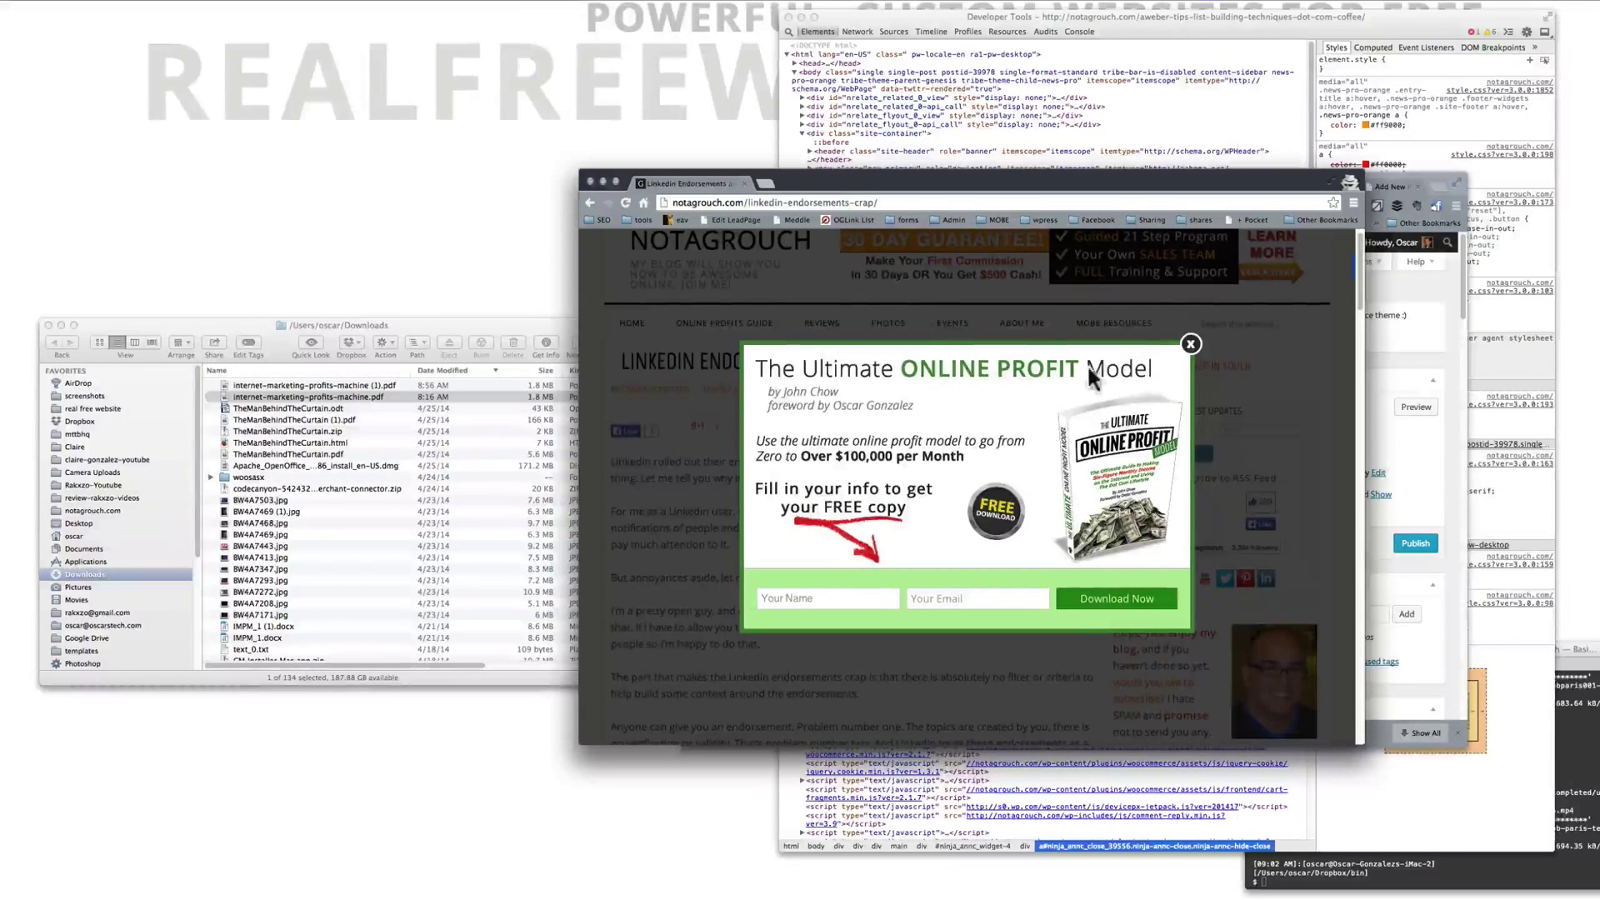
Step: Dismiss the Online Profit Model popup and go to notagrouch.com/wp-admin/
left_click(1190, 345)
left_click(848, 202)
left_click(777, 203)
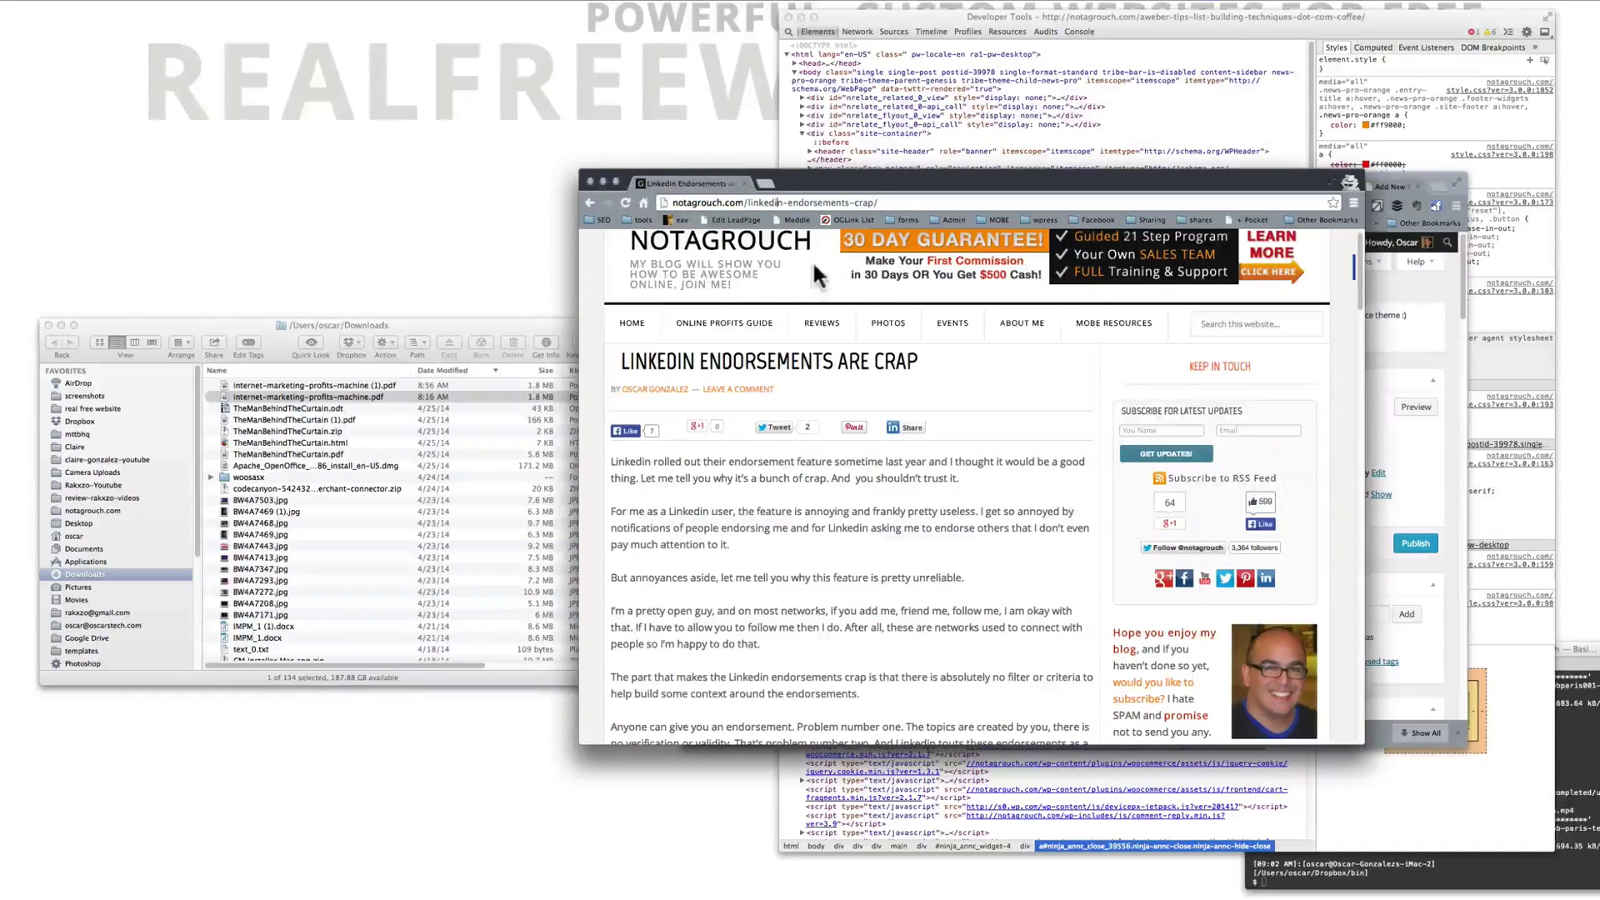
triple_click(796, 203)
scroll(794, 498, "down", 6)
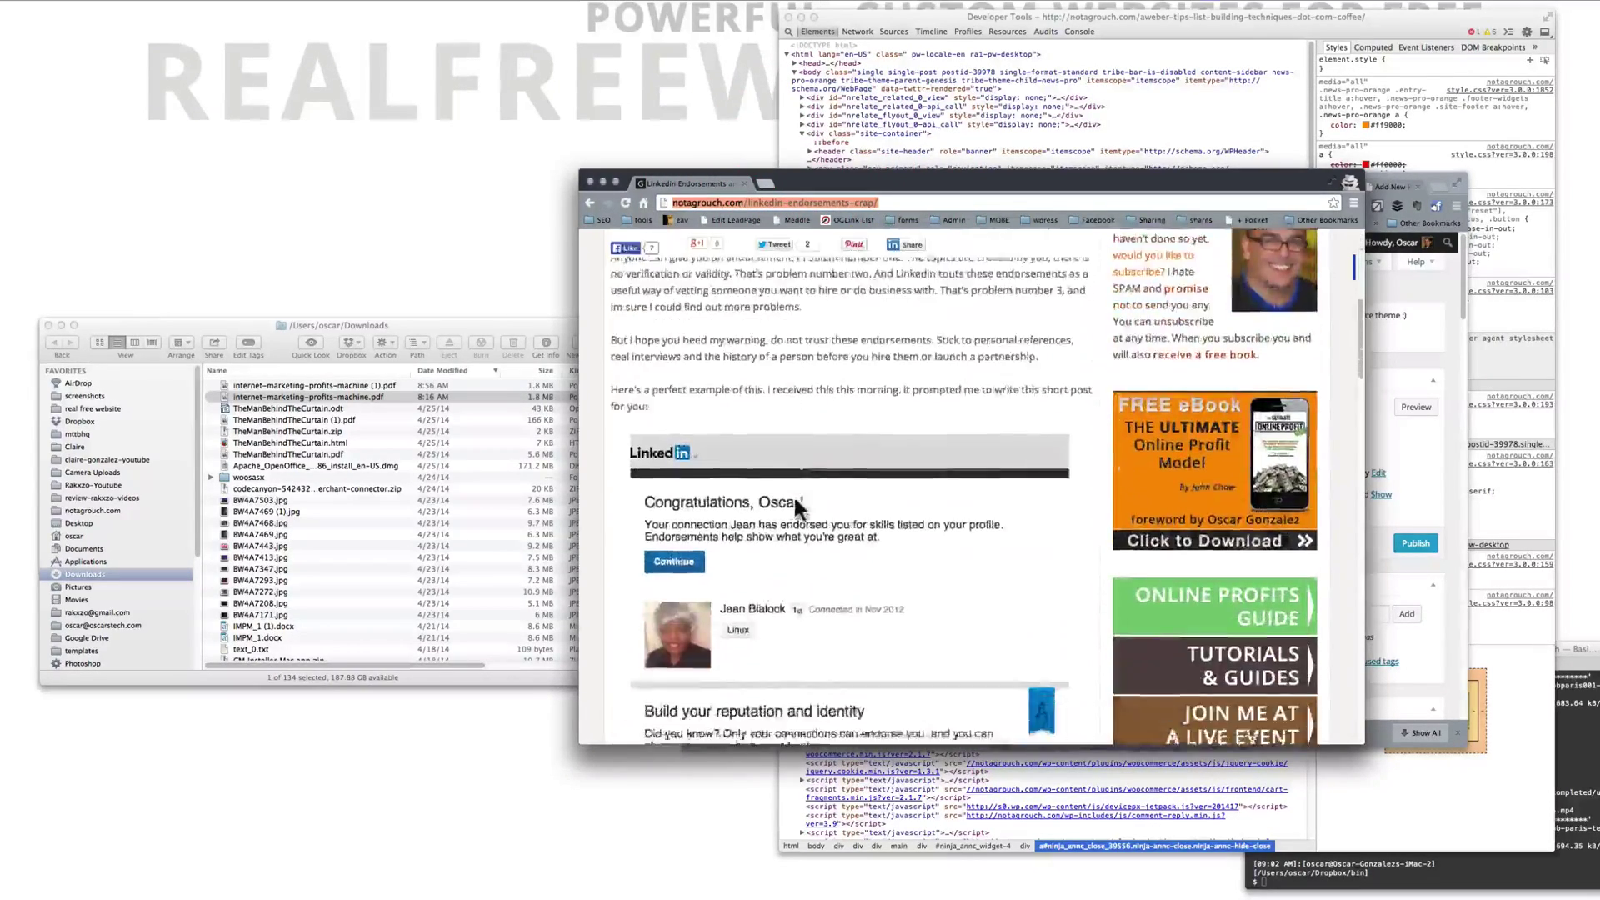
scroll(793, 494, "up", 6)
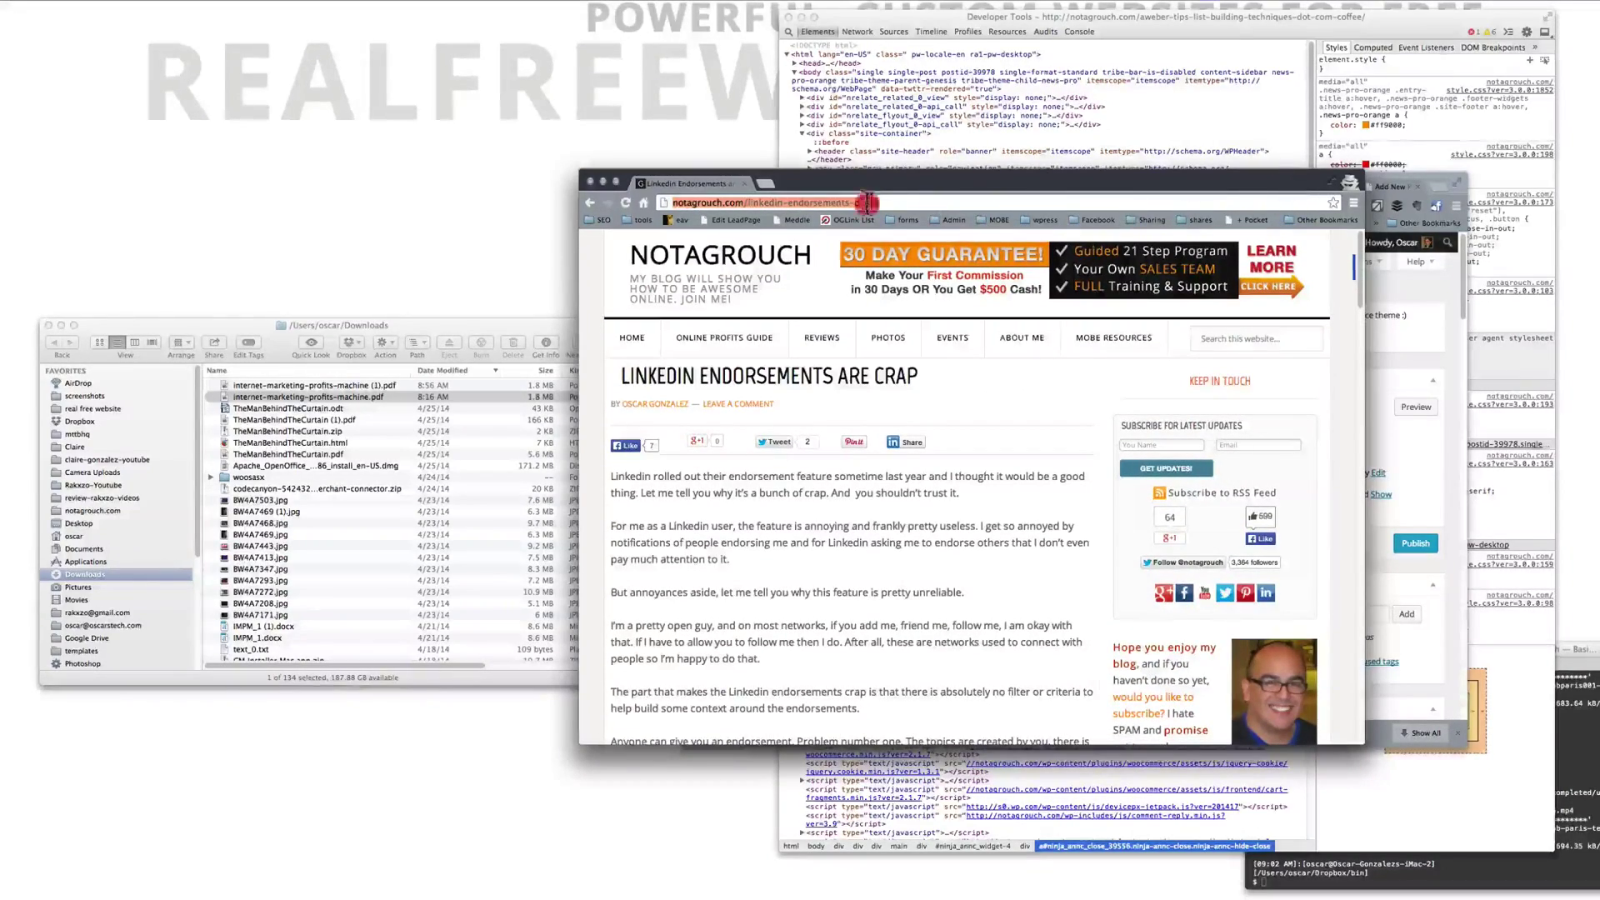
left_click(787, 203)
left_click_drag(747, 202, 879, 202)
type("wp-admin/")
key("Return")
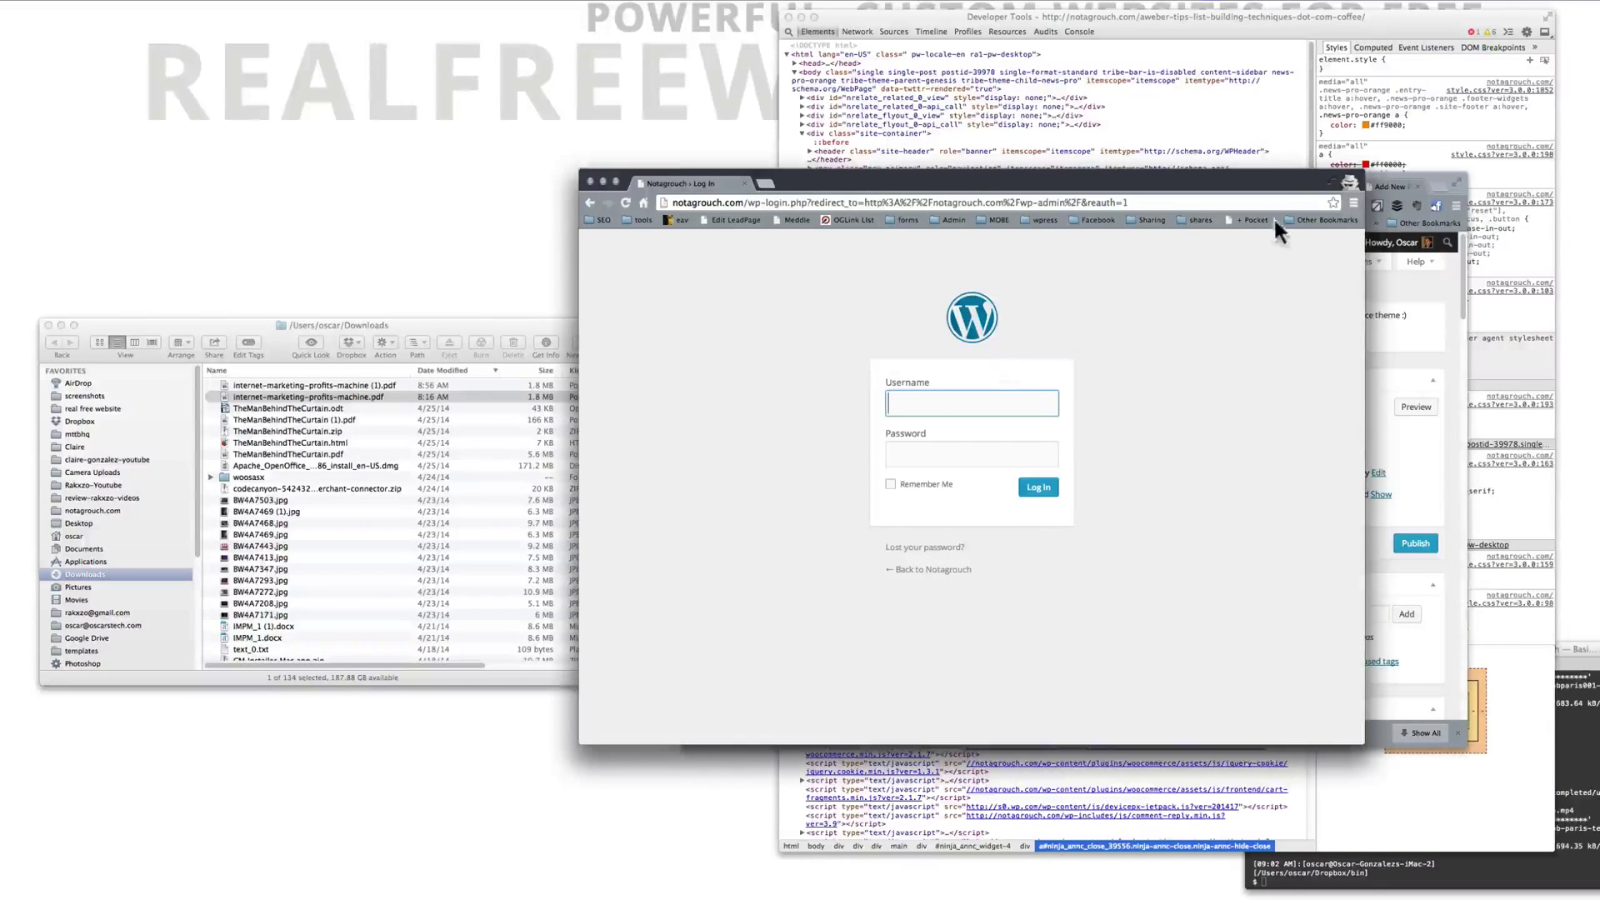
Step: Save the 'Exit Intent by Optinmonster' post as a draft after choosing to stay on the page
left_click(1380, 190)
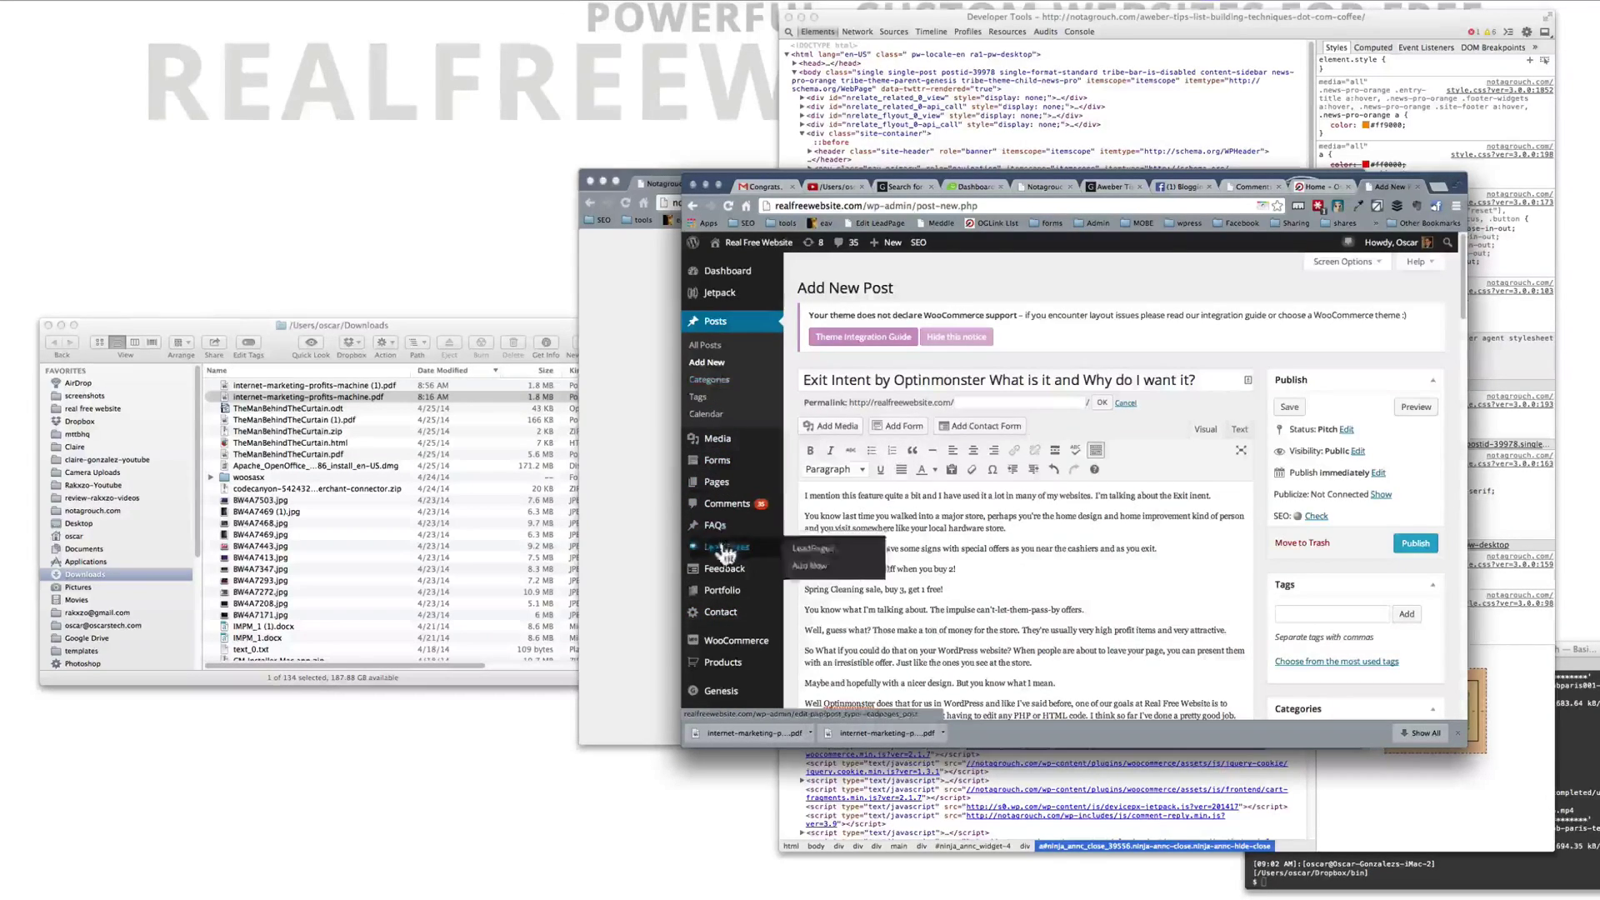
scroll(723, 467, "down", 5)
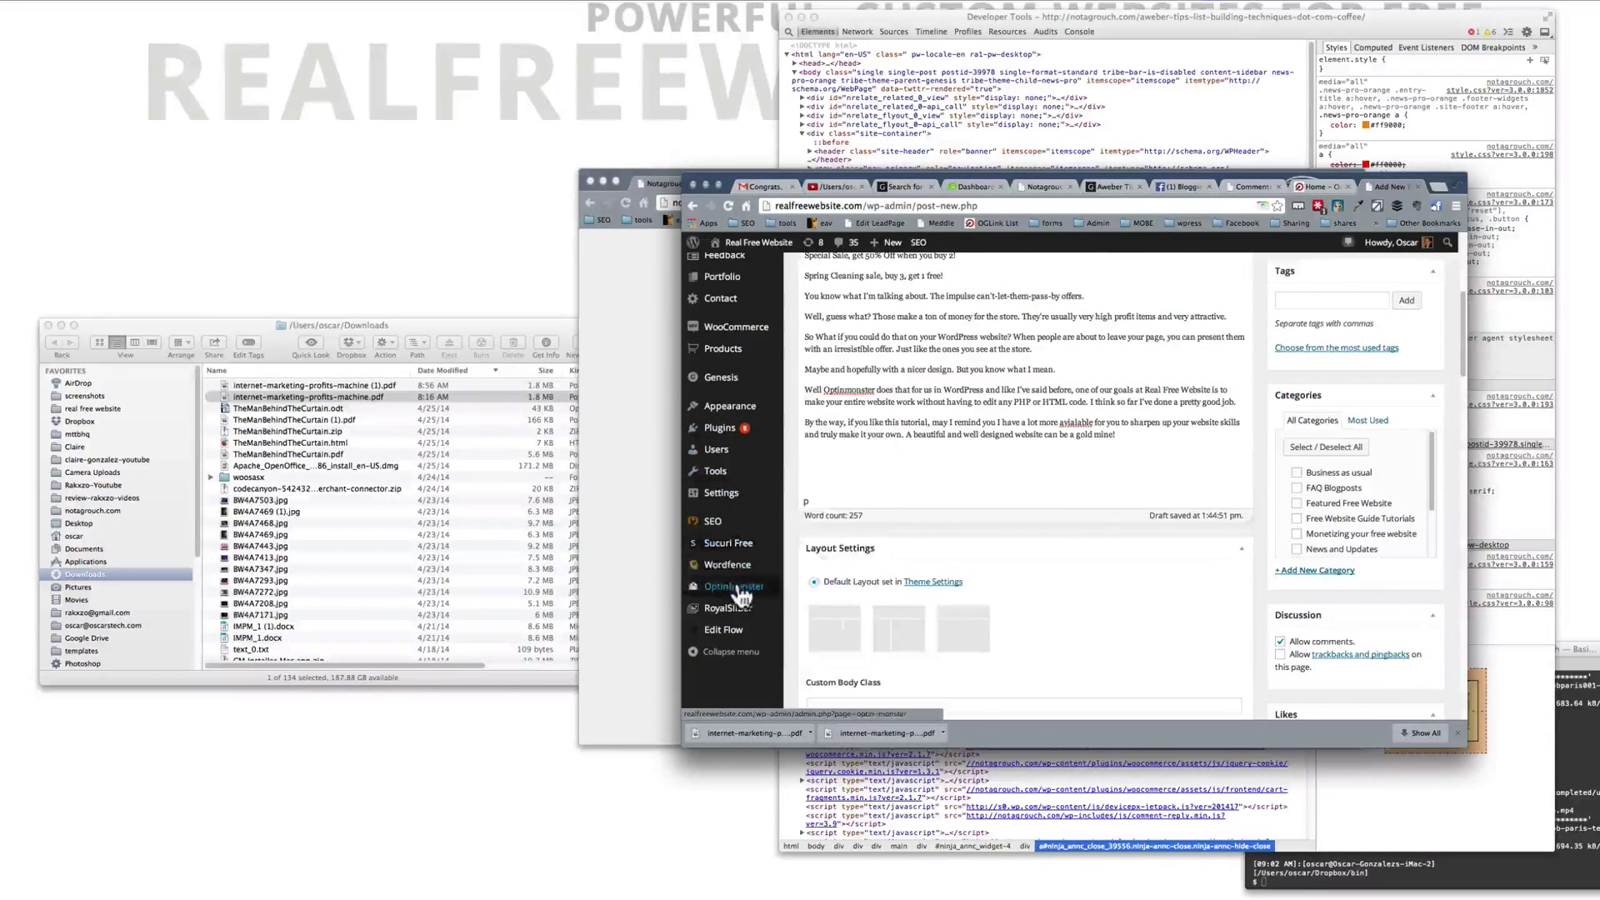
left_click(737, 583)
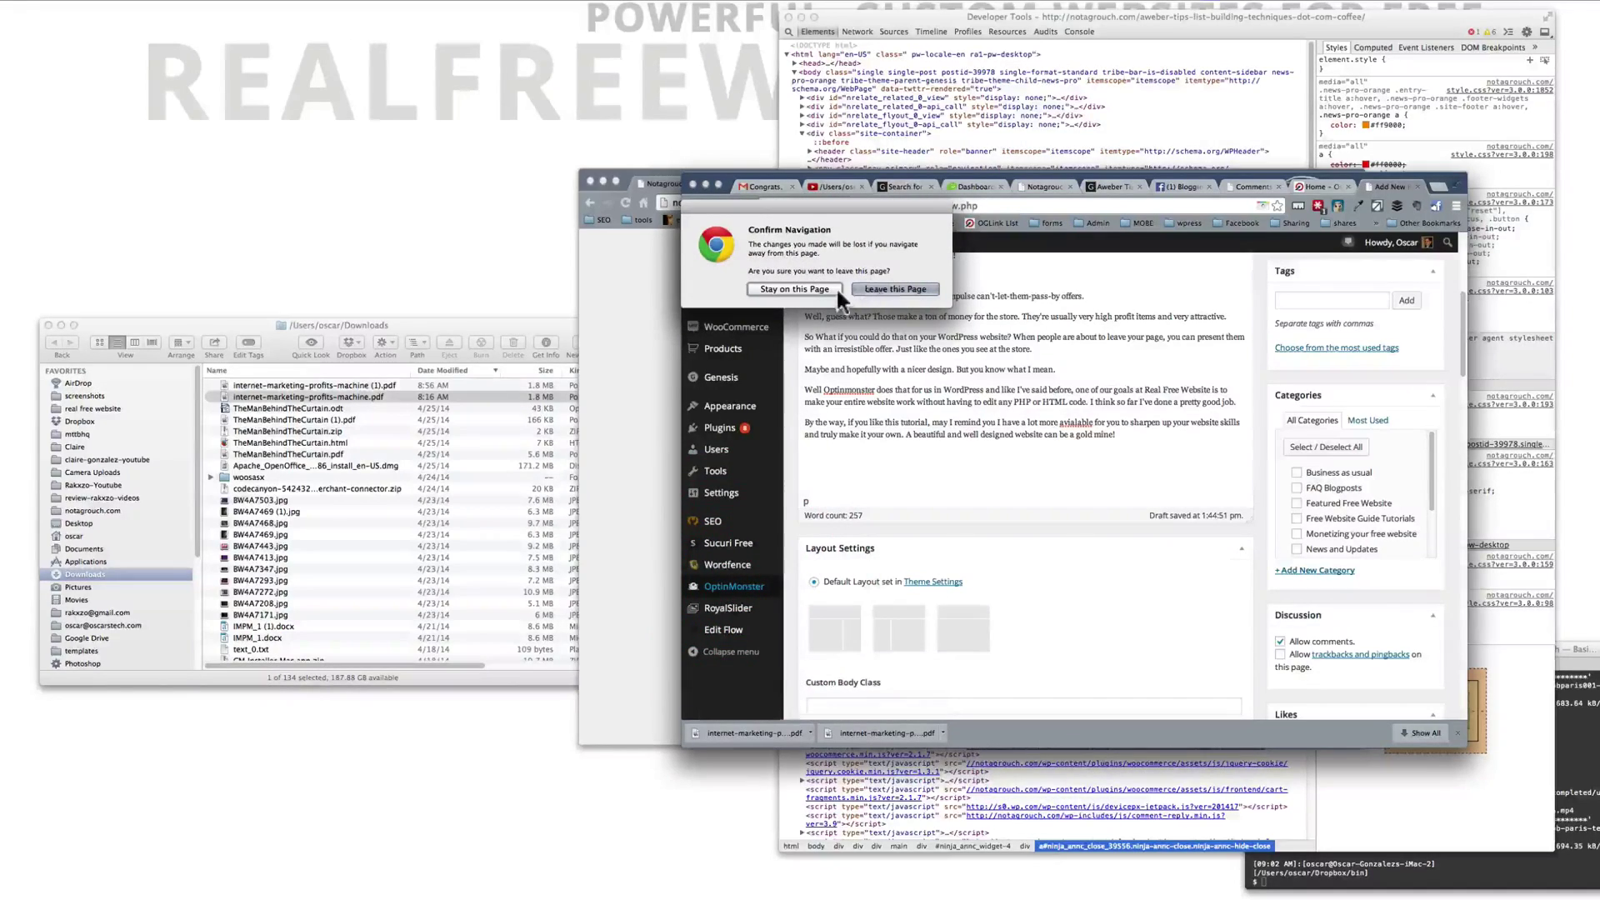
left_click(818, 285)
scroll(1159, 350, "up", 5)
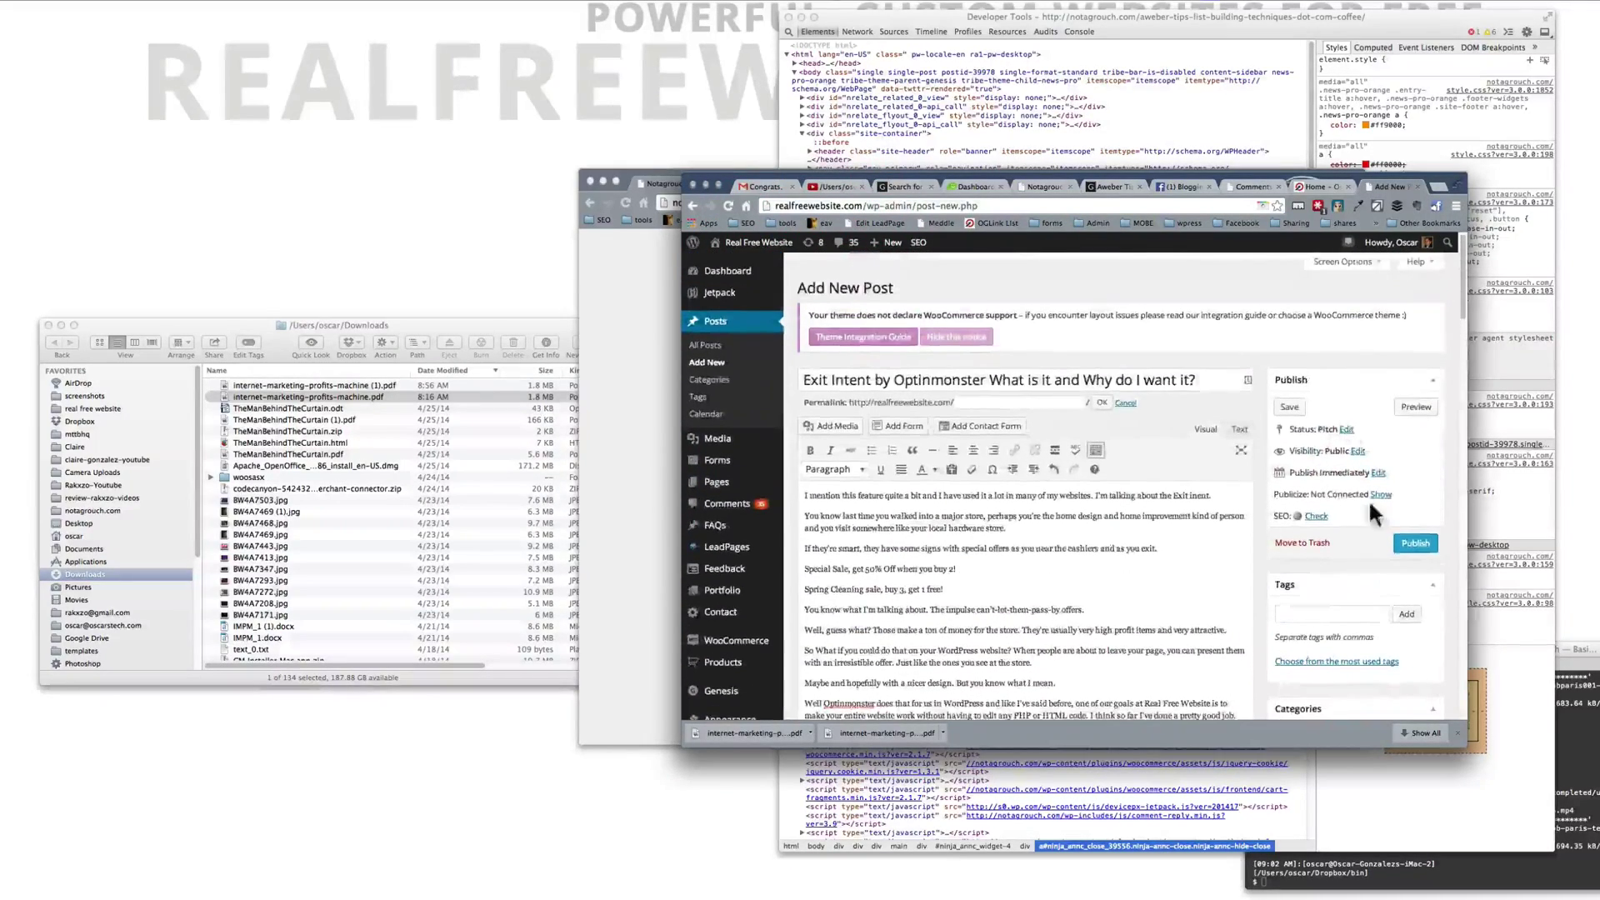
left_click(1290, 408)
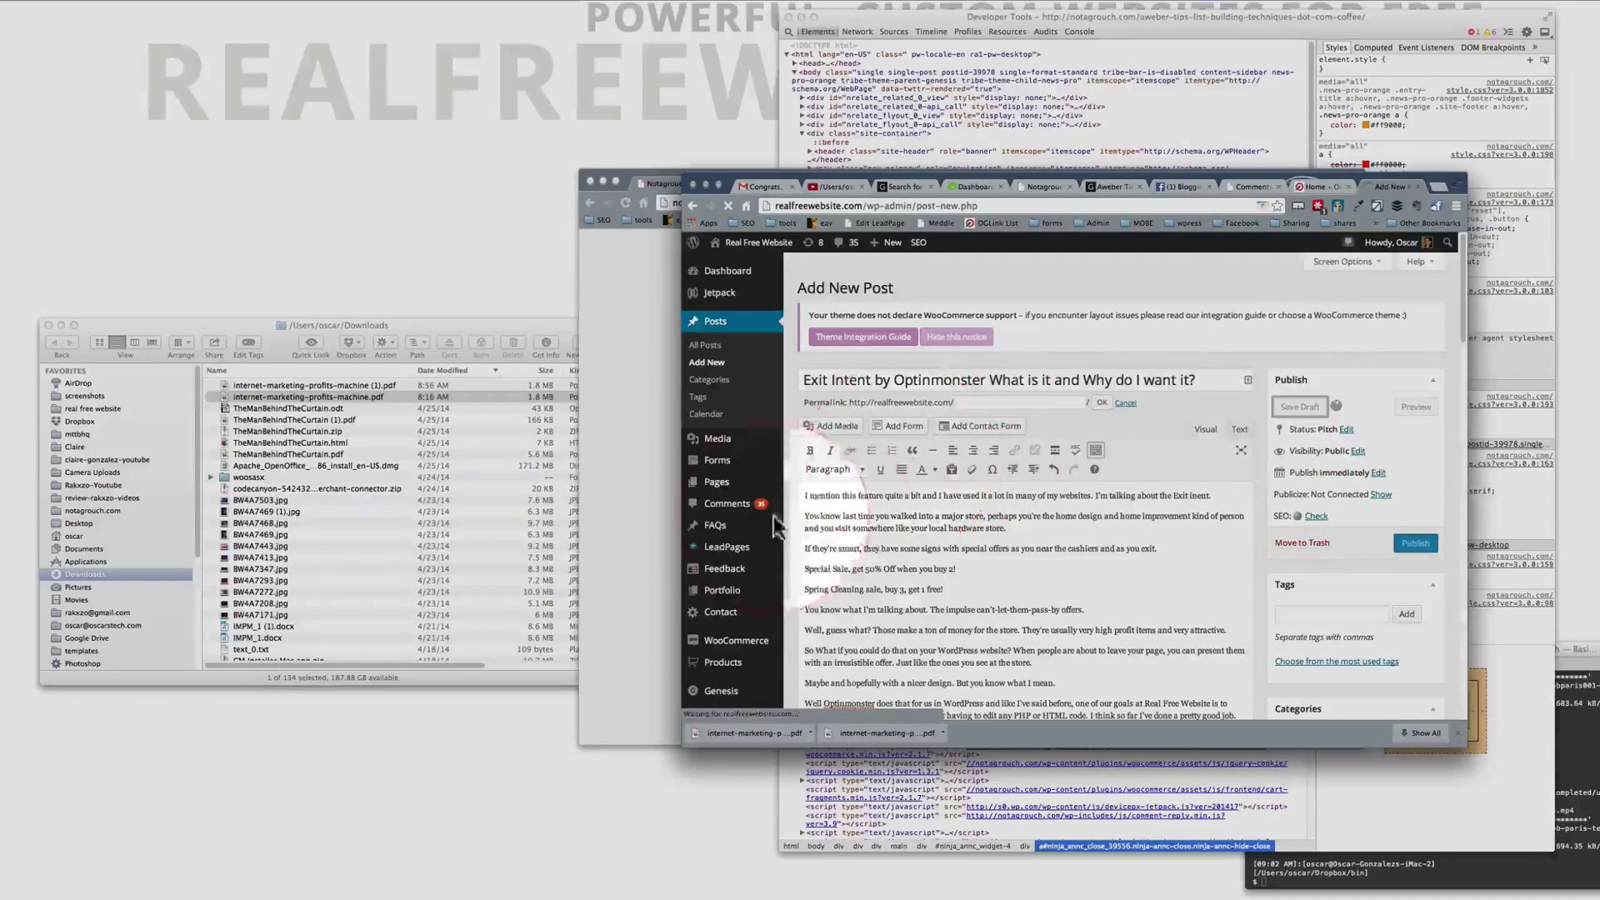
scroll(734, 612, "down", 5)
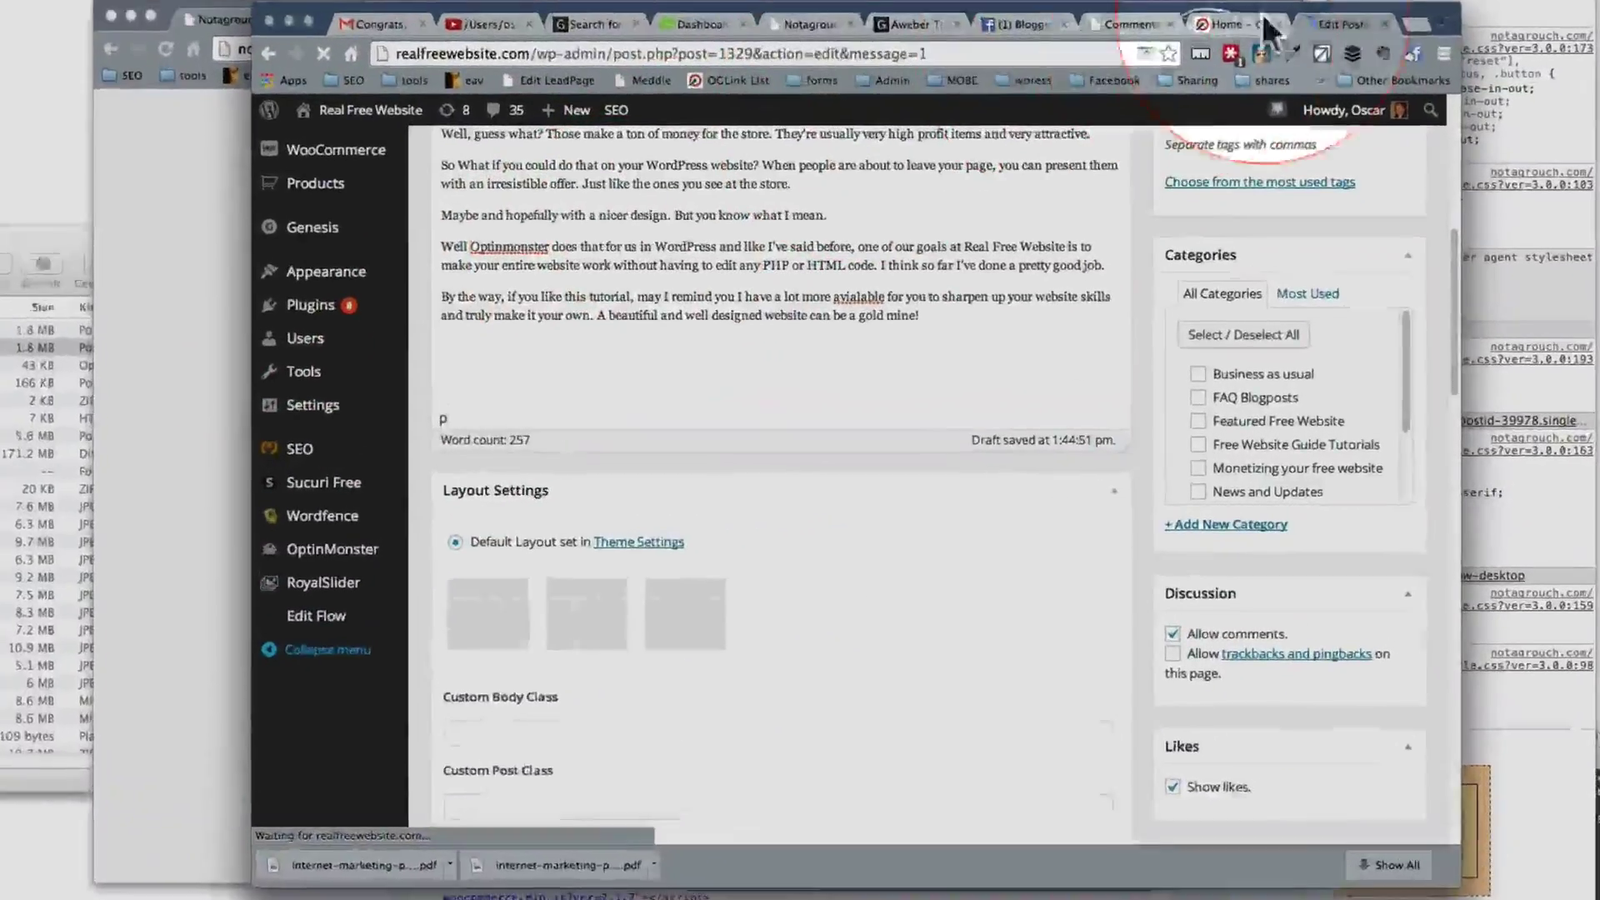
Step: Go from the saved post to the OptinMonster overview and begin a new optin
left_click(840, 242)
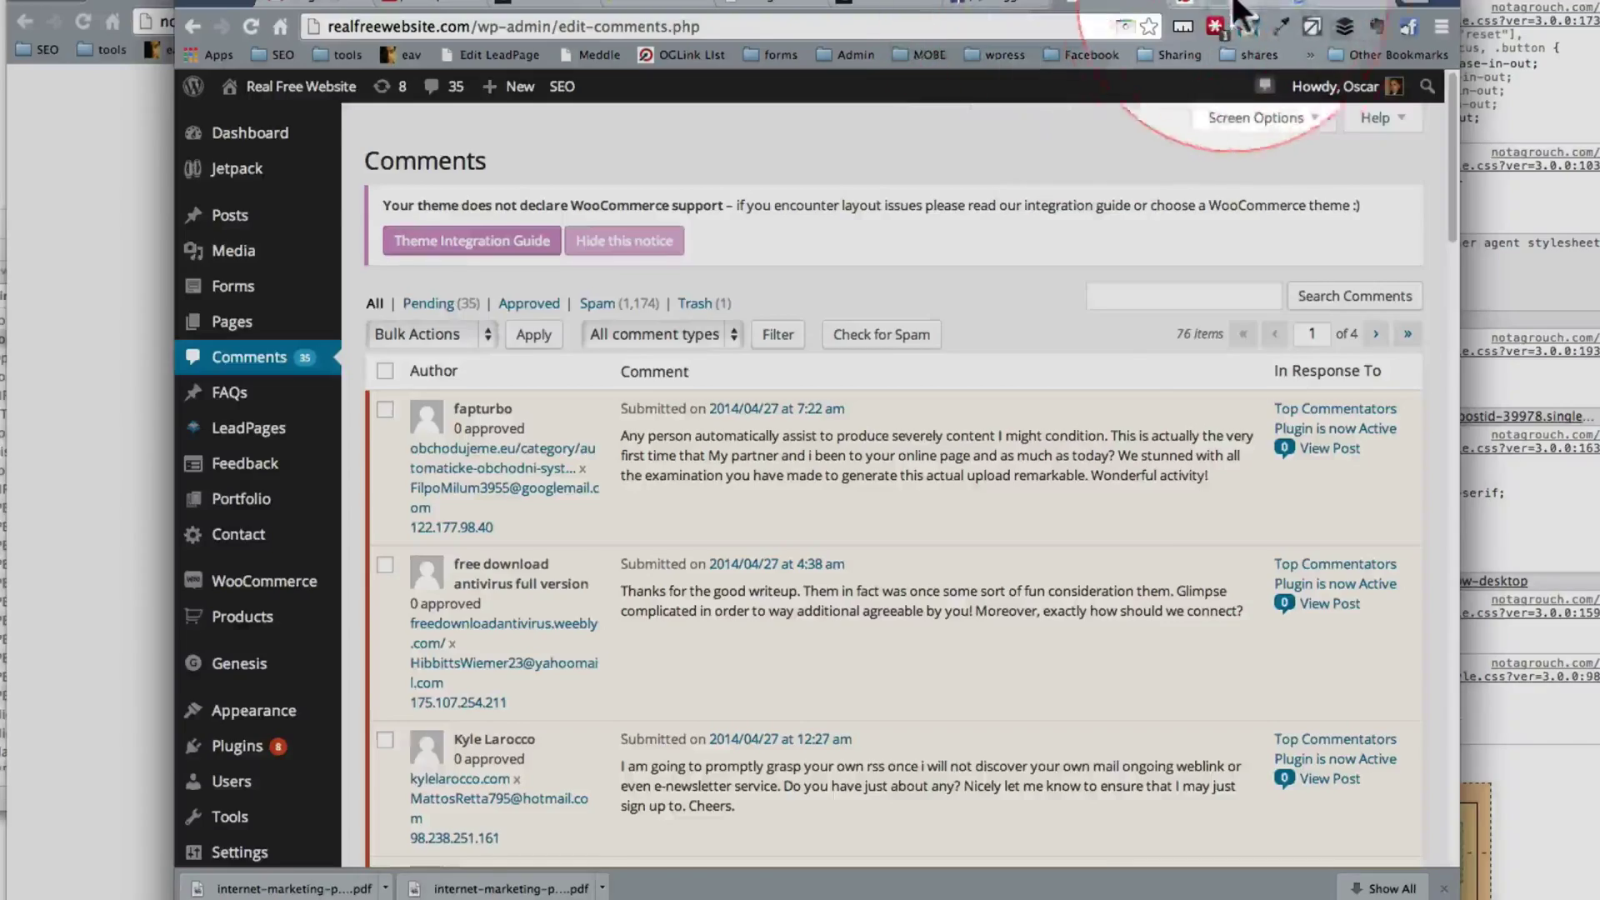
left_click(1240, 10)
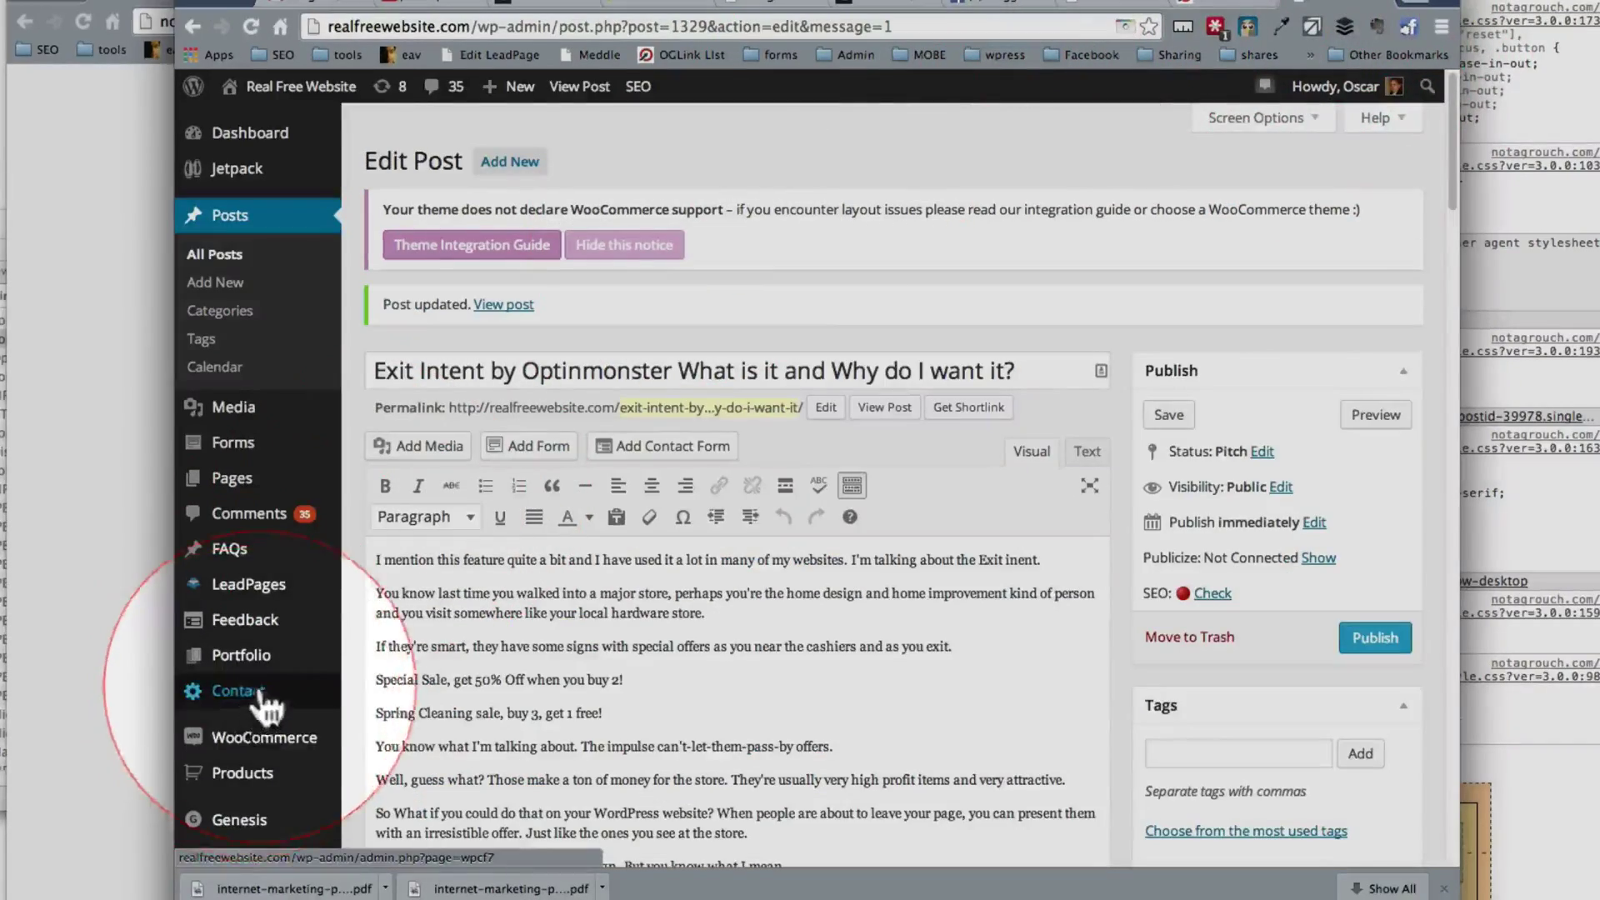
scroll(263, 754, "down", 5)
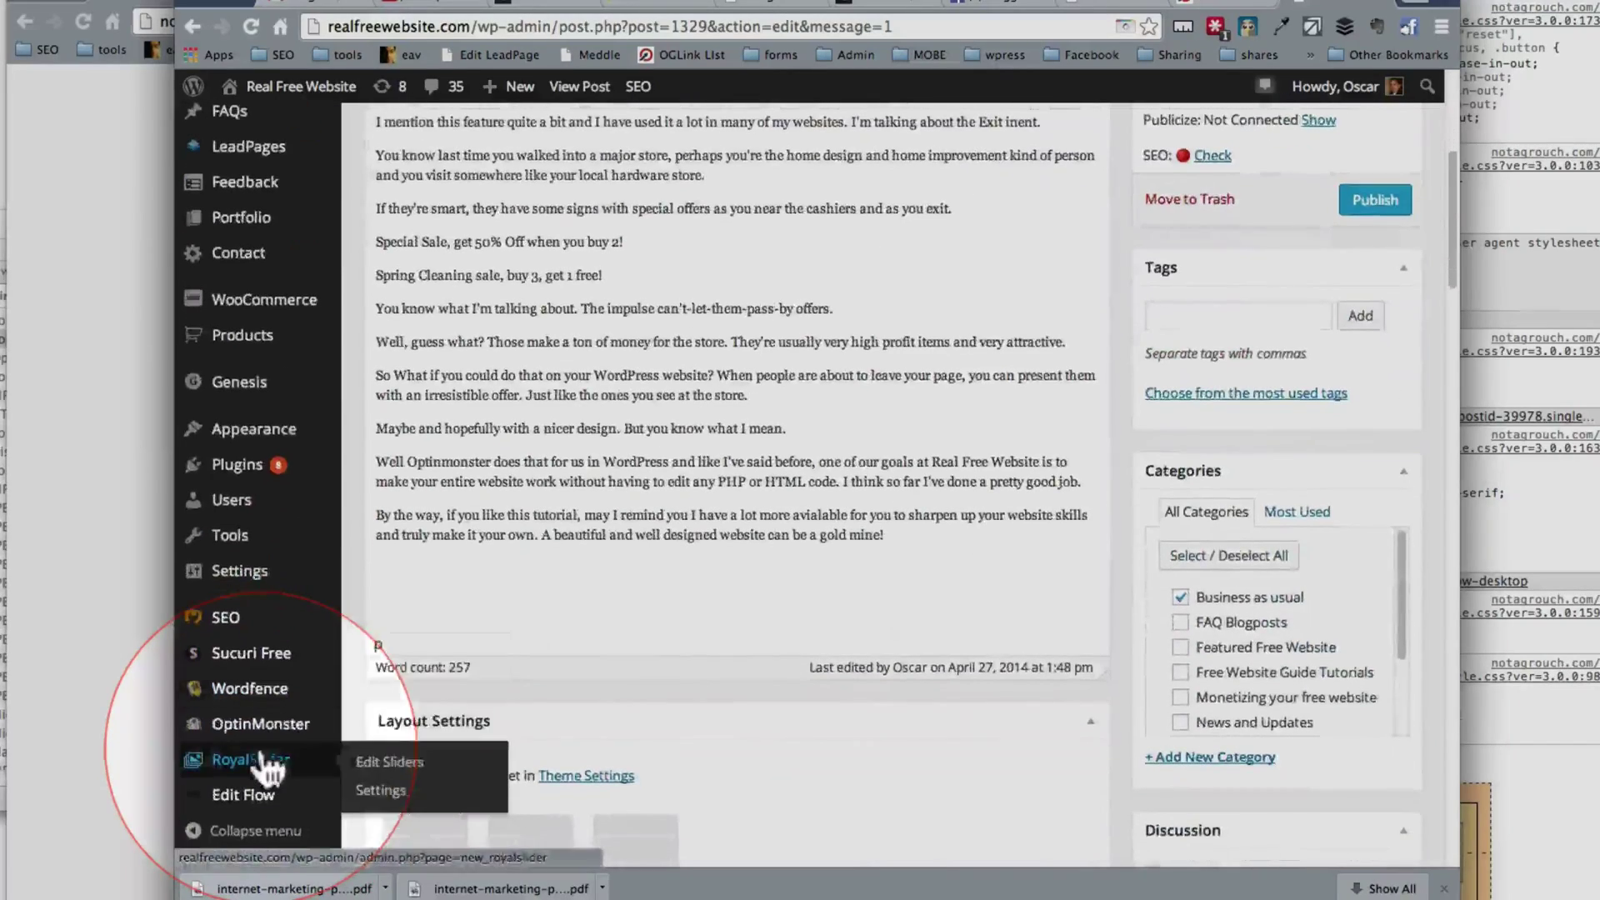
left_click(263, 726)
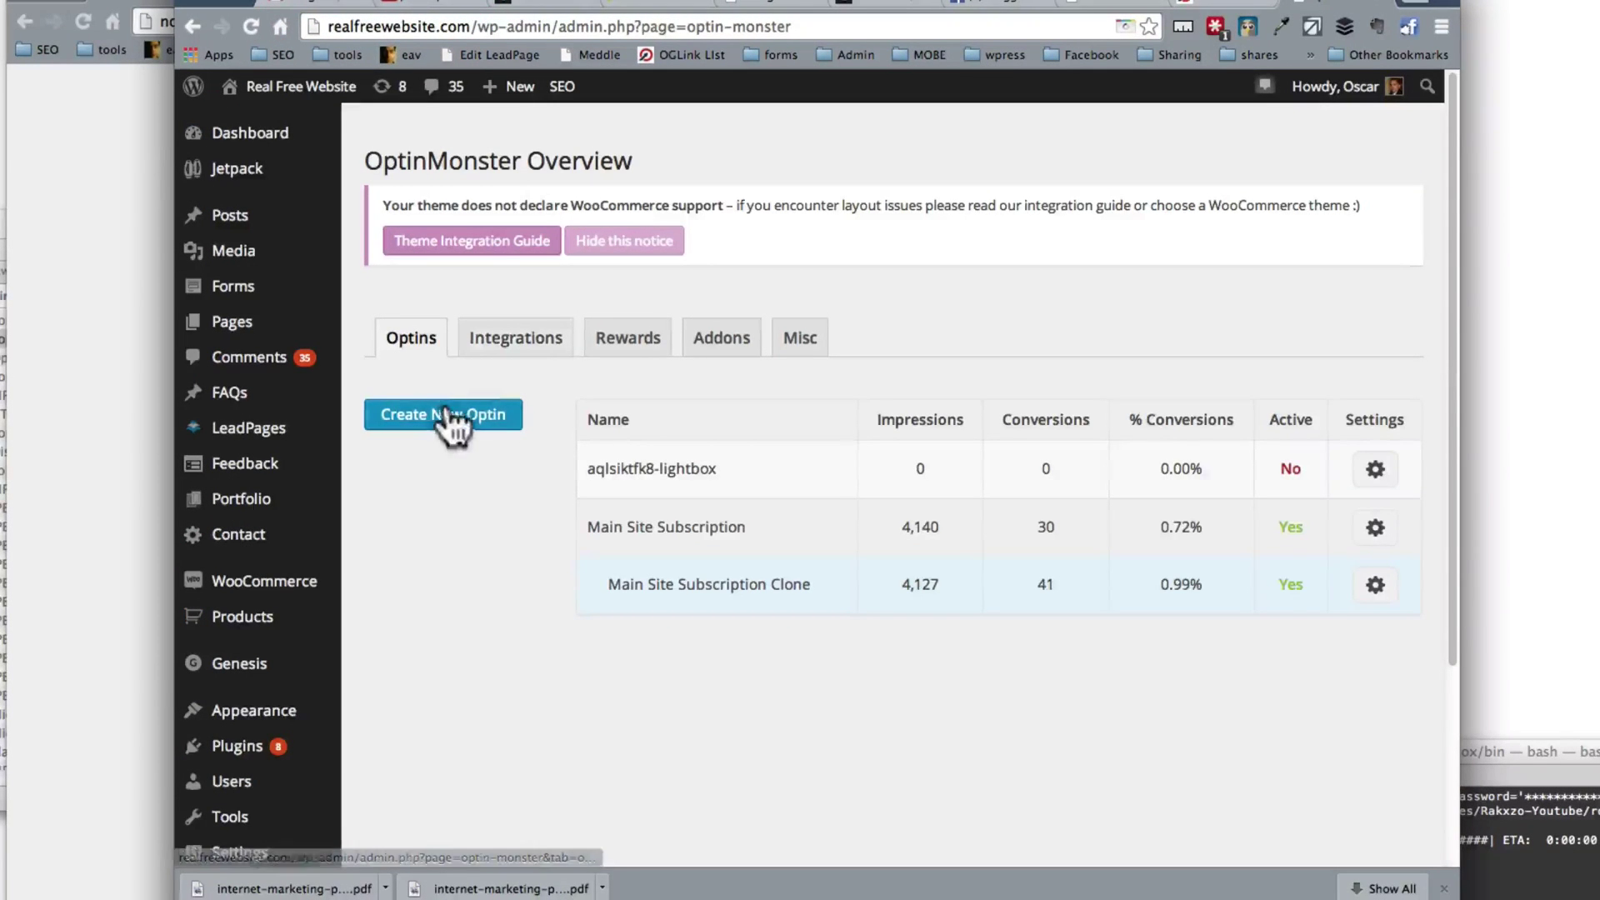
left_click(429, 420)
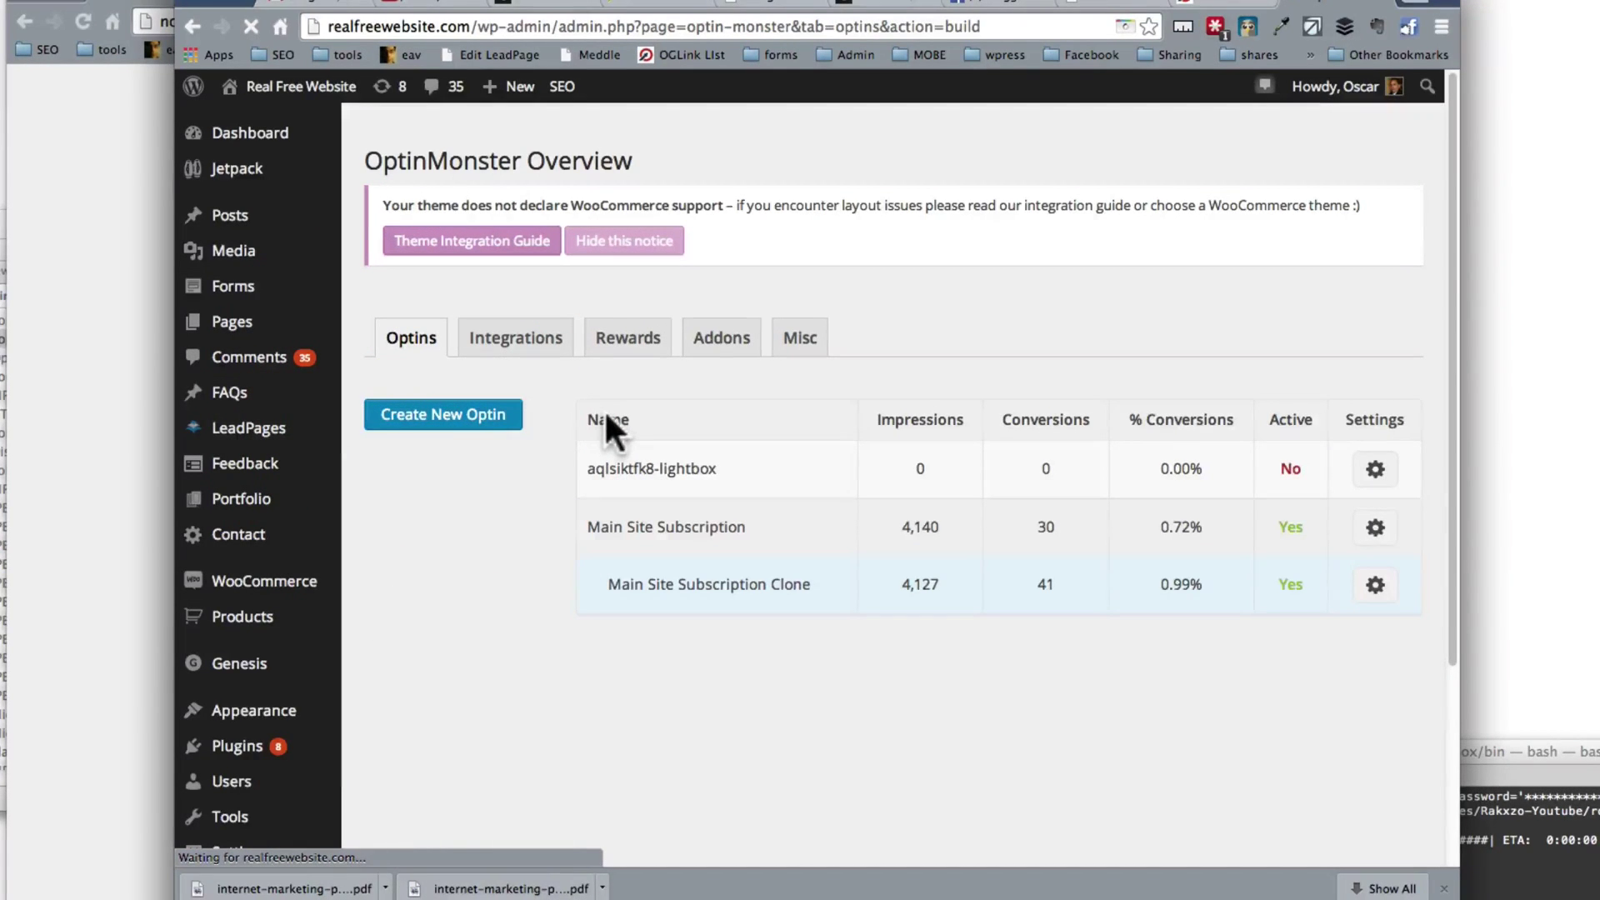
scroll(582, 508, "down", 5)
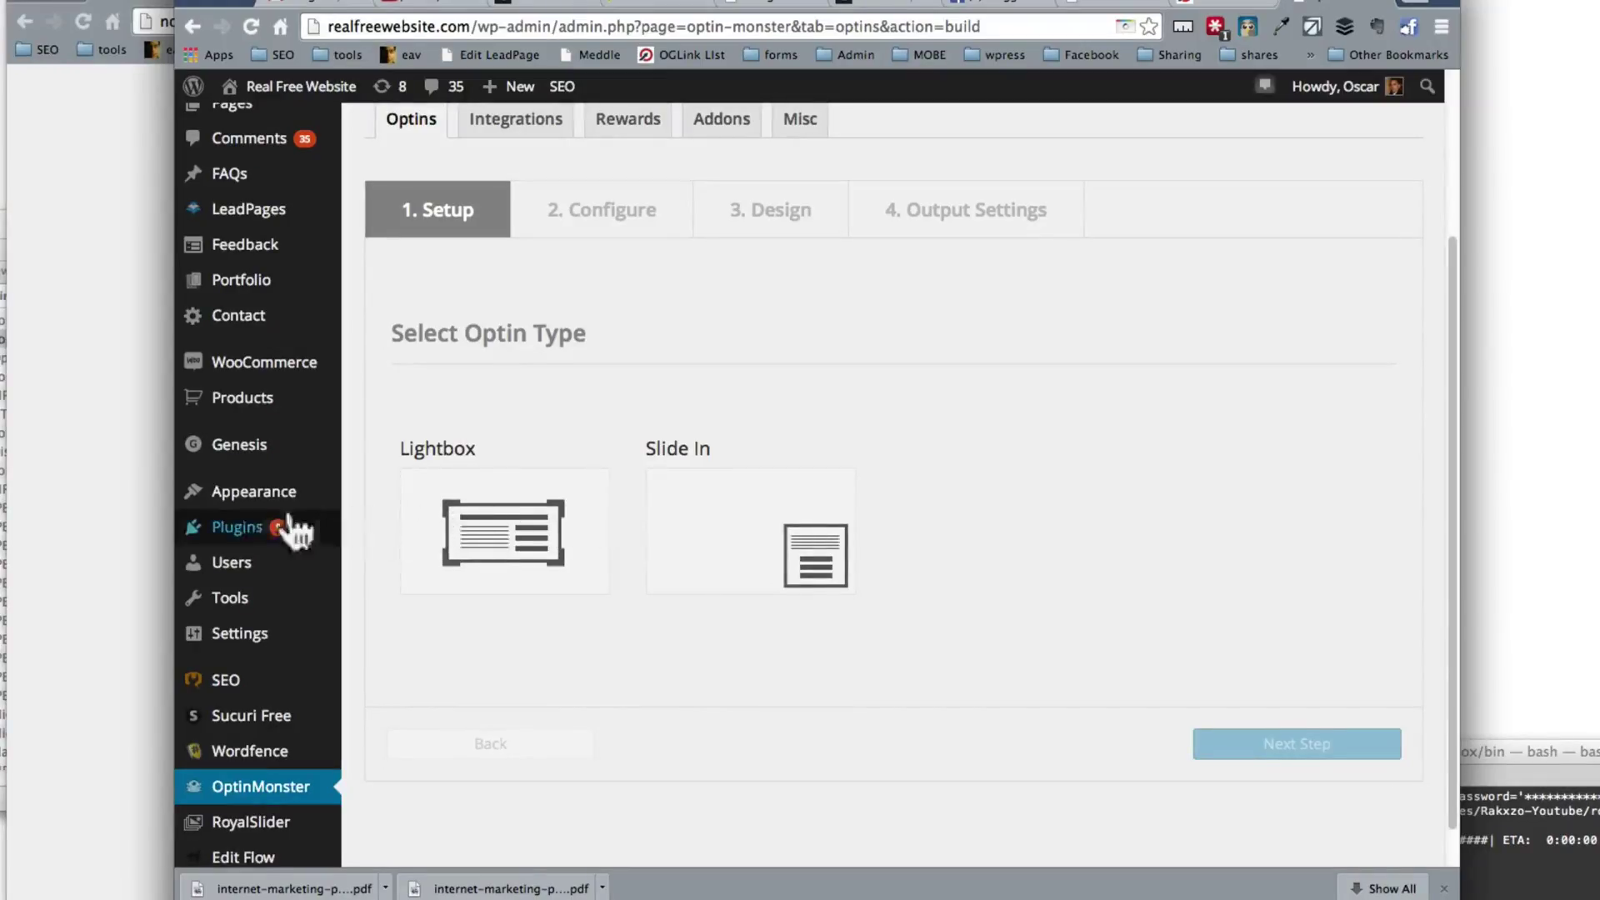
mouse_move(250, 529)
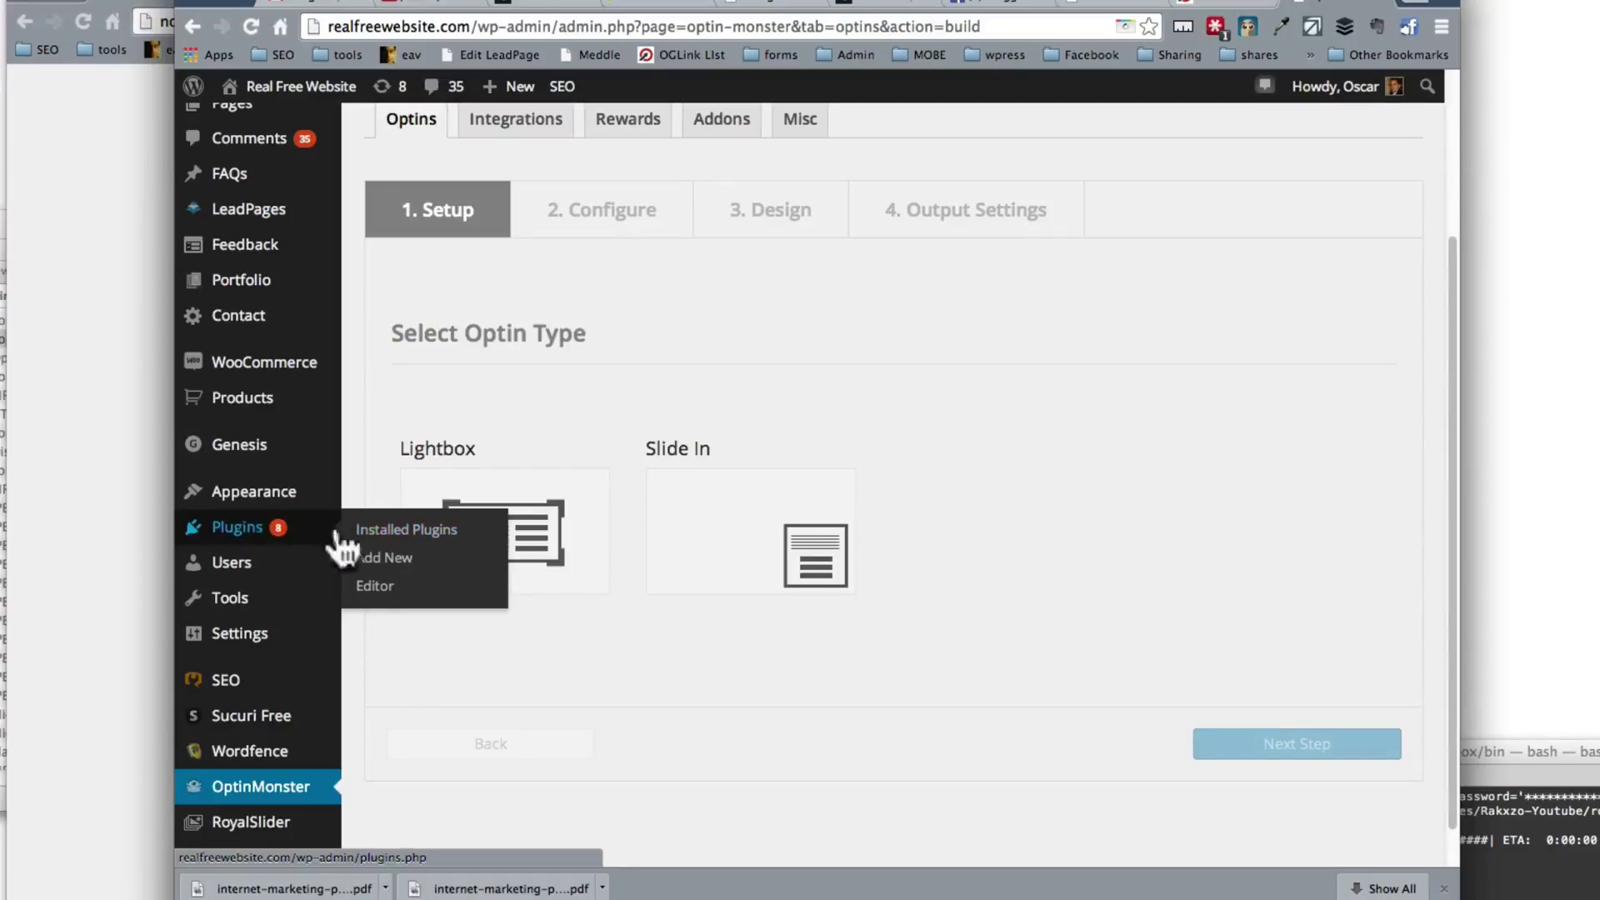
Step: On the Upload Plugin page, choose optin-monster-slide.zip from the Dropbox plugins folder
left_click(385, 561)
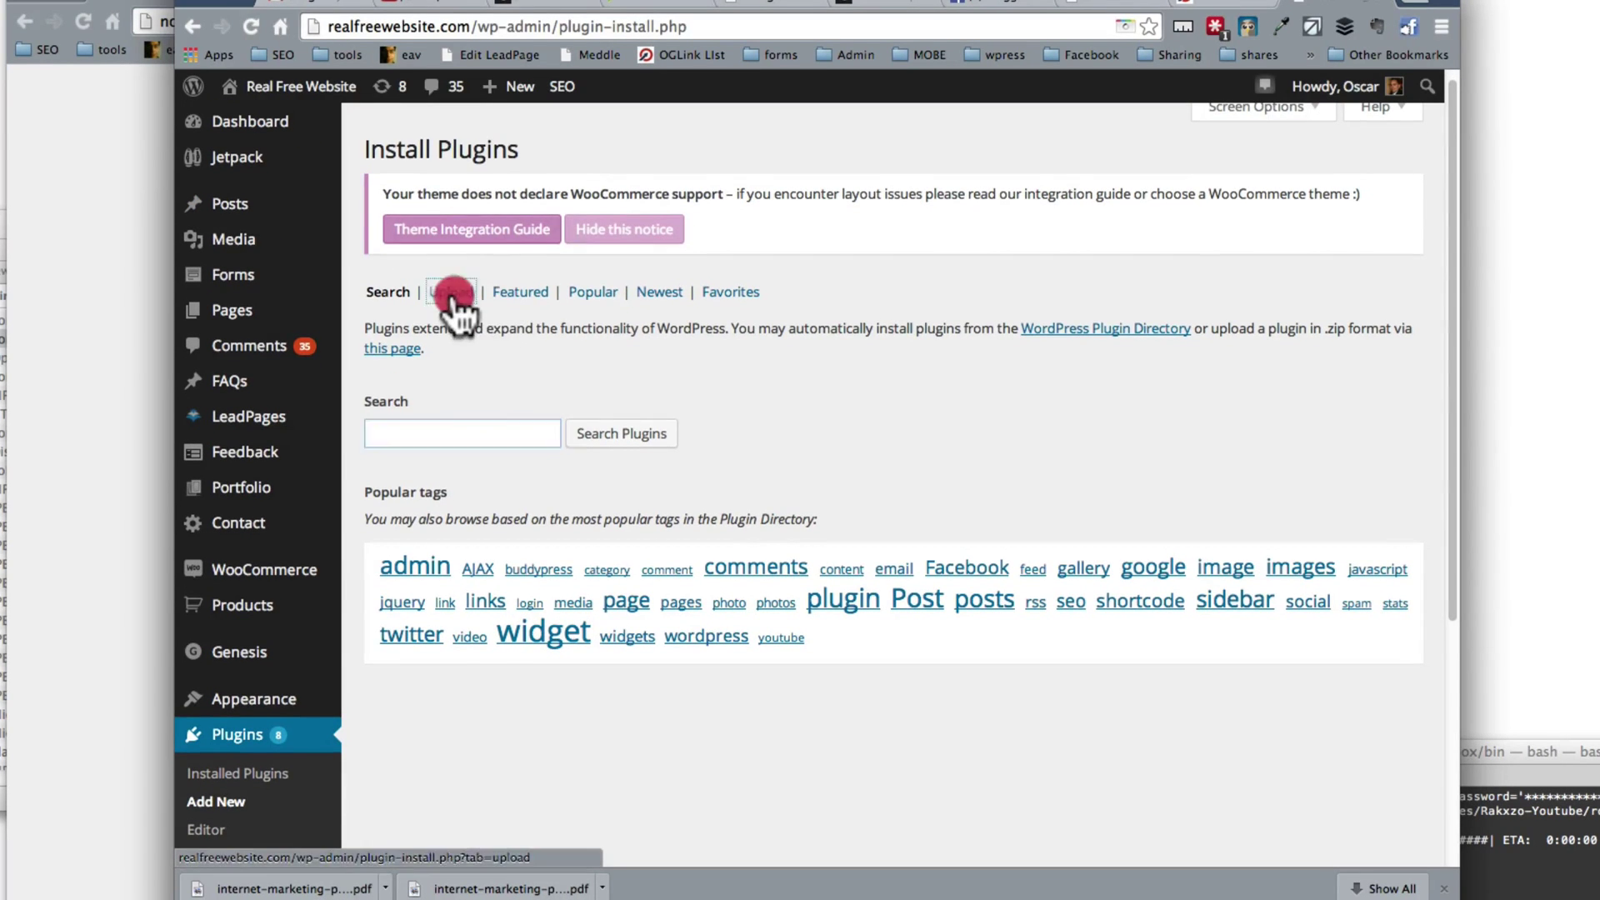
left_click(453, 293)
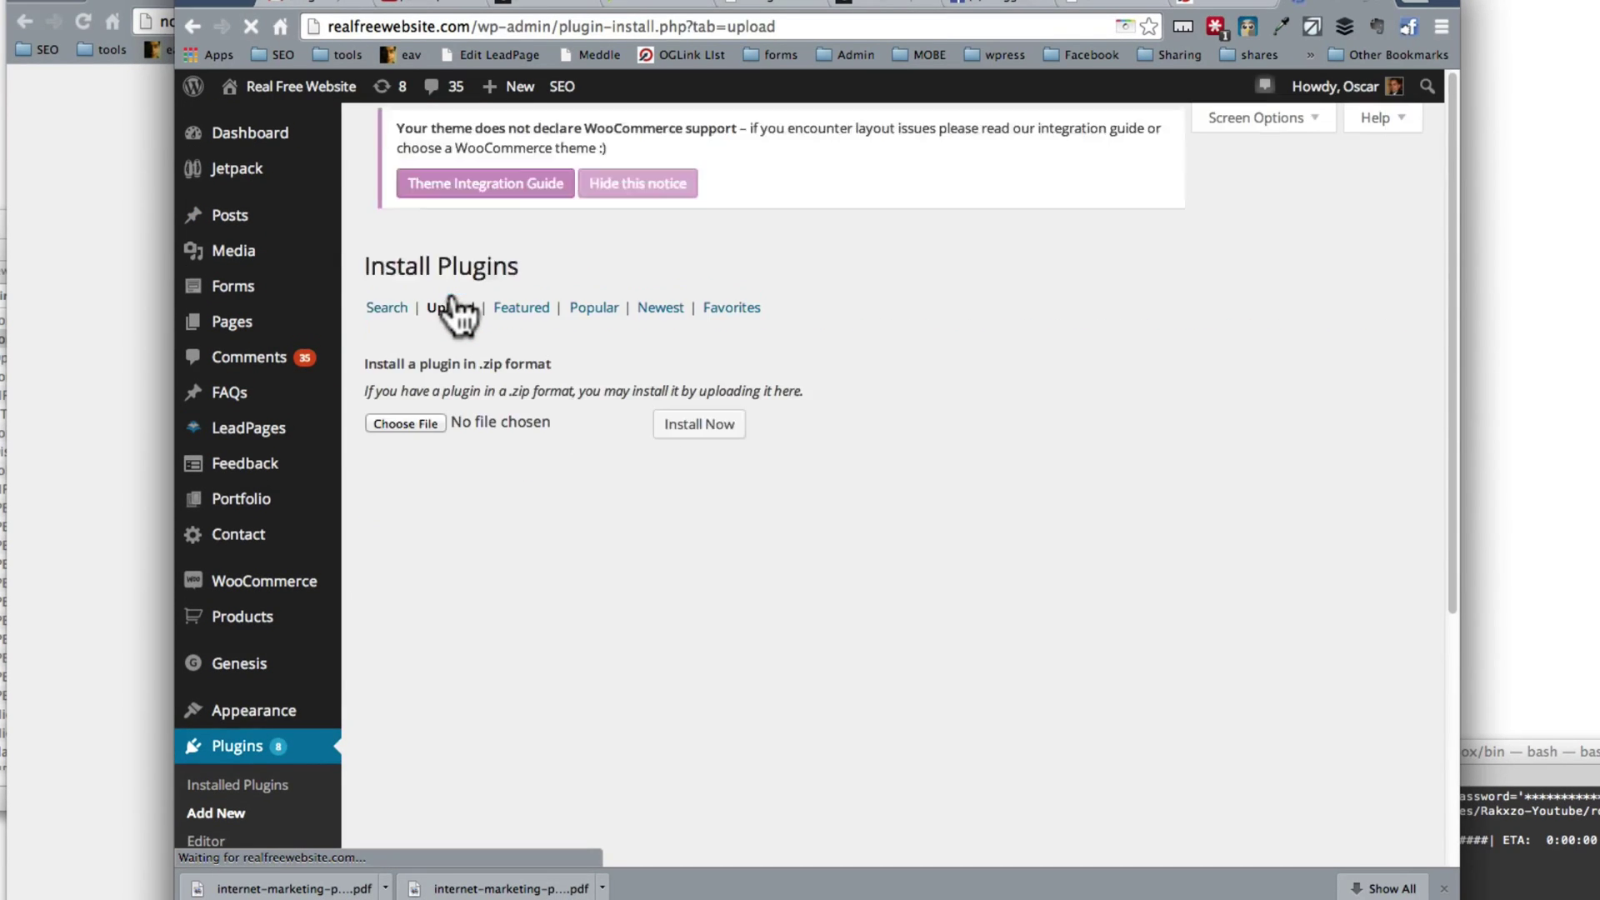
left_click(427, 420)
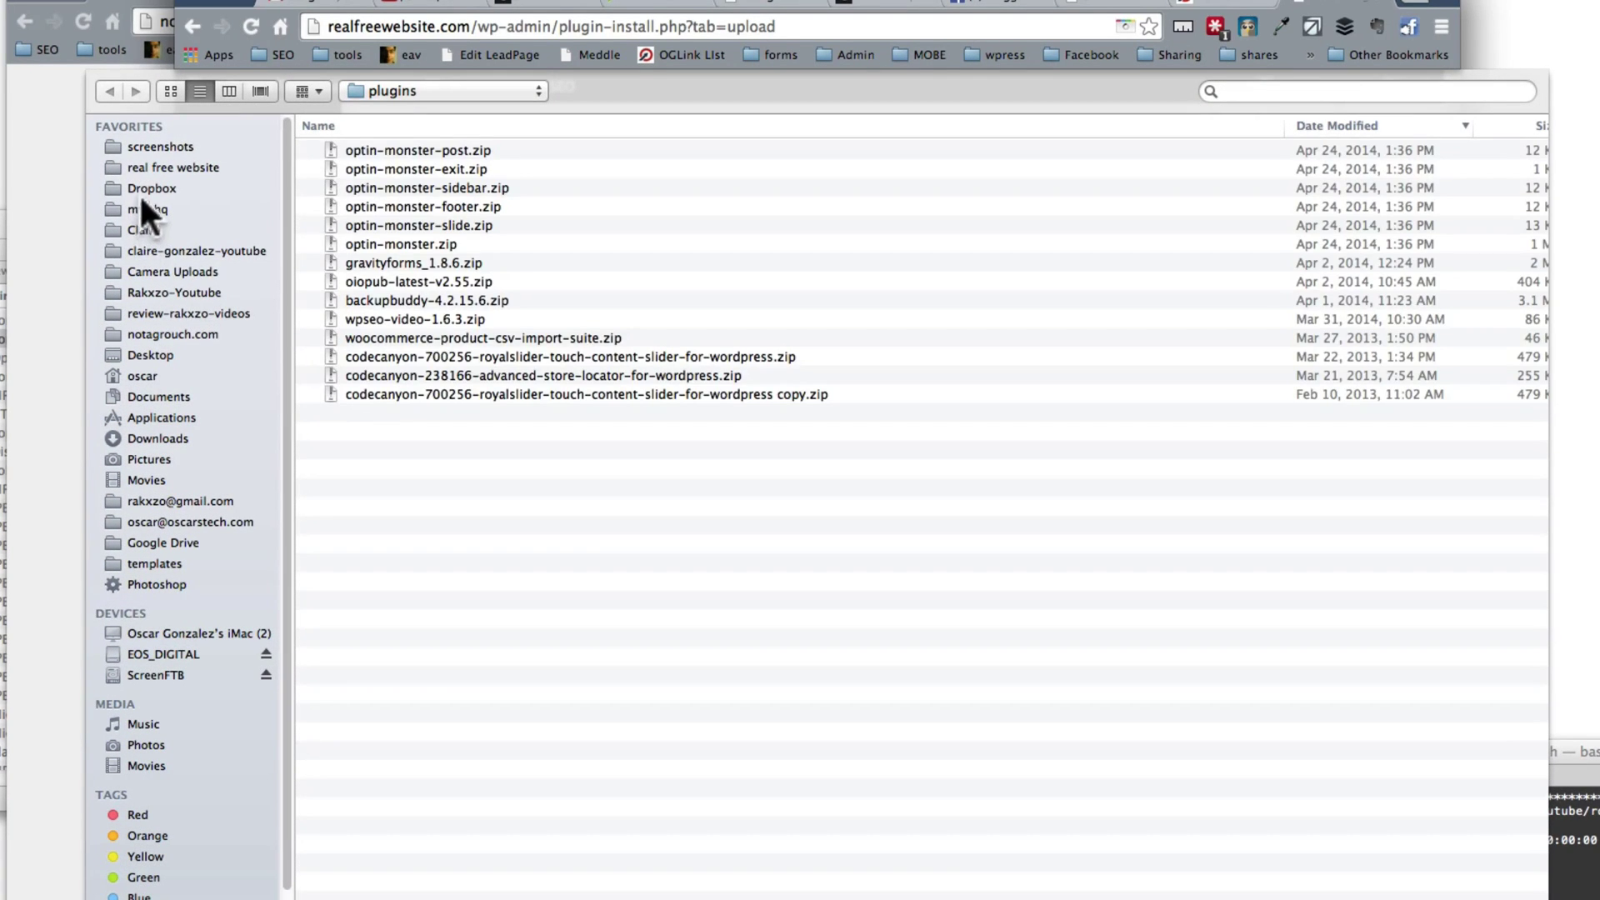
left_click(144, 190)
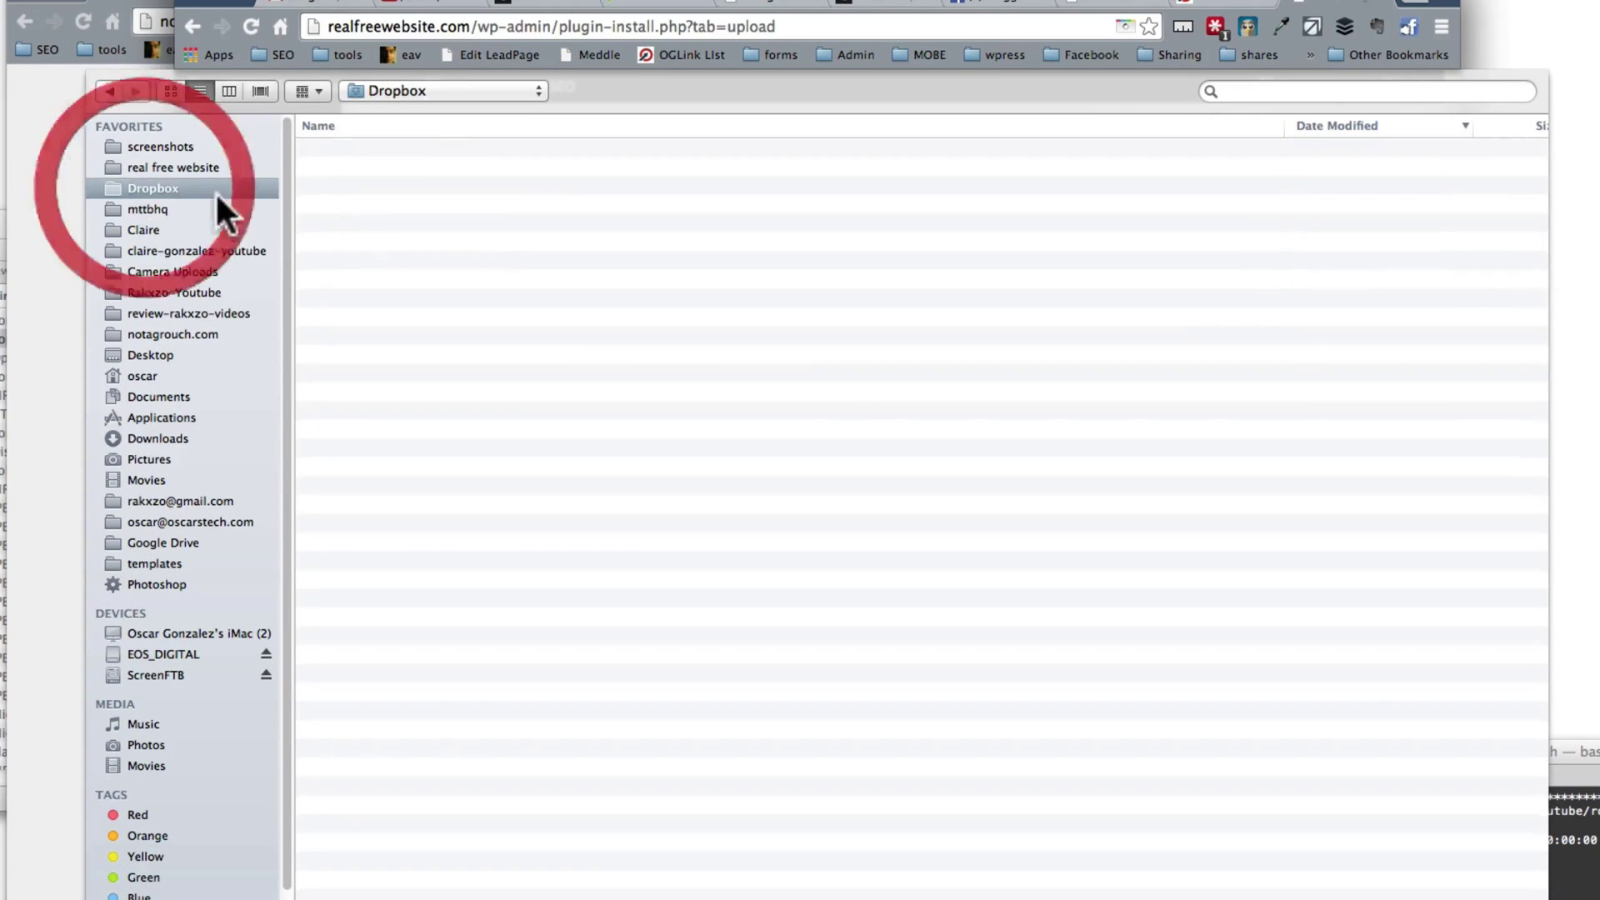
left_click(109, 91)
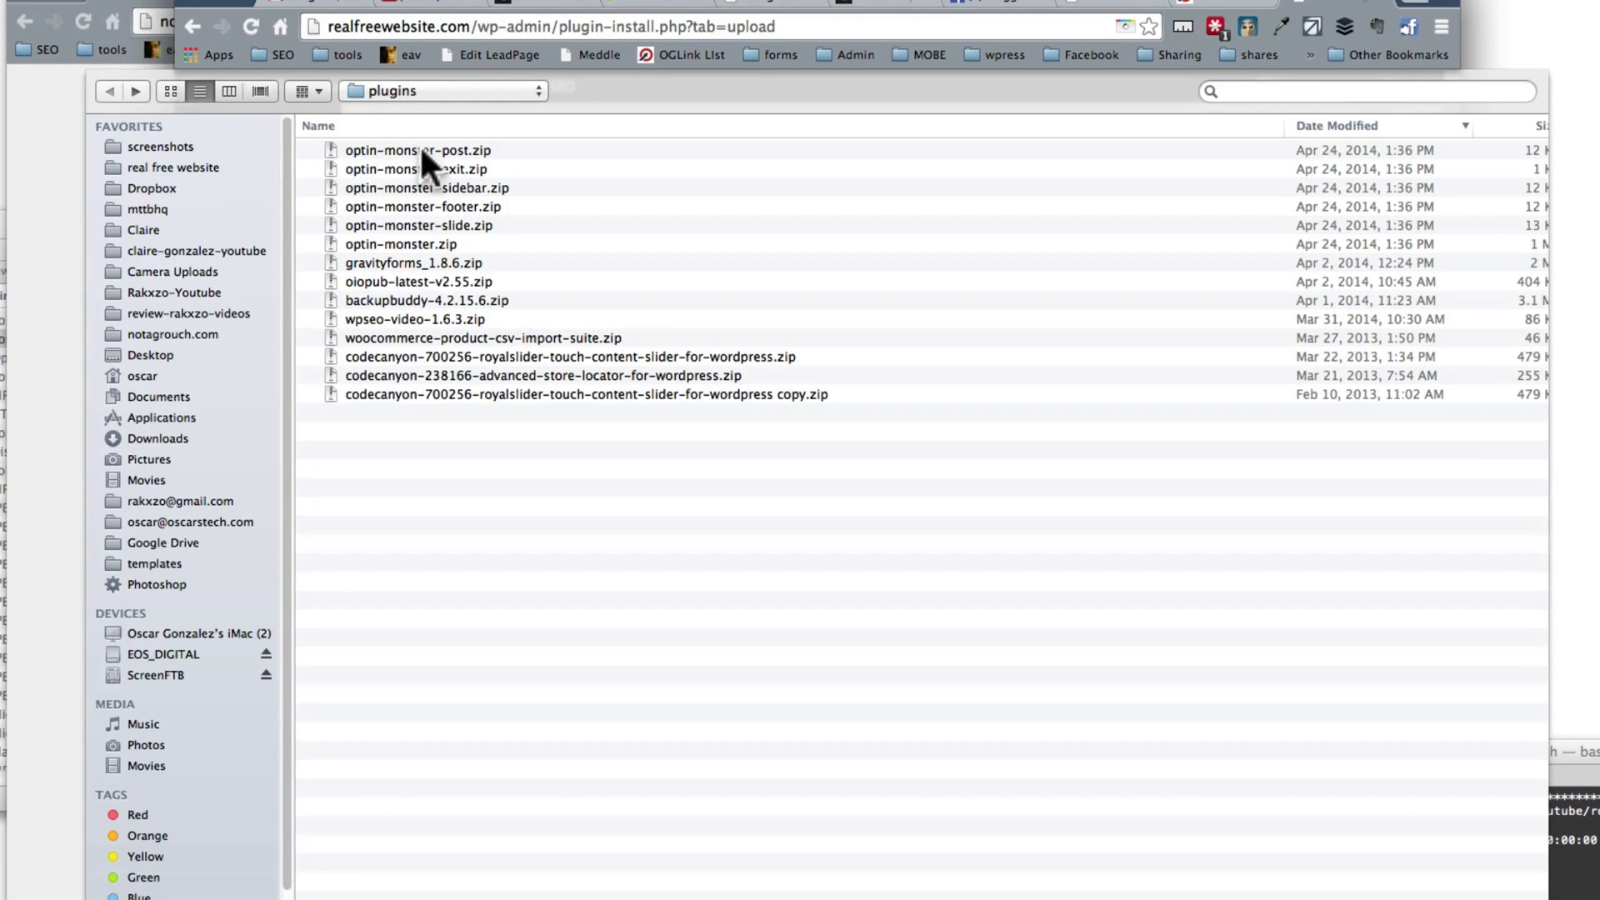
left_click(418, 150)
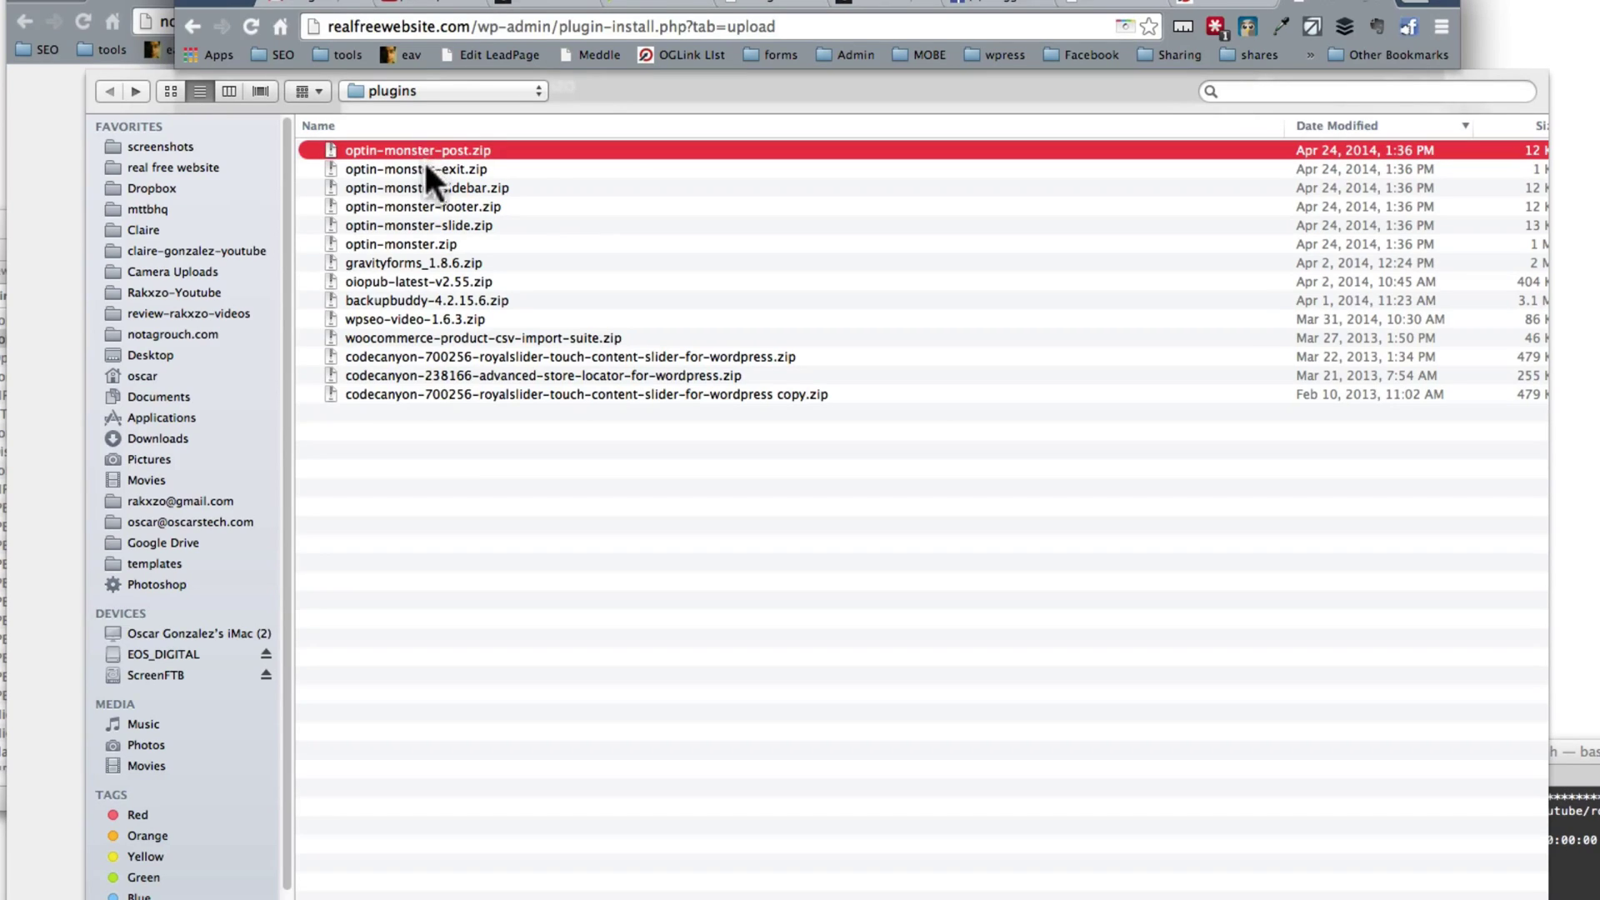
left_click(420, 188)
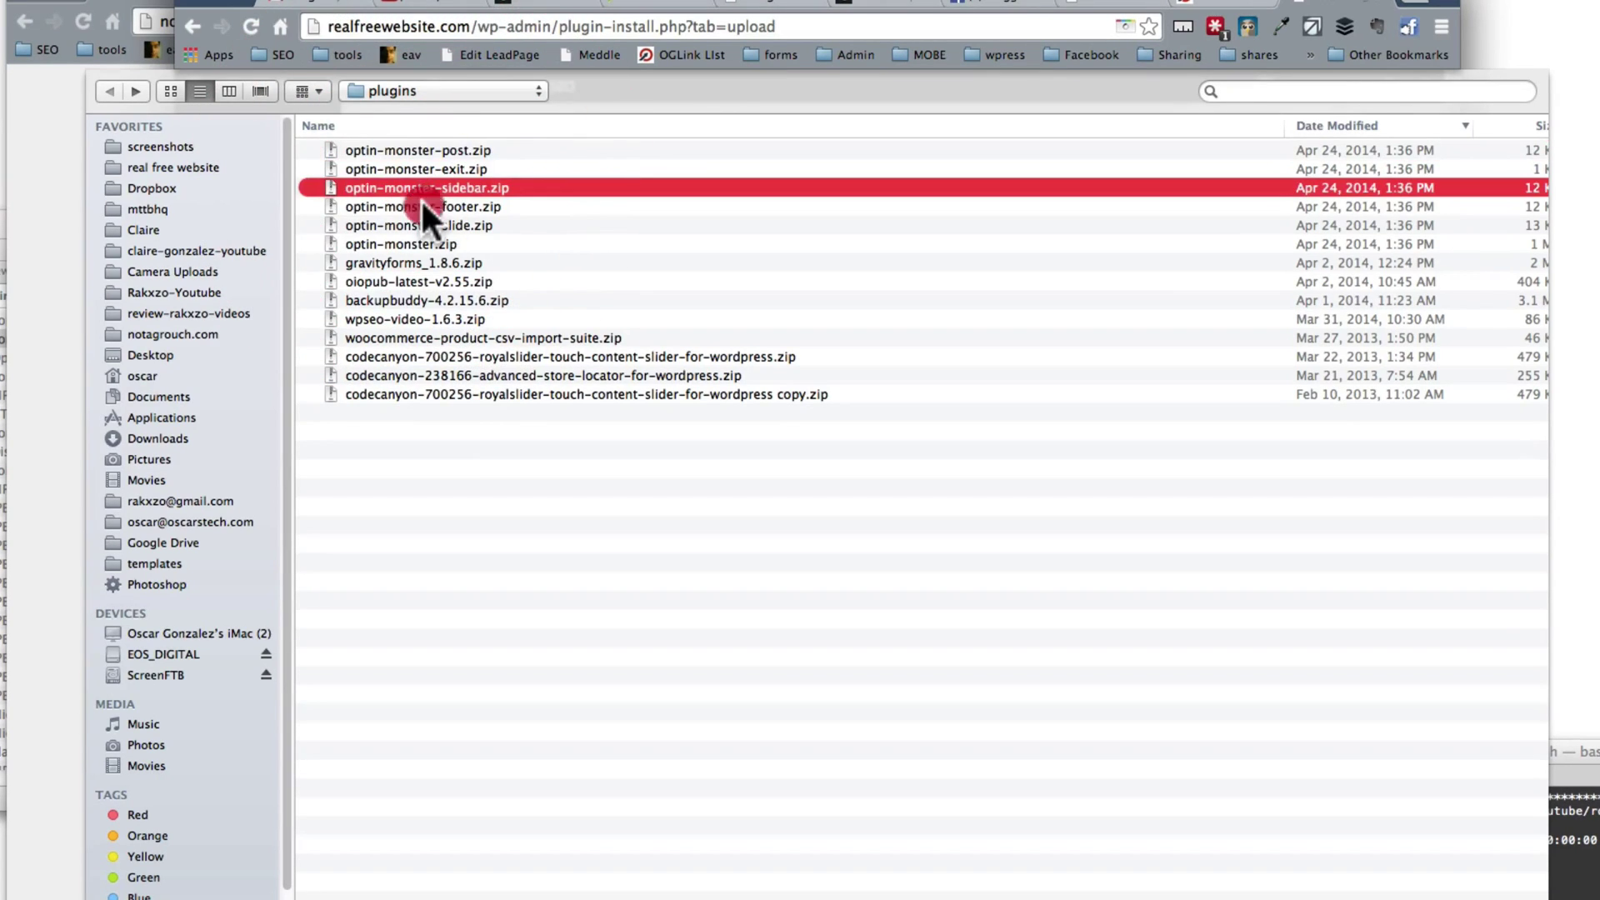
left_click(417, 206)
left_click(415, 225)
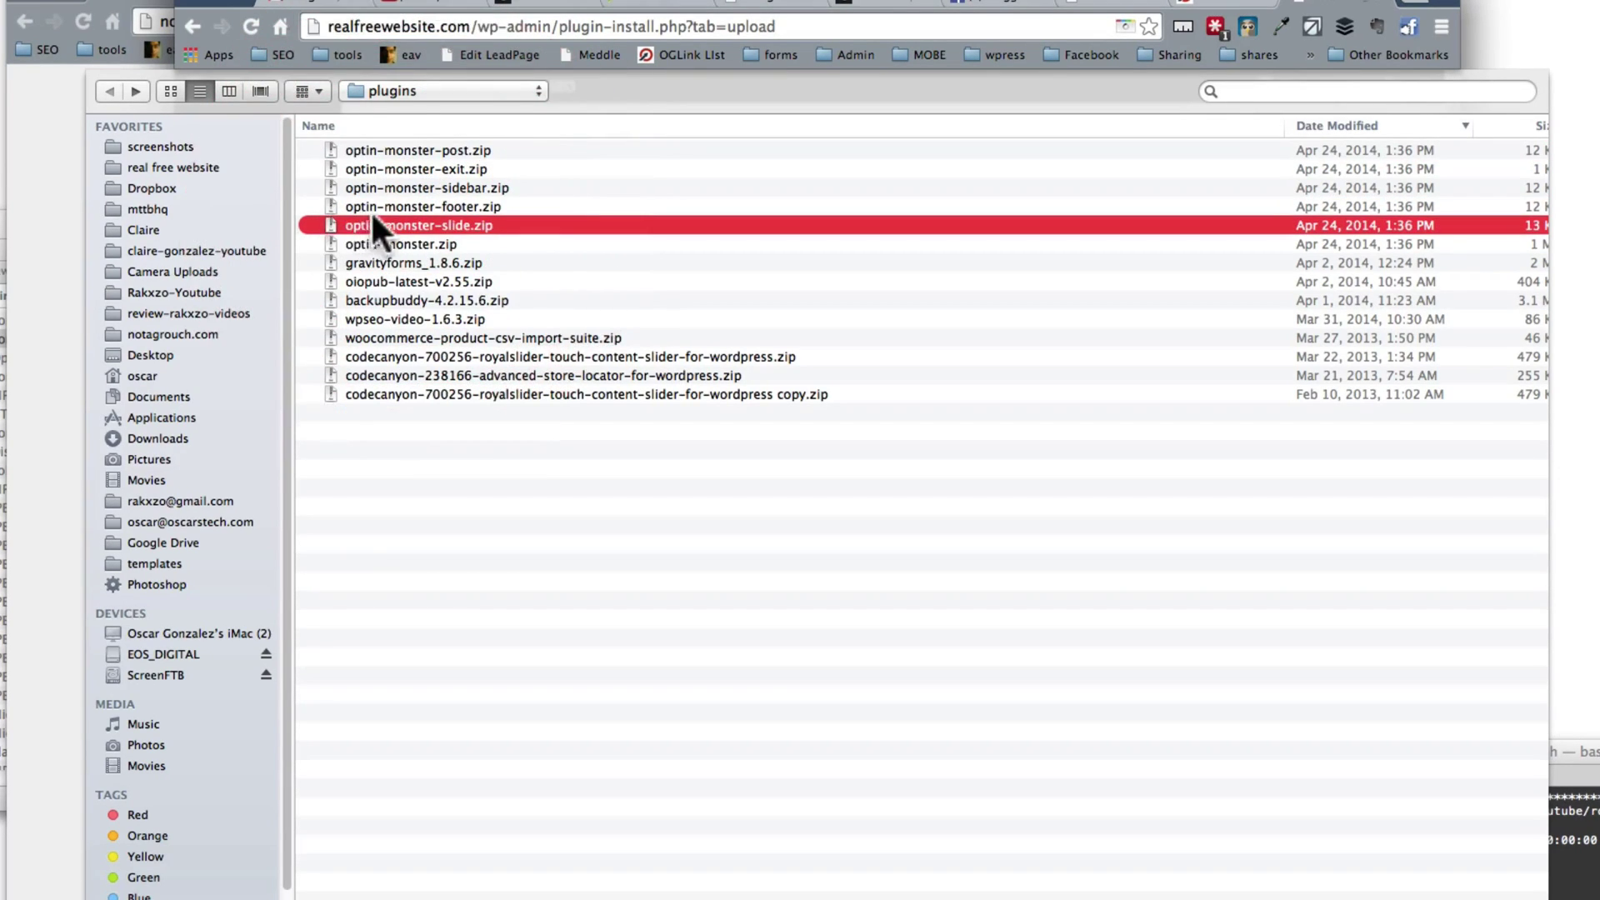
key("Return")
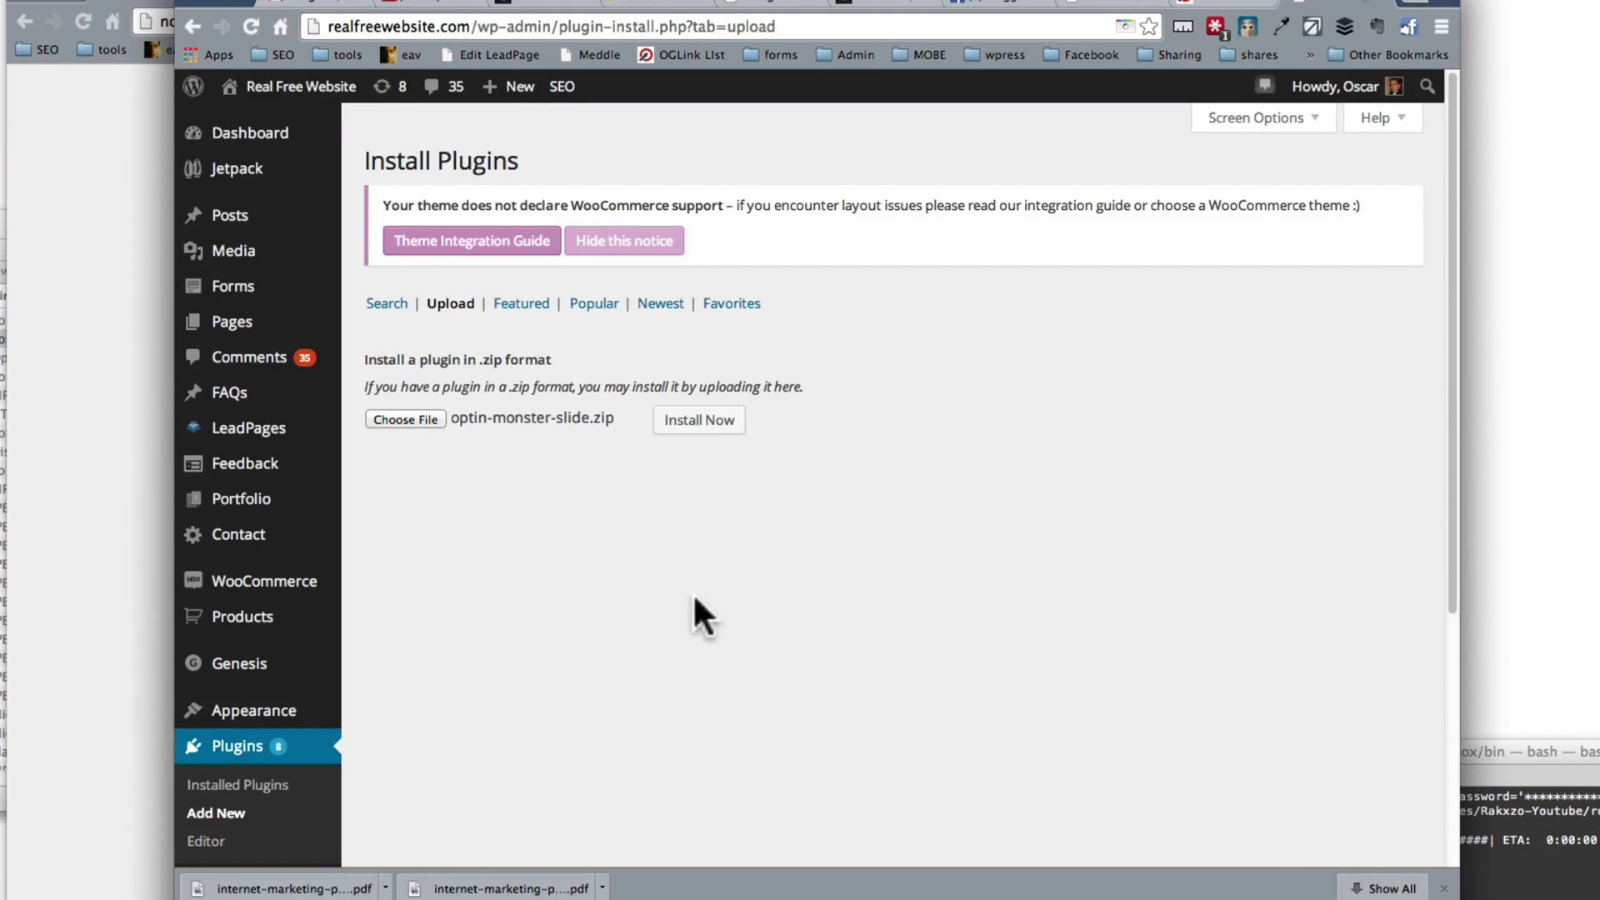
Step: Attempt to install optin-monster-slide.zip, then view the Installed Plugins list
left_click(678, 427)
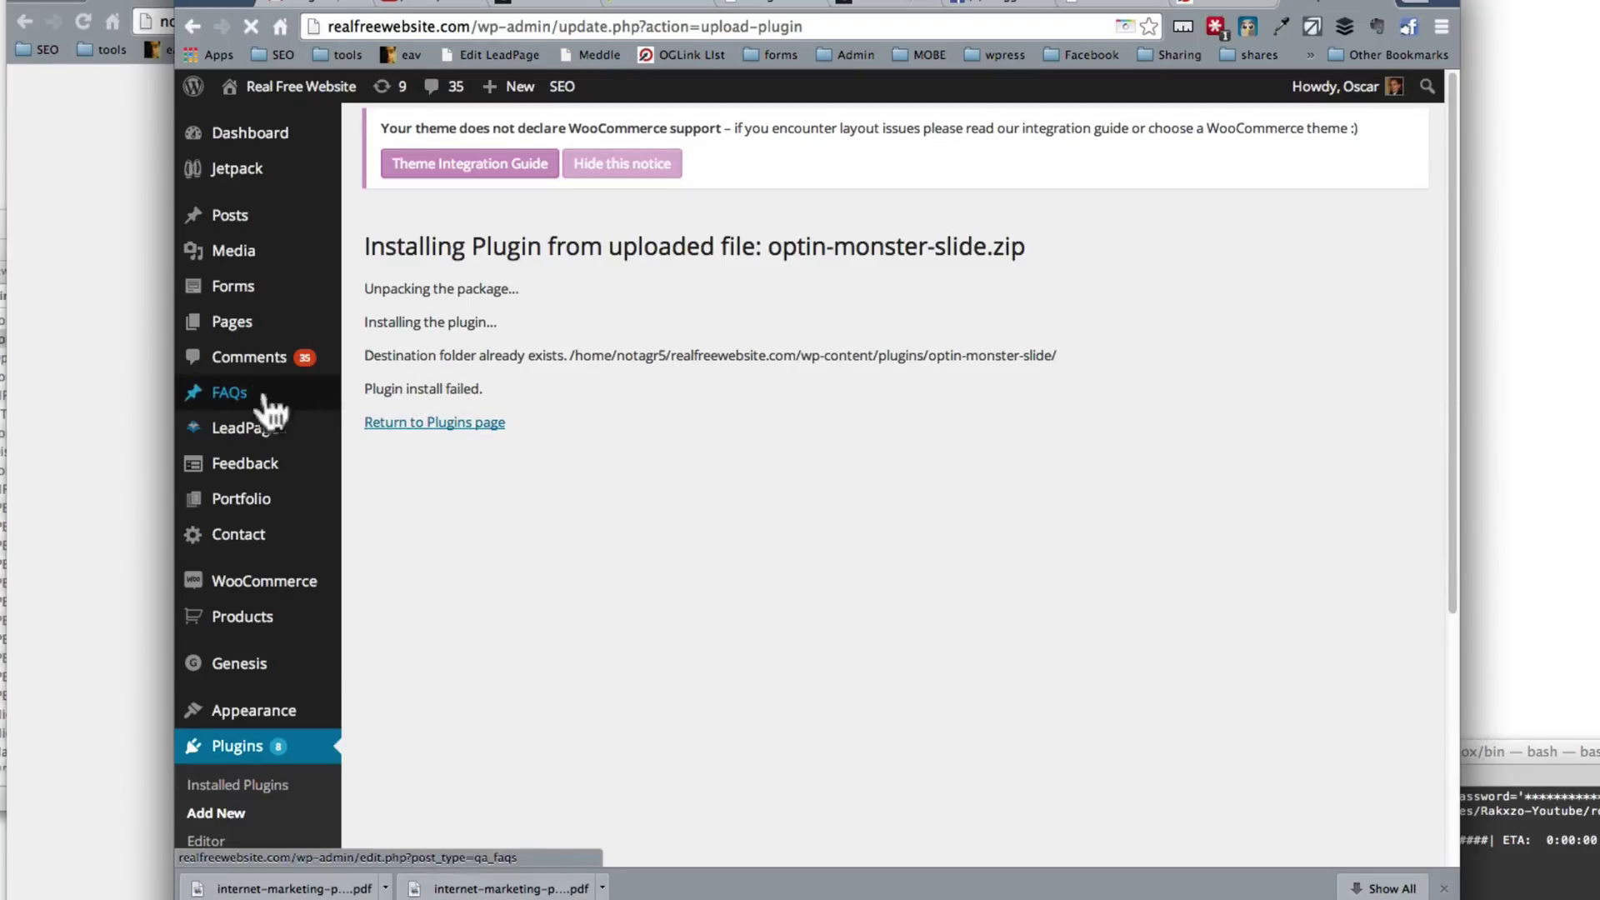
left_click(252, 748)
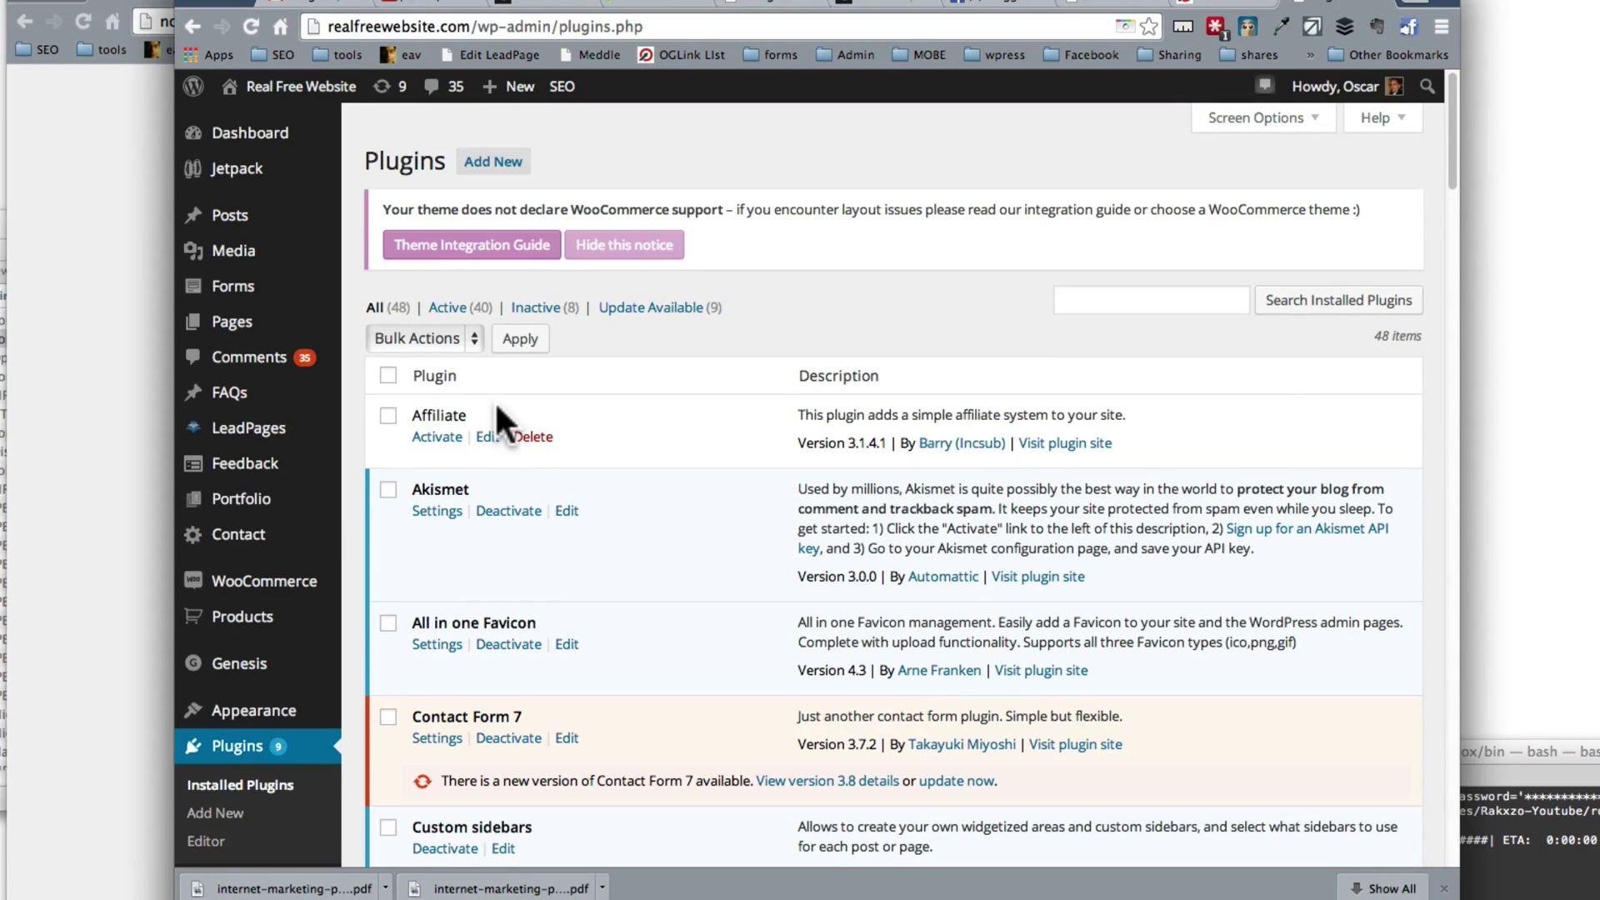
Step: Locate the OptinMonster Footer Bar plugin in the list and activate it
key("super+f")
type("optin")
scroll(709, 371, "down", 20)
scroll(709, 366, "down", 4)
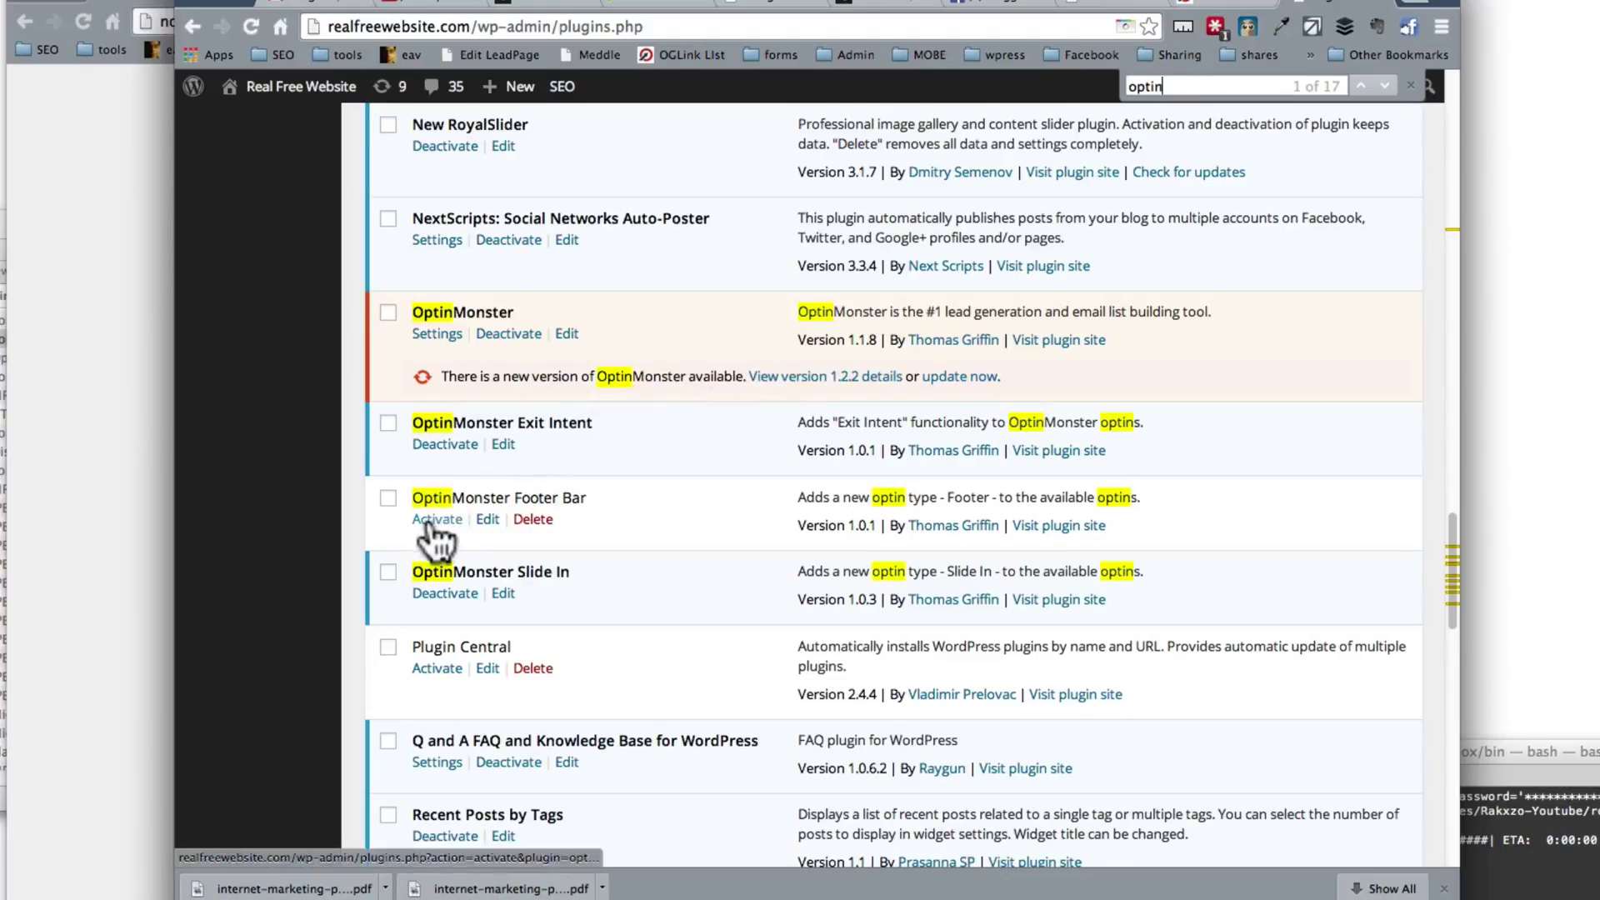
left_click(389, 498)
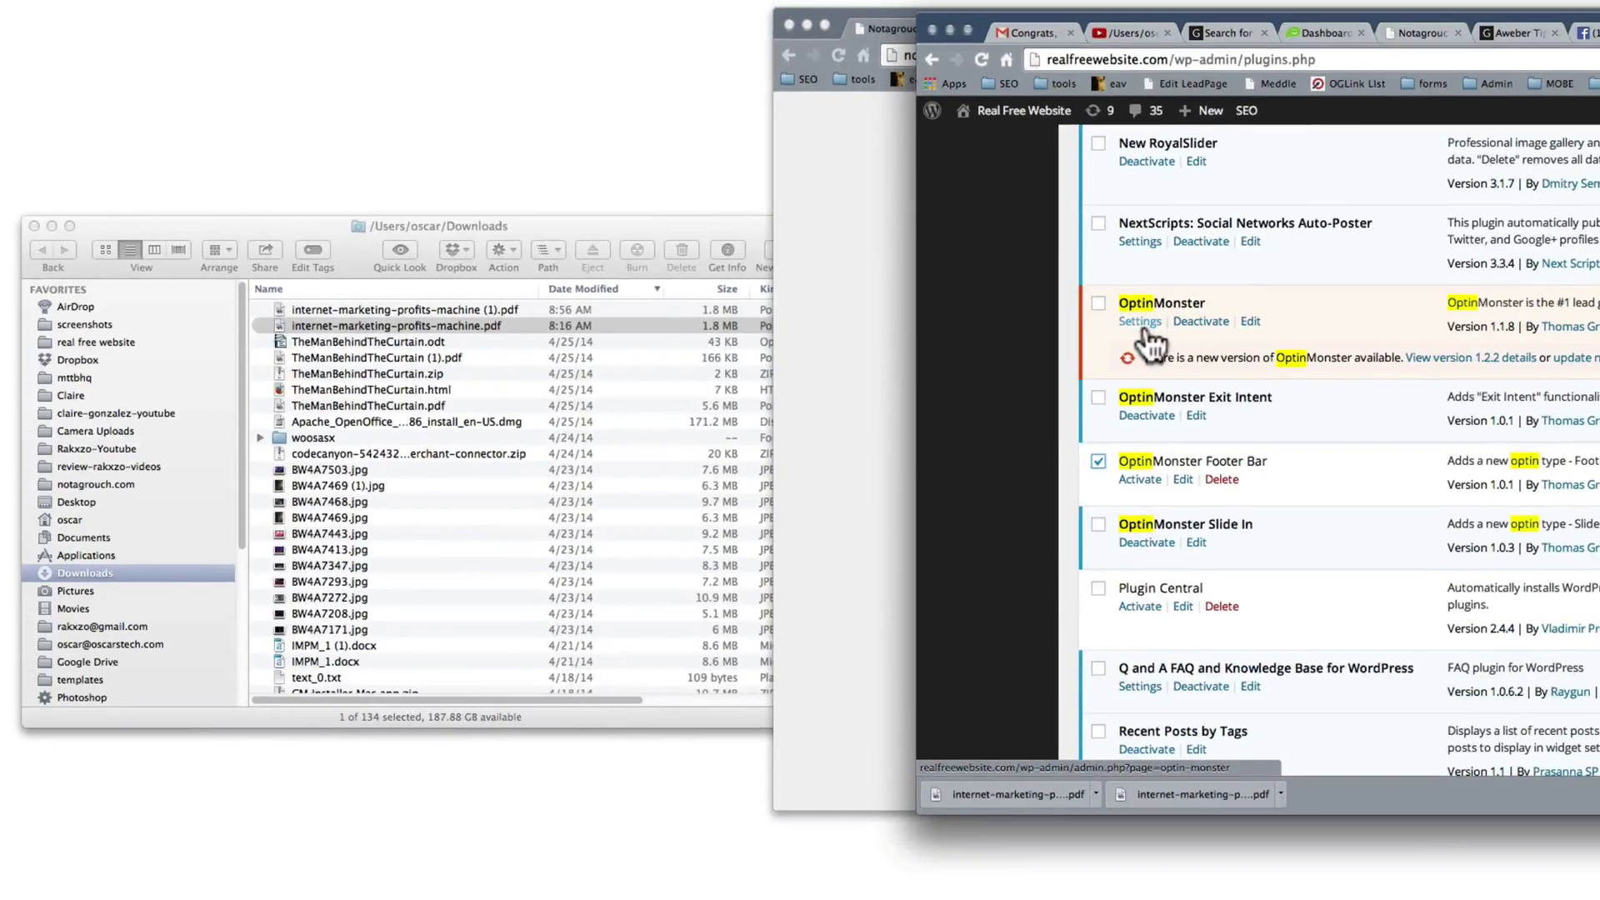
left_click(1140, 481)
scroll(1142, 476, "down", 1)
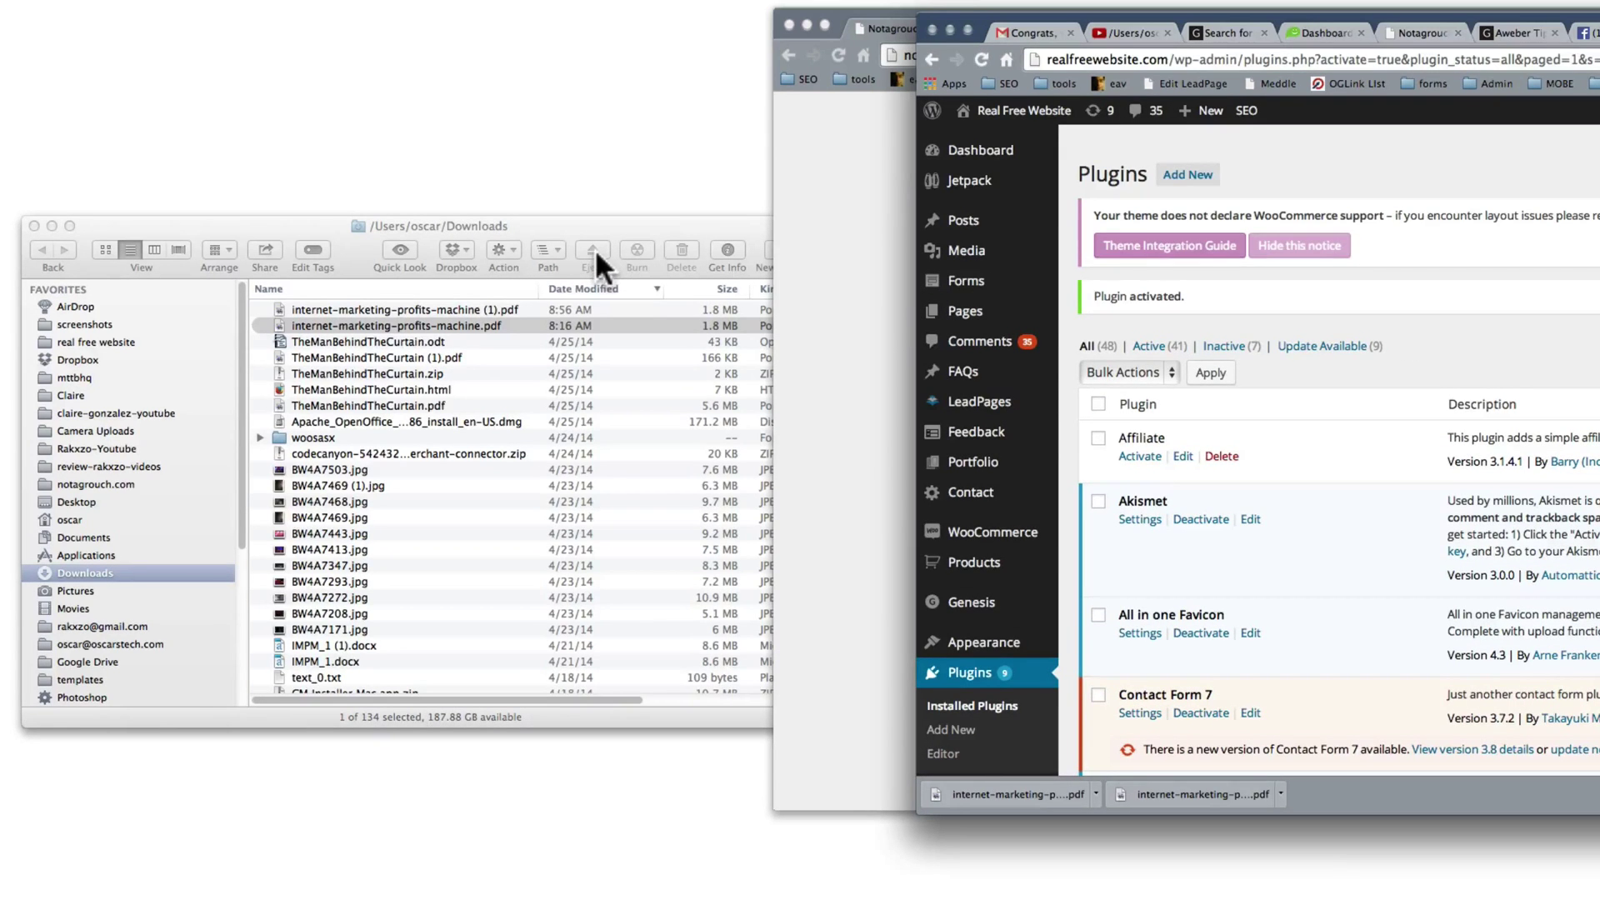
Step: Open Dropbox files/wordpress/plugins in Finder and widen the window to show the zip names
key("super+Tab")
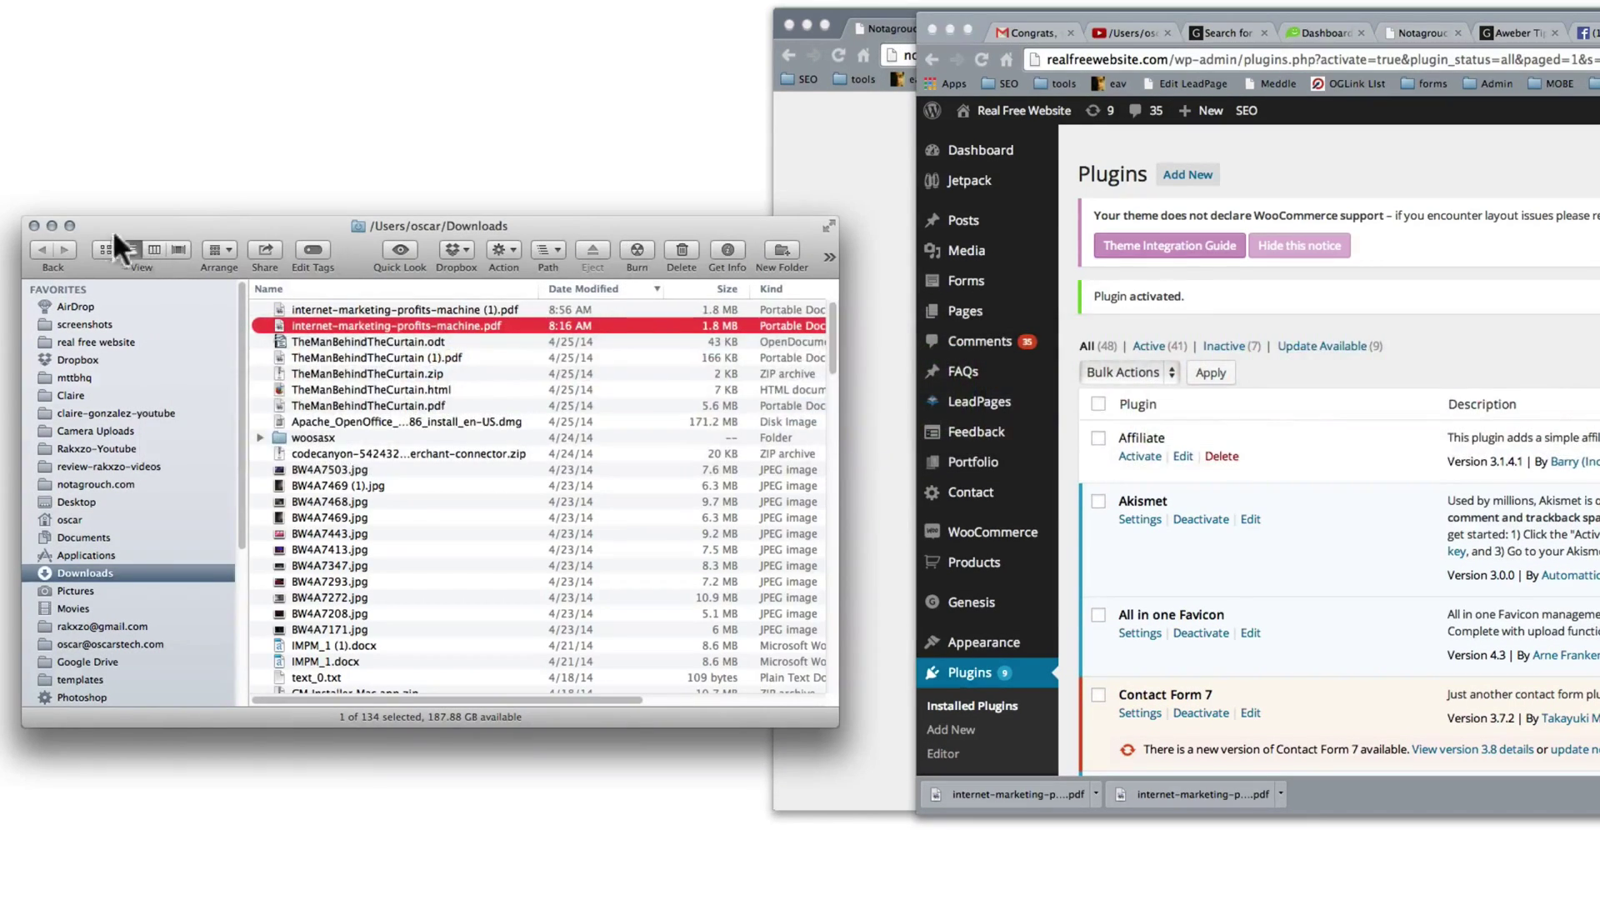
left_click(34, 225)
key("super+Tab")
left_click(1377, 64)
left_click(1550, 16)
left_click_drag(1599, 1, 1080, 250)
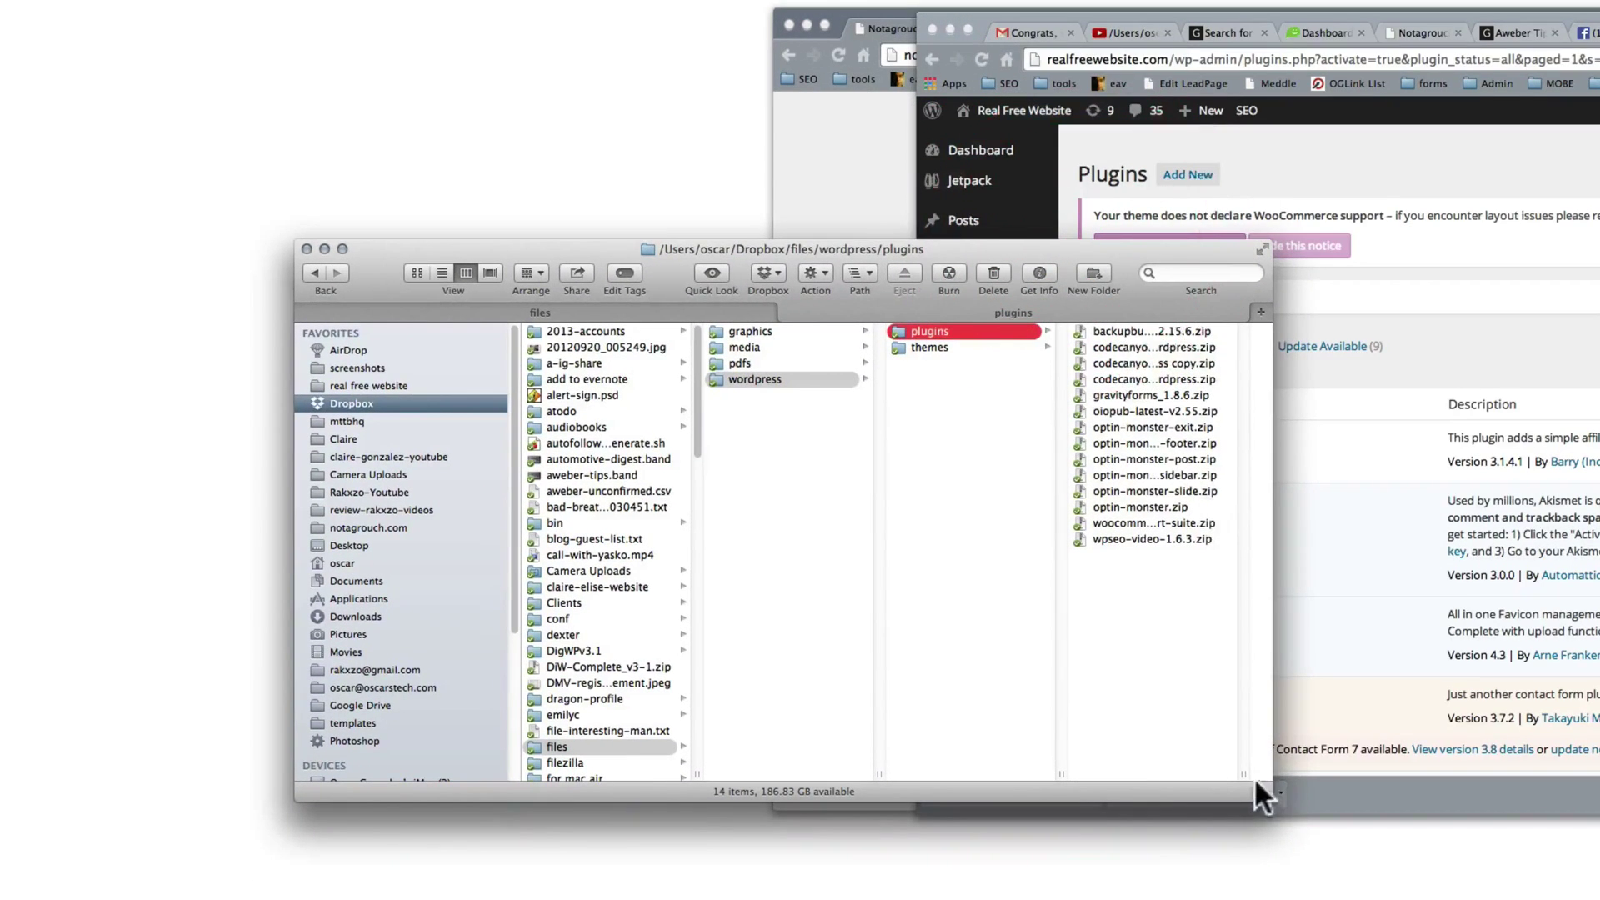
left_click_drag(1259, 796, 1444, 796)
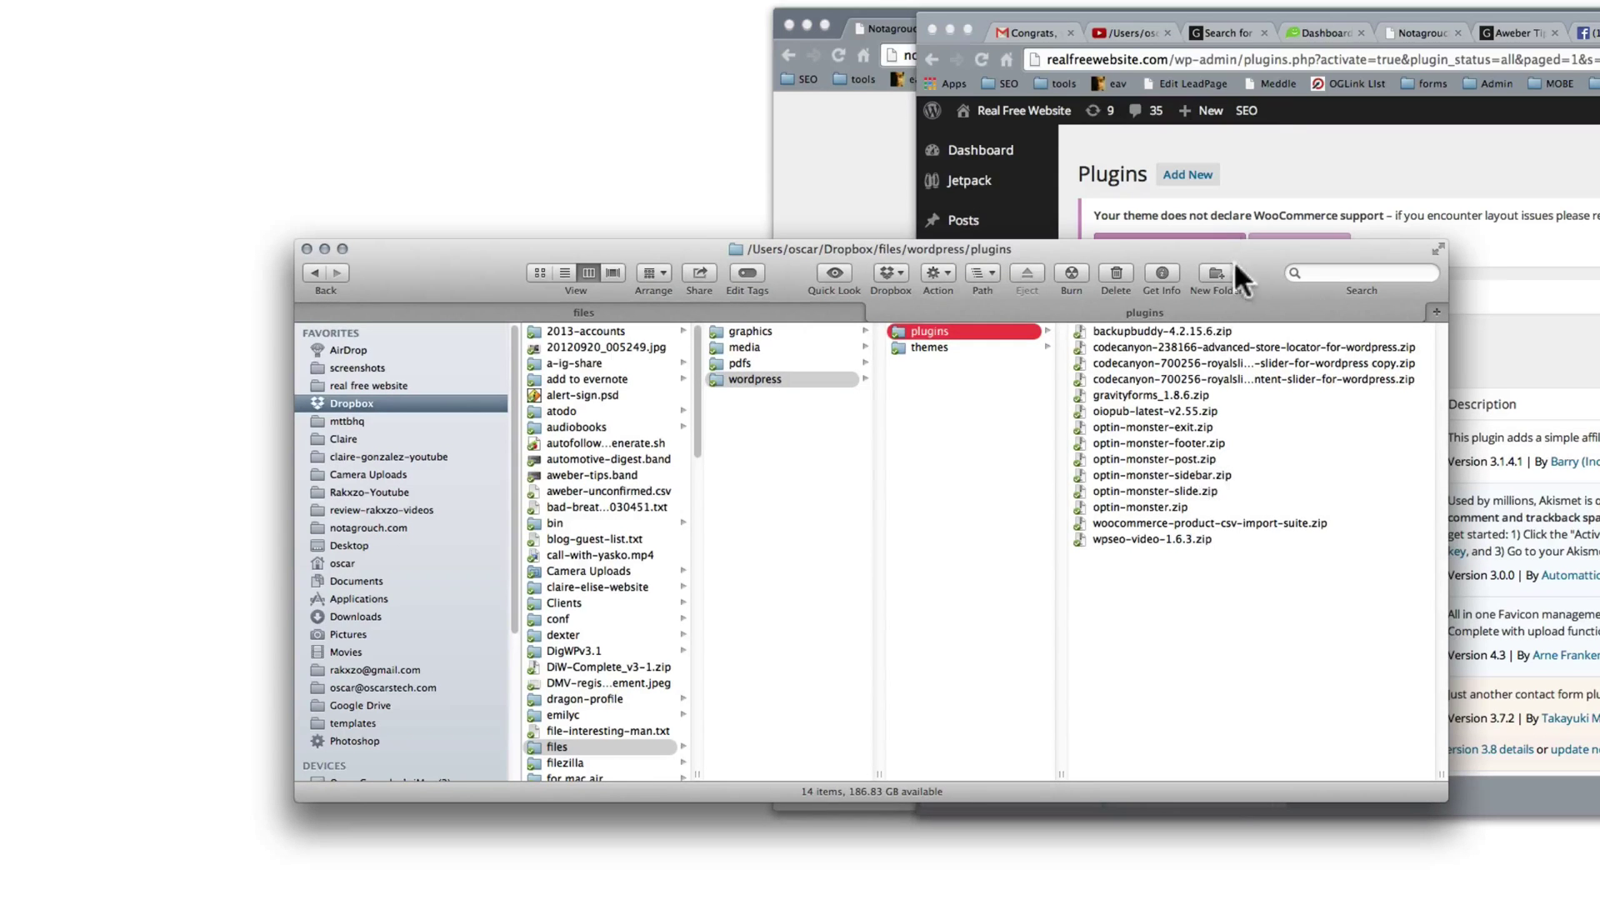
left_click_drag(1236, 265, 1175, 425)
Step: Search the WordPress Plugins page for 'footer' and then 'OptinMon' entries
left_click(1381, 263)
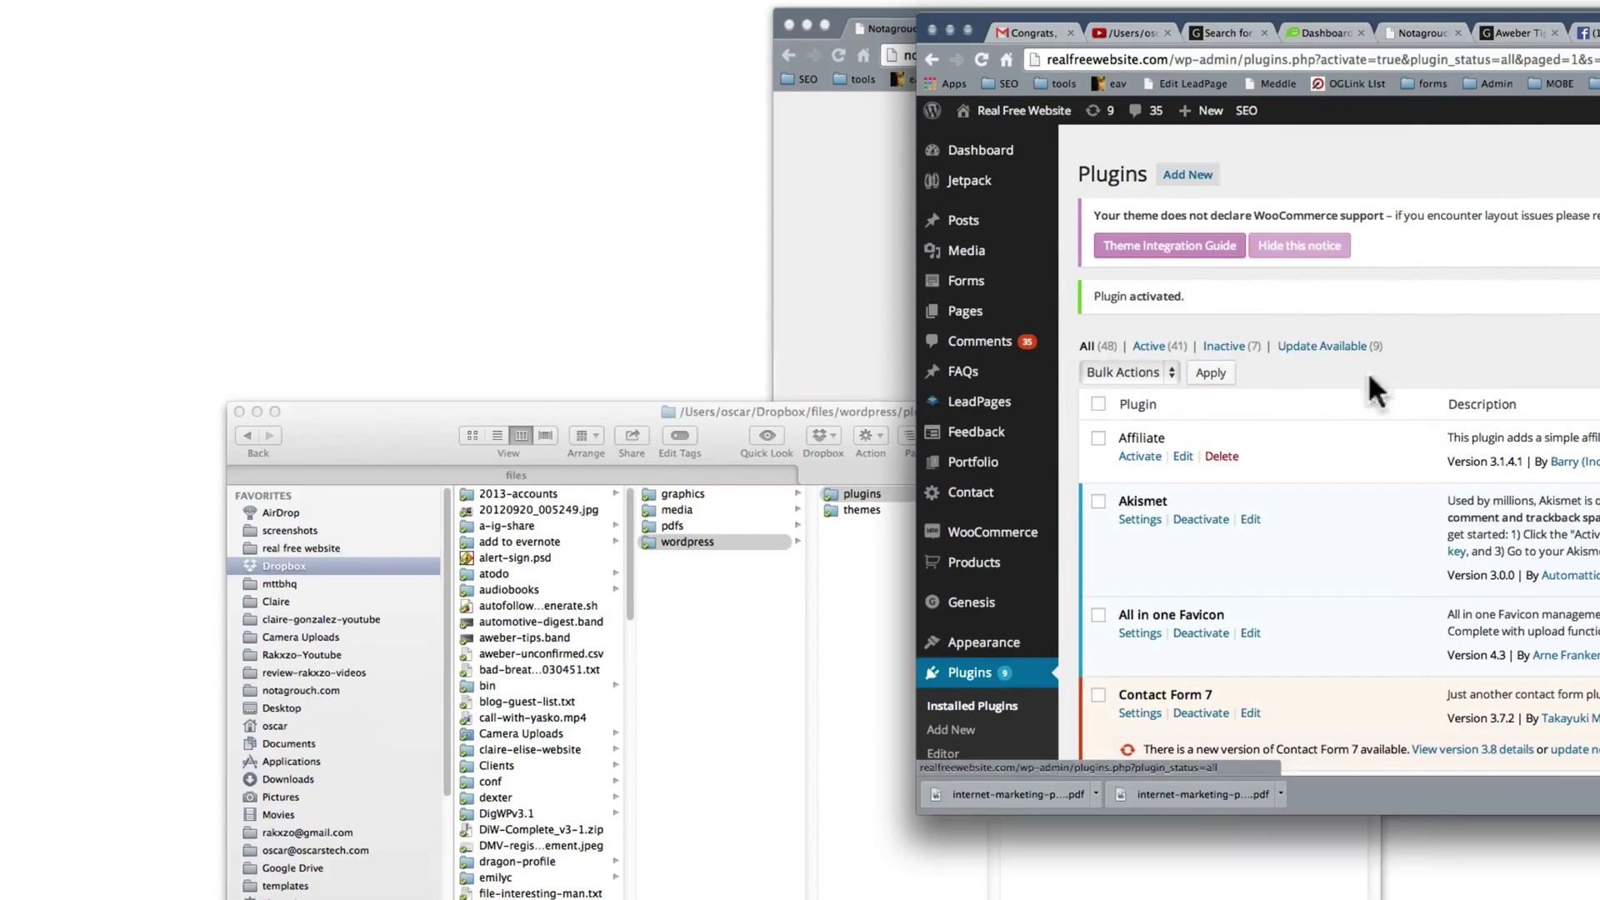
left_click(1462, 348)
key("ctrl+f")
type("footer")
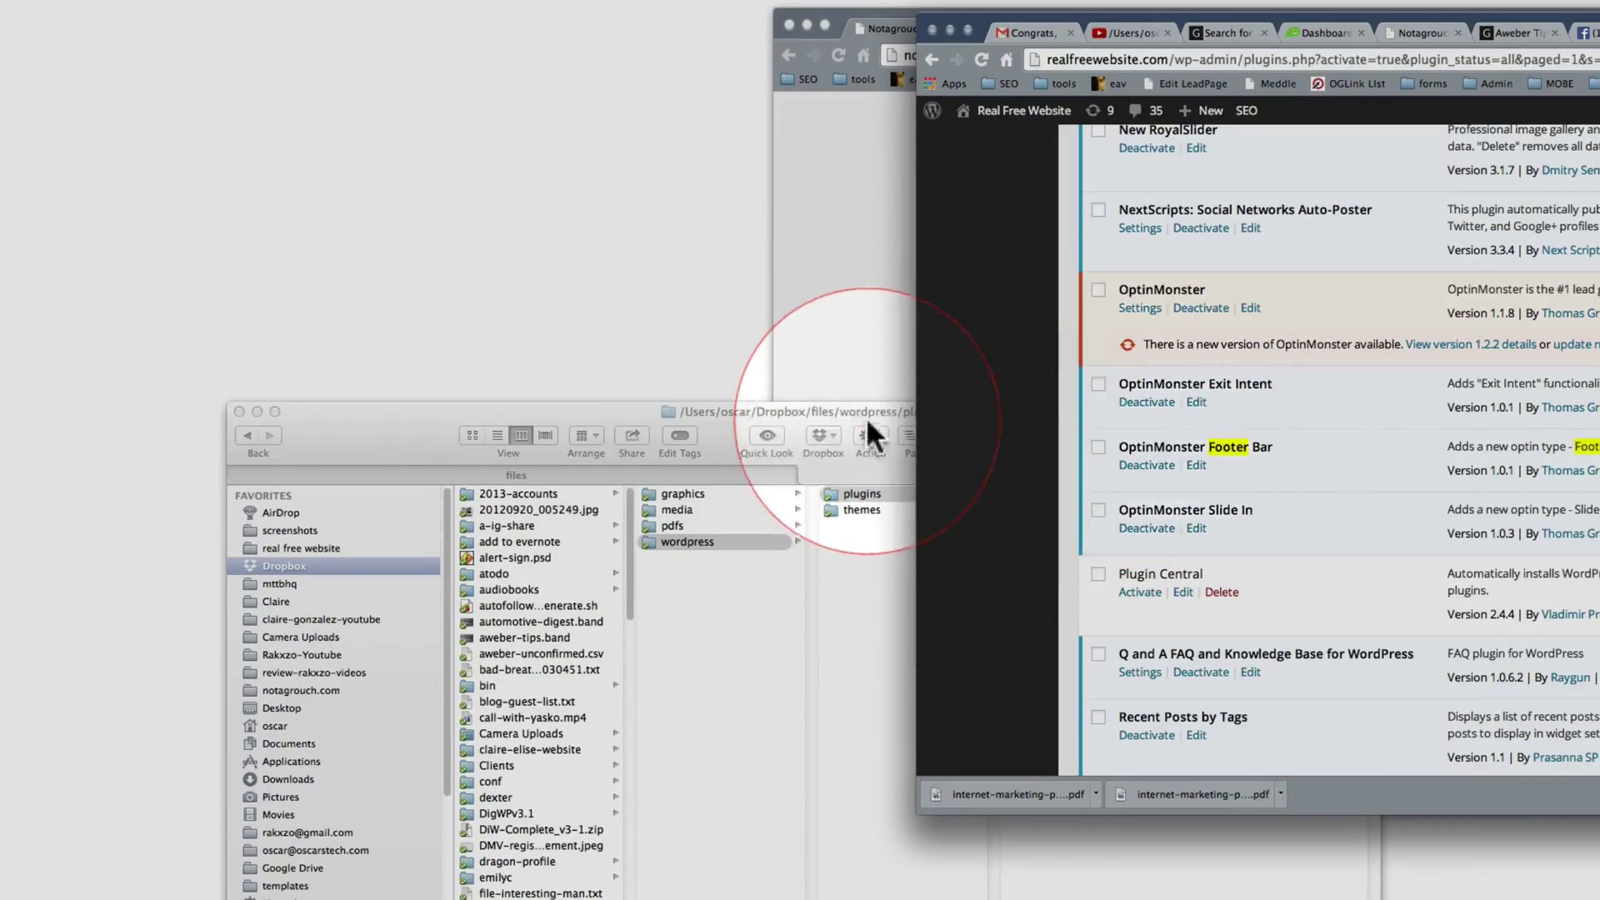
left_click_drag(866, 413, 724, 427)
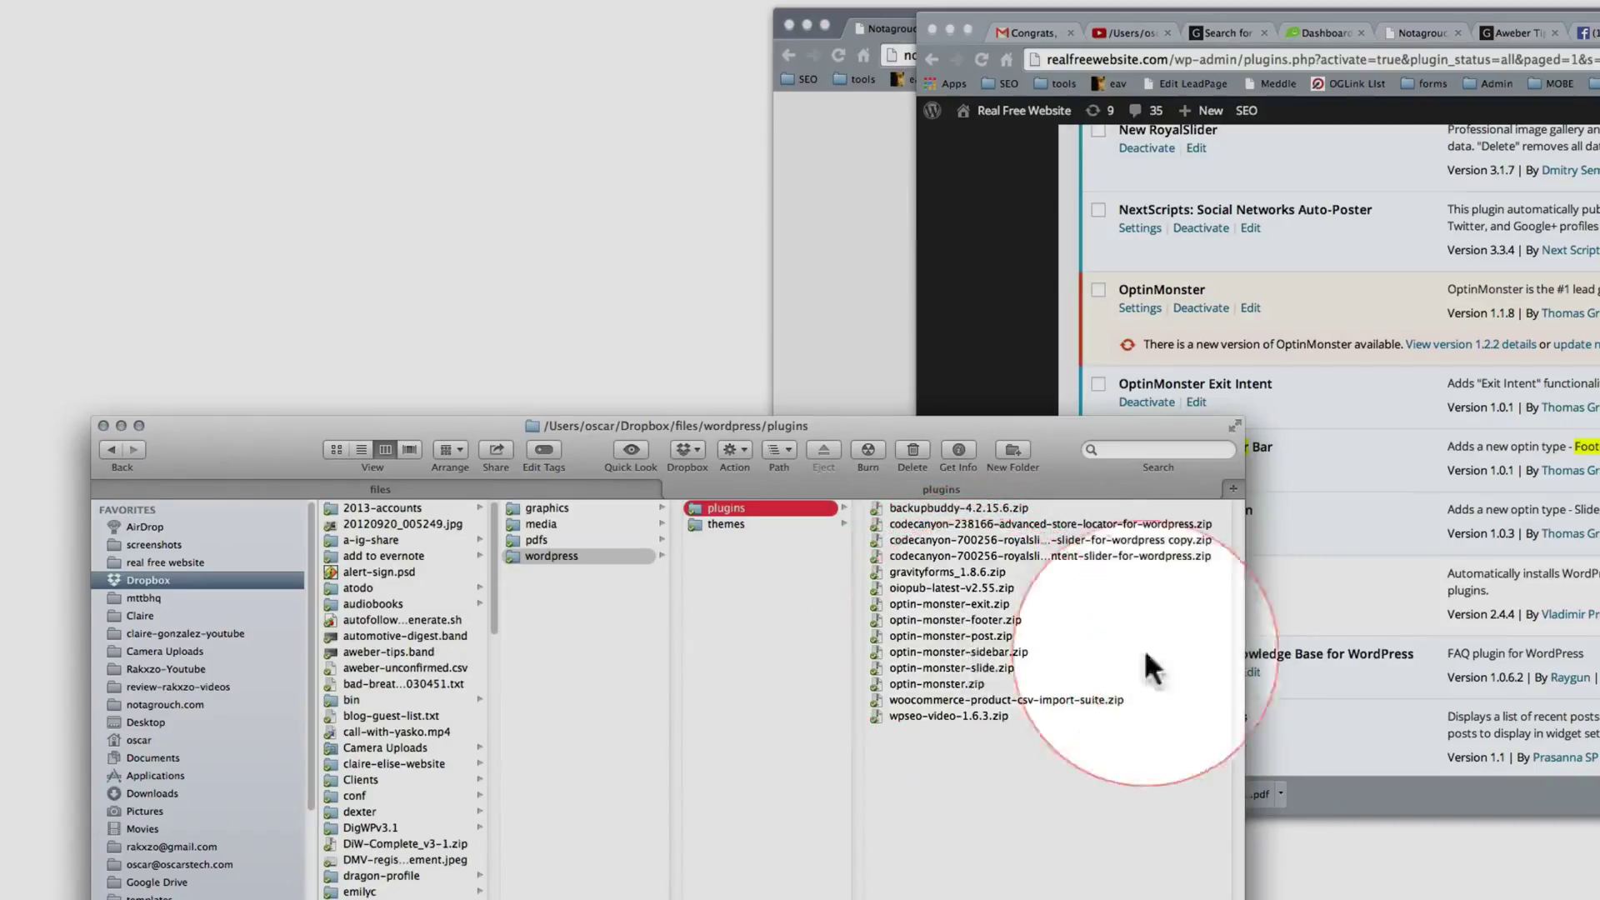
left_click(1330, 503)
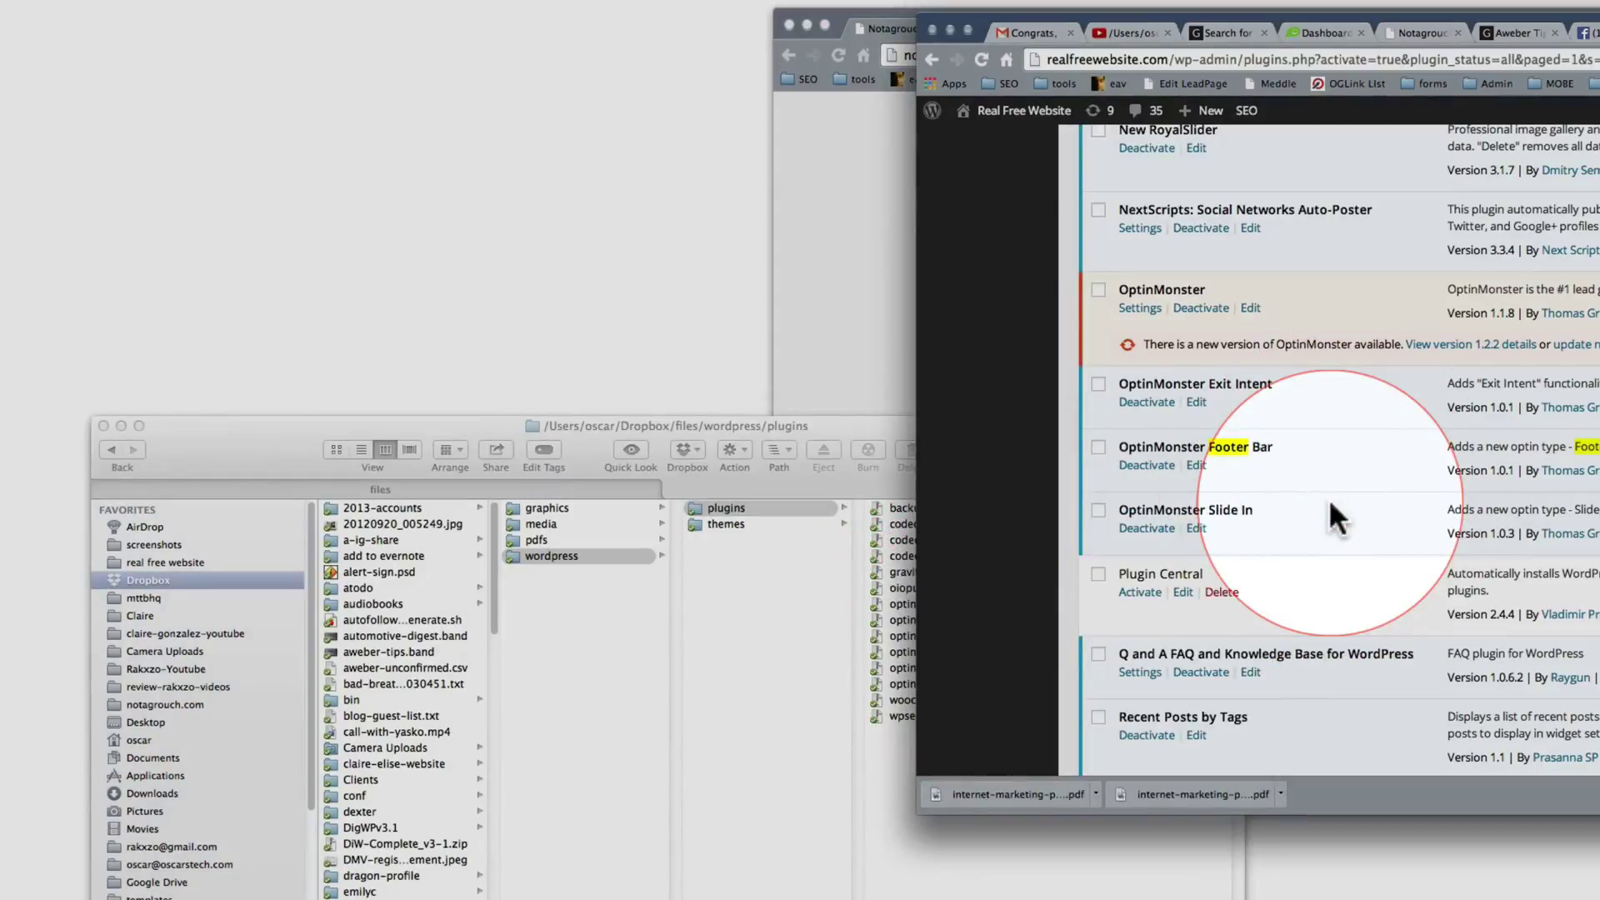
key("ctrl+f")
type("OptinMon")
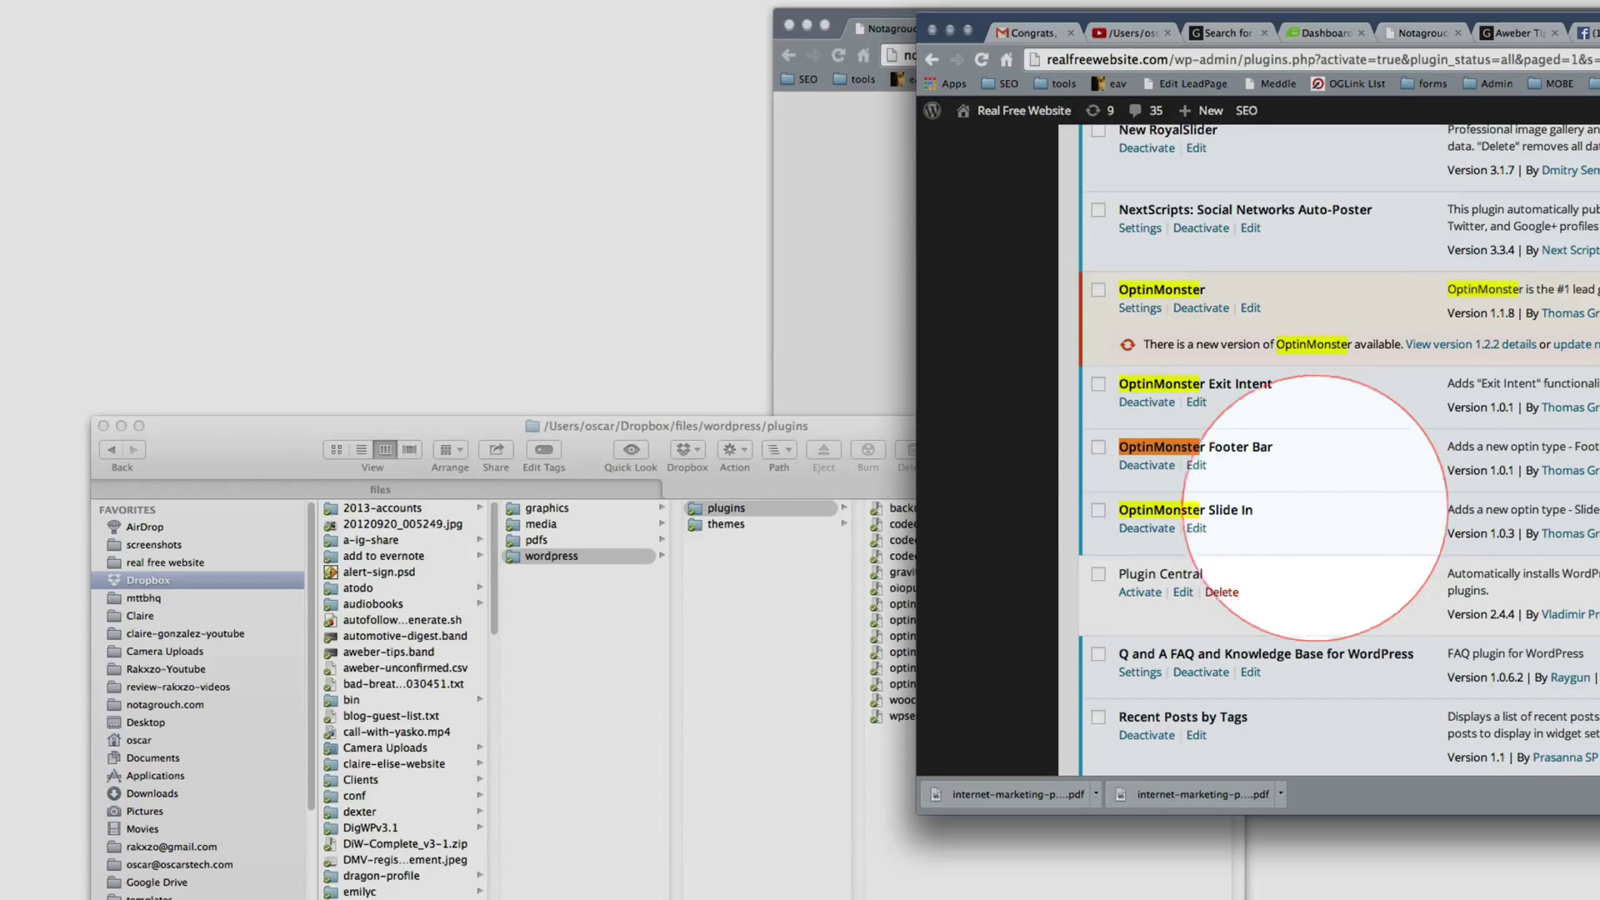
left_click(1397, 260)
scroll(1397, 262, "up", 20)
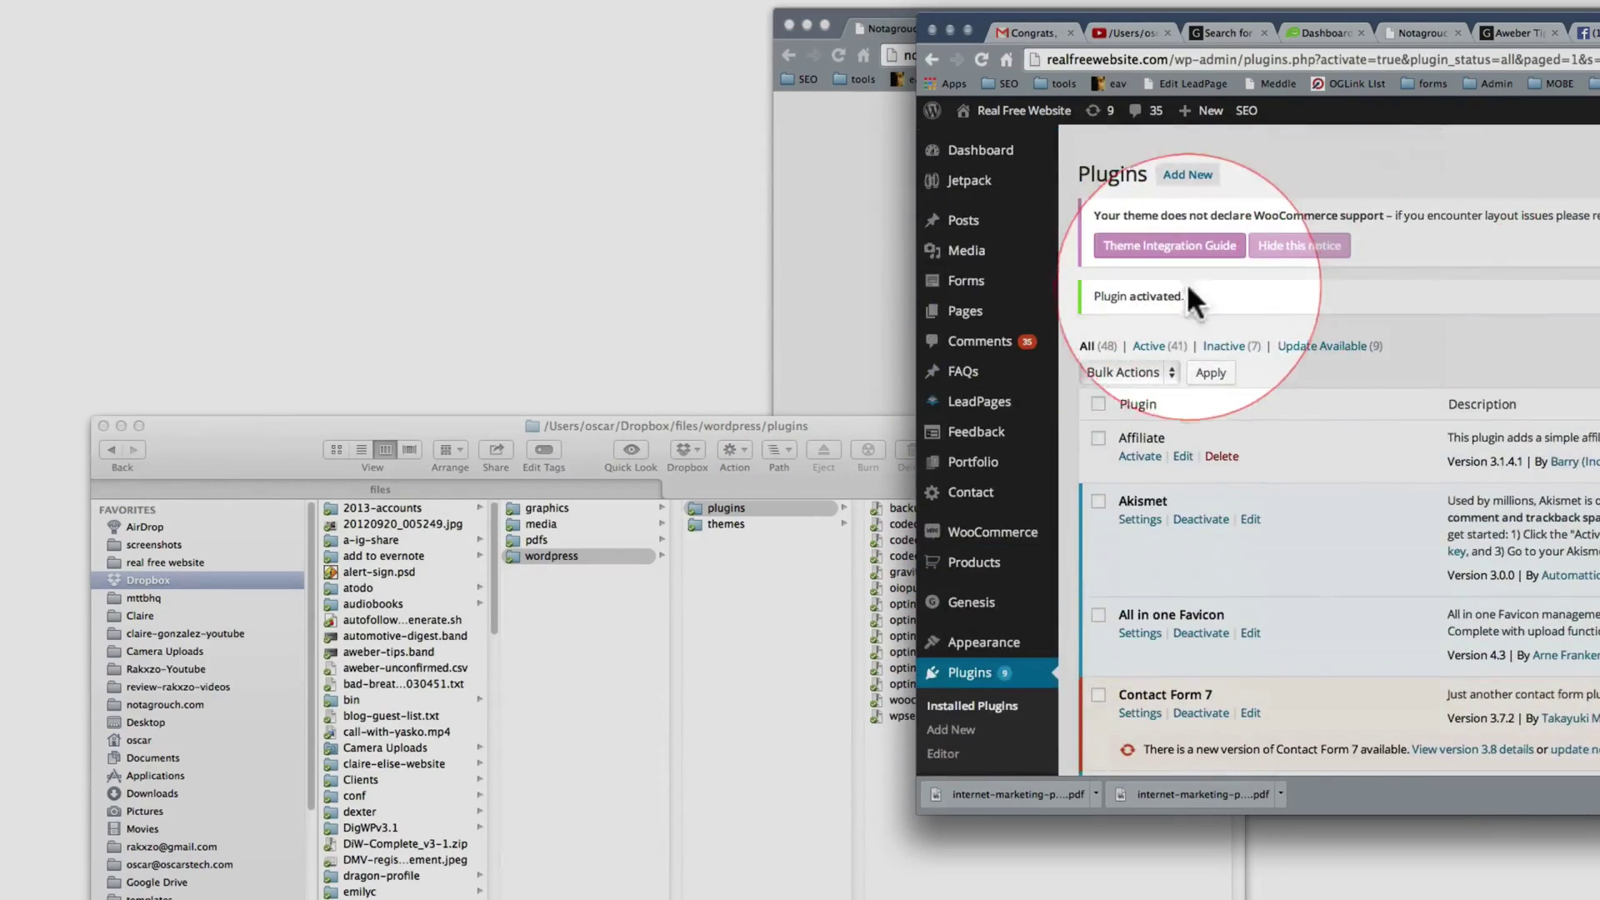
Step: Choose optin-monster-sidebar.zip as the file to upload on the Add Plugins page
left_click(1190, 175)
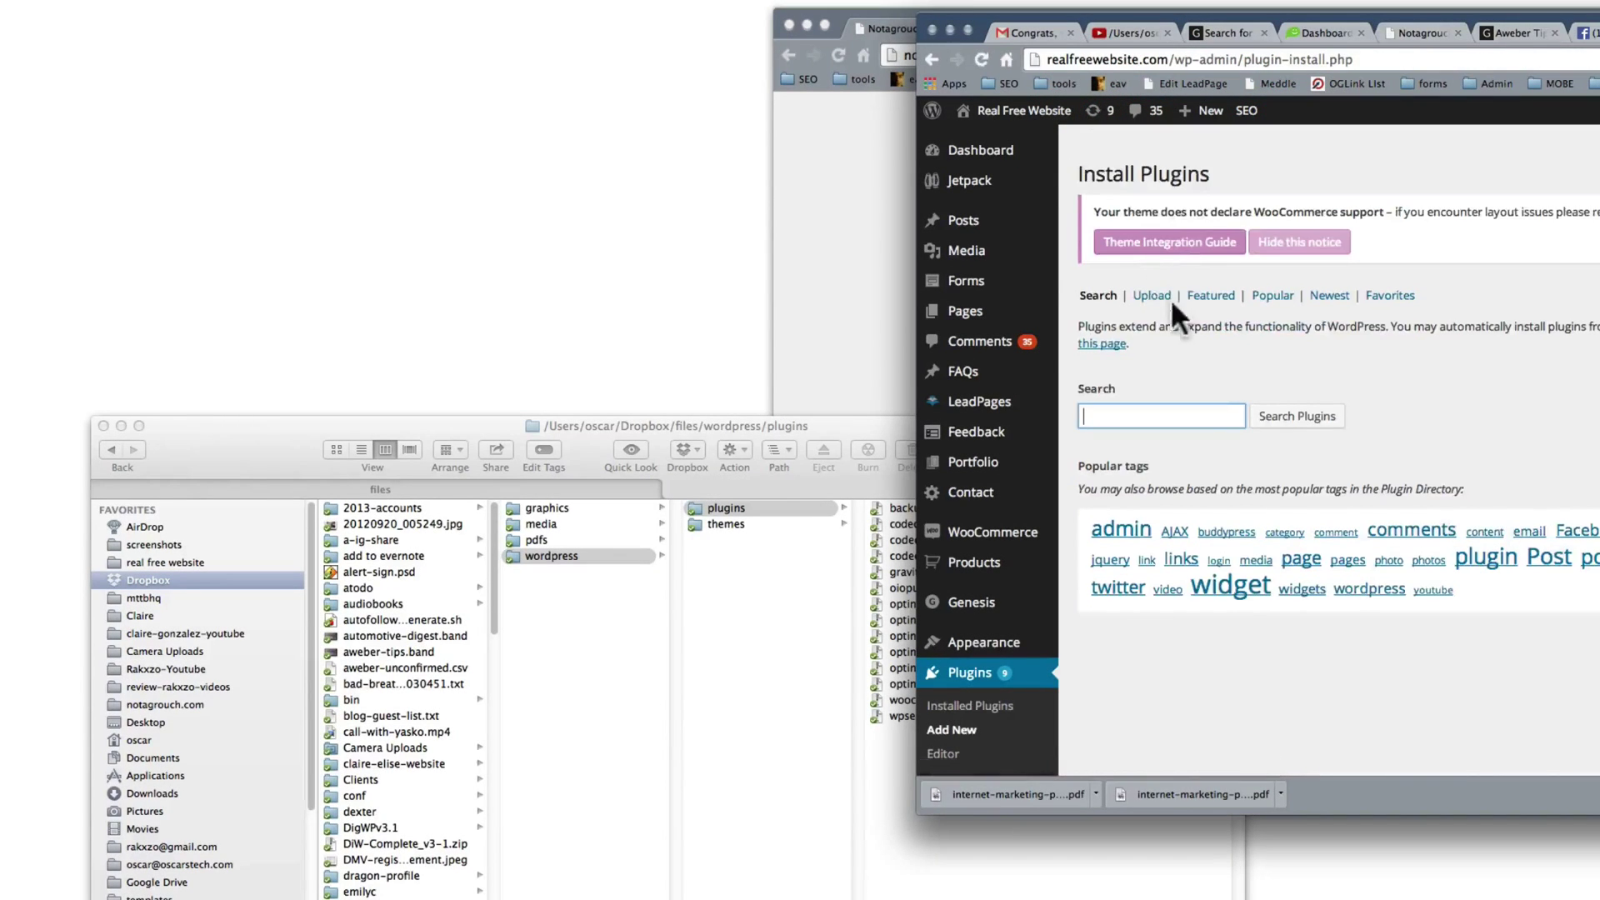
left_click(1159, 296)
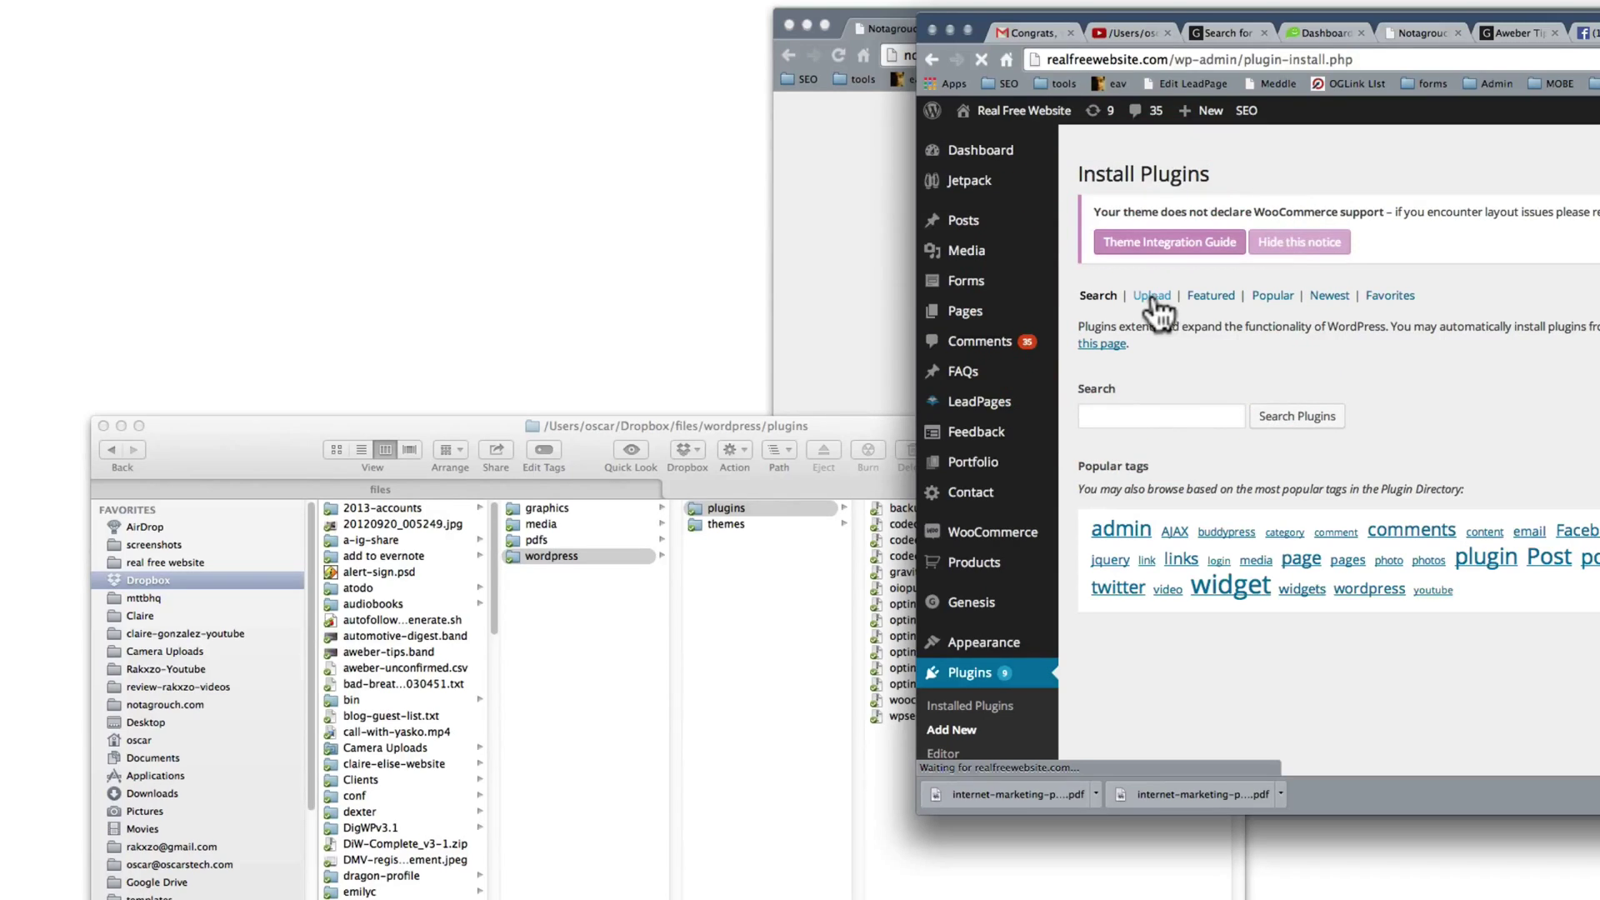
left_click(1118, 390)
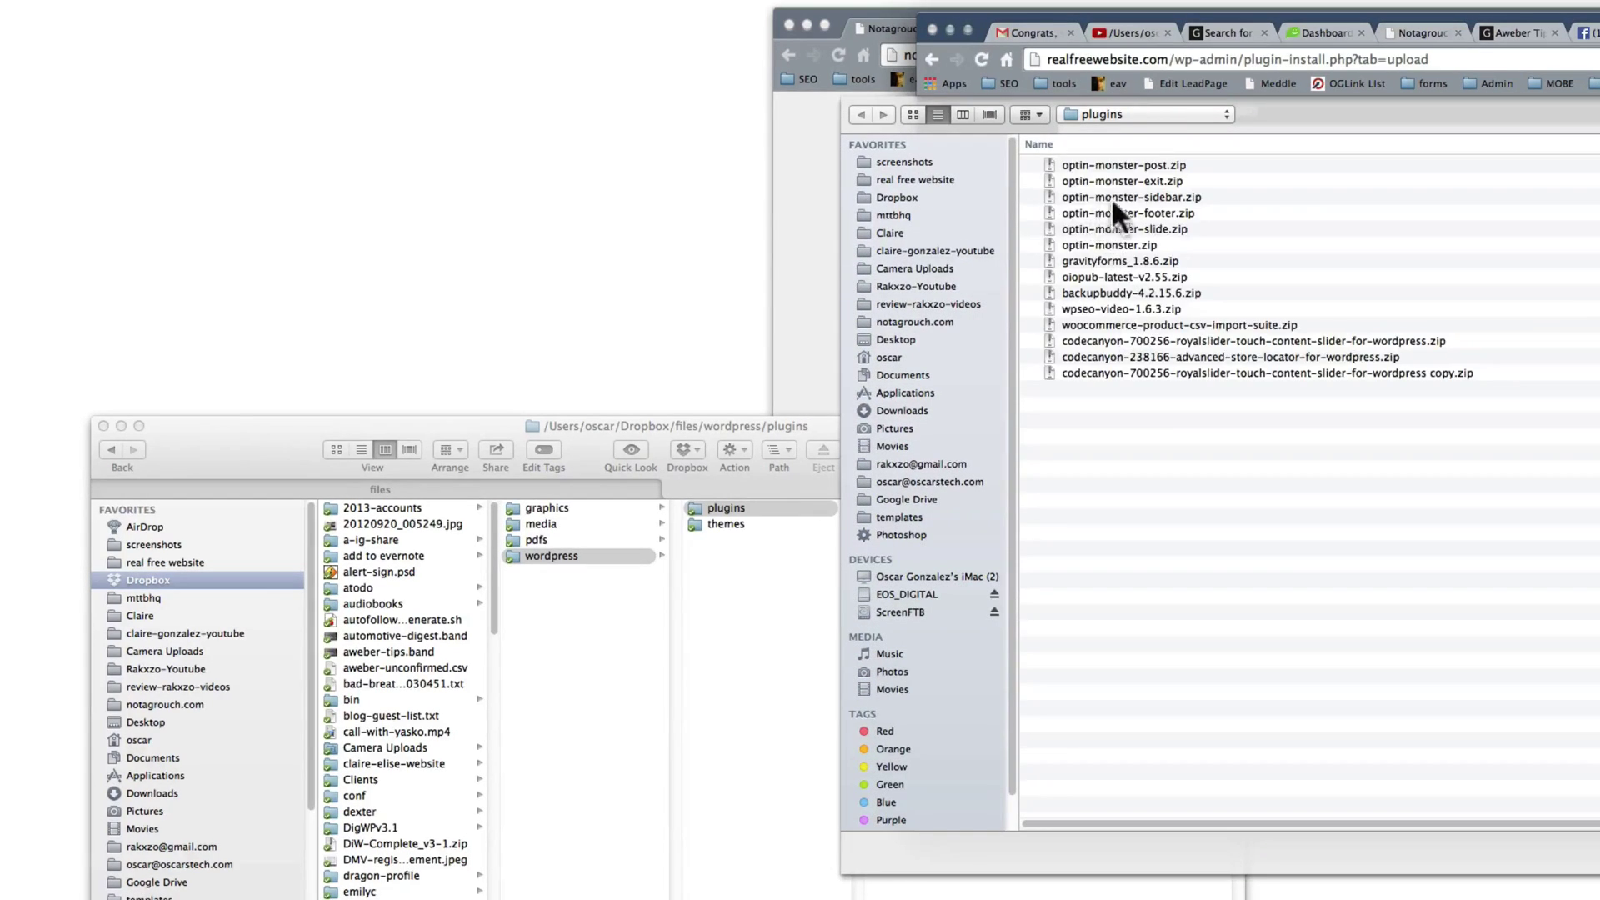
left_click(1142, 196)
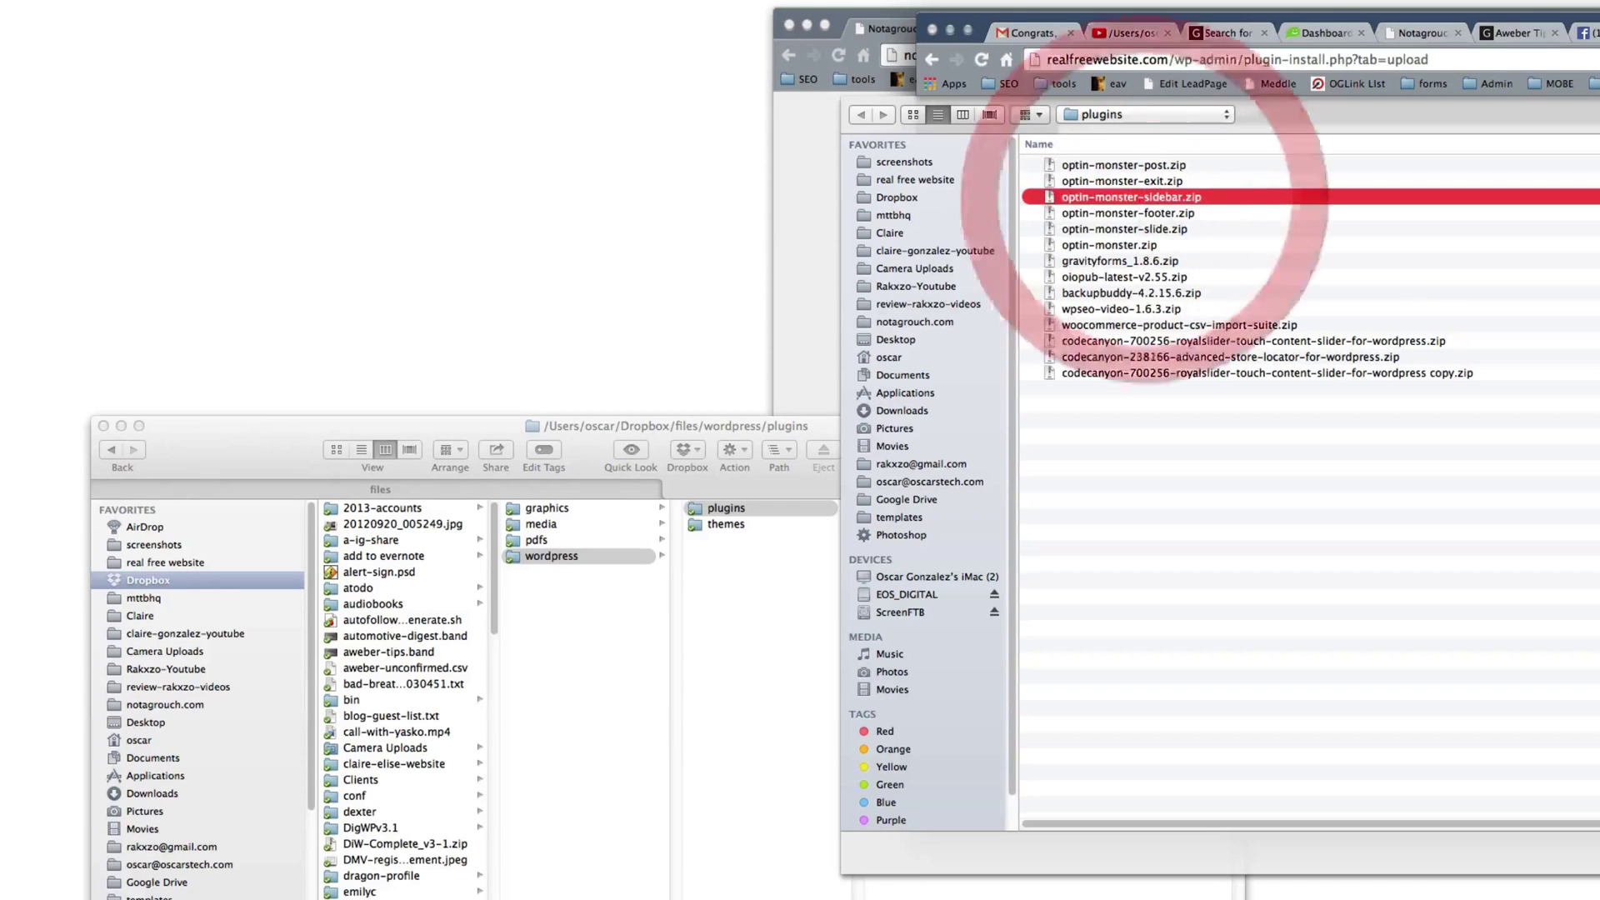
key("Return")
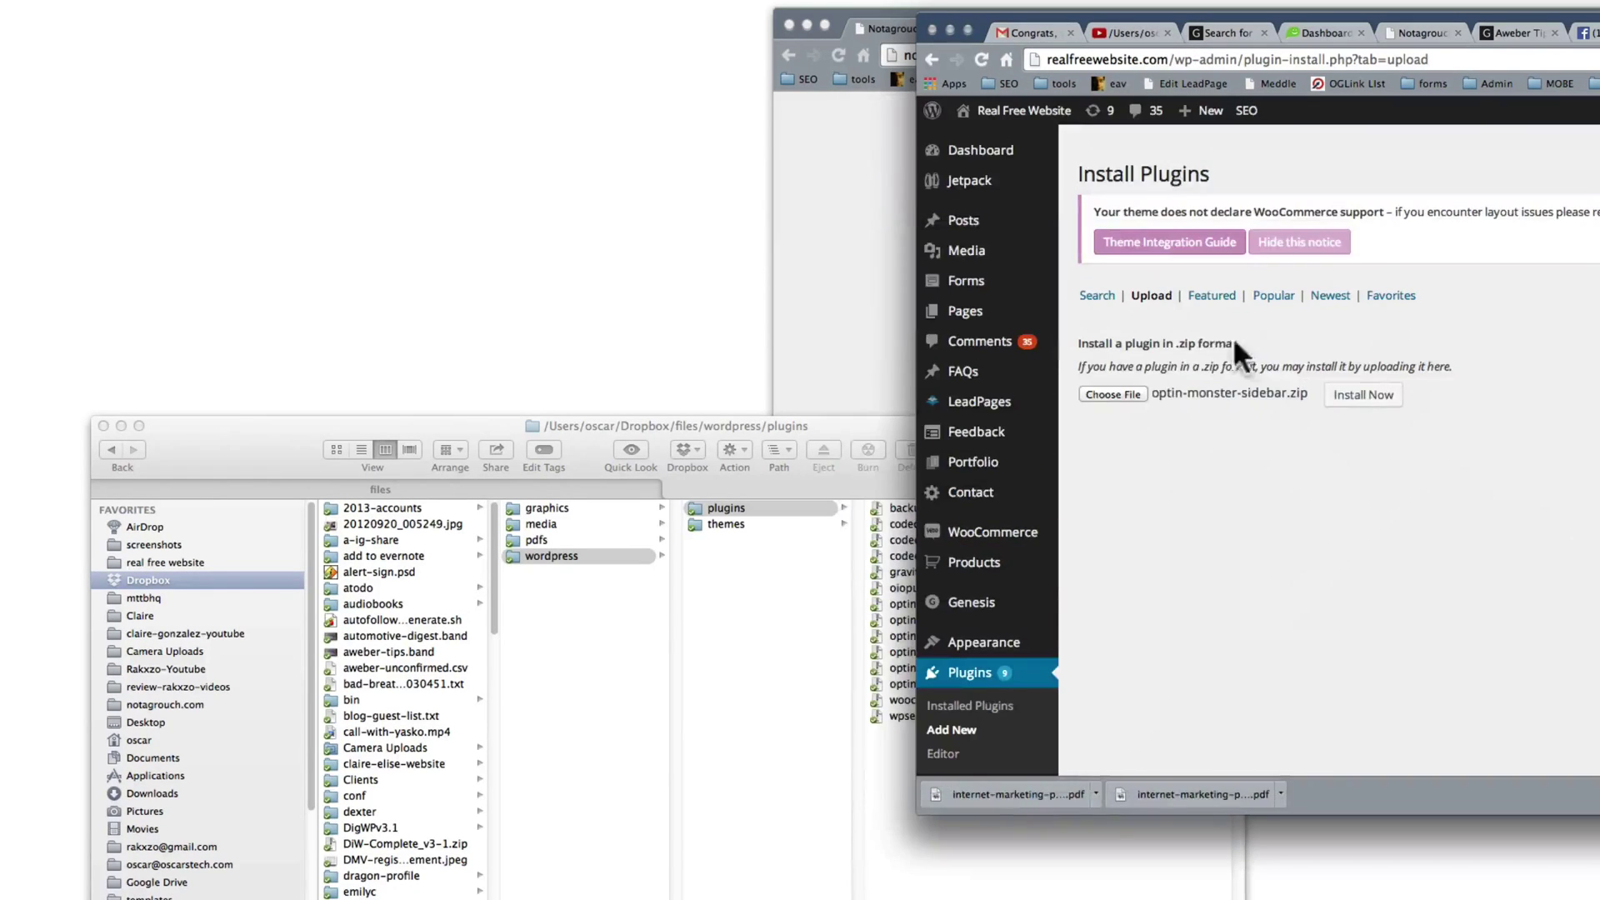
Step: Install the OptinMonster sidebar add-on and activate it
left_click(1354, 398)
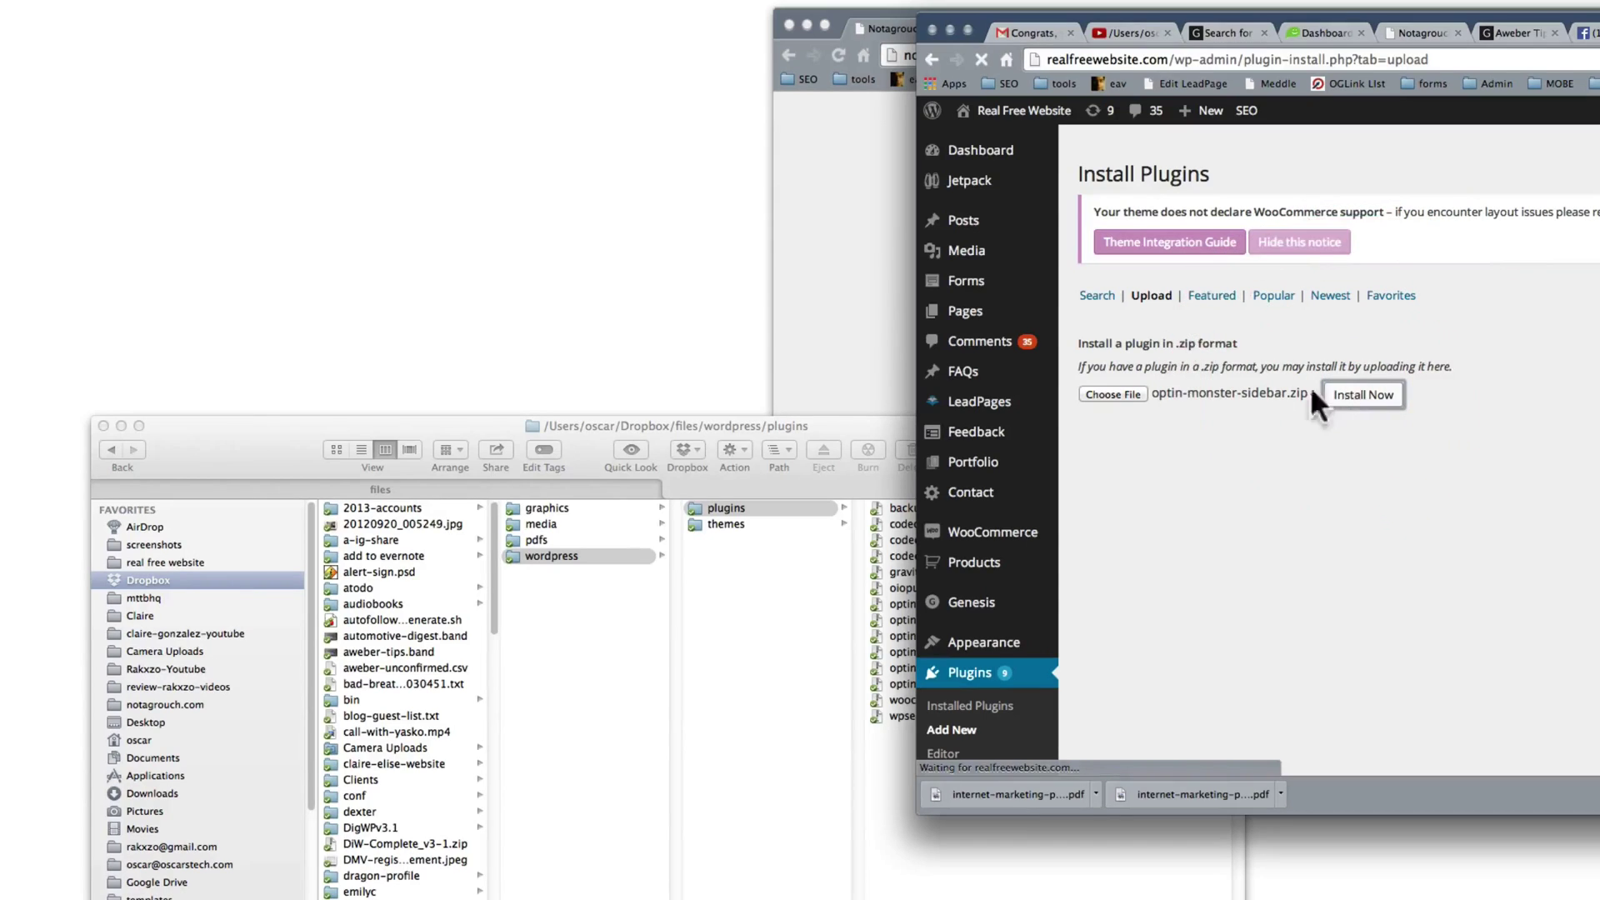
left_click(865, 418)
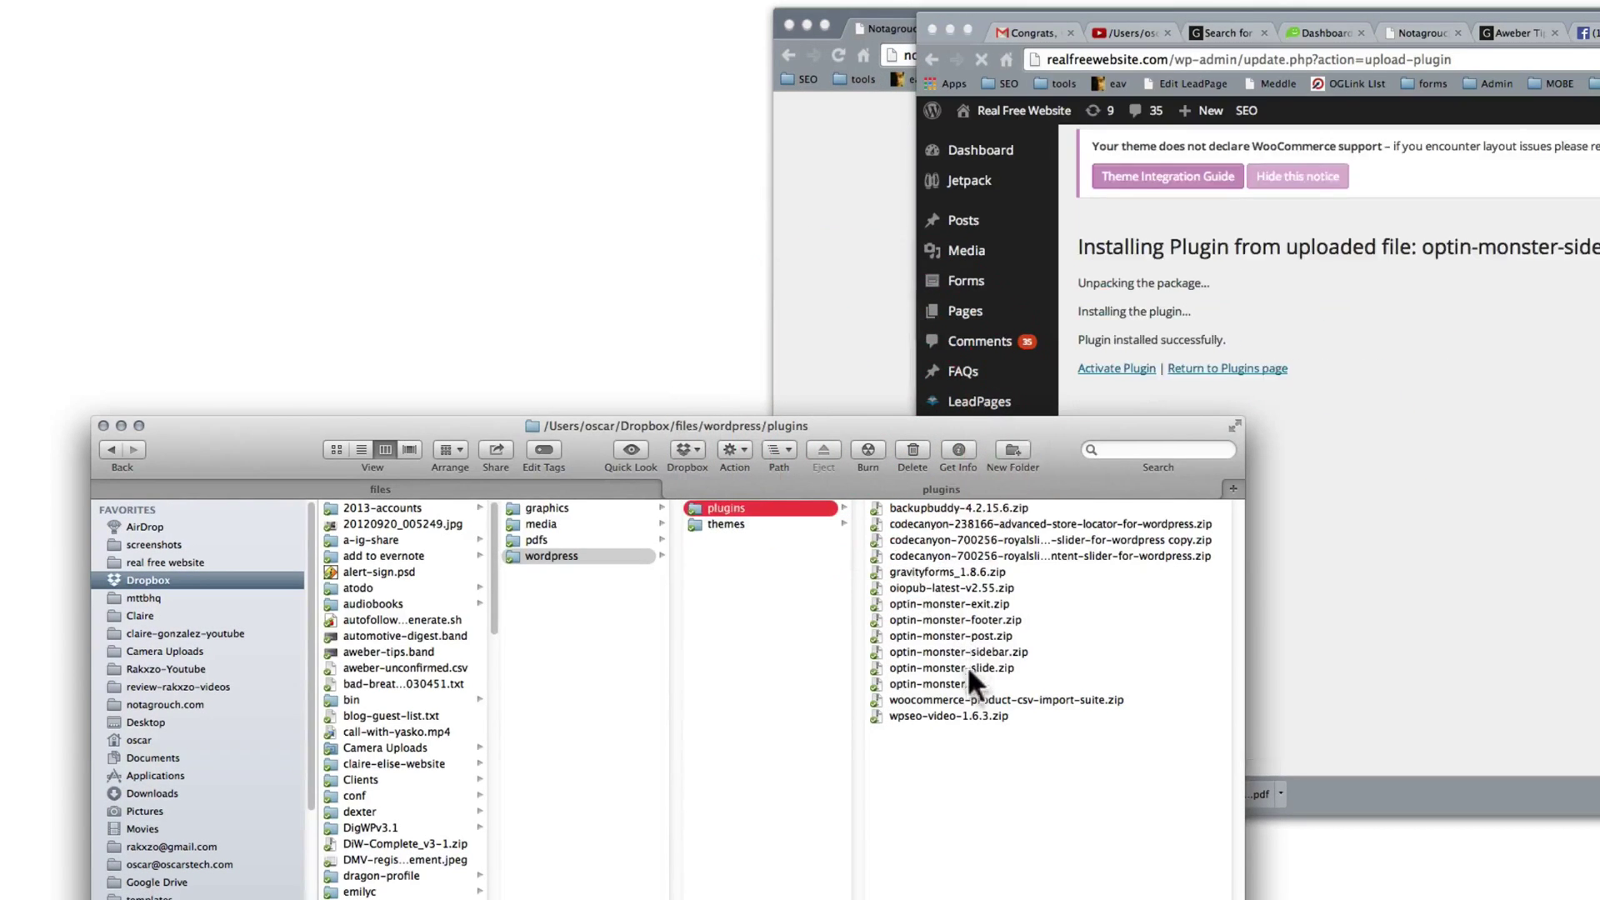
left_click(1379, 250)
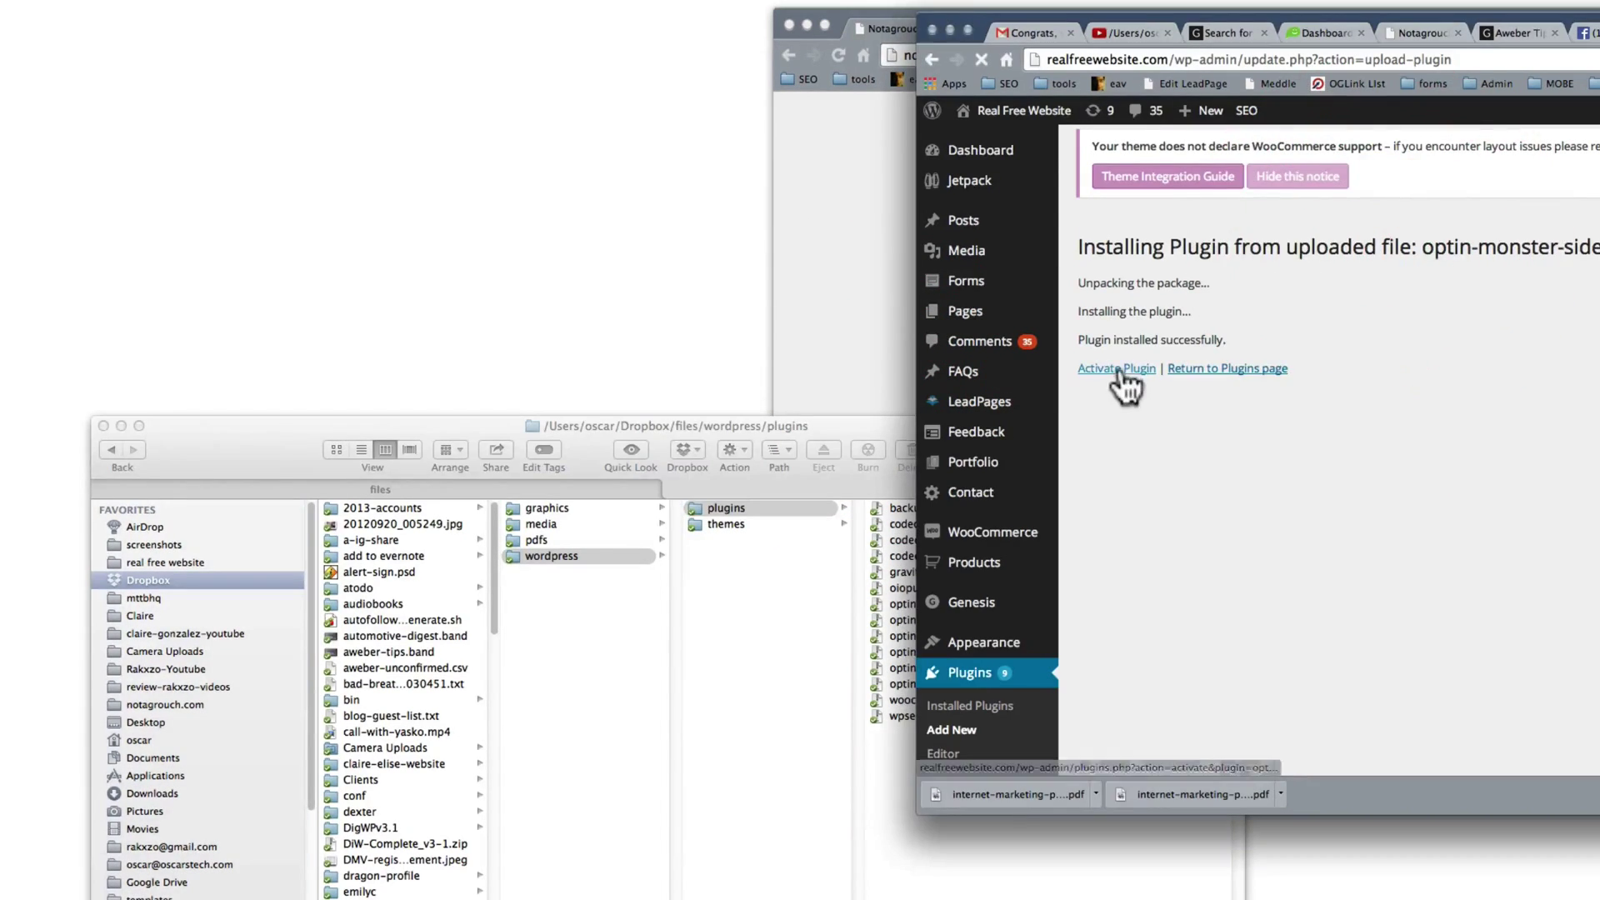
left_click(1119, 368)
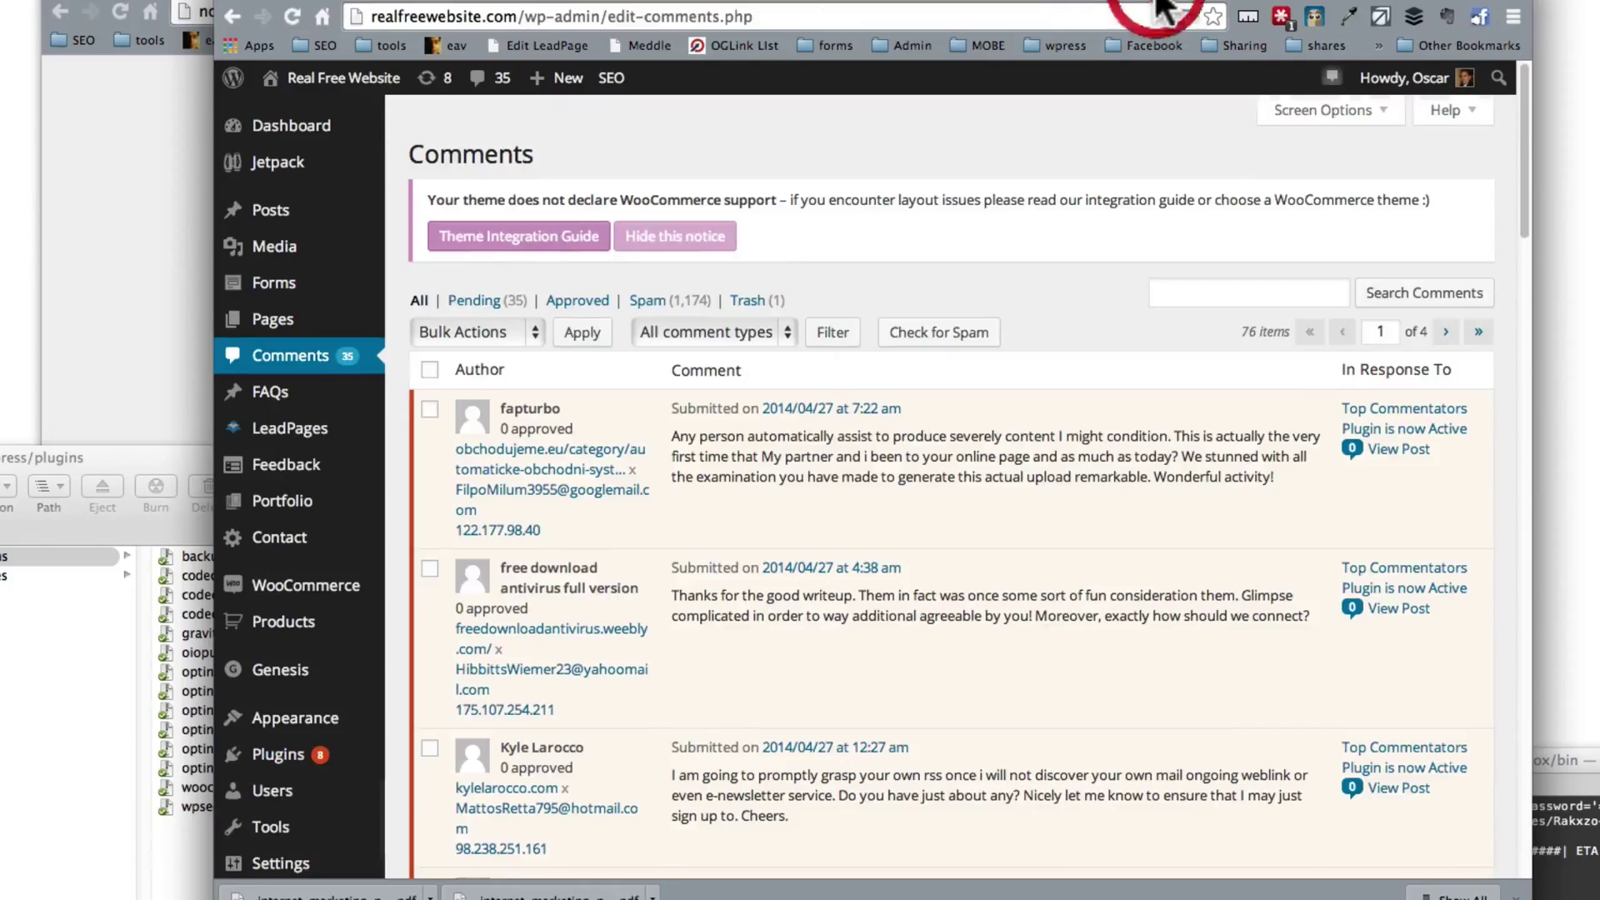
Step: Create a new OptinMonster optin and pick Slide In among Lightbox, Footer Bar, Sidebar and Slide In
scroll(236, 592, "down", 6)
mouse_move(290, 583)
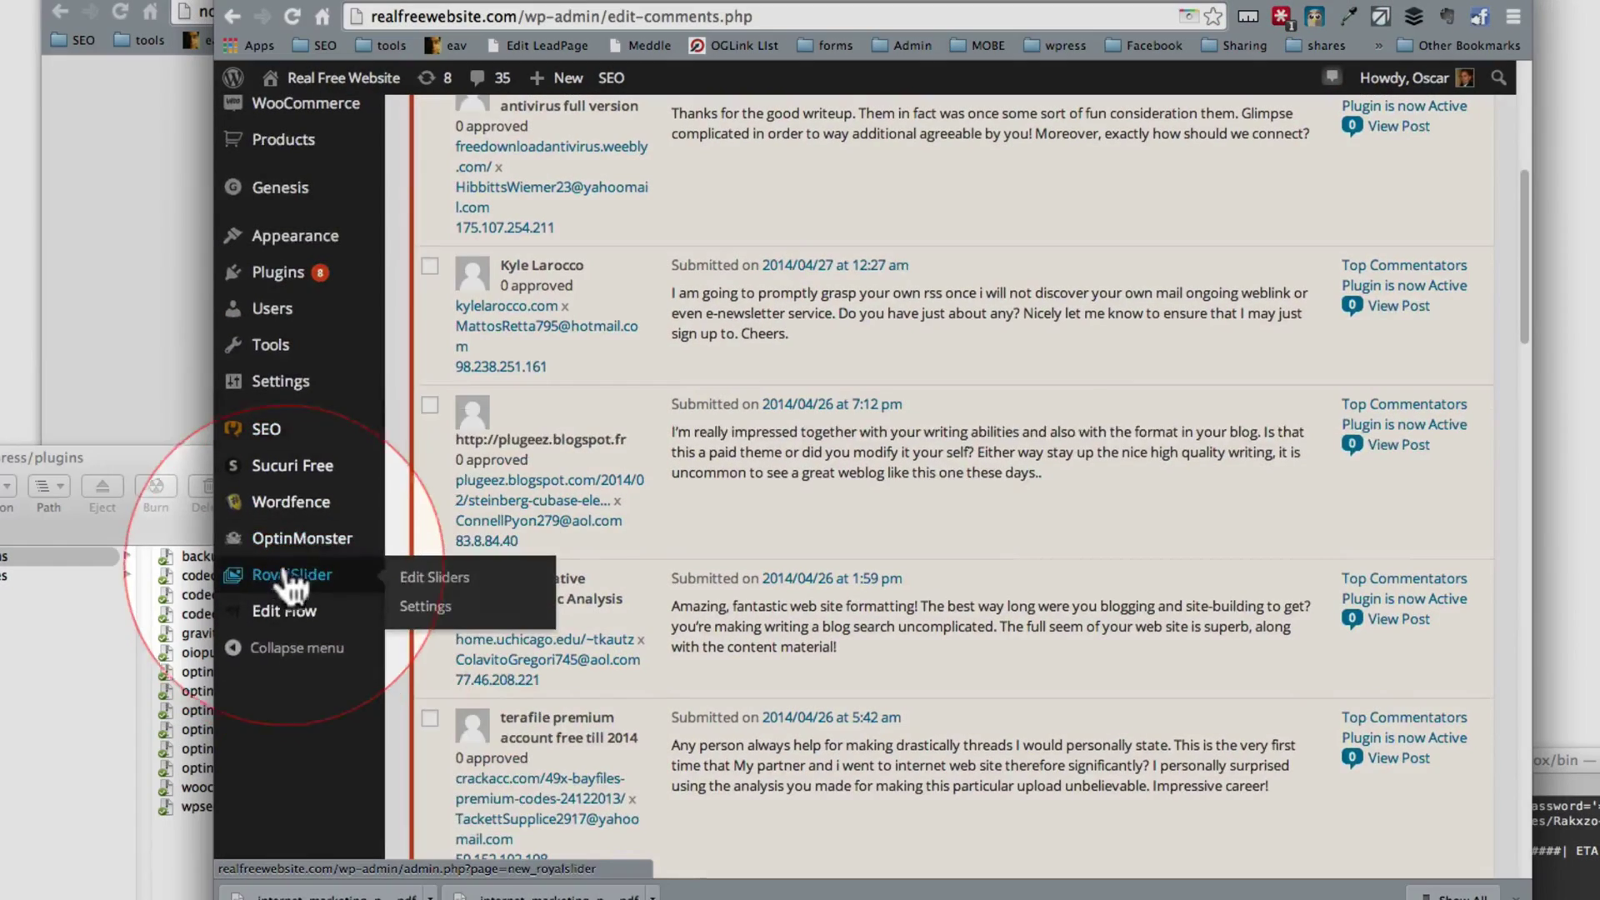
left_click(300, 542)
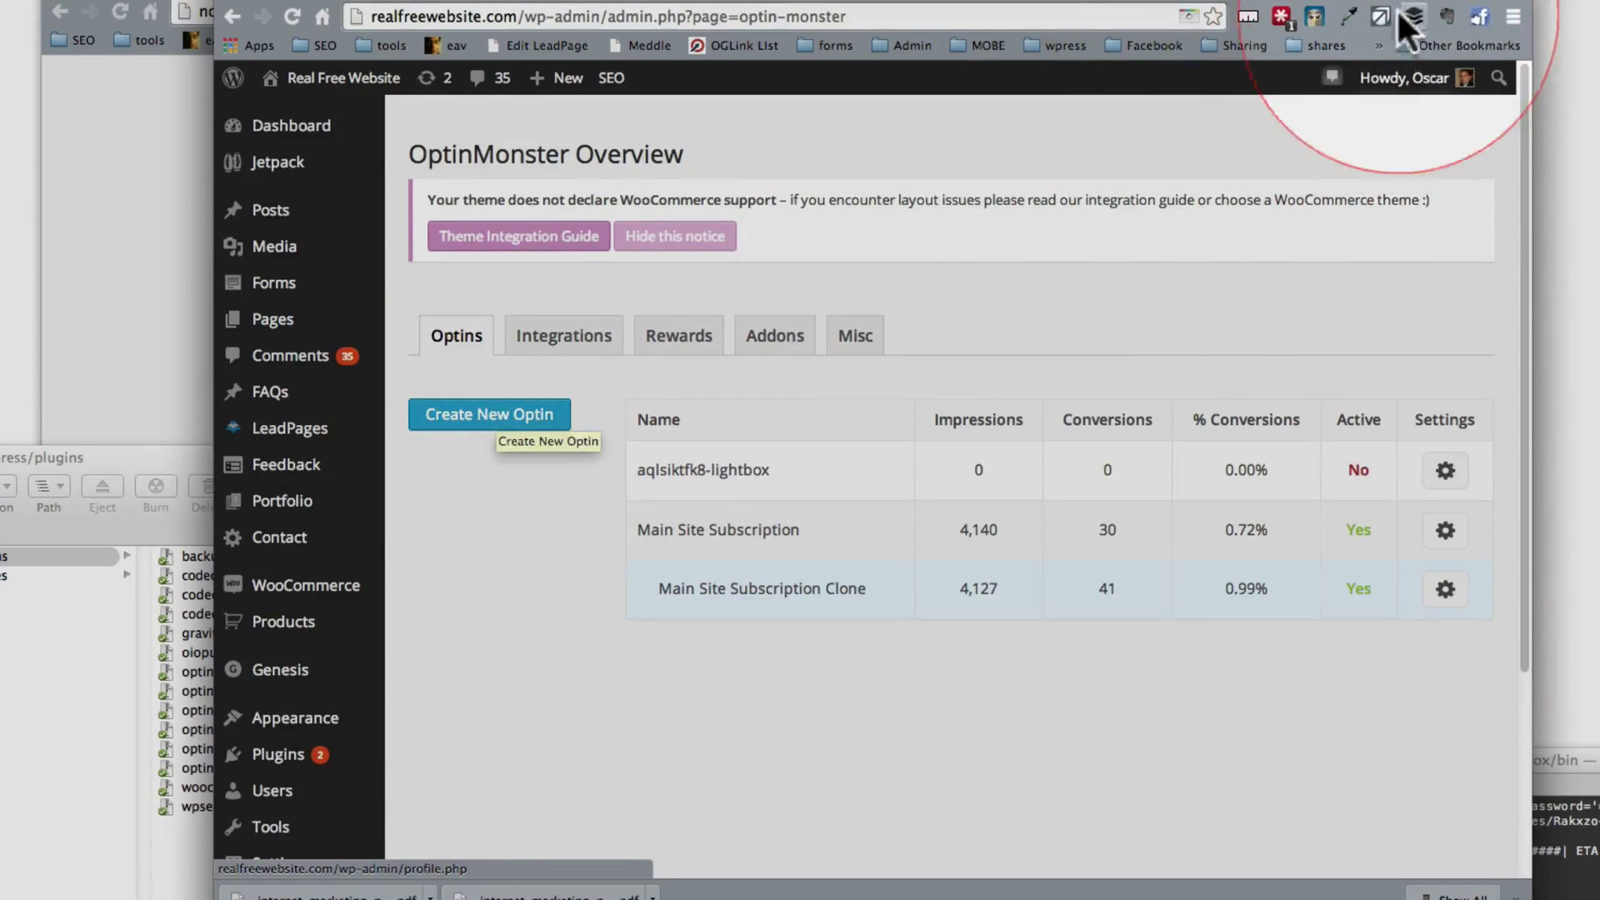
left_click(493, 429)
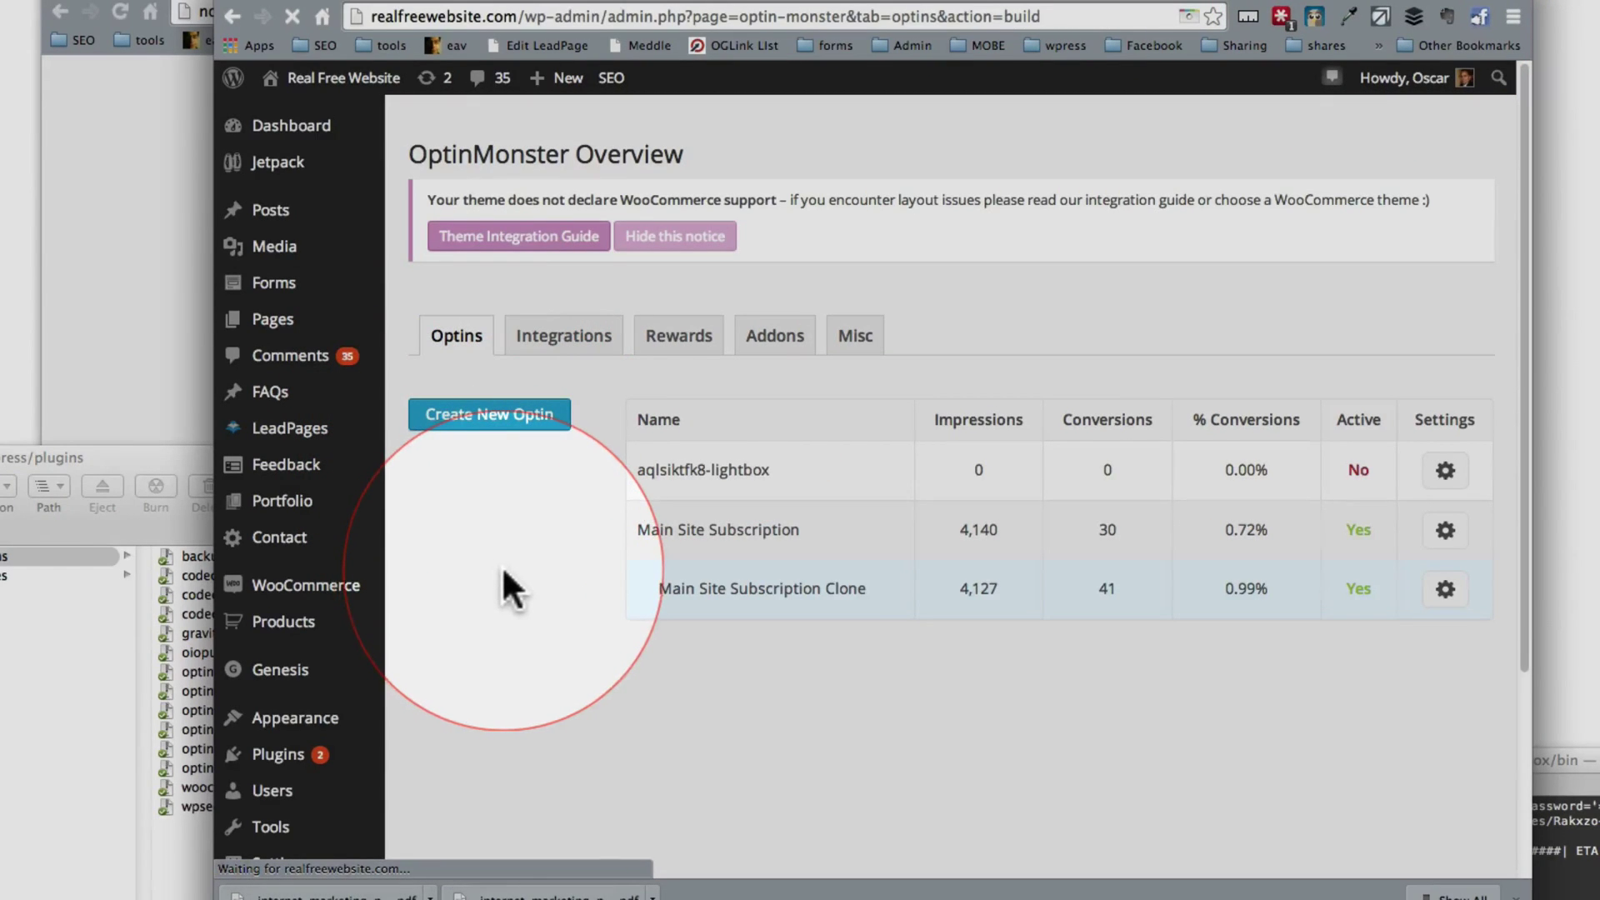
scroll(504, 575, "down", 3)
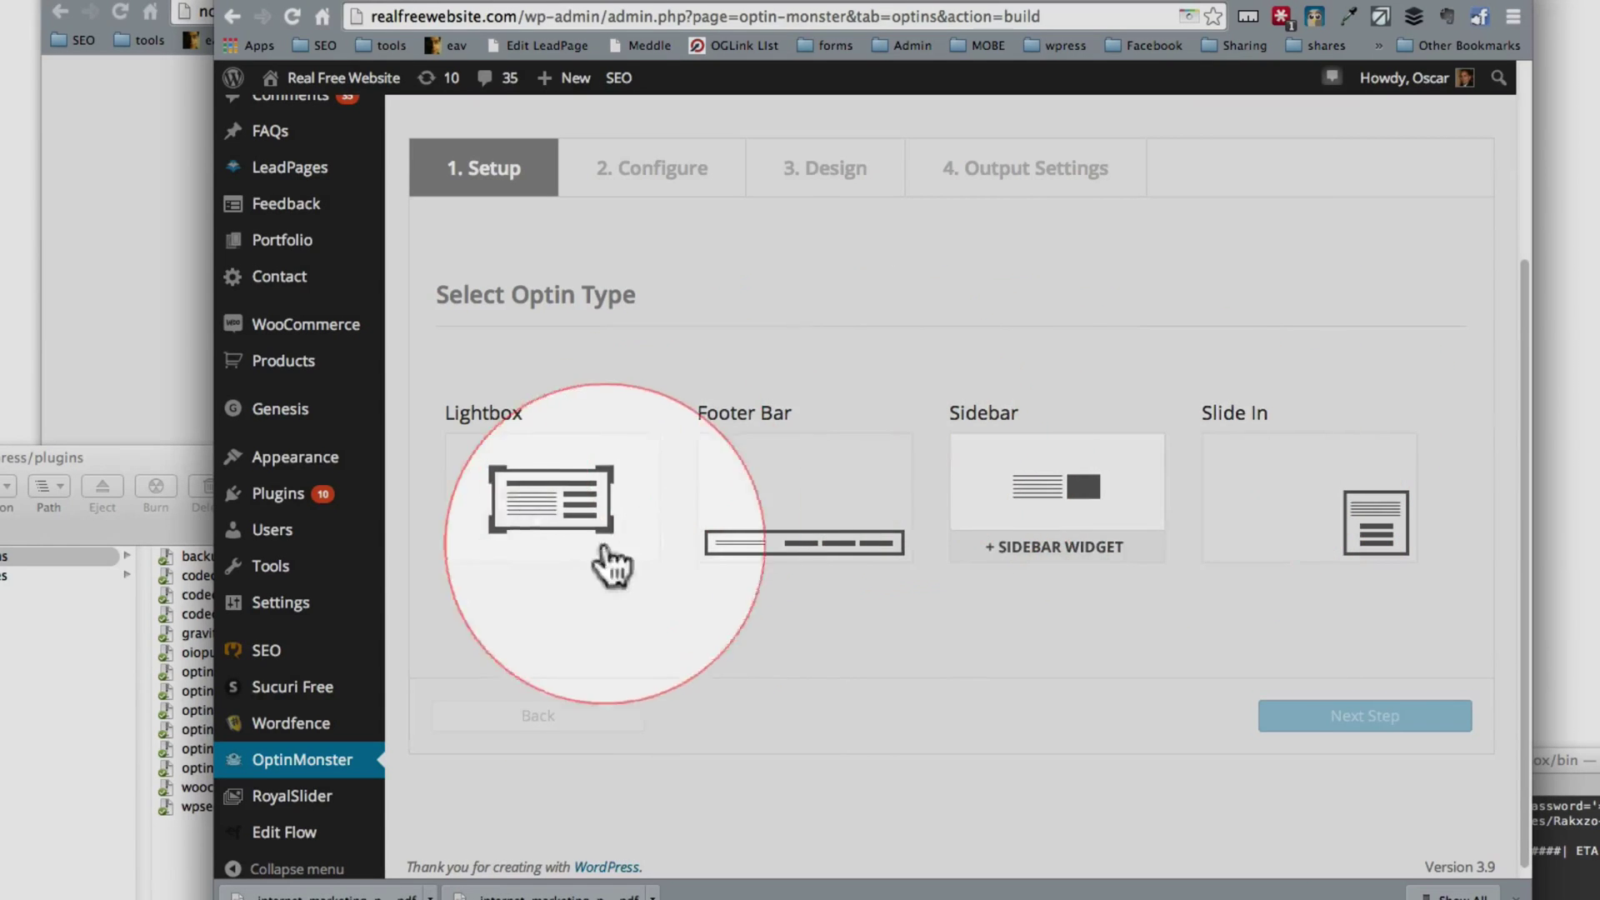
scroll(266, 725, "down", 1)
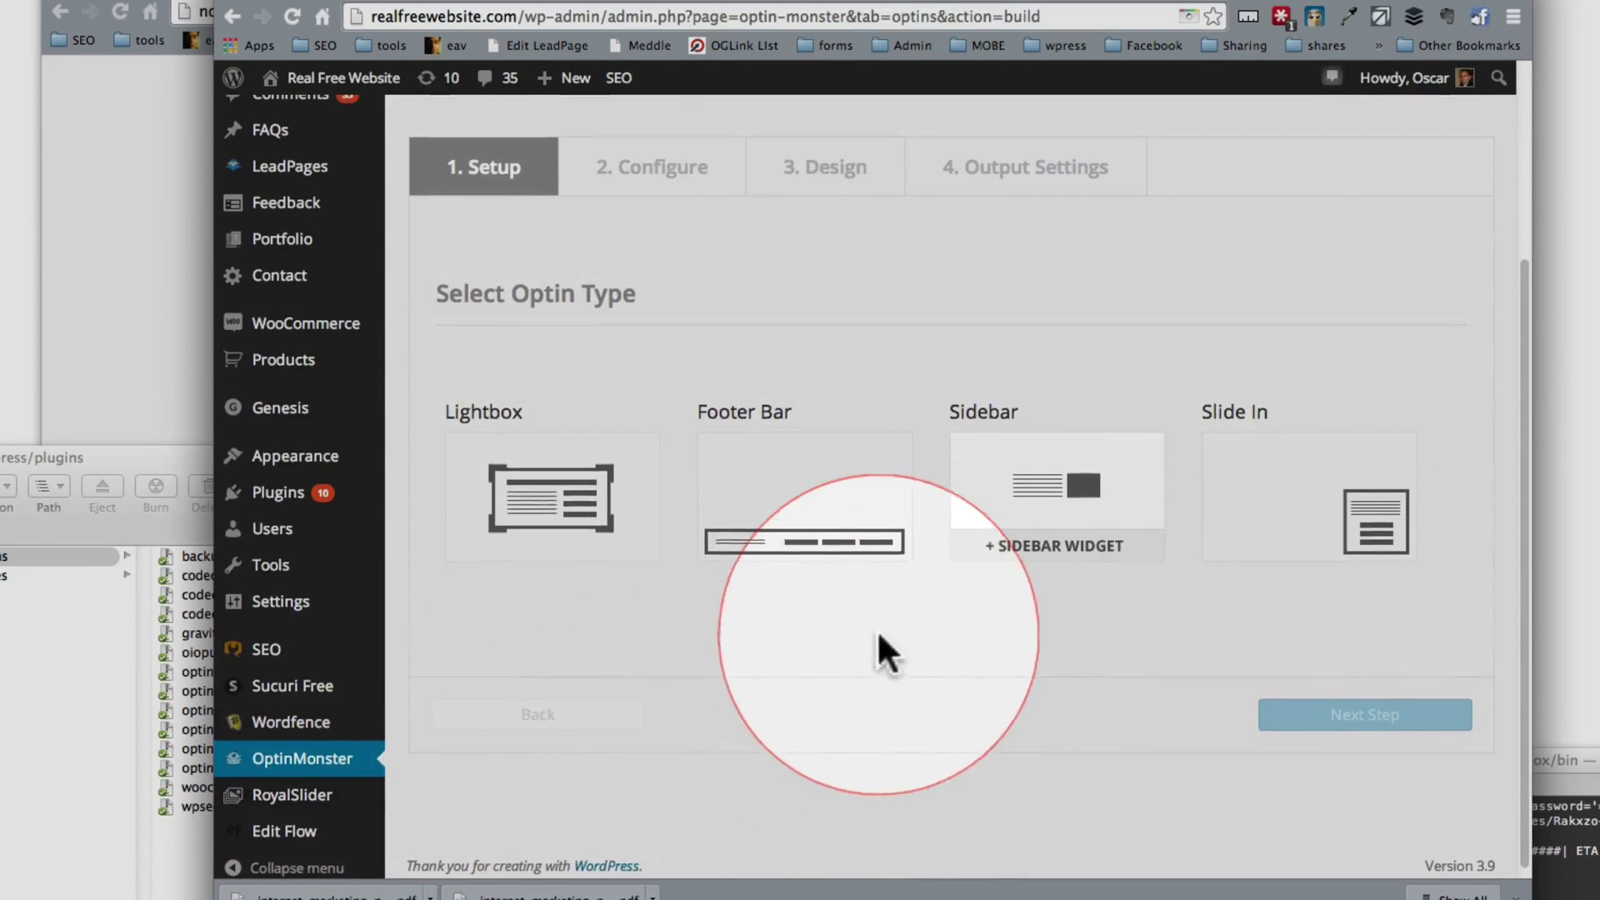
scroll(833, 584, "up", 2)
left_click(1238, 558)
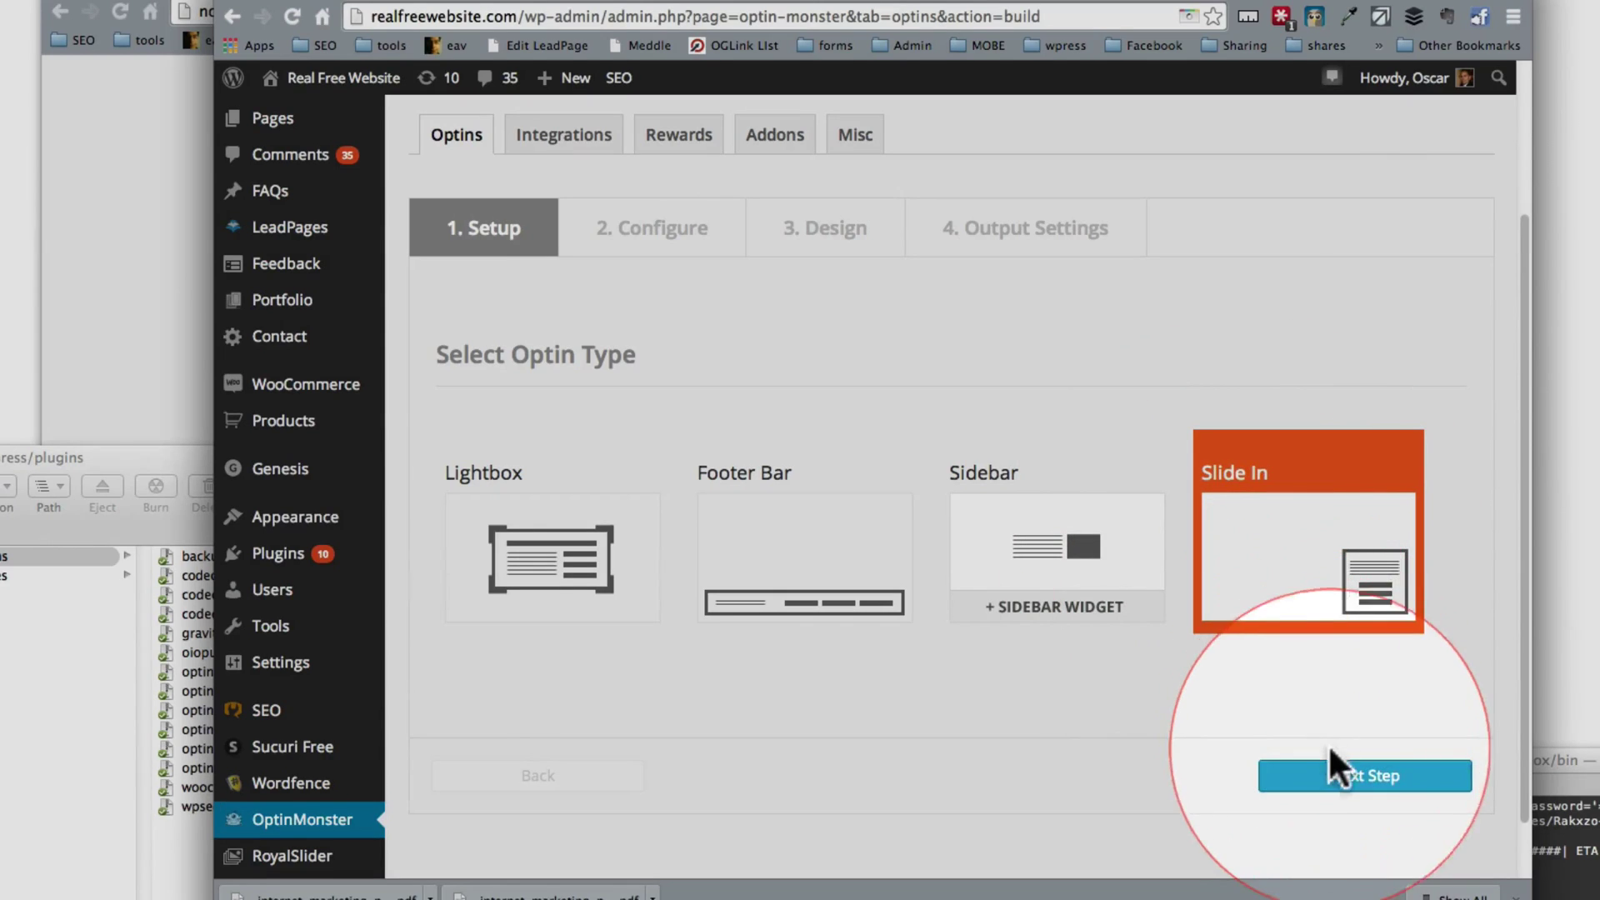
Step: Continue to the optin settings and title the optin 'Optin Slidein'
left_click(1331, 769)
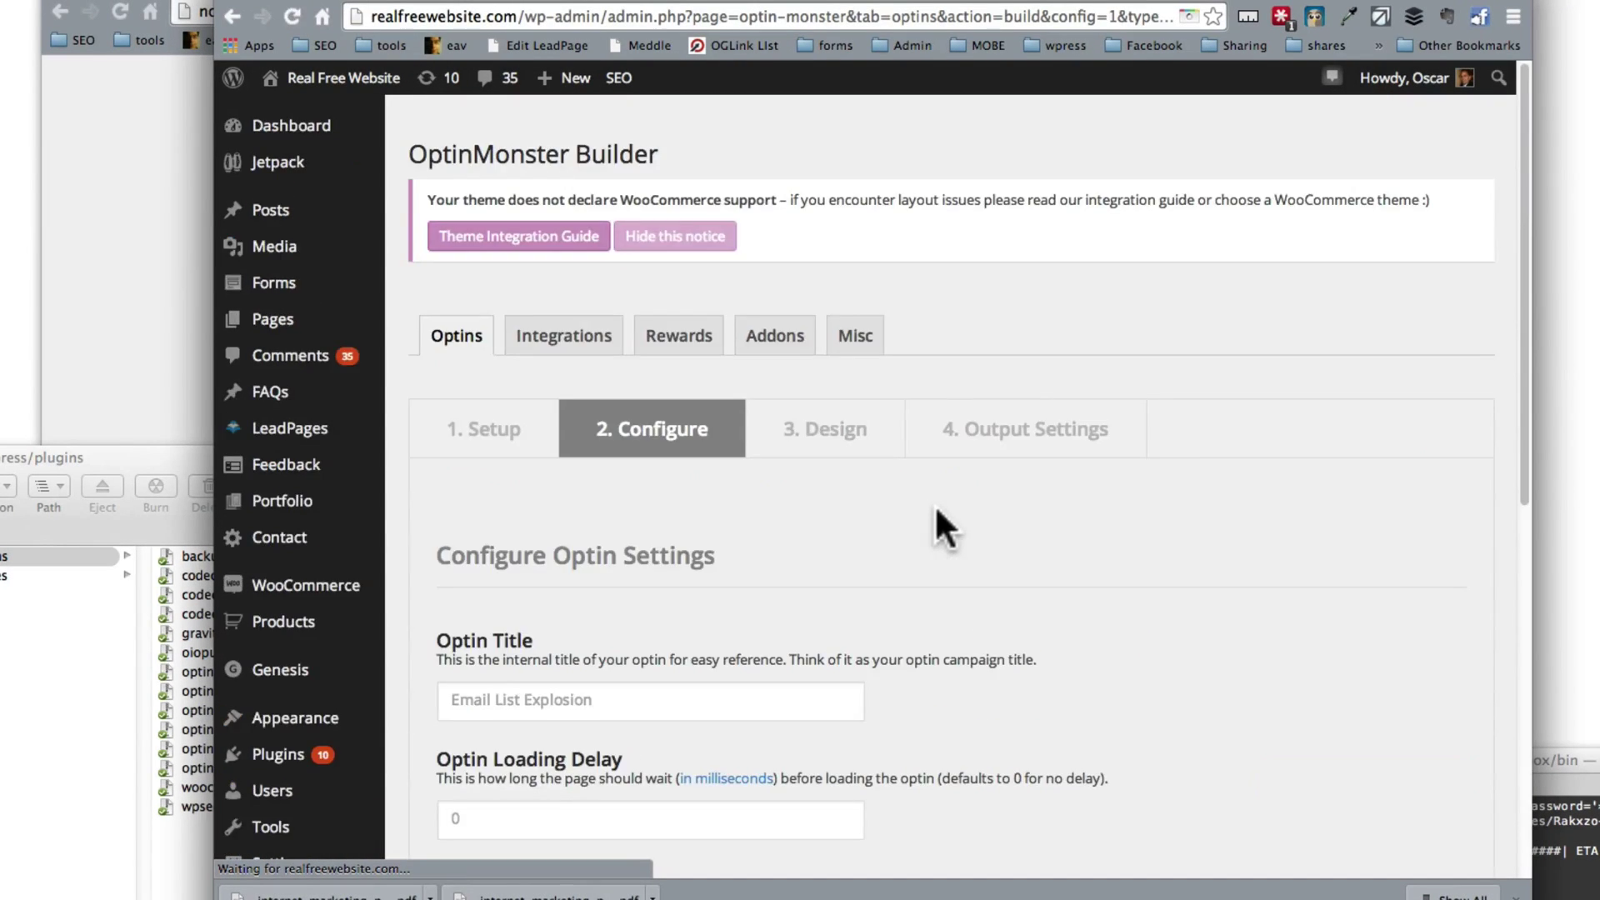
left_click(579, 397)
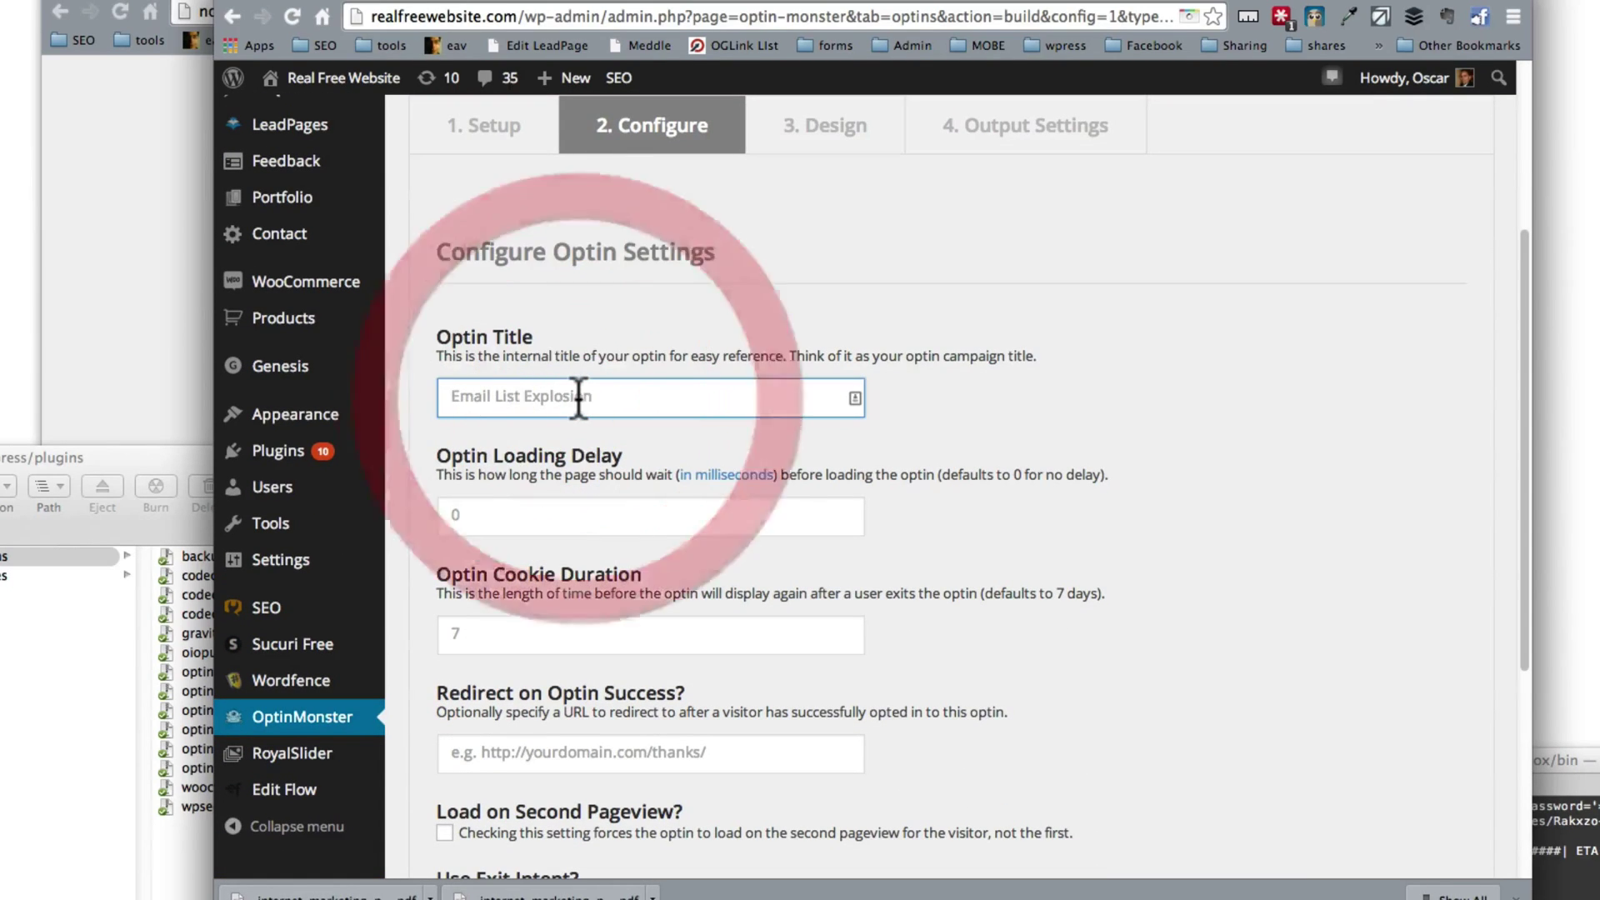
type("Op")
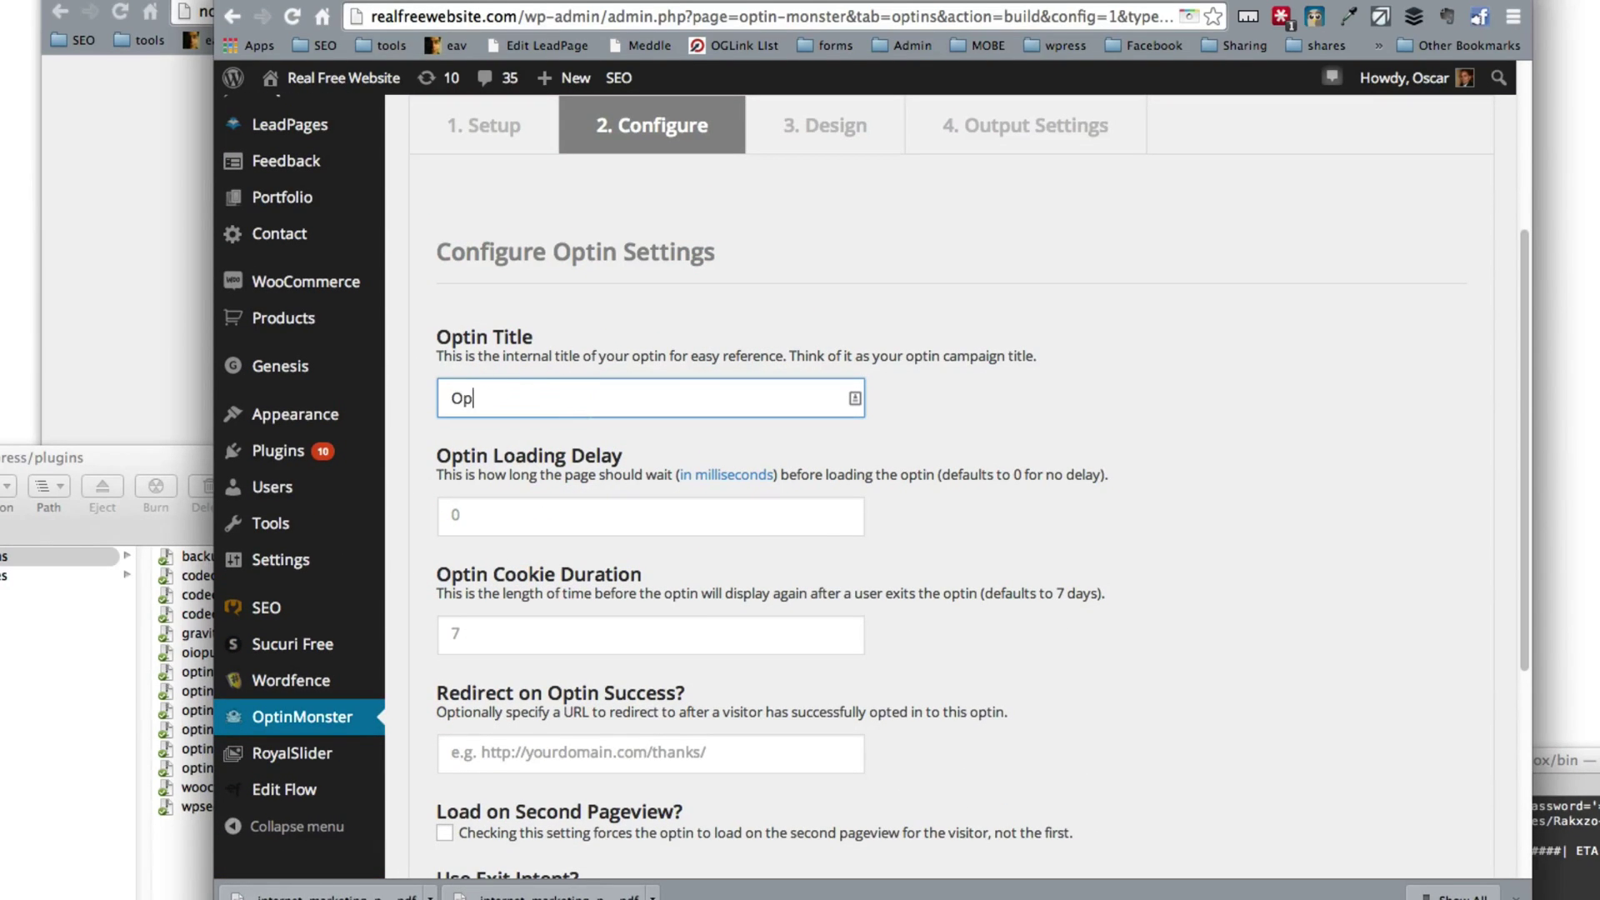
type("tin Sidebar")
key("BackSpace")
key("BackSpace")
key("BackSpace")
key("BackSpace")
key("BackSpace")
key("BackSpace")
type("lidein")
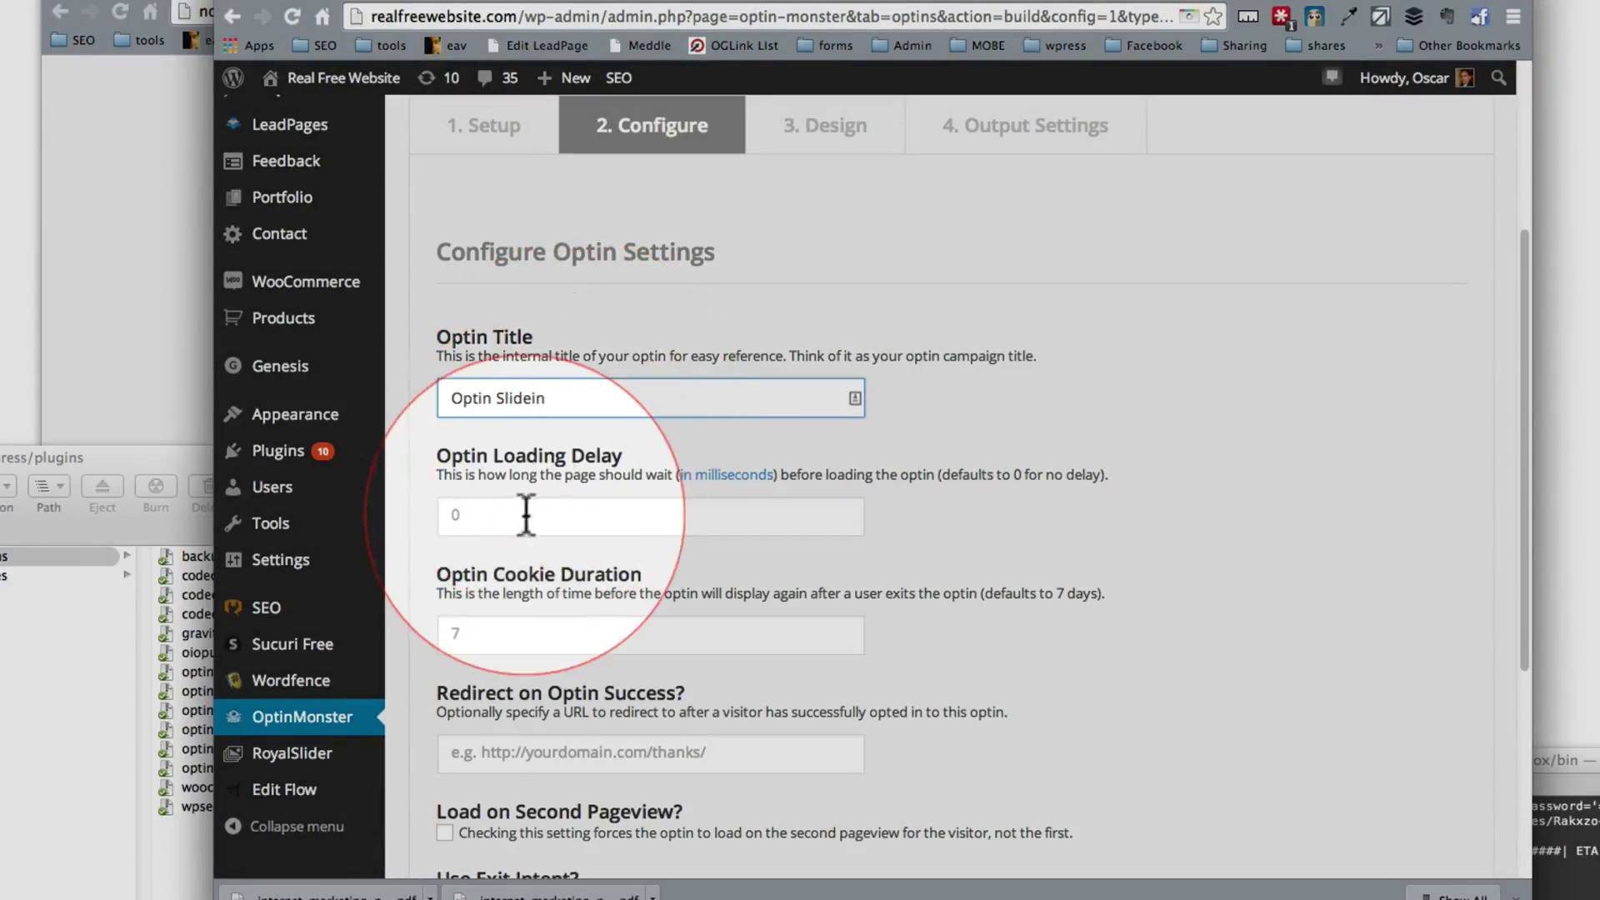
Step: Set the Optin Loading Delay to 9000 ms and the cookie duration to 7 days
left_click(526, 515)
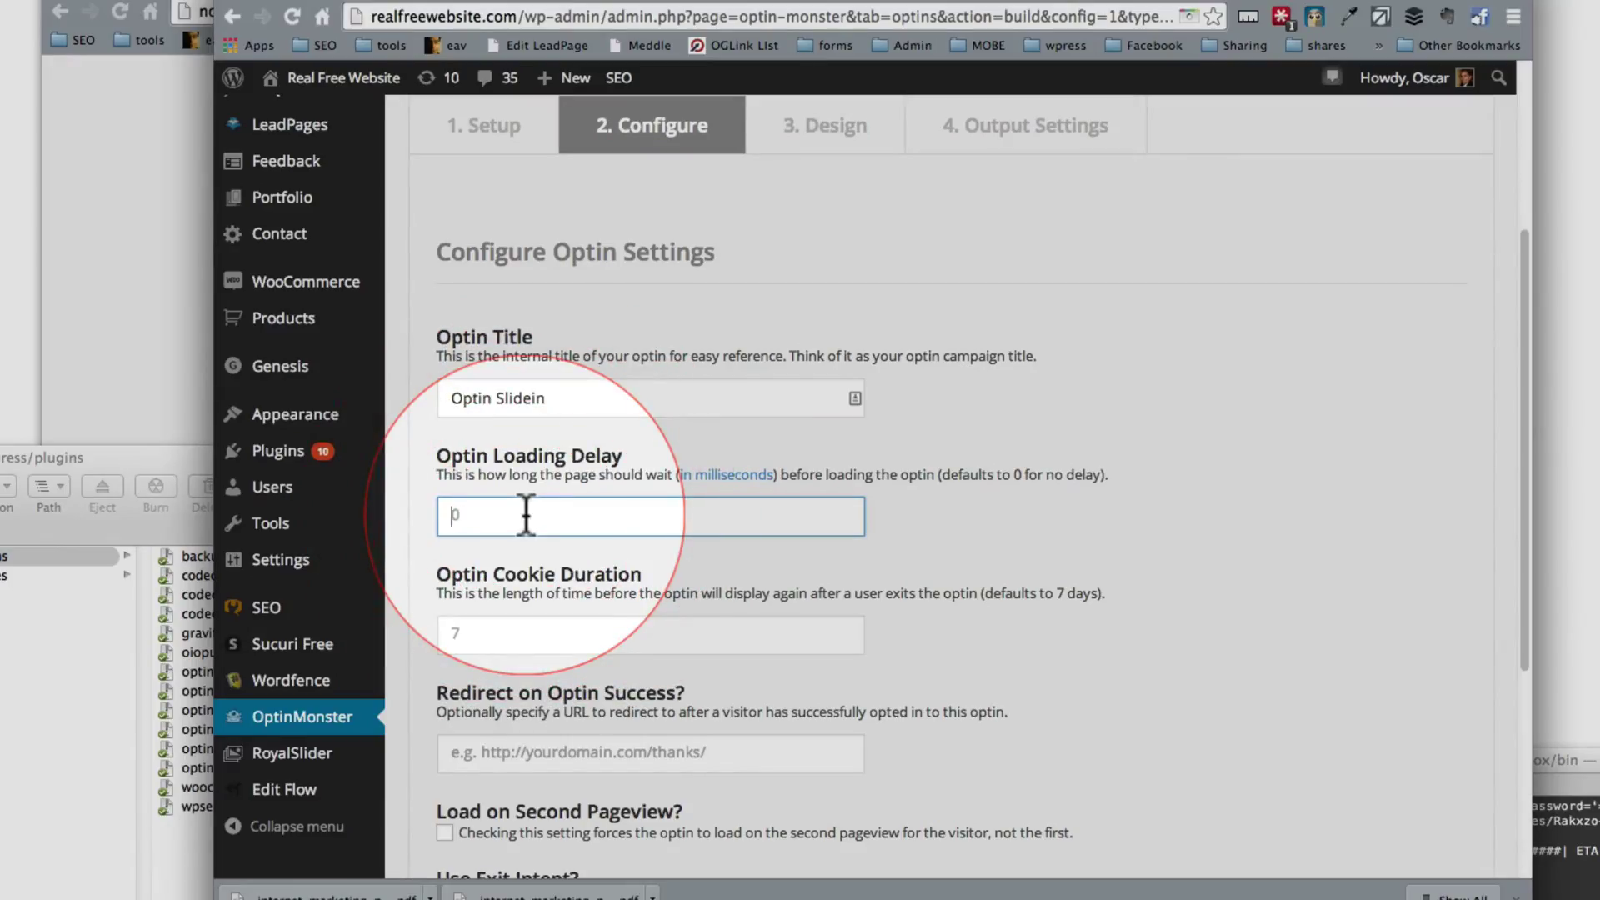
type("9000")
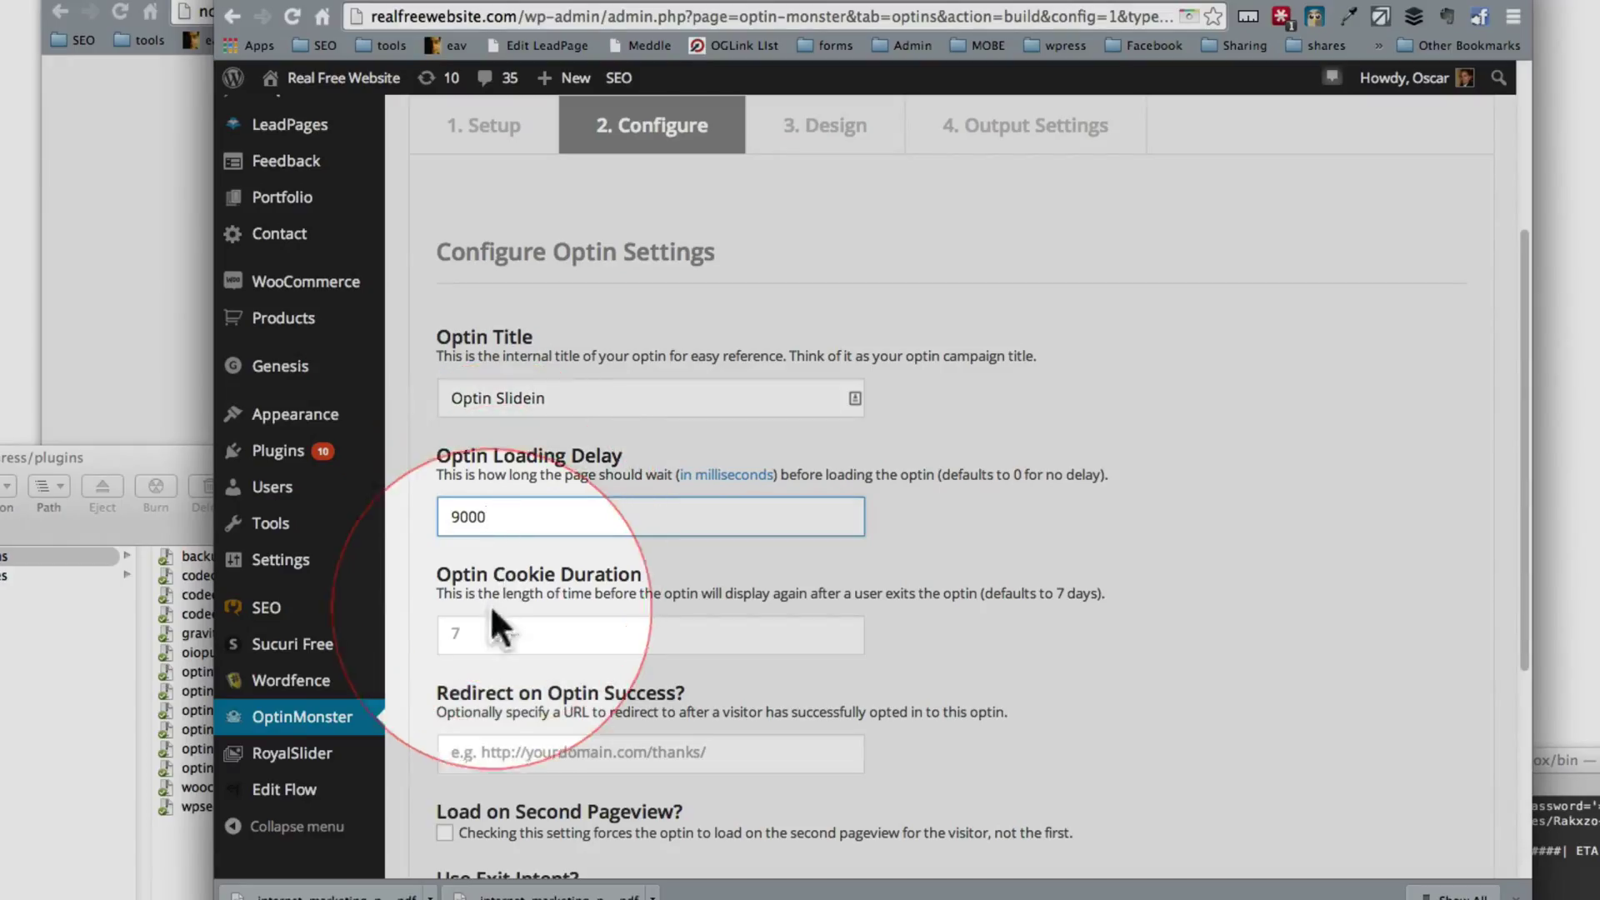
left_click(483, 632)
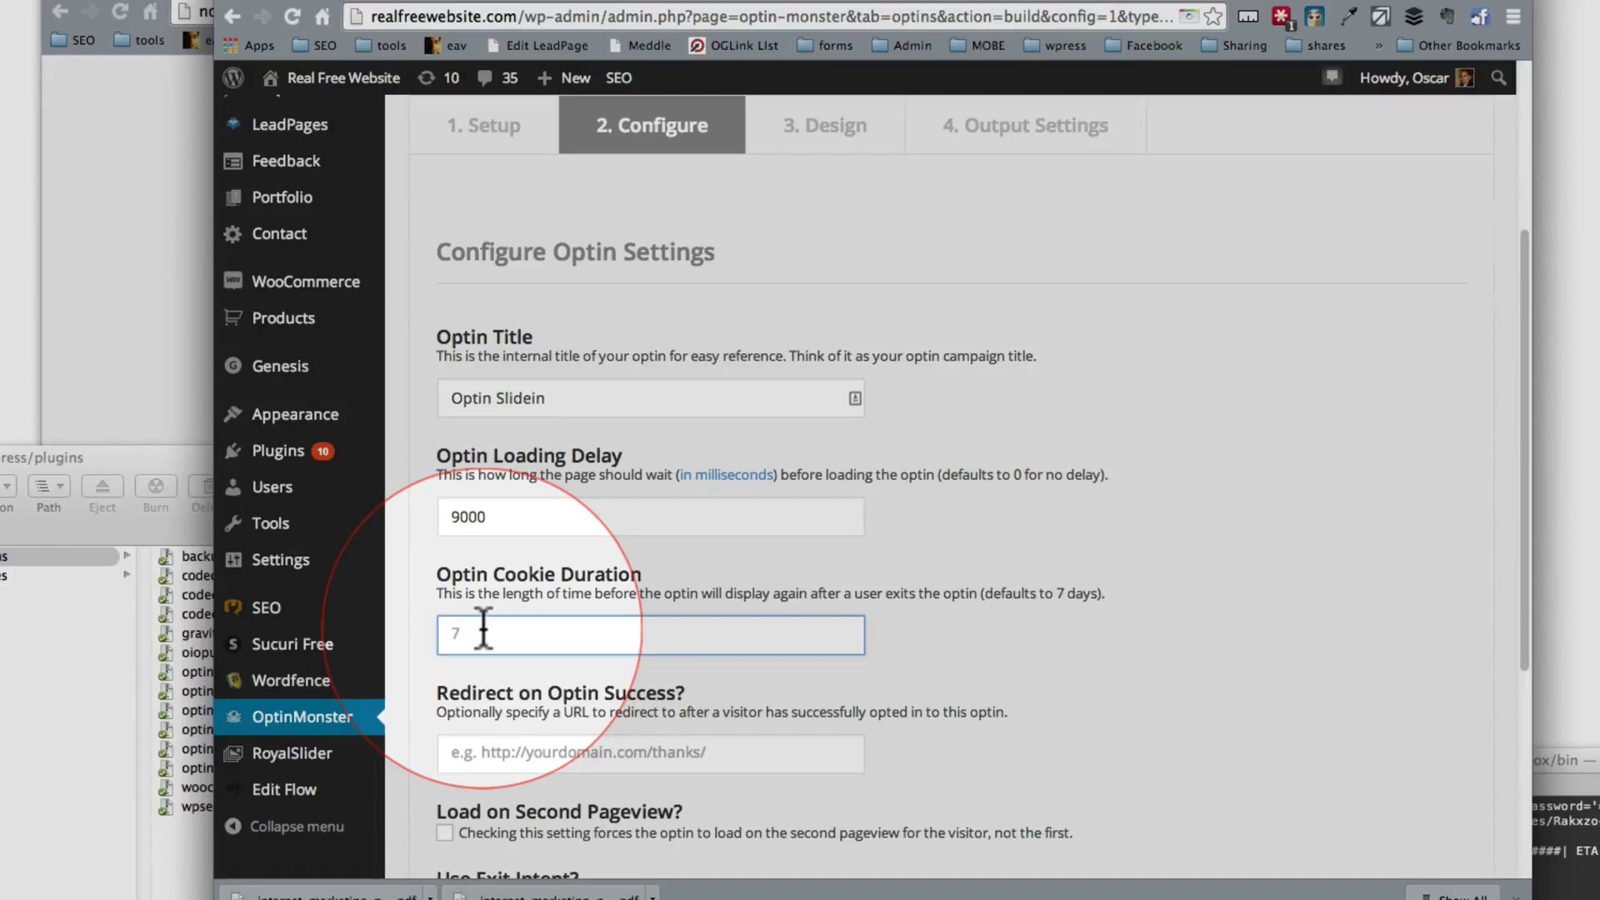
type("3")
double_click(484, 631)
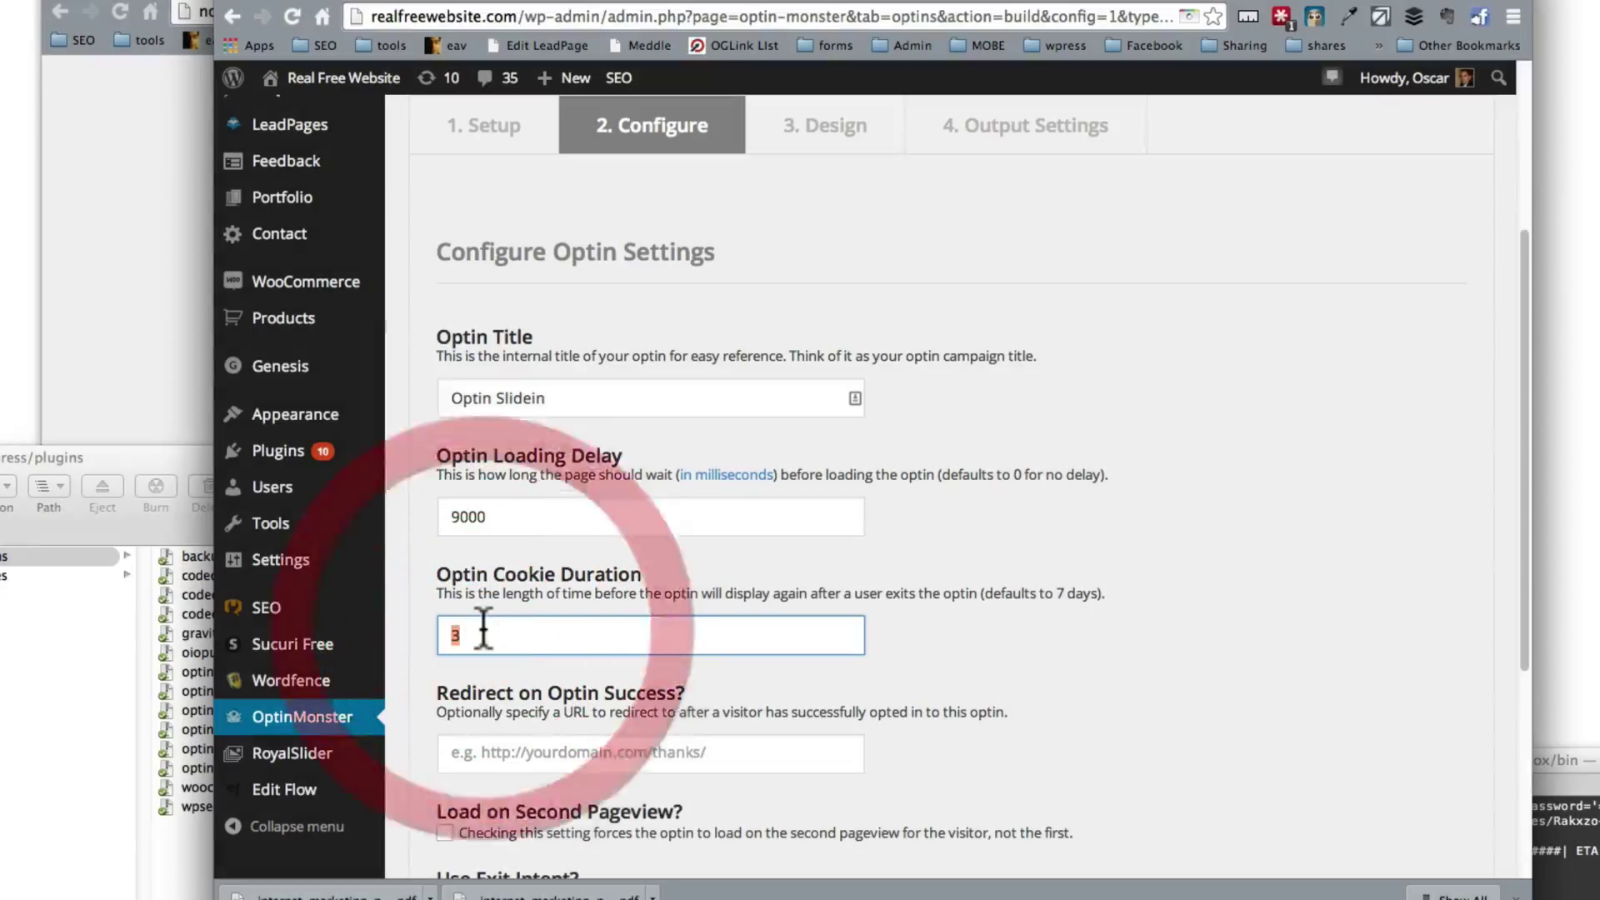
type("7")
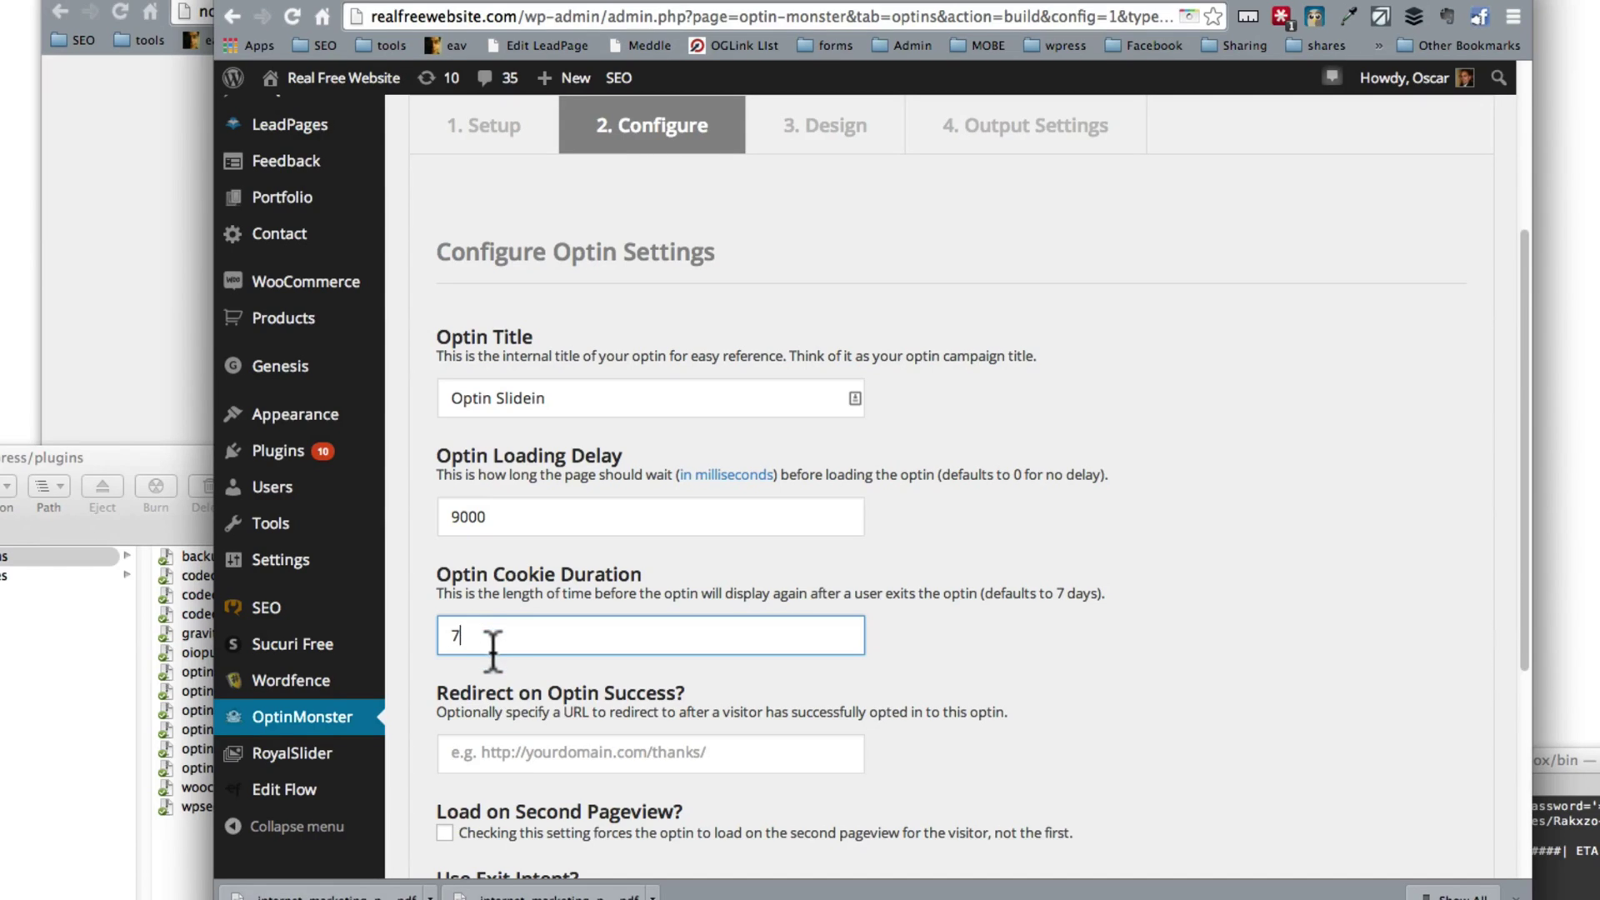
Step: Enter realfreewebsite.com/thank-you as the redirect-on-success address
scroll(537, 709, "down", 3)
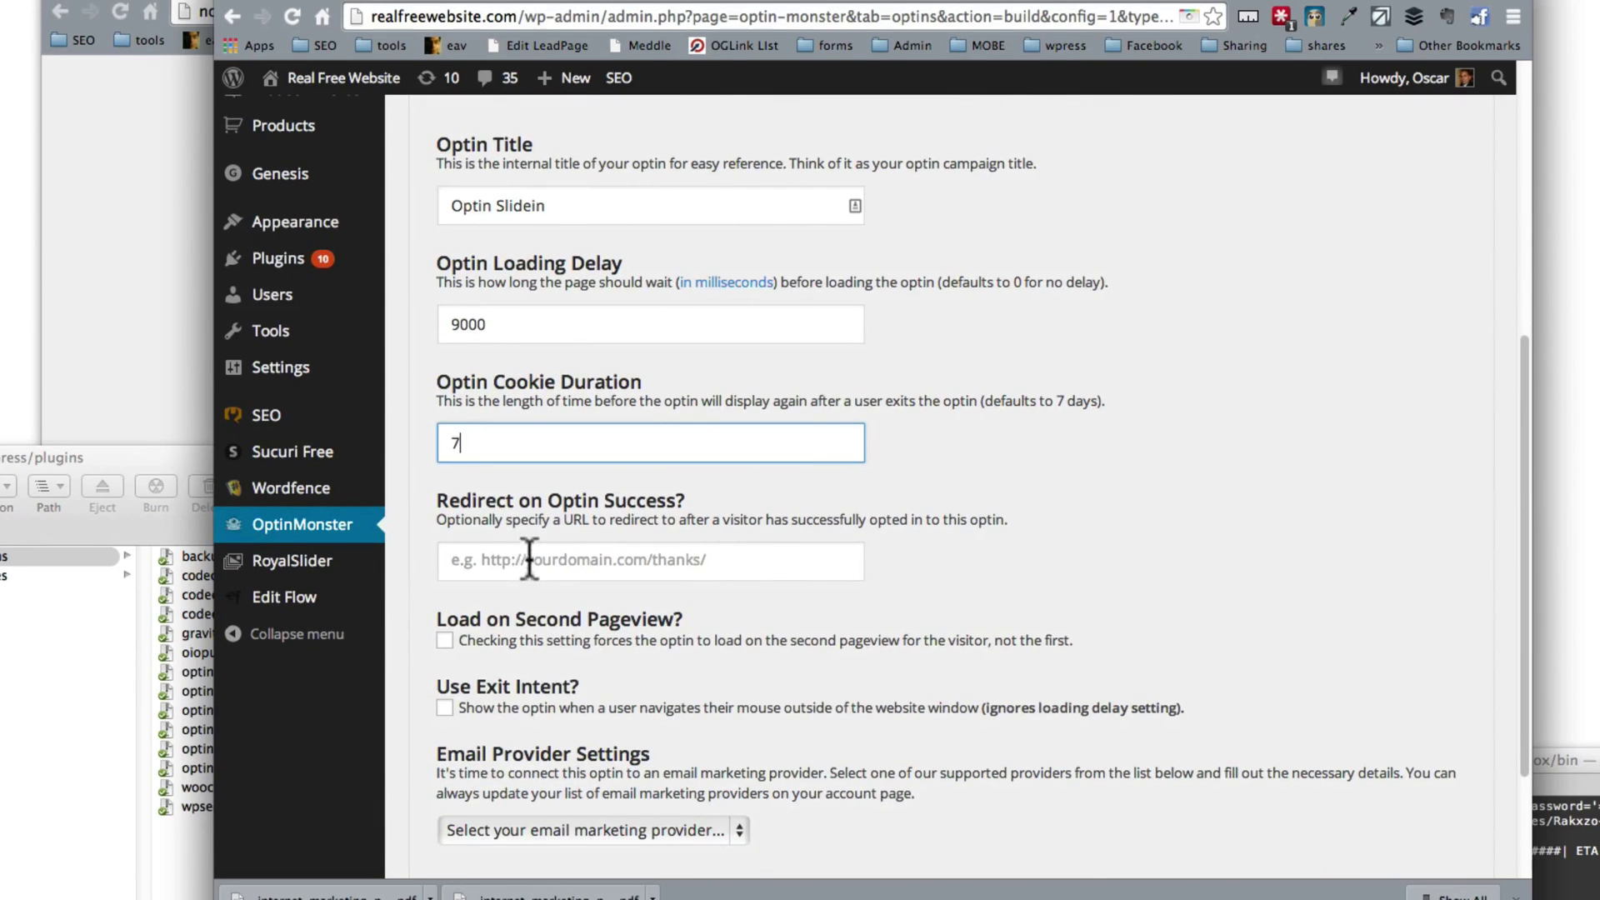
left_click(464, 558)
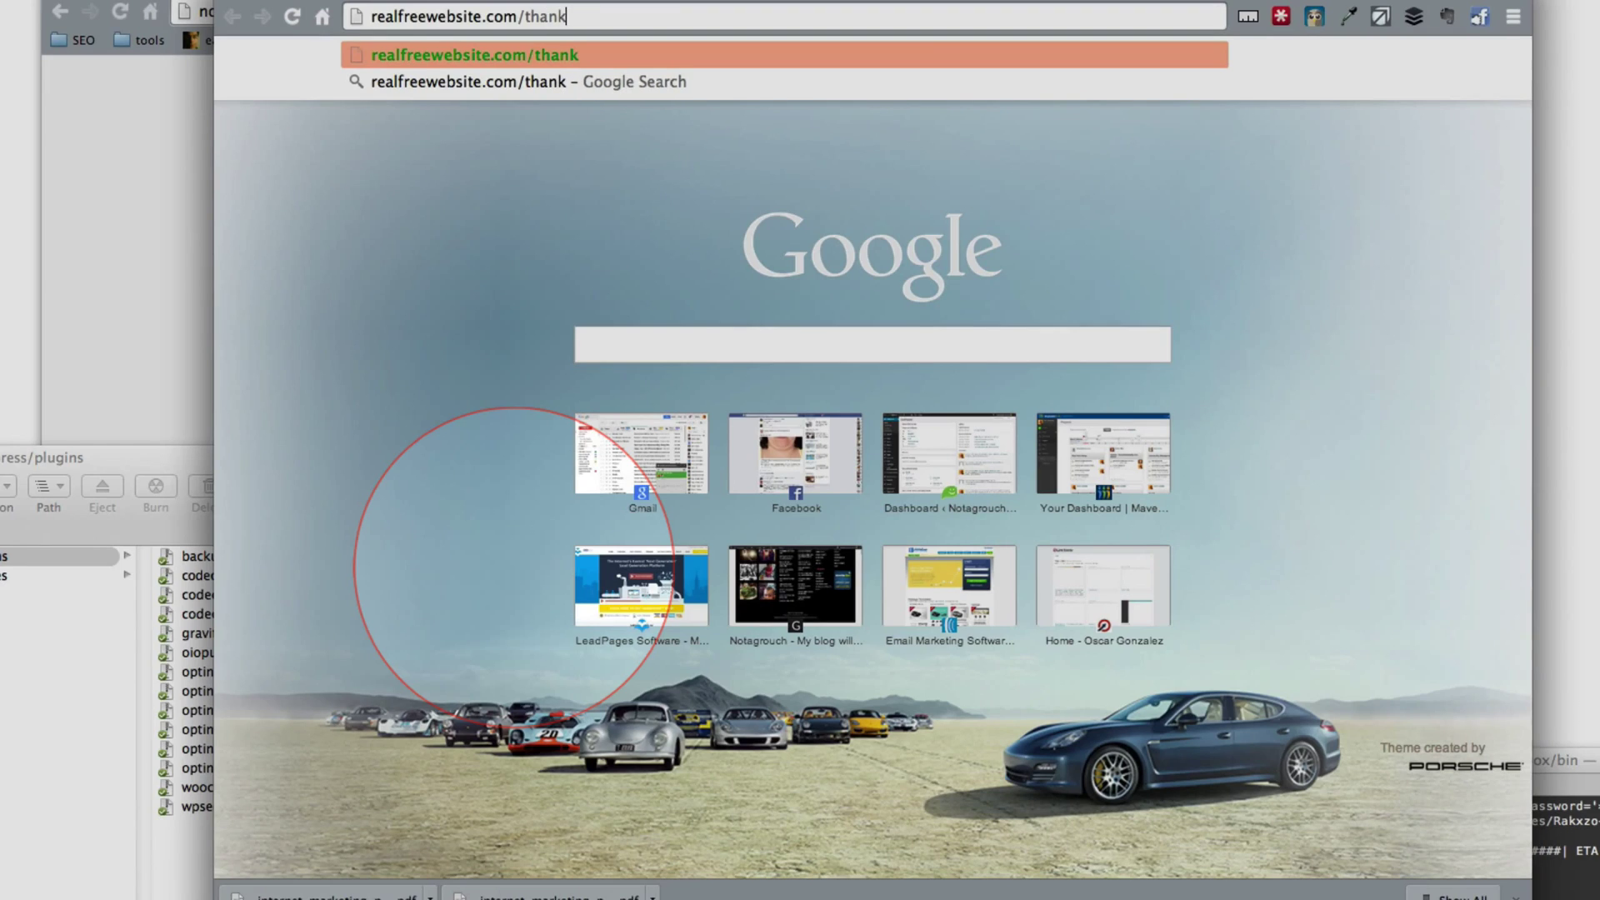
type("-you")
Step: Load the realfreewebsite.com/thank-you page in Chrome and select its address
key("Return")
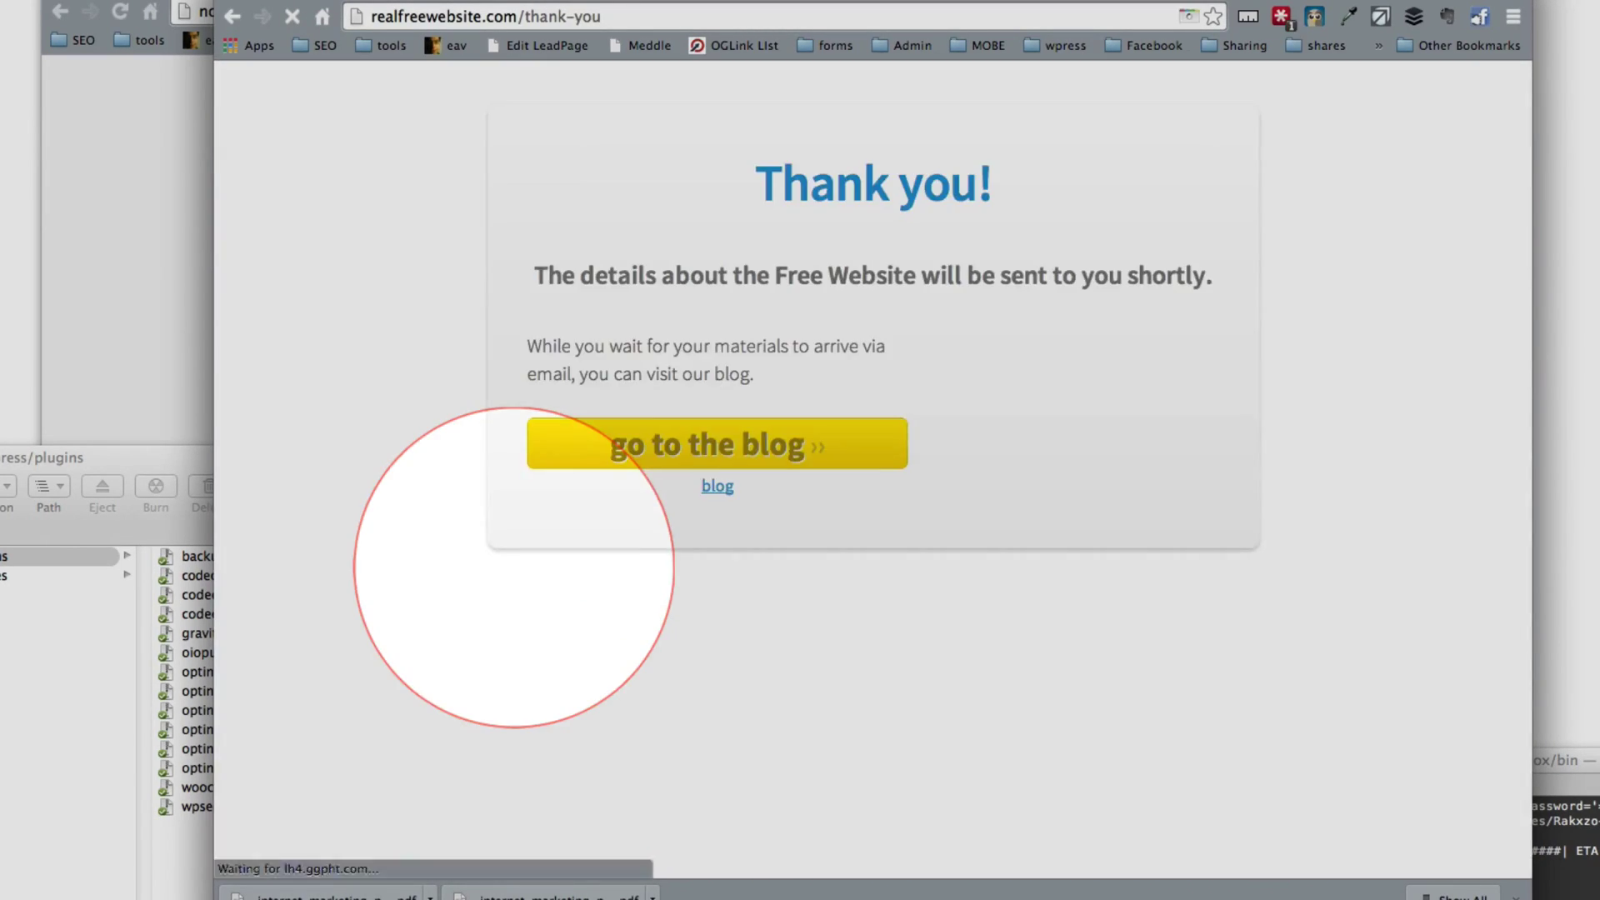
left_click(494, 15)
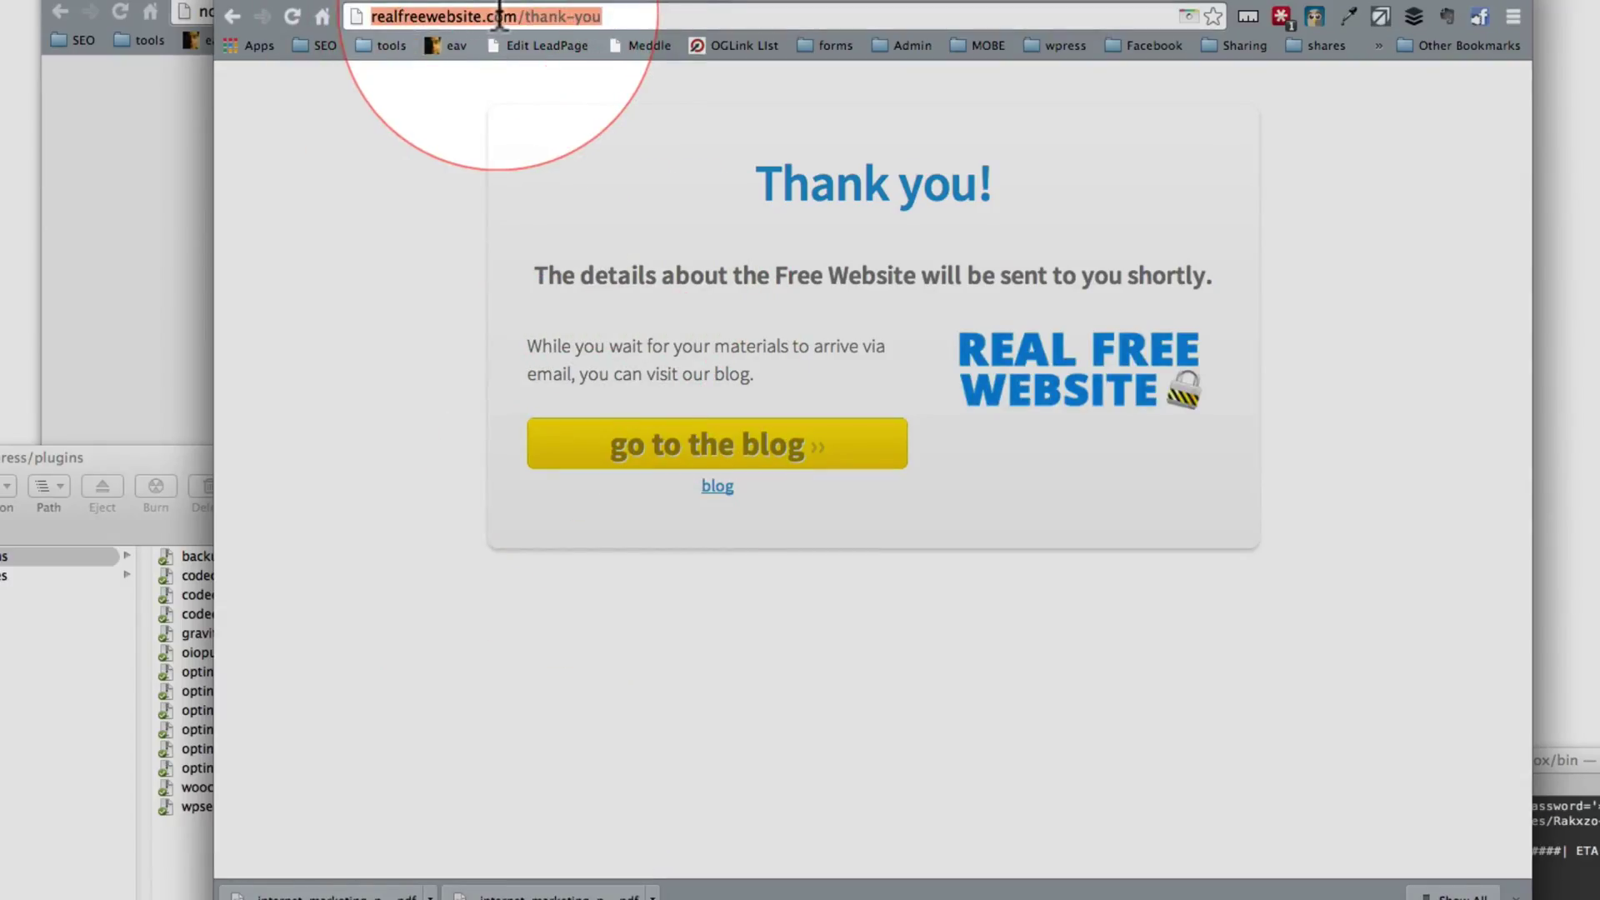
key("super+c")
key("ctrl+Tab")
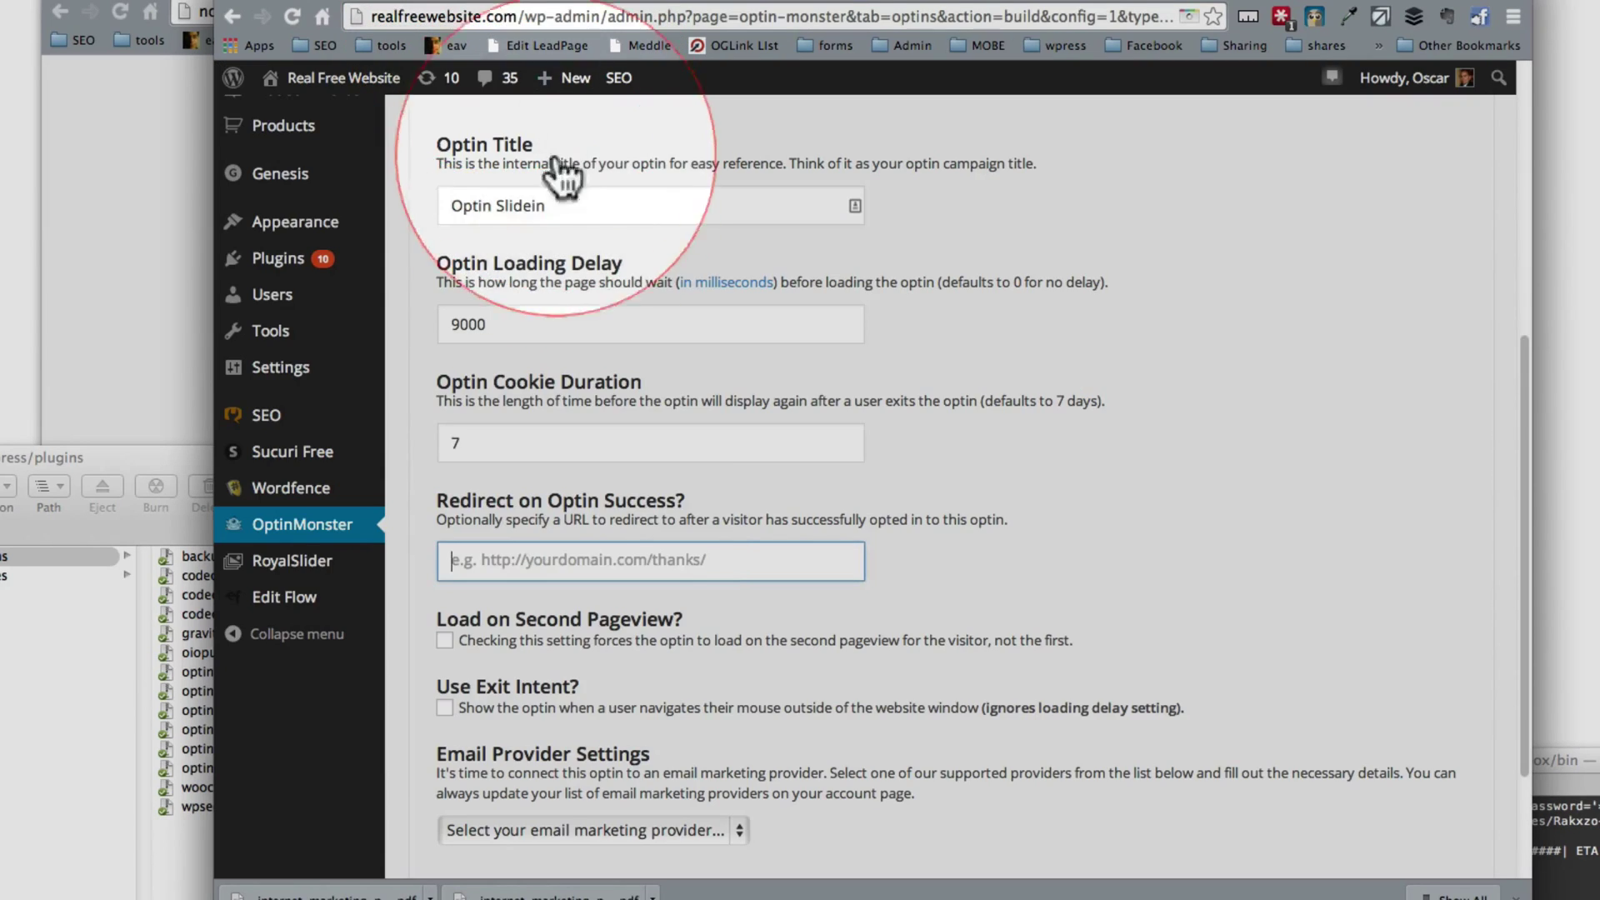
left_click(569, 563)
key("super+v")
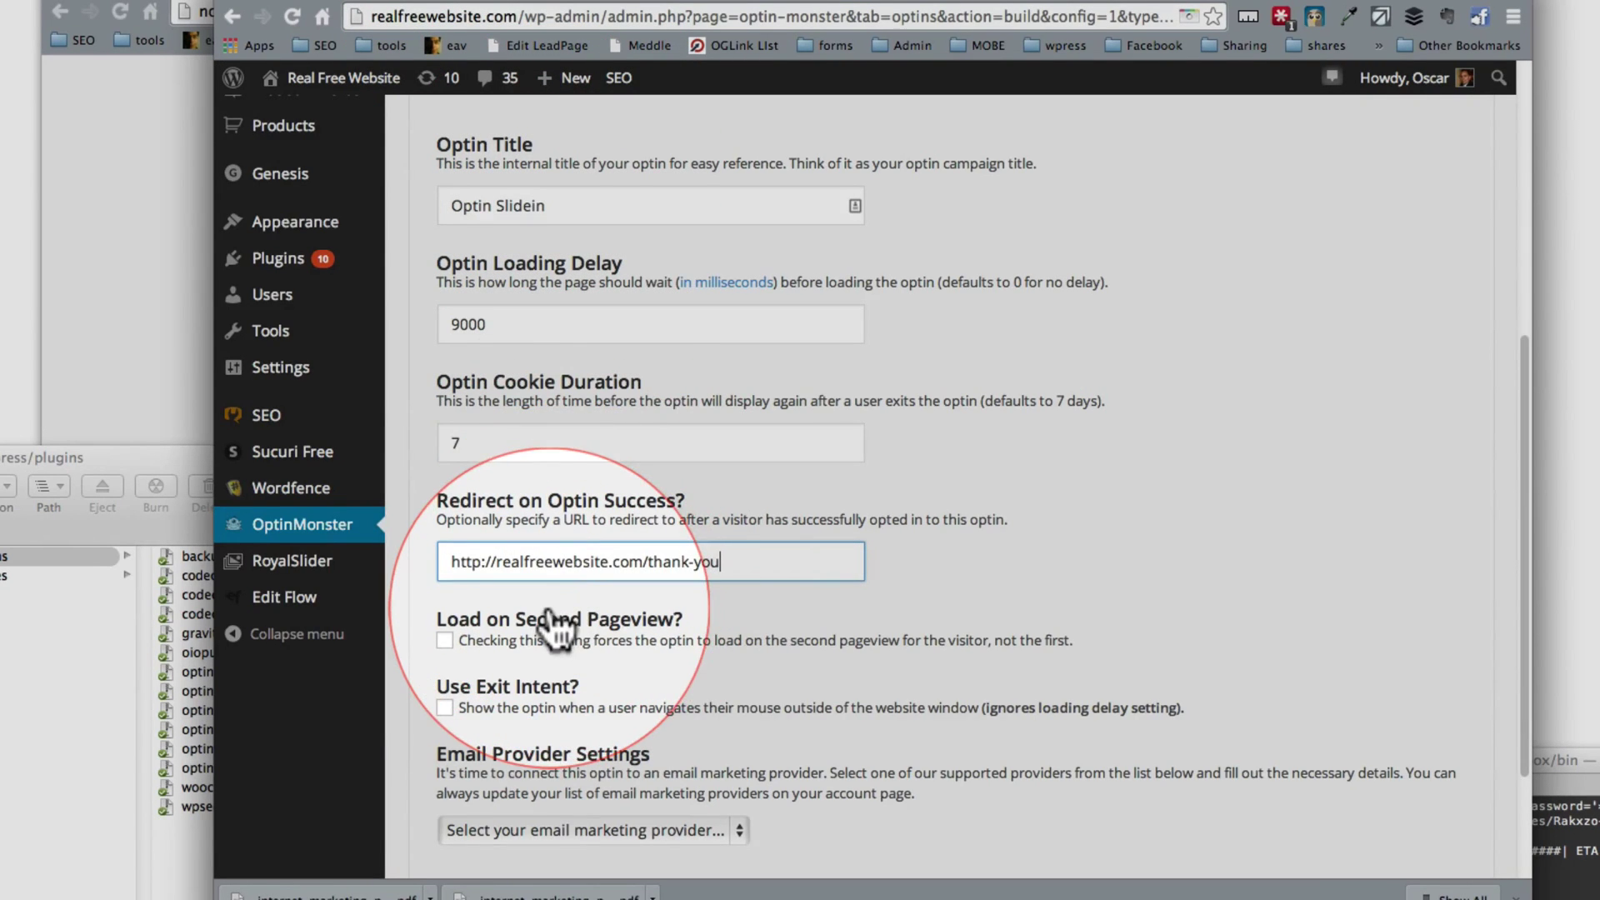
Step: Enable Load on Second Pageview for the optin
scroll(550, 566, "down", 2)
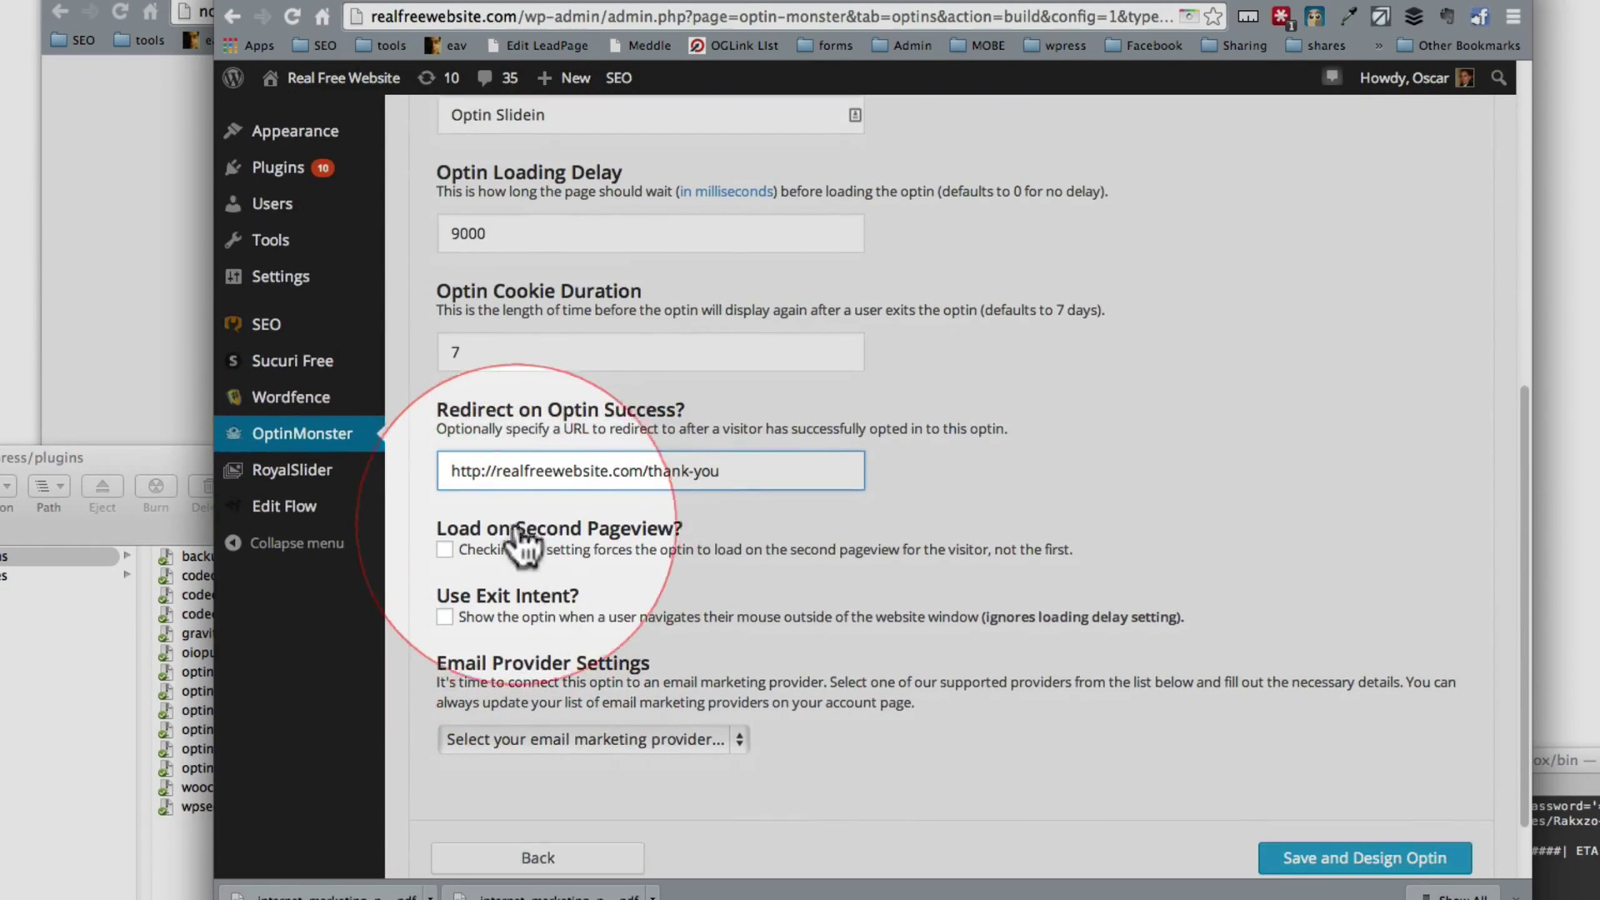
left_click(445, 550)
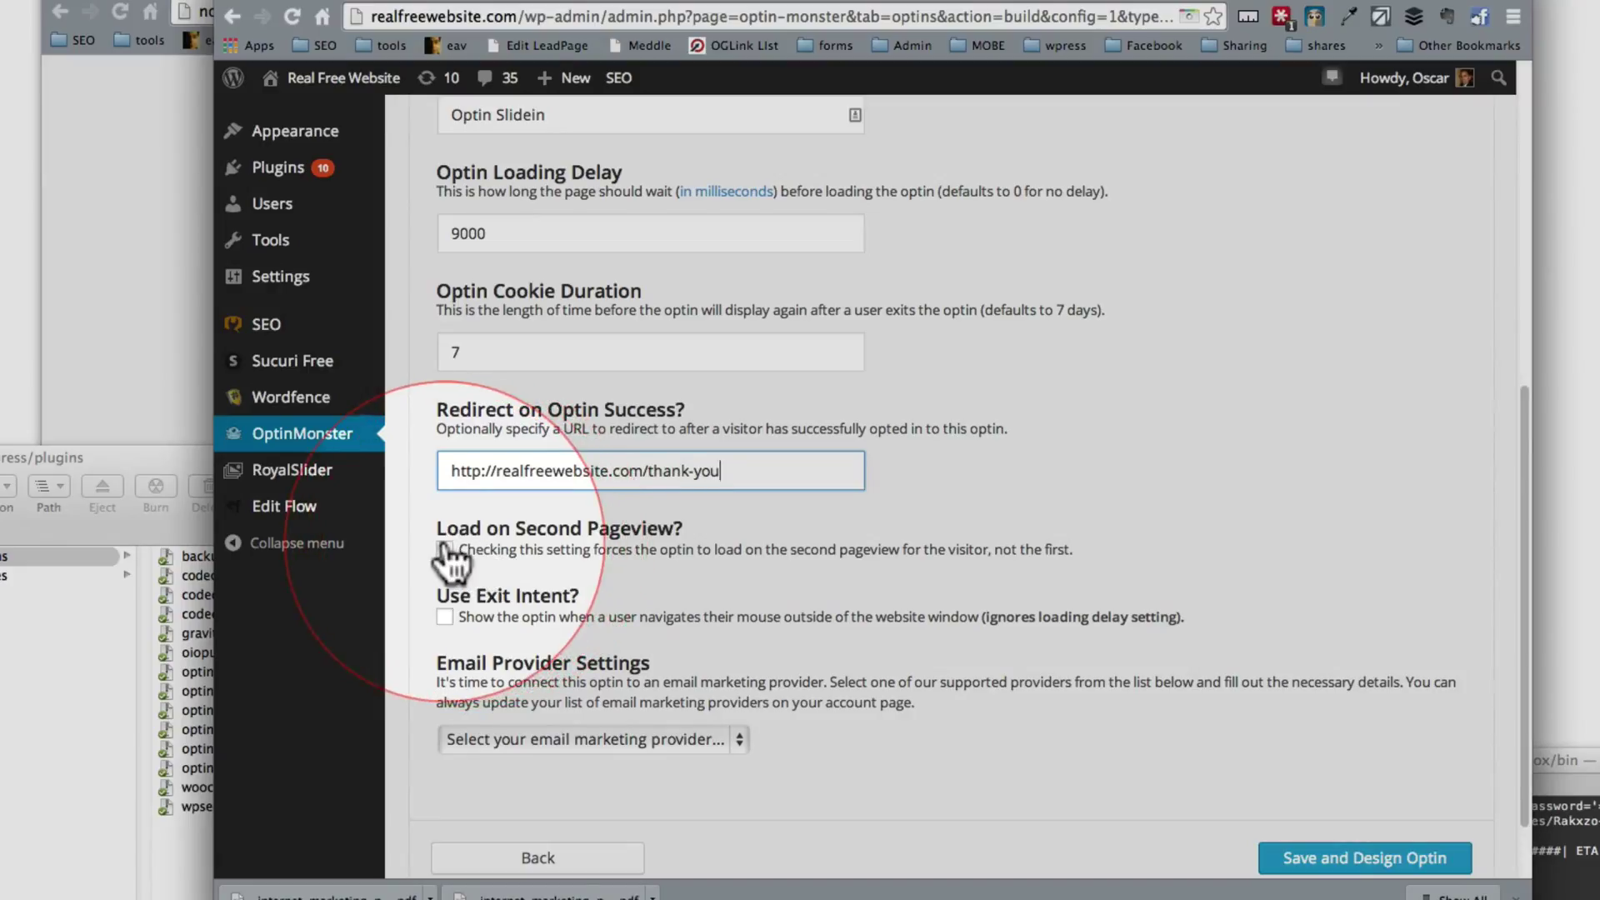
left_click(538, 533)
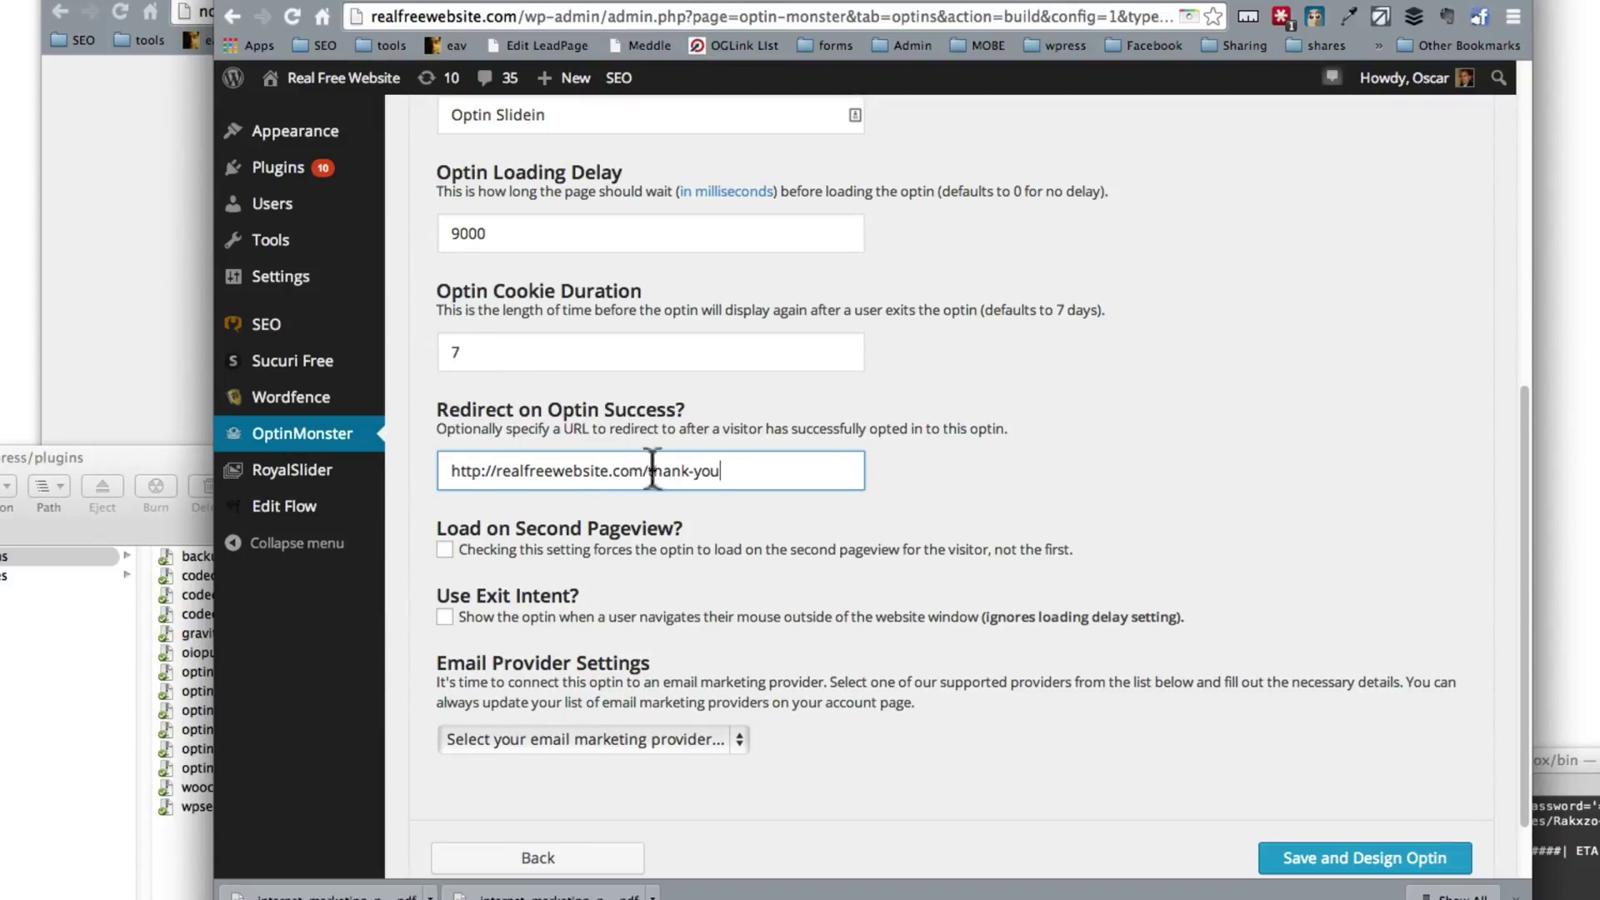
left_click(445, 551)
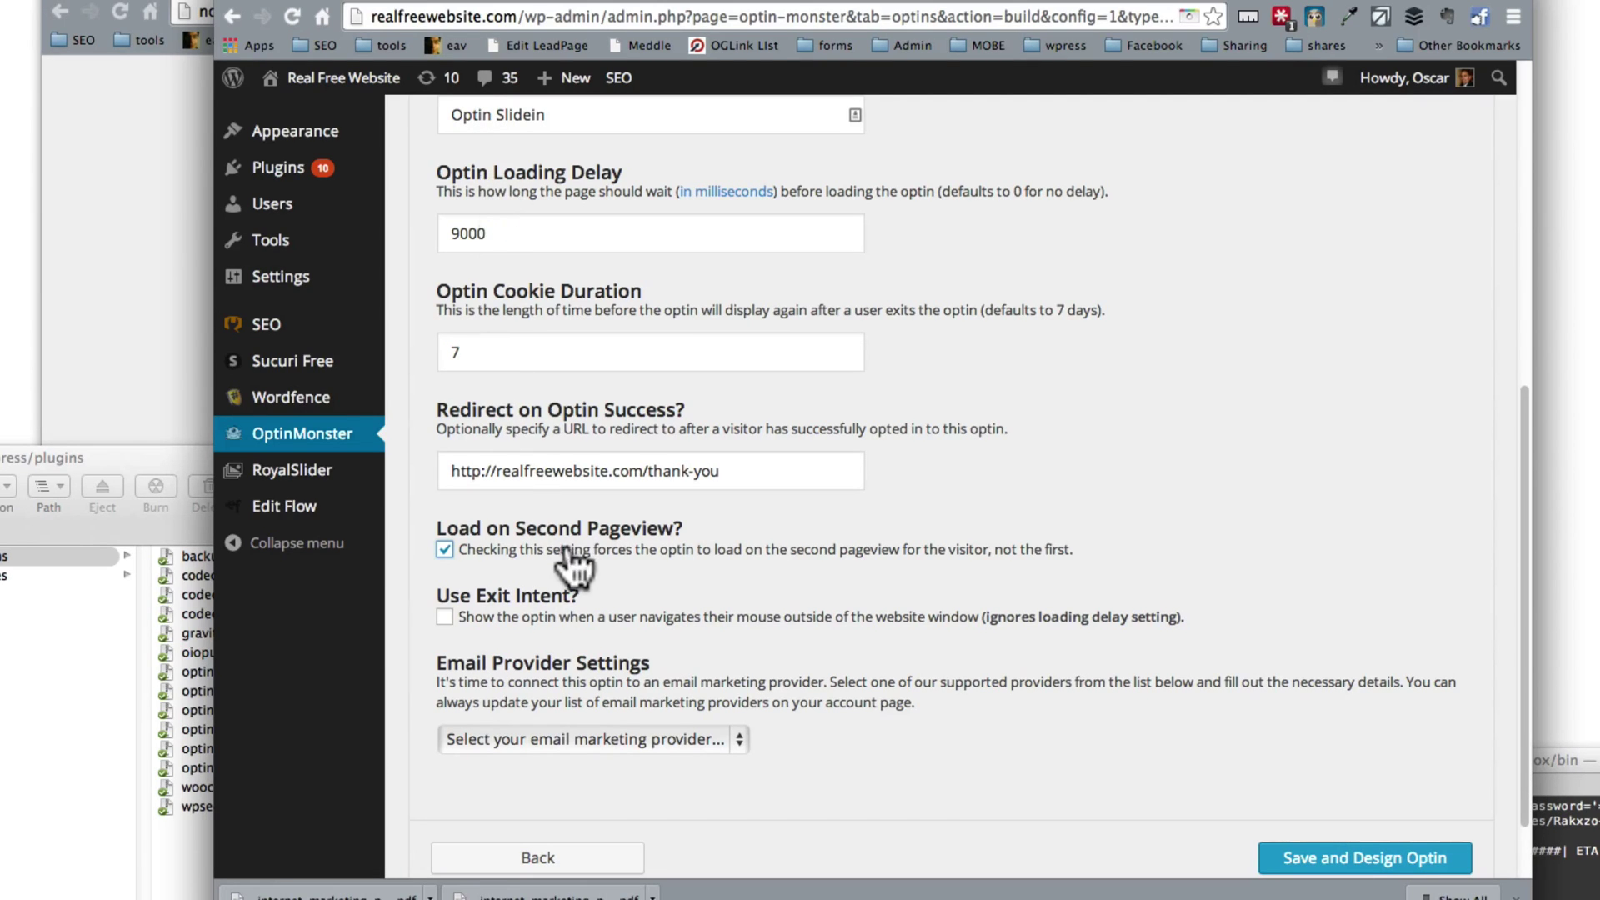
Step: Choose AWeber as the email provider
scroll(524, 663, "down", 2)
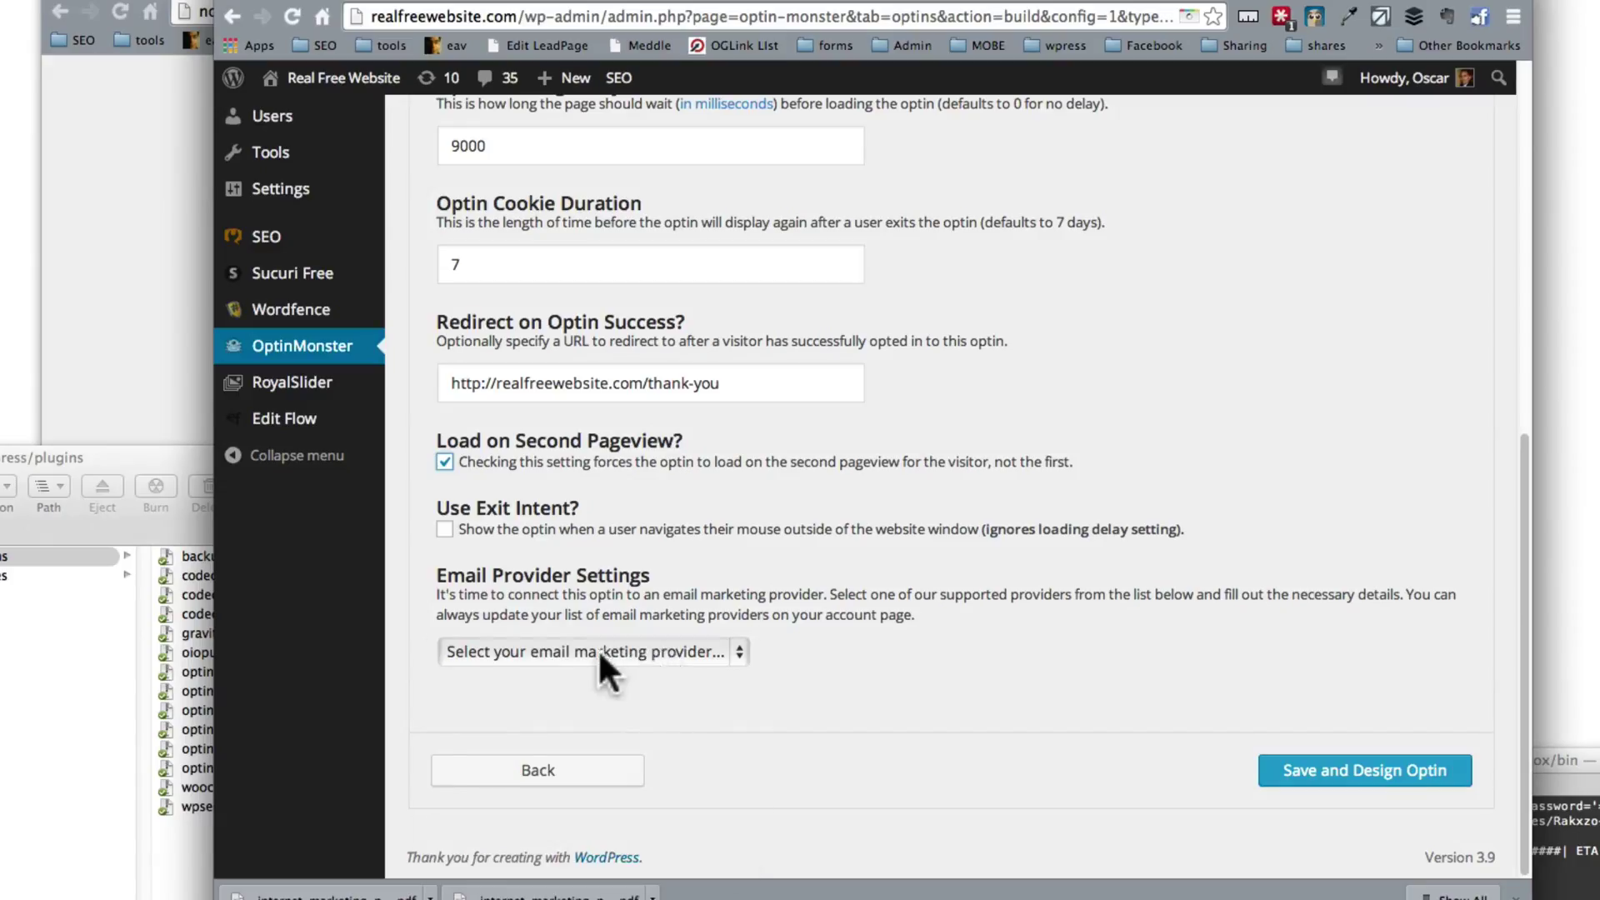
left_click(605, 651)
left_click(583, 690)
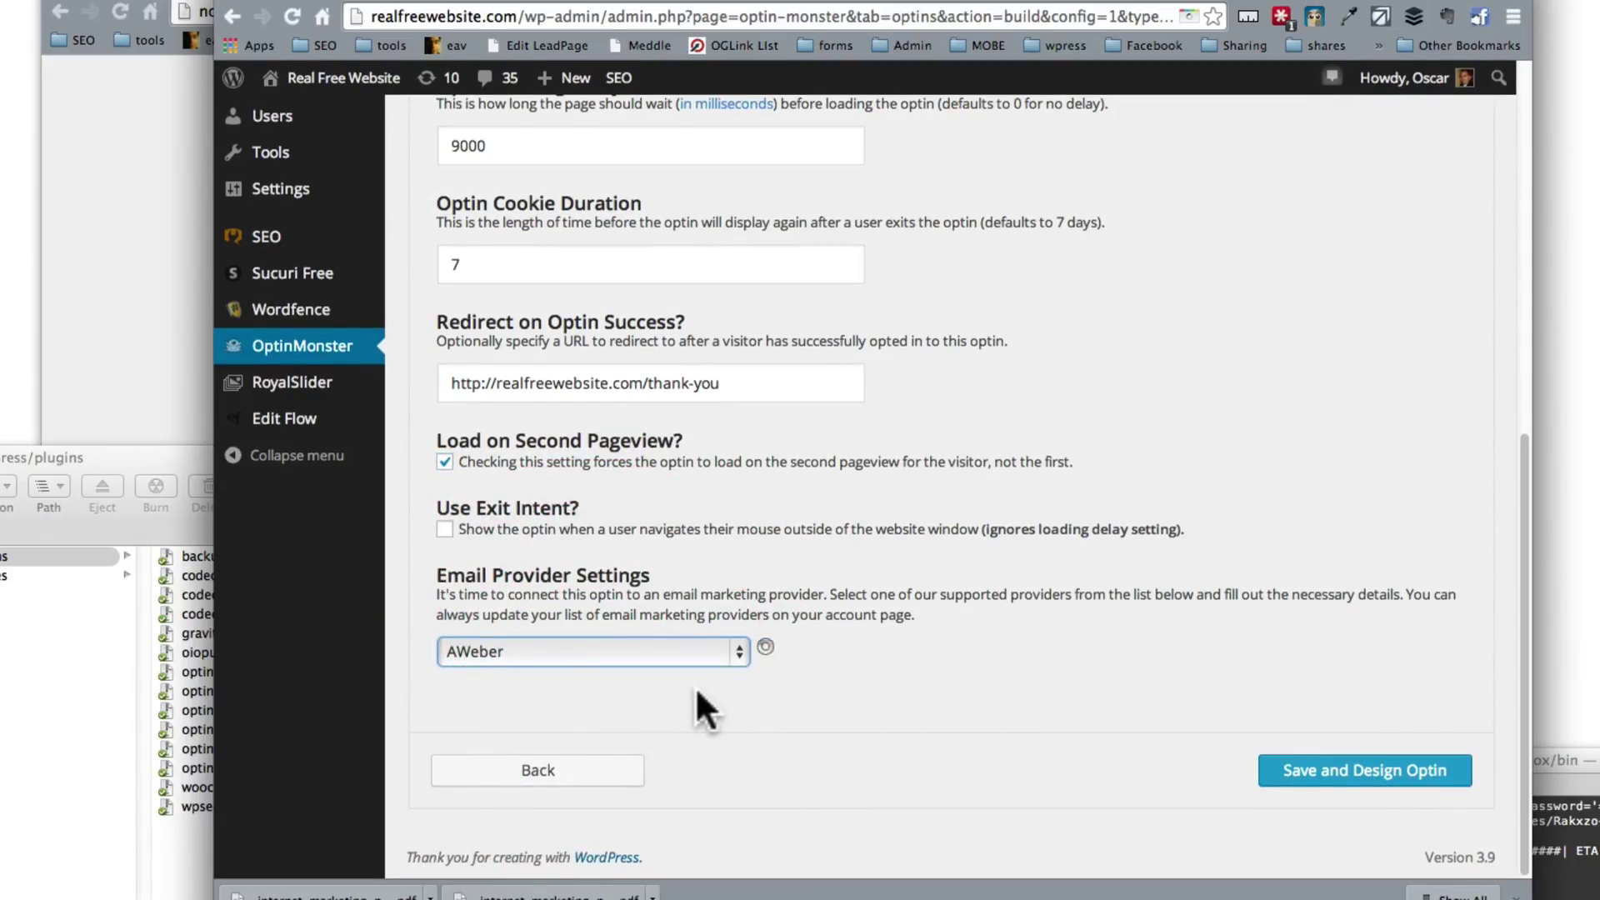
scroll(695, 686, "left", 3)
Step: Switch to the realfreewebsite Plugins page listing the 10 plugins with updates, all ticked
left_click(120, 83)
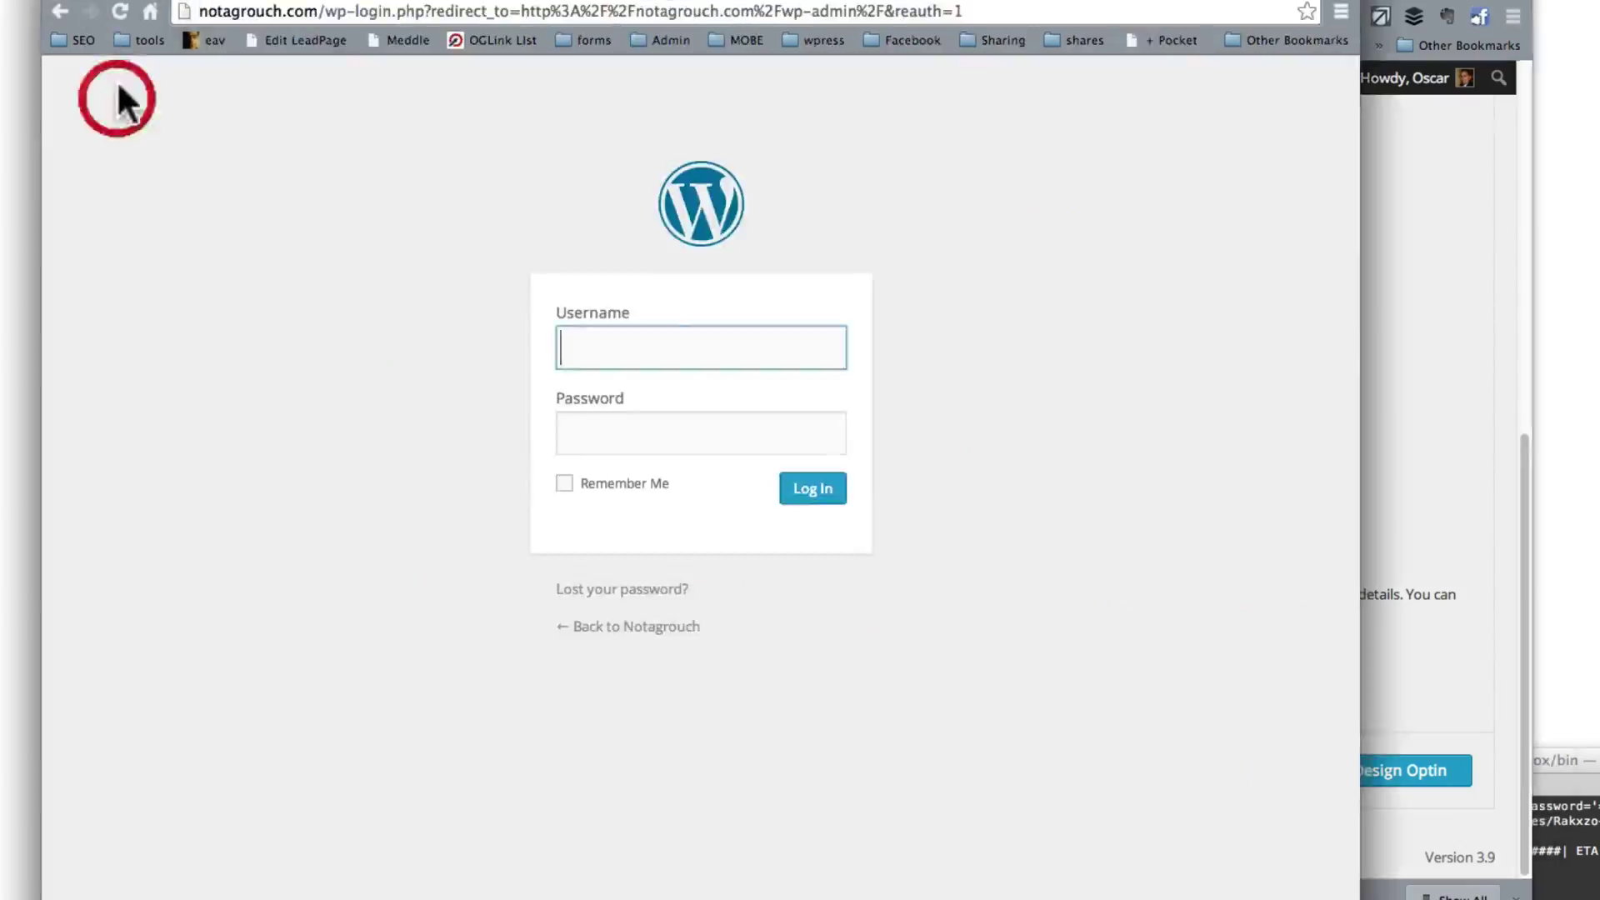
left_click(67, 11)
left_click(1197, 325)
left_click(1268, 8)
left_click(1344, 10)
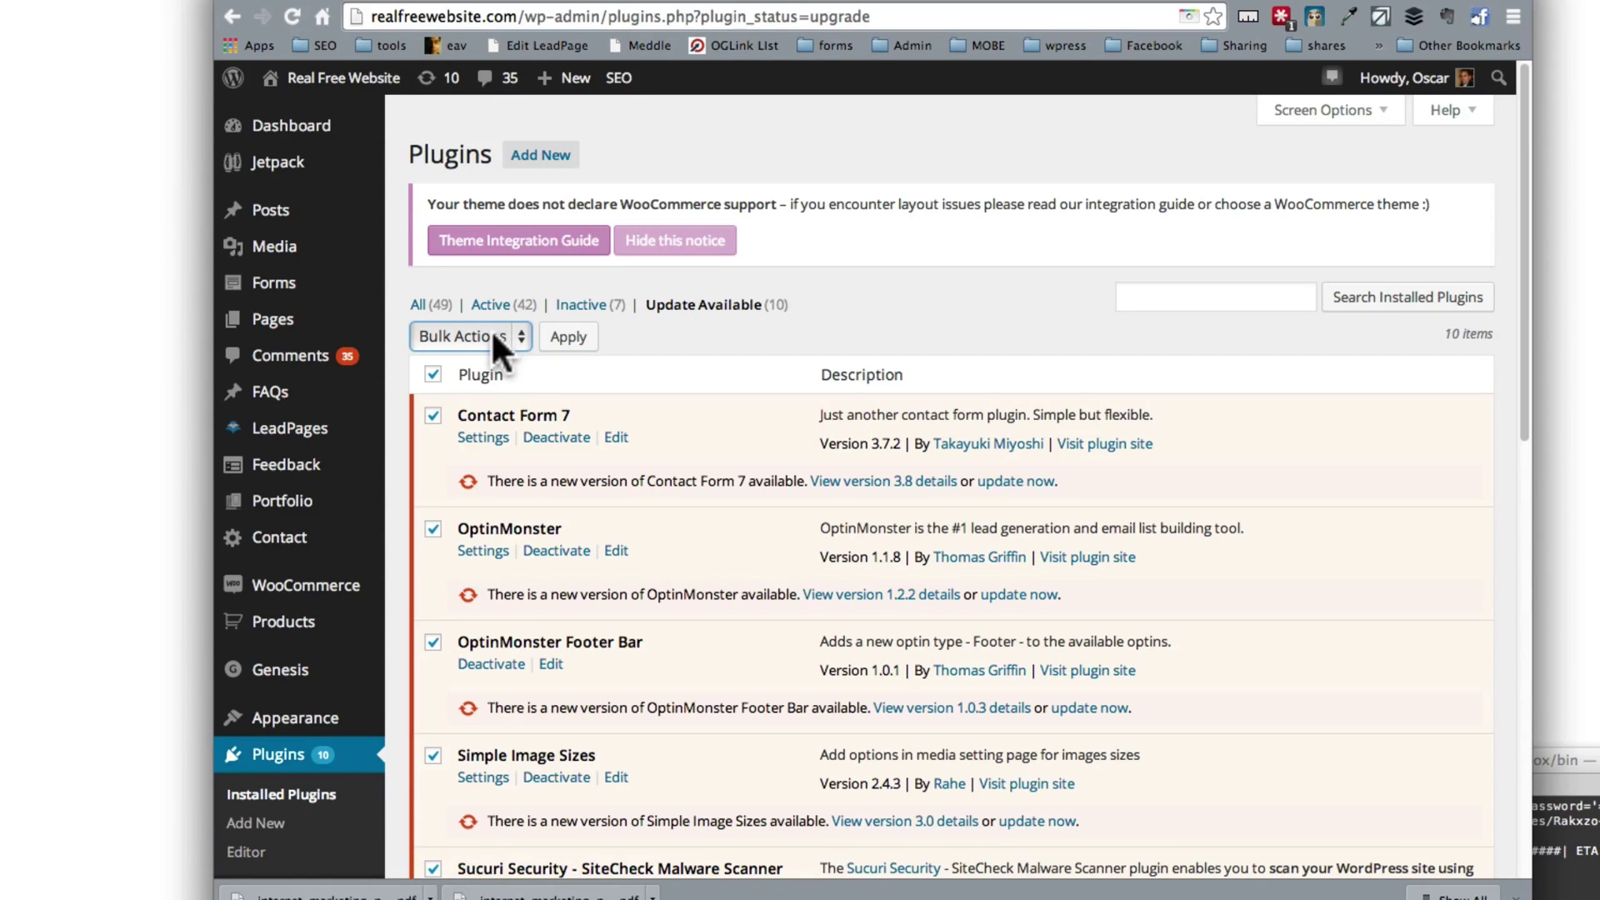
Step: Bulk-update all ten selected plugins, including OptinMonster, until 'All updates have been completed.'
scroll(519, 375, "down", 4)
scroll(525, 400, "down", 1)
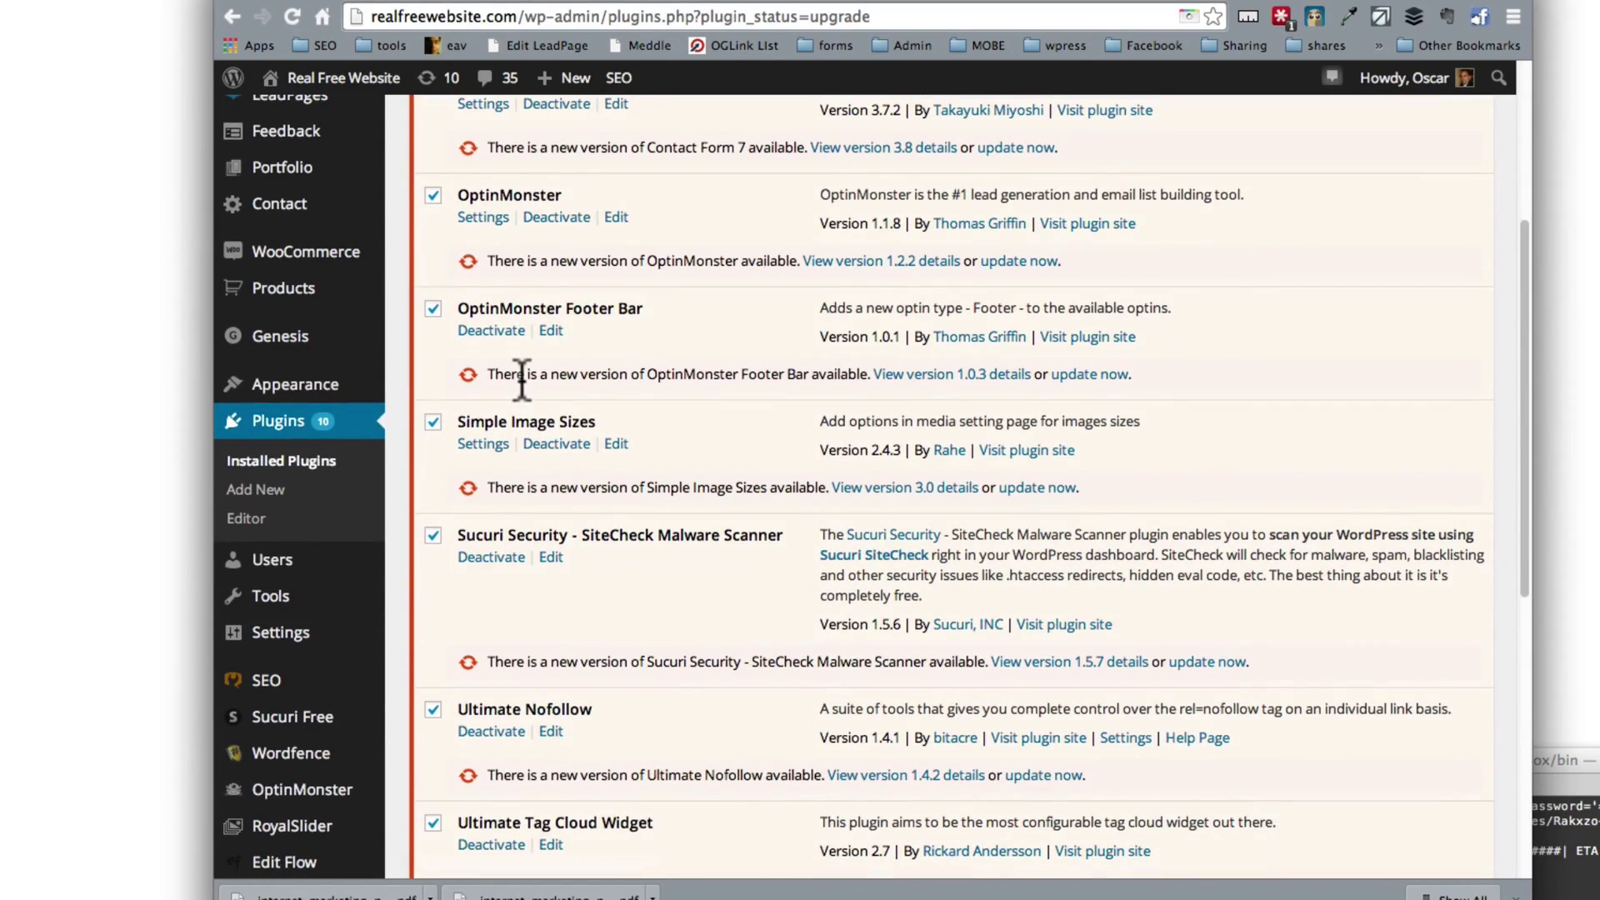
scroll(525, 392, "down", 8)
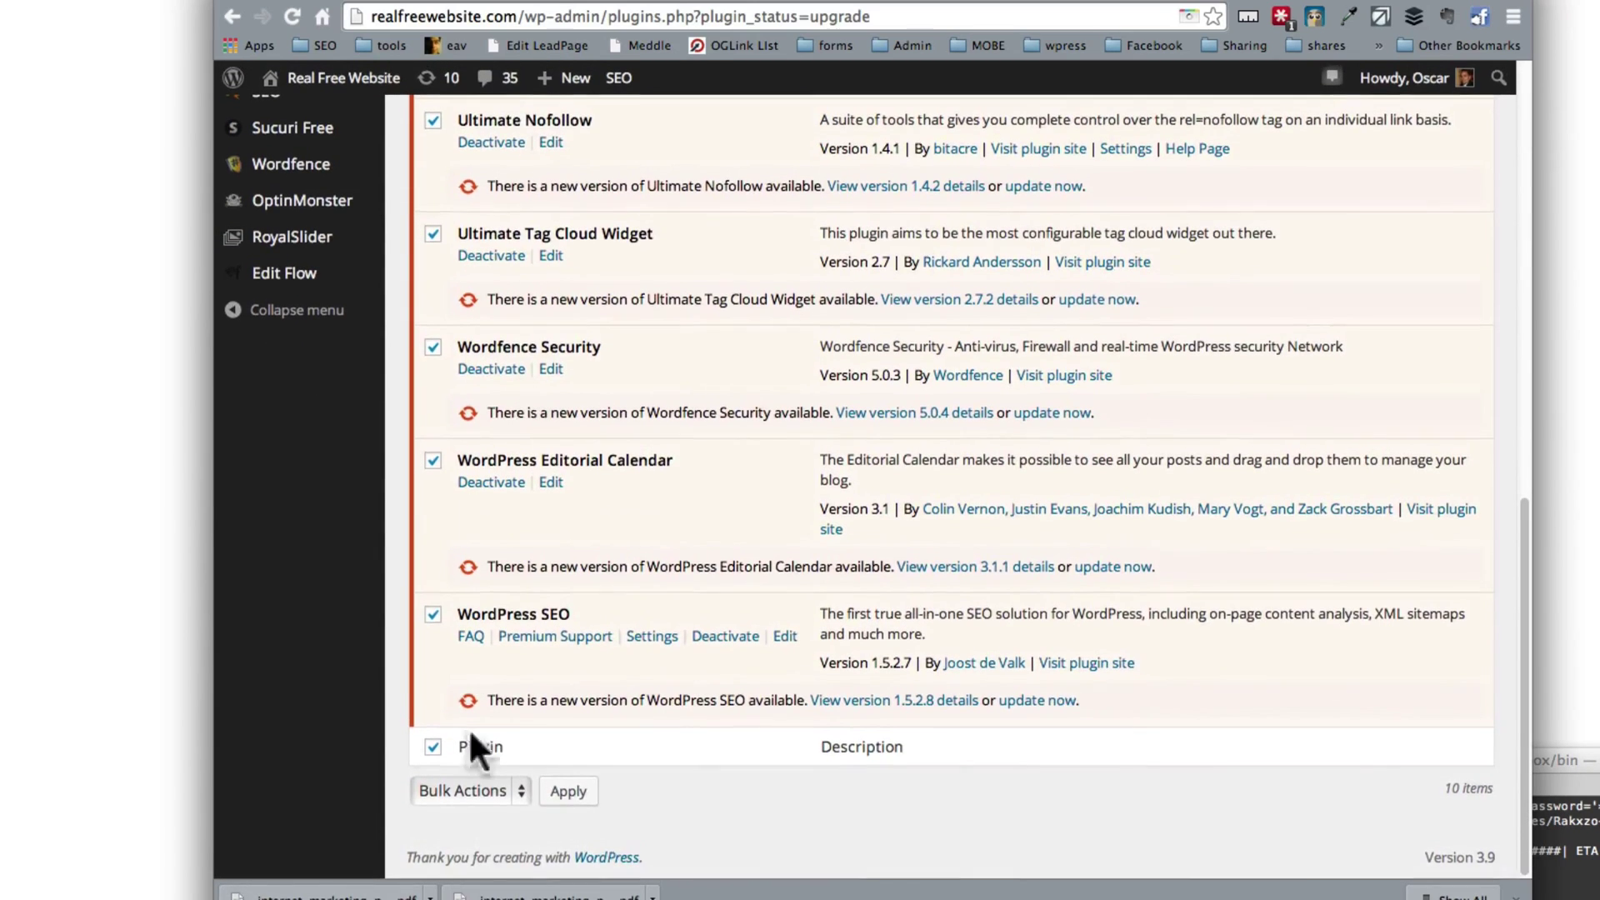
left_click(467, 788)
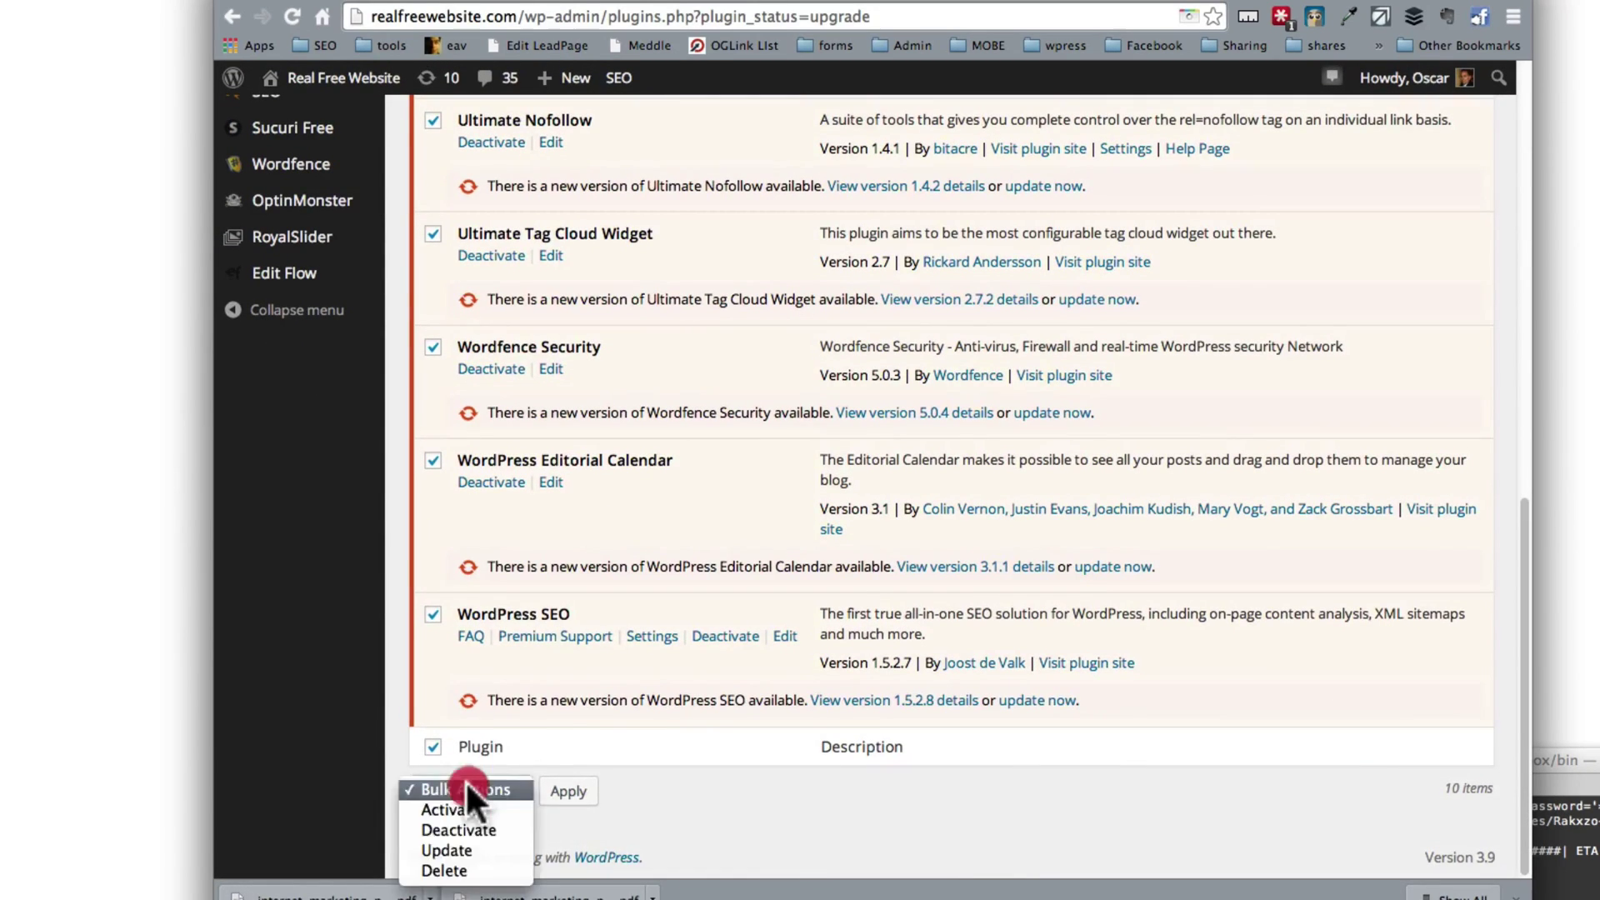
left_click(472, 848)
left_click(568, 792)
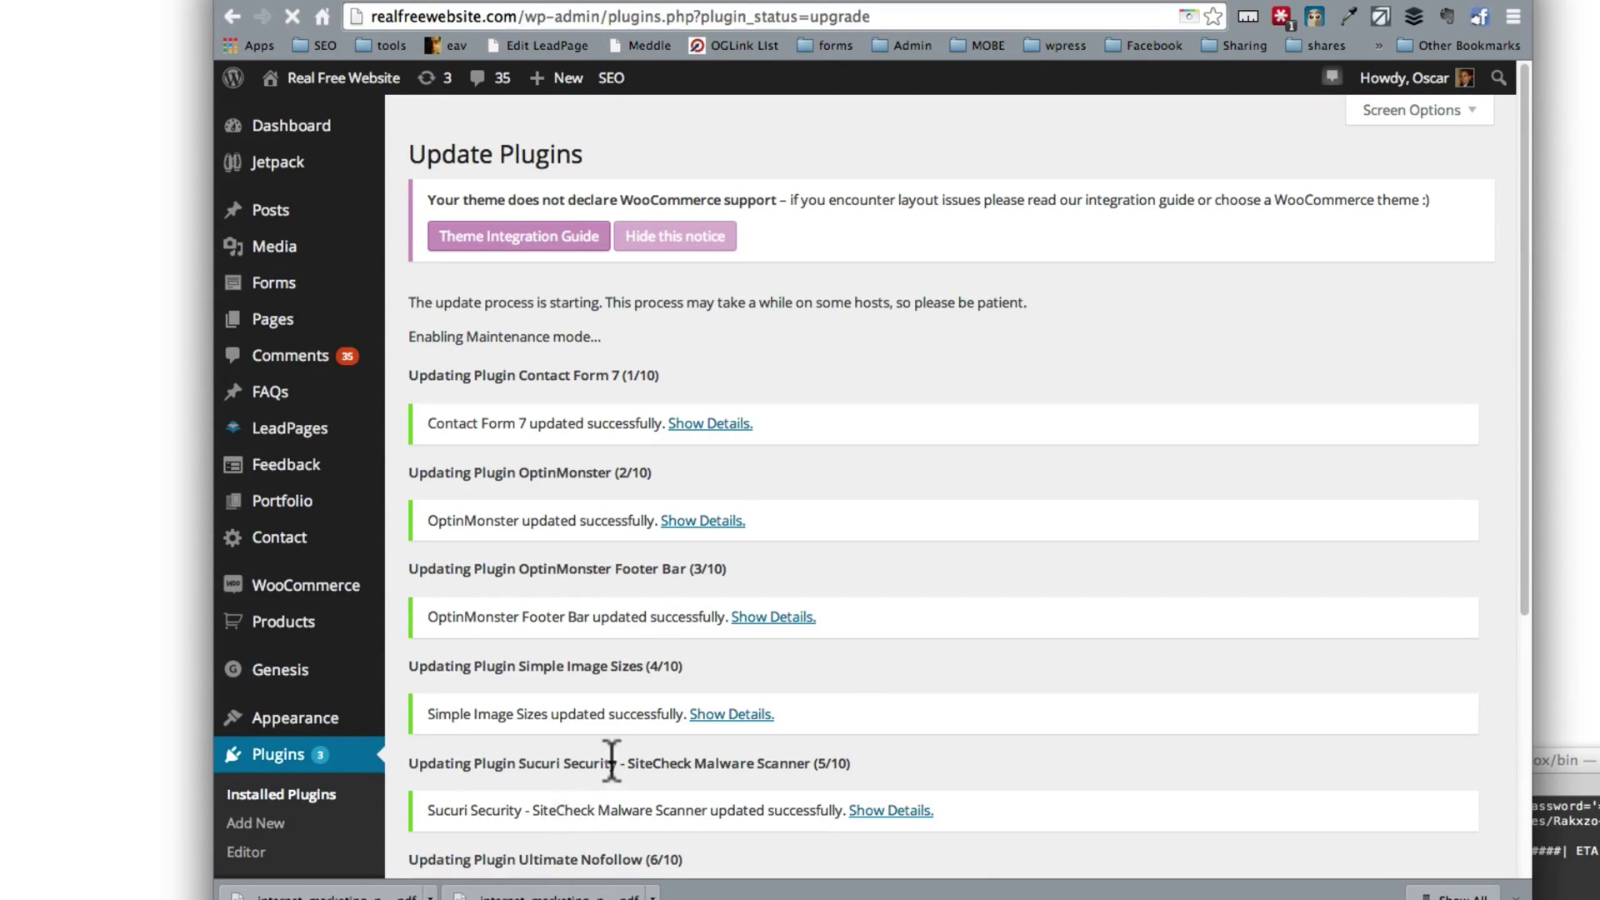
scroll(611, 760, "down", 5)
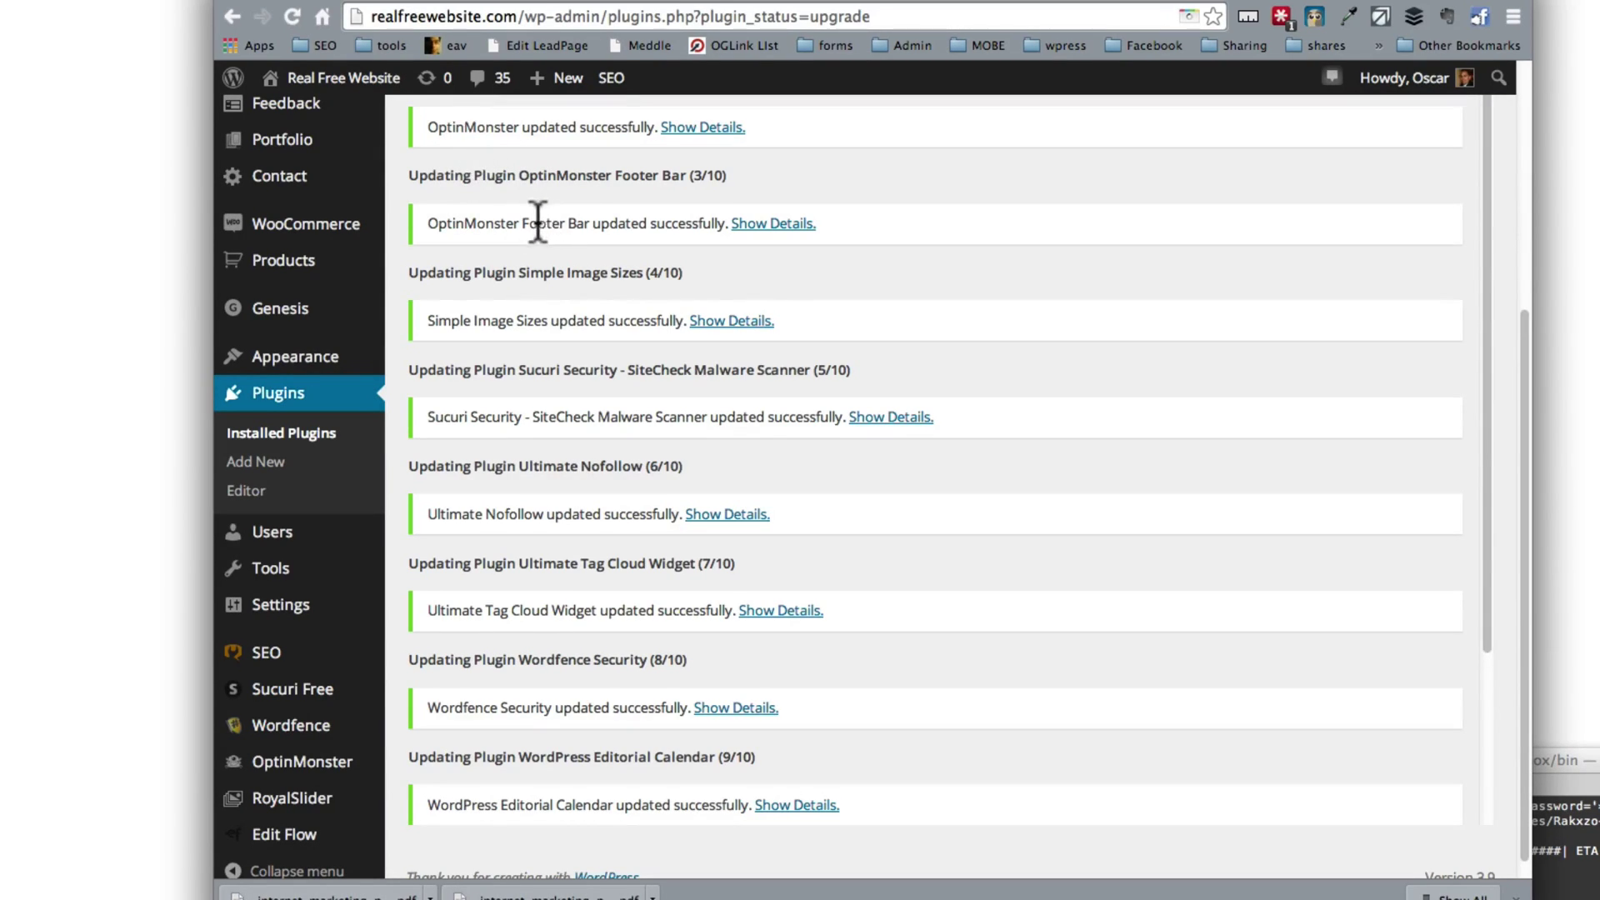
scroll(537, 222, "up", 3)
mouse_move(366, 387)
scroll(525, 375, "up", 5)
scroll(525, 383, "down", 8)
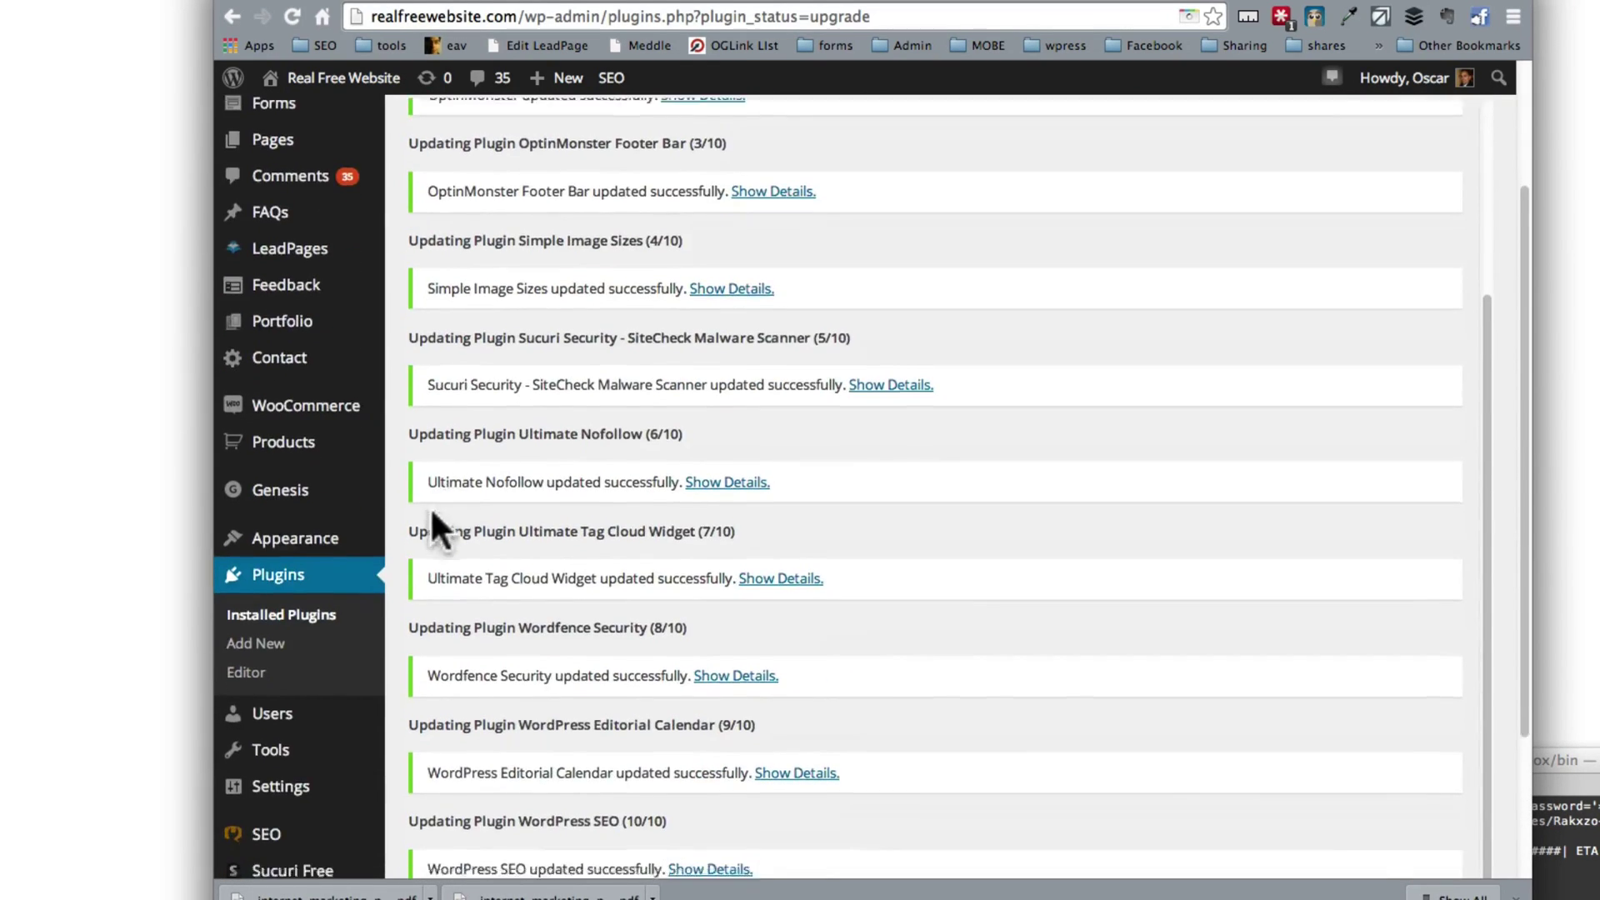
scroll(432, 515, "down", 3)
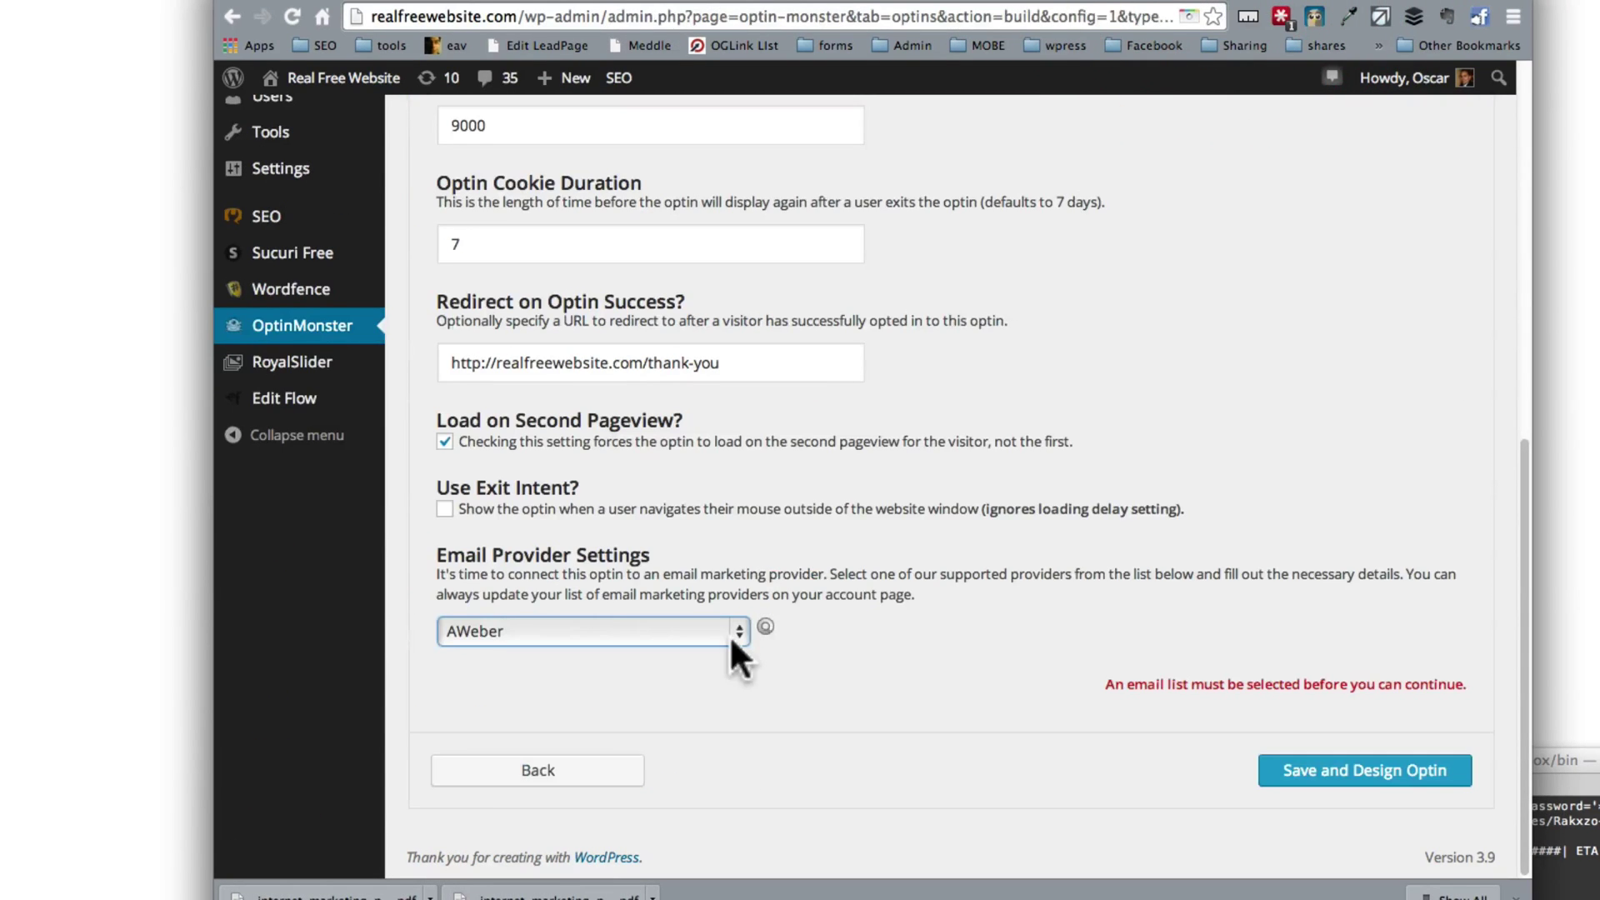
Step: Clear the email provider, abandon the unfinished optin, and start a new optin from OptinMonster
left_click(730, 632)
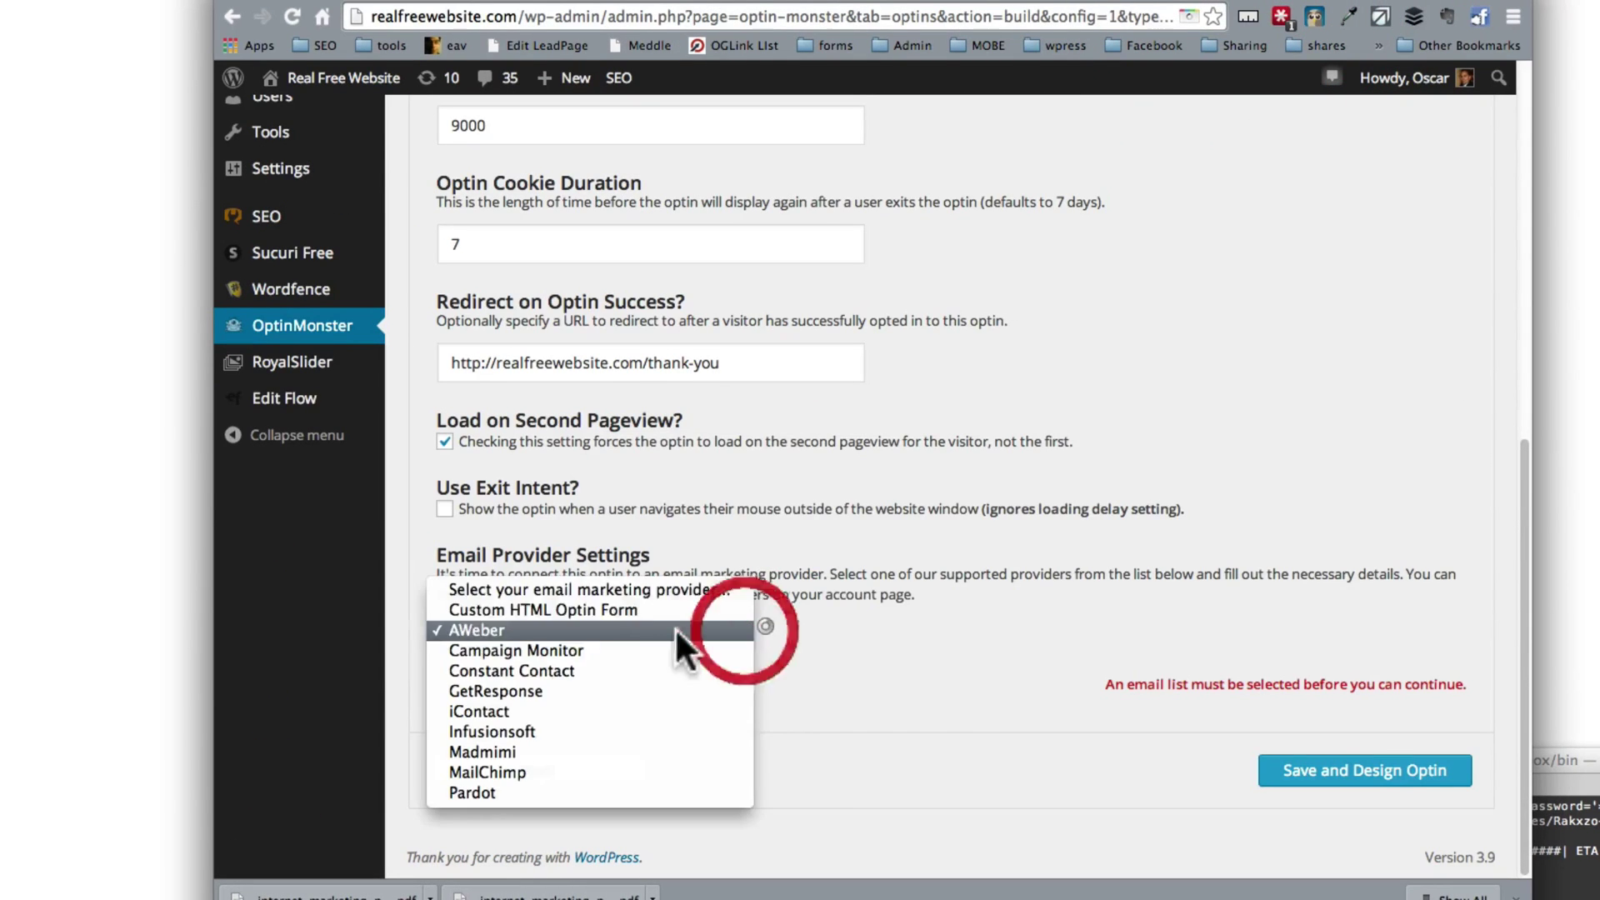
left_click(577, 589)
left_click(1328, 775)
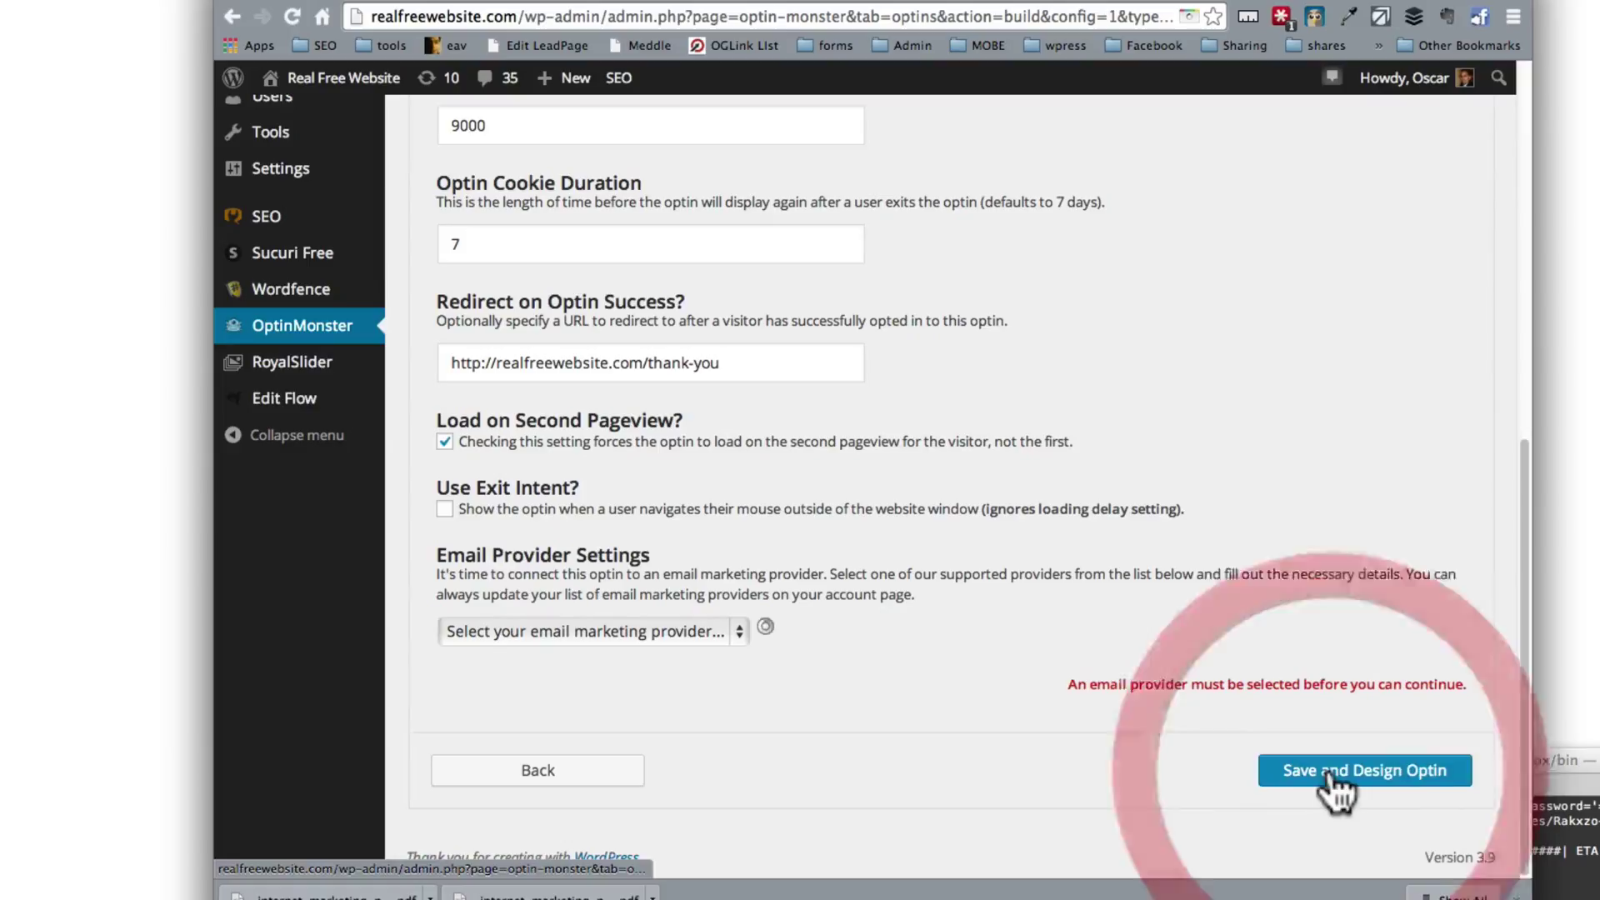
left_click(315, 334)
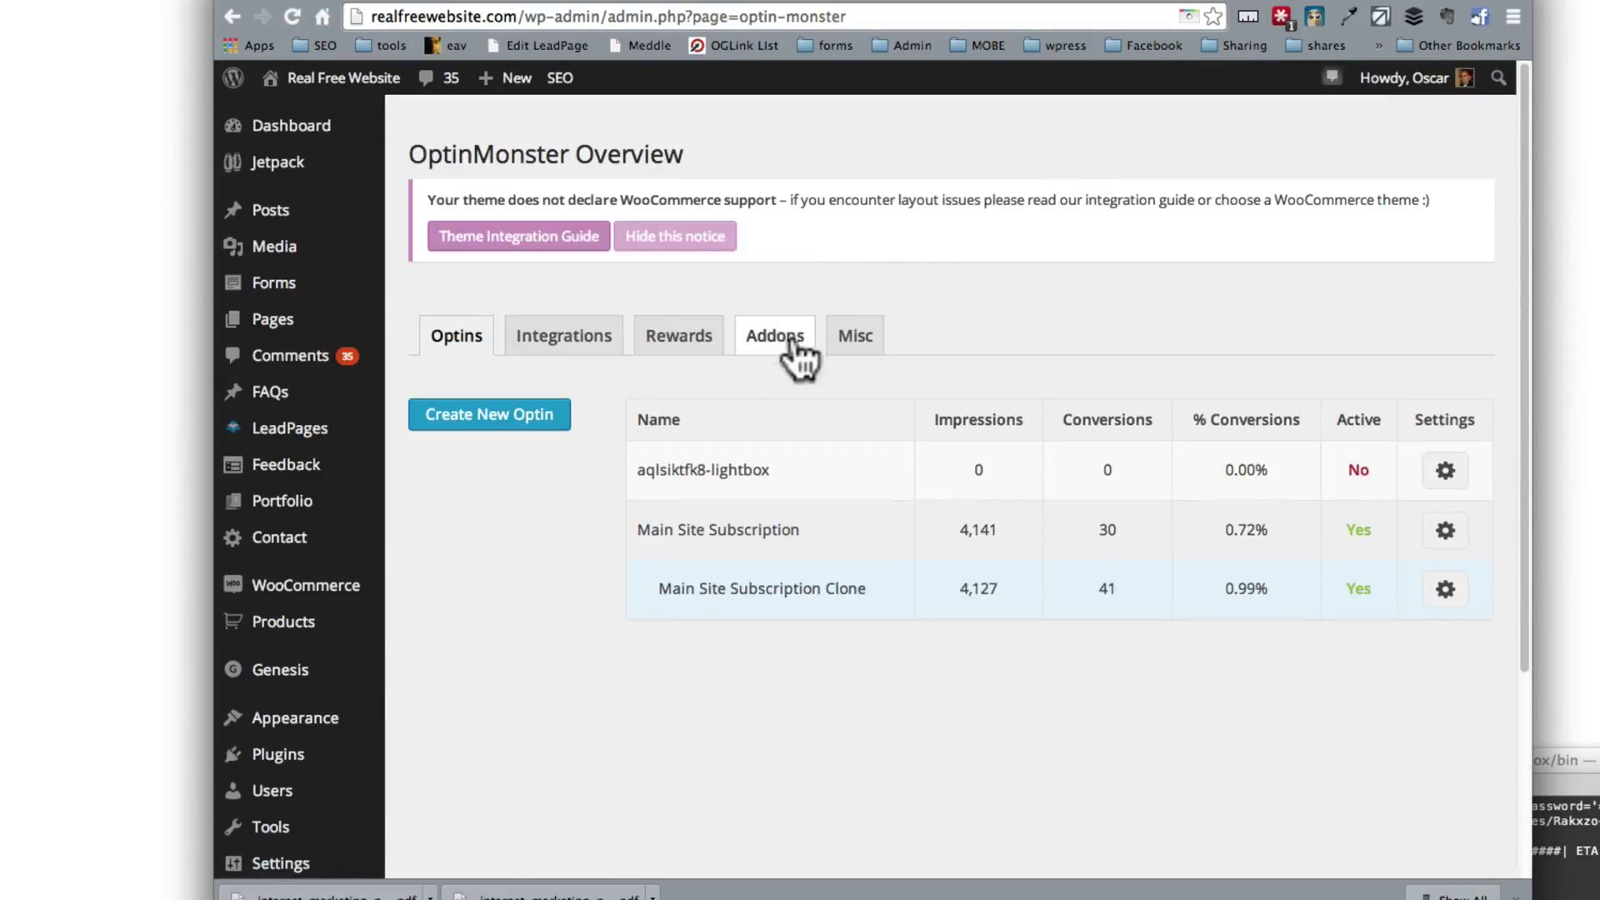
left_click(495, 422)
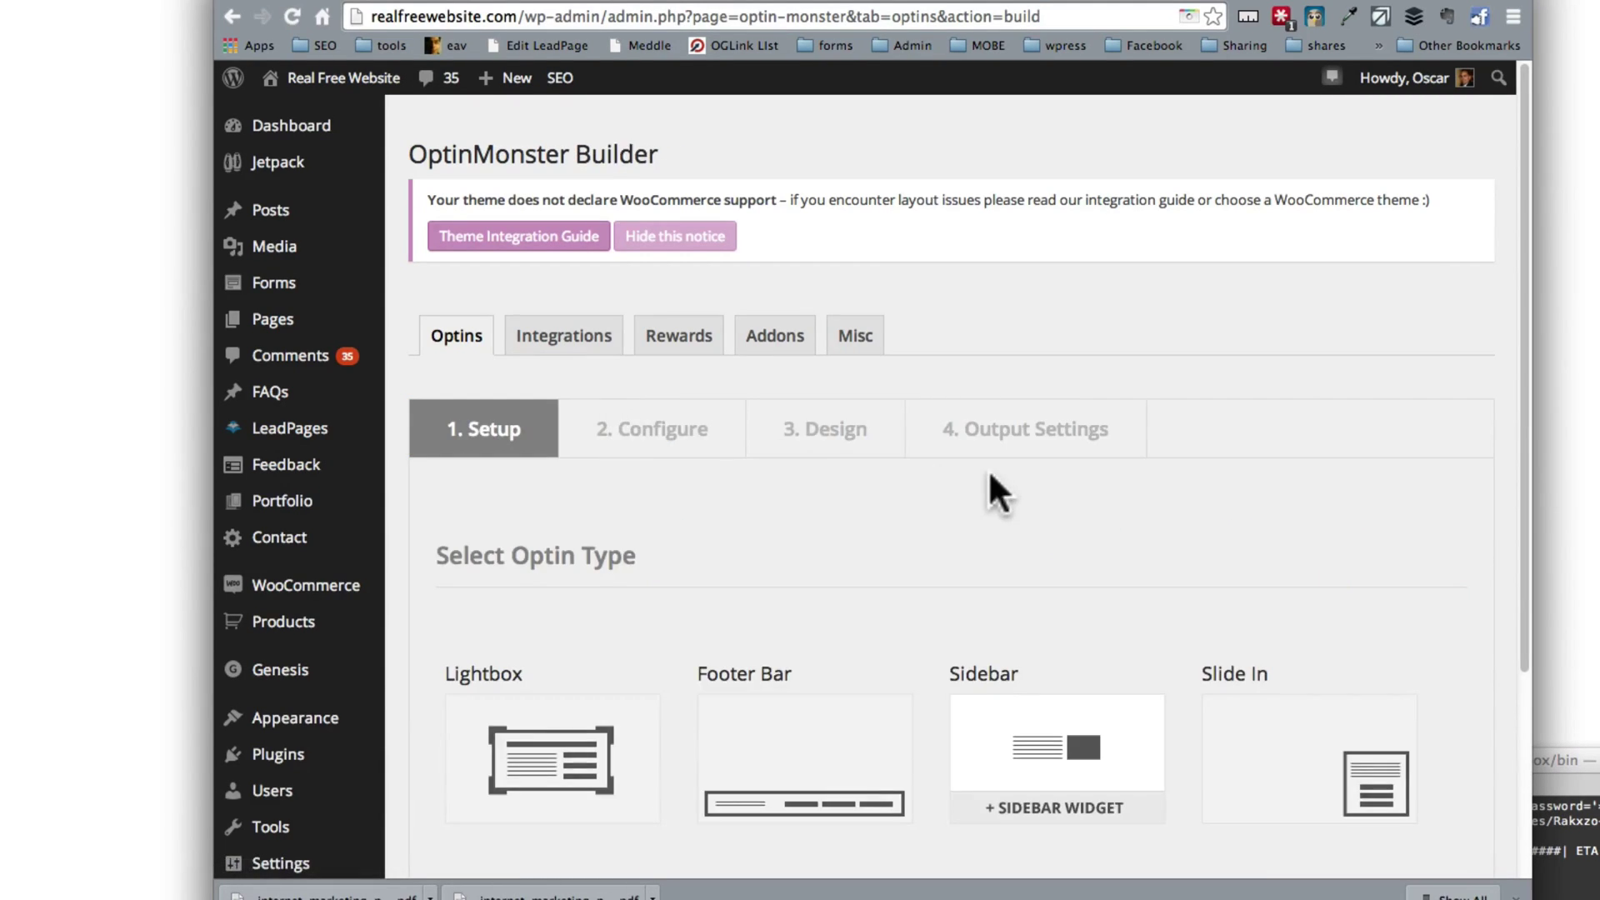
Step: Choose the Slide In optin type and title the optin 'New Slidein'
scroll(1250, 533, "down", 3)
left_click(1354, 551)
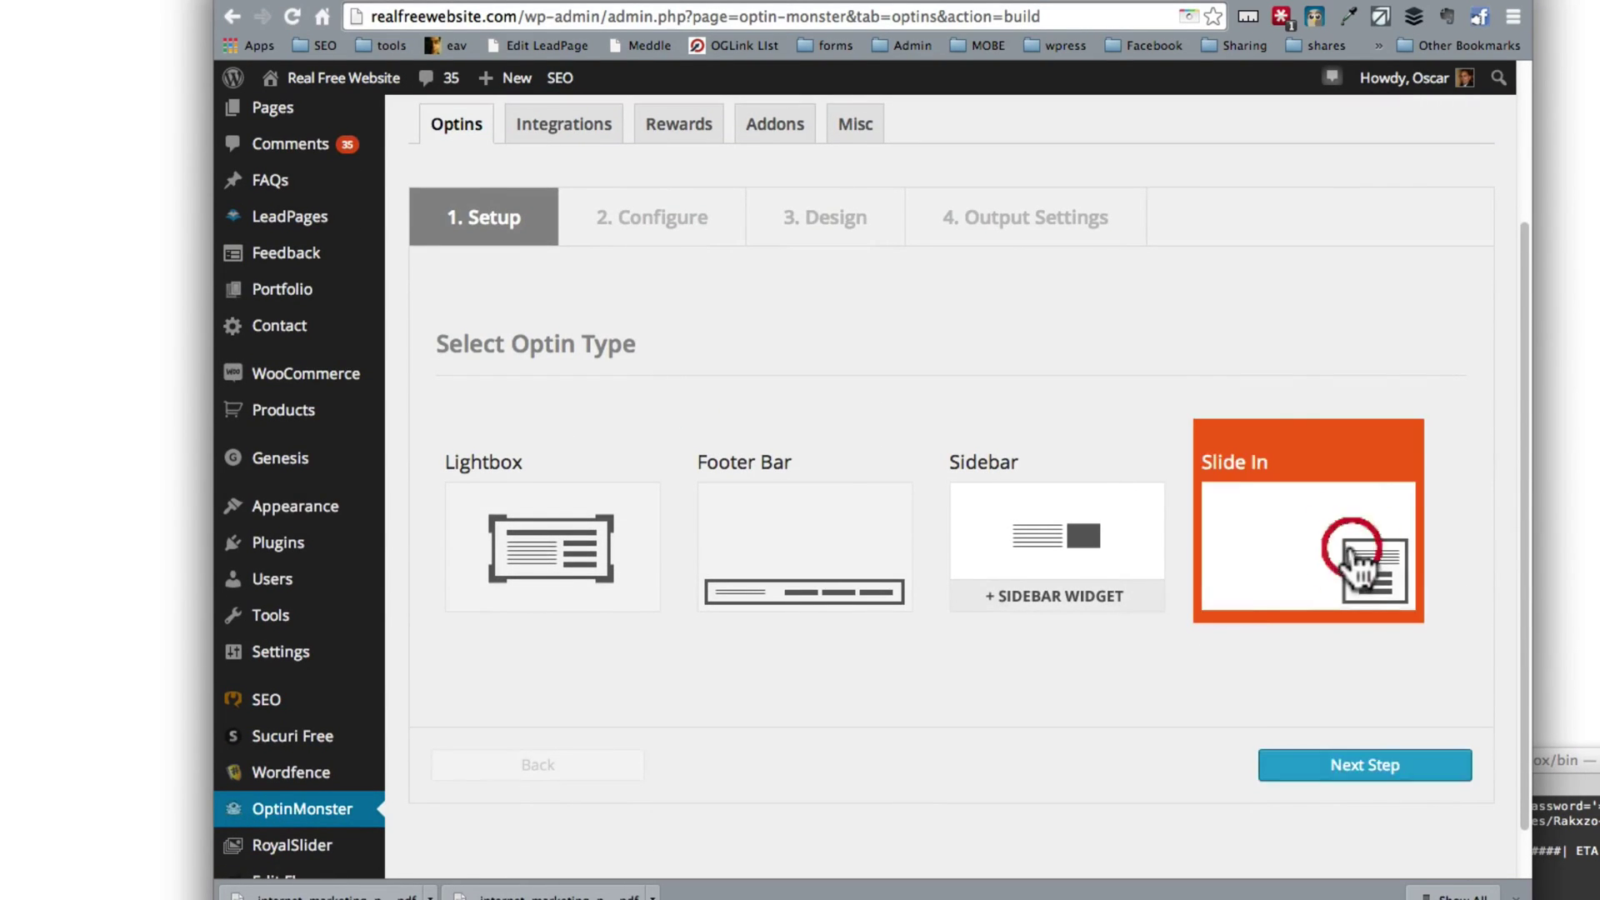
left_click(1334, 761)
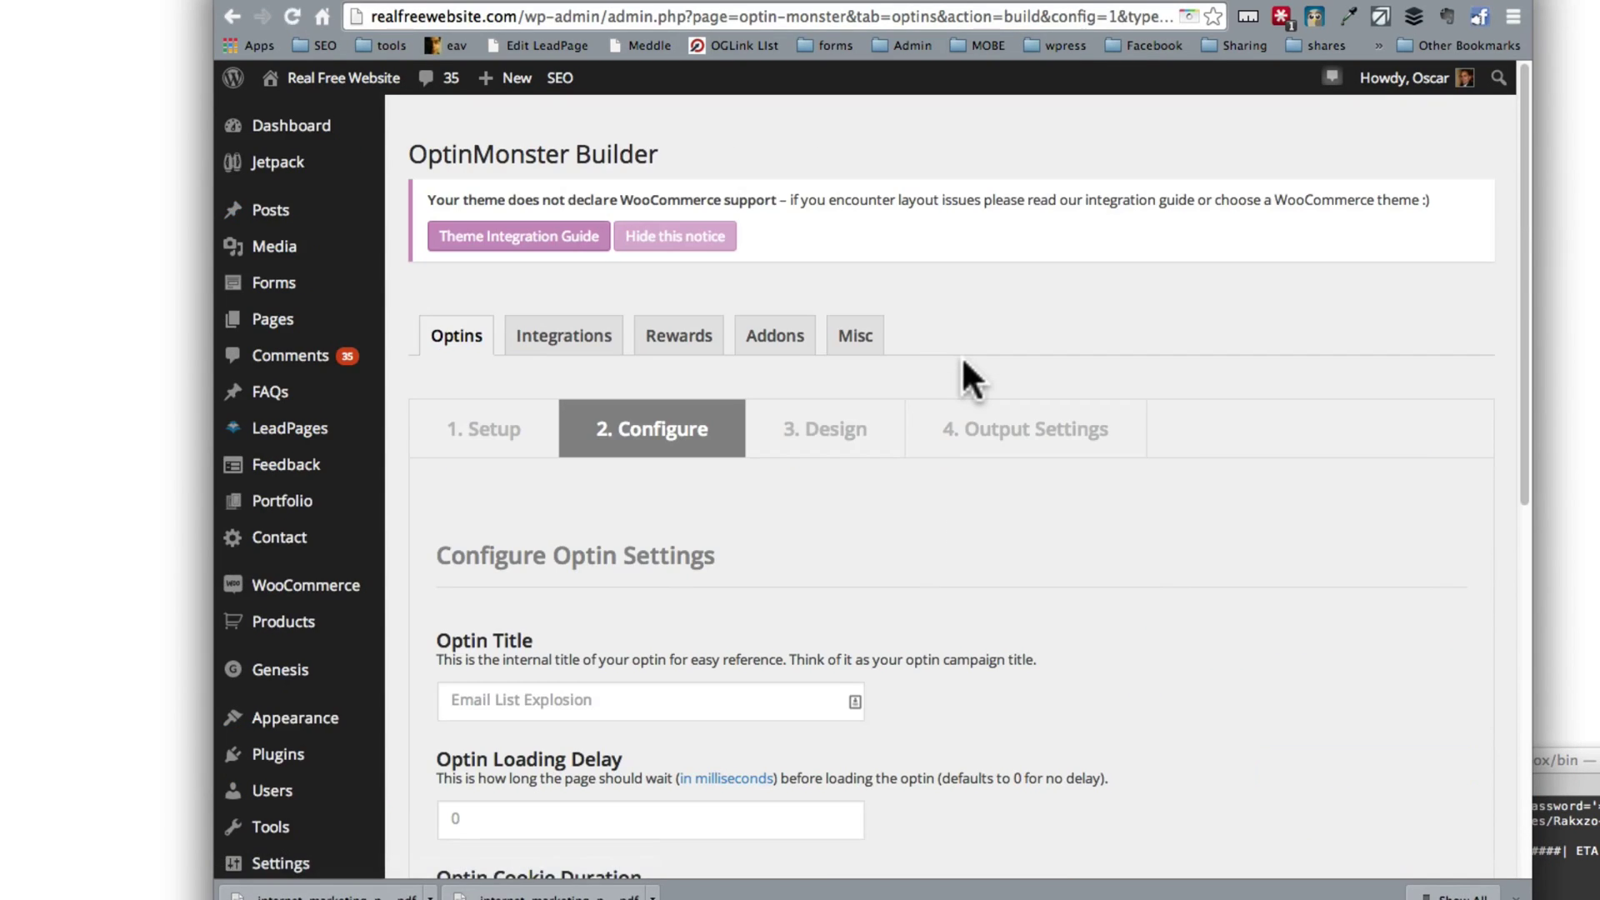
scroll(725, 520, "down", 4)
scroll(715, 521, "down", 1)
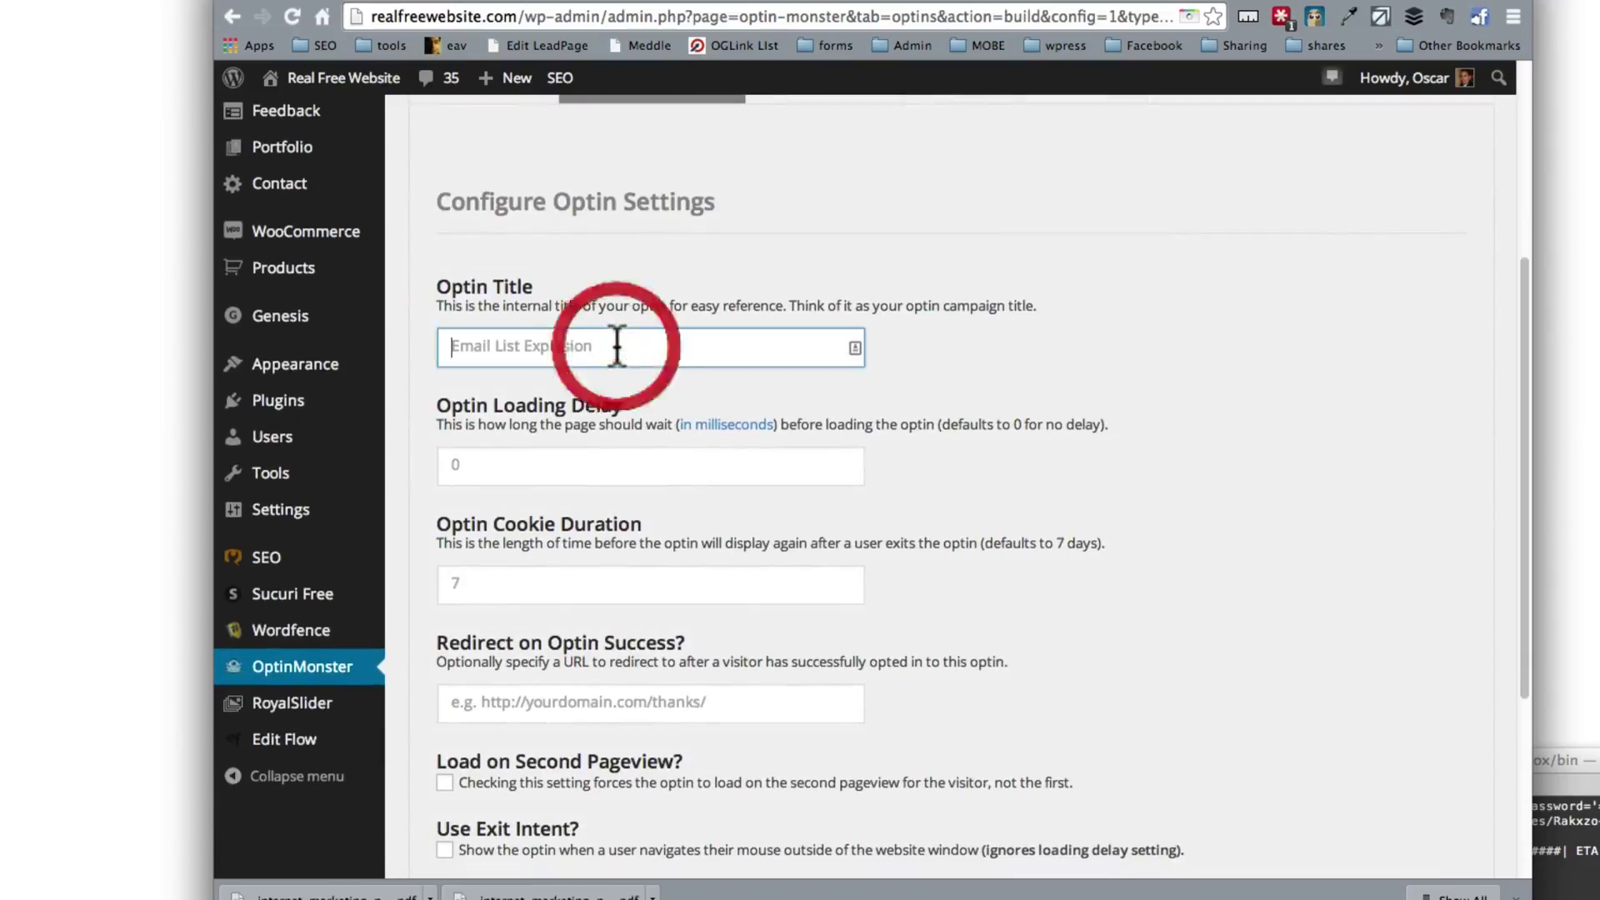
left_click(614, 347)
type("New Slid")
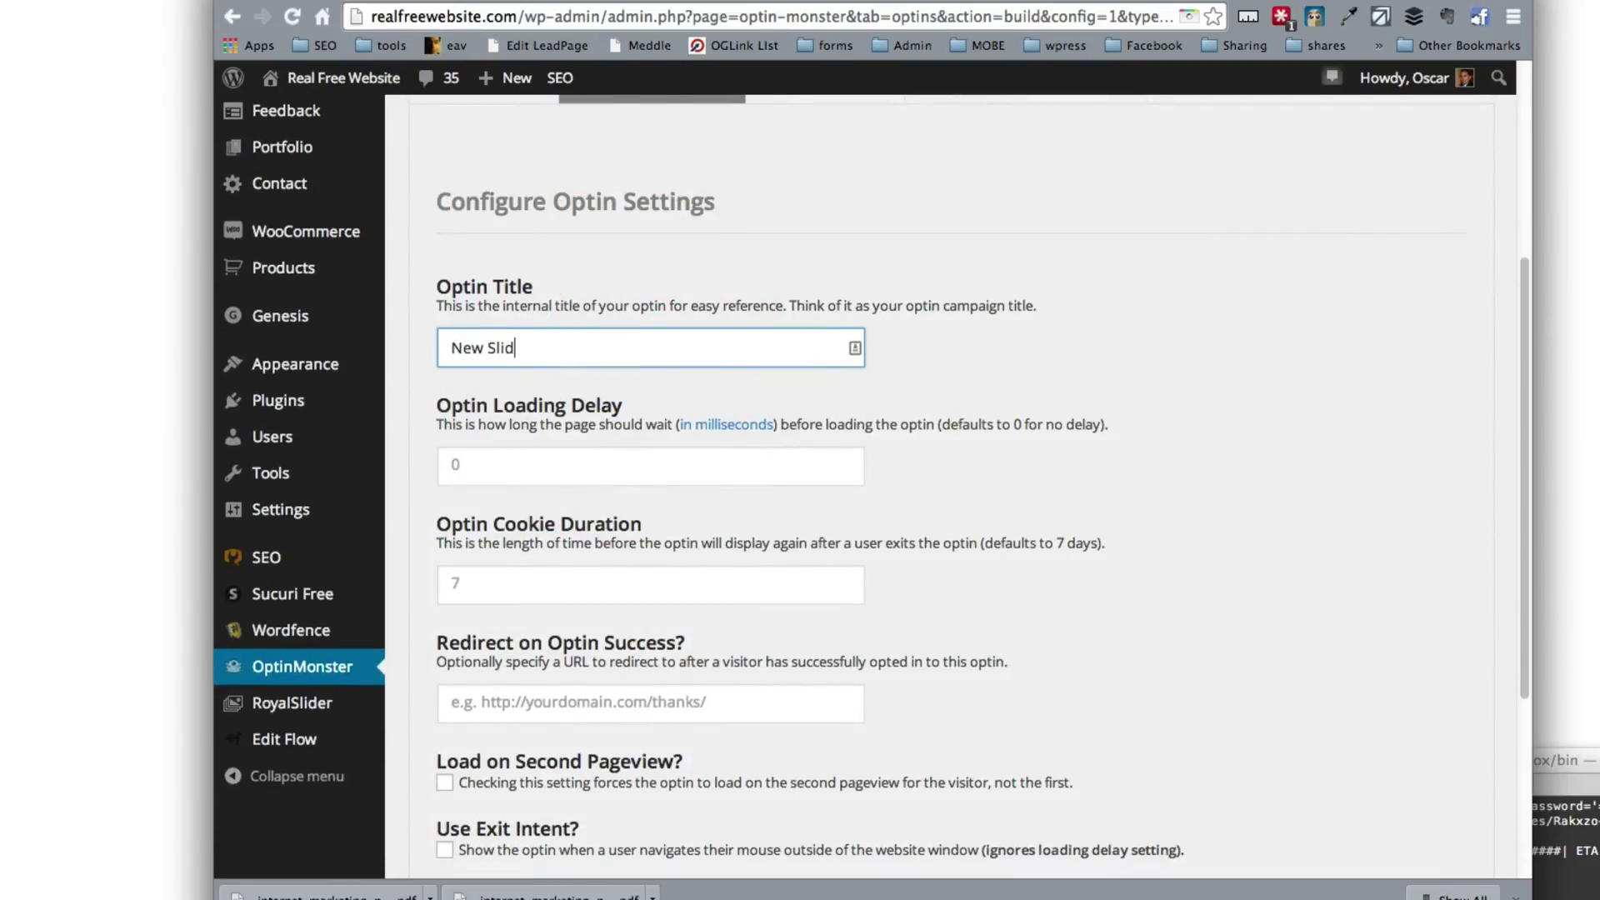
type("ein")
Step: Set a 9000 ms loading delay, the thank-you redirect URL, and second-pageview loading
key("Tab")
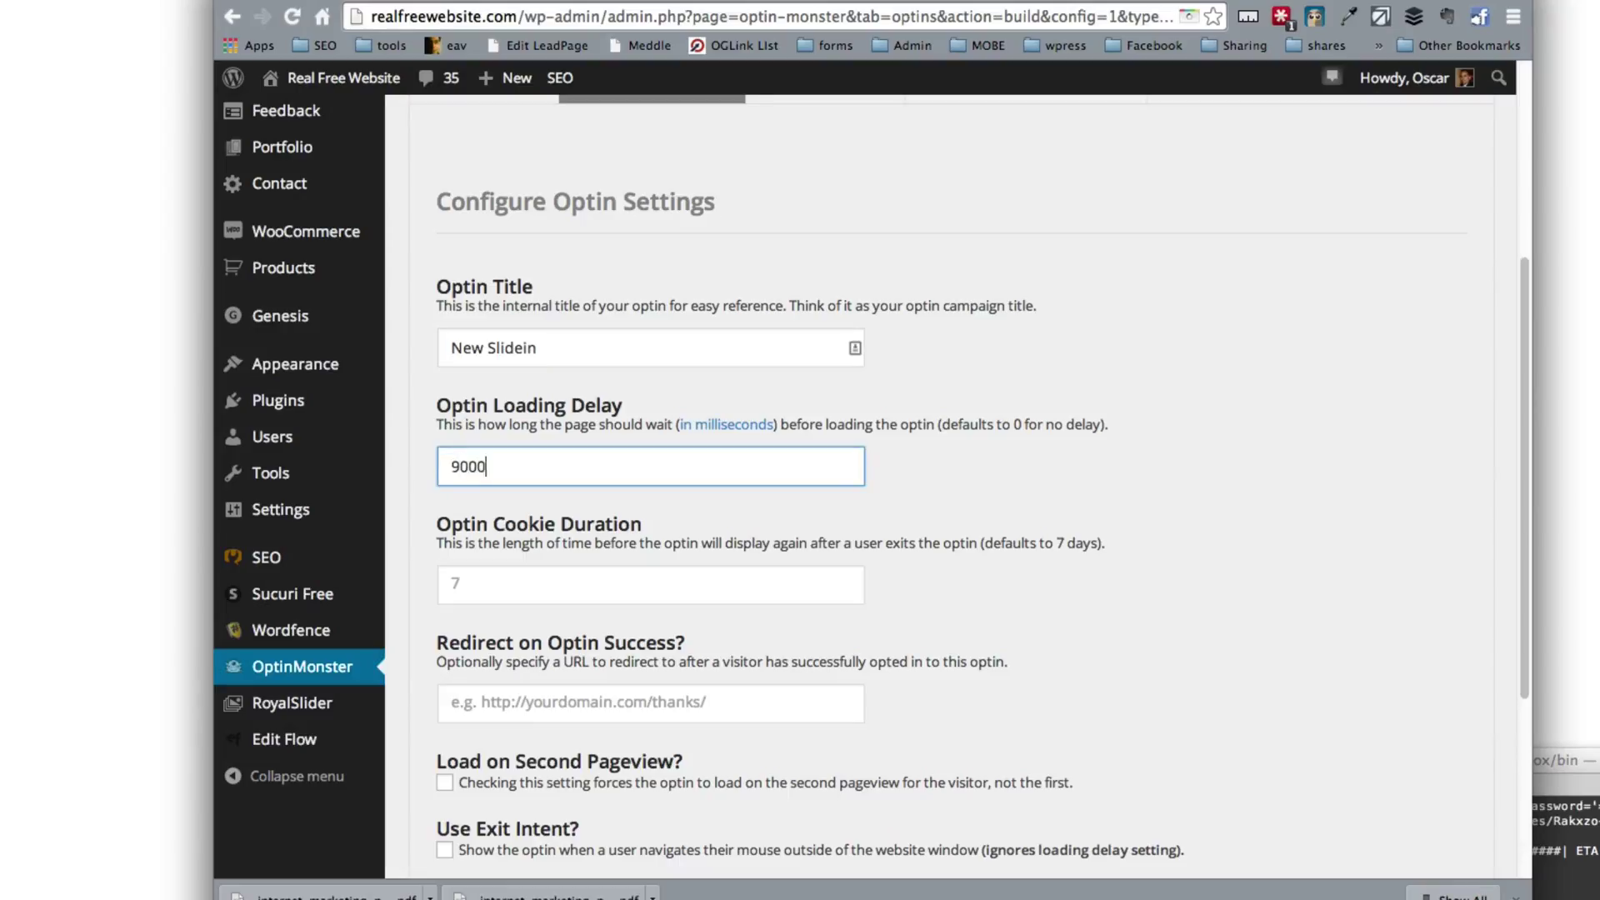
key("Tab")
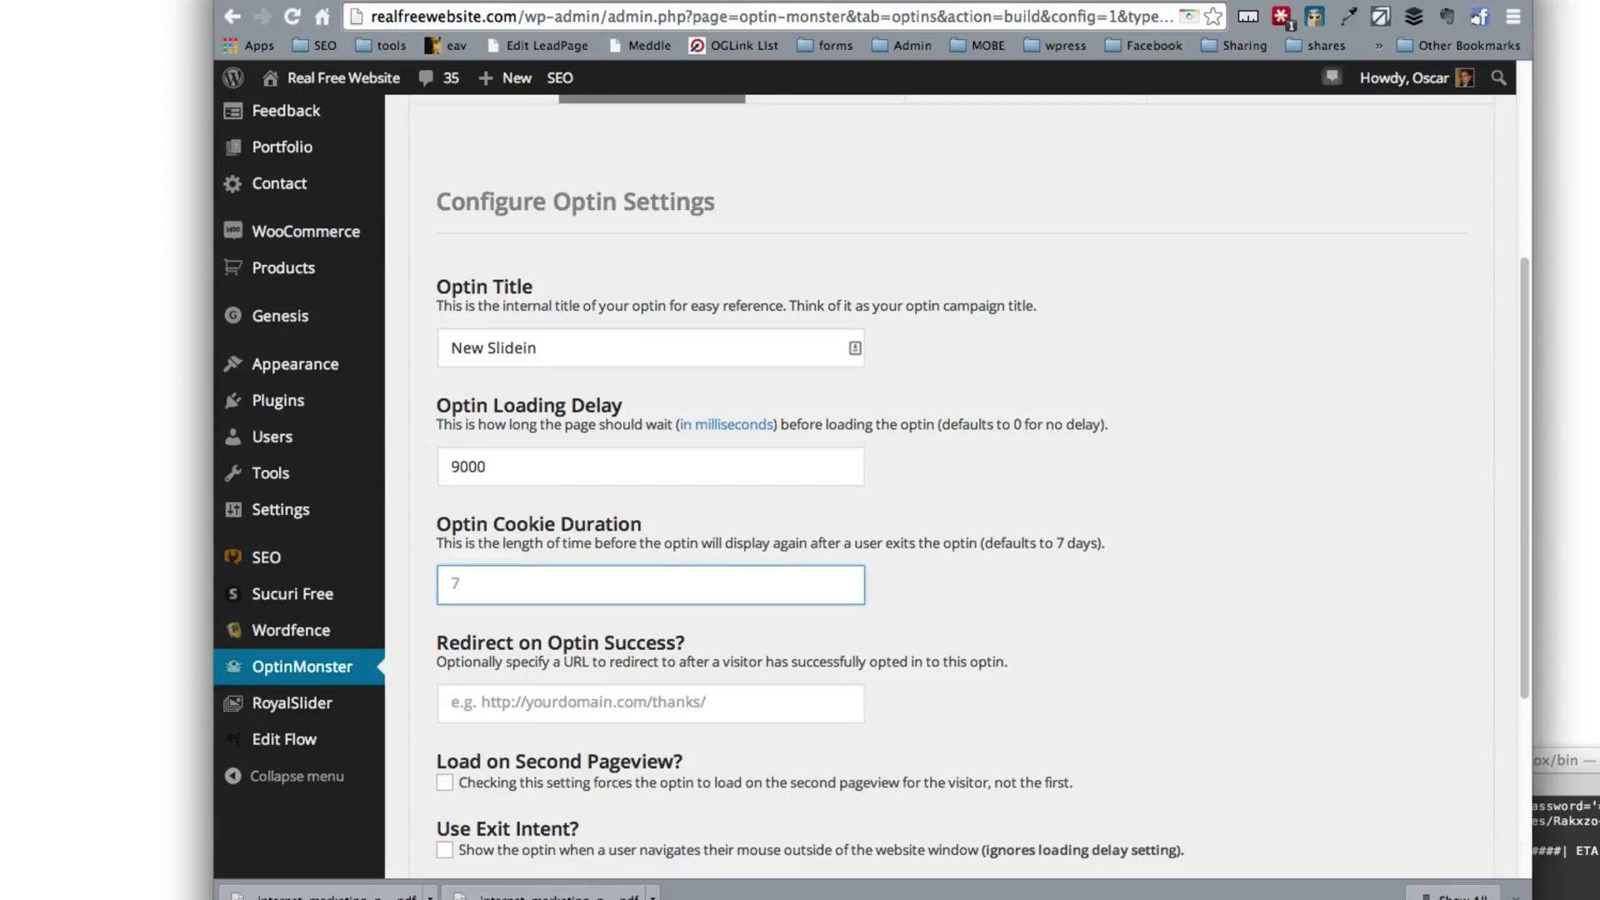
key("Tab")
type("http://realfreewebsite.com/thank-you")
key("Tab")
scroll(584, 466, "down", 5)
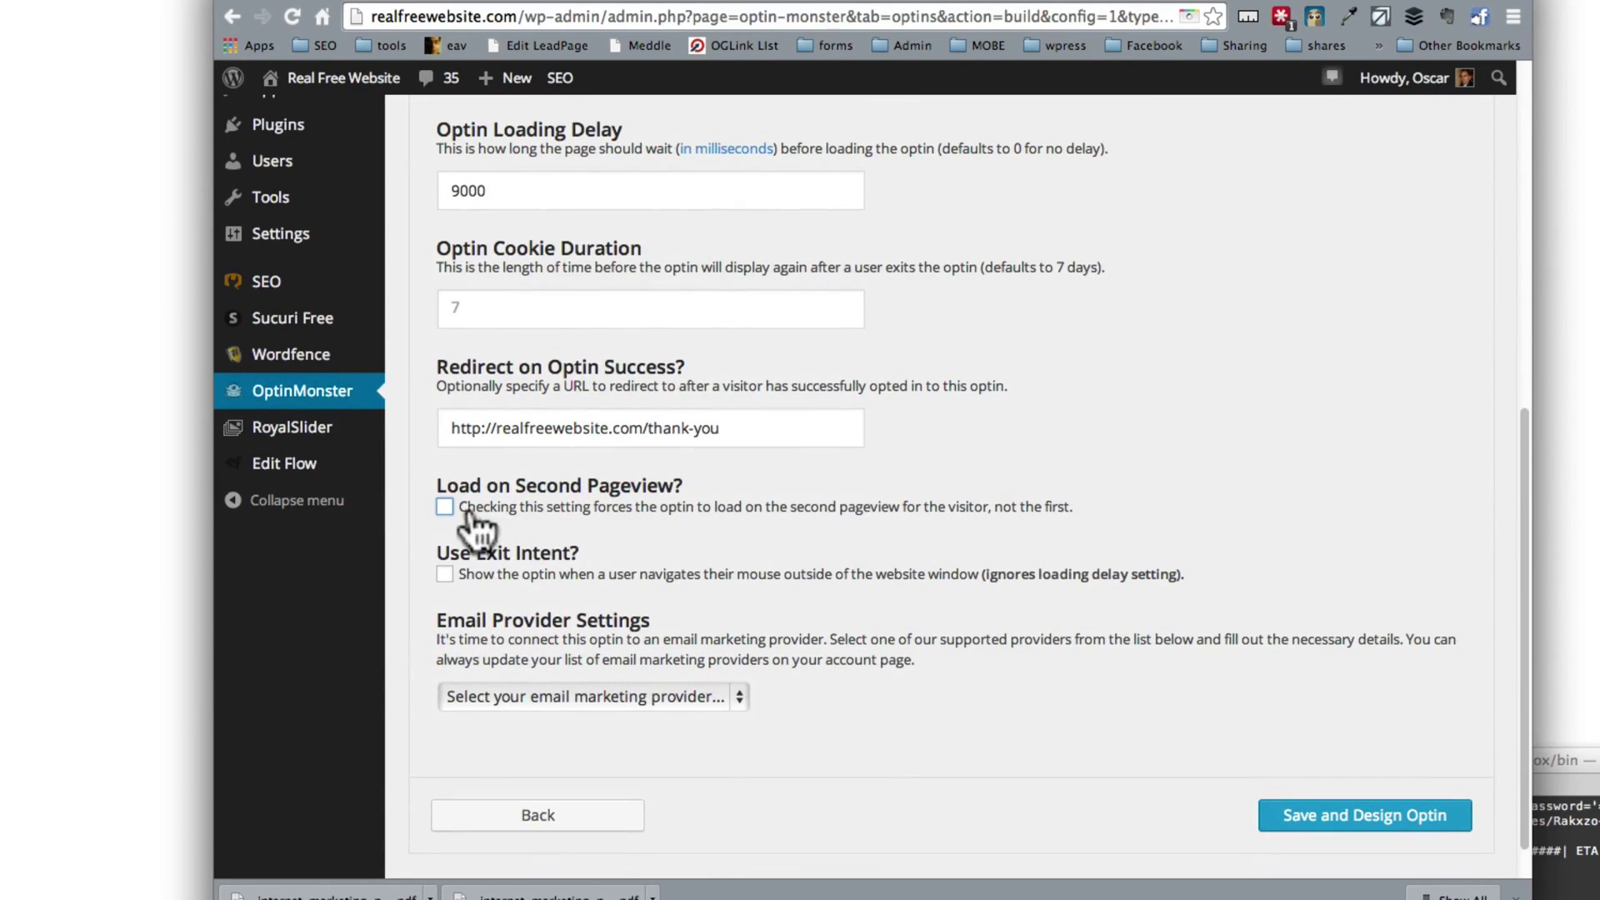
left_click(444, 507)
Step: Select AWeber as the email provider and choose the AWeber account
left_click(534, 690)
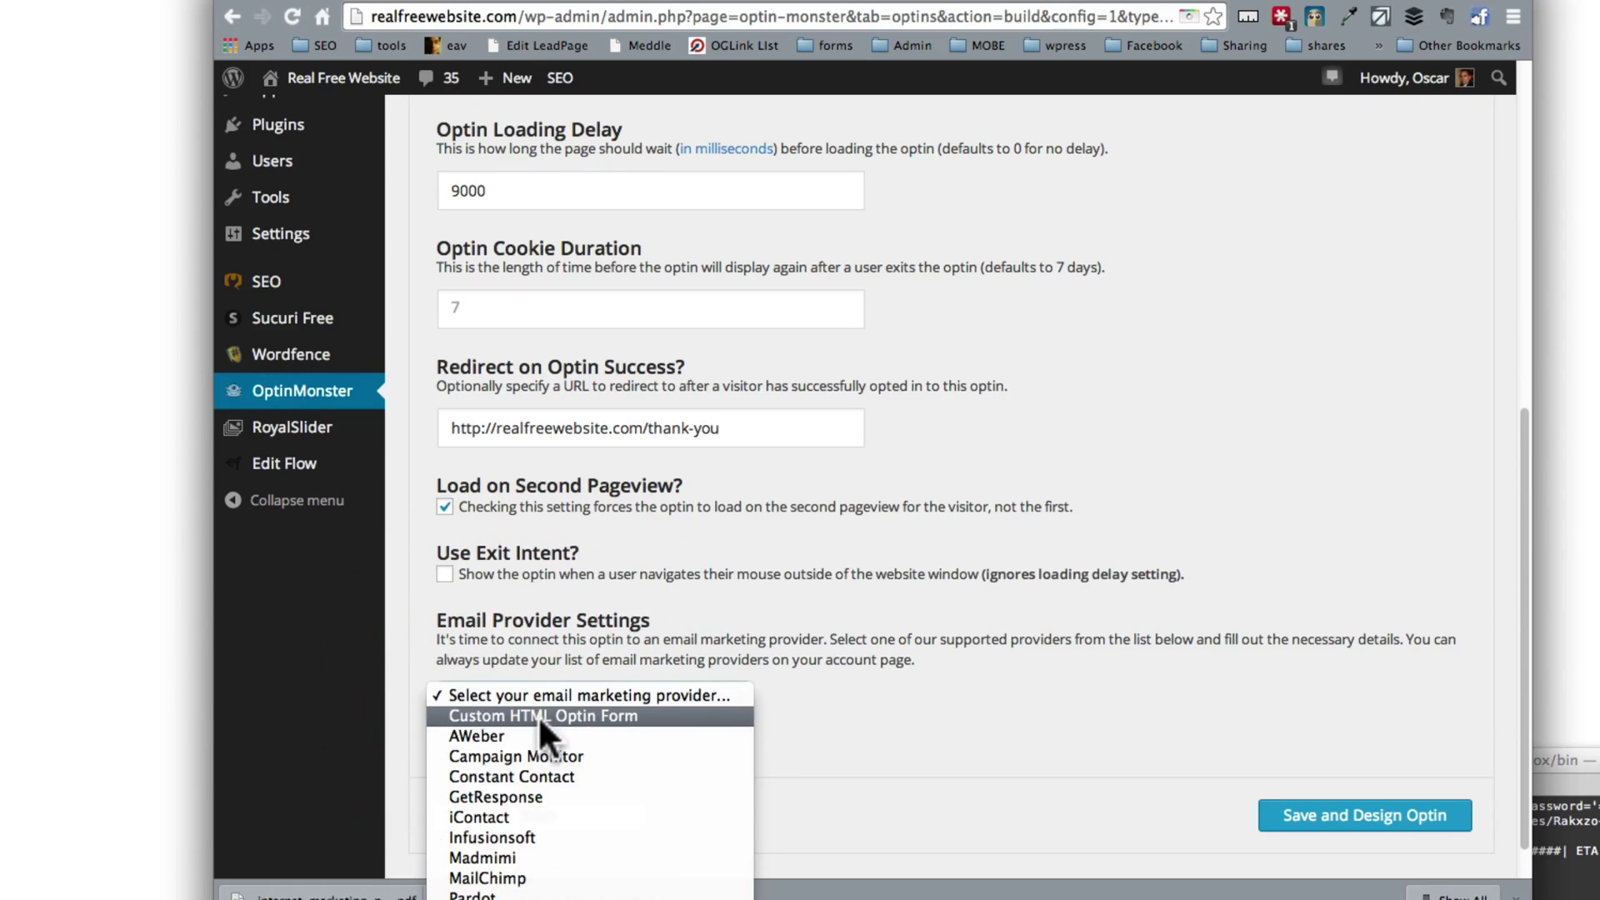
left_click(537, 736)
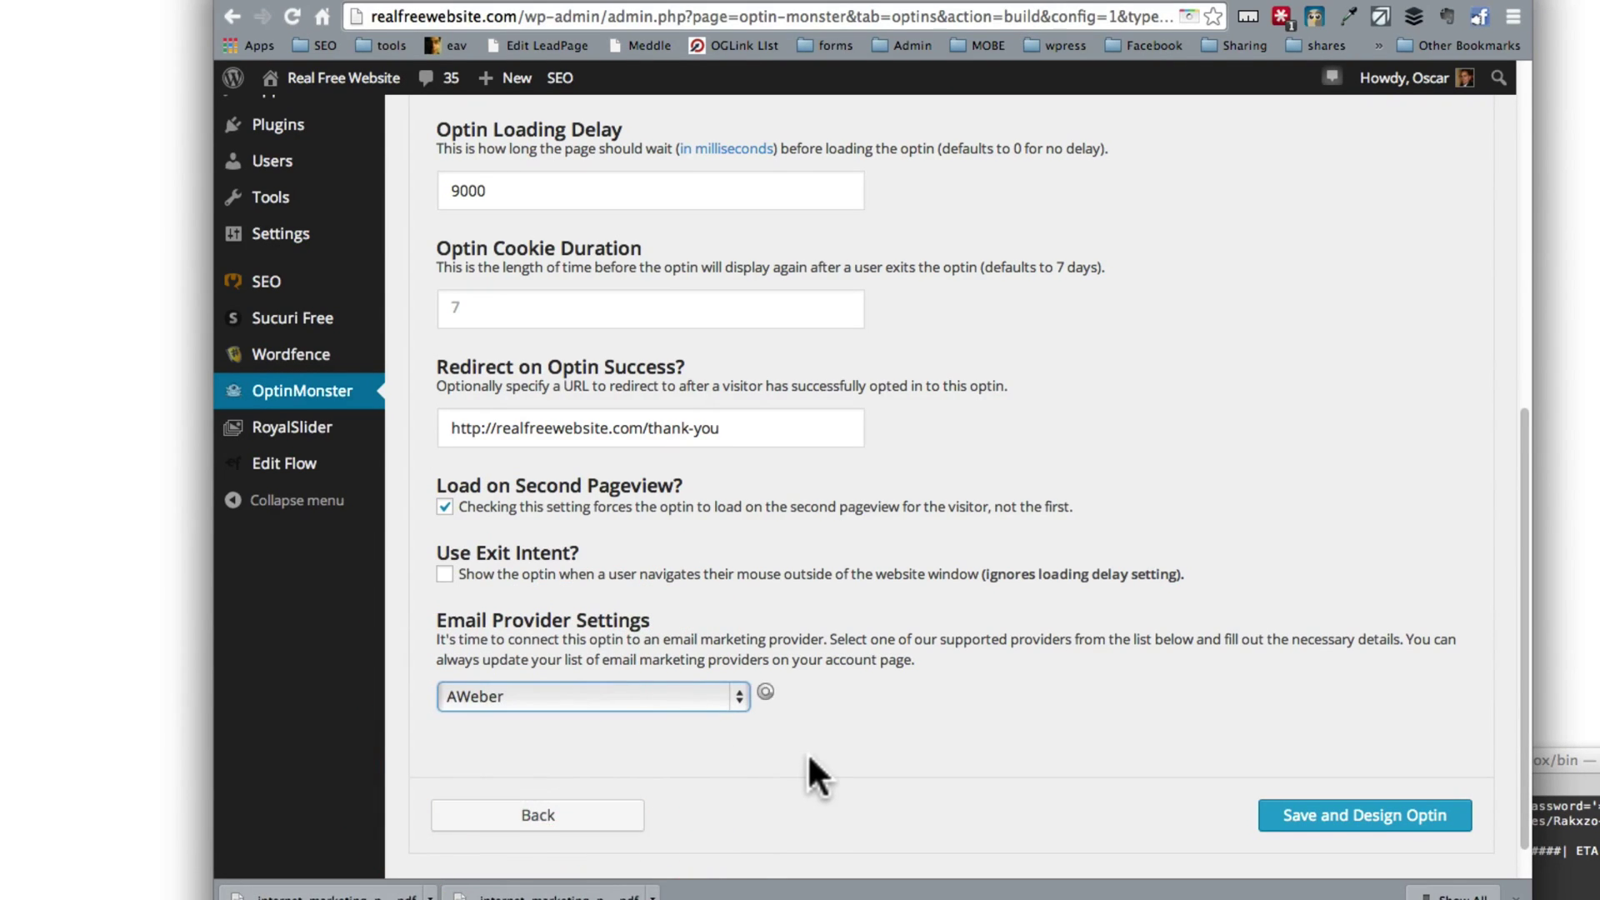
scroll(807, 752, "down", 2)
scroll(807, 751, "down", 1)
left_click(675, 695)
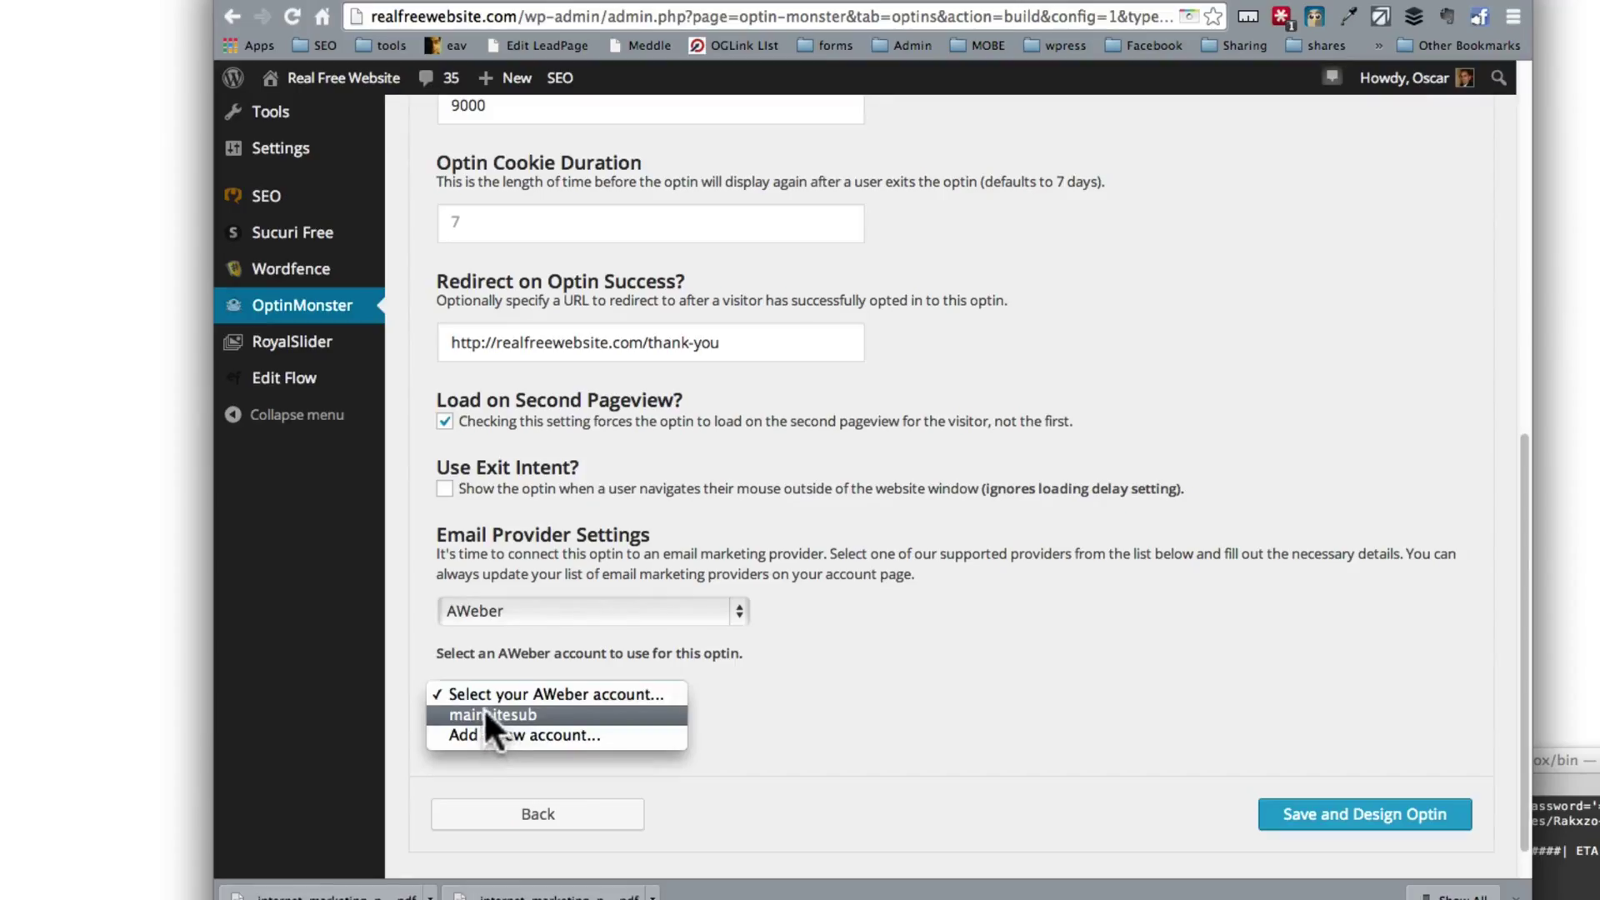
left_click(510, 715)
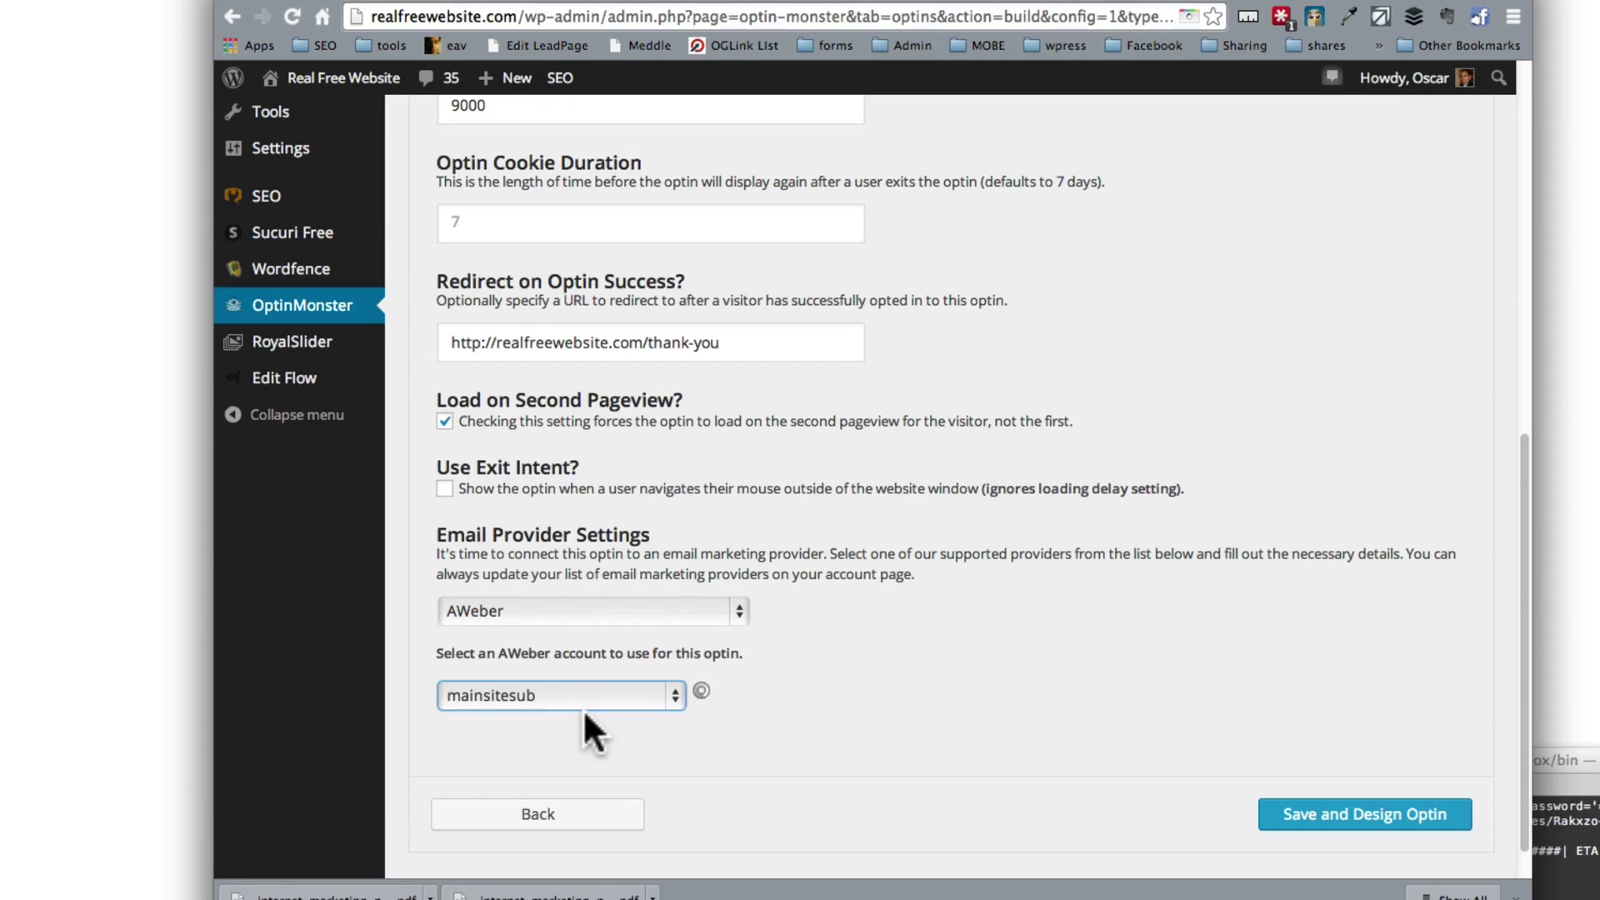
Step: Subscribe optins to the realfreewebsite list and save the optin for design
scroll(693, 719, "down", 1)
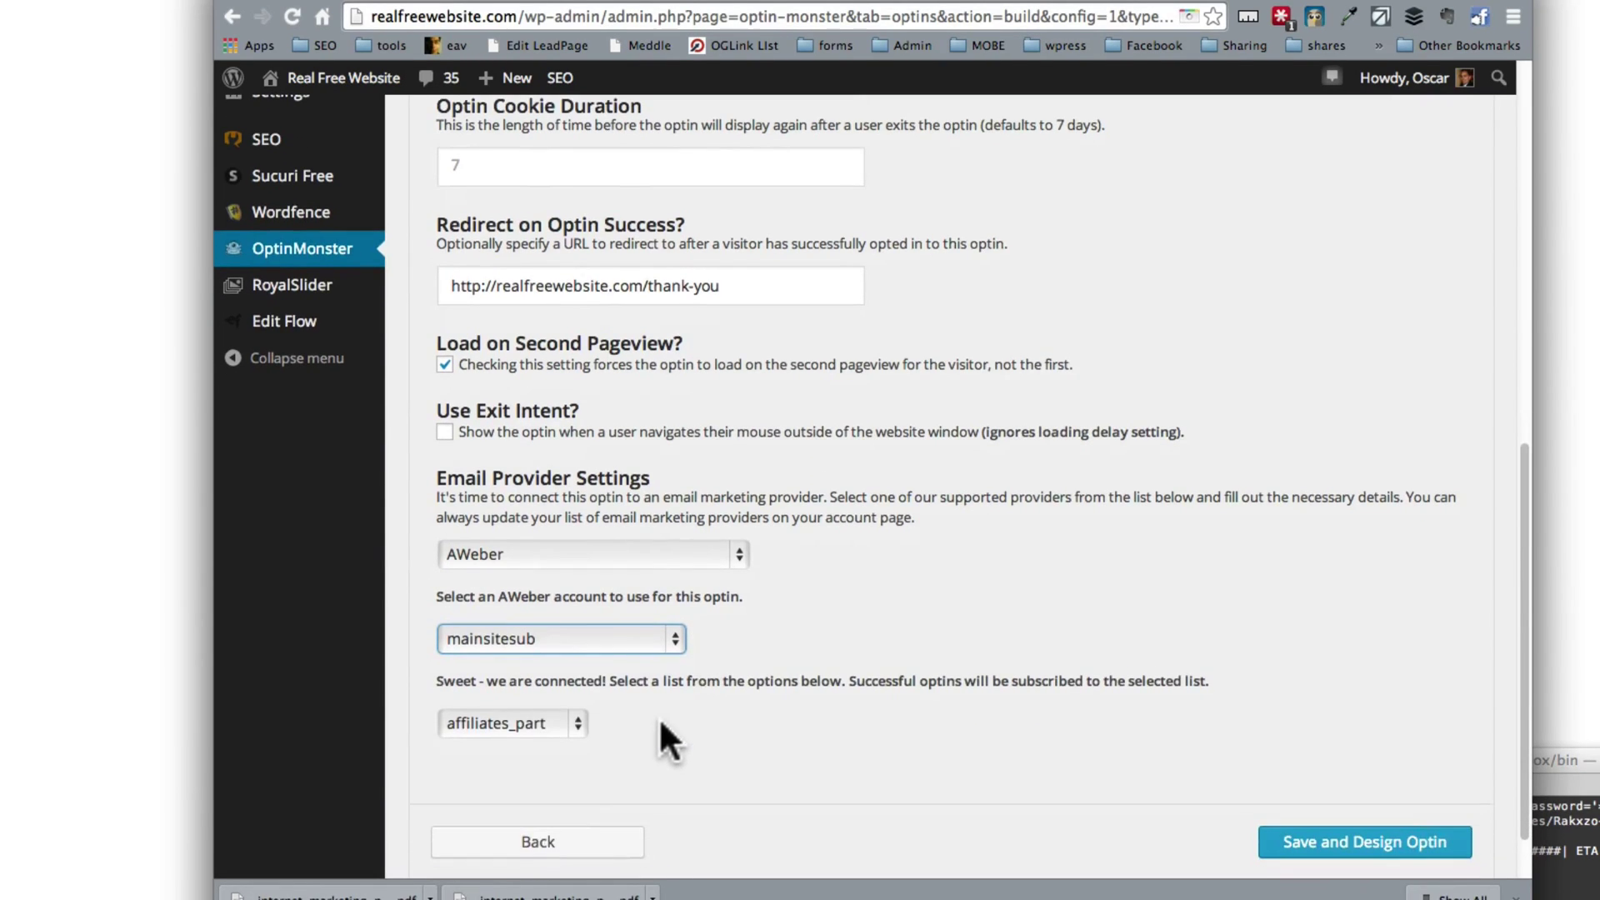
left_click(555, 718)
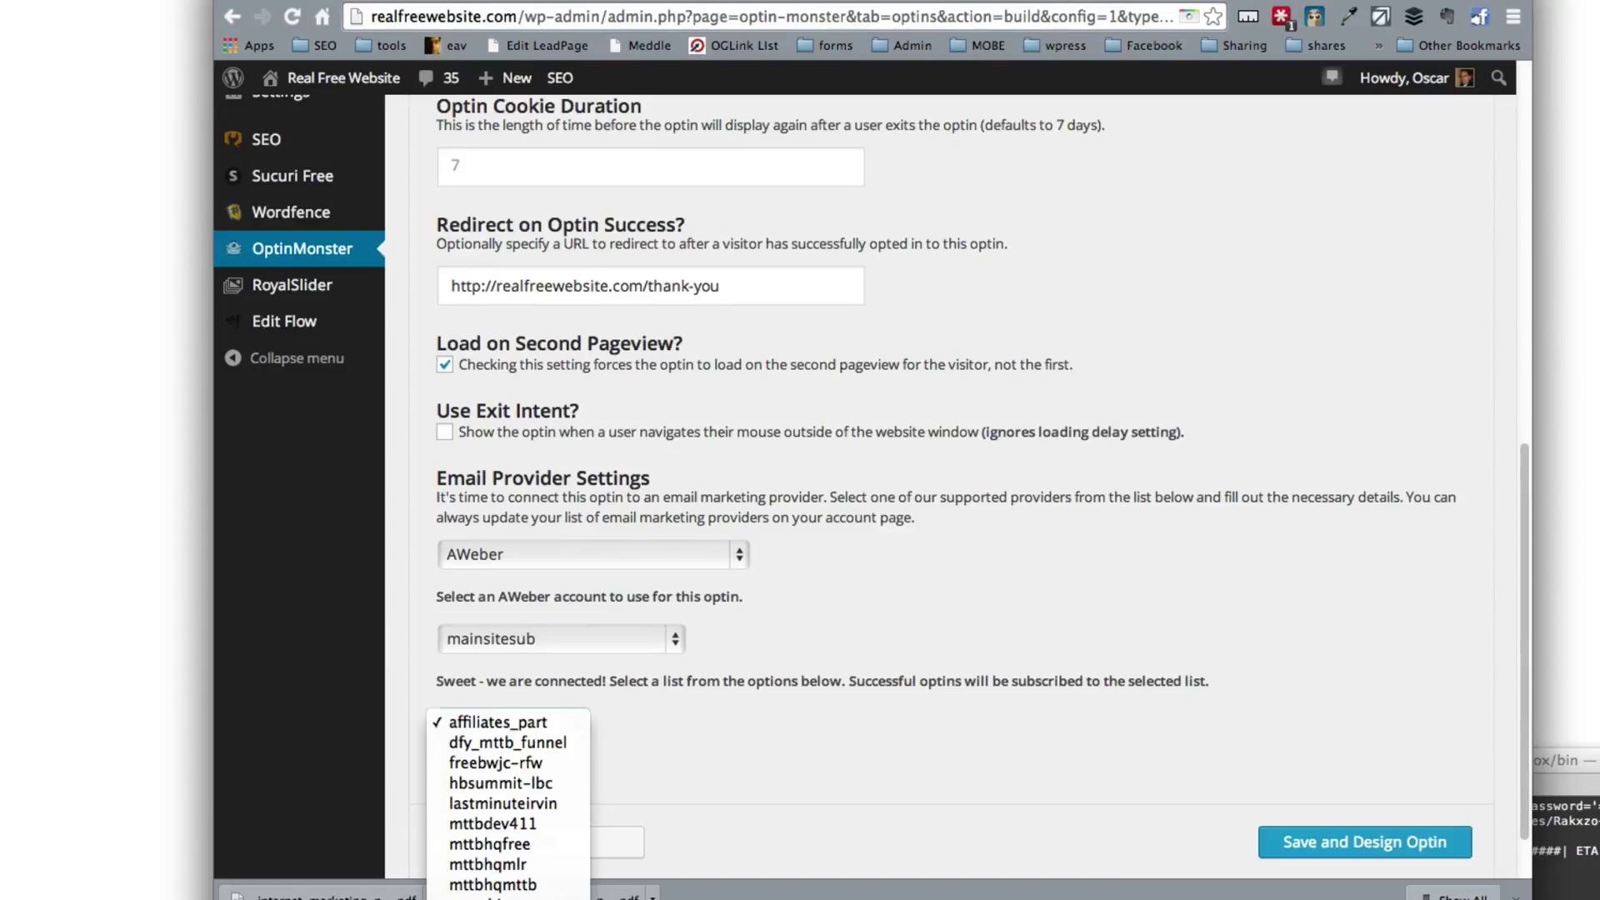
left_click(508, 891)
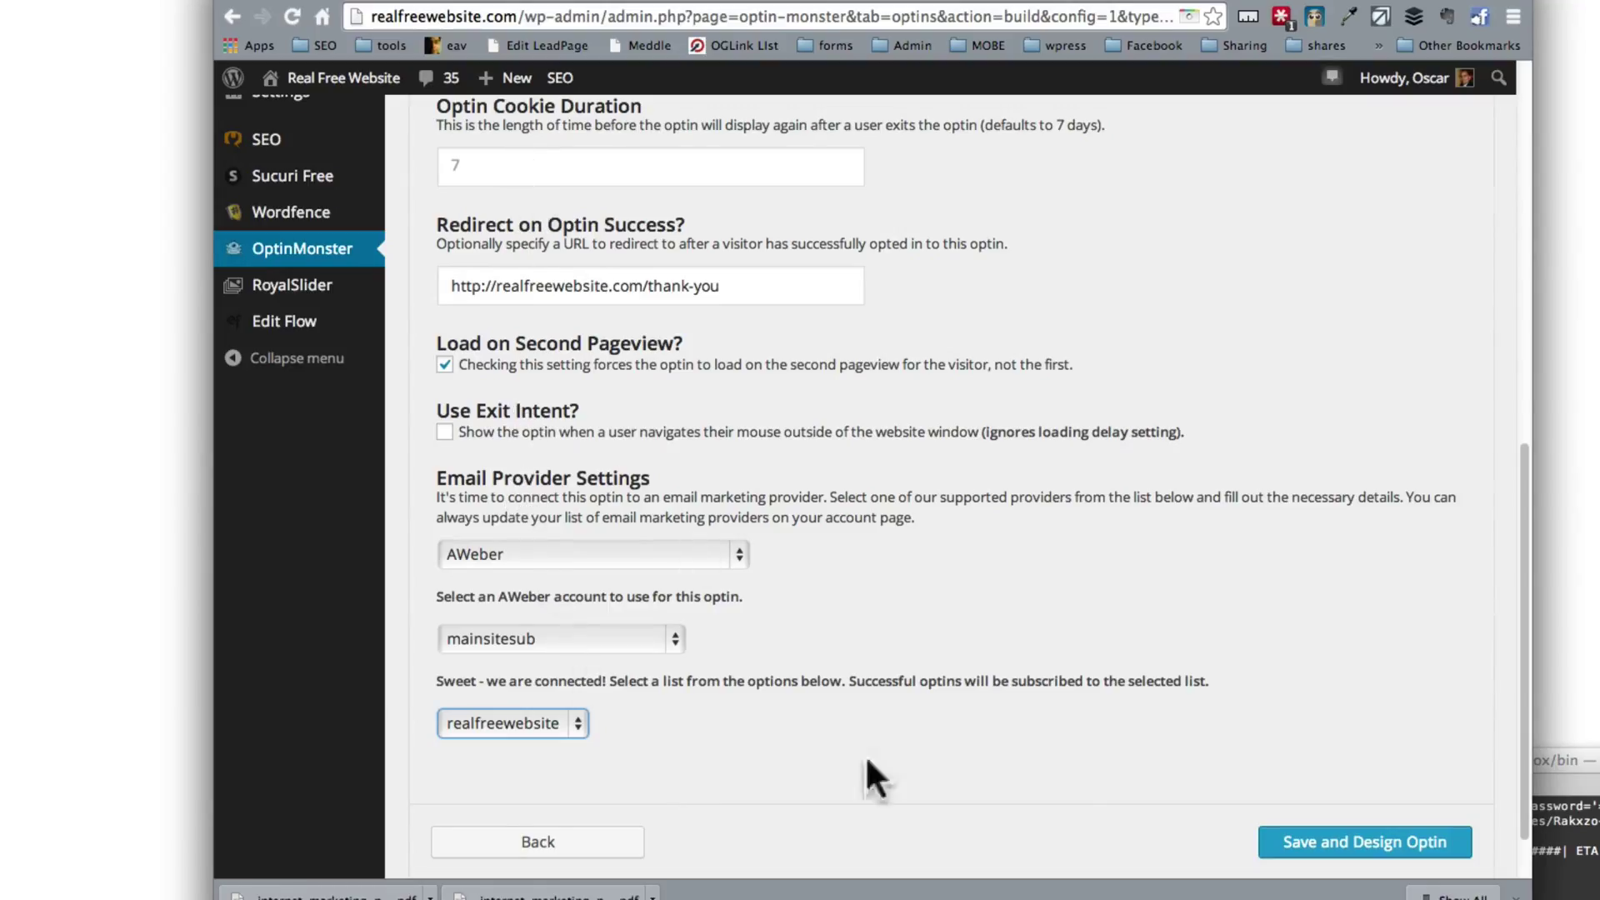
left_click(1342, 840)
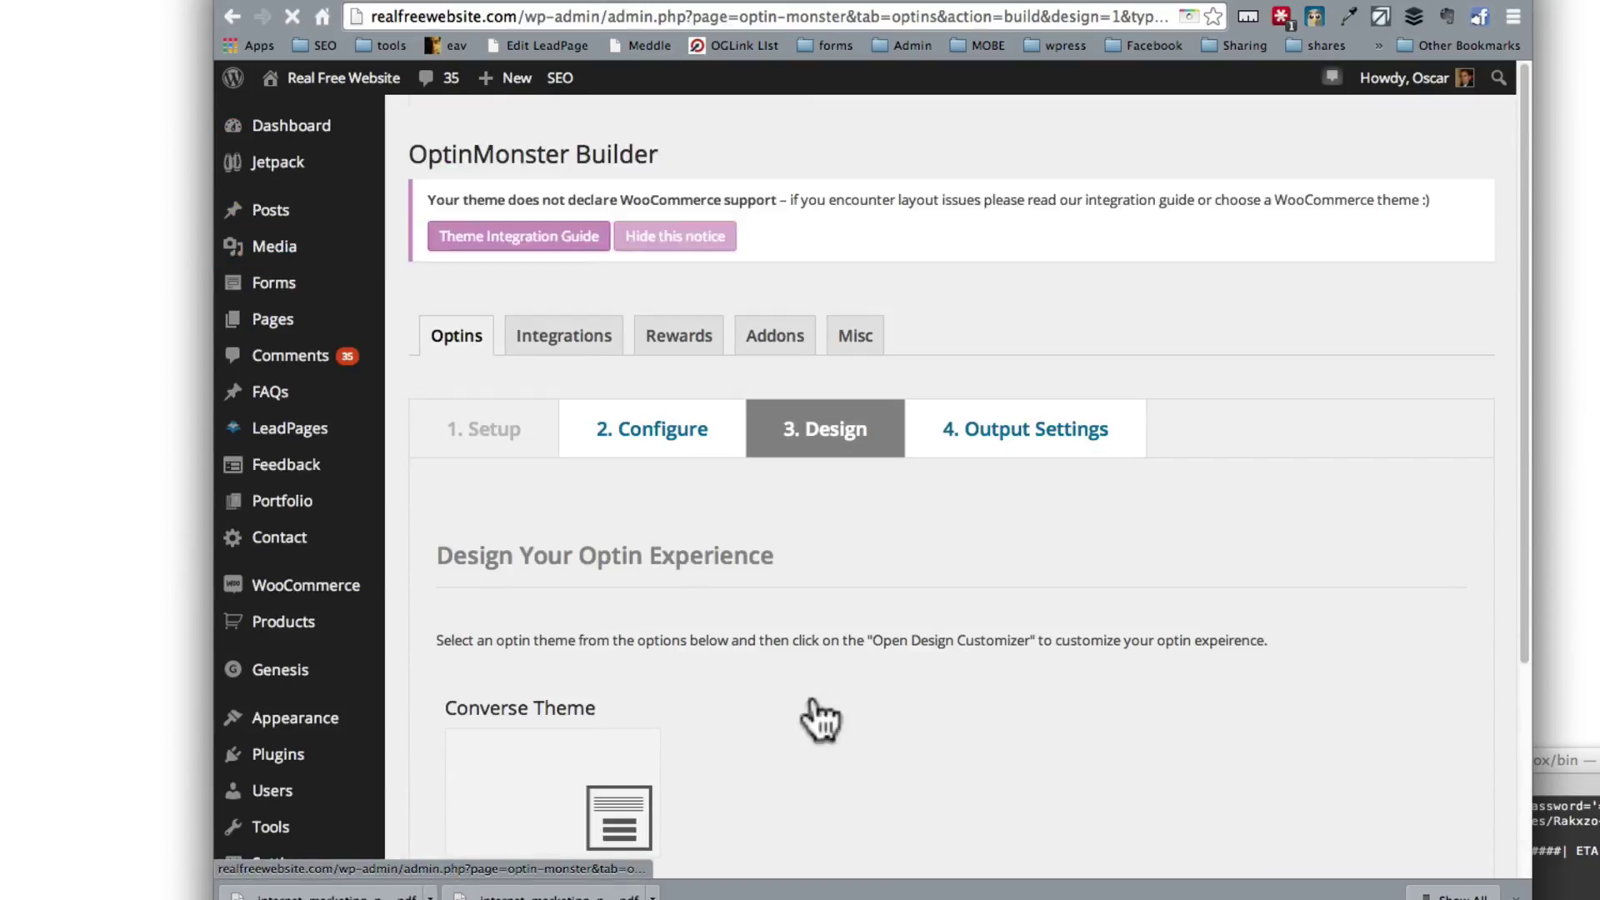
Step: Apply the Converse Theme and open its design customizer with a full-size preview
scroll(784, 704, "down", 3)
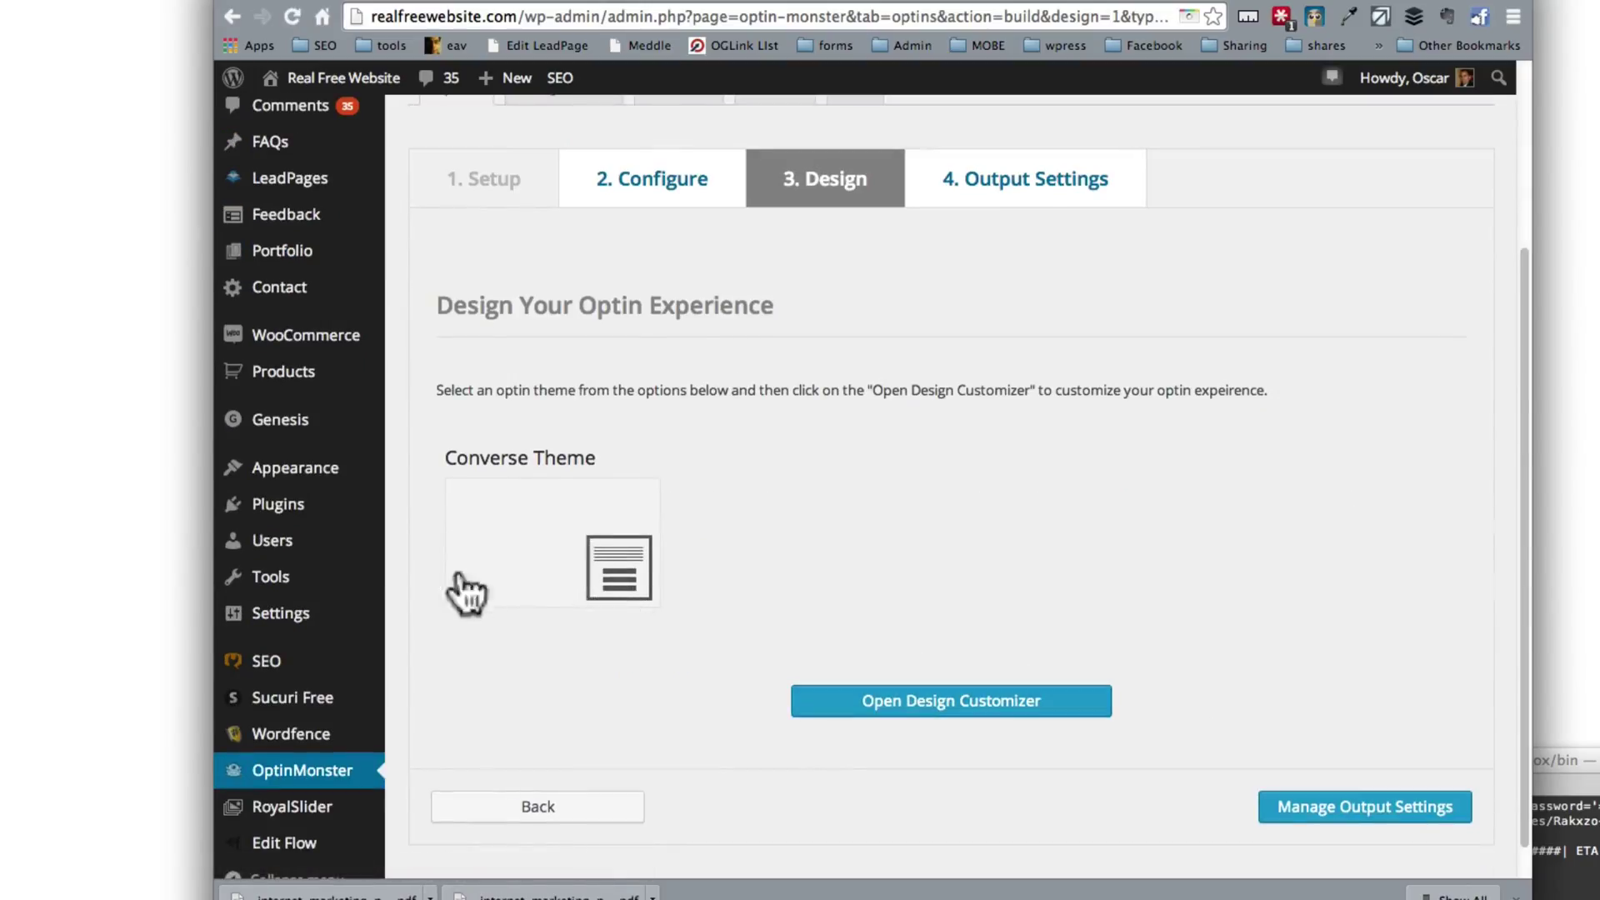
left_click(529, 583)
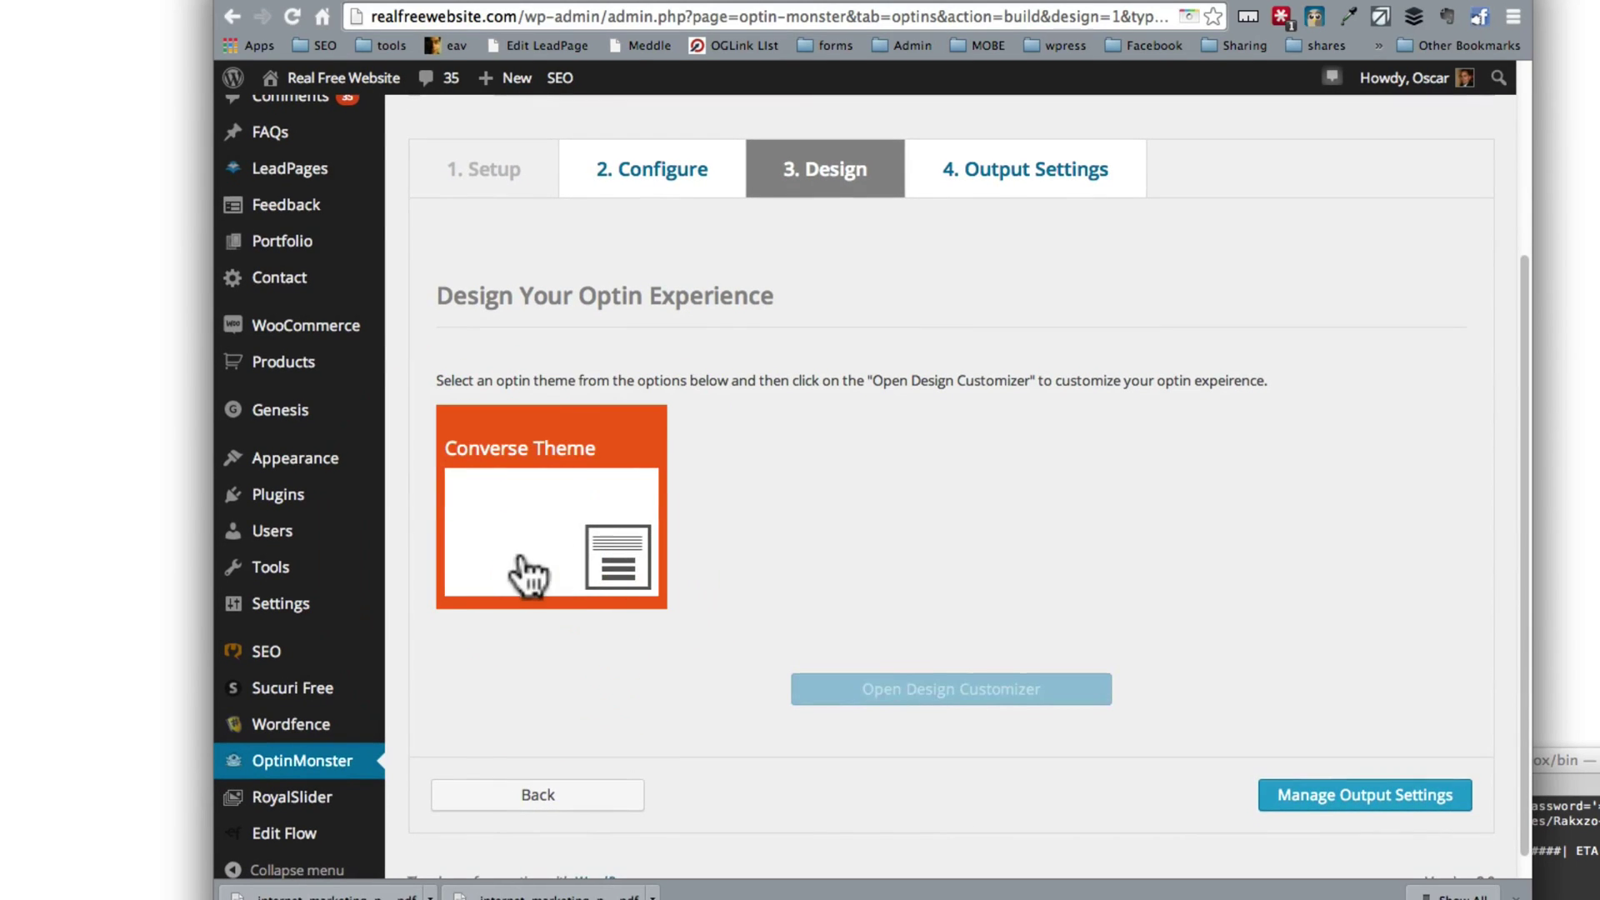
left_click(914, 692)
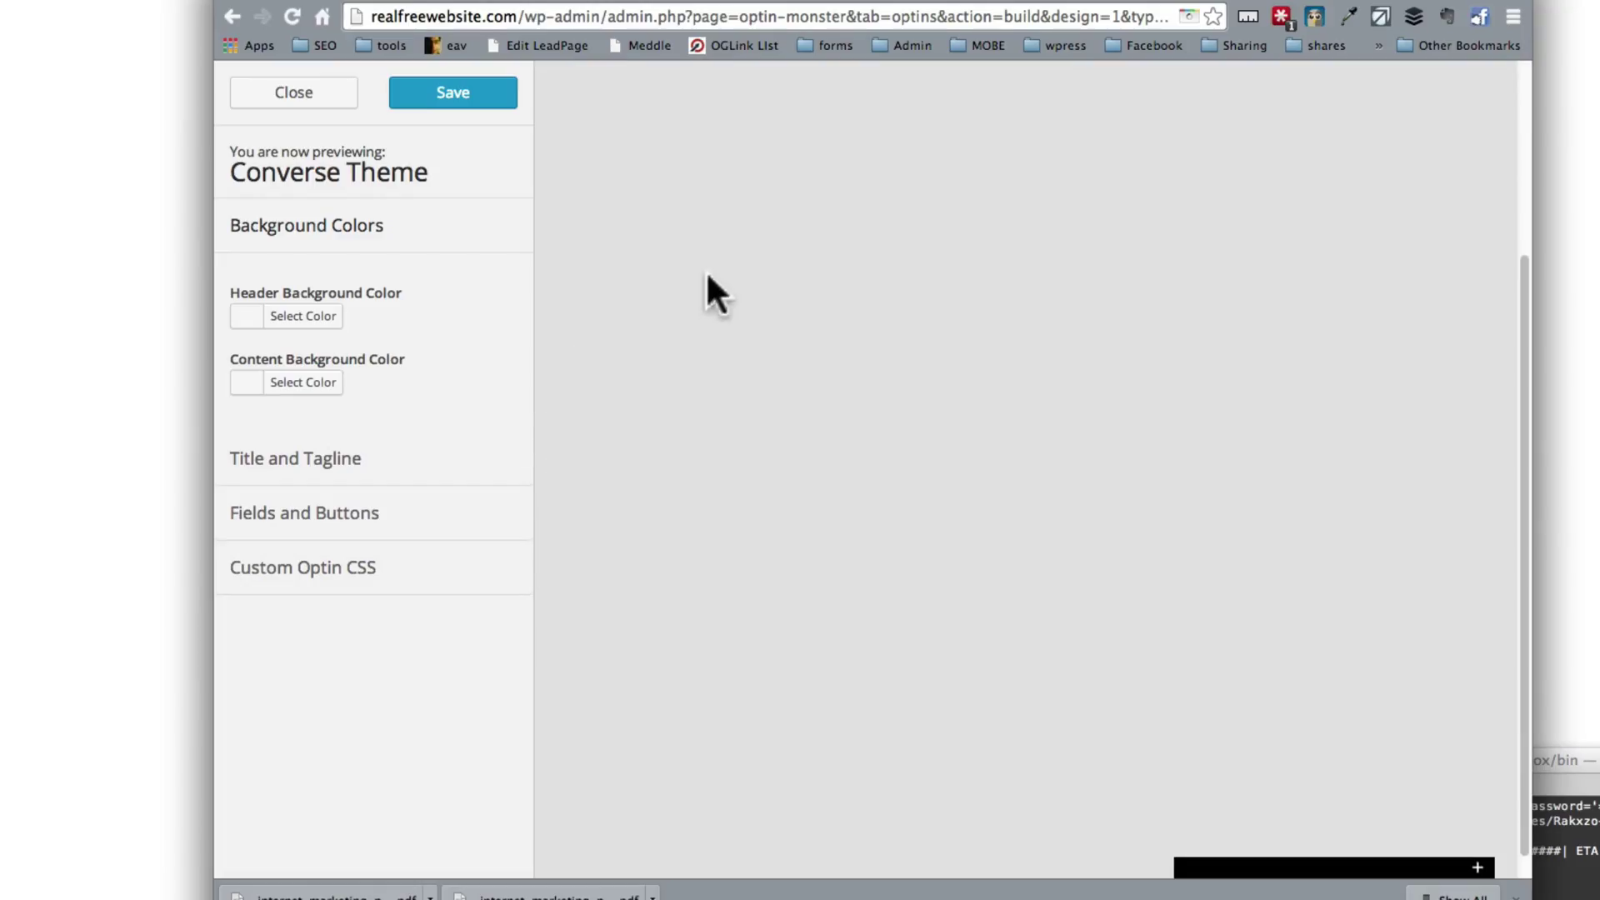
left_click(354, 229)
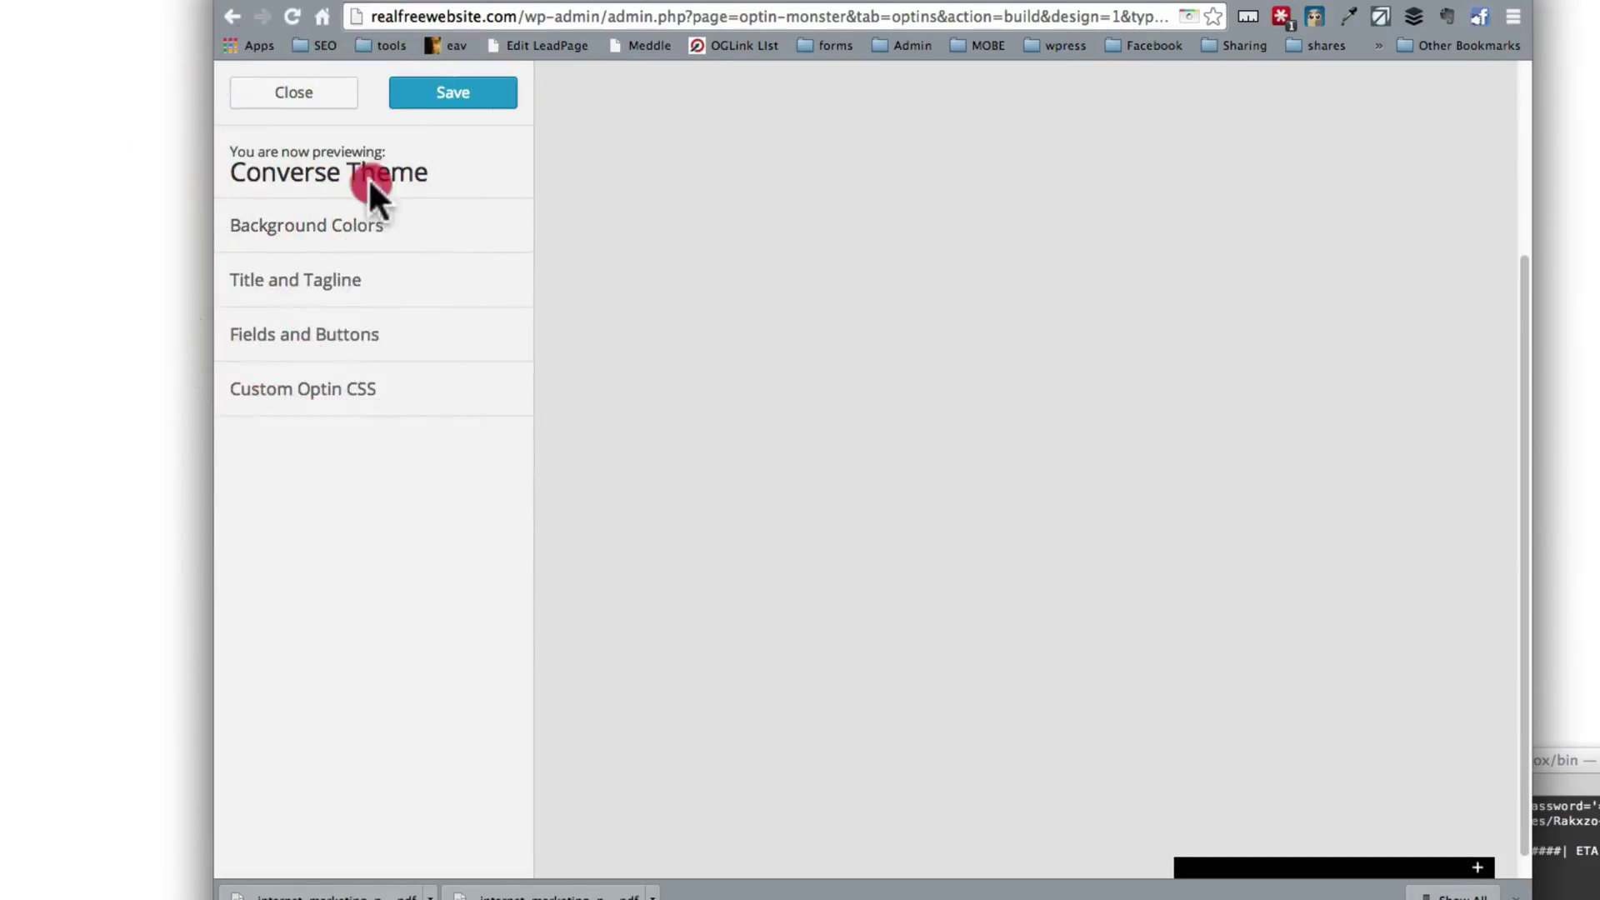
left_click(354, 232)
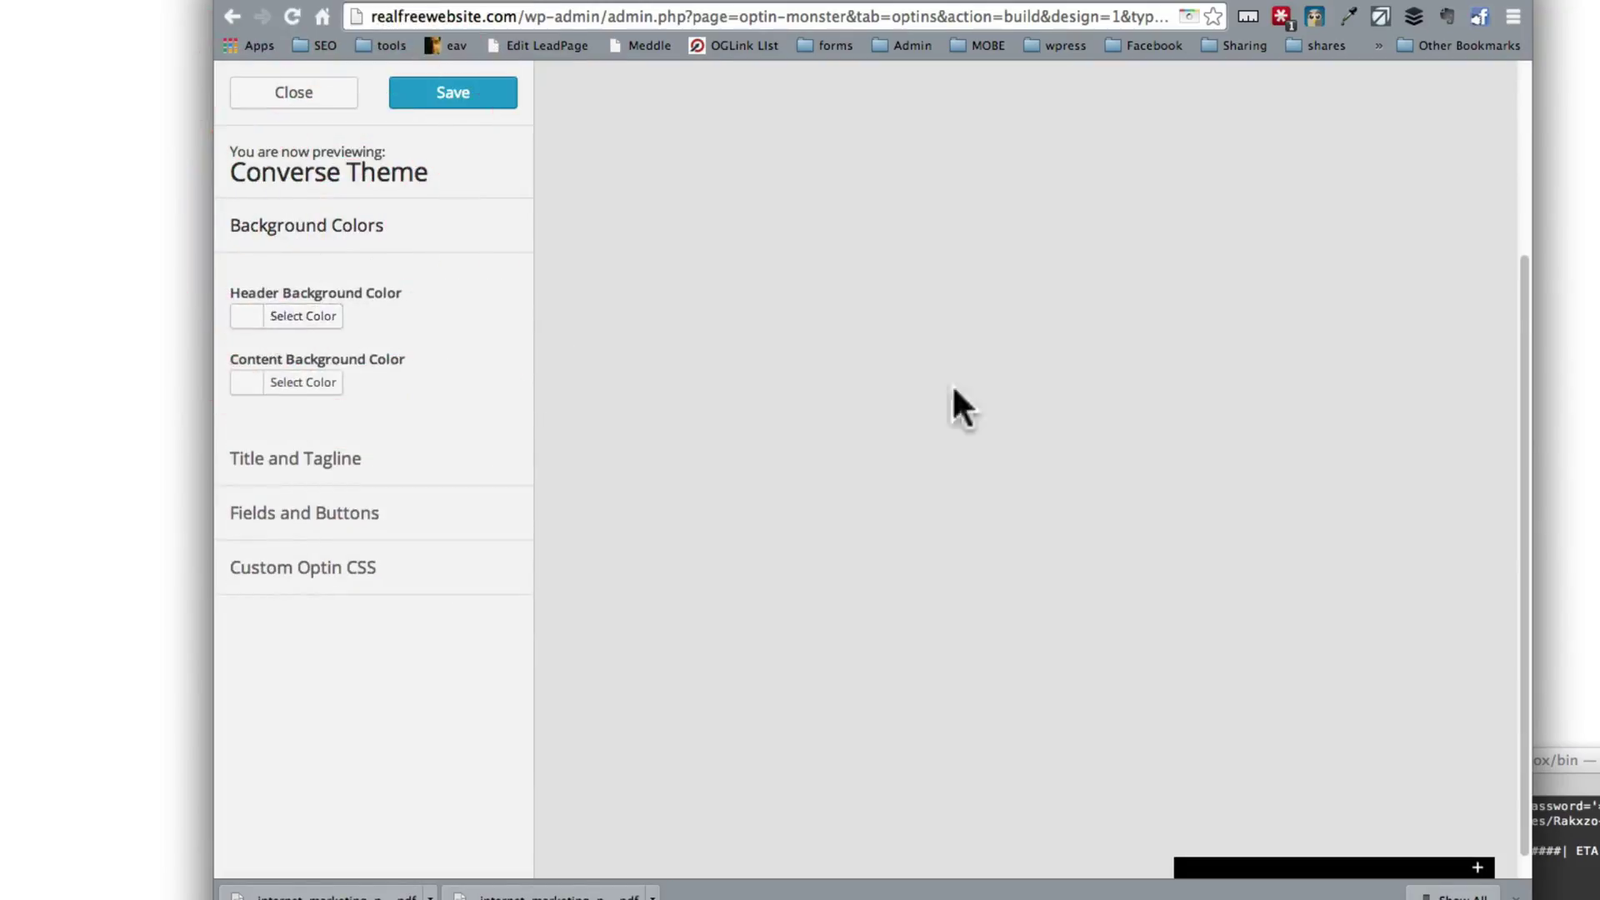
left_click(1334, 868)
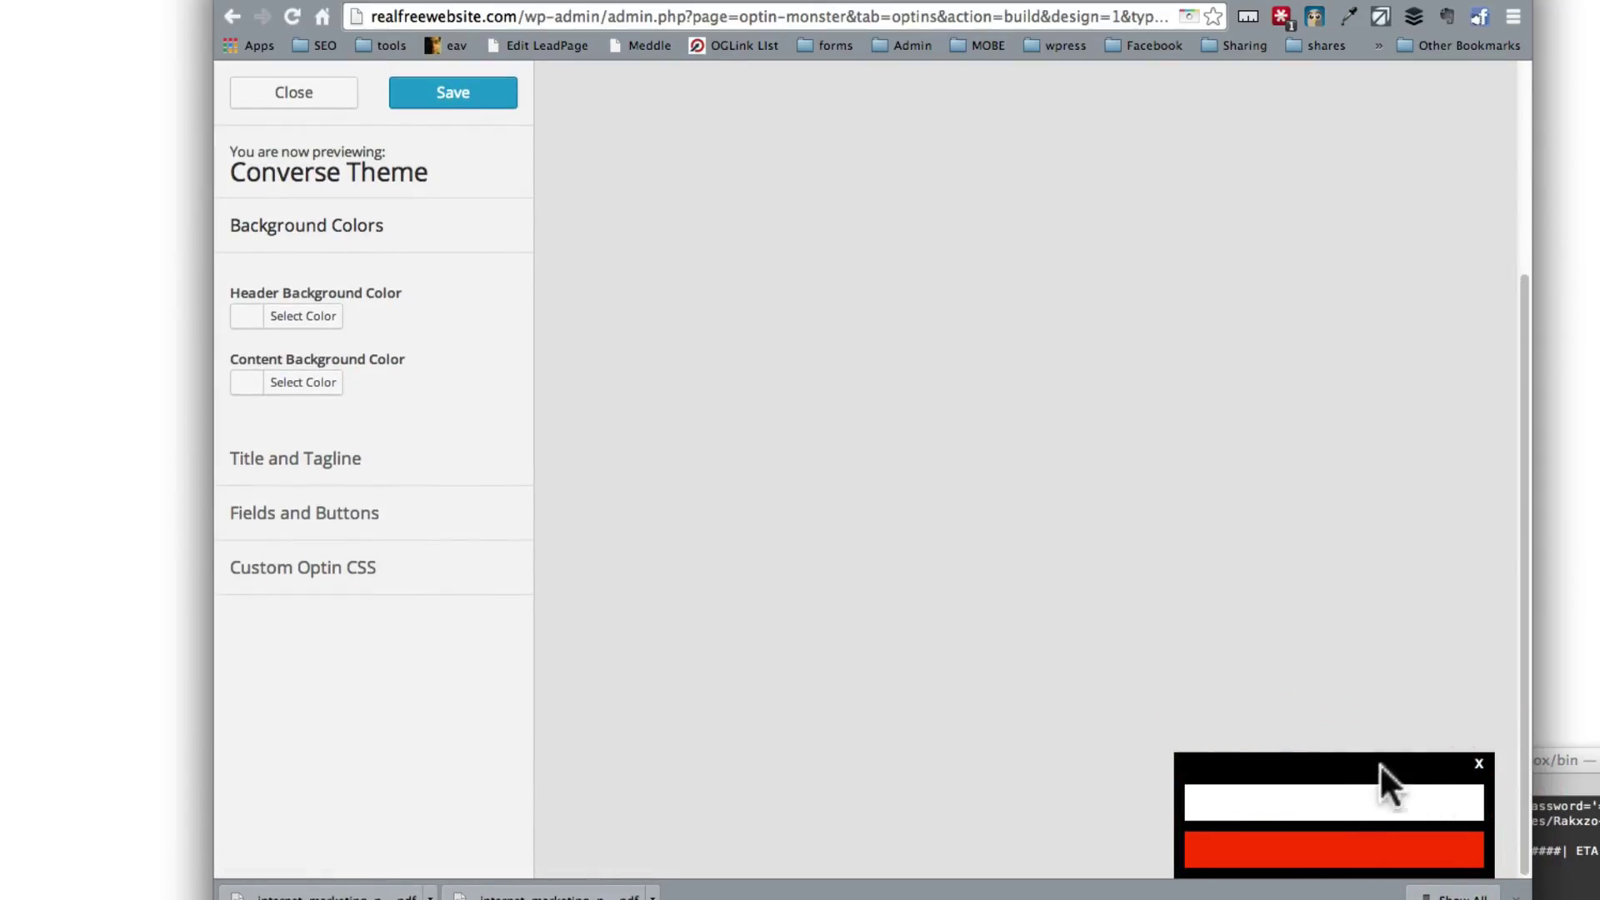
Step: Set an orange-brown header background and a light grey content background
left_click(298, 316)
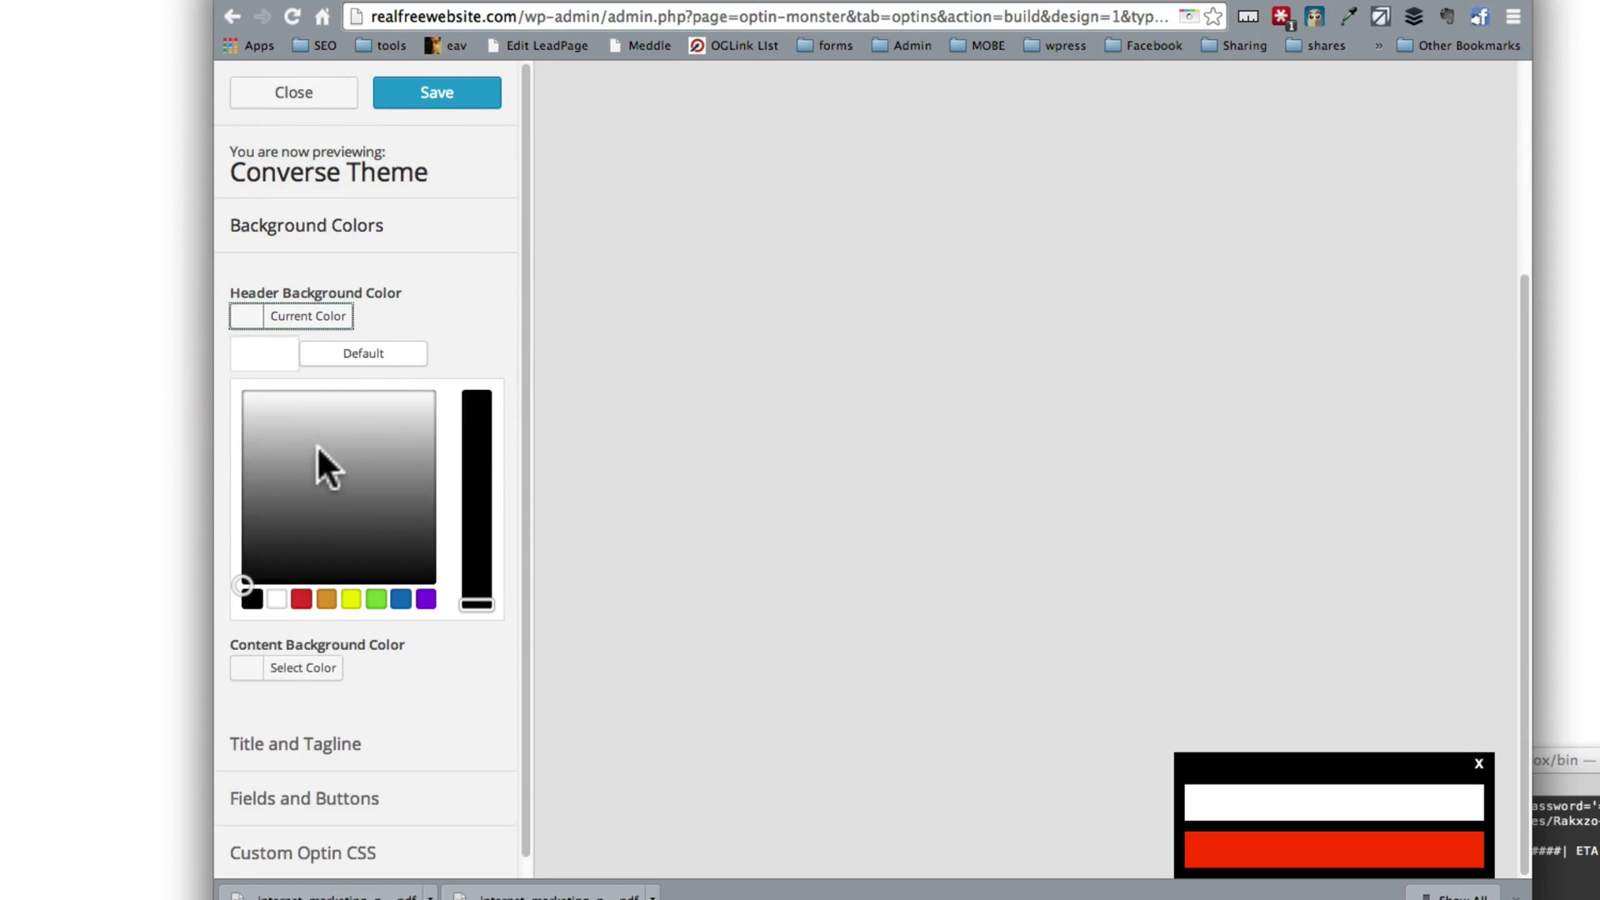
left_click_drag(325, 467, 320, 433)
left_click(327, 599)
left_click_drag(337, 524, 261, 440)
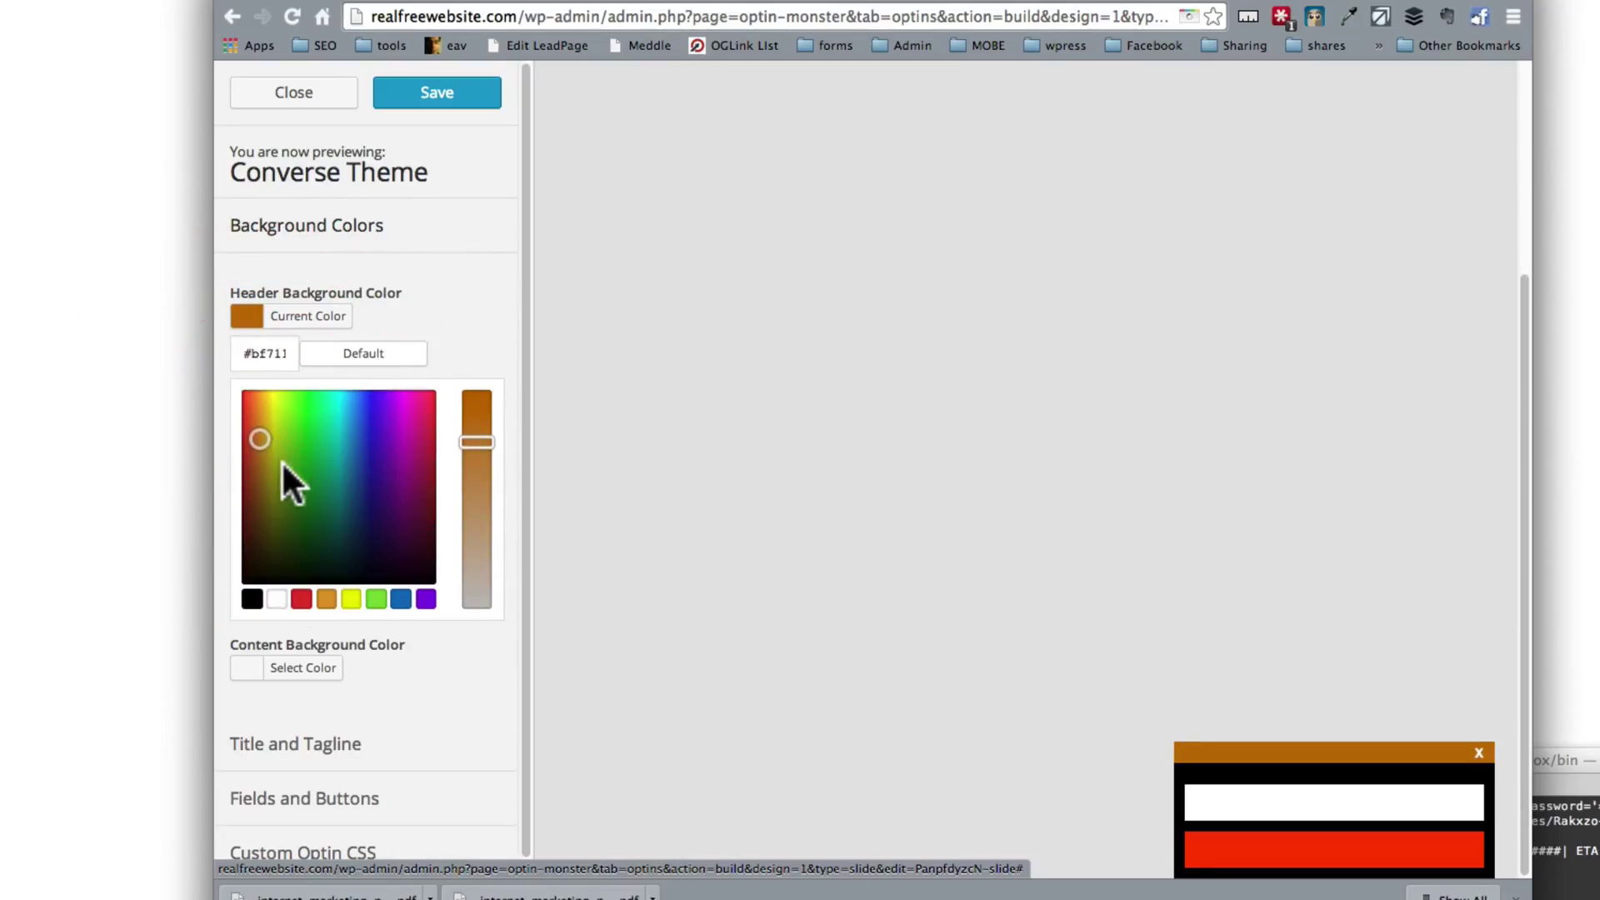
left_click(297, 670)
scroll(322, 689, "down", 3)
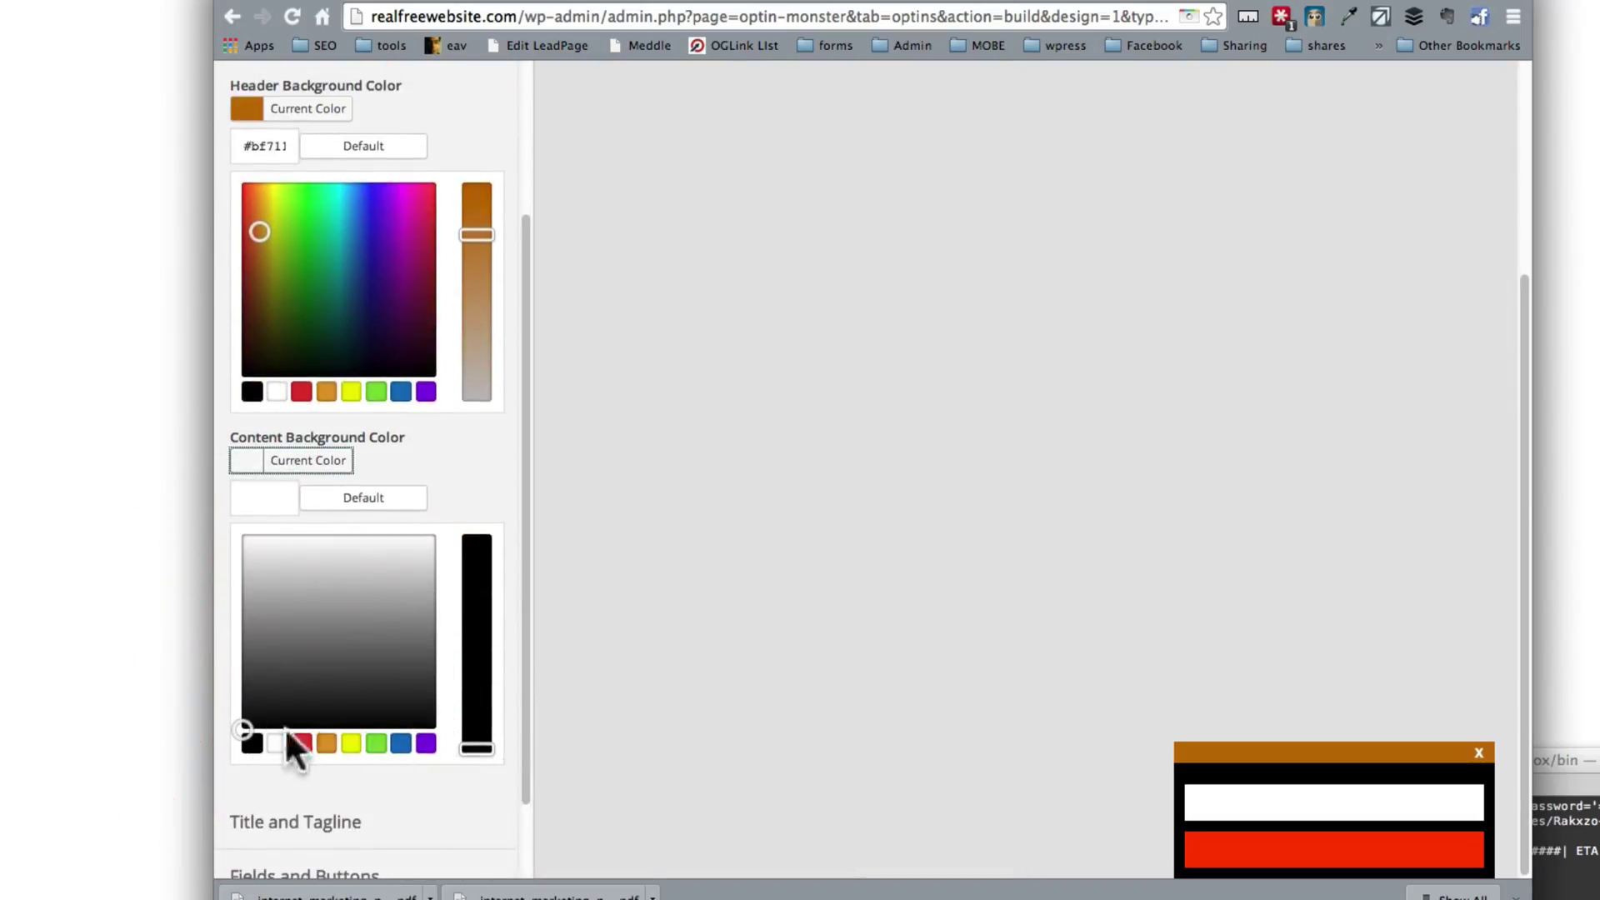
mouse_move(247, 727)
left_mouse_down()
mouse_move(267, 511)
mouse_move(253, 511)
mouse_move(242, 567)
left_mouse_up()
scroll(394, 678, "down", 2)
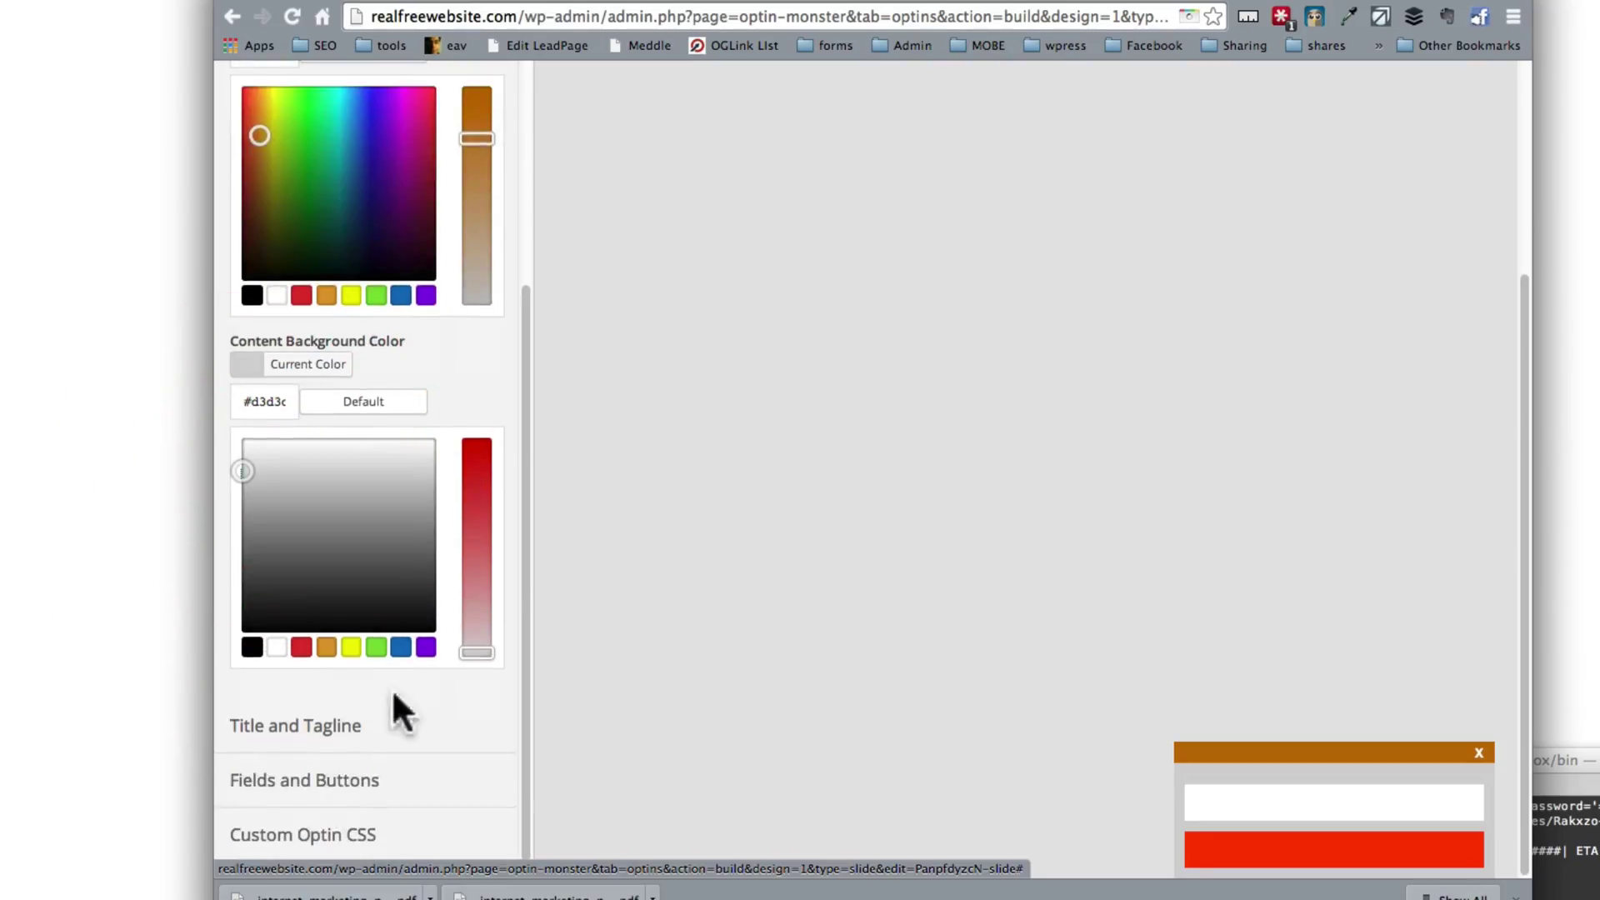
Step: In the title and tagline settings, enter 'Subscribe' as a trial open title
left_click(311, 744)
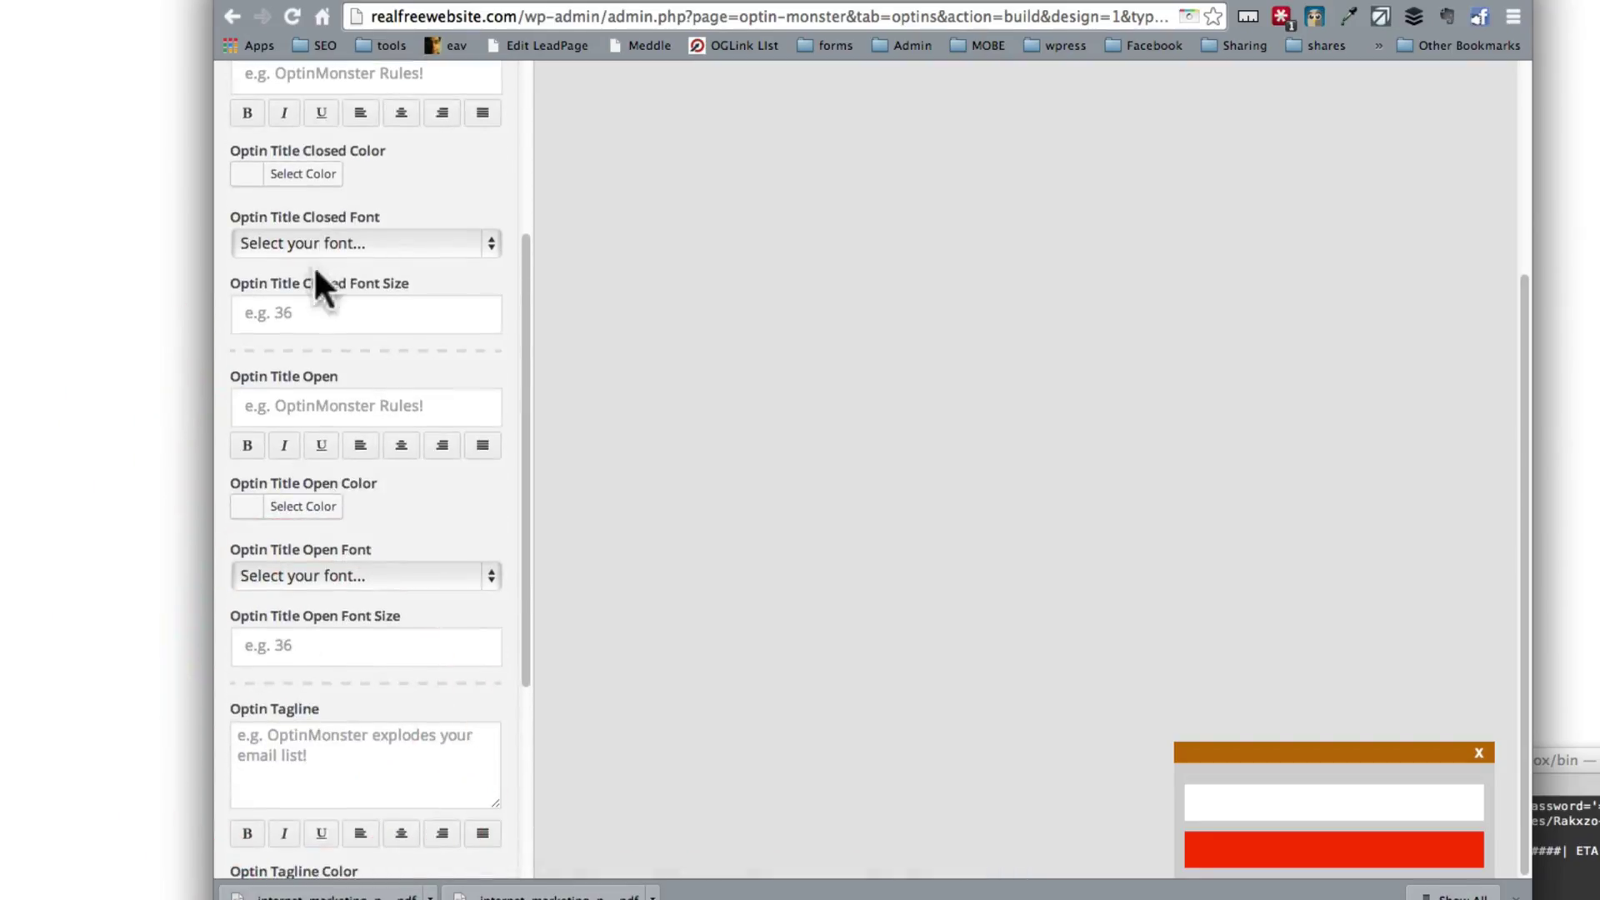
left_click(359, 310)
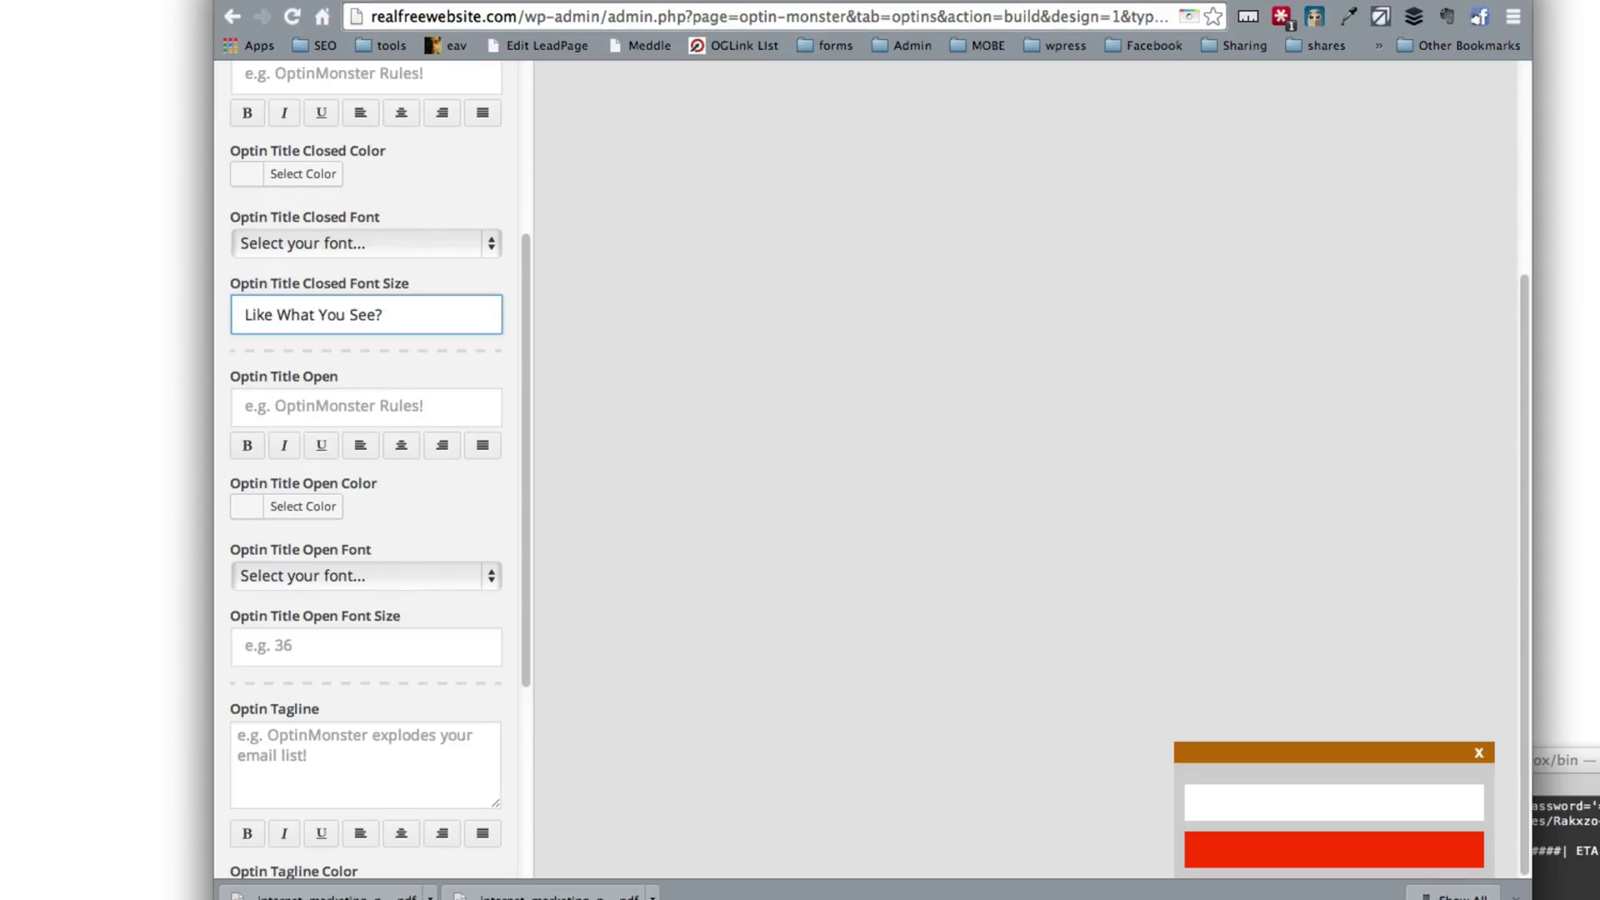
key("Tab")
type("Su")
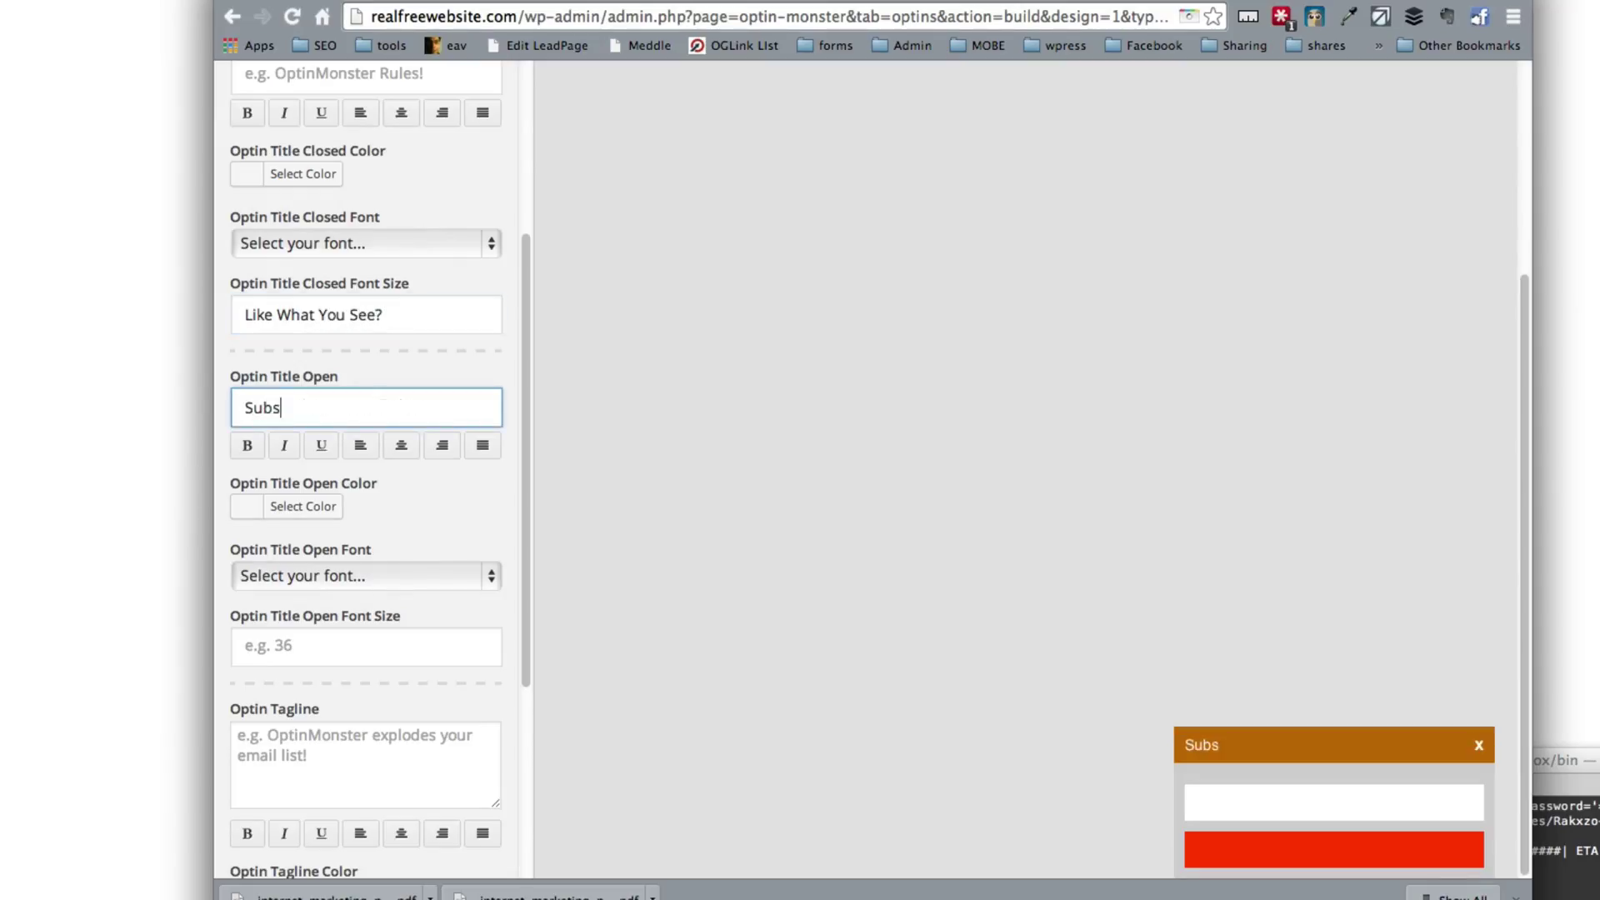
type("bscribe")
key("Tab")
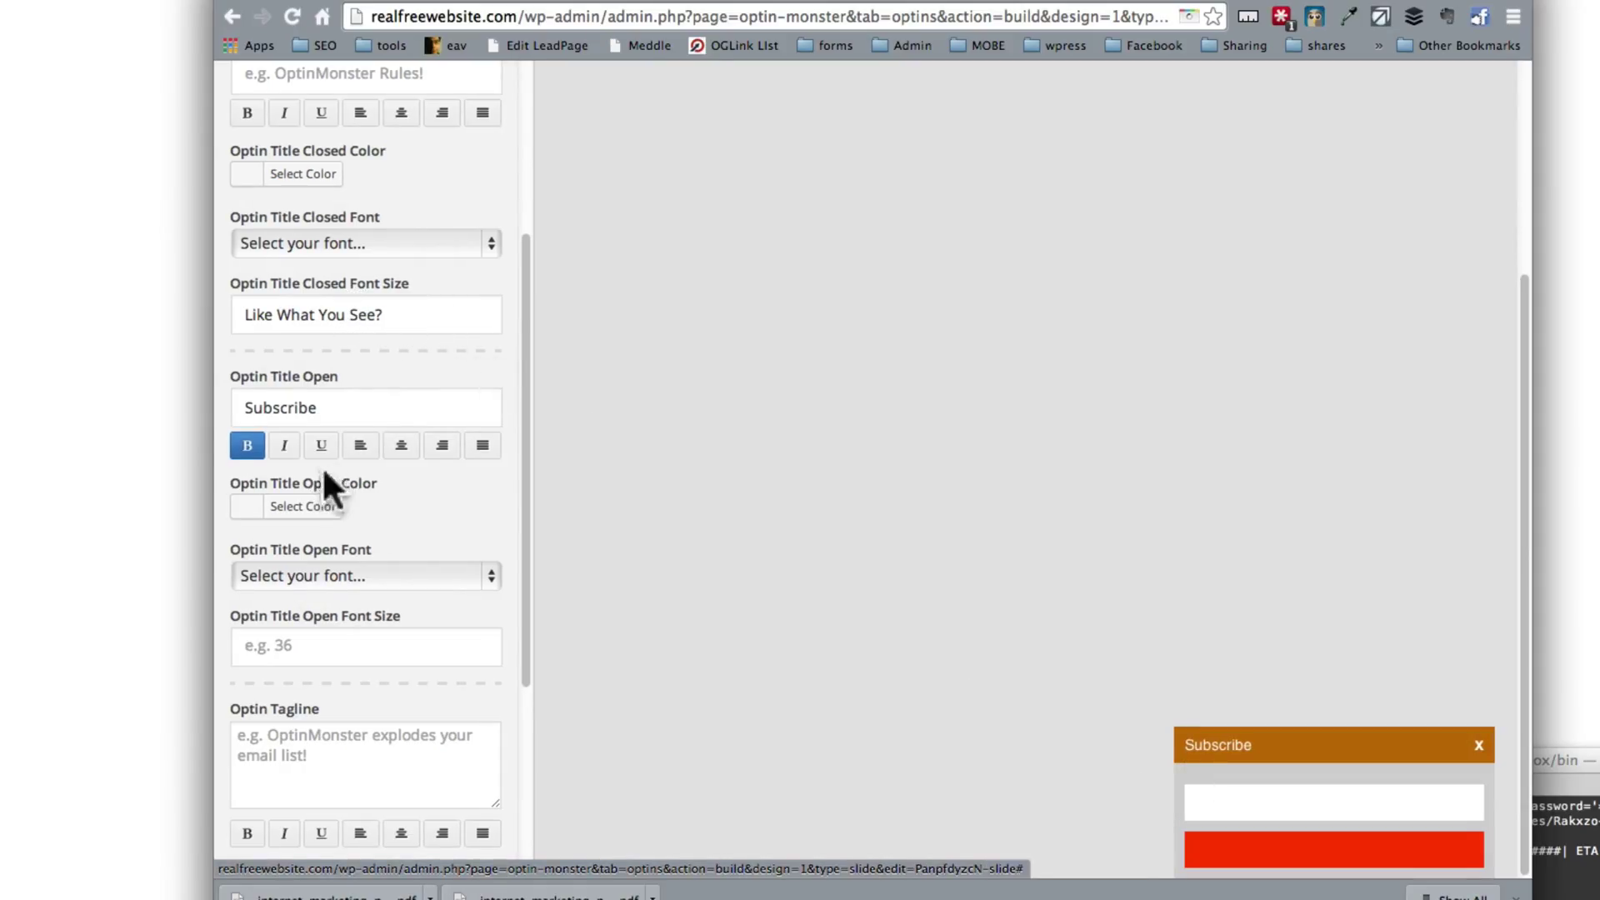
left_click(367, 410)
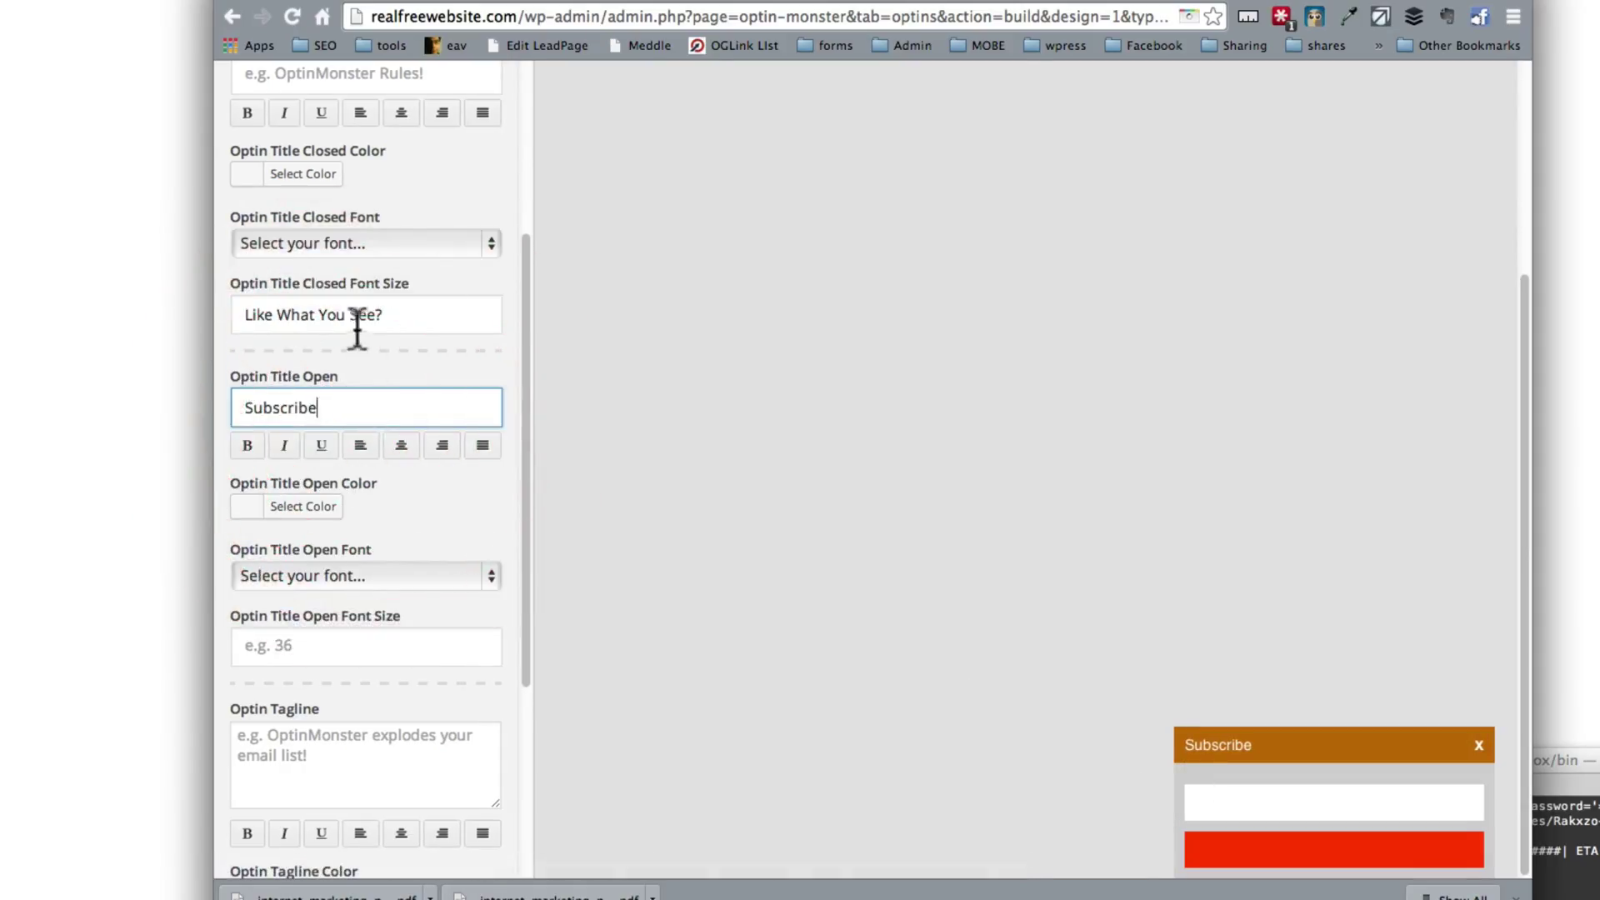
triple_click(357, 314)
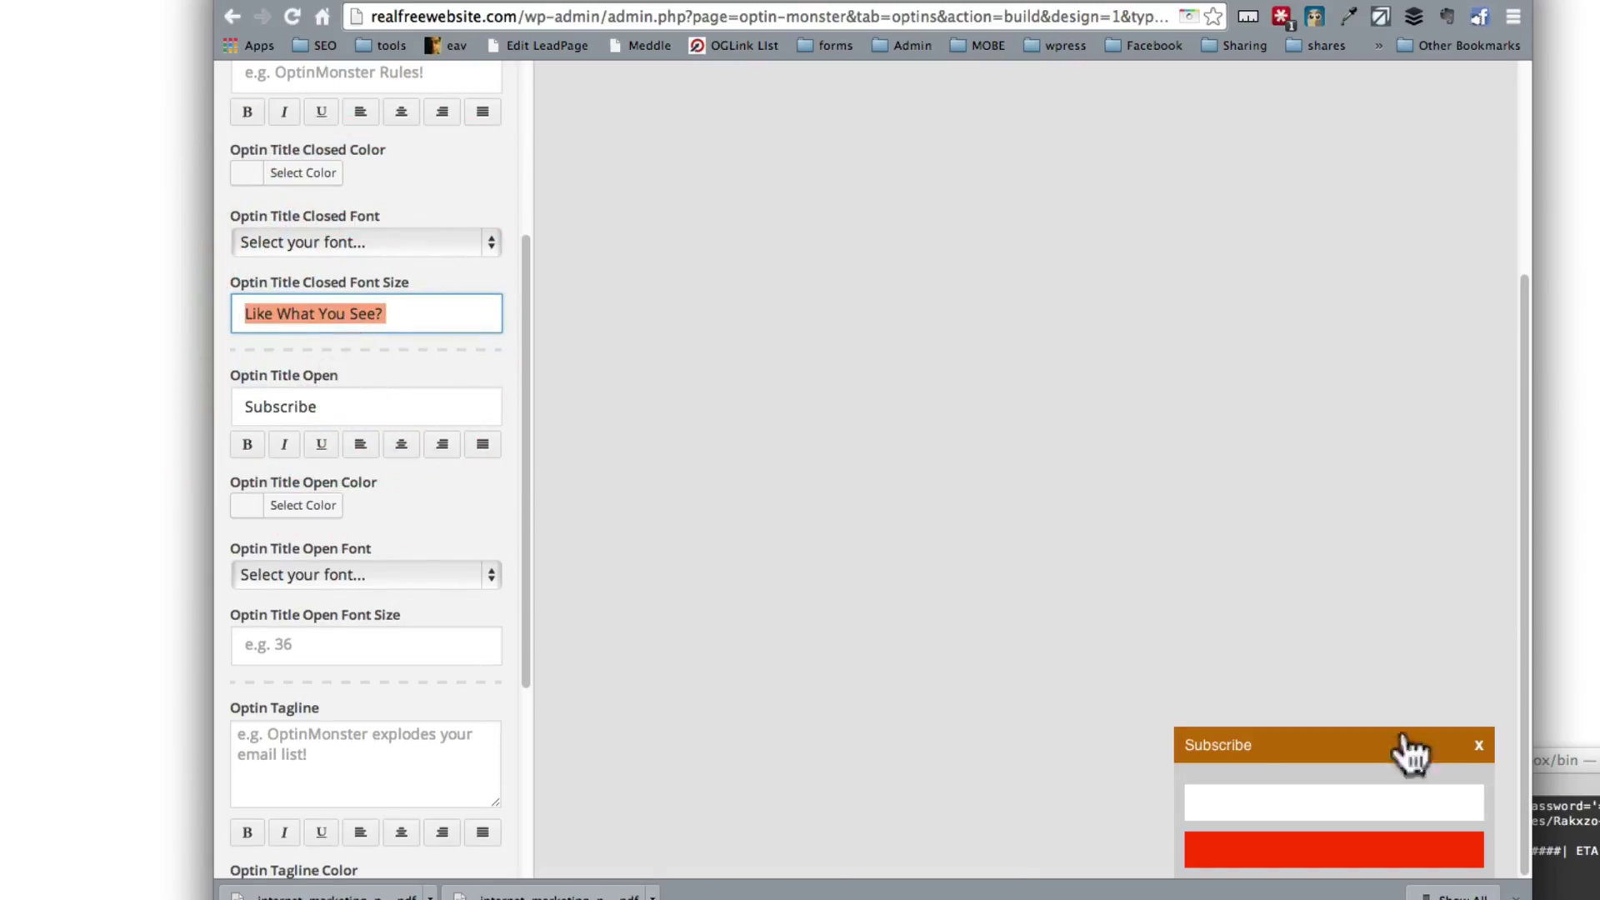
Step: Clear the stray Closed Font Size text and set the bold open title 'Like What You See?'
left_click(1478, 746)
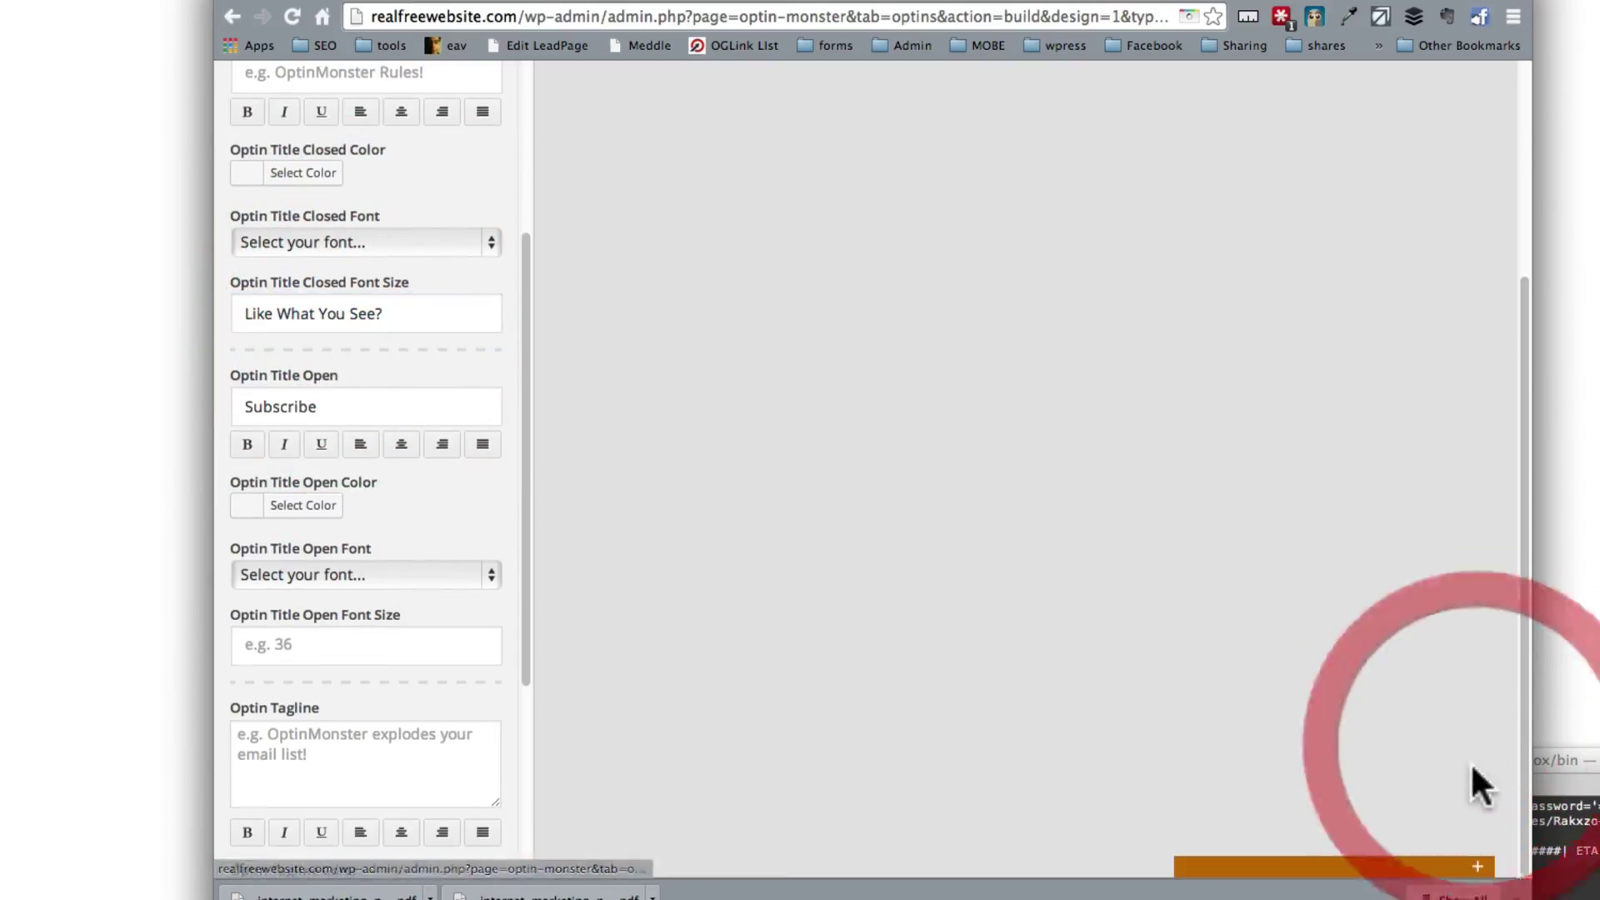
left_click(1463, 868)
scroll(358, 334, "down", 1)
triple_click(322, 314)
key("super+c")
key("BackSpace")
left_click(316, 400)
double_click(320, 402)
key("super+v")
left_click(247, 432)
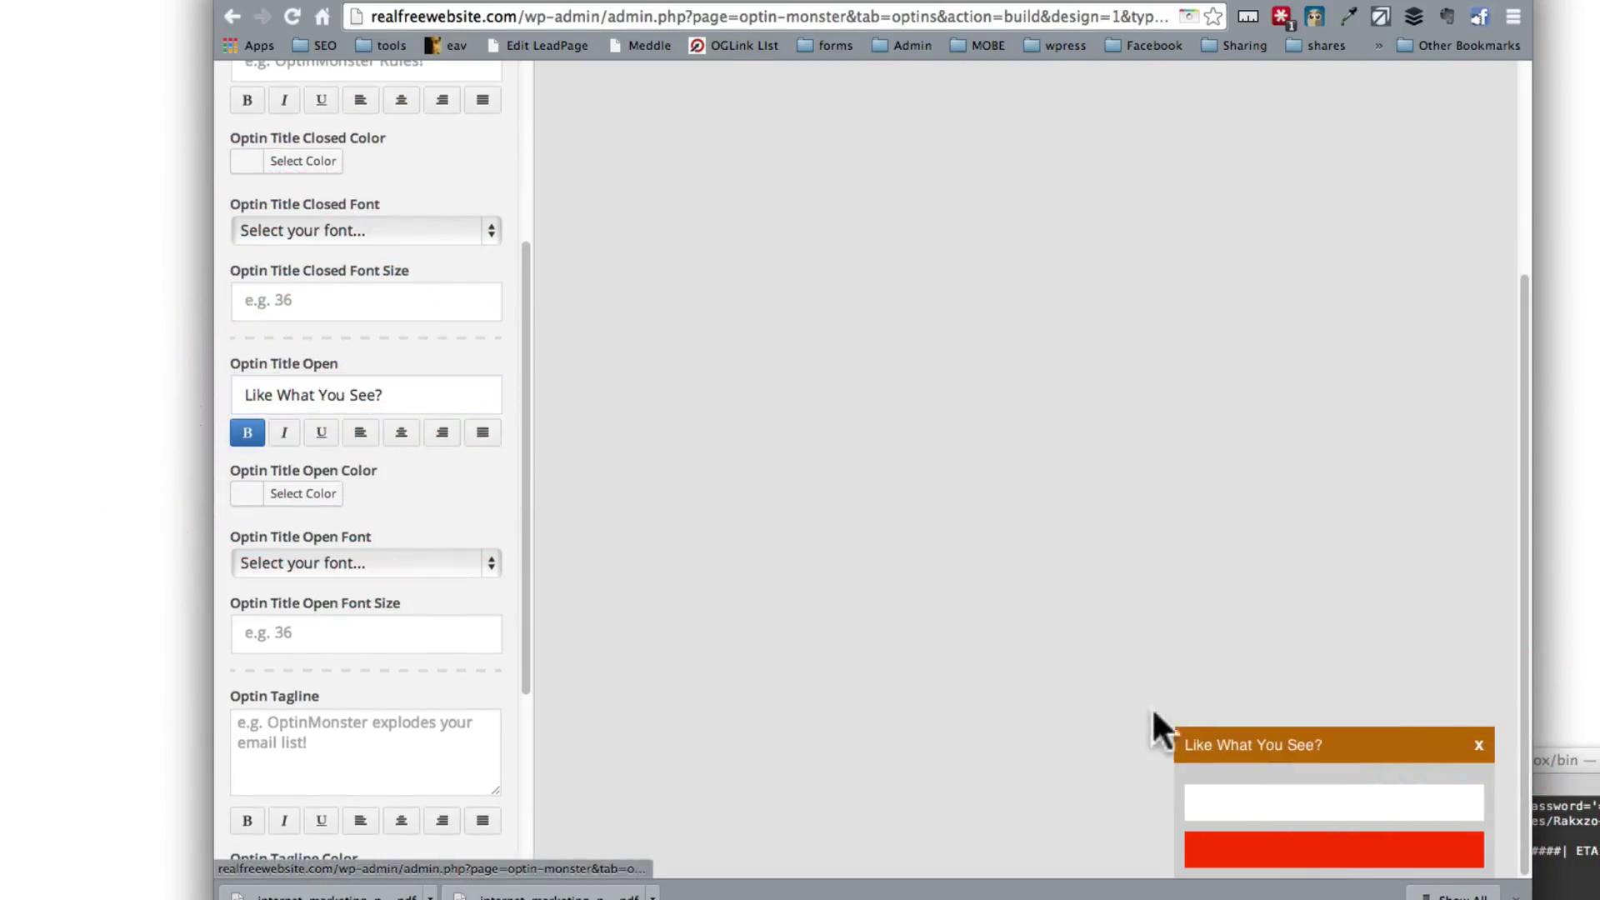
Step: Write the tagline 'Subscribe to have it delivered to your inbox instead', clearing misplaced text
left_click(328, 300)
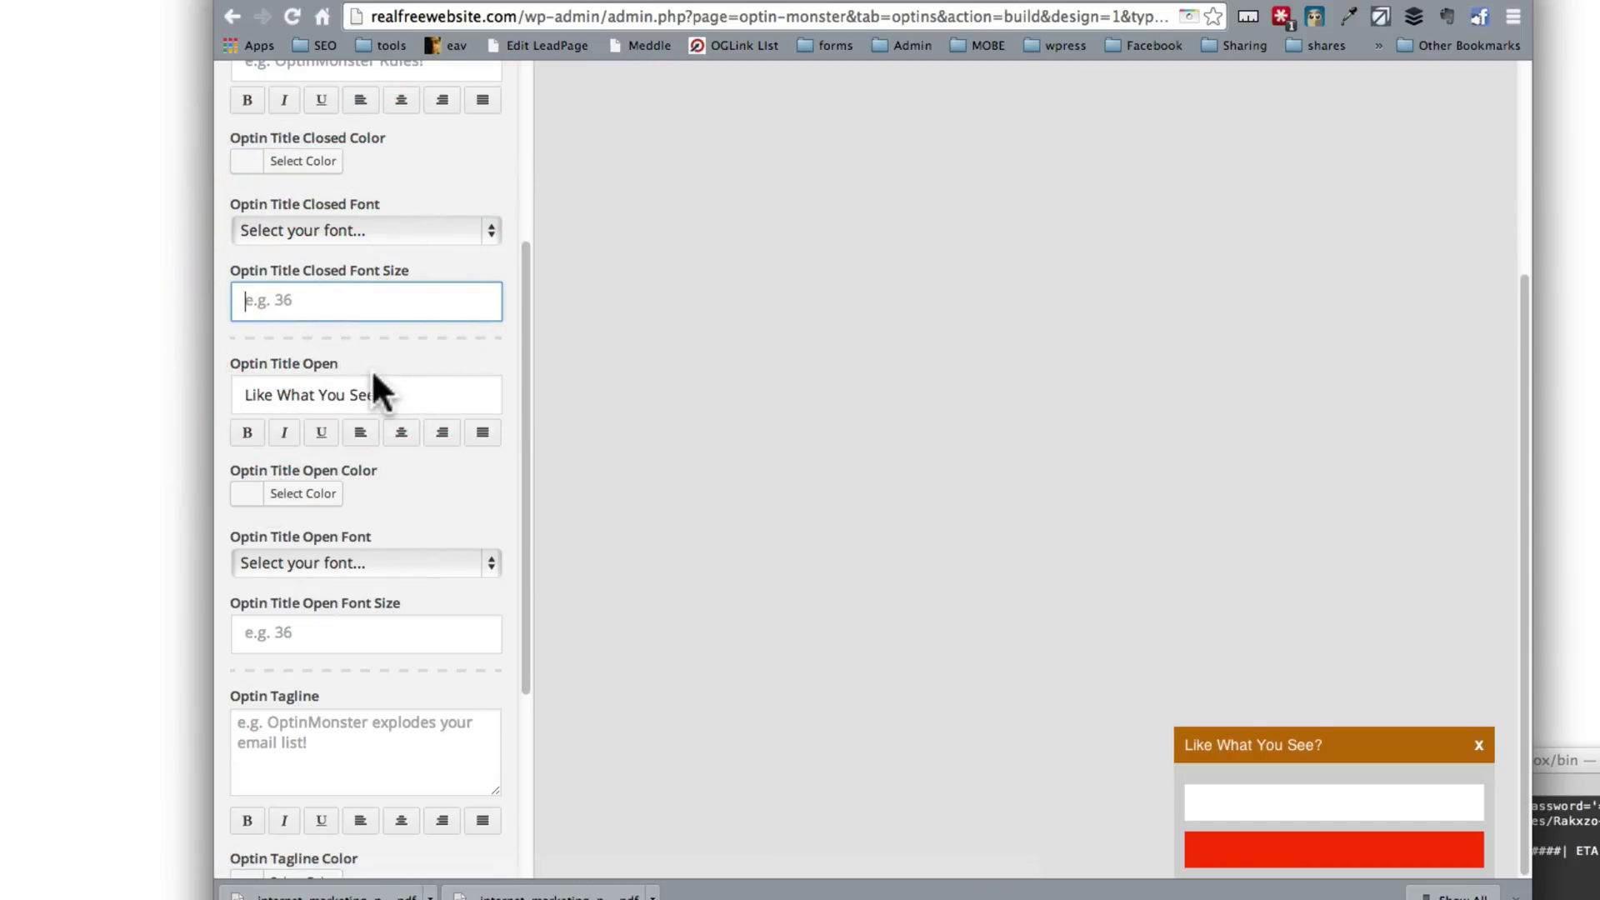
type("Please Subscribe")
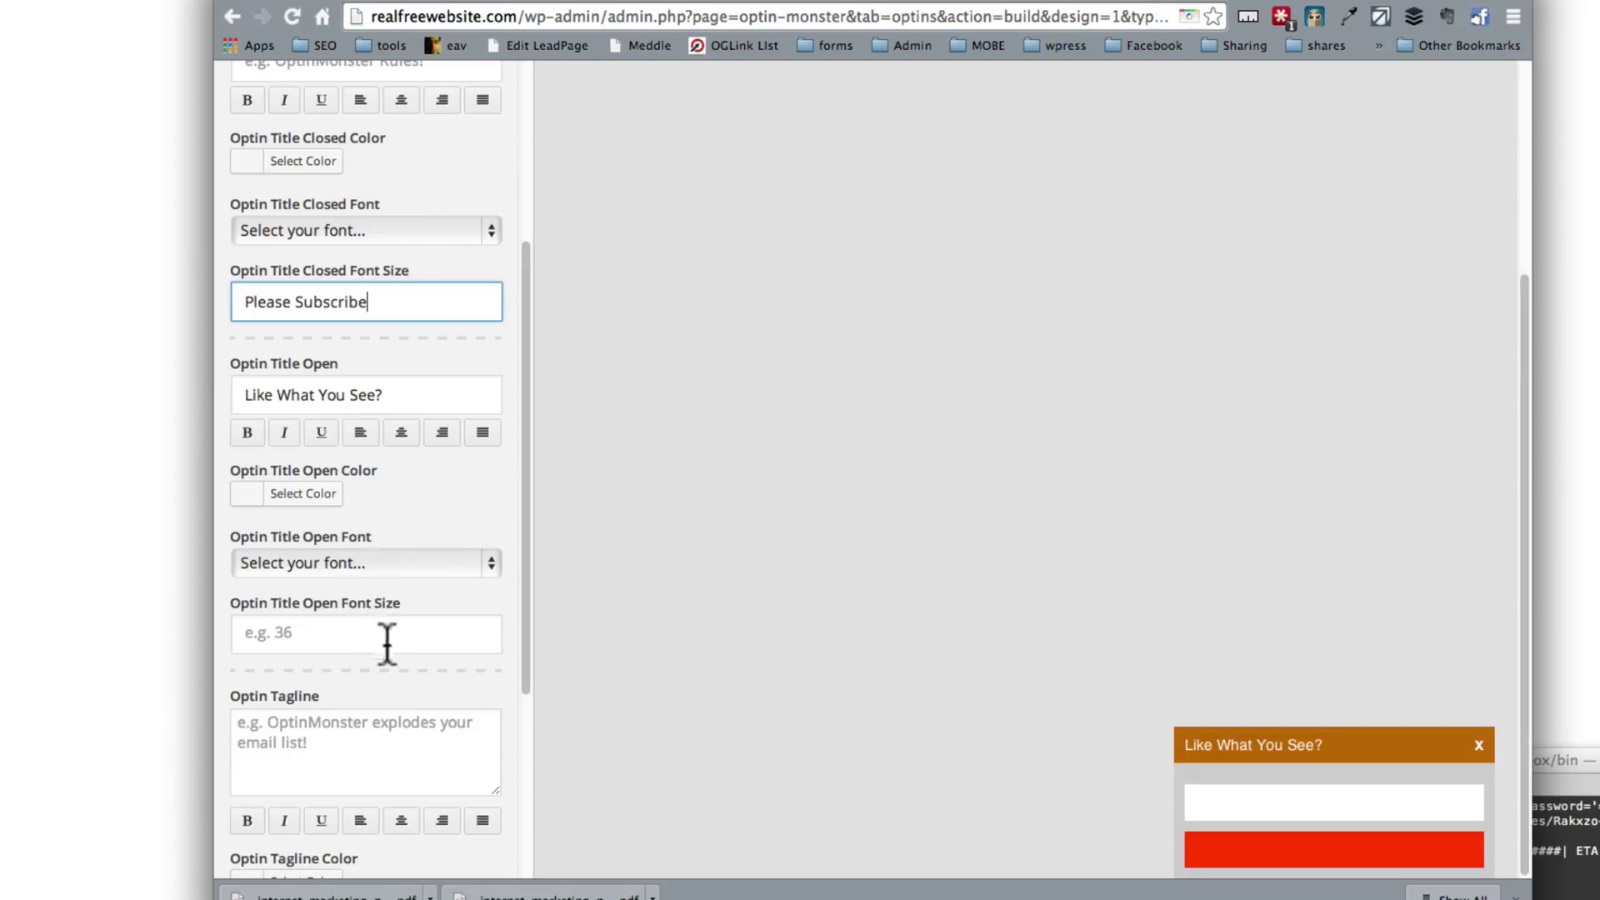
scroll(383, 629, "down", 3)
left_click(367, 616)
type("da")
double_click(367, 617)
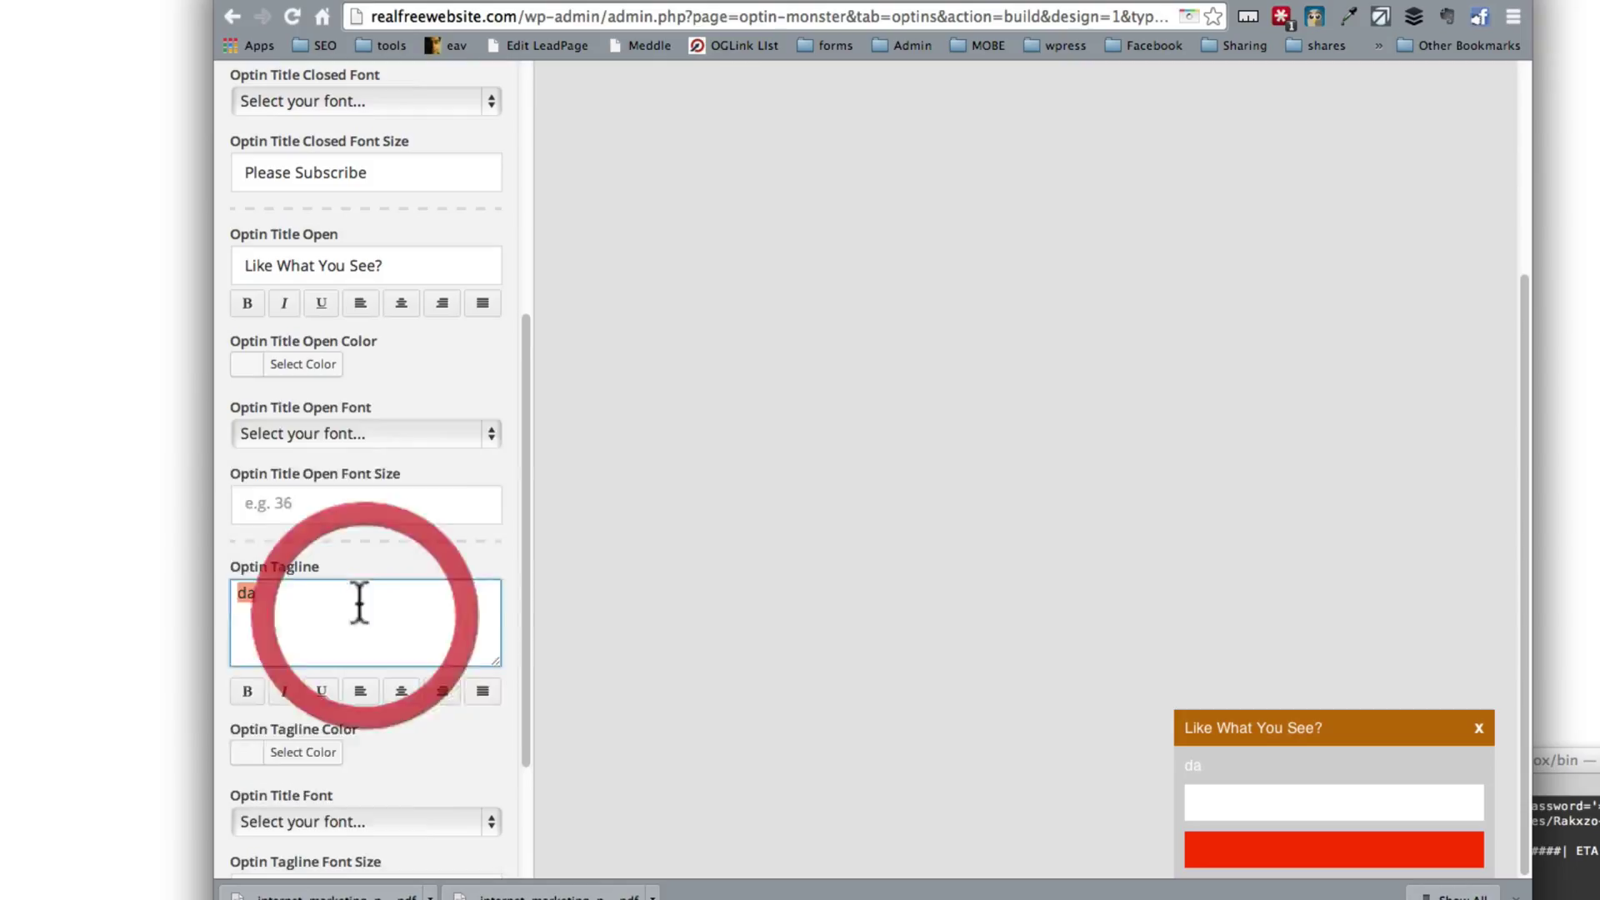
left_click(292, 171)
triple_click(292, 172)
key("BackSpace")
double_click(306, 590)
type("S")
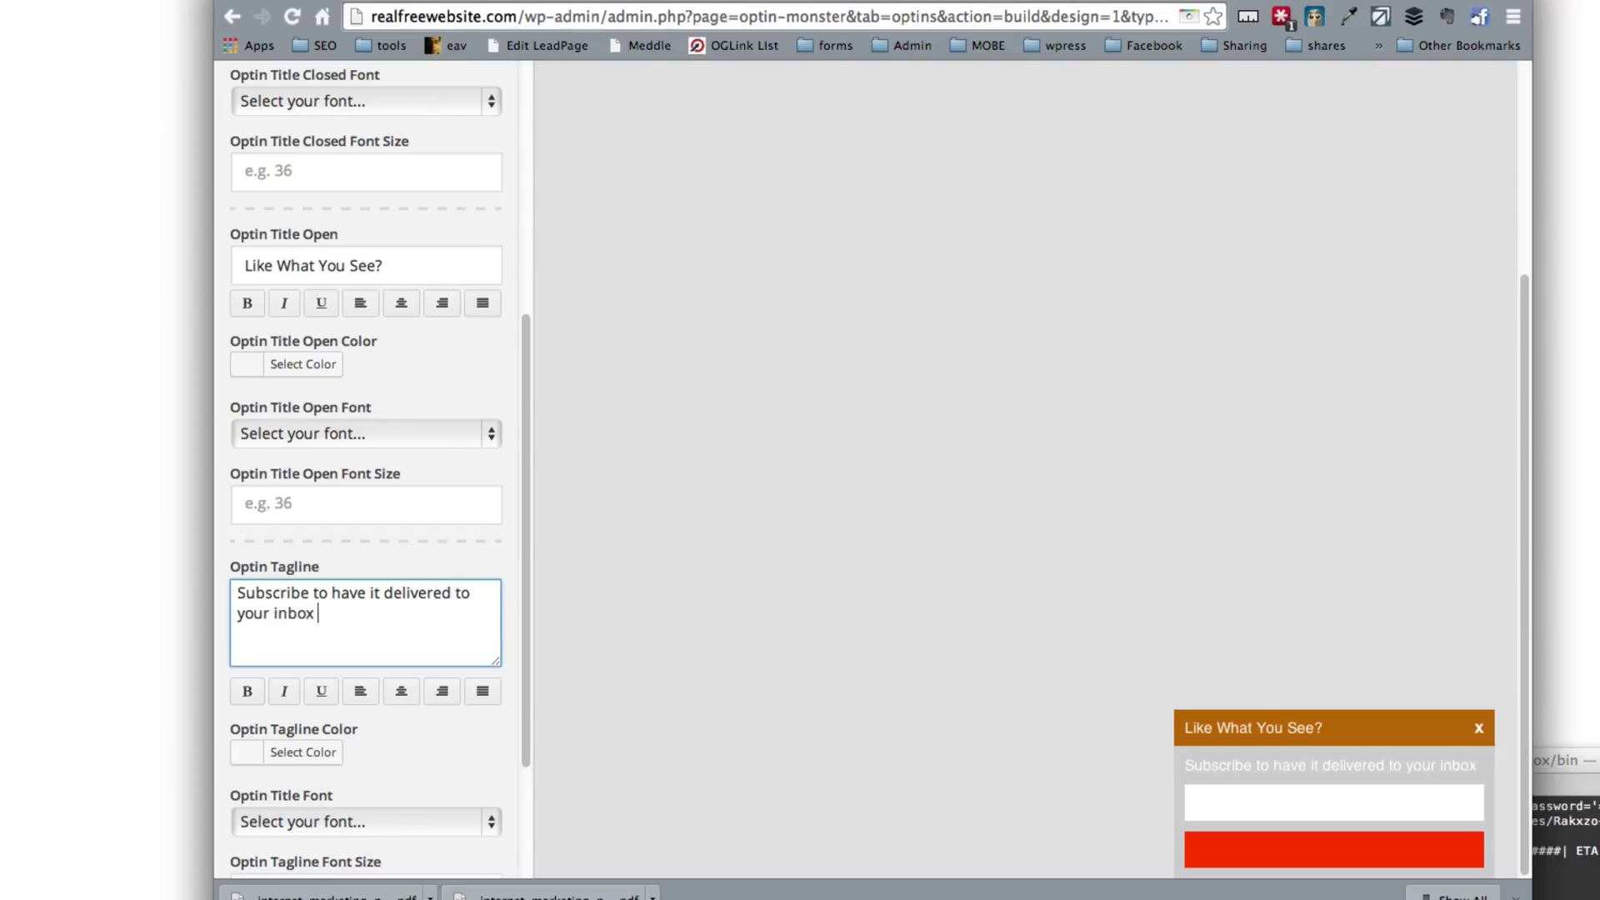
type("instead")
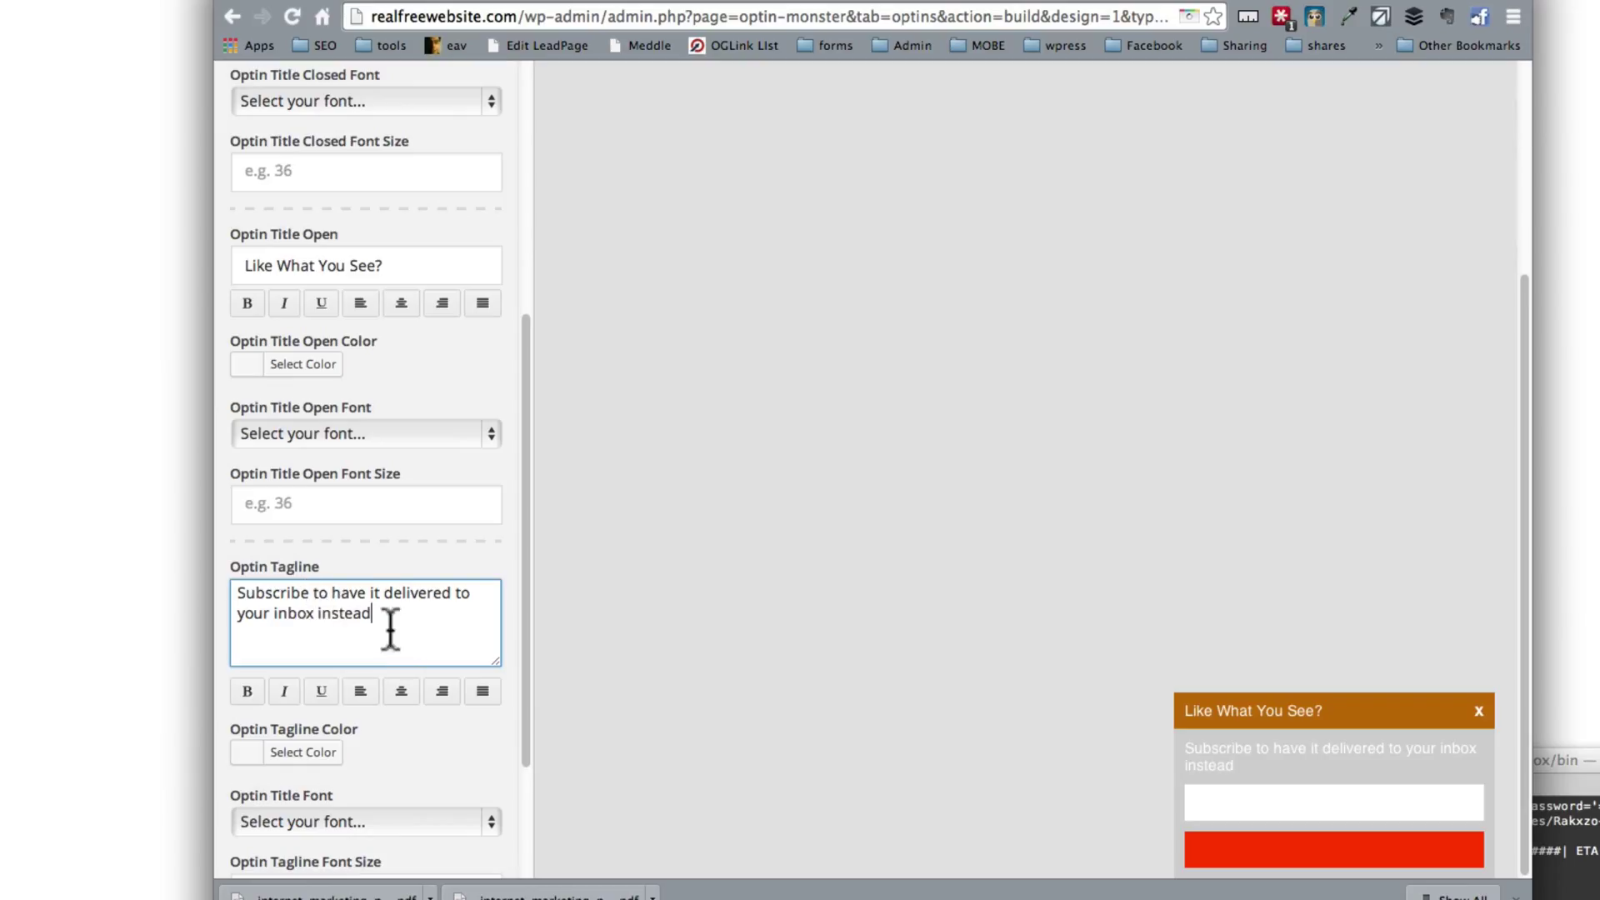
Step: Darken the slide-in's content background to near-black #111111 and reopen Title and Tagline
scroll(385, 459, "up", 5)
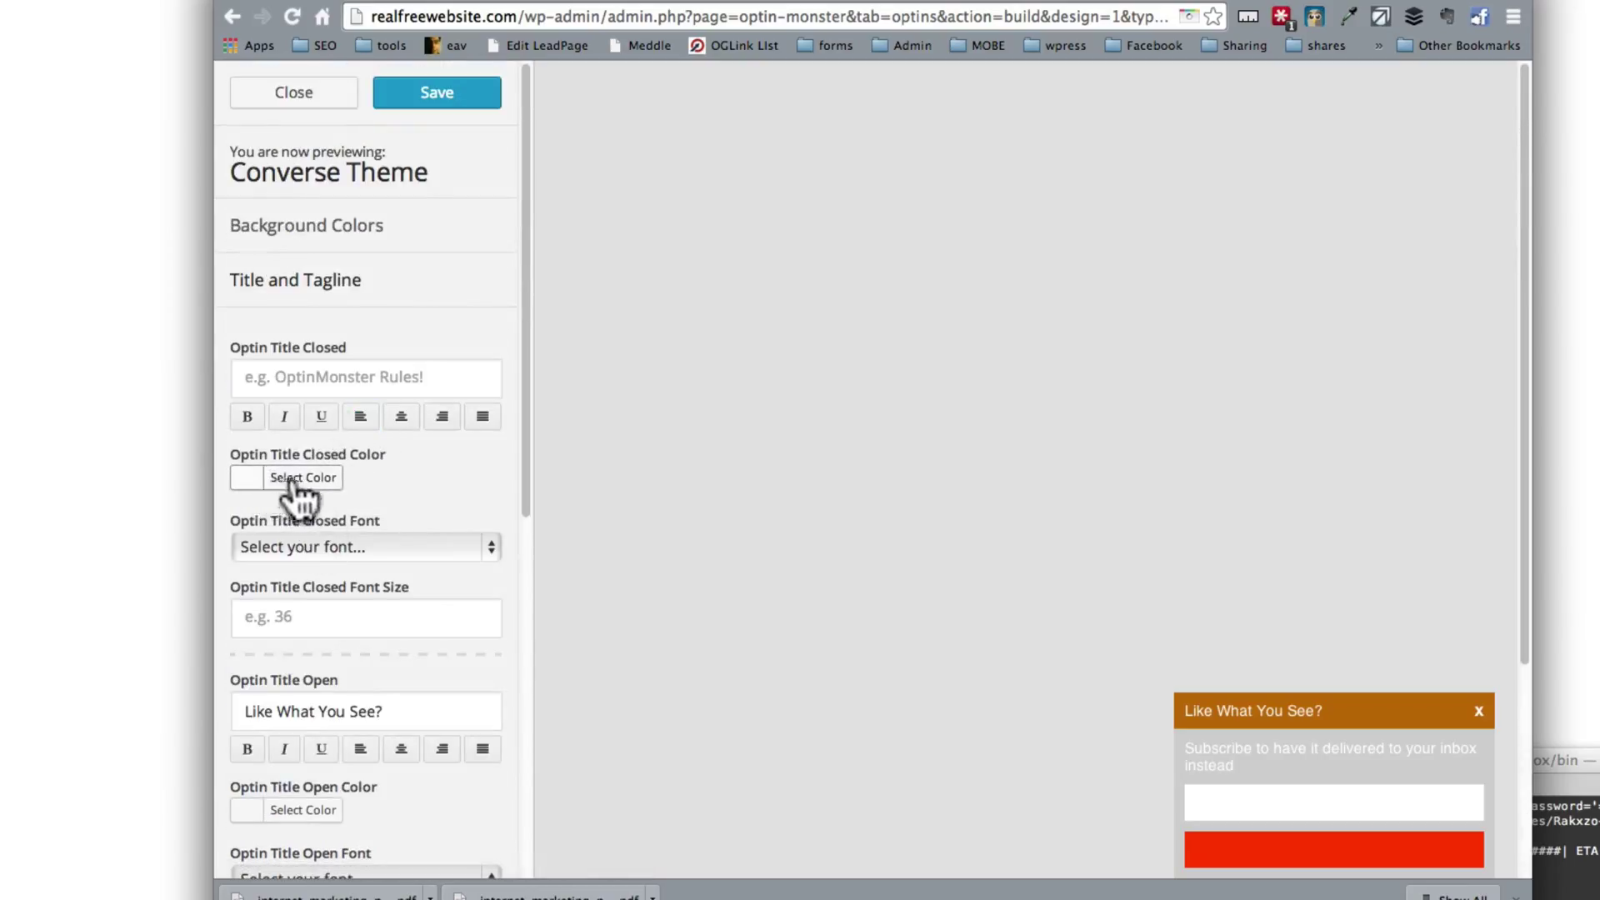
left_click(350, 280)
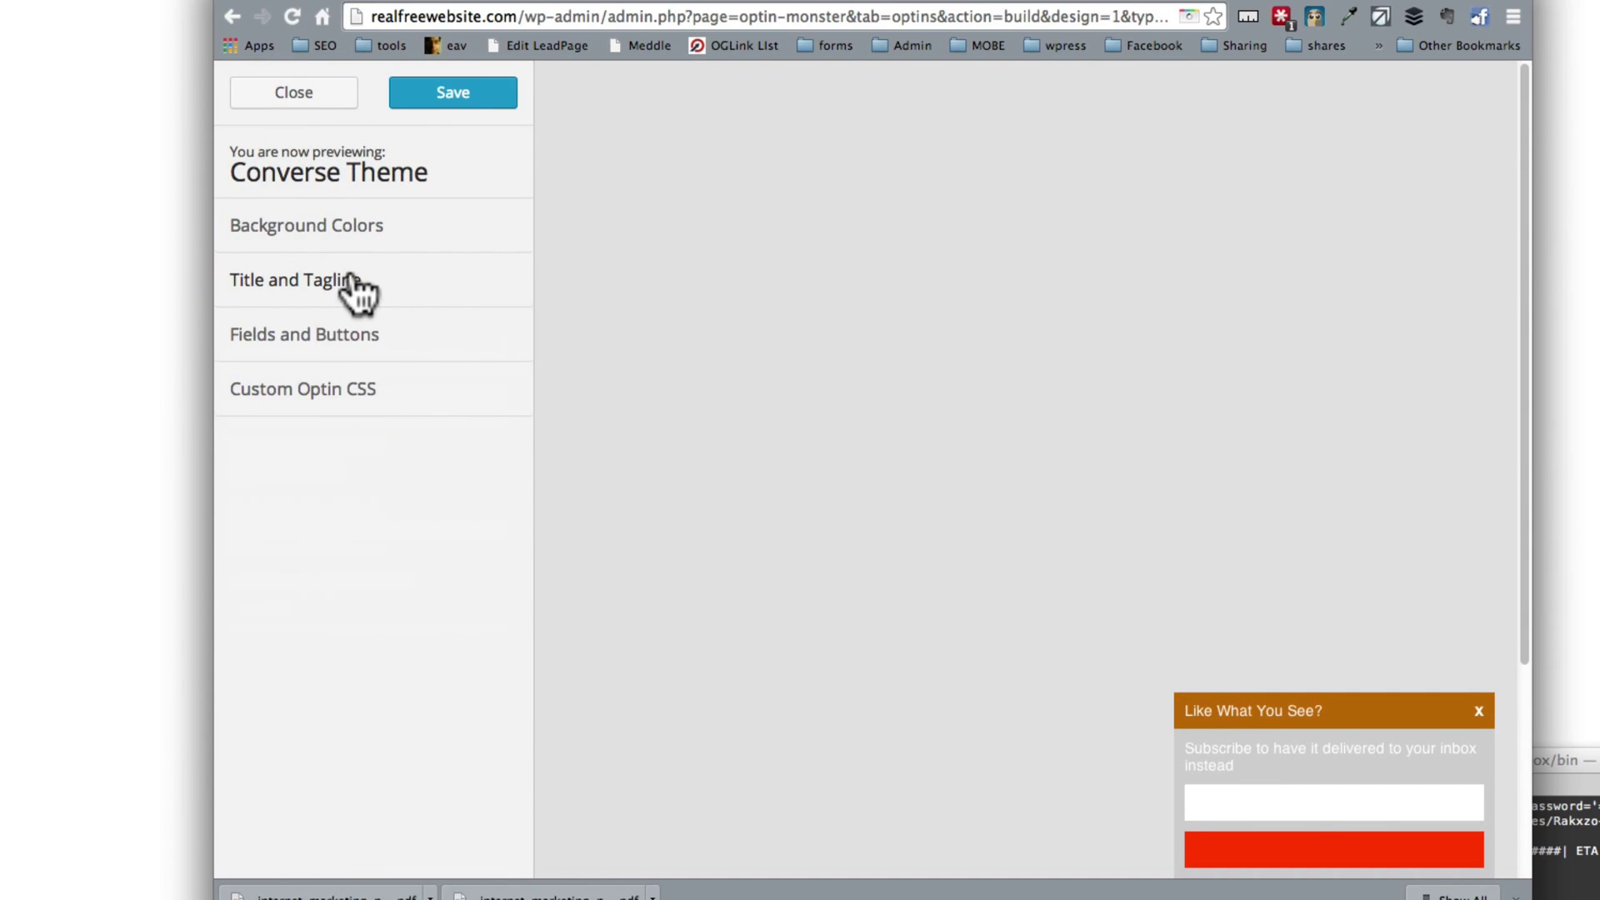
left_click(352, 280)
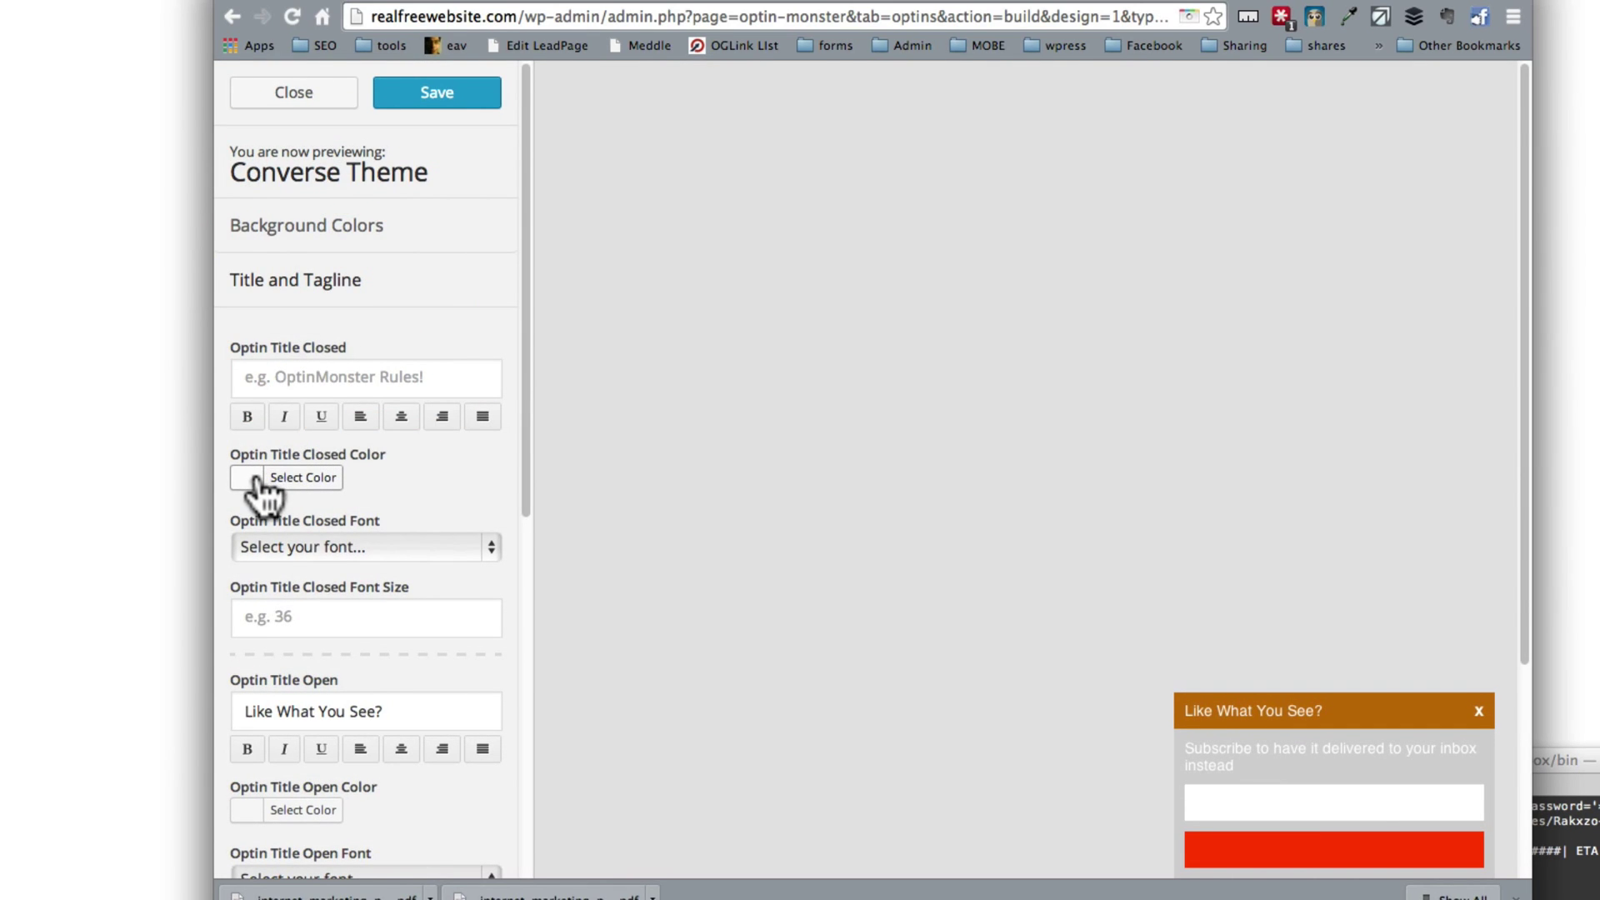
scroll(261, 500, "down", 5)
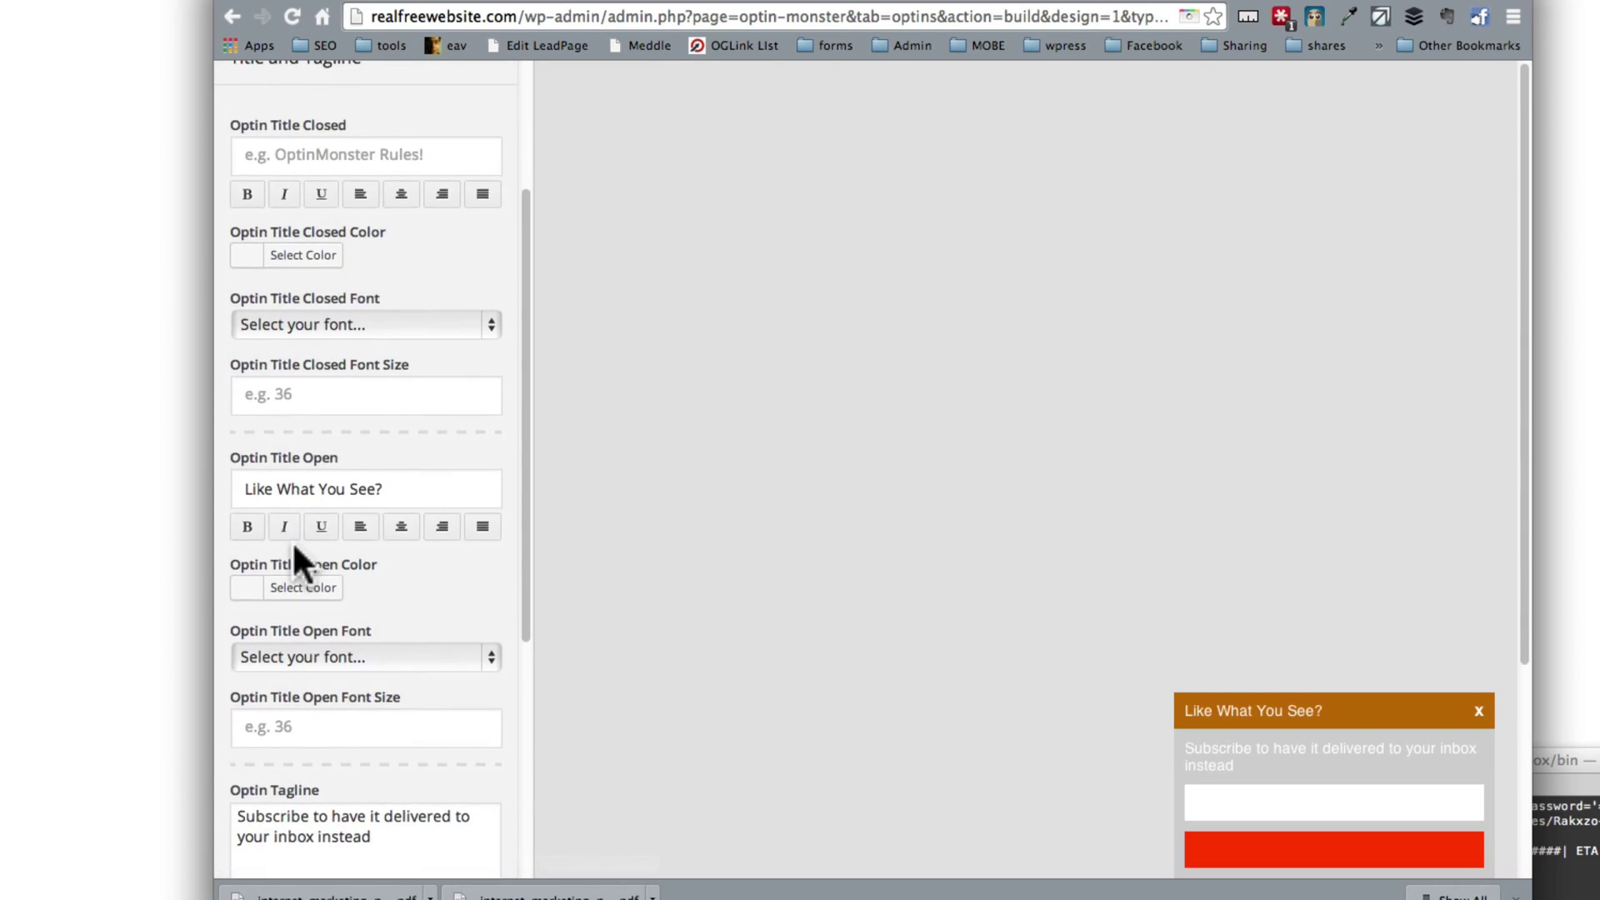
scroll(300, 560, "up", 5)
left_click(312, 240)
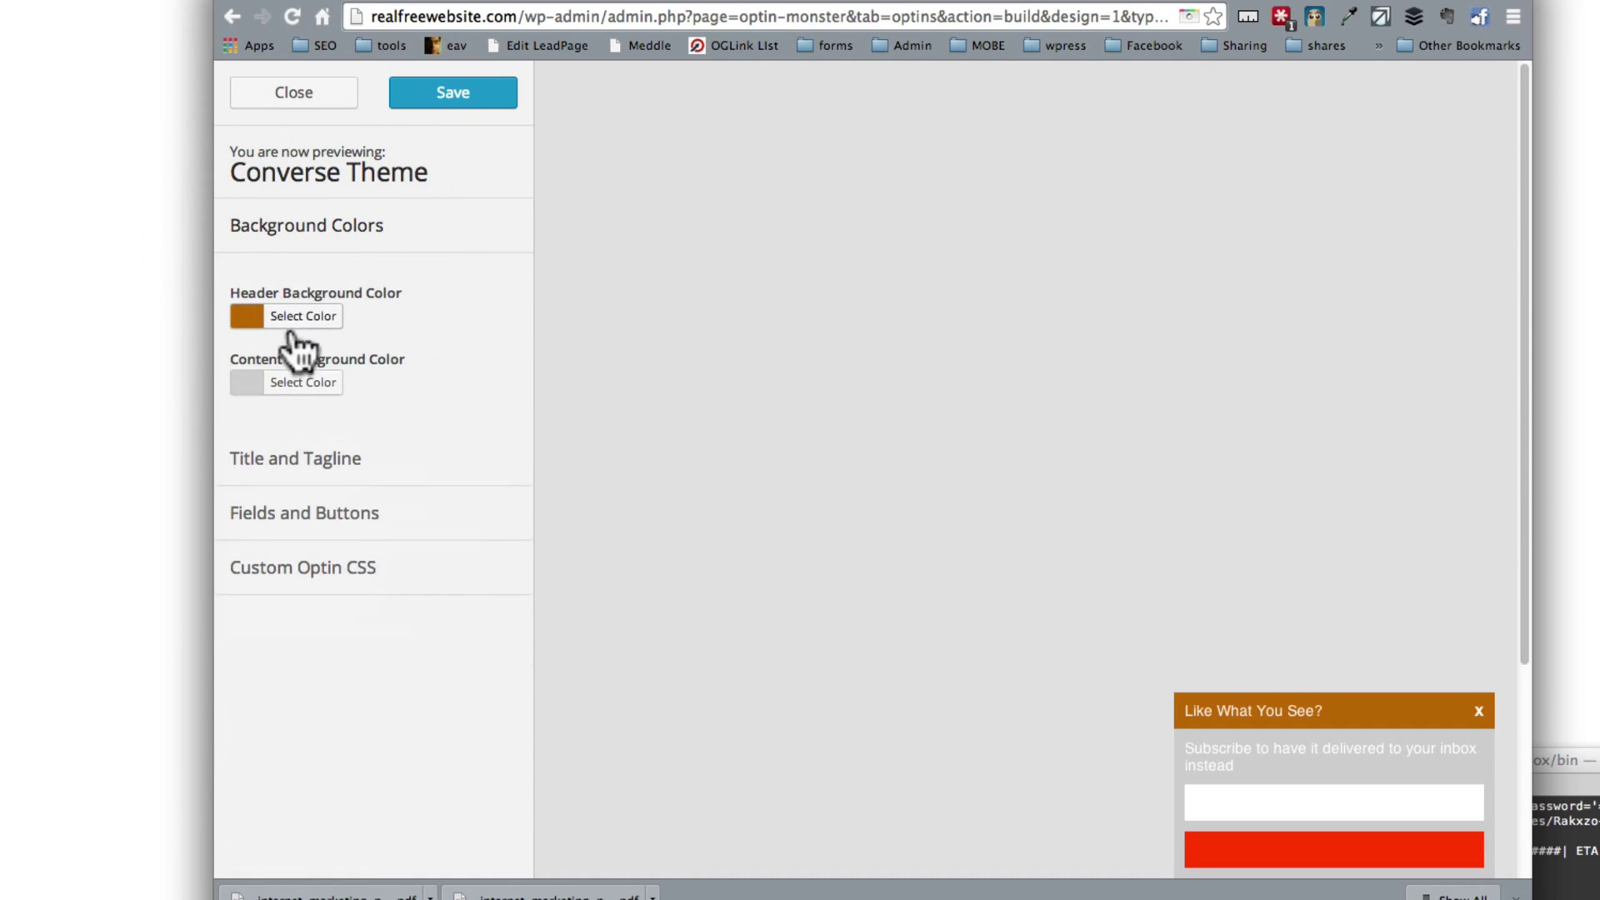
left_click(283, 381)
left_click_drag(267, 535, 165, 646)
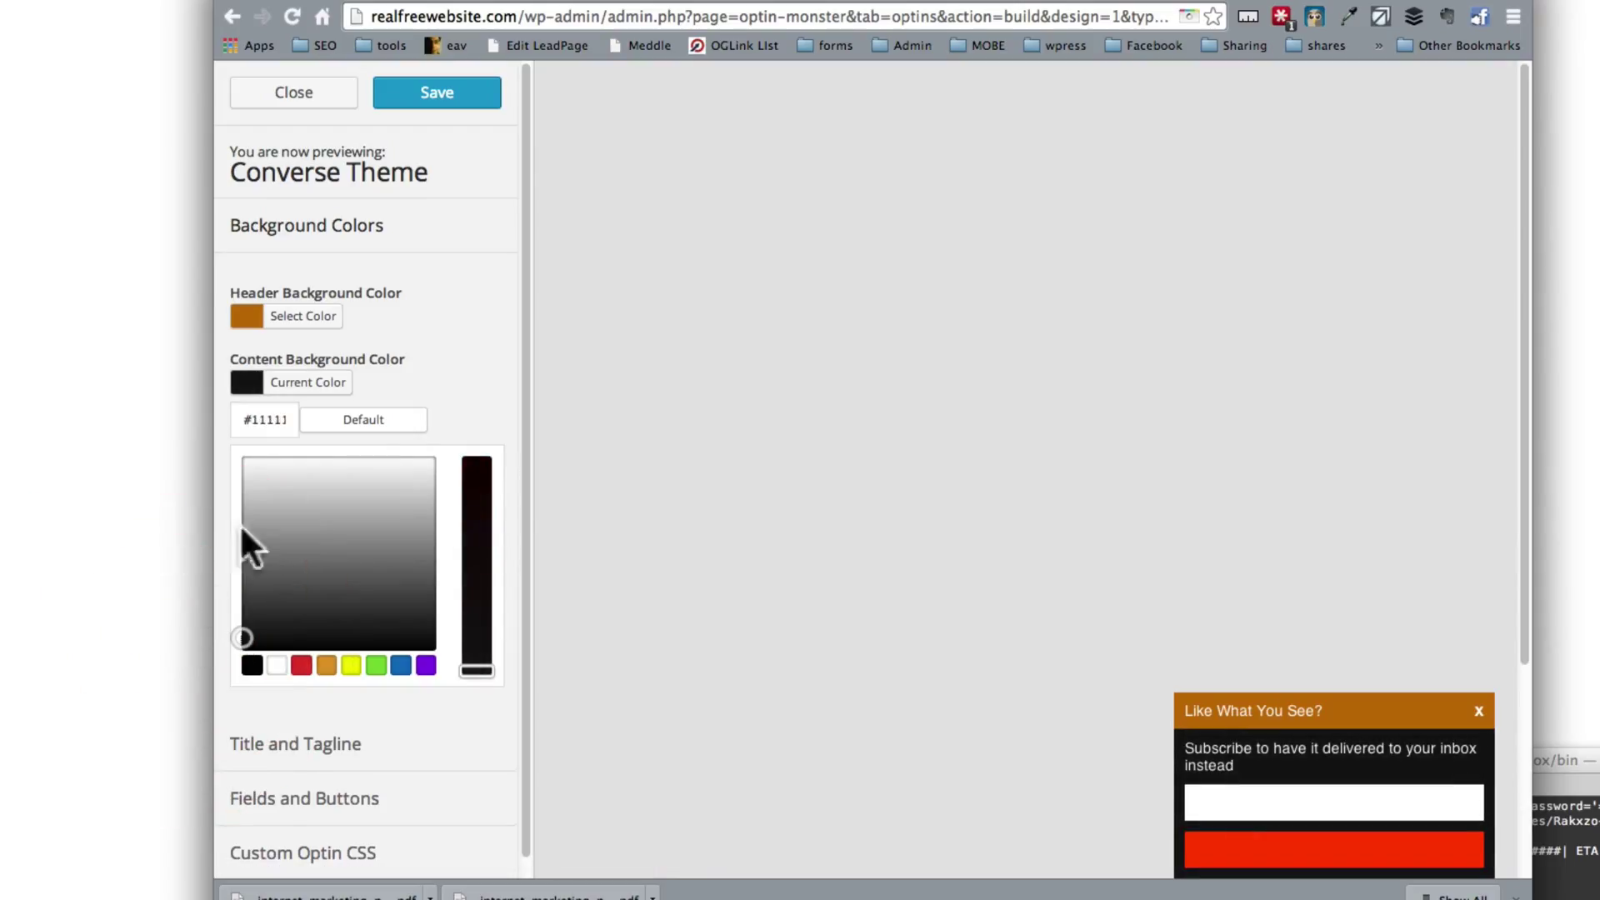
left_click(444, 400)
left_click(333, 465)
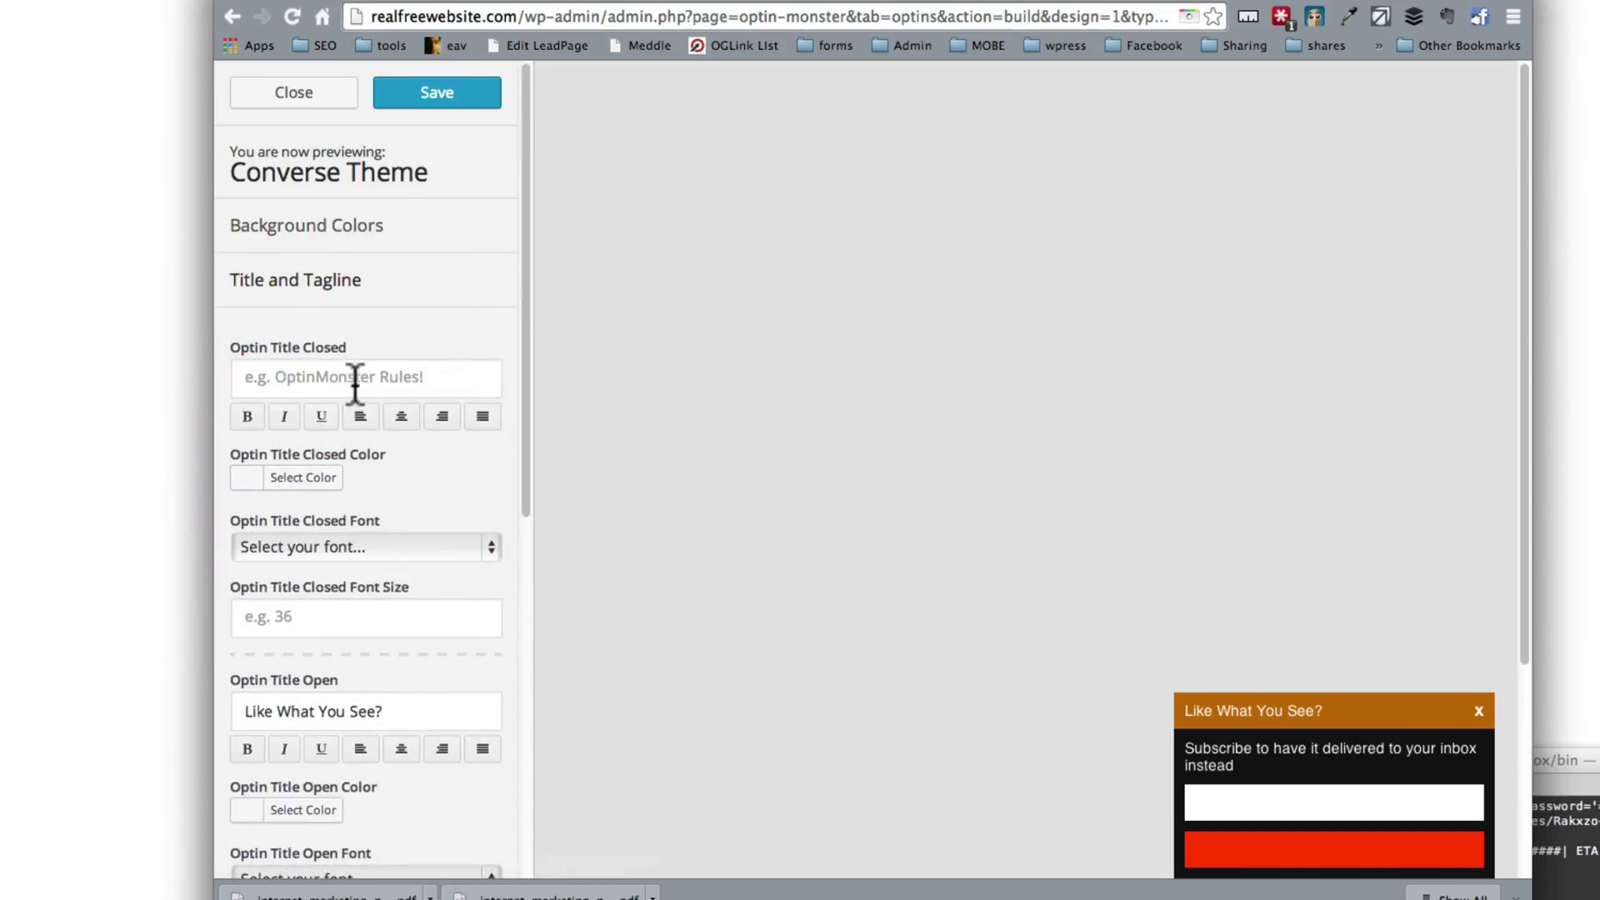
left_click(350, 617)
Step: Make the open title bold and centred, and adjust its colour
scroll(366, 616, "down", 2)
left_click_drag(380, 614, 208, 614)
left_click(245, 656)
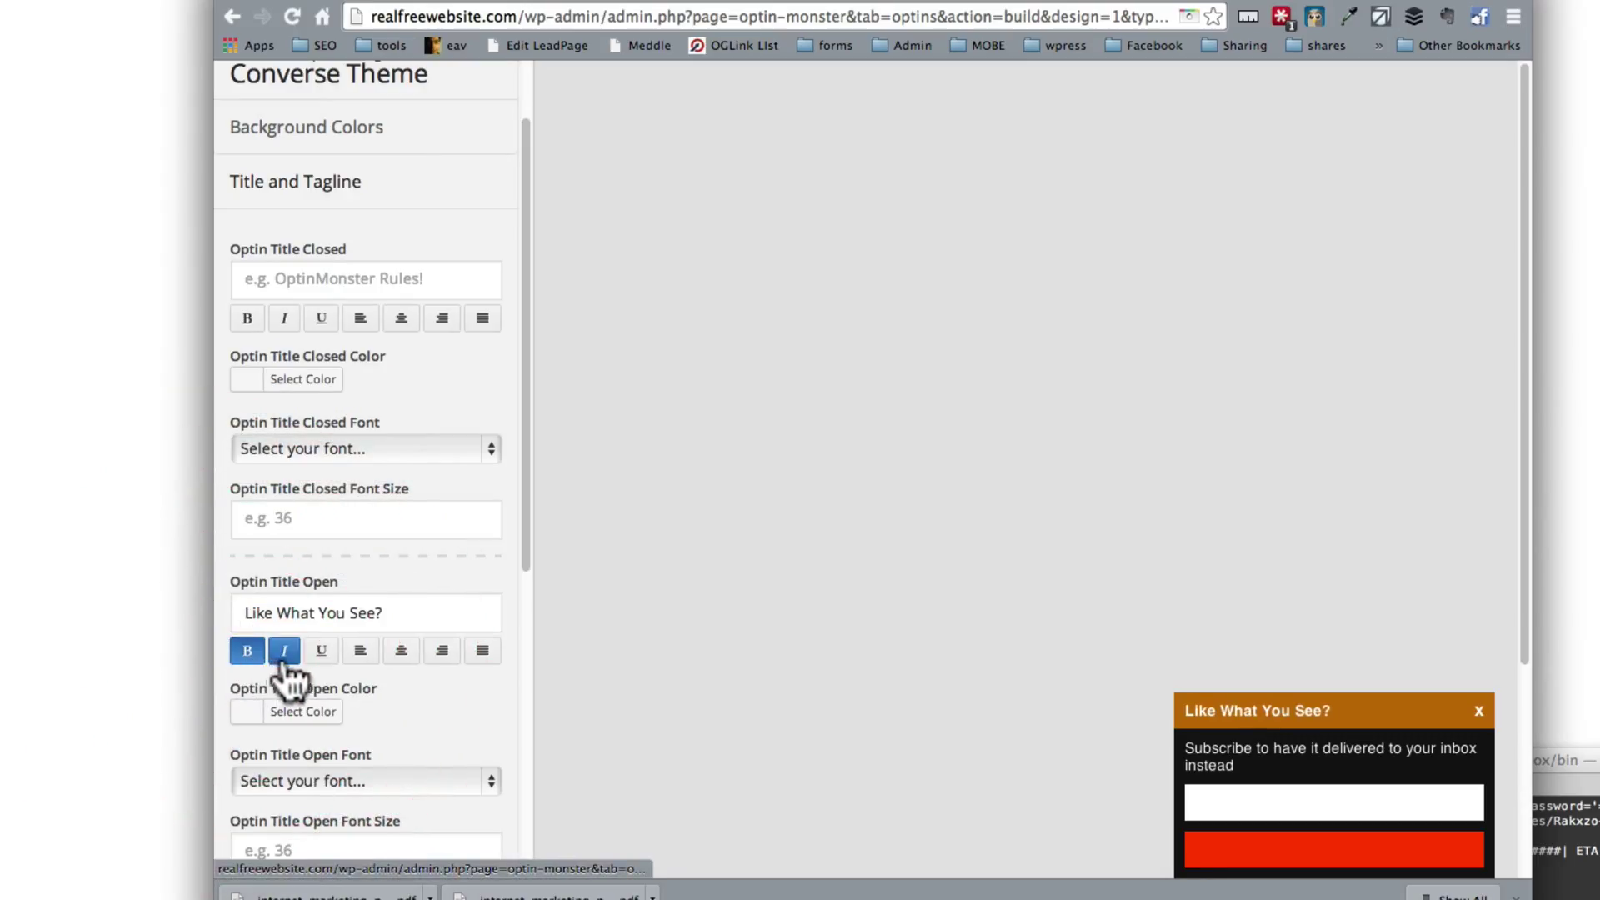
left_click(401, 652)
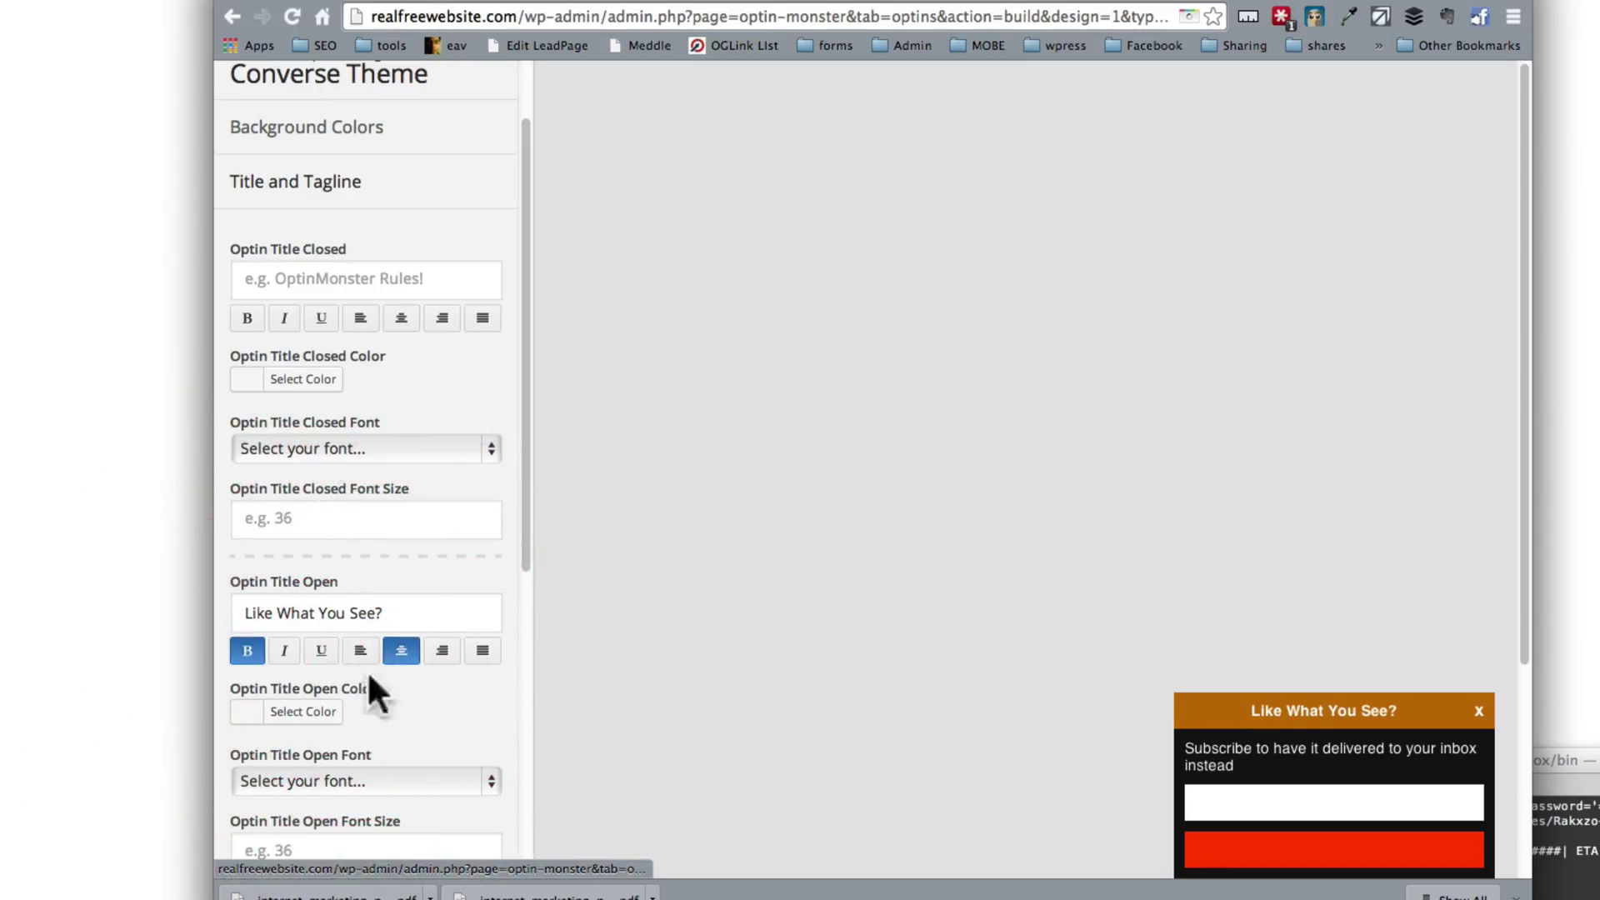
scroll(284, 687, "down", 3)
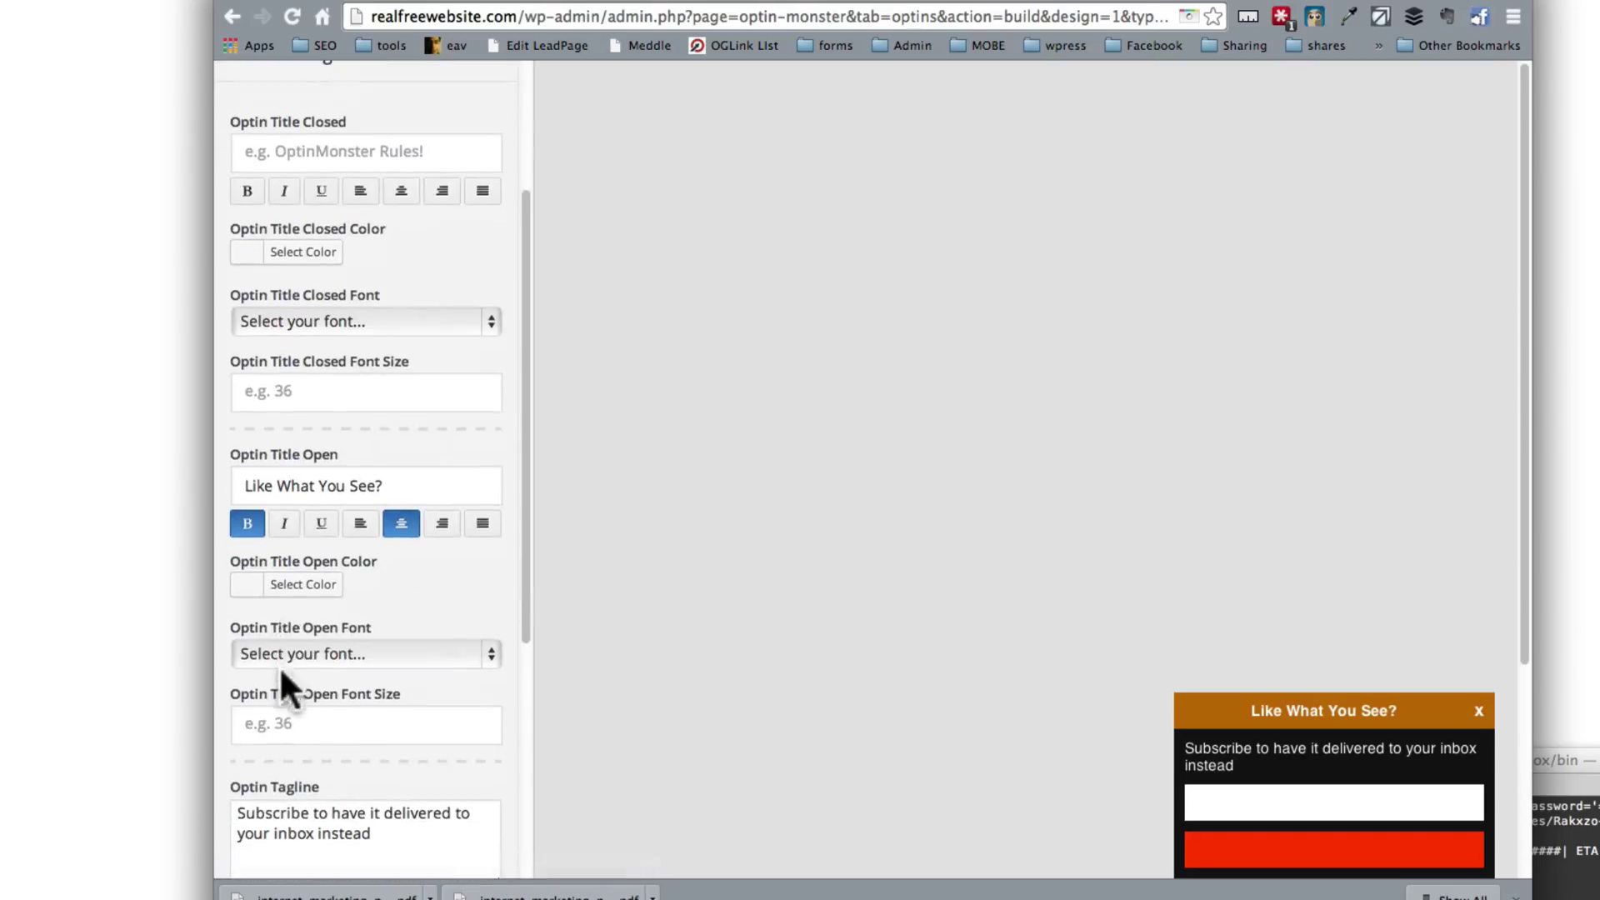
left_click(278, 588)
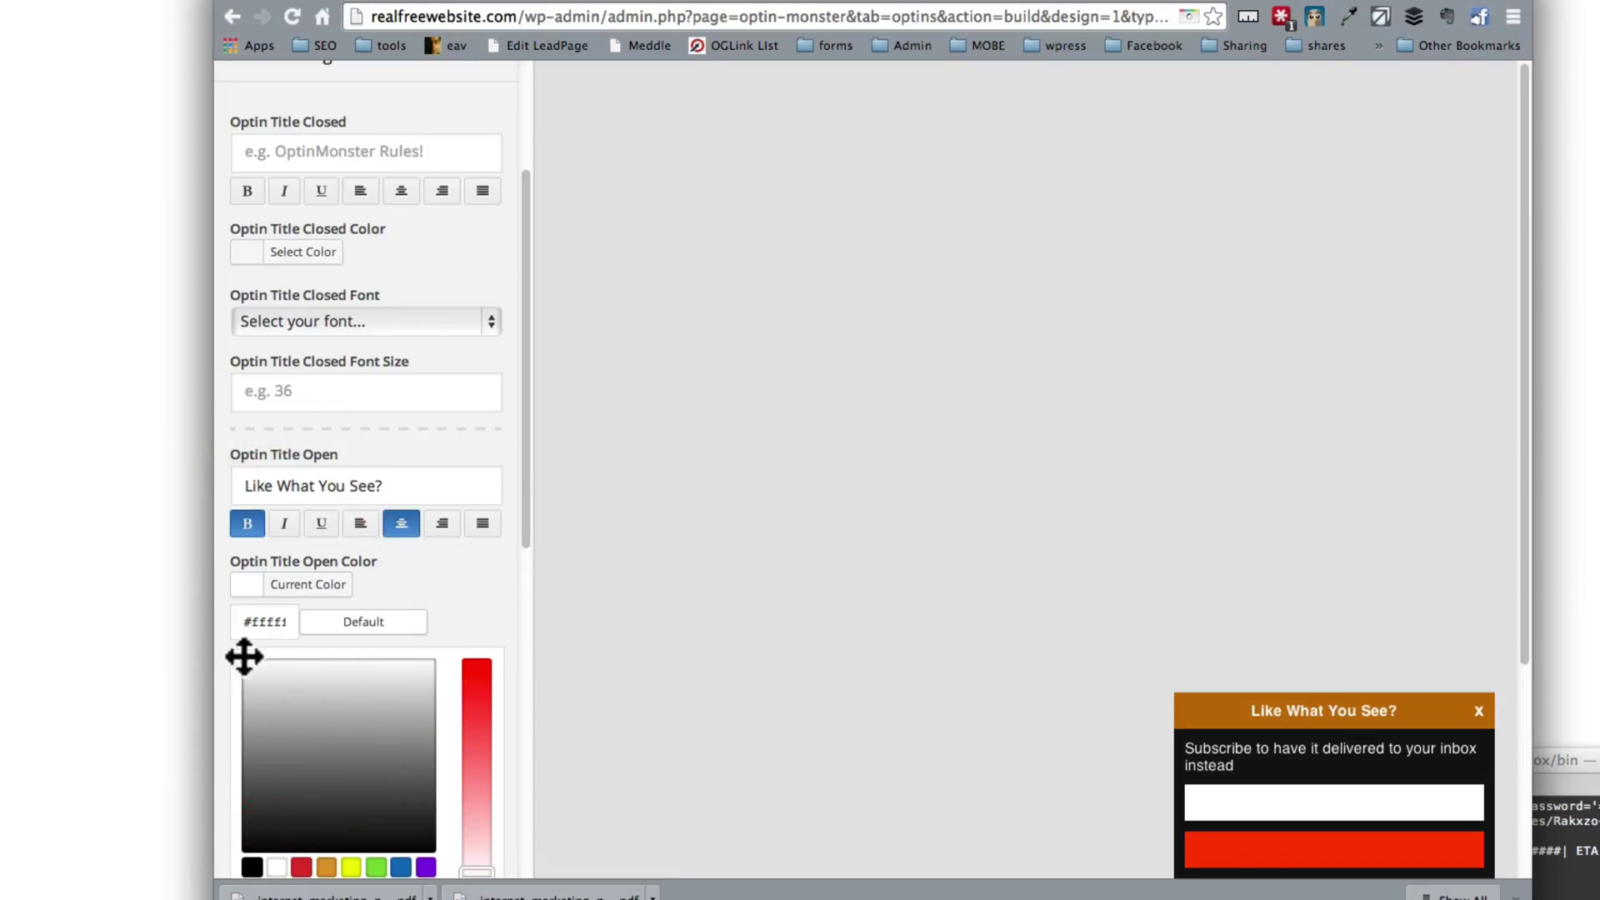
mouse_move(304, 745)
left_mouse_down()
mouse_move(368, 757)
mouse_move(173, 649)
mouse_move(146, 560)
left_mouse_up()
left_click(452, 570)
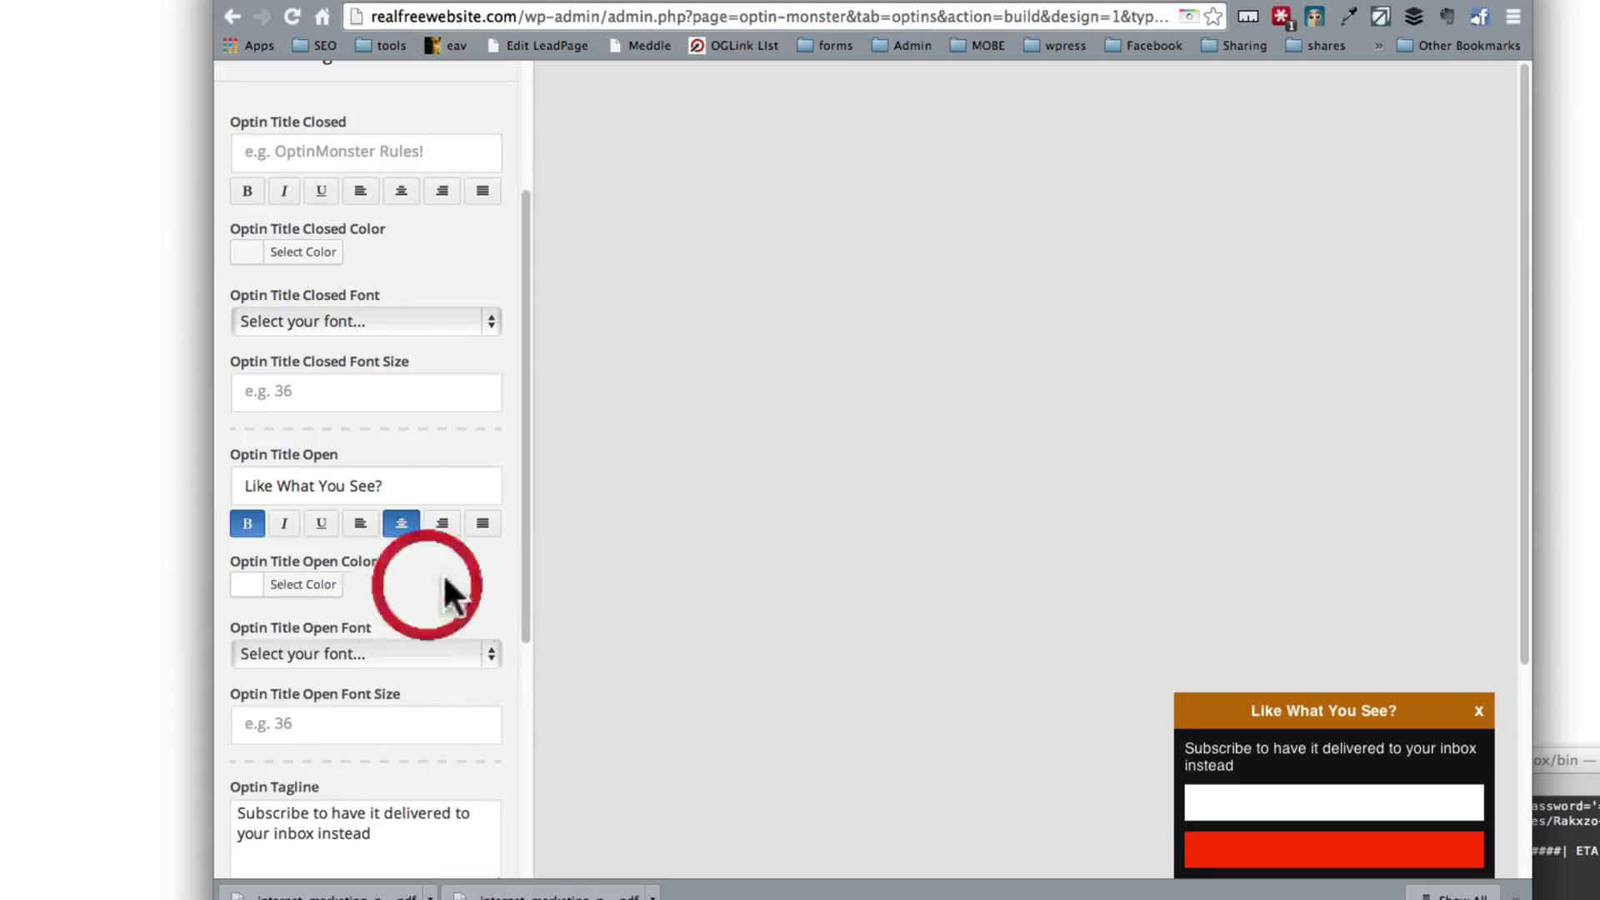
Step: Set the open title font to Open Sans at size 48
left_click(328, 653)
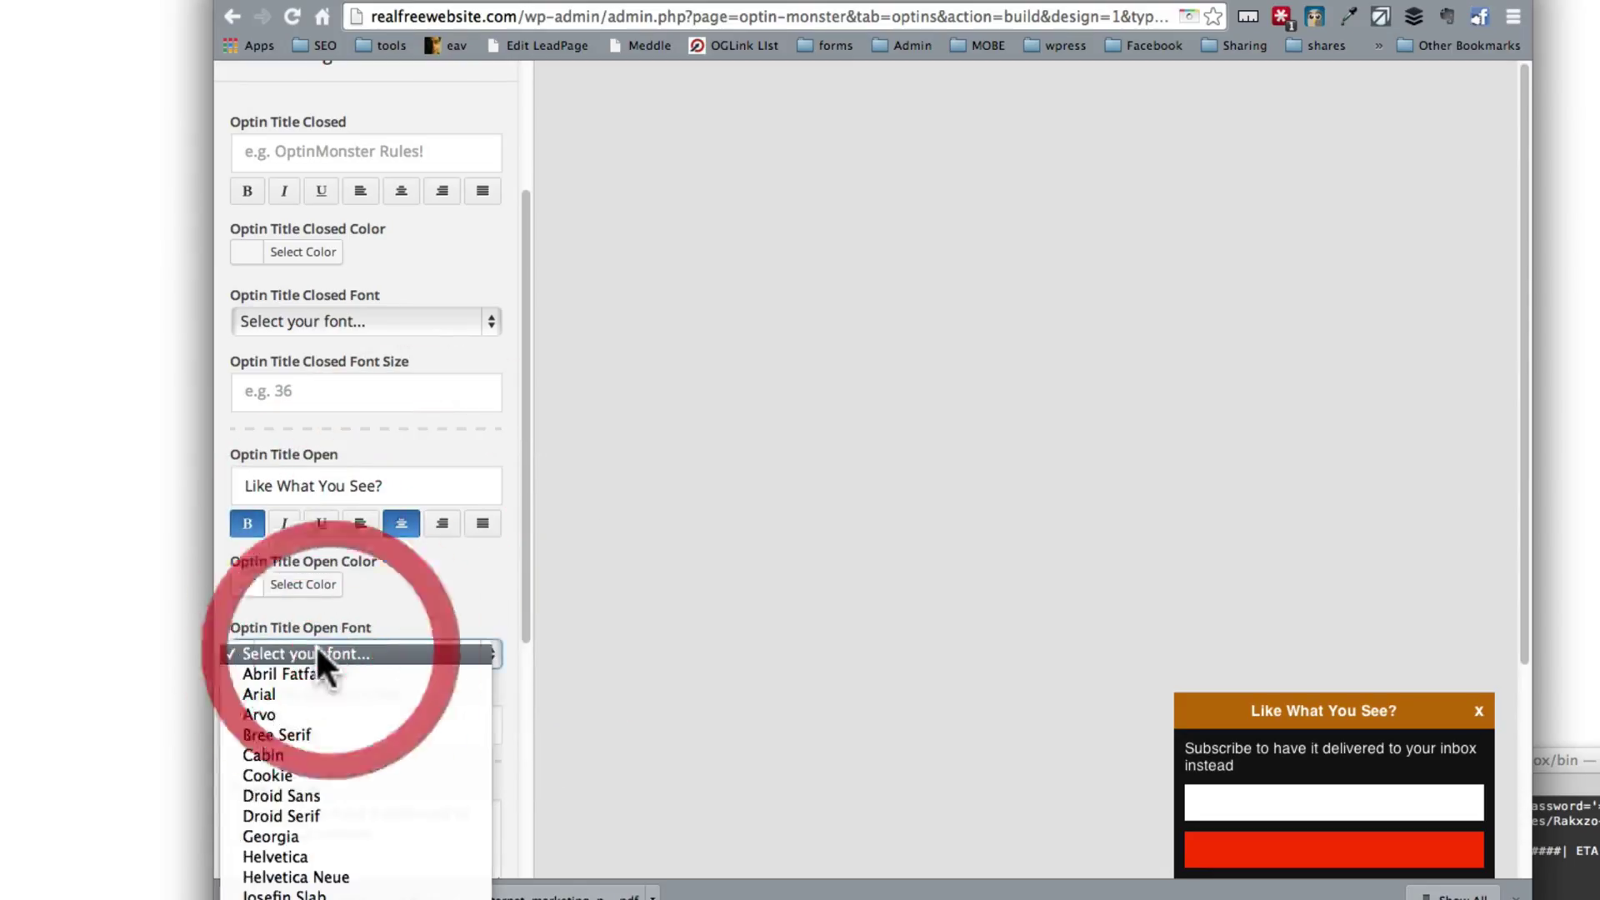
left_click(333, 820)
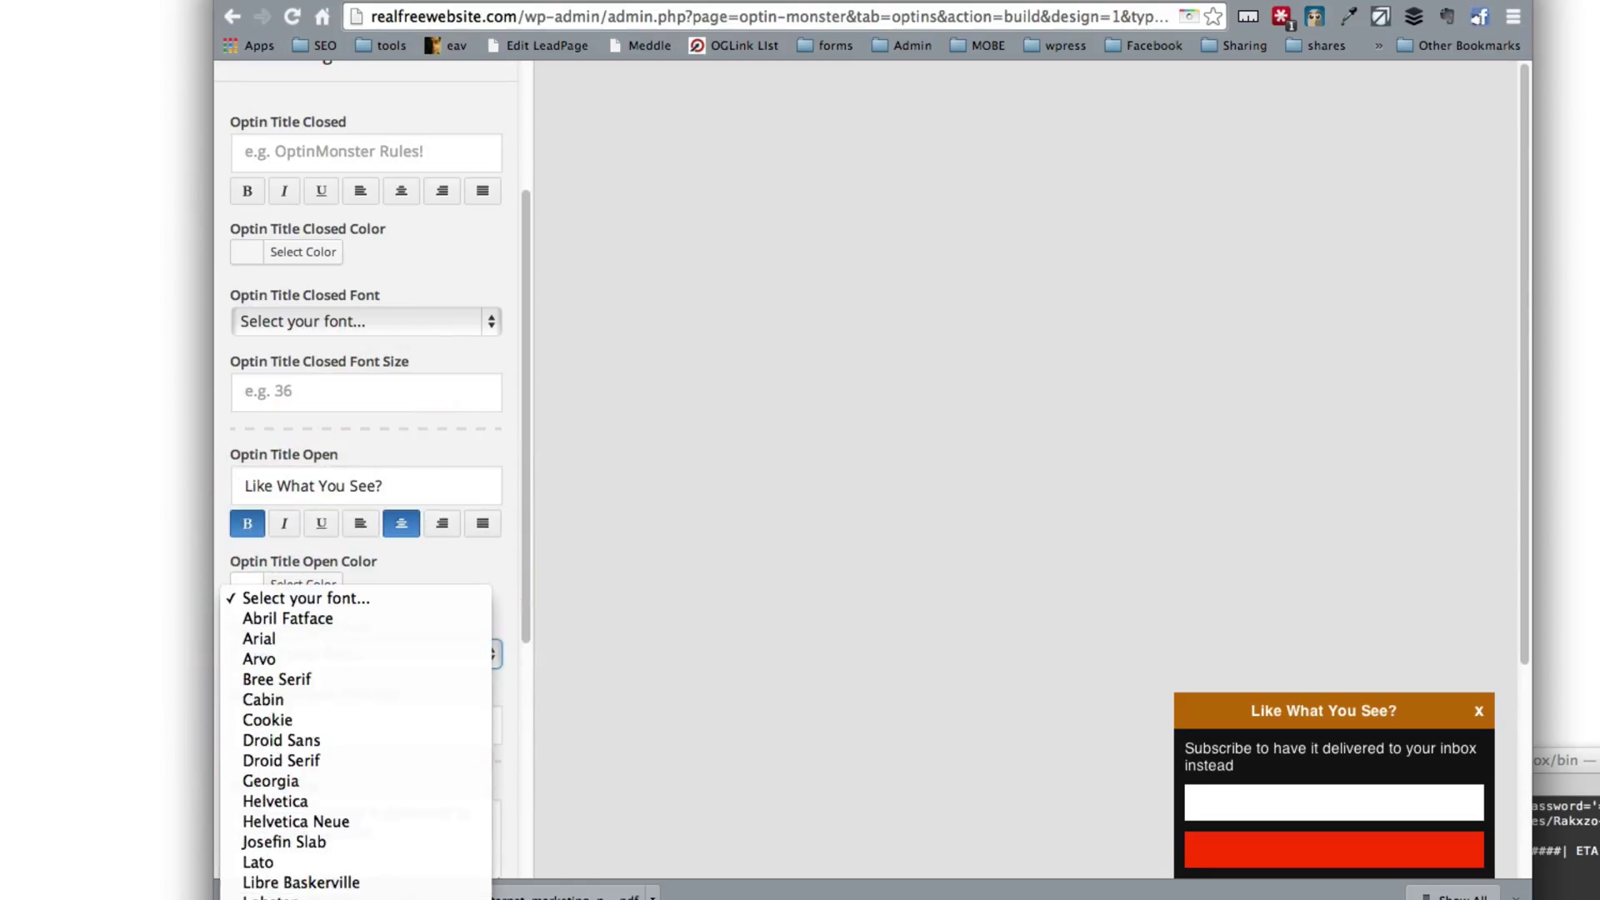
left_click(276, 722)
type("48")
key("Tab")
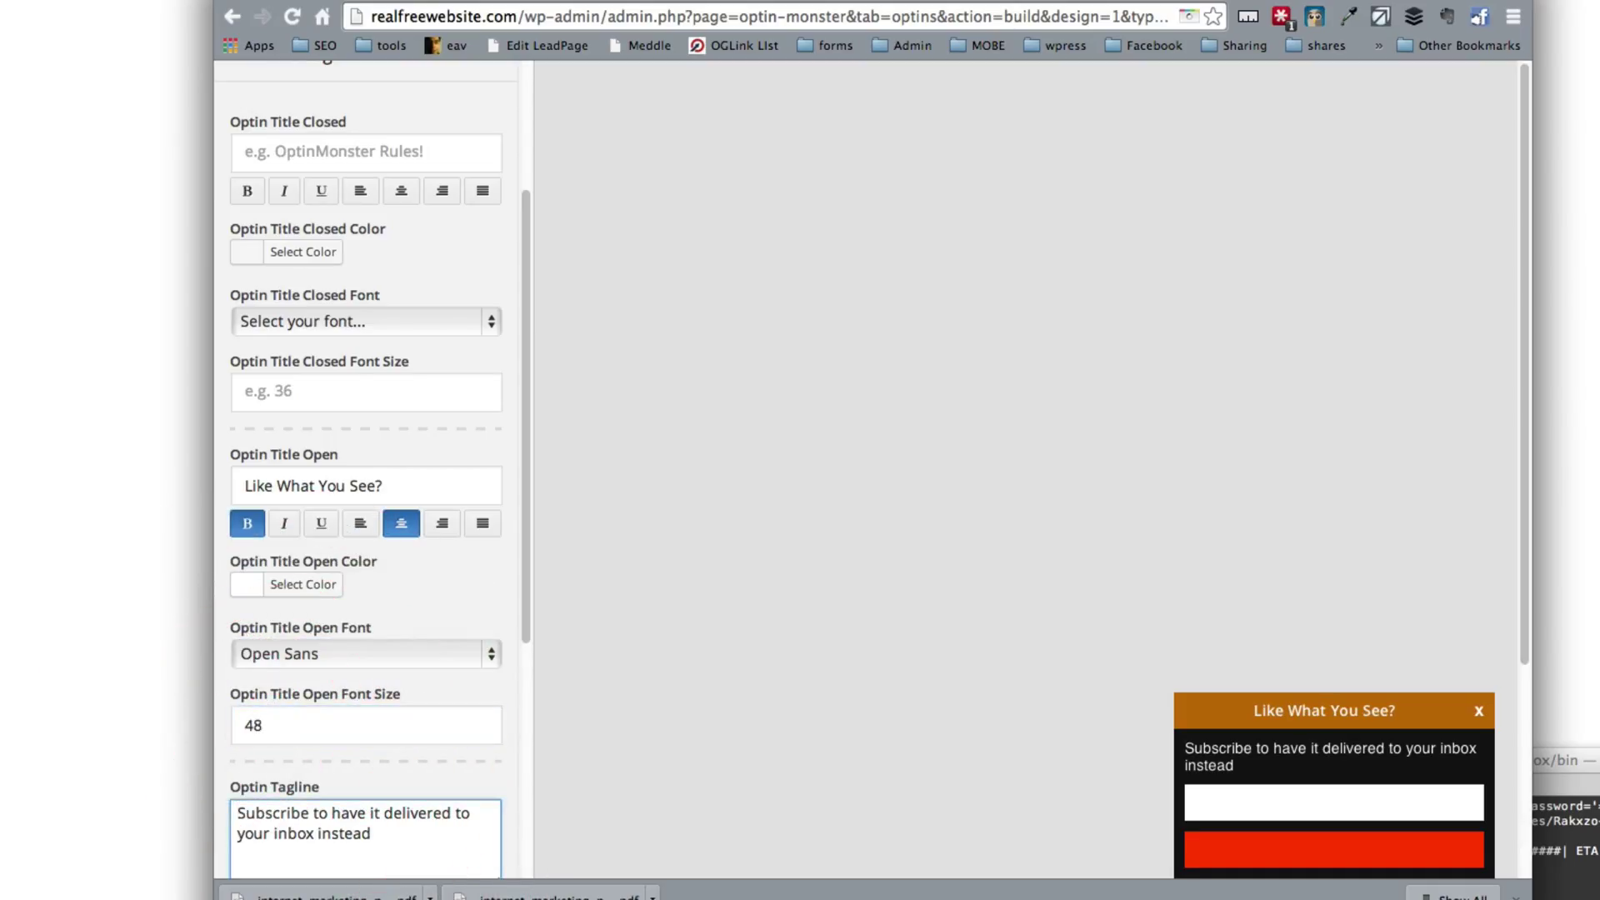
Step: Review the title and tagline fields, then save the optin design
scroll(312, 708, "down", 5)
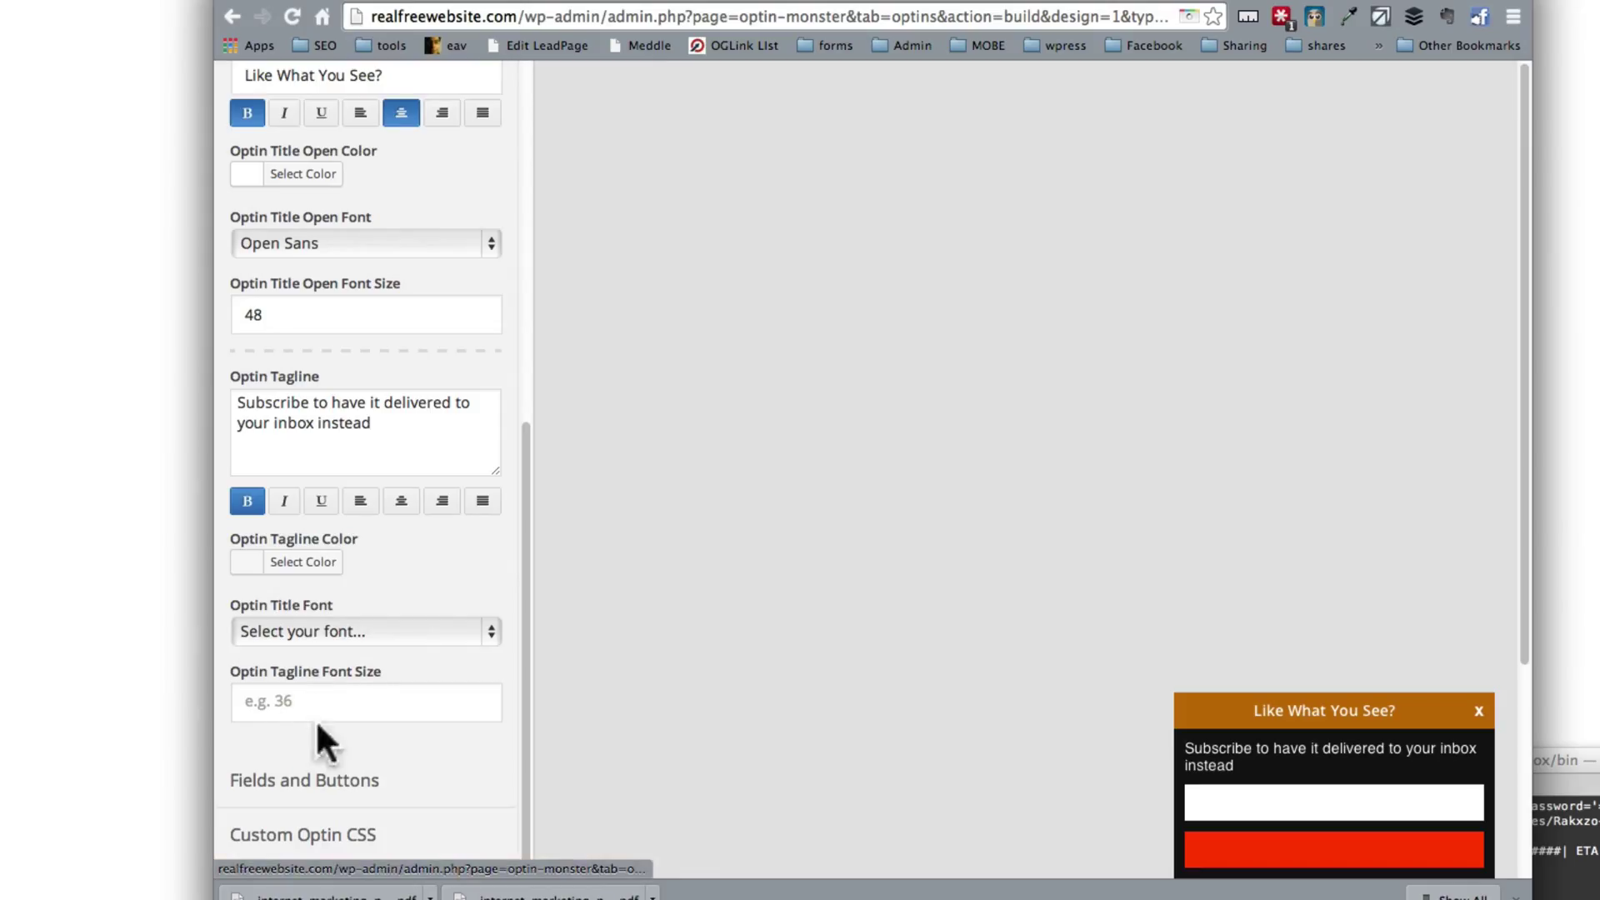
left_click(334, 438)
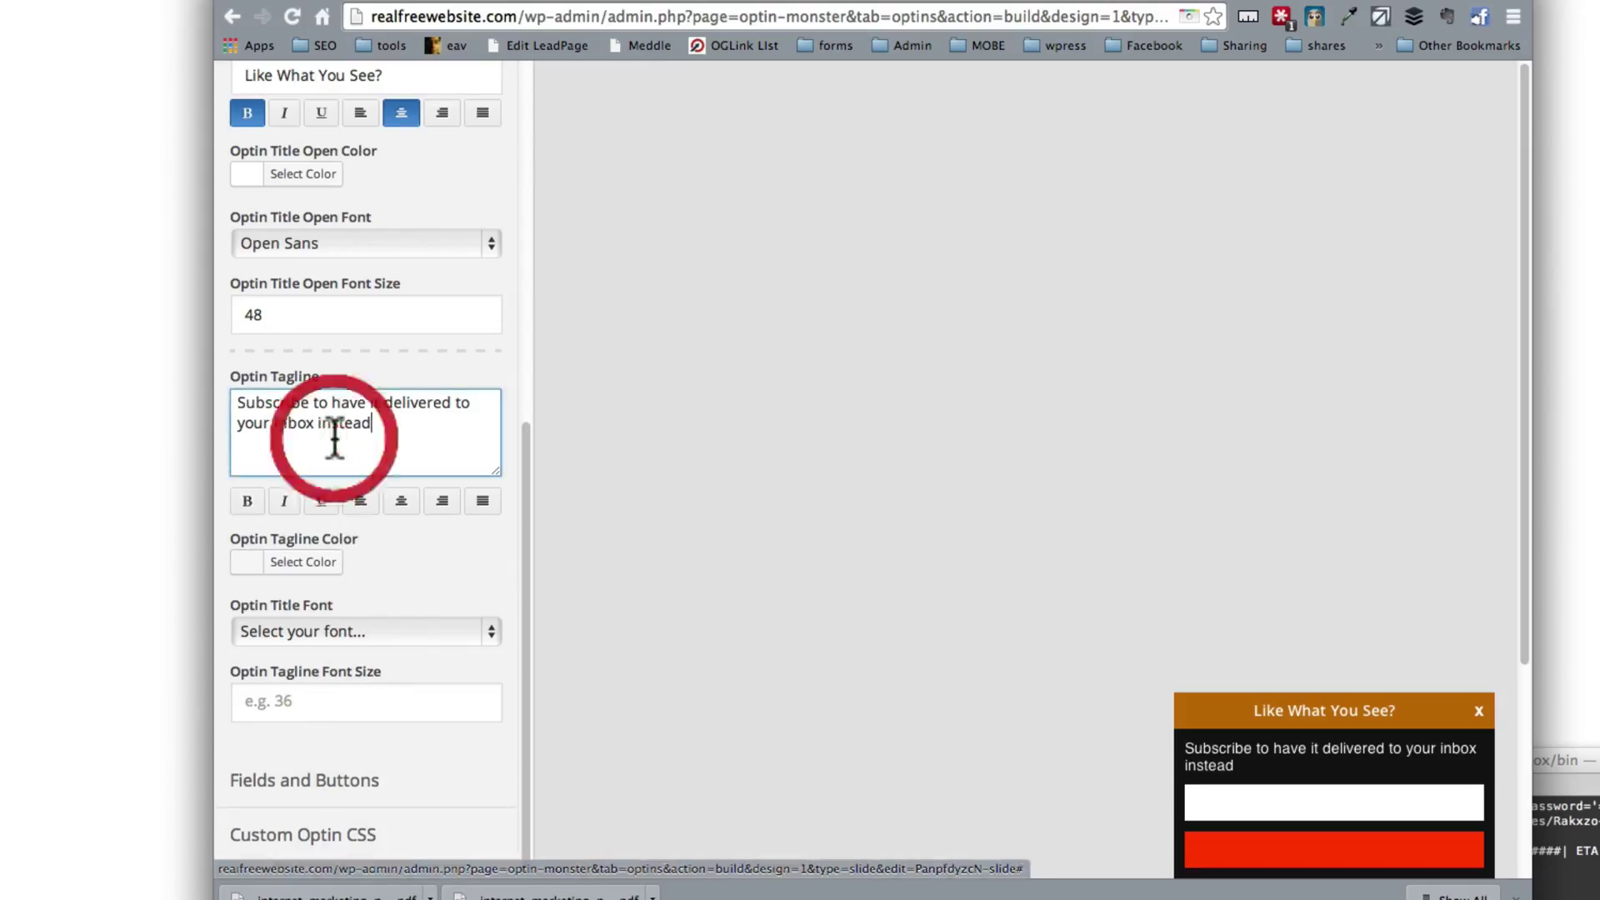
left_click(314, 315)
scroll(325, 300, "up", 3)
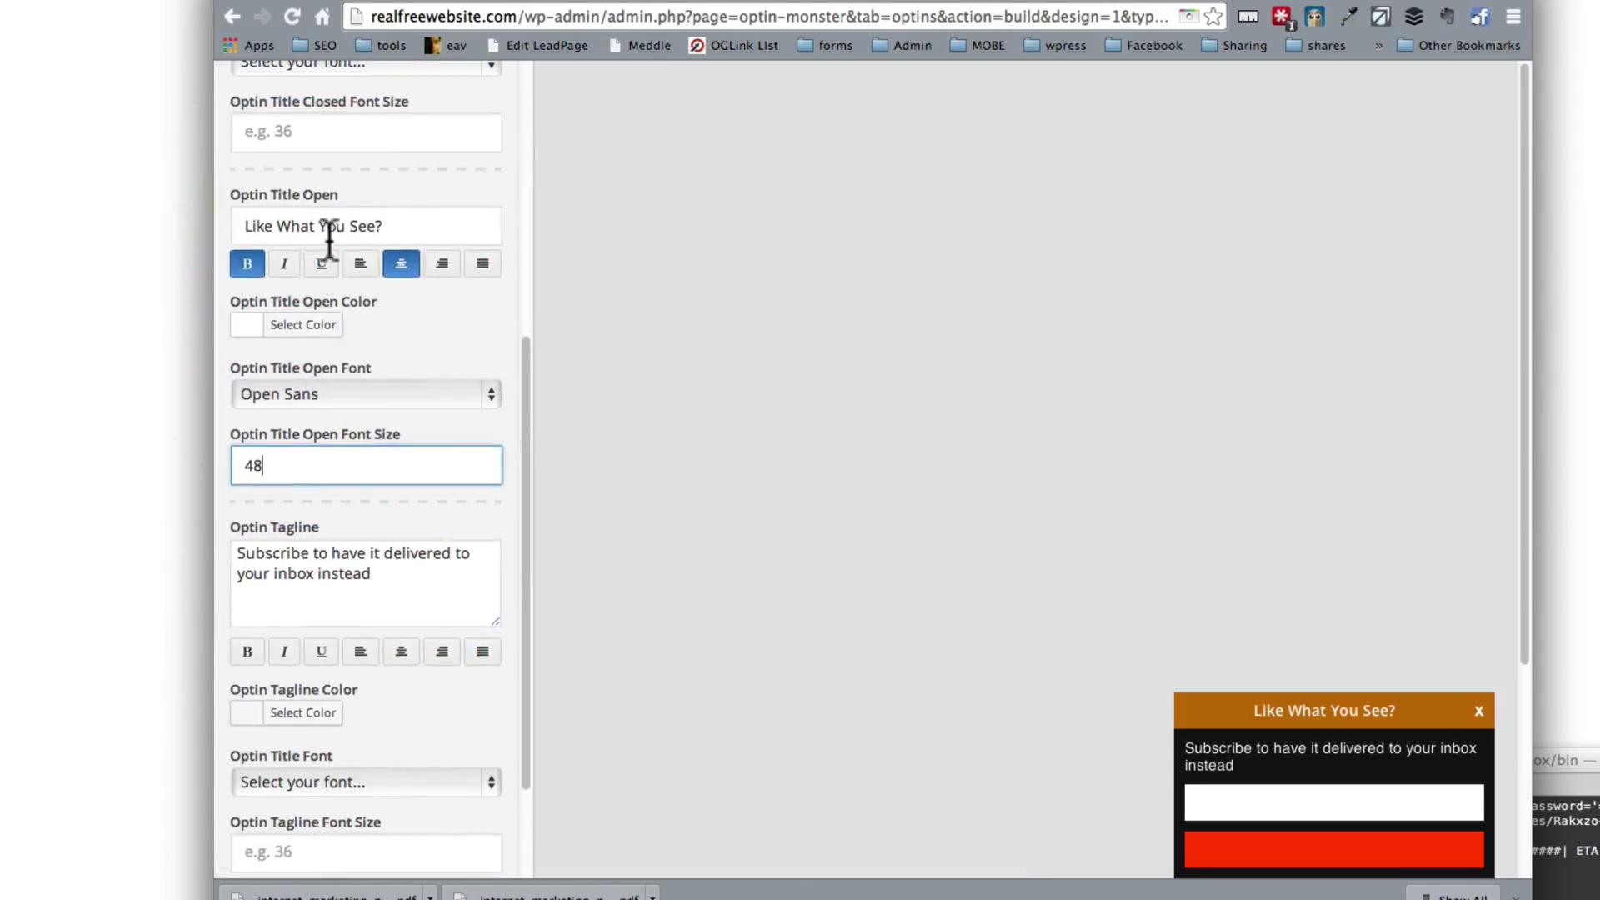
left_click(328, 239)
left_click(326, 467)
scroll(326, 469, "down", 3)
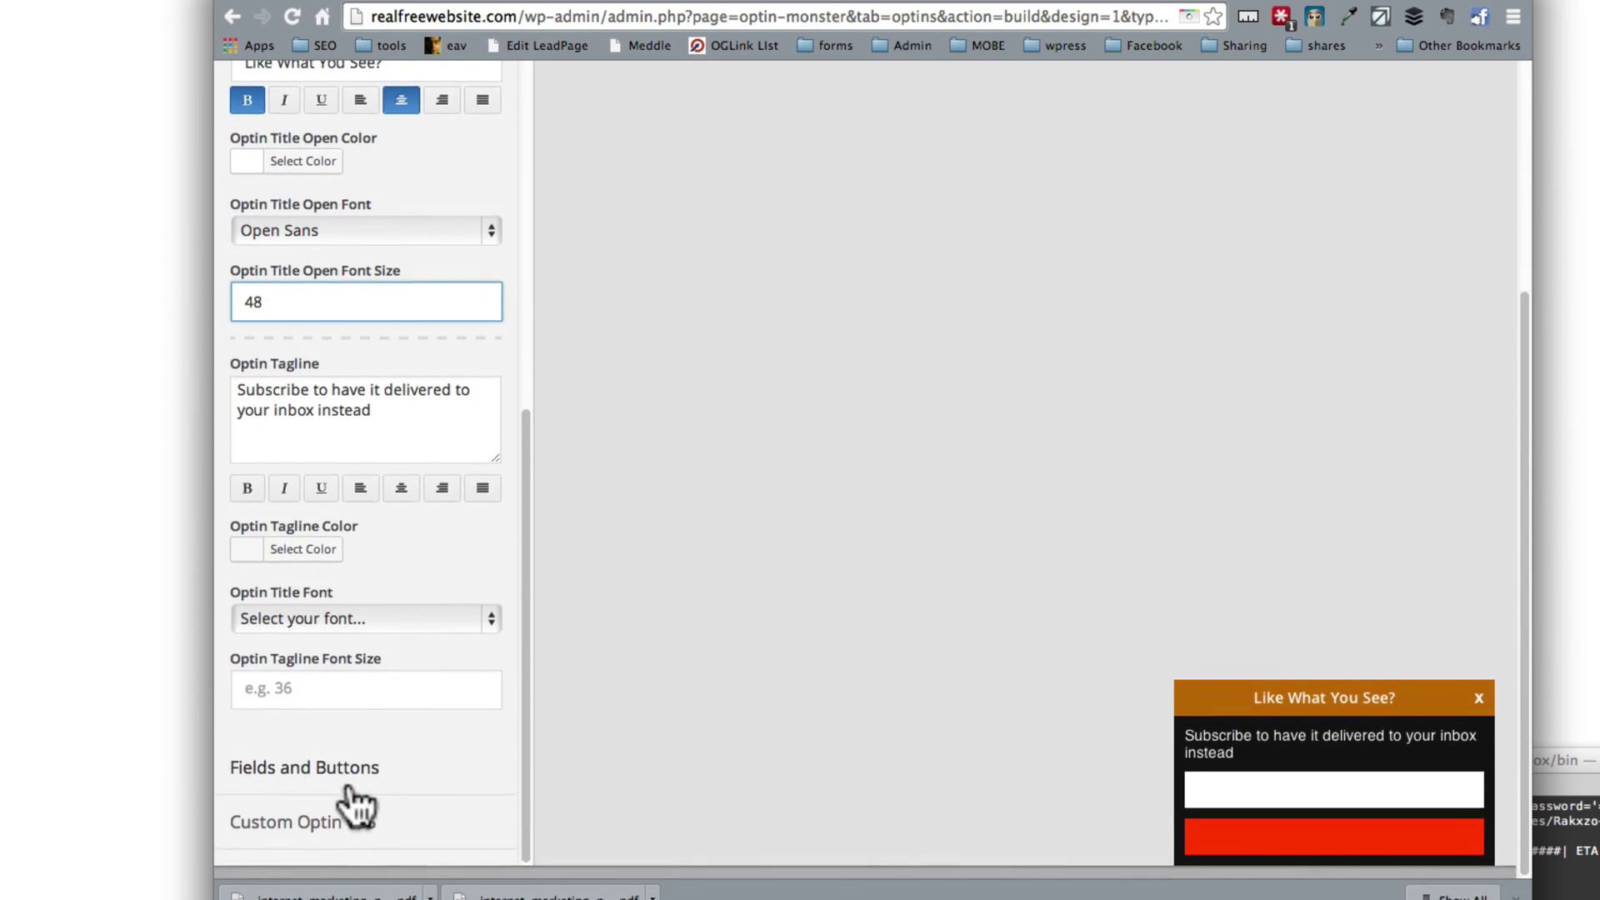
scroll(357, 815, "up", 10)
left_click(432, 102)
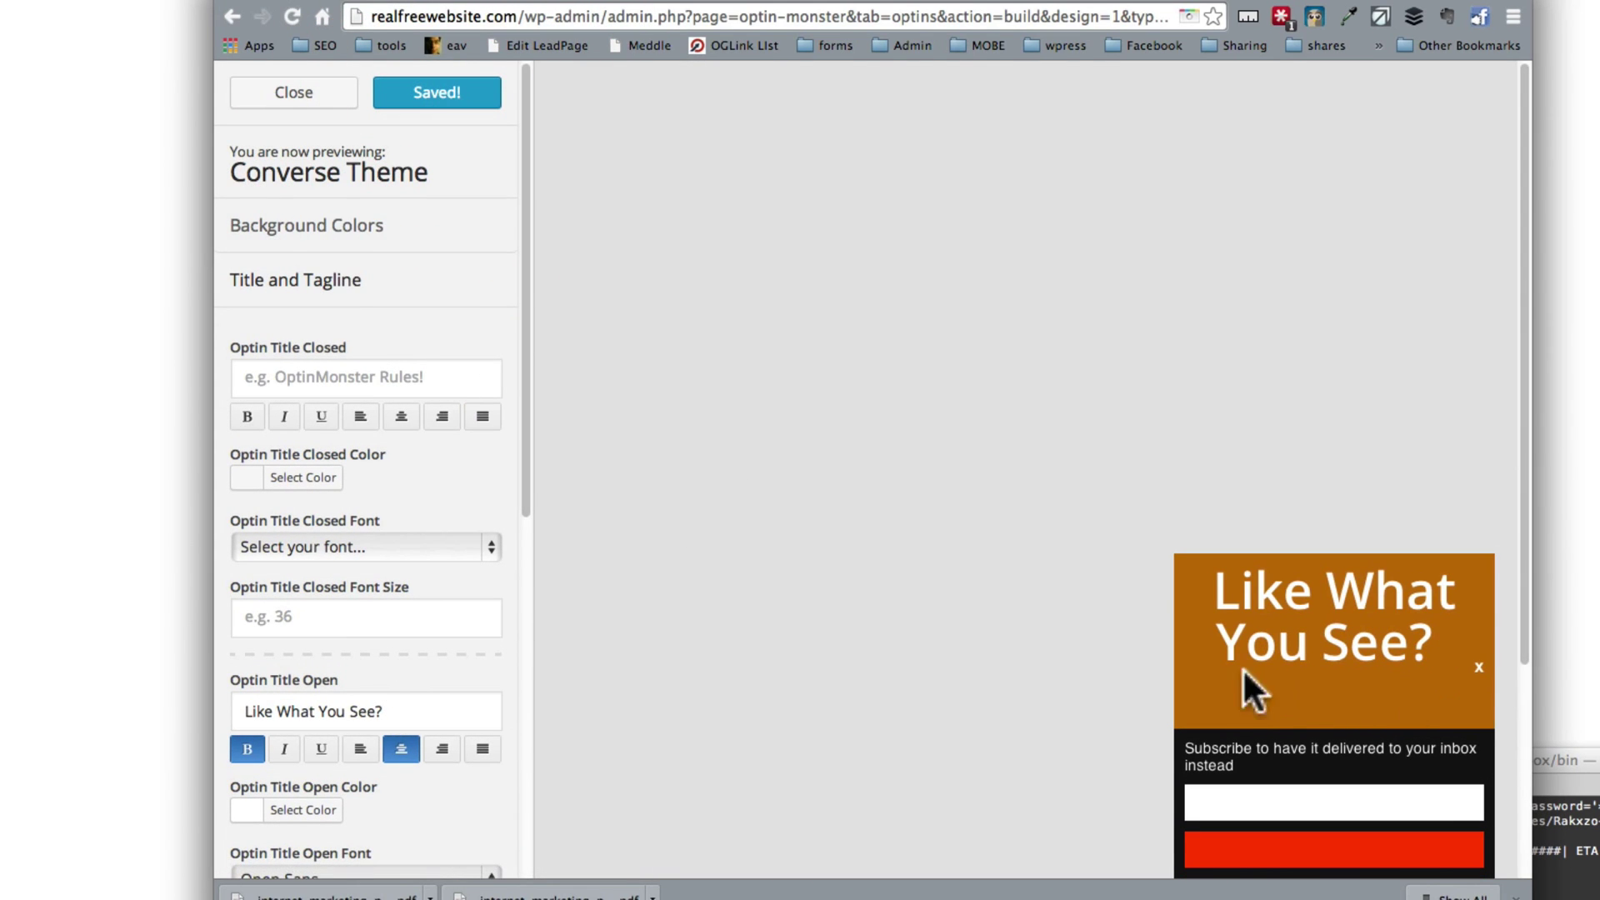
Step: Resize the open title to 26 and save the optin
scroll(467, 683, "down", 10)
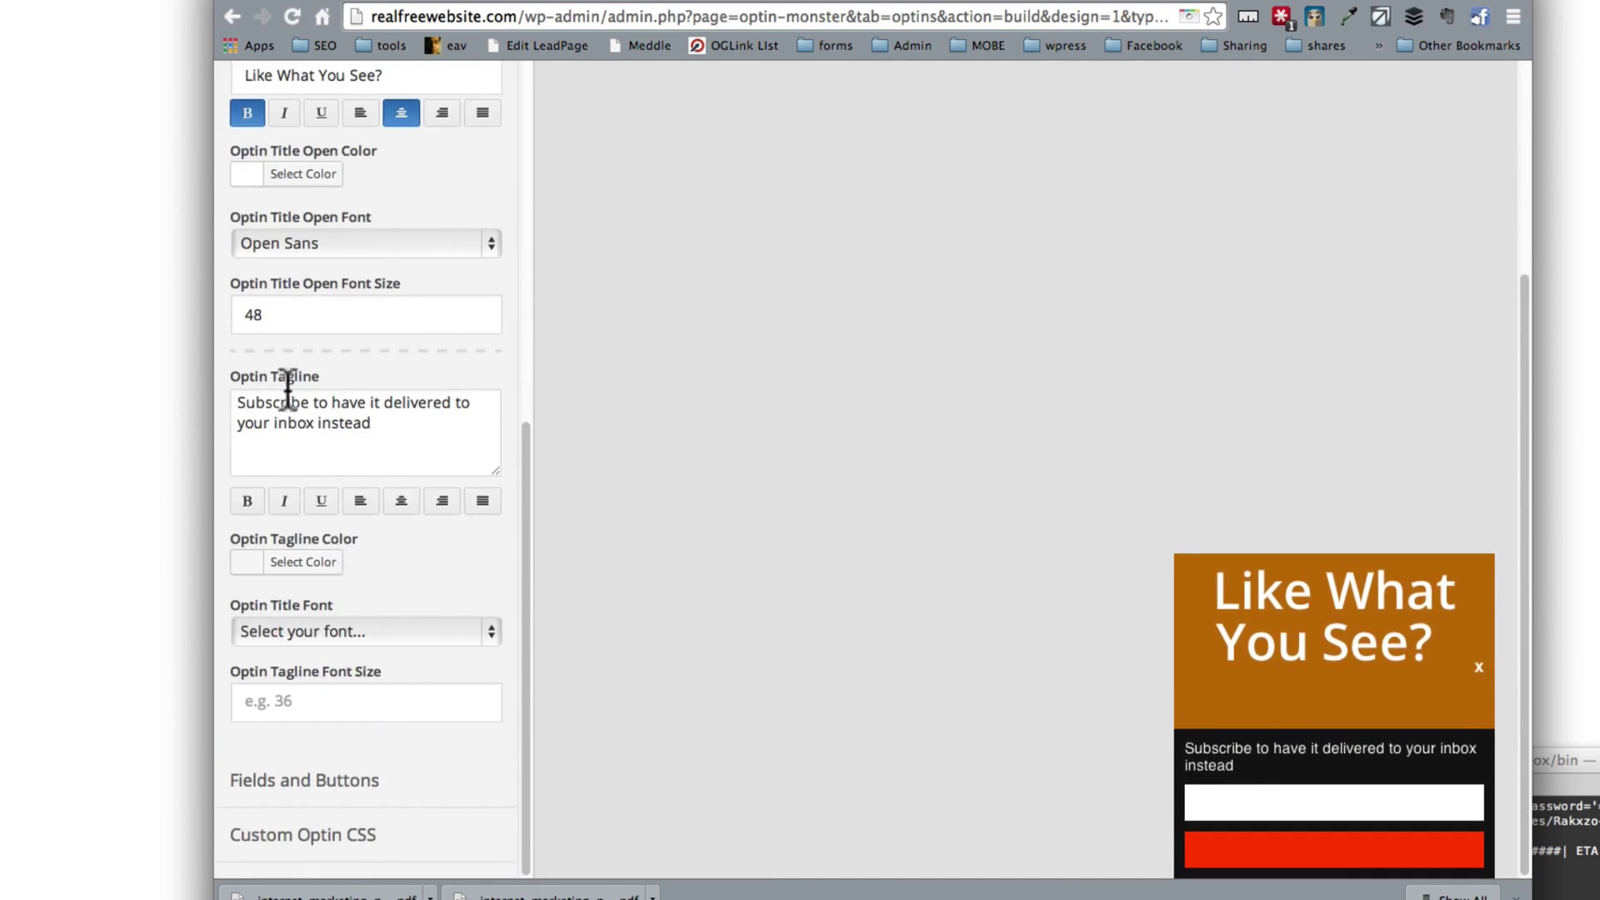
double_click(278, 315)
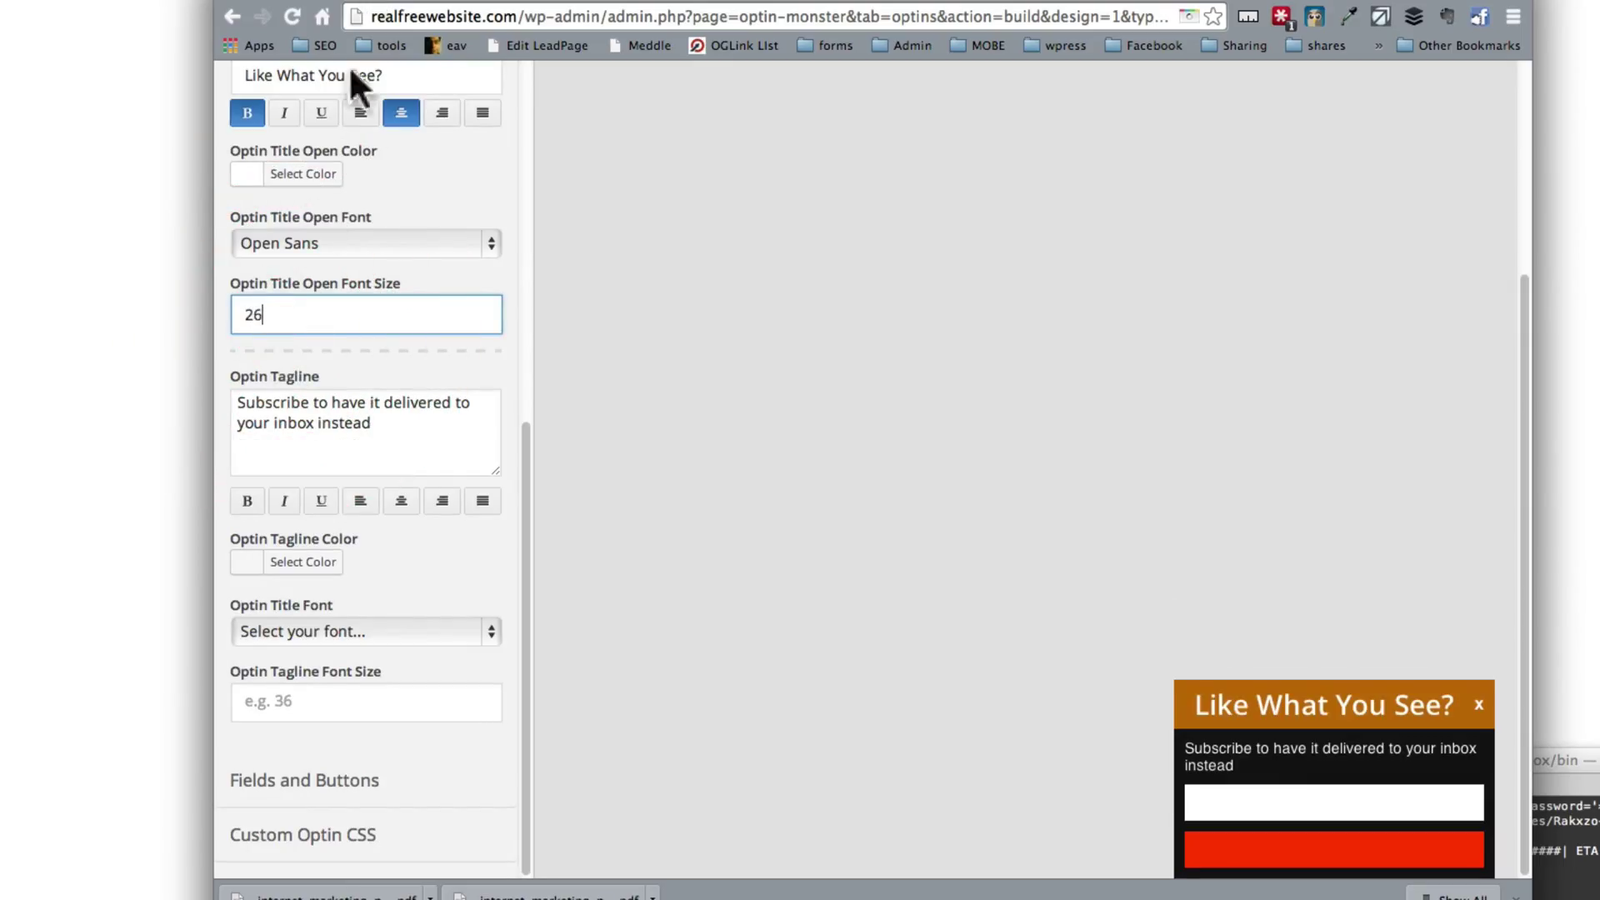
scroll(361, 239, "up", 10)
left_click(433, 96)
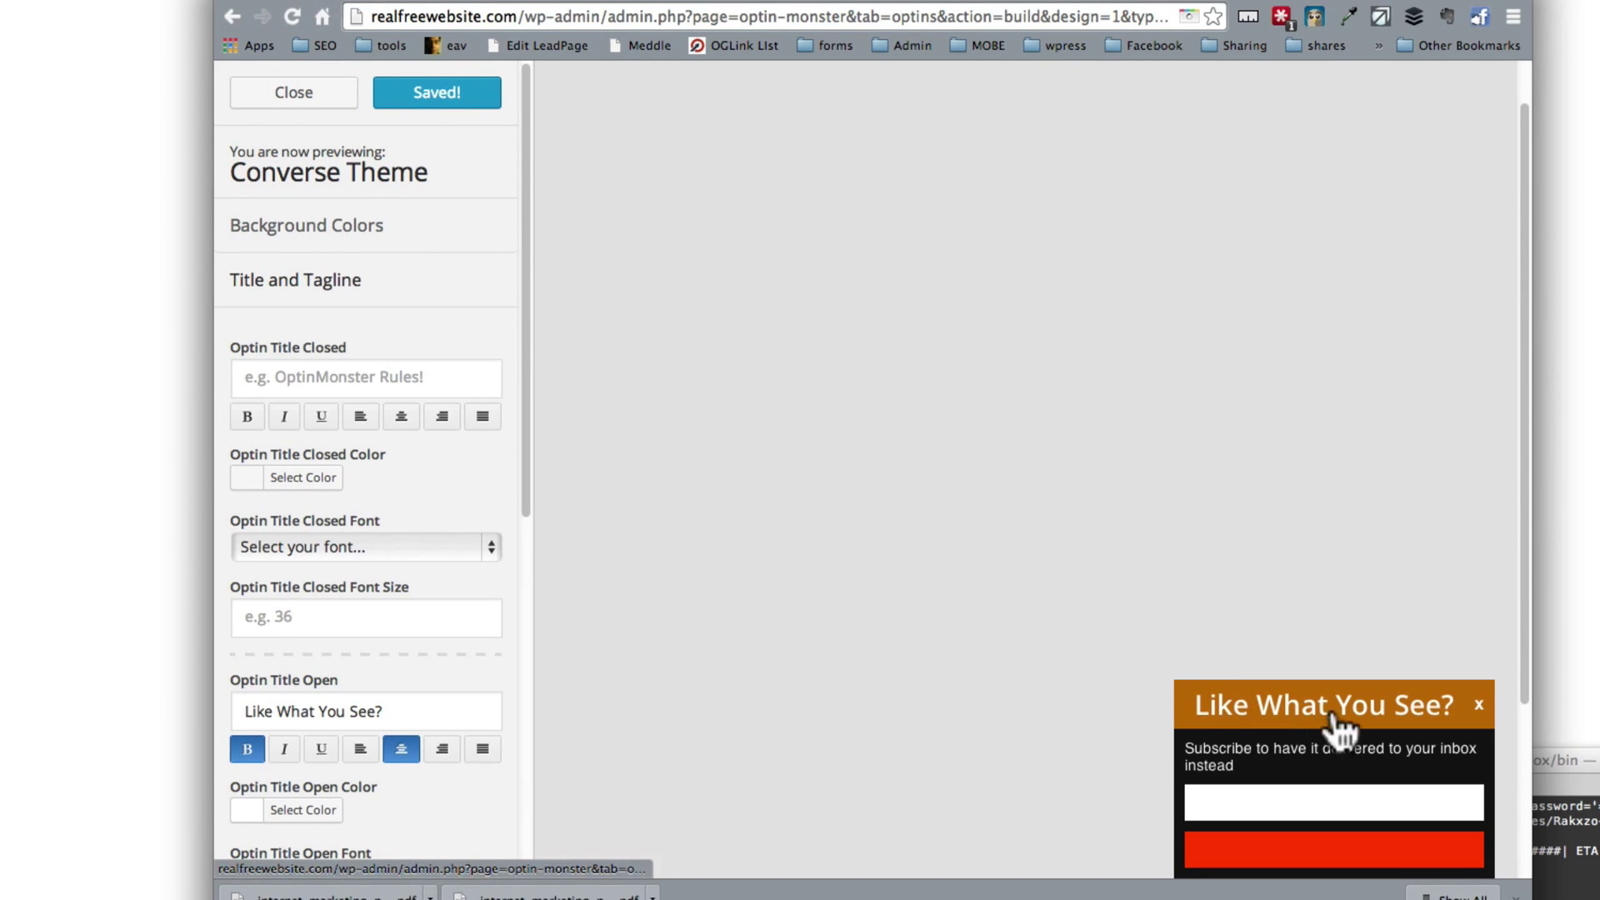
Step: Change 'instead' to 'next' in the tagline and make the tagline italic
scroll(398, 638, "down", 2)
scroll(399, 637, "down", 10)
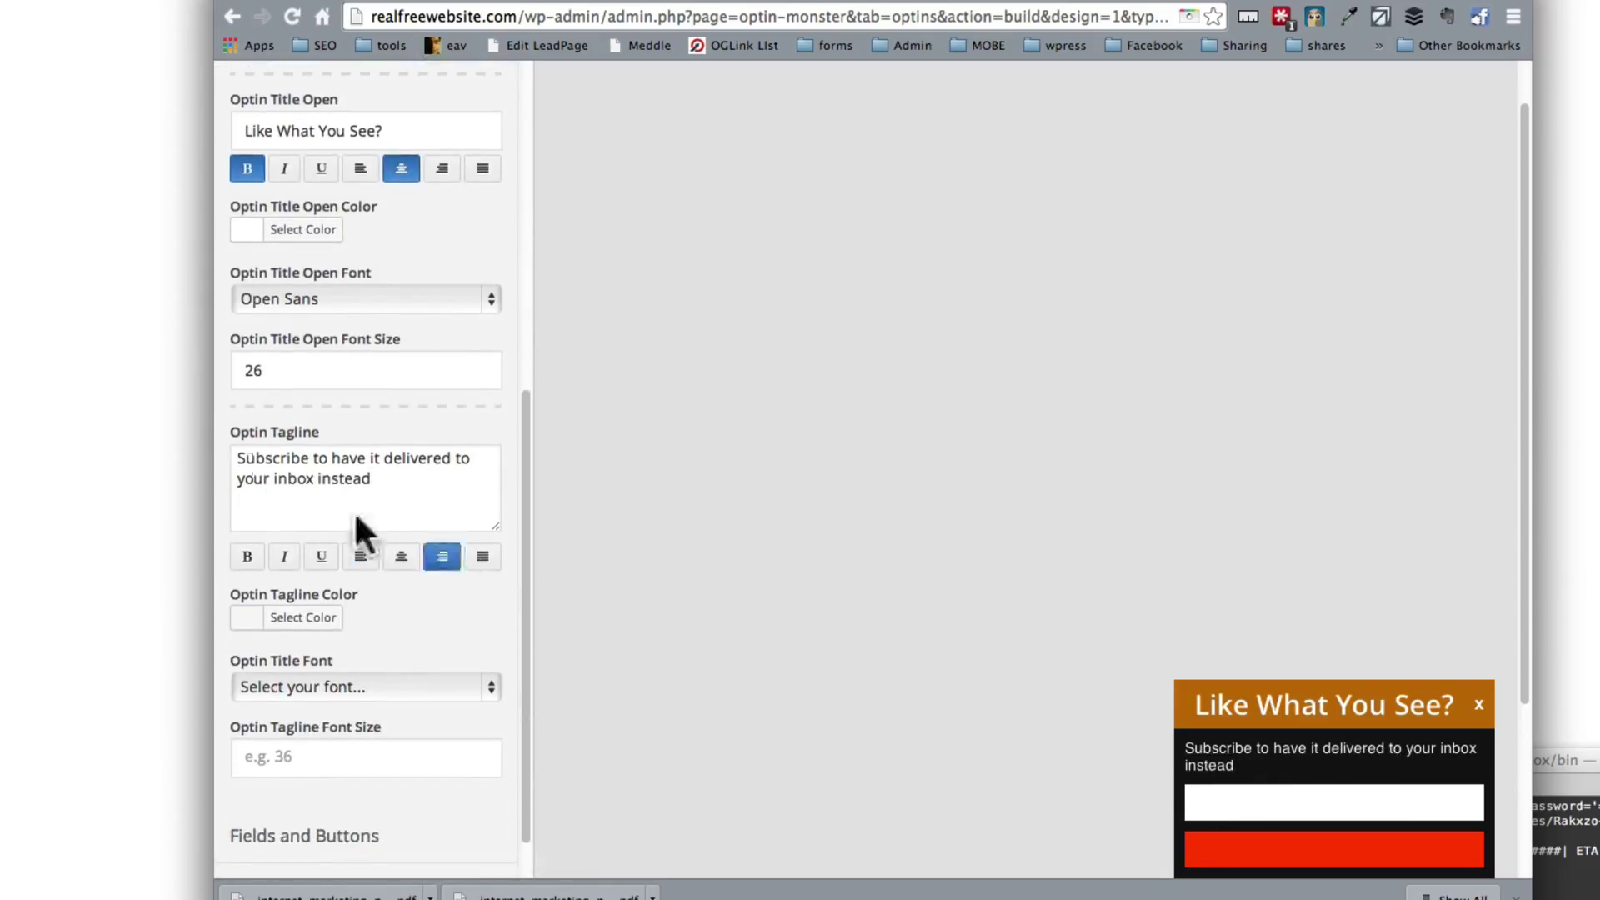
double_click(320, 477)
type("next time.")
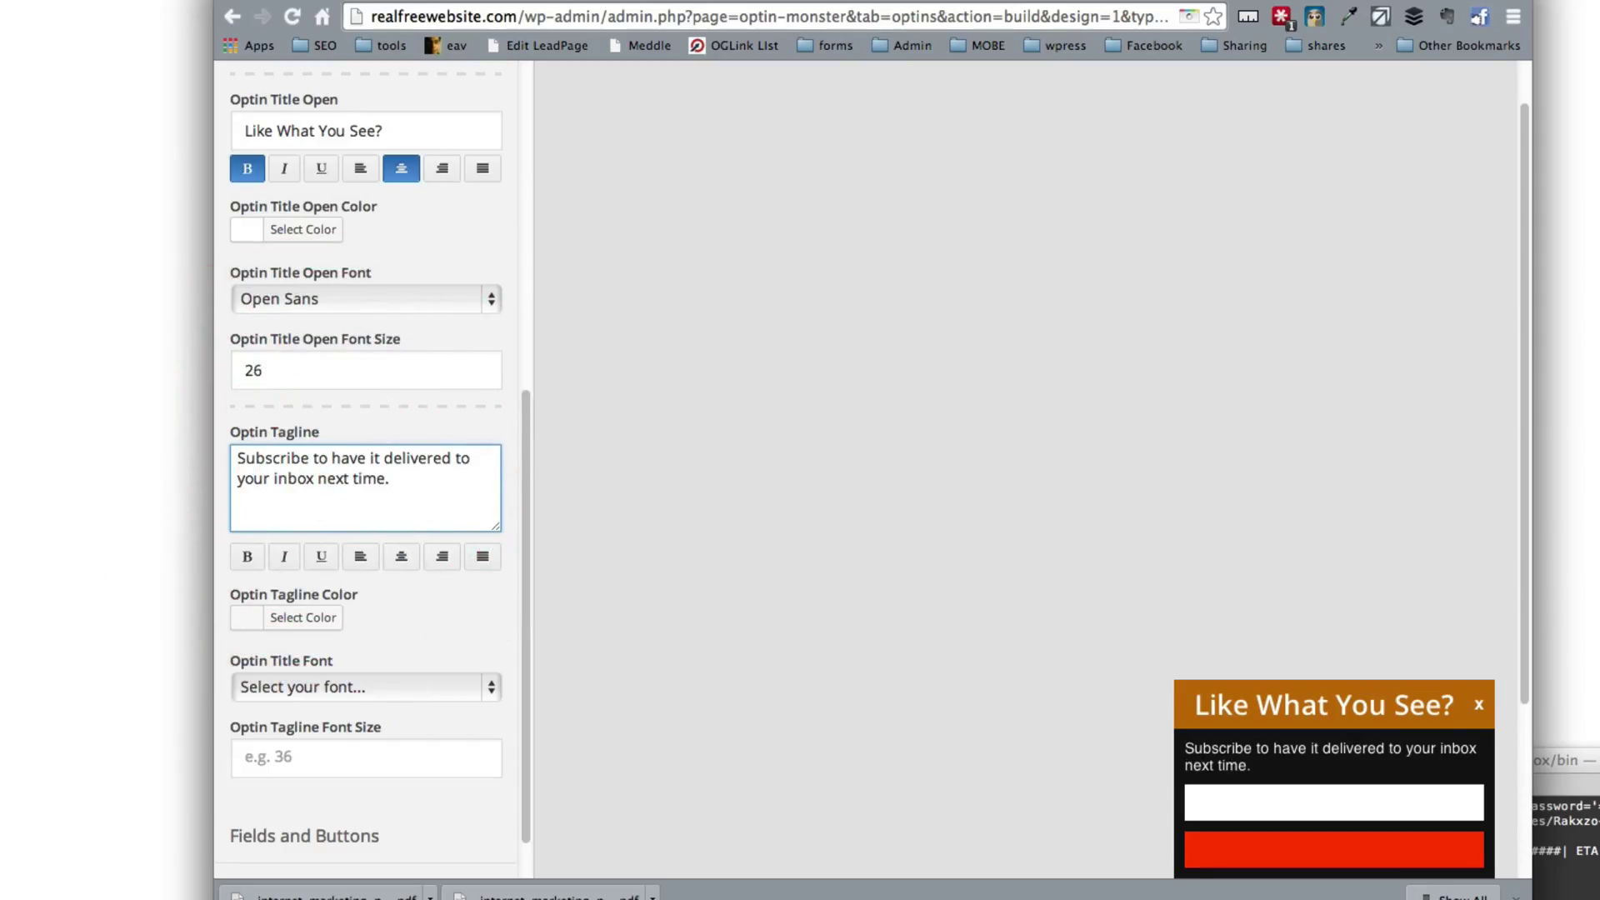
left_click_drag(379, 510, 173, 434)
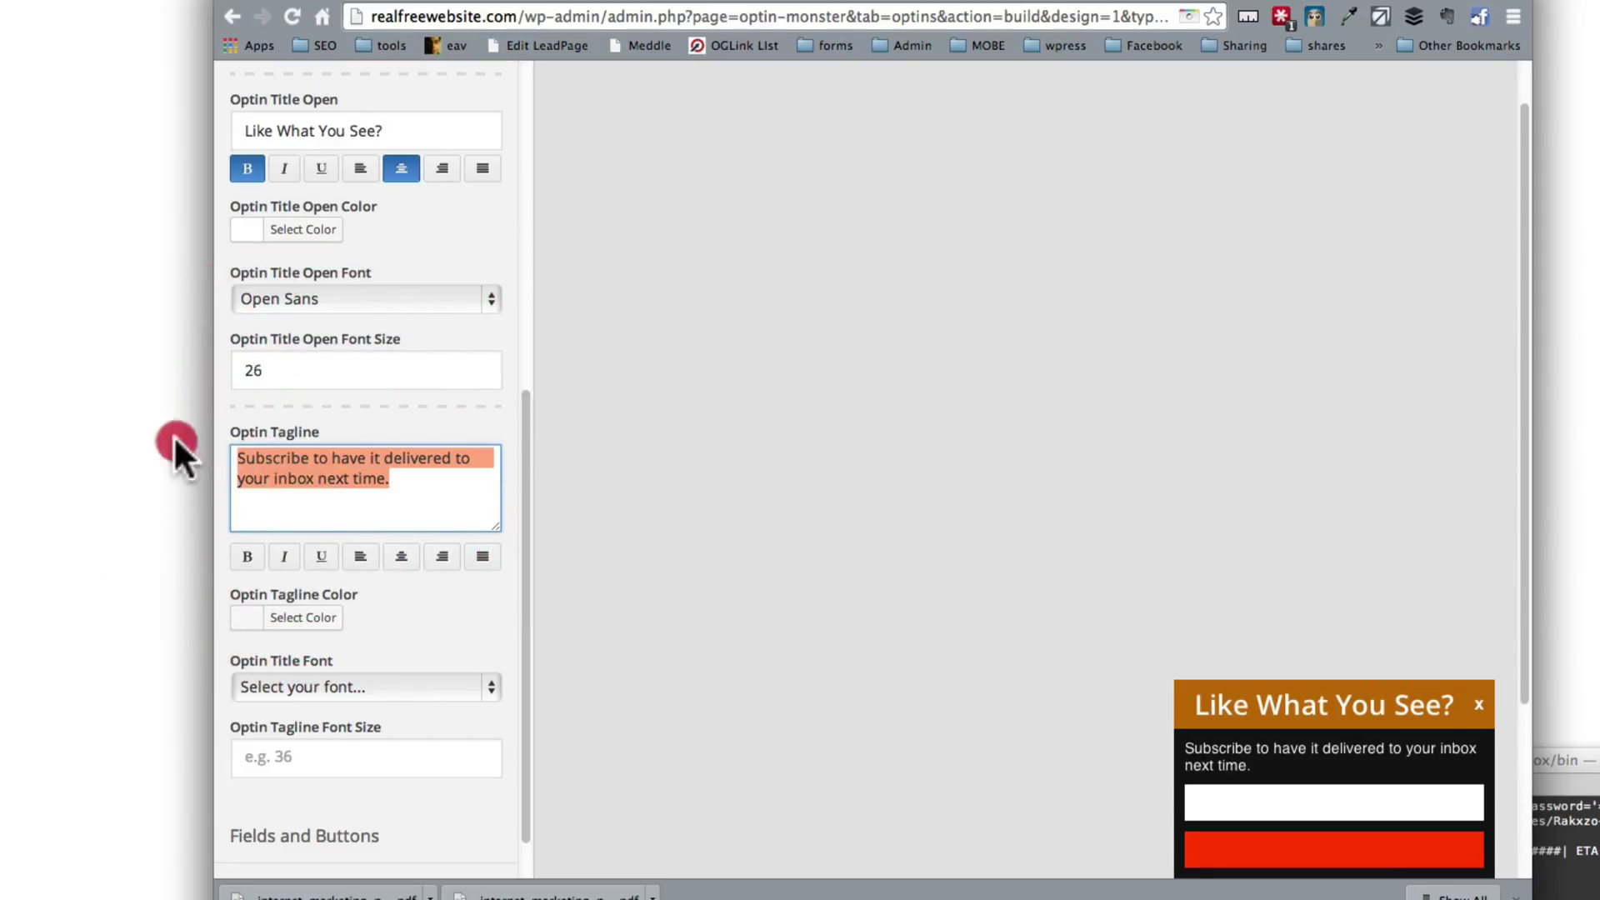
left_click(286, 559)
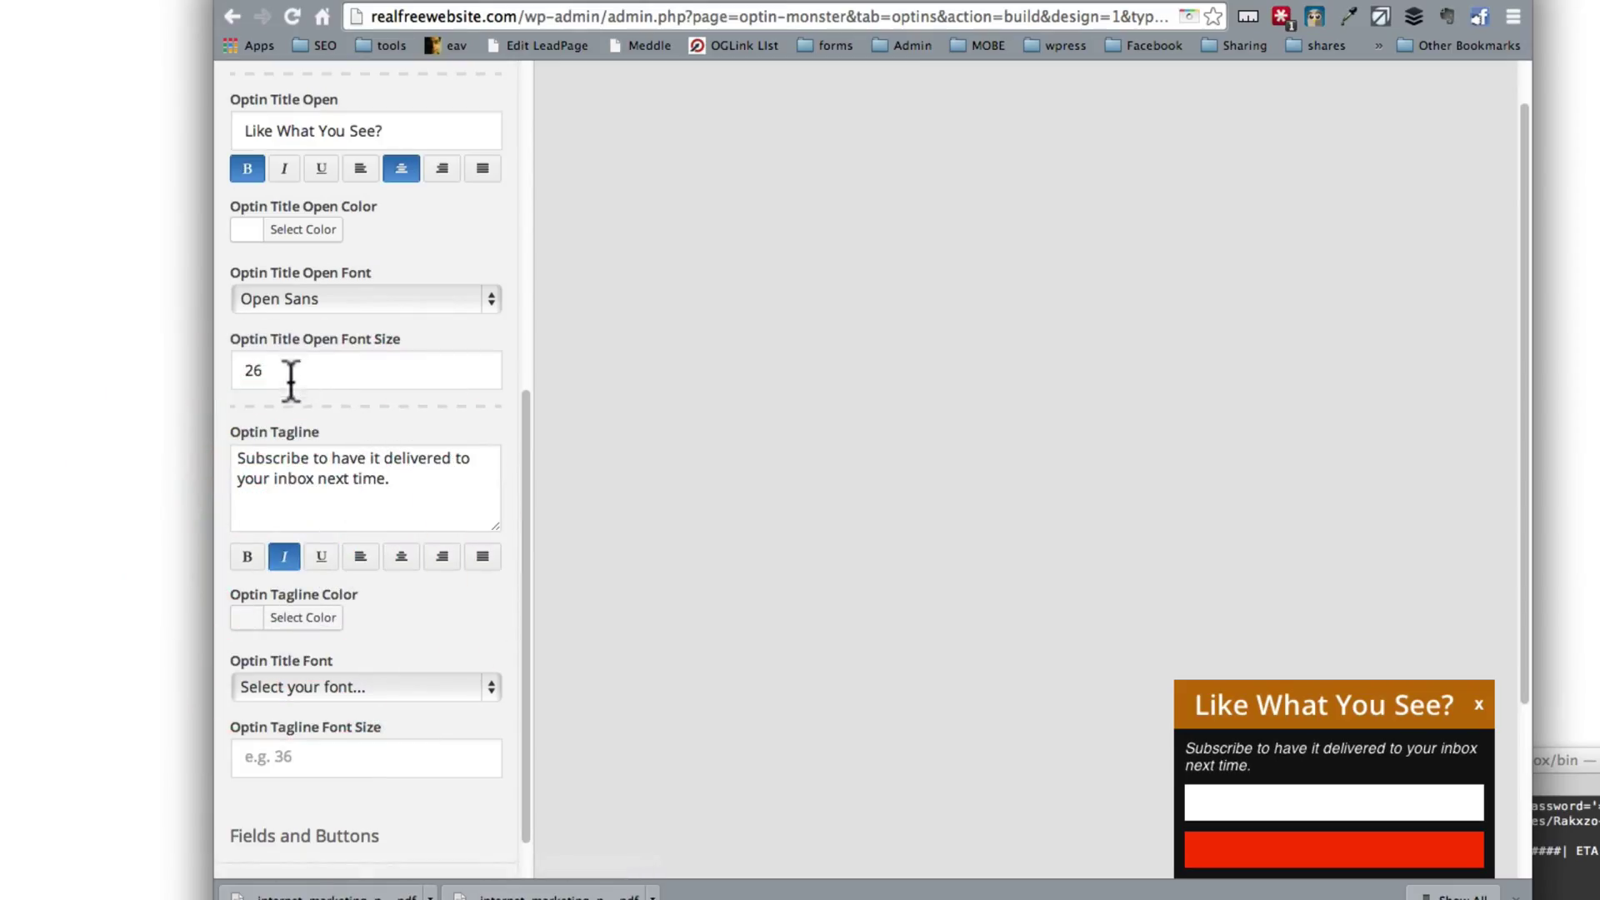
Step: Set the tagline font size to 14 and save the optin
left_click(328, 758)
scroll(329, 775, "down", 1)
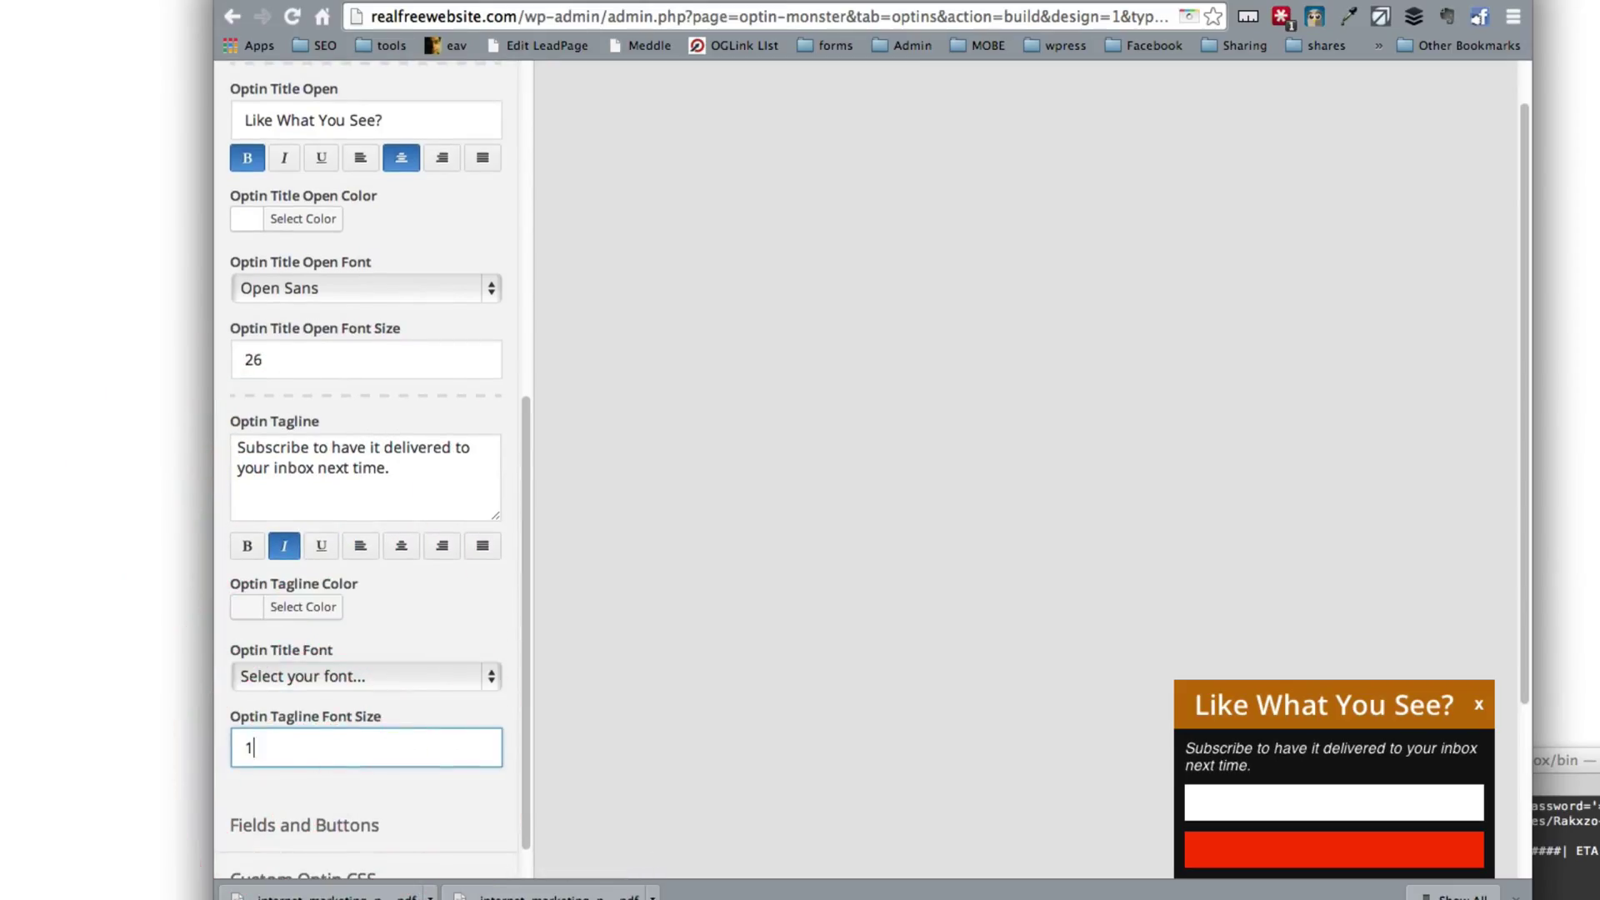
key("Tab")
scroll(329, 825, "down", 1)
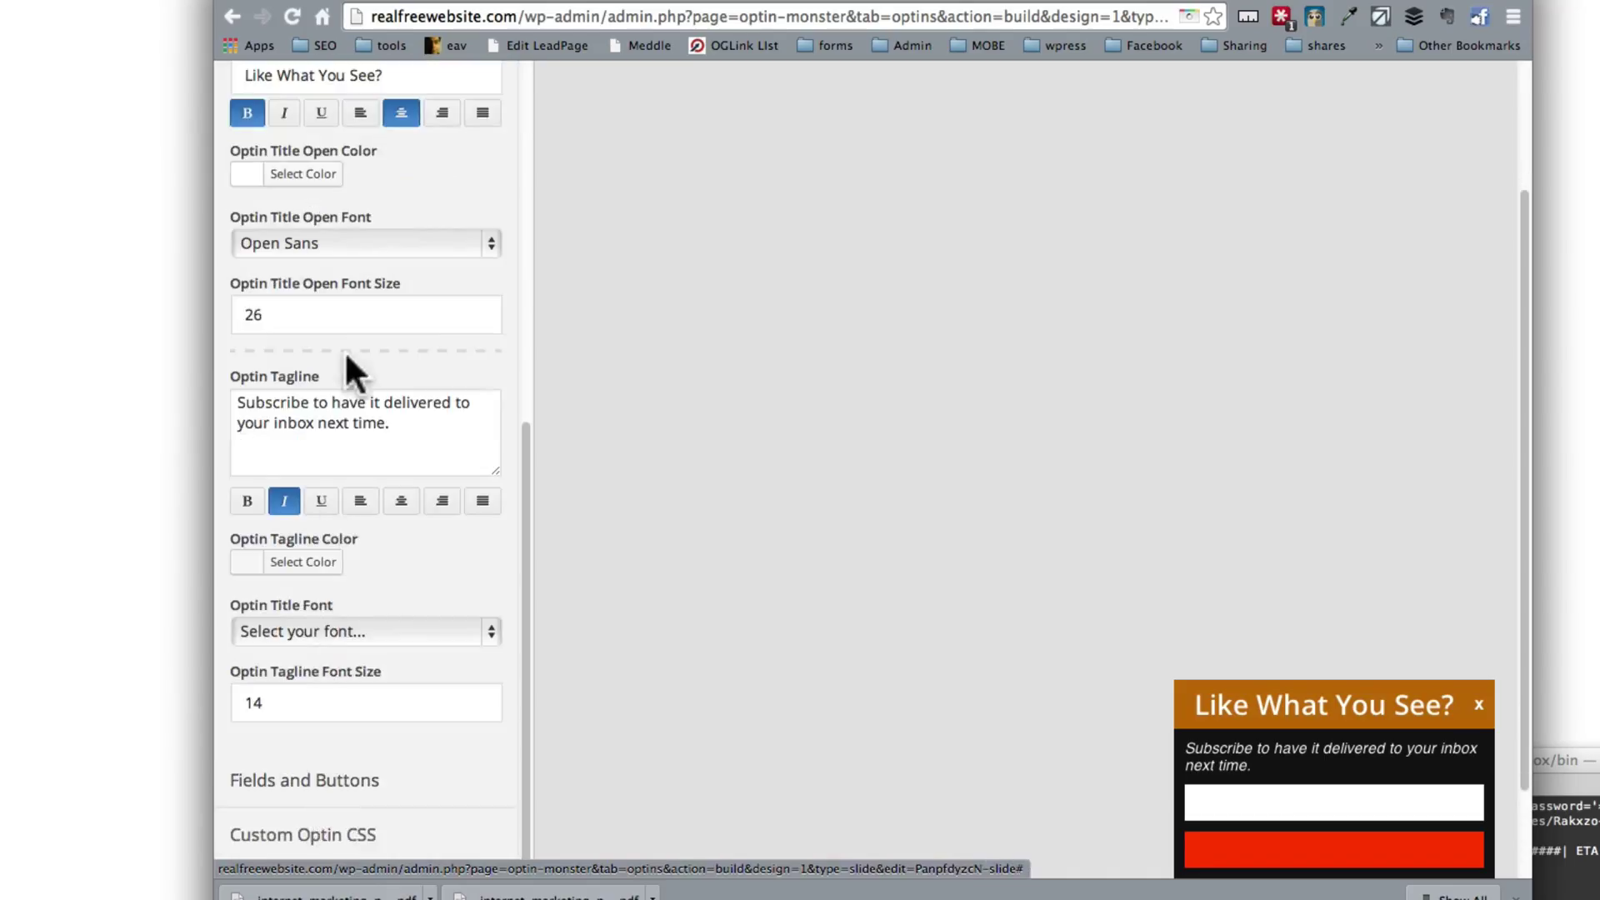
scroll(346, 337, "up", 10)
left_click(446, 94)
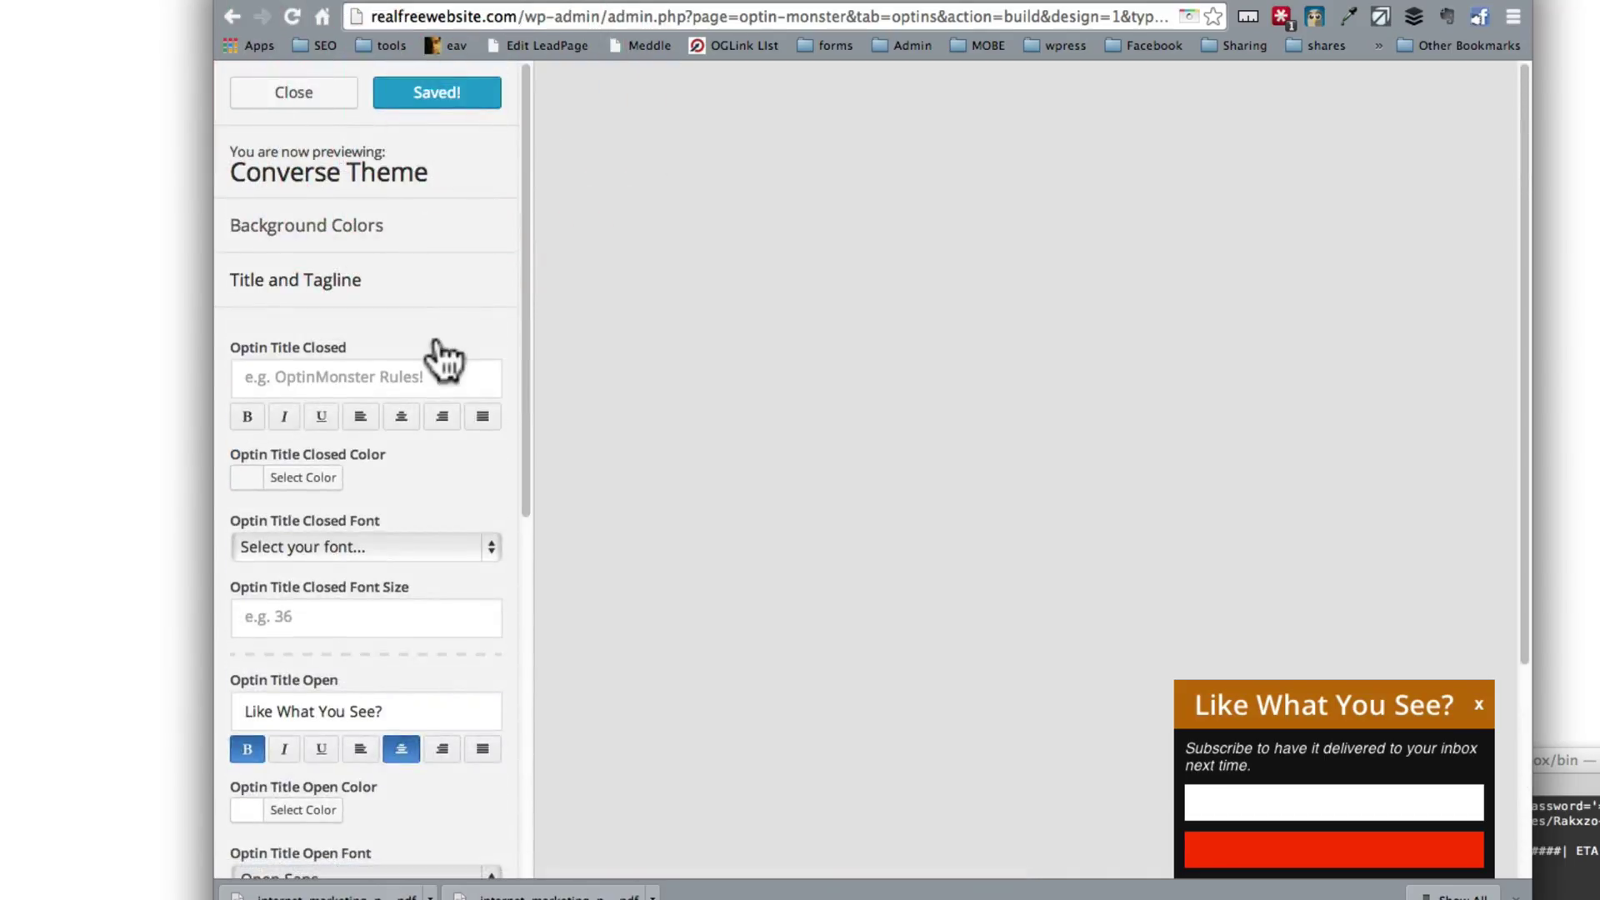
Step: Save the optin, then set the tagline font to Open Sans
left_click(442, 93)
scroll(403, 692, "down", 10)
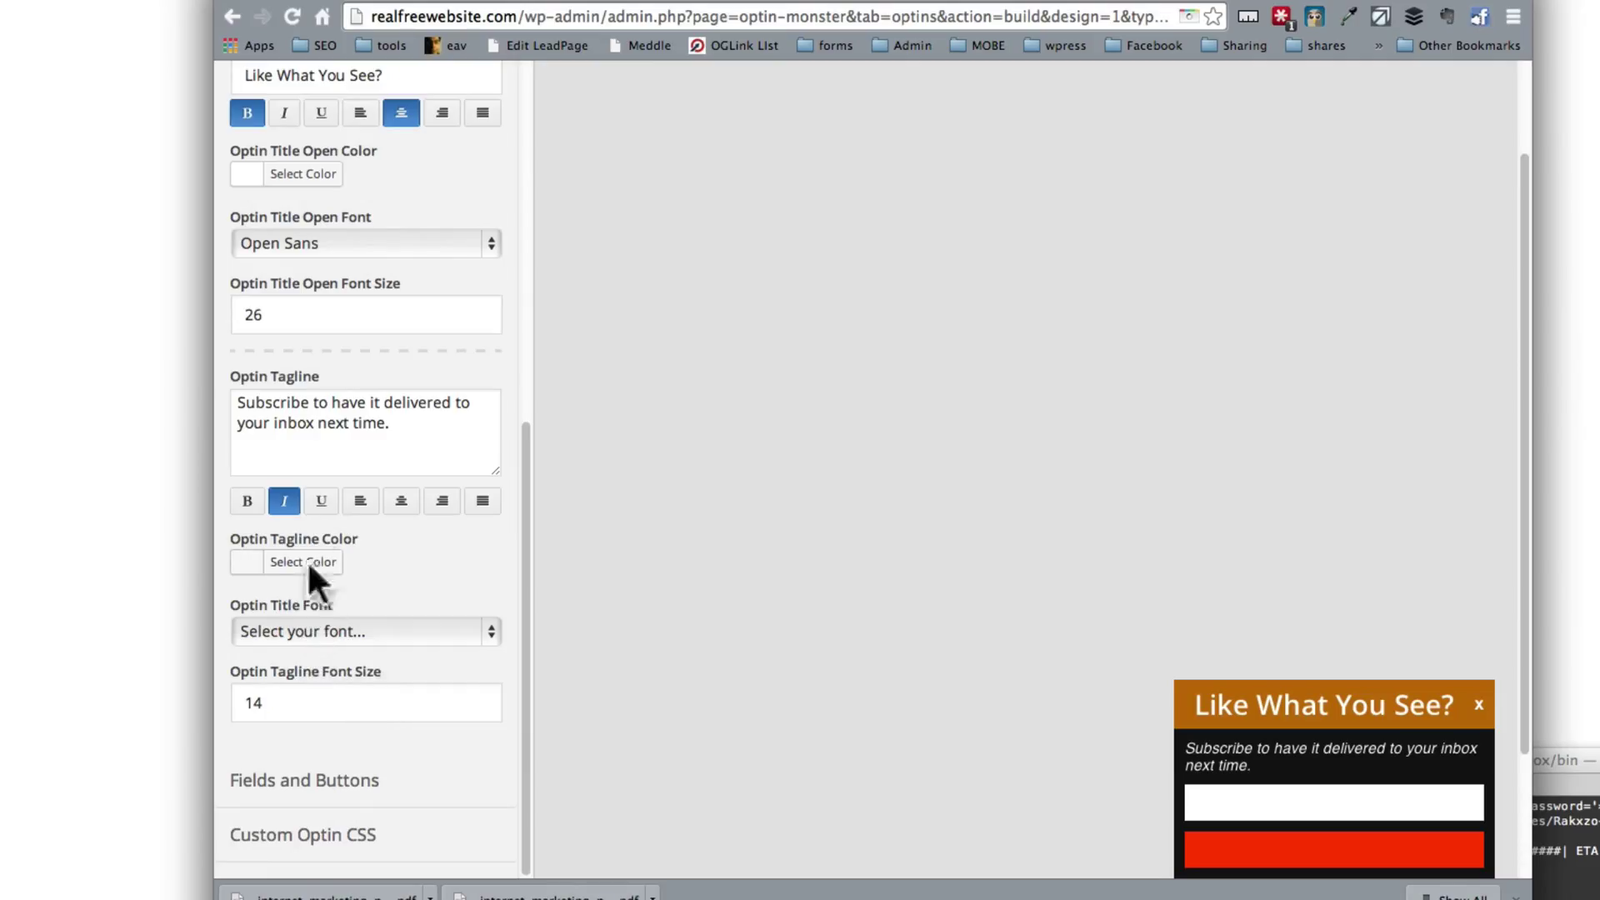
left_click(341, 422)
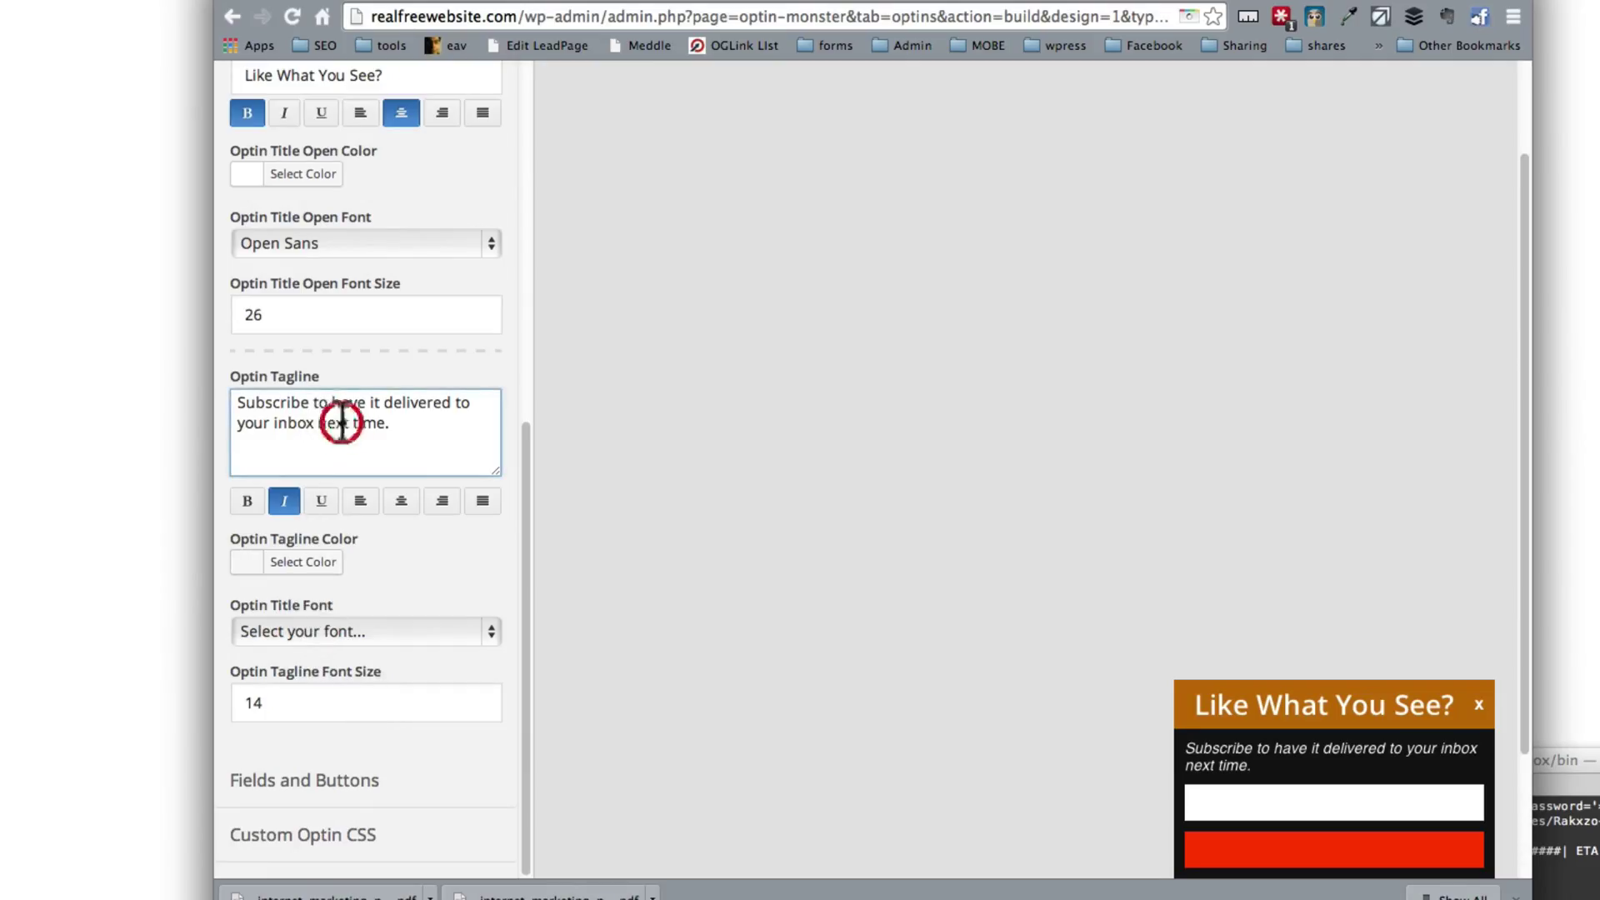
left_click(1214, 746)
left_click(351, 632)
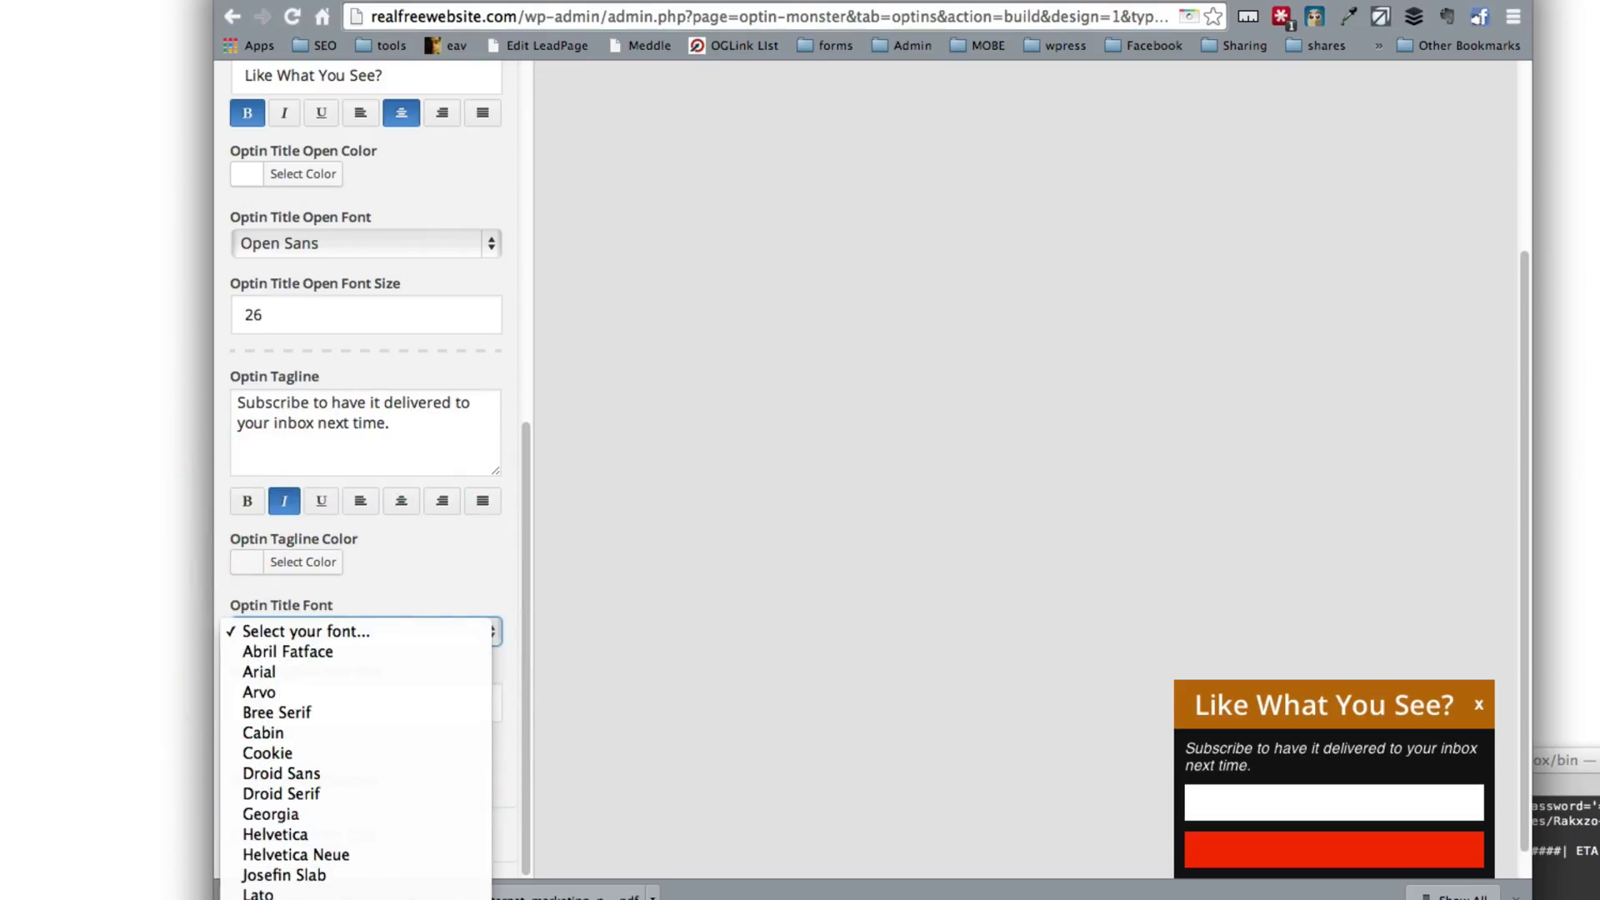
left_click(279, 898)
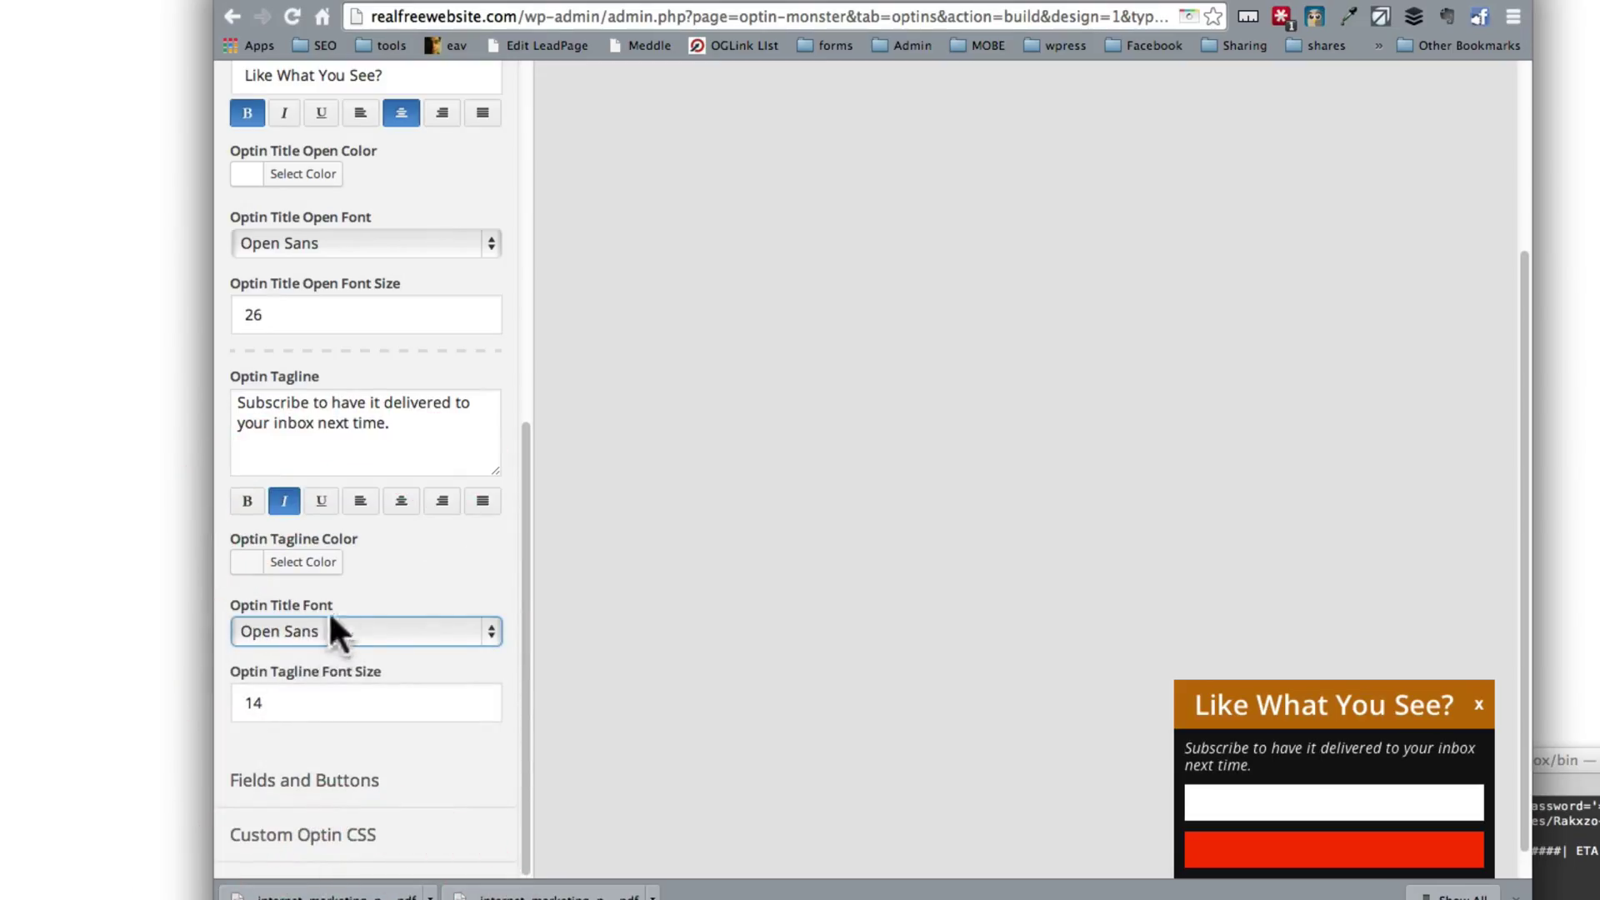
Step: Set the tagline colour to white, save, and expand the Fields and Buttons settings
left_click(314, 562)
left_click(243, 697)
left_click_drag(243, 697, 471, 618)
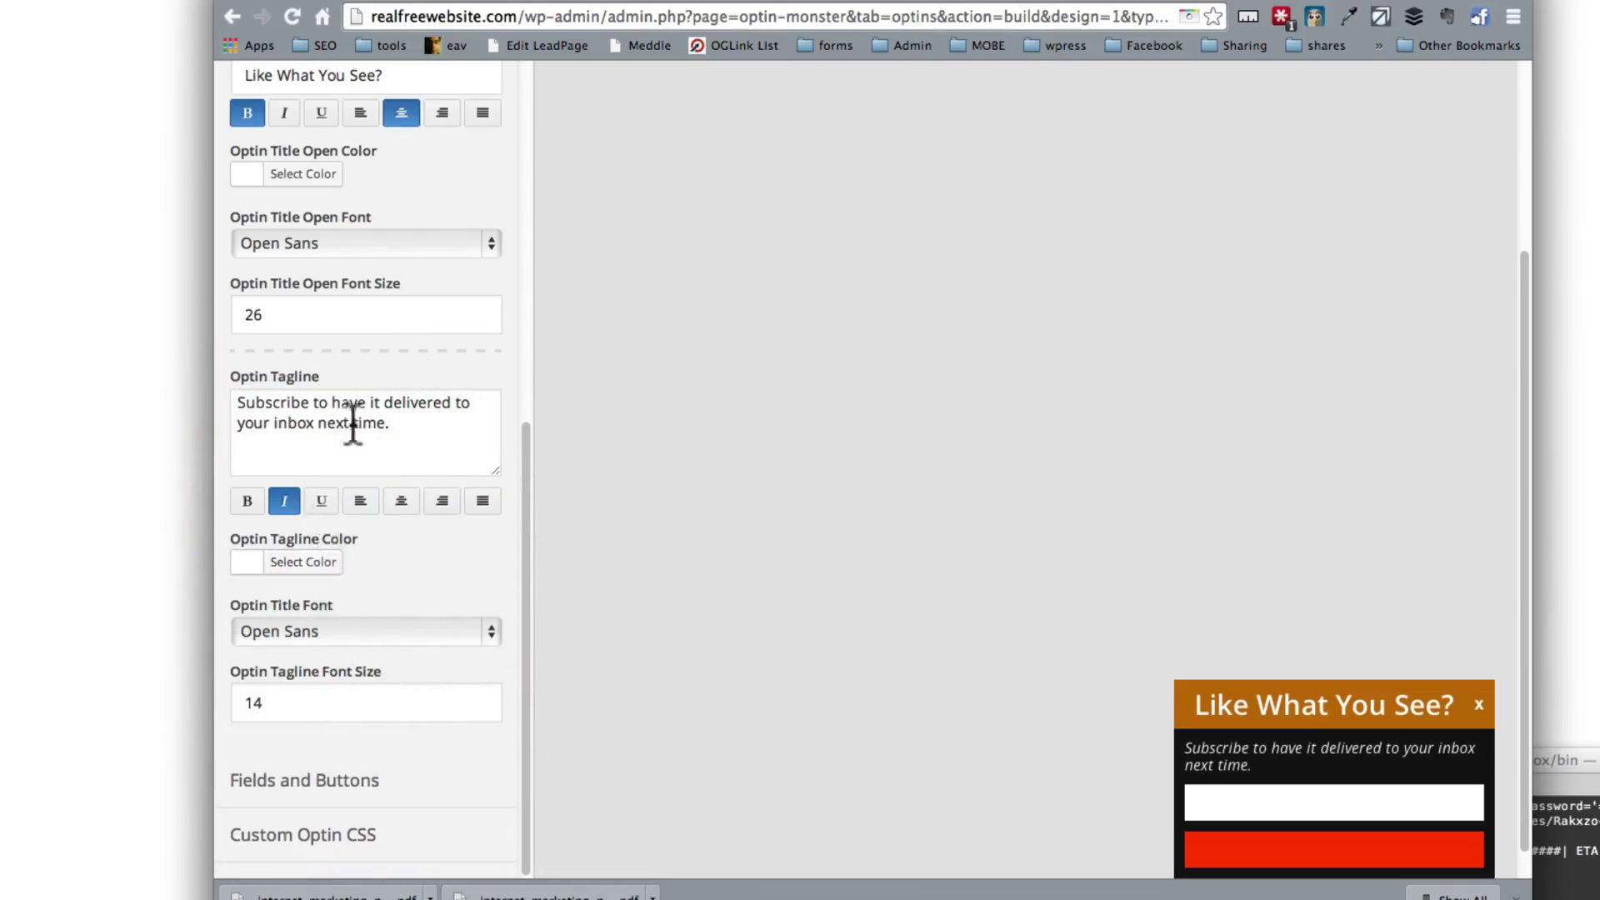
scroll(353, 424, "up", 10)
left_click(437, 93)
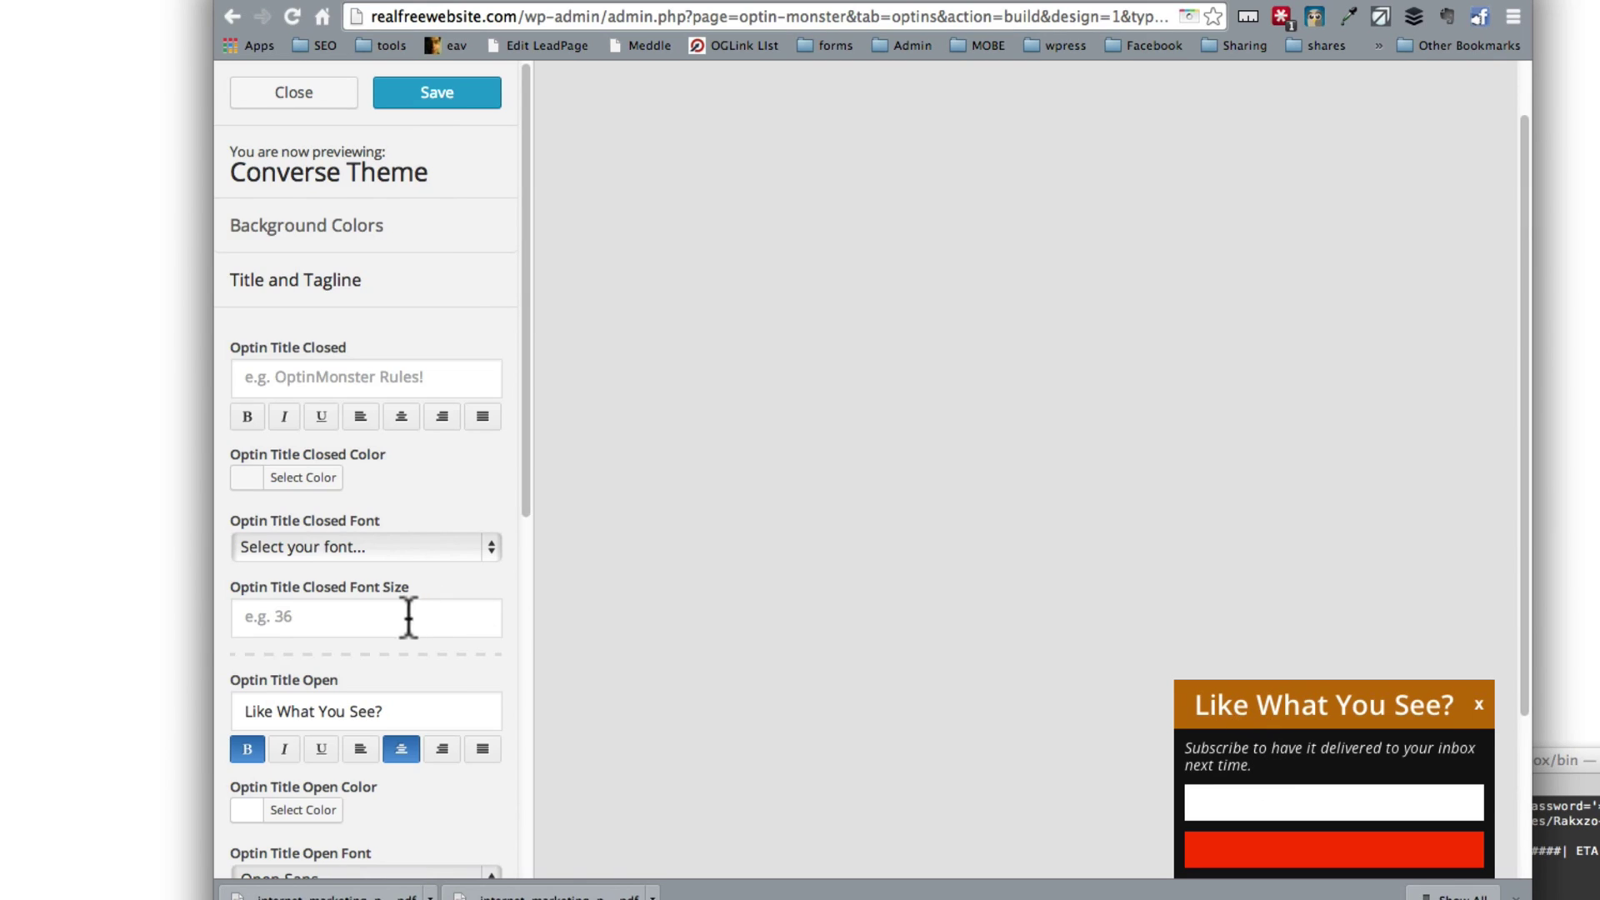
scroll(407, 616, "down", 8)
left_click(357, 784)
Step: Make the submit button read 'Yes, Please I want to Sign Up!' in bold
scroll(355, 775, "down", 7)
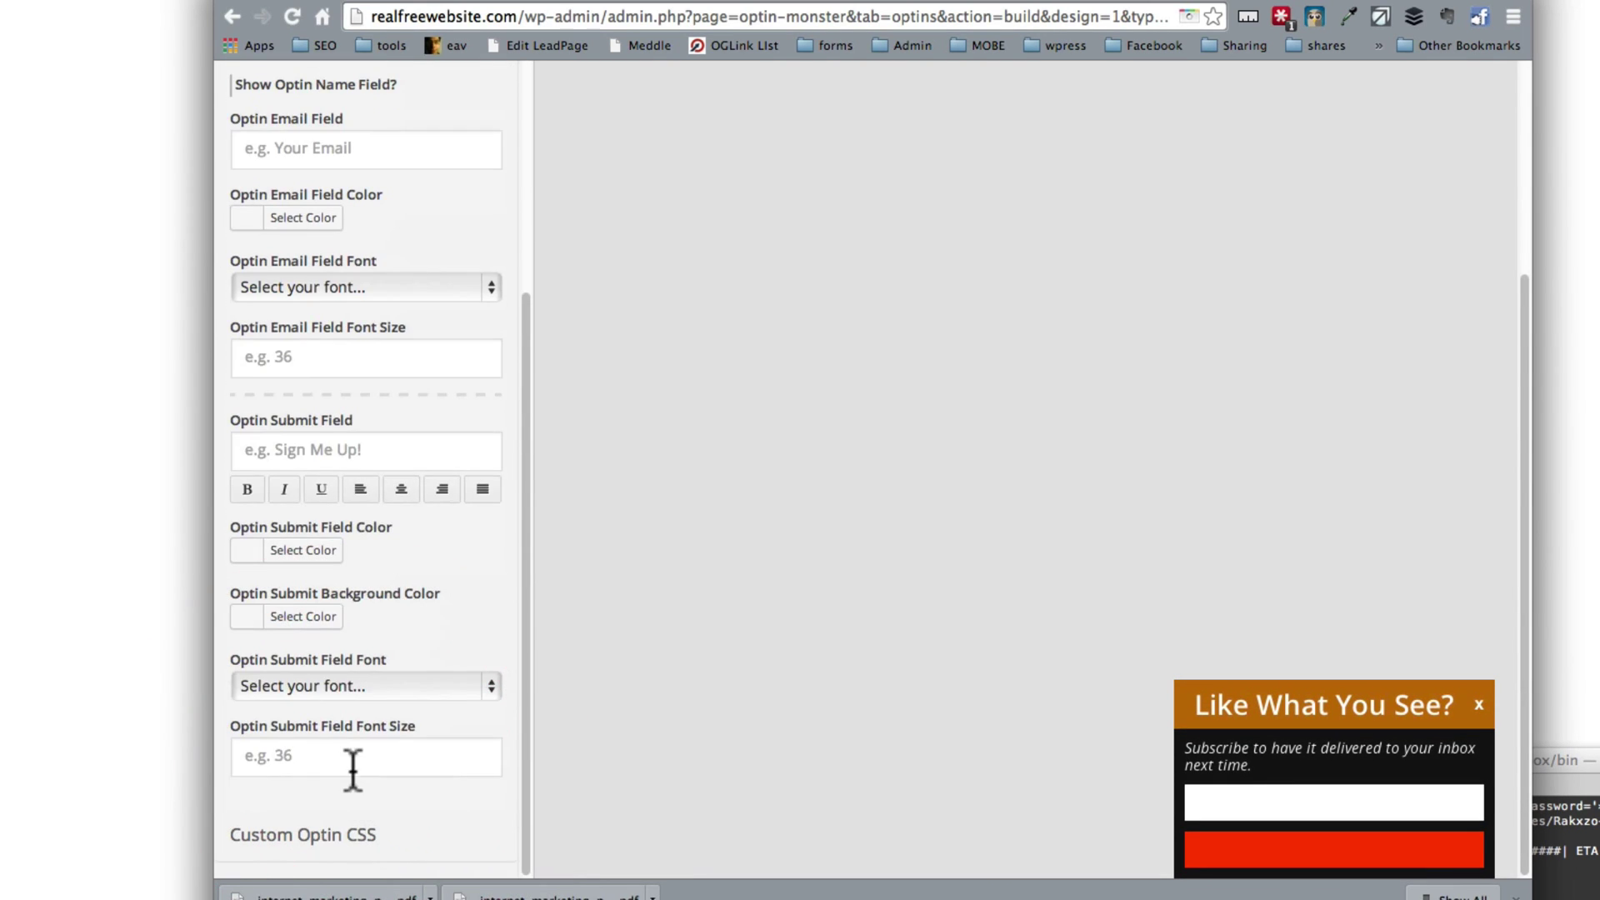
left_click(361, 451)
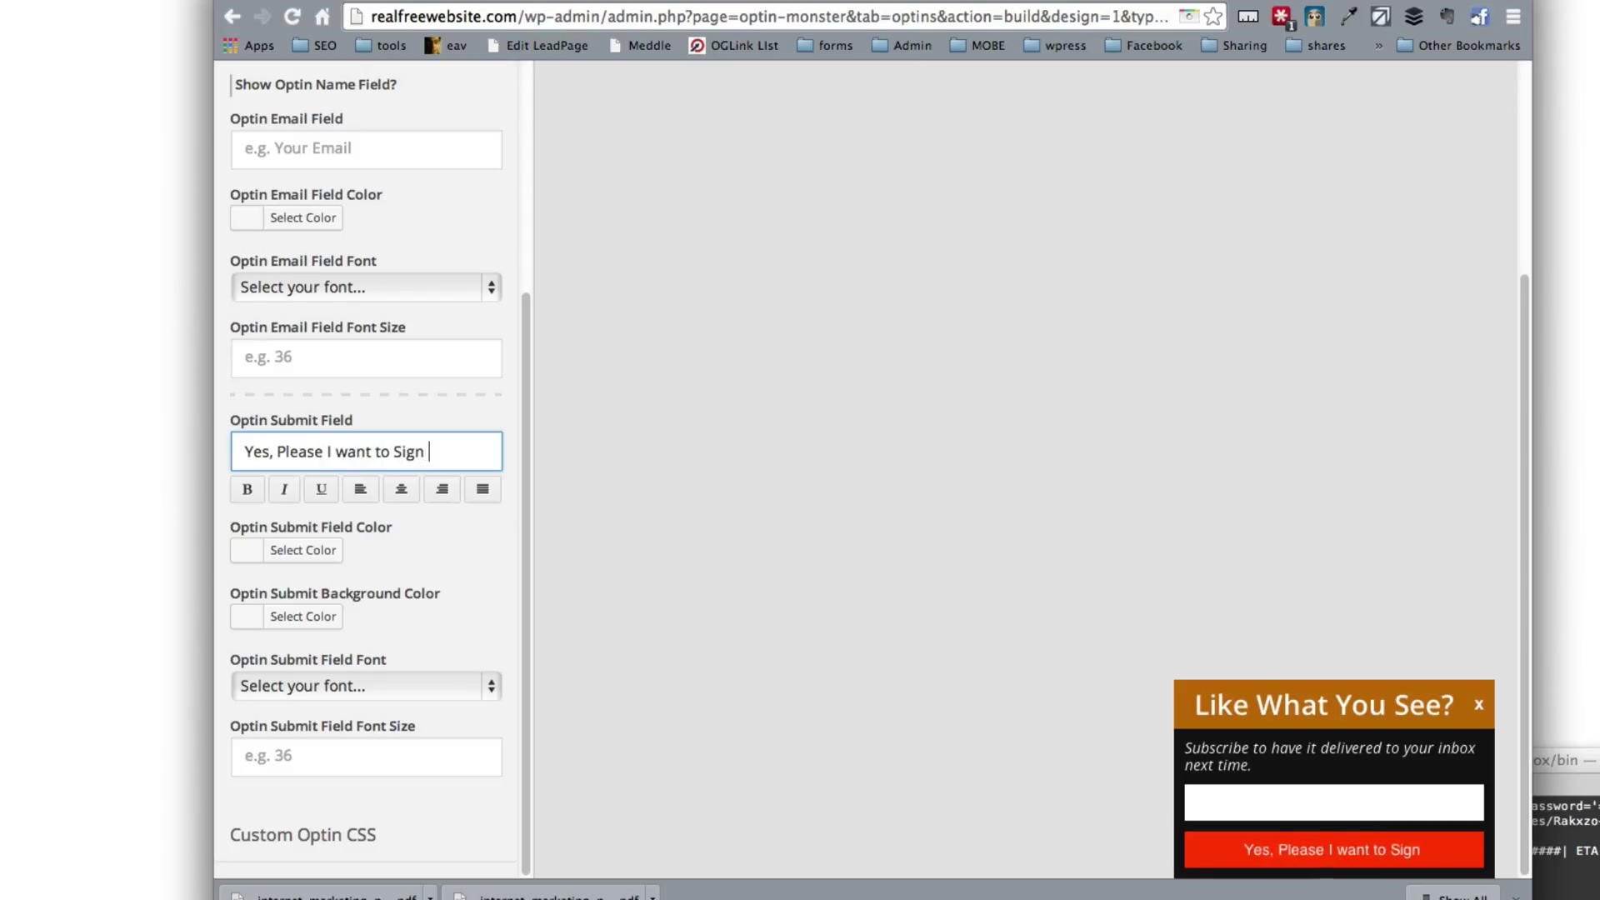
type("Up!")
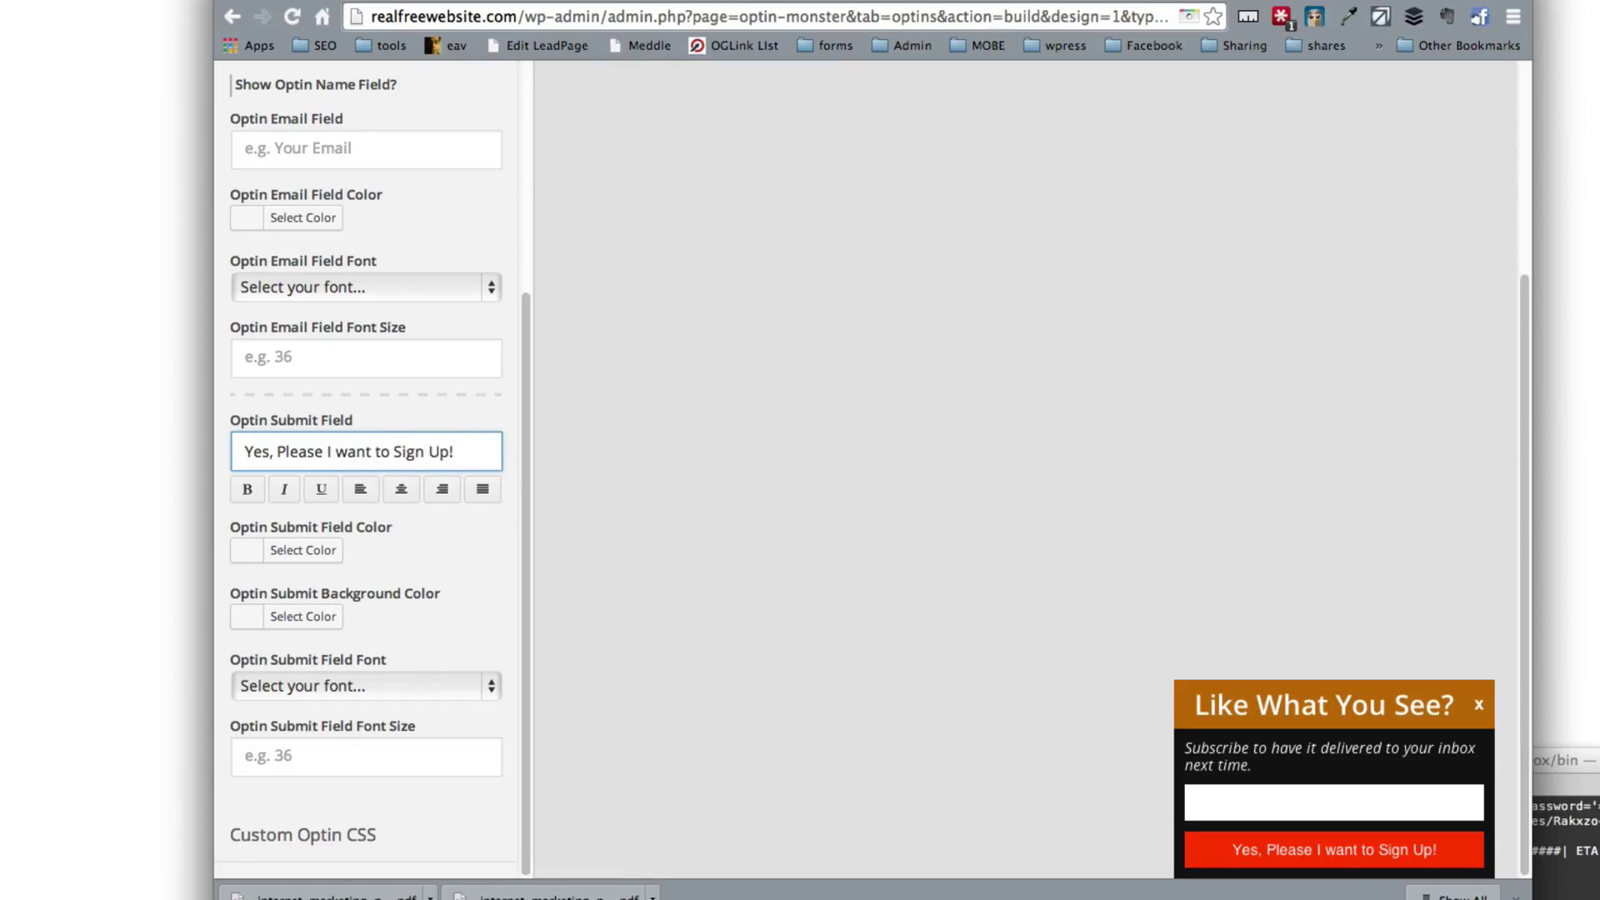
left_click(249, 490)
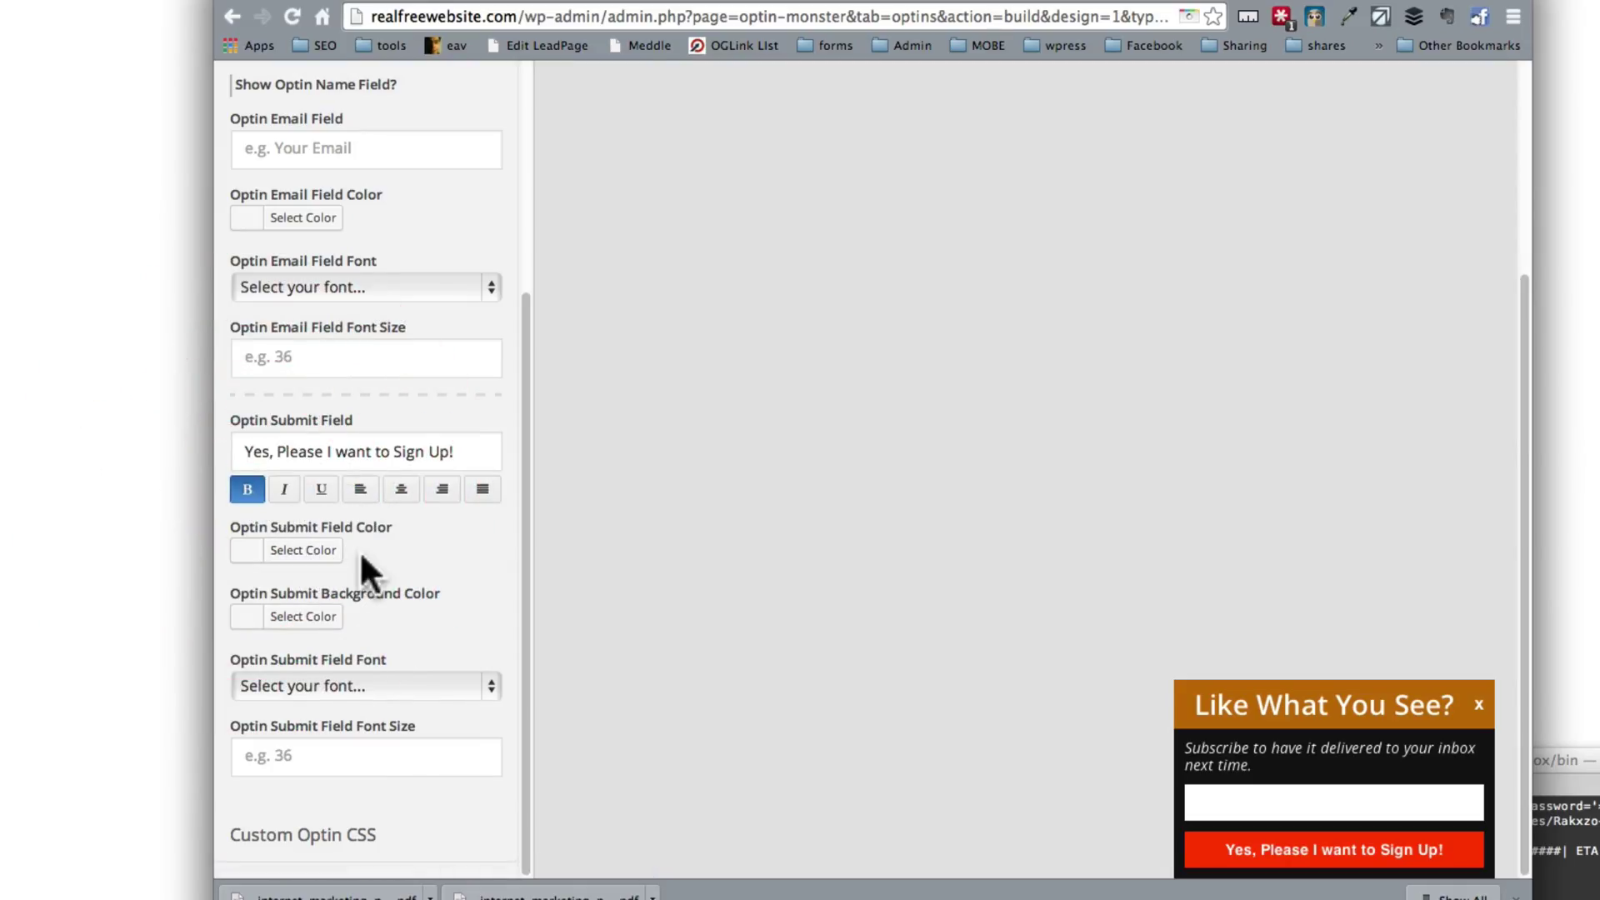
Step: Give the submit button a red-orange background colour
left_click(310, 617)
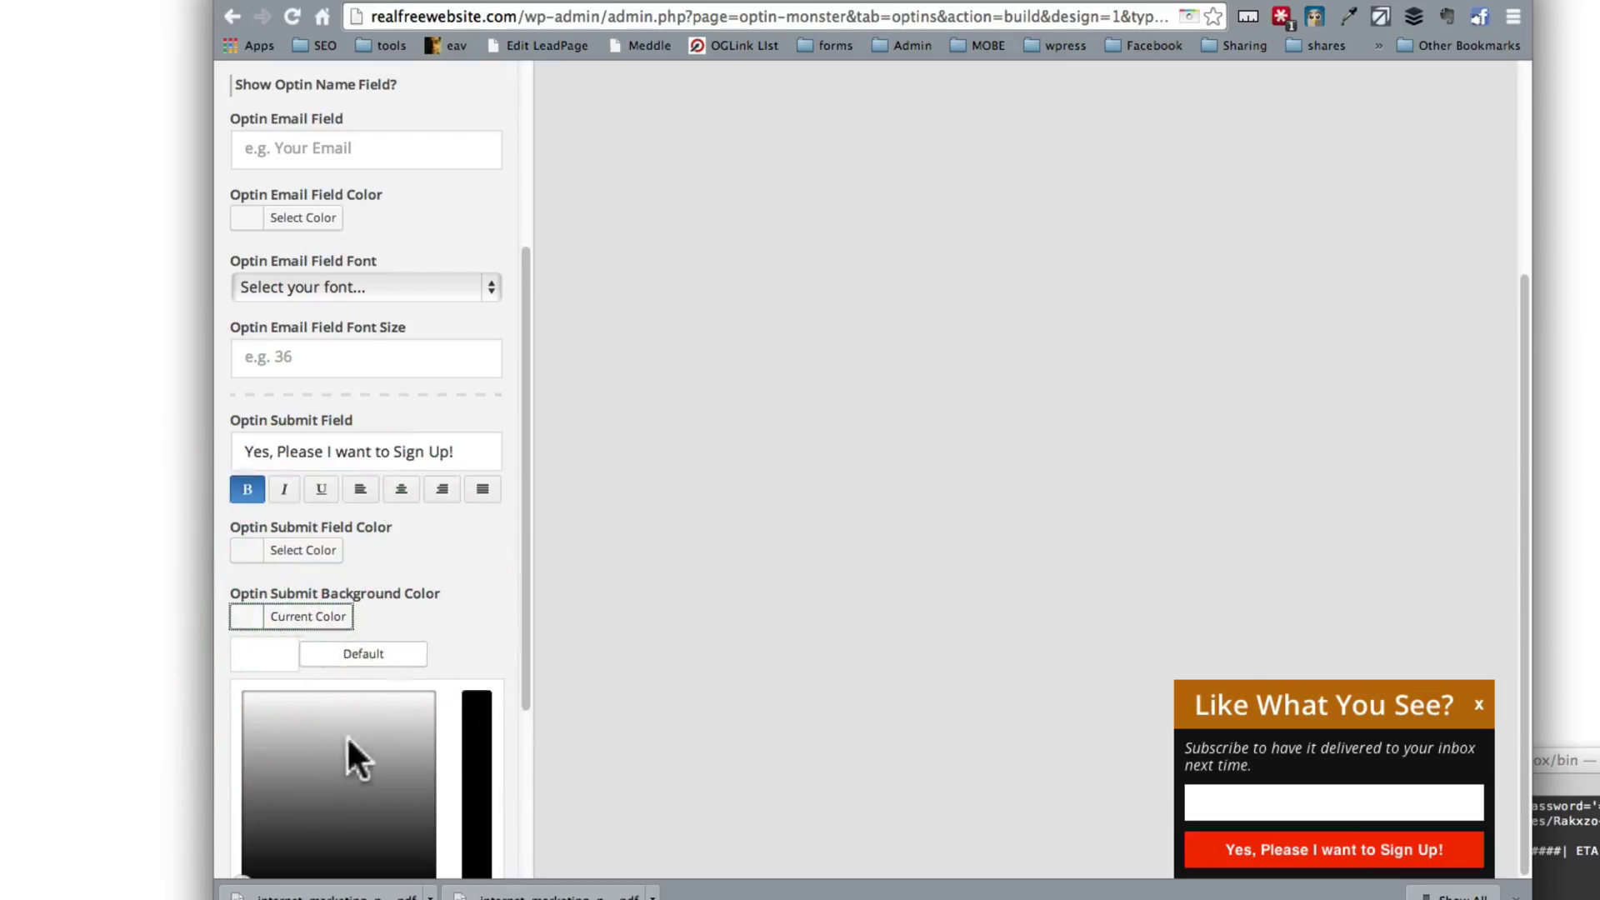
scroll(350, 744, "down", 2)
left_click(326, 731)
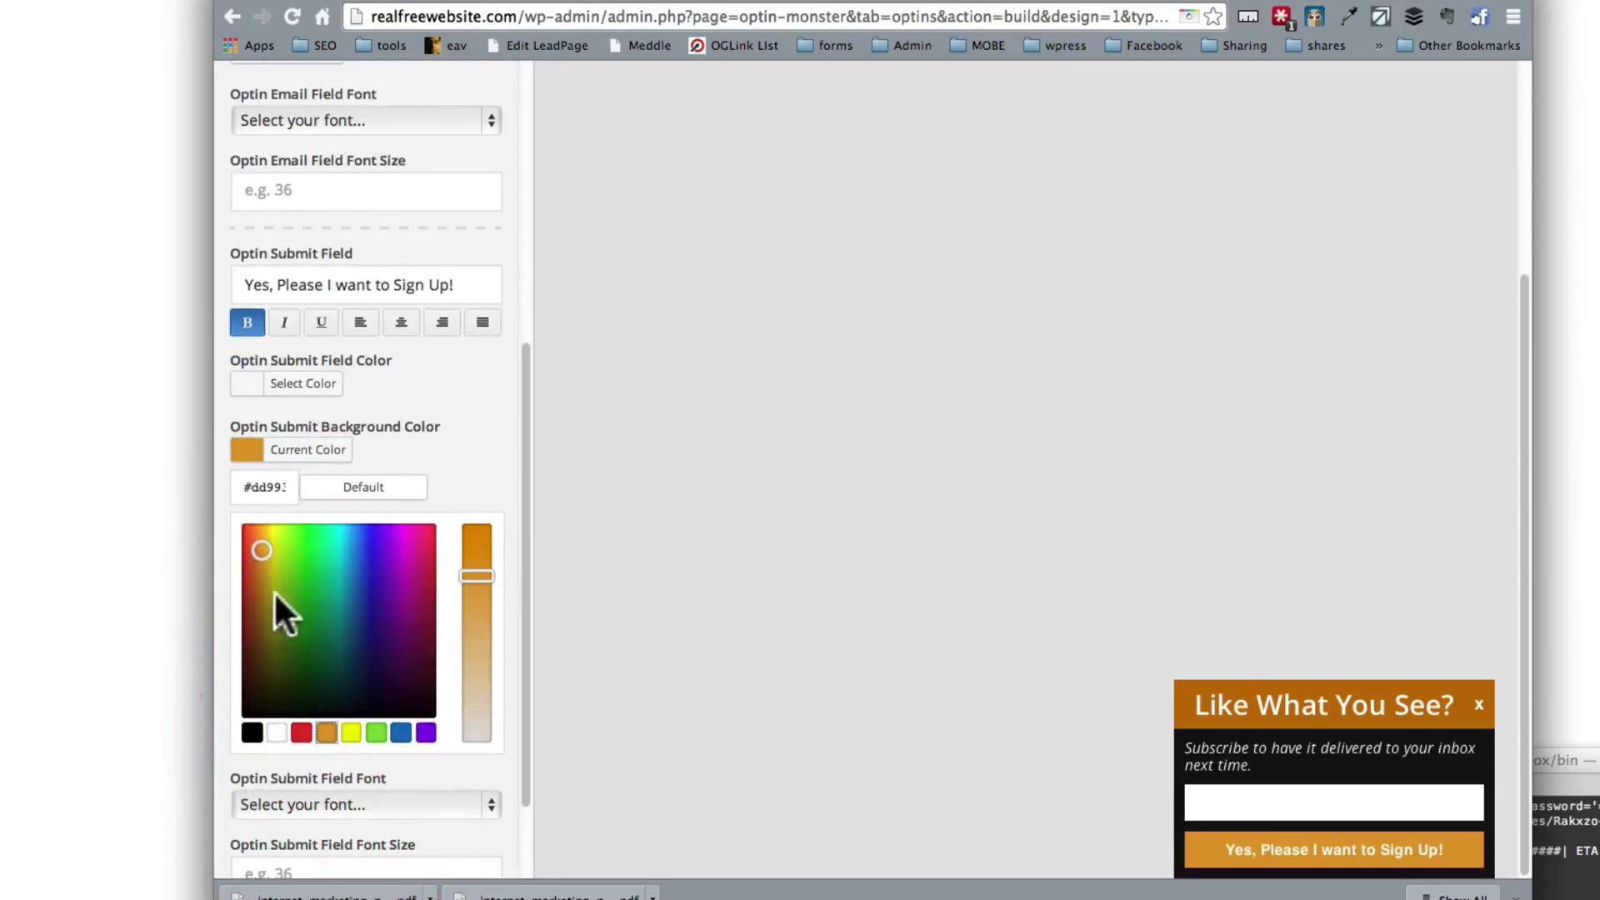
left_click_drag(265, 553, 266, 543)
left_click_drag(477, 575, 476, 528)
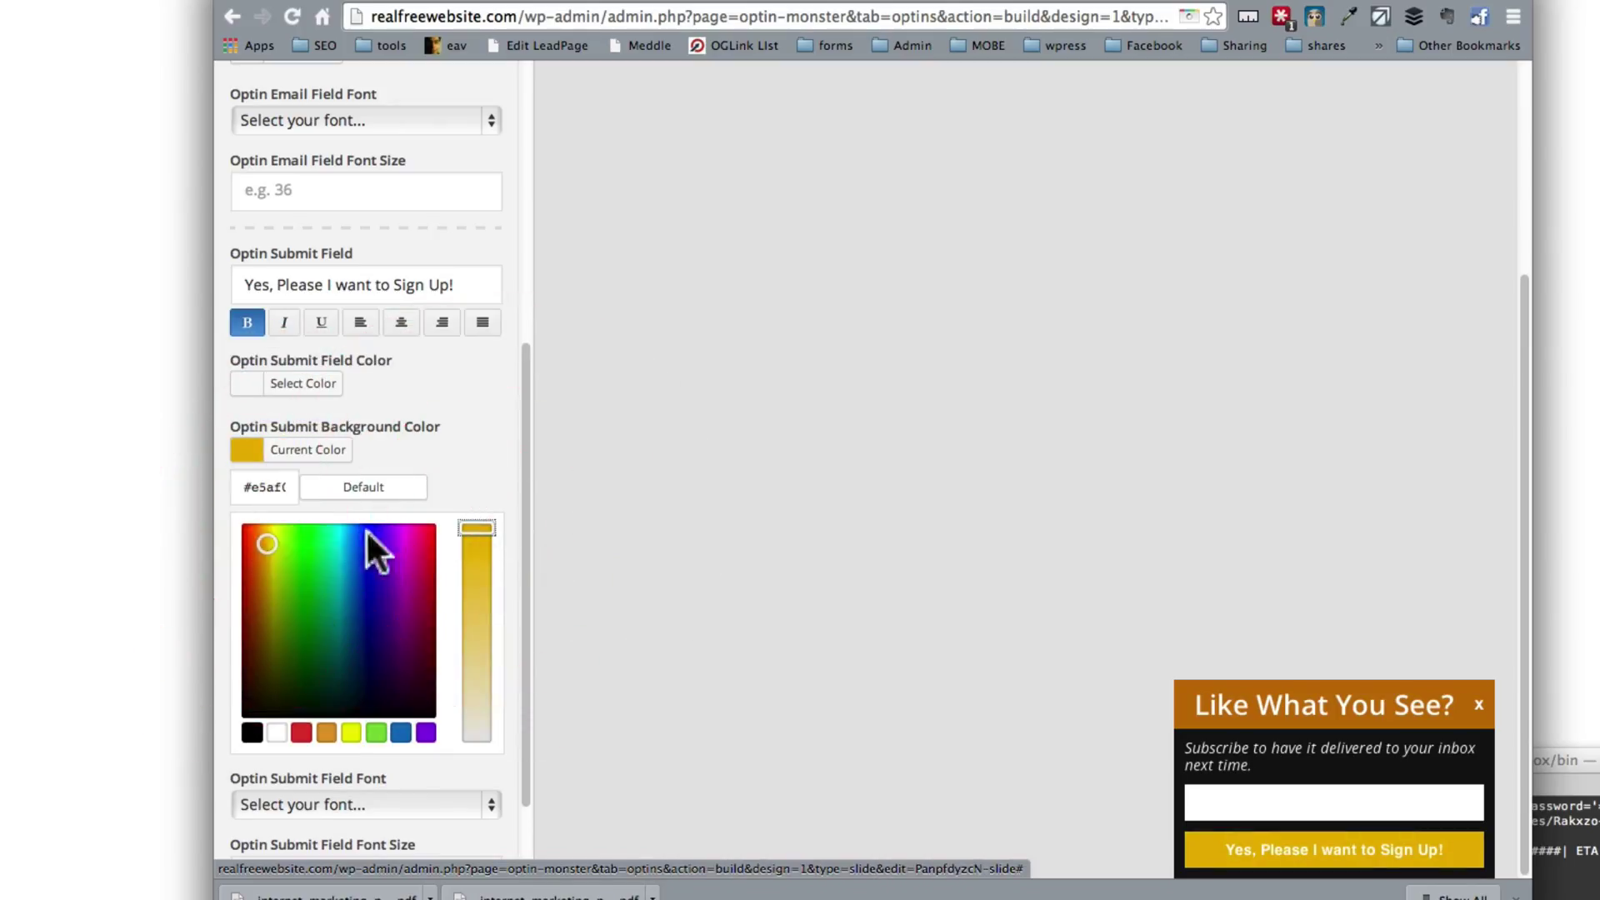
mouse_move(267, 544)
left_mouse_down()
mouse_move(247, 591)
mouse_move(266, 573)
mouse_move(243, 561)
mouse_move(296, 565)
mouse_move(257, 568)
mouse_move(236, 554)
mouse_move(280, 563)
mouse_move(272, 539)
mouse_move(252, 543)
left_mouse_up()
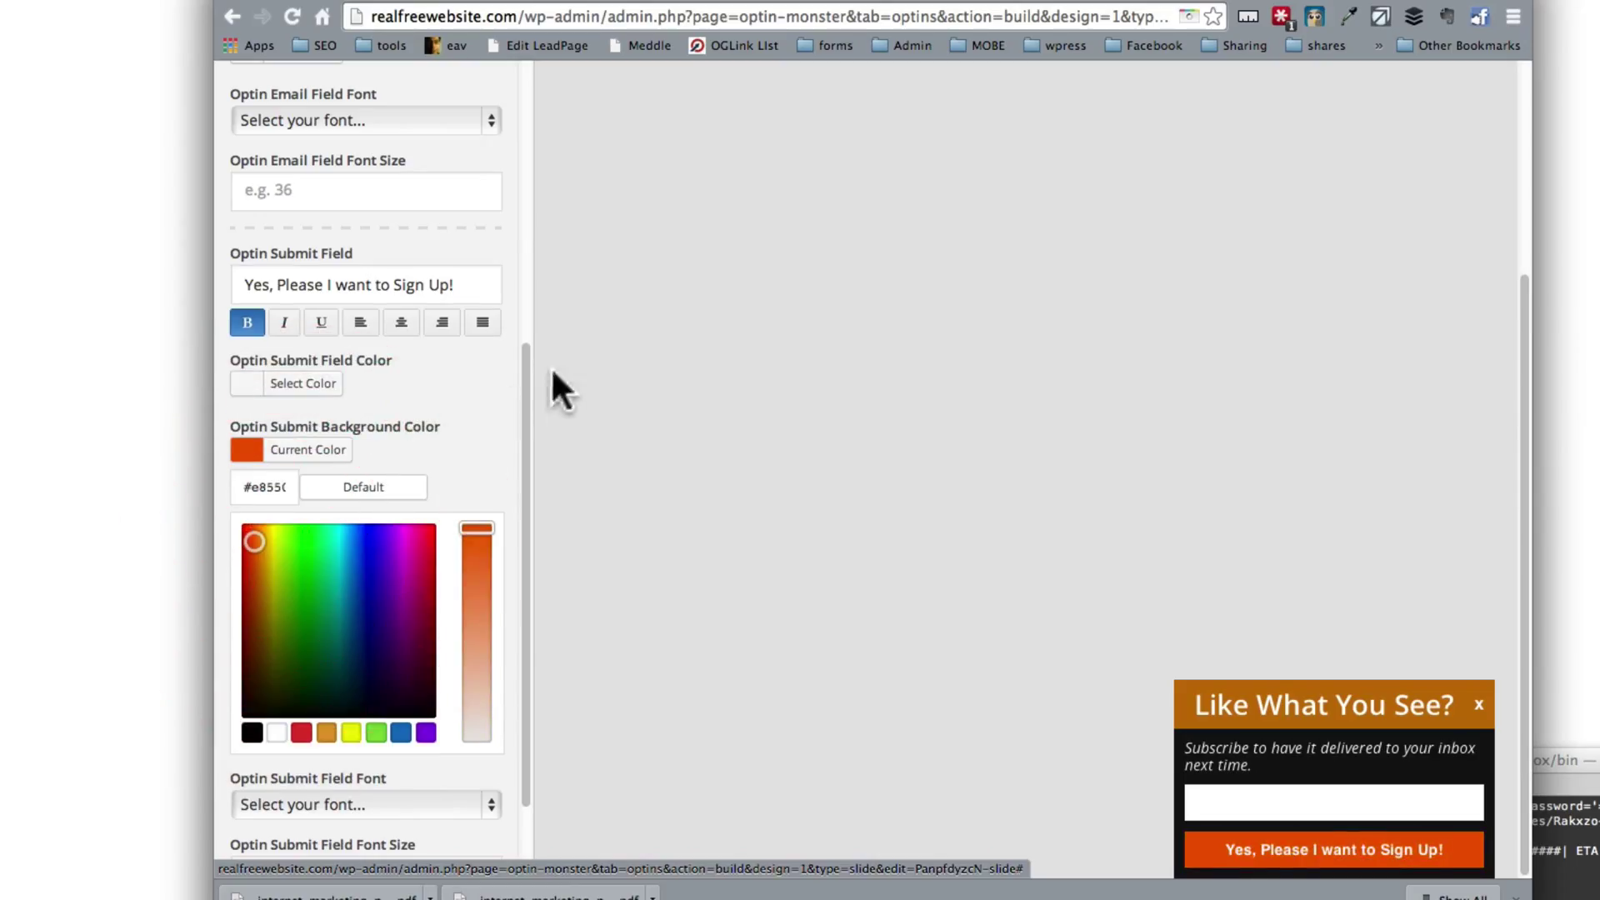
left_click(450, 448)
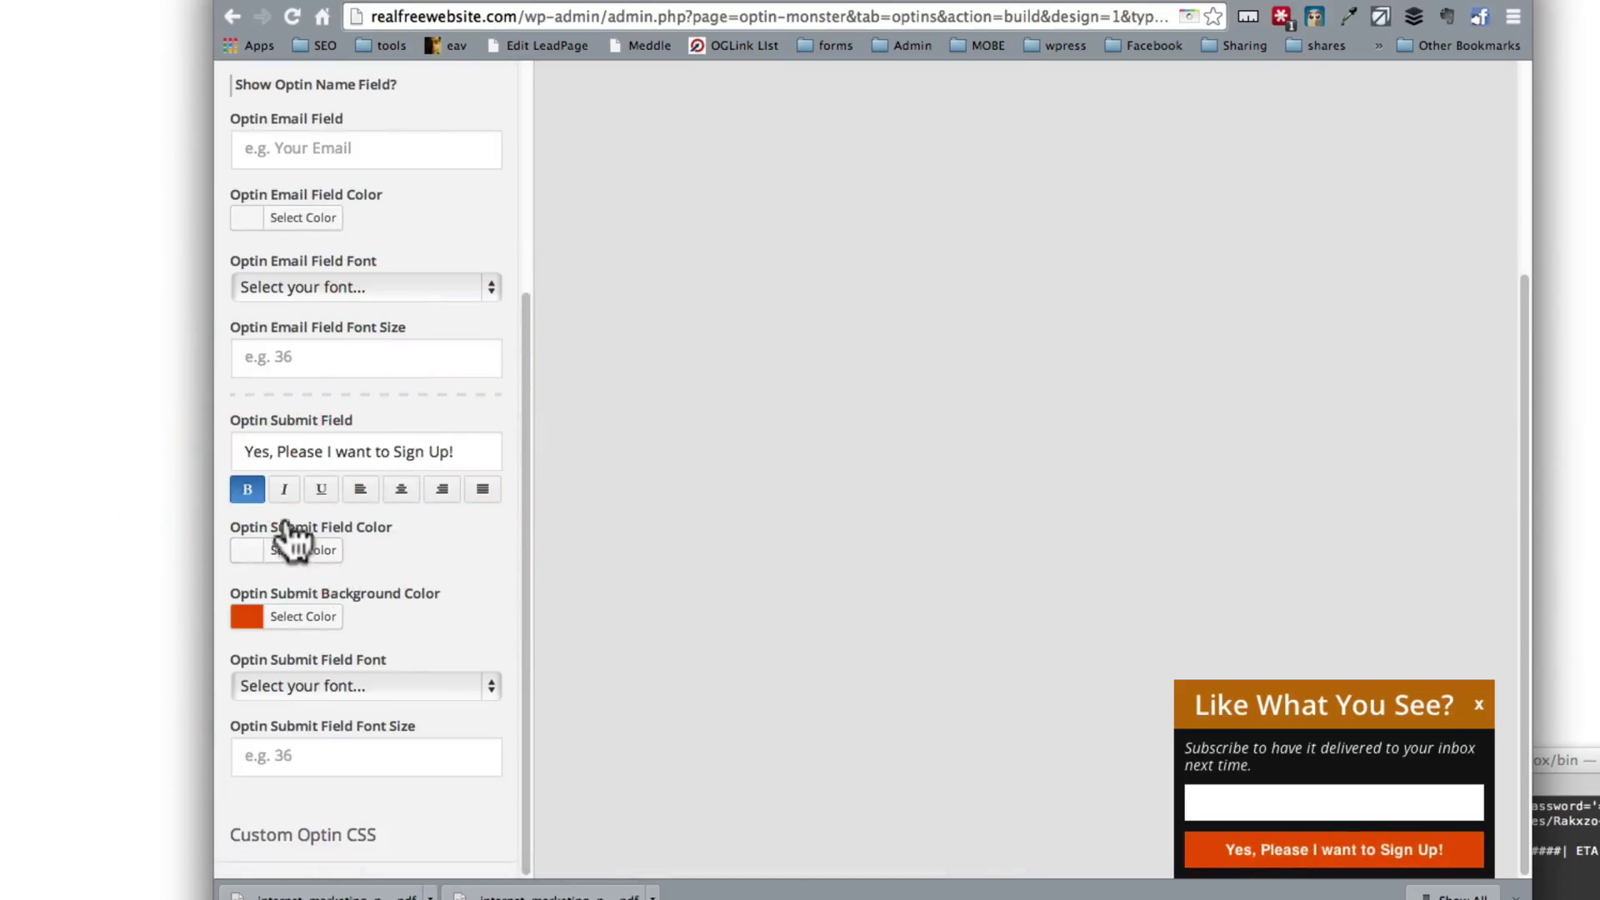
Step: Centre the submit button text and set its font size to 18
left_click(401, 492)
left_click(299, 756)
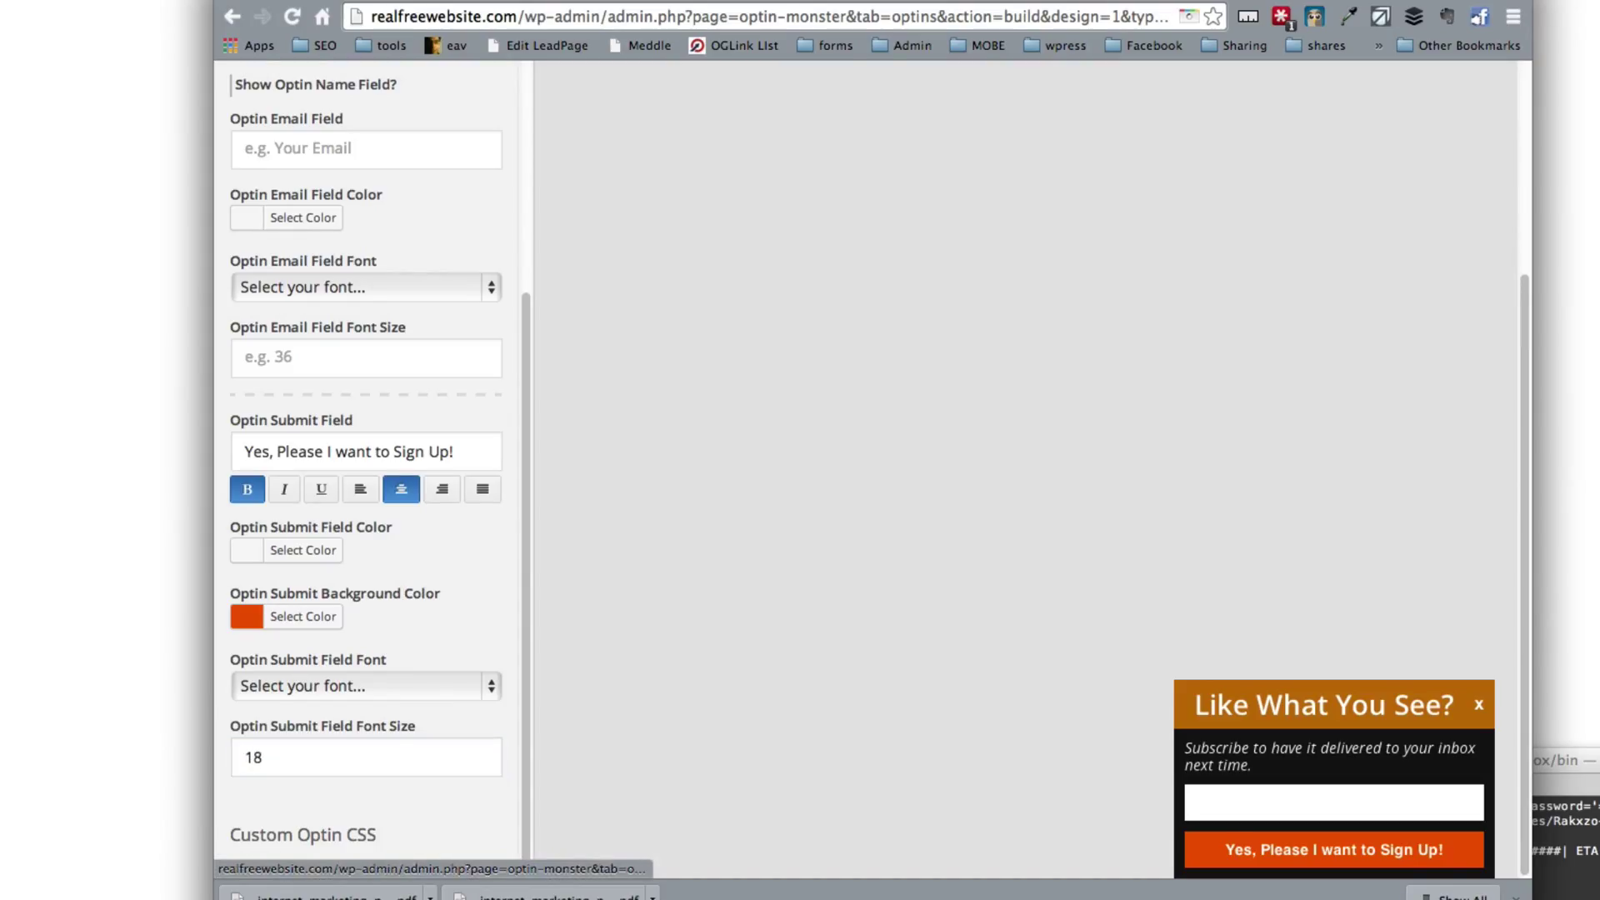
scroll(333, 283, "up", 5)
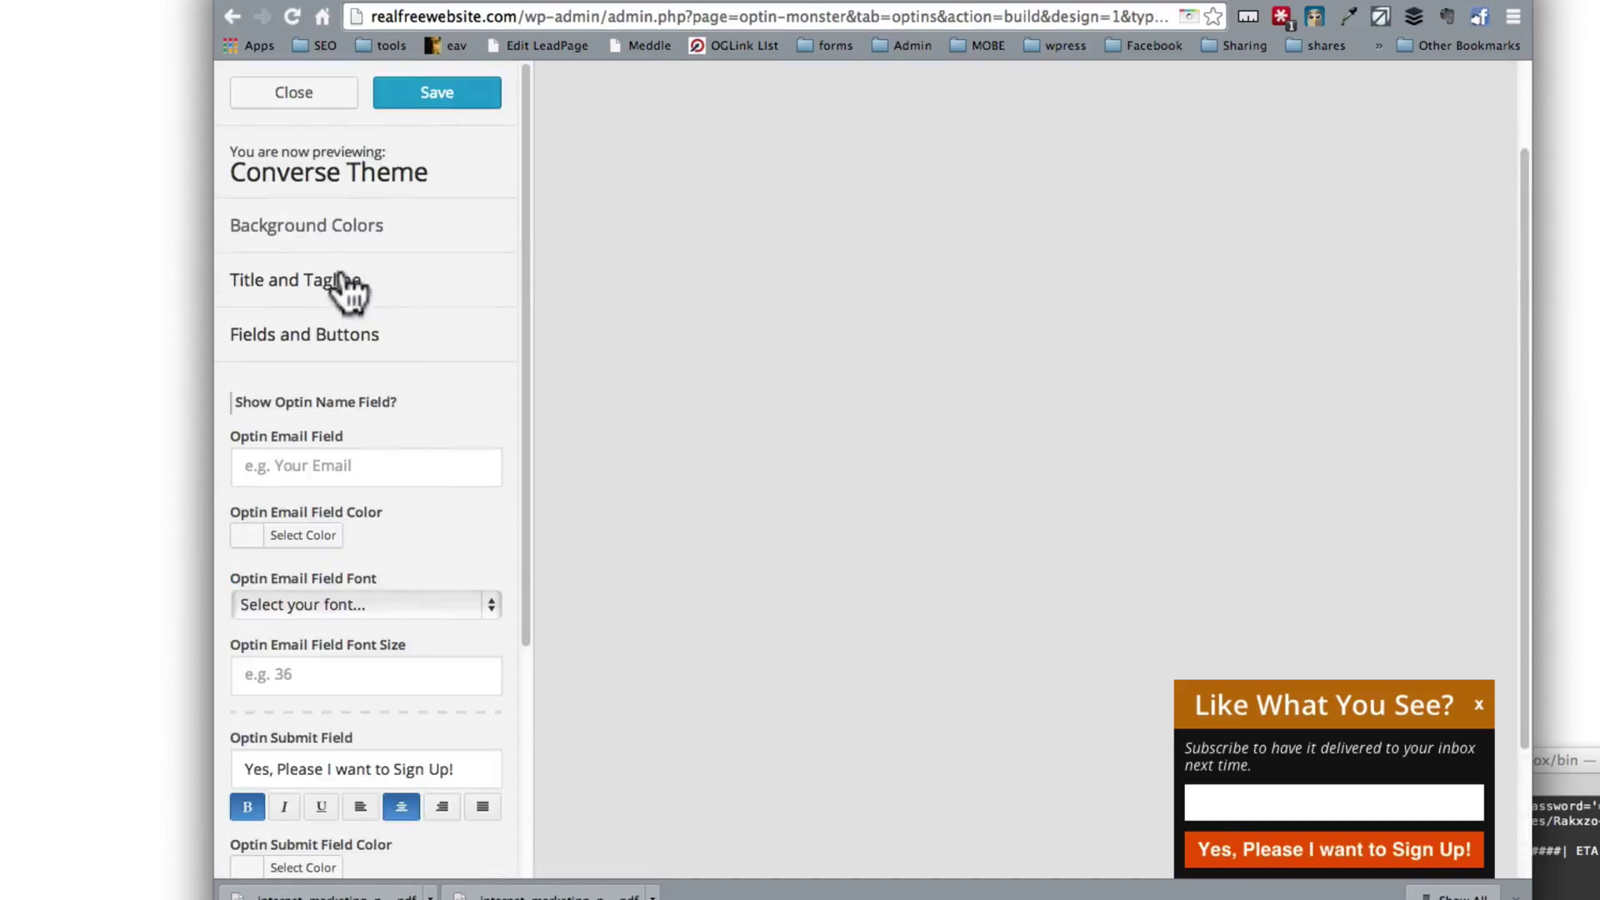
Step: Save the optin and set the email field placeholder to 'your best email address'
left_click(448, 98)
scroll(880, 495, "down", 5)
scroll(333, 598, "down", 3)
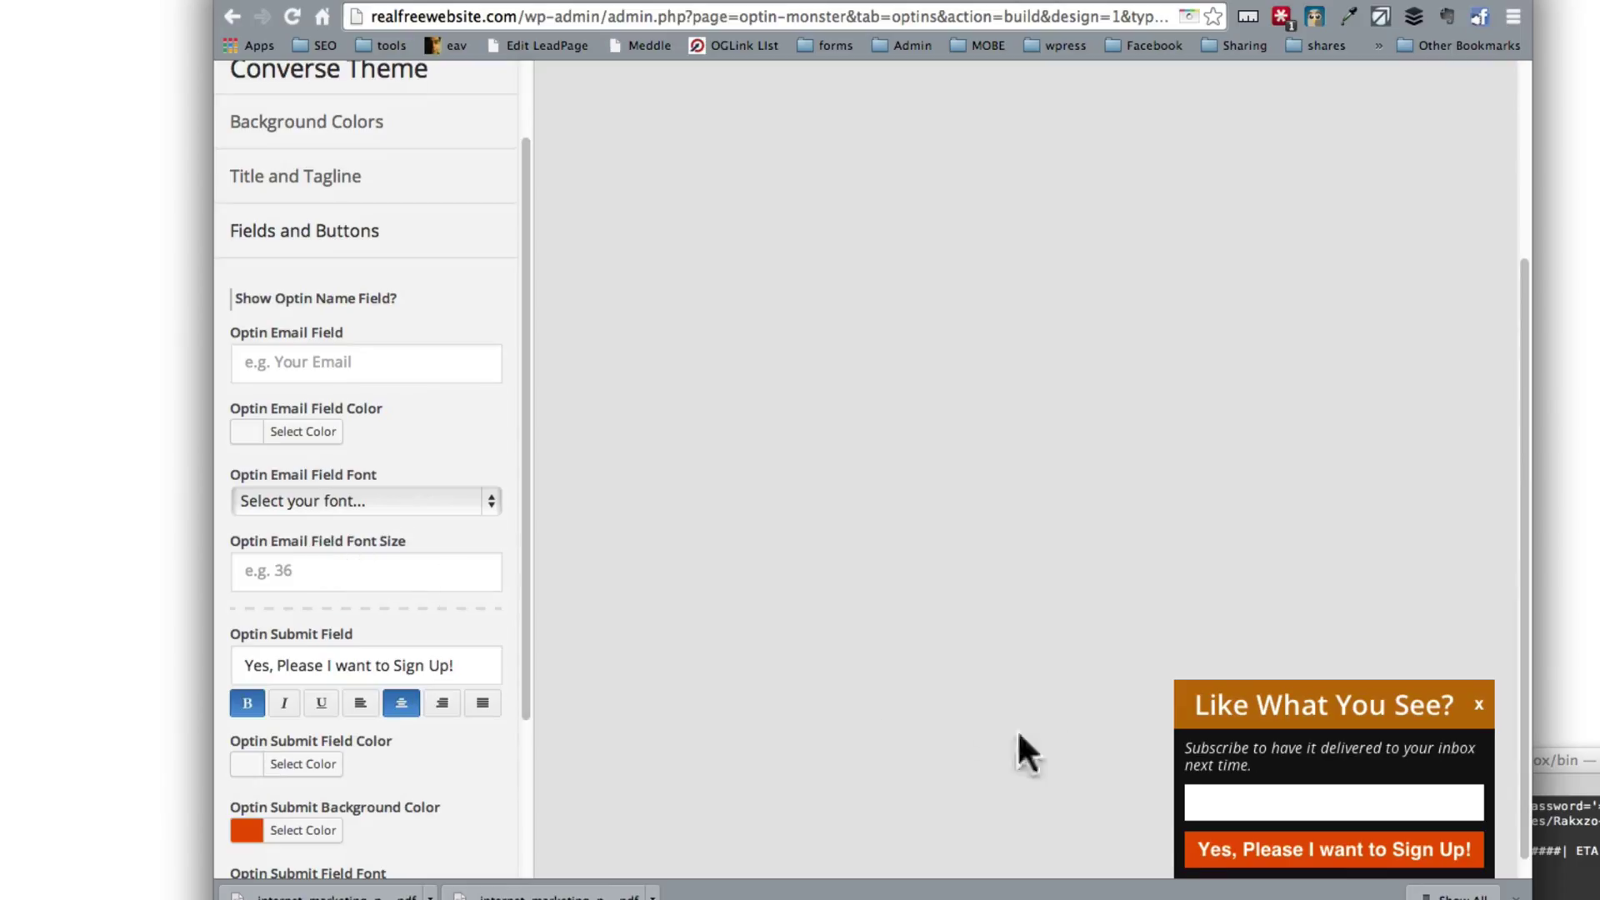
left_click(321, 362)
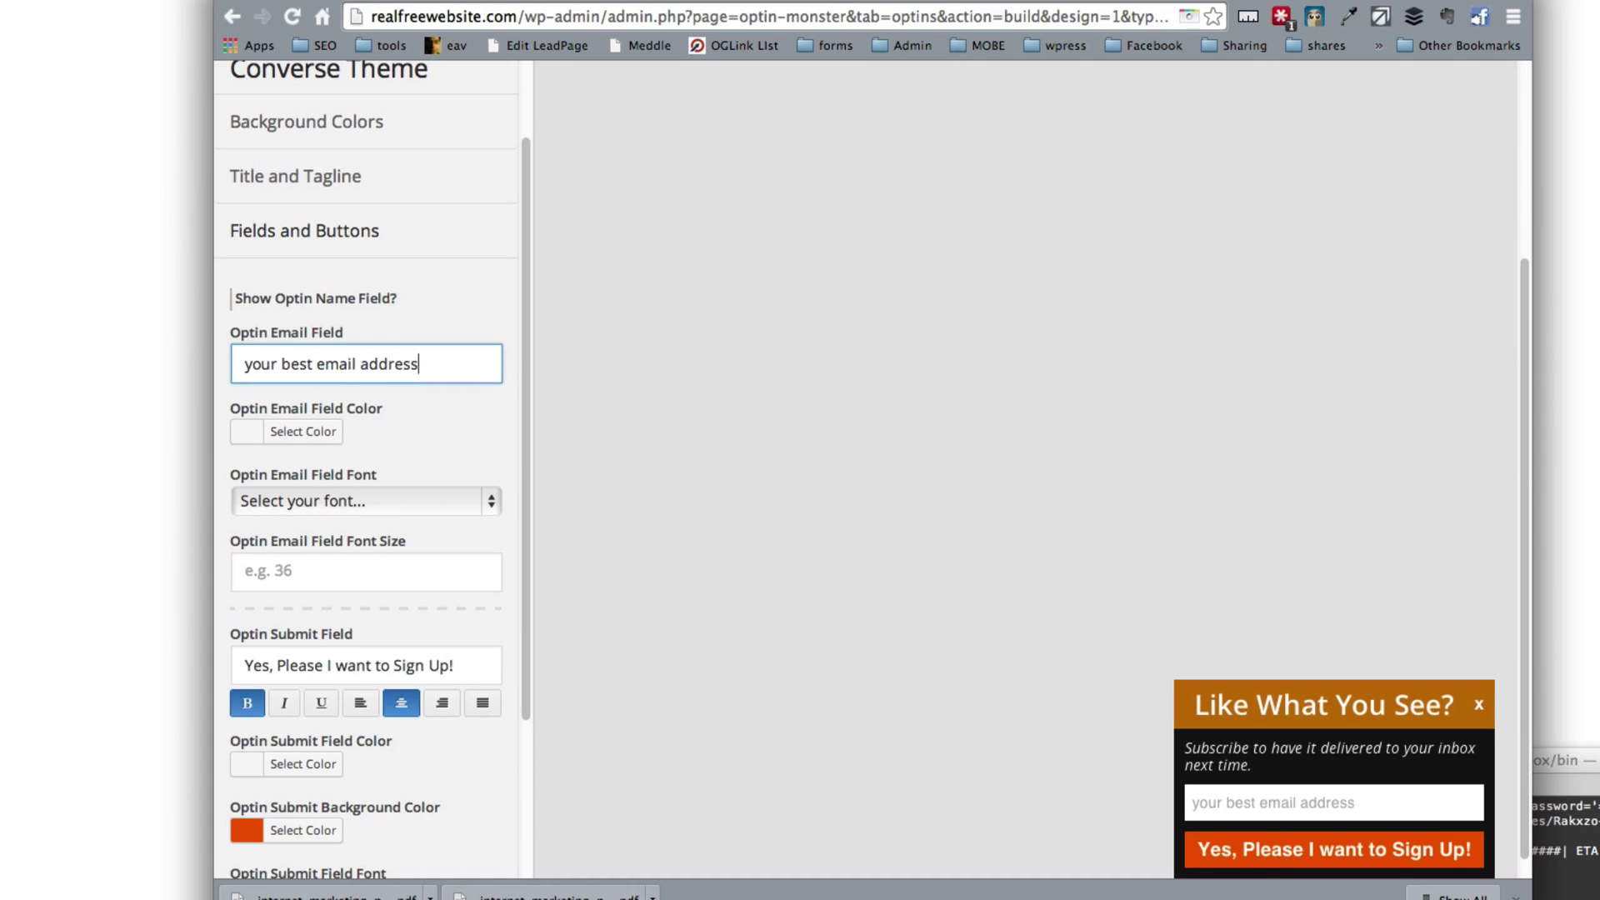
scroll(333, 517, "down", 5)
scroll(331, 604, "up", 1)
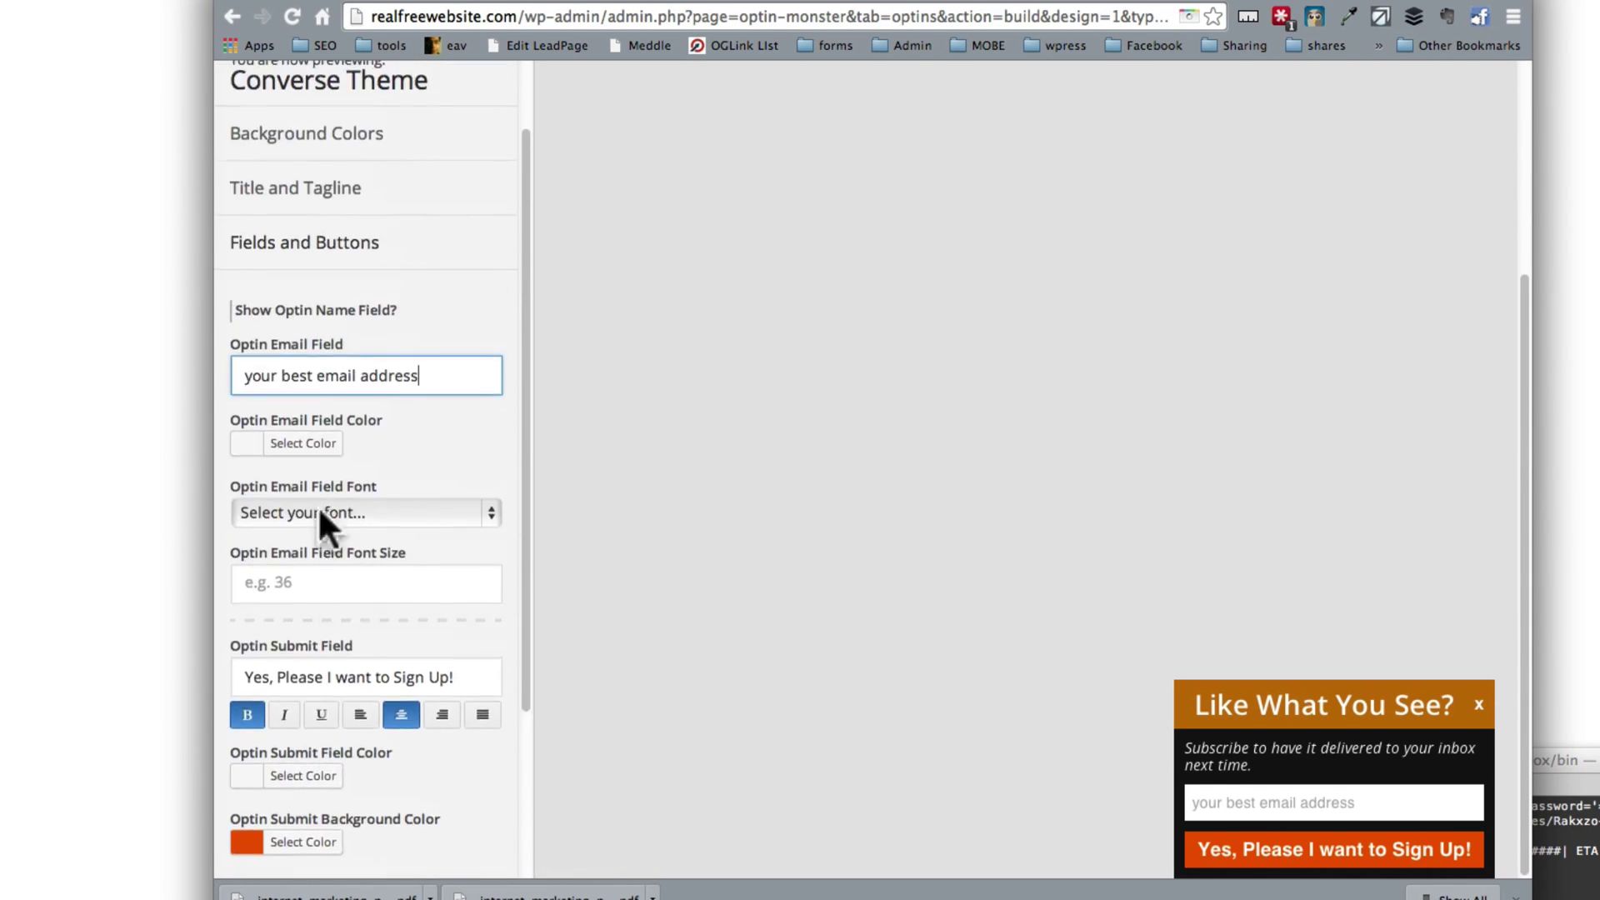
Step: Toggle the Fields and Buttons and Custom Optin CSS sections, then save the Converse slide-in design
left_click(338, 248)
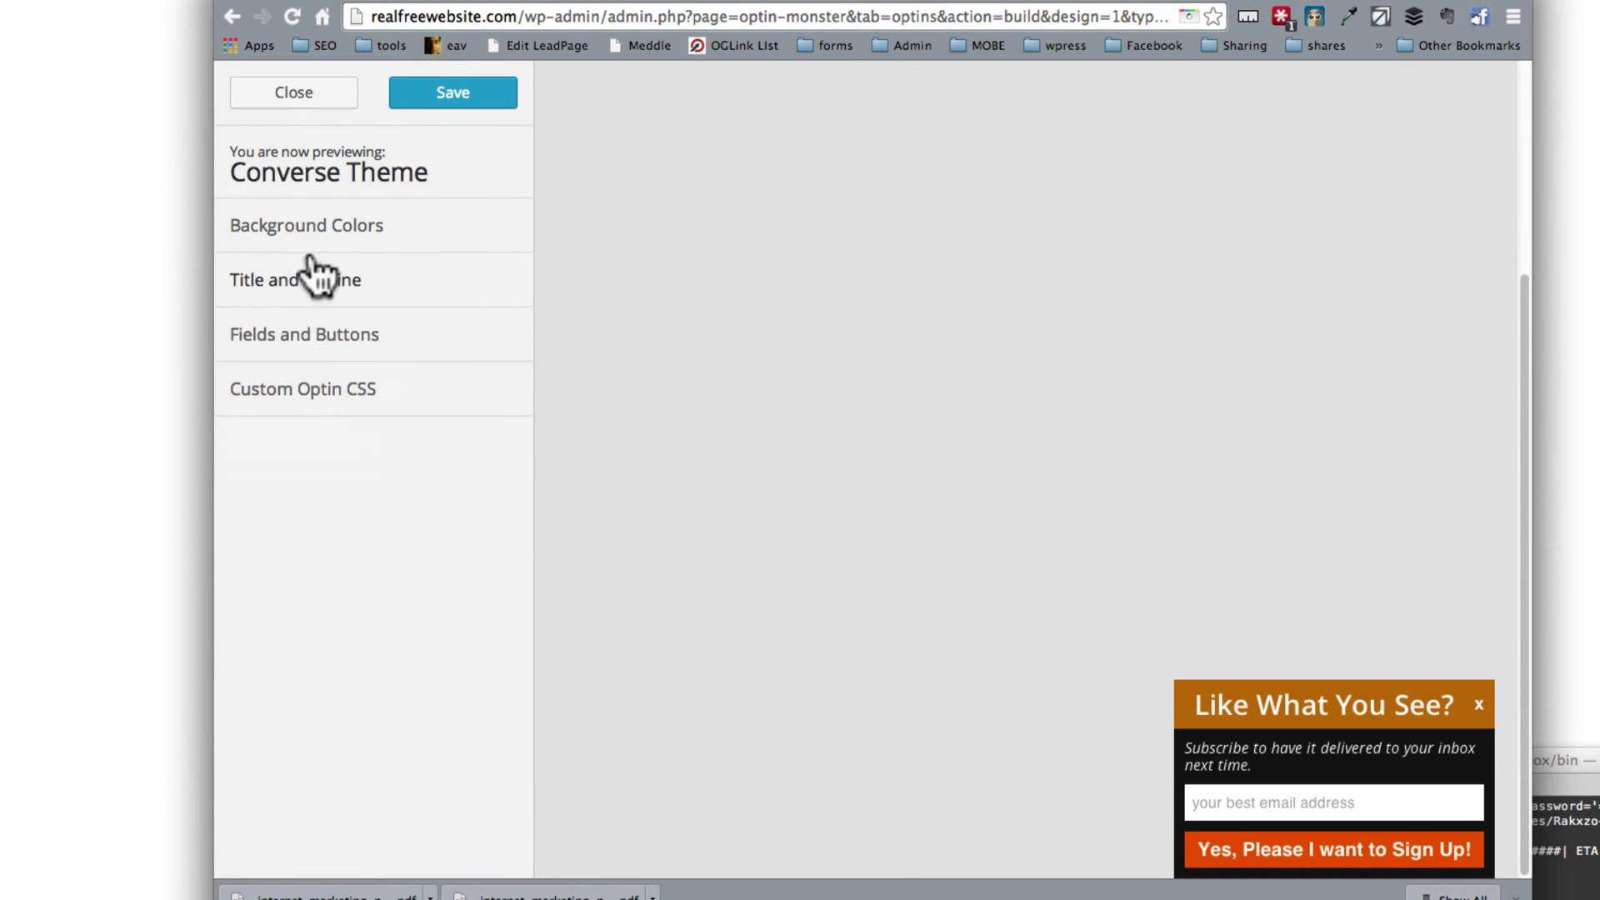
left_click(310, 390)
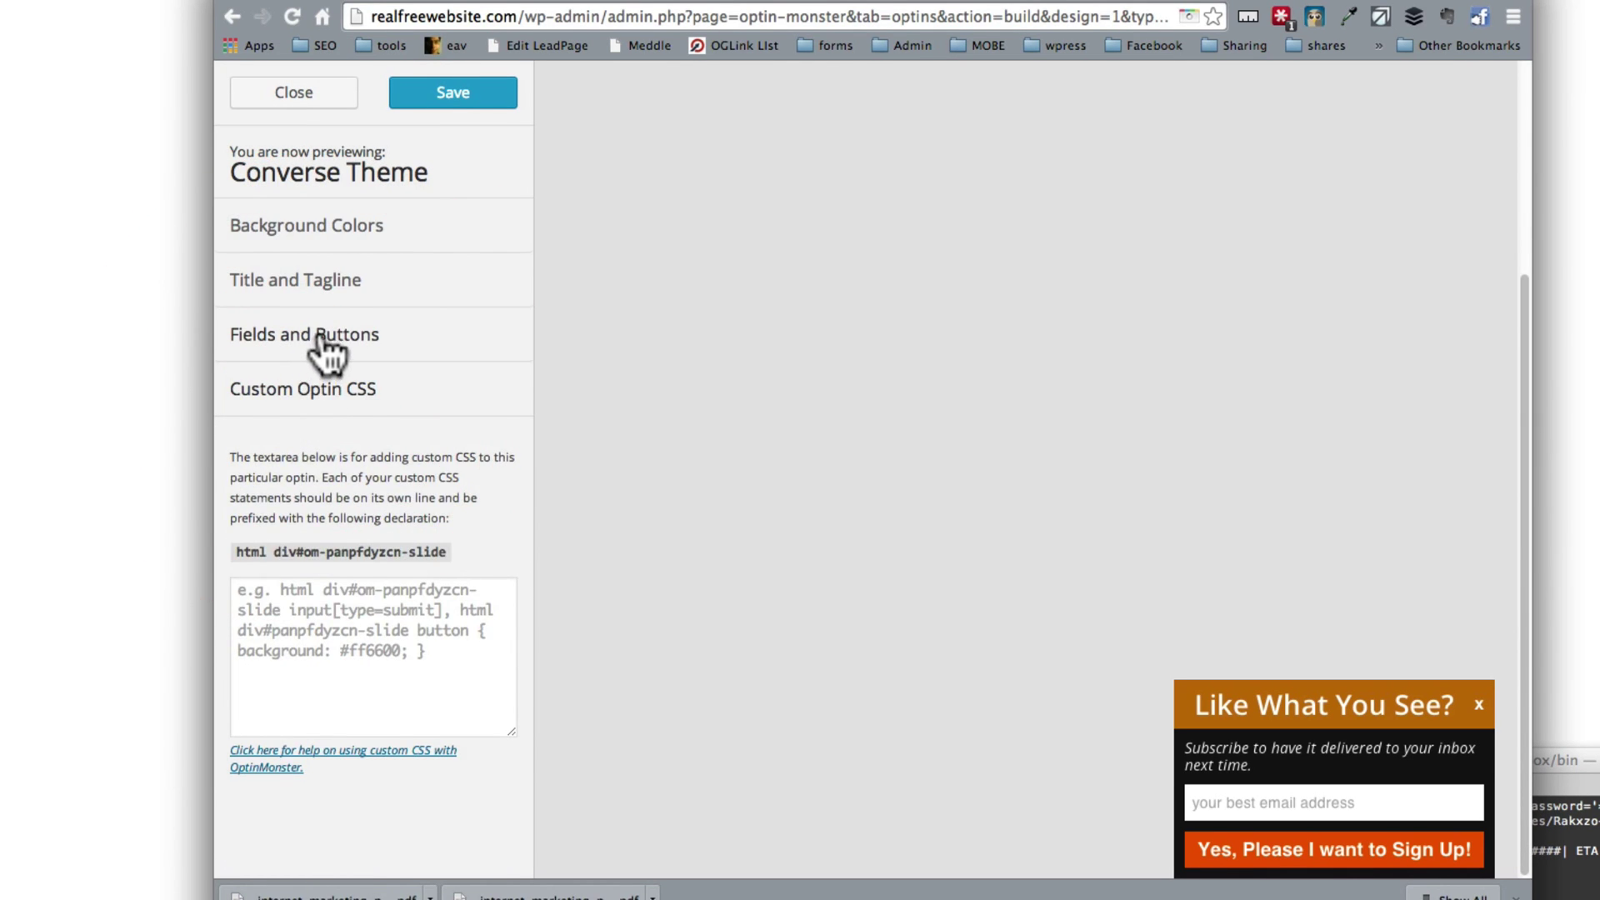
left_click(329, 346)
scroll(361, 450, "down", 5)
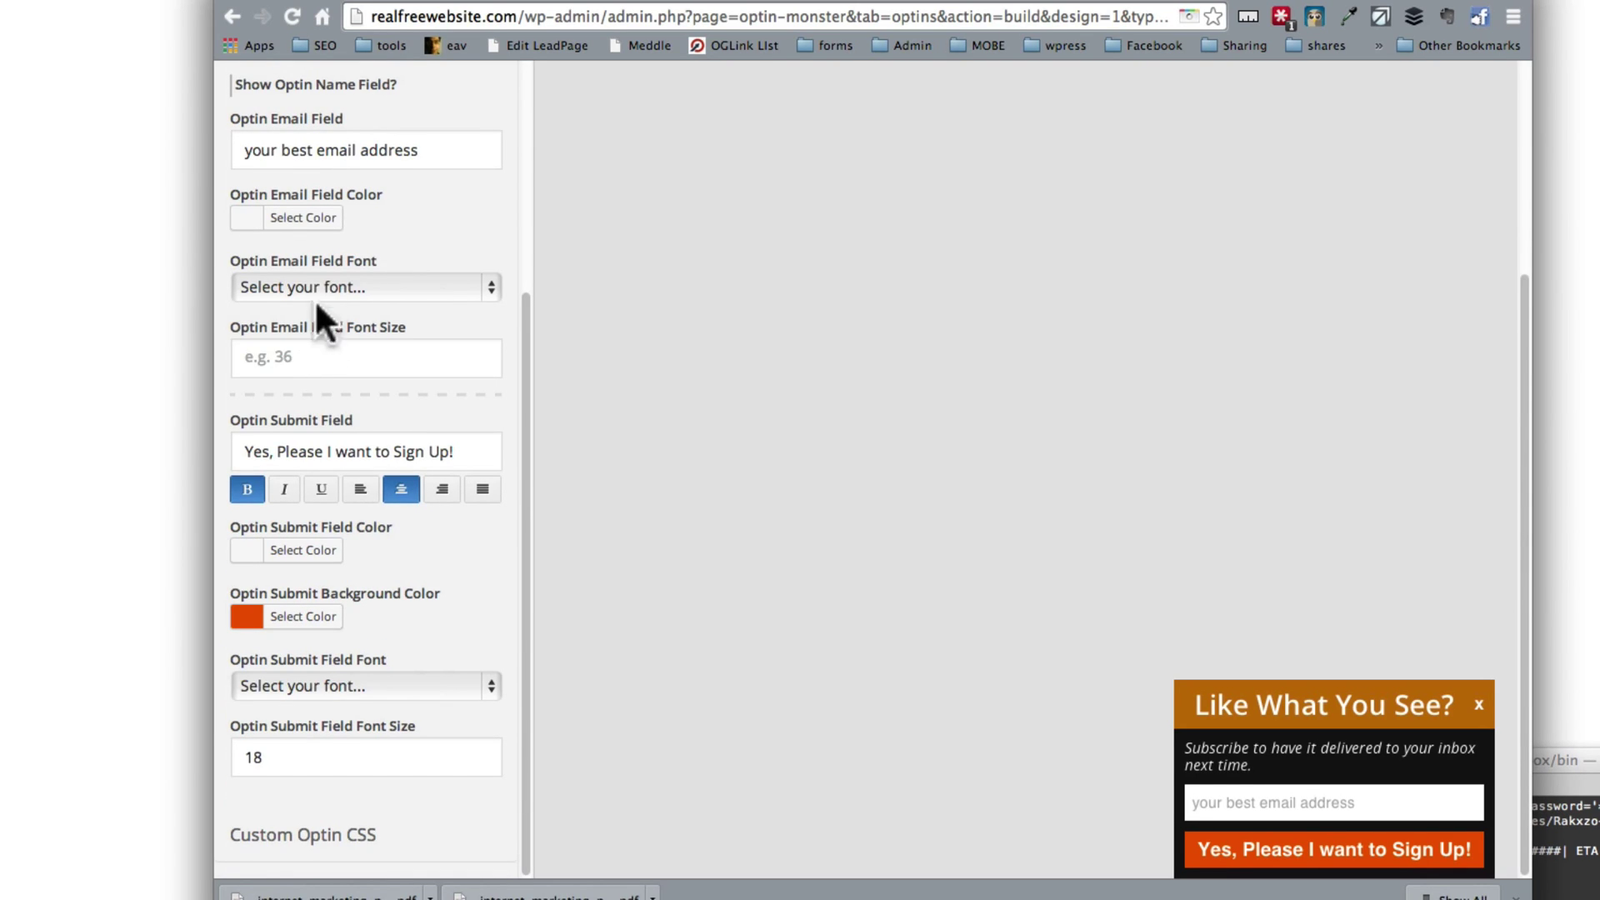
scroll(306, 300, "up", 4)
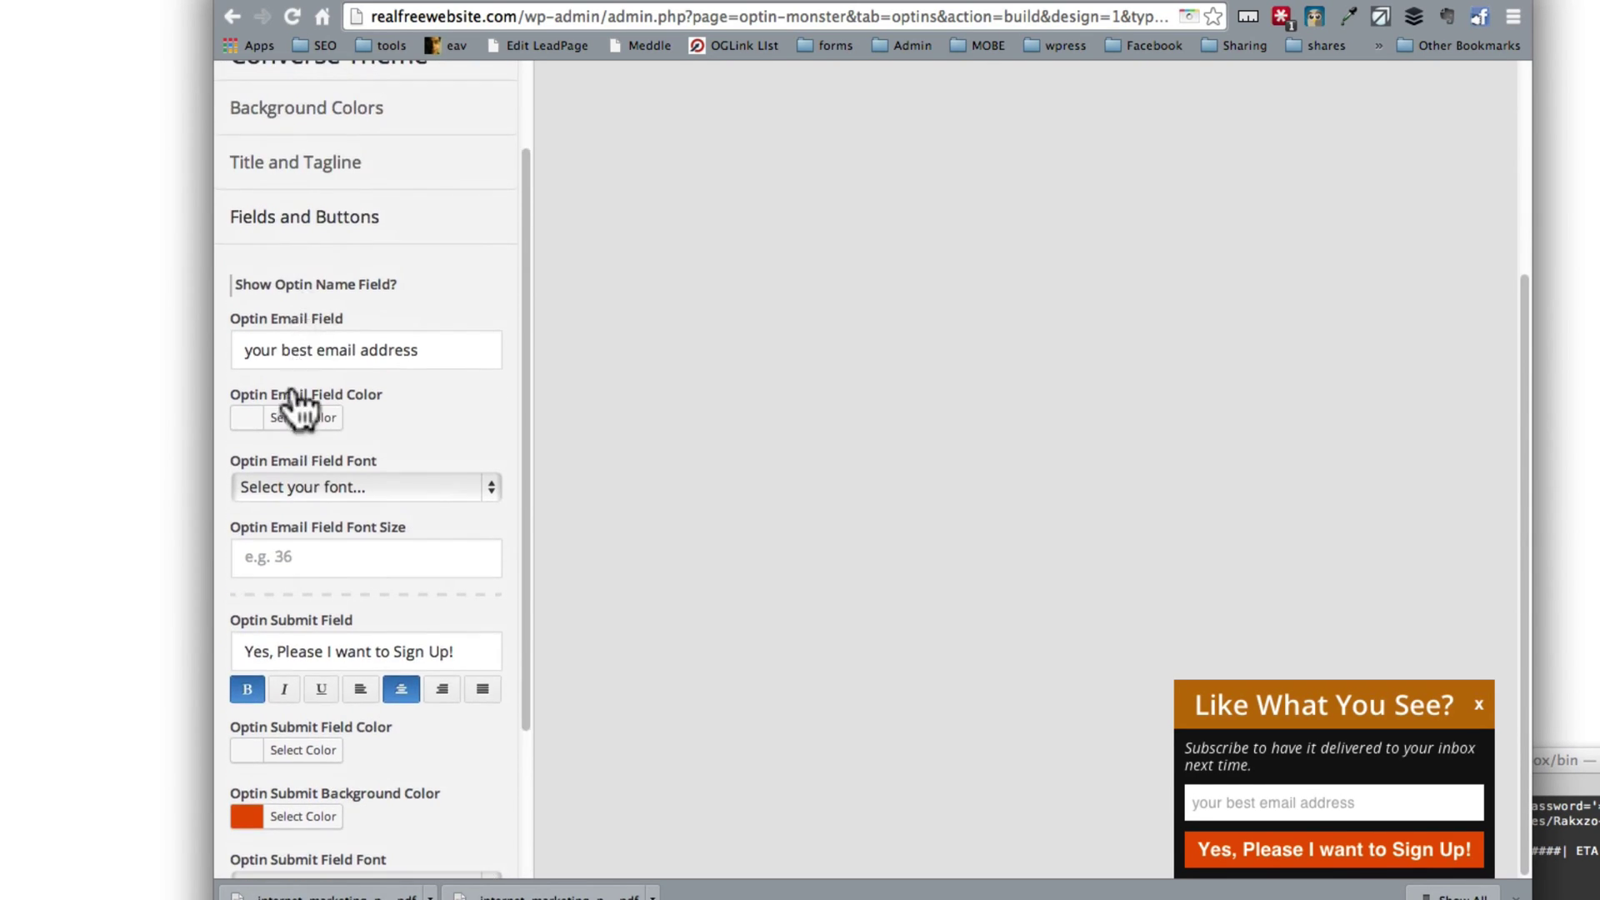
scroll(294, 358, "up", 3)
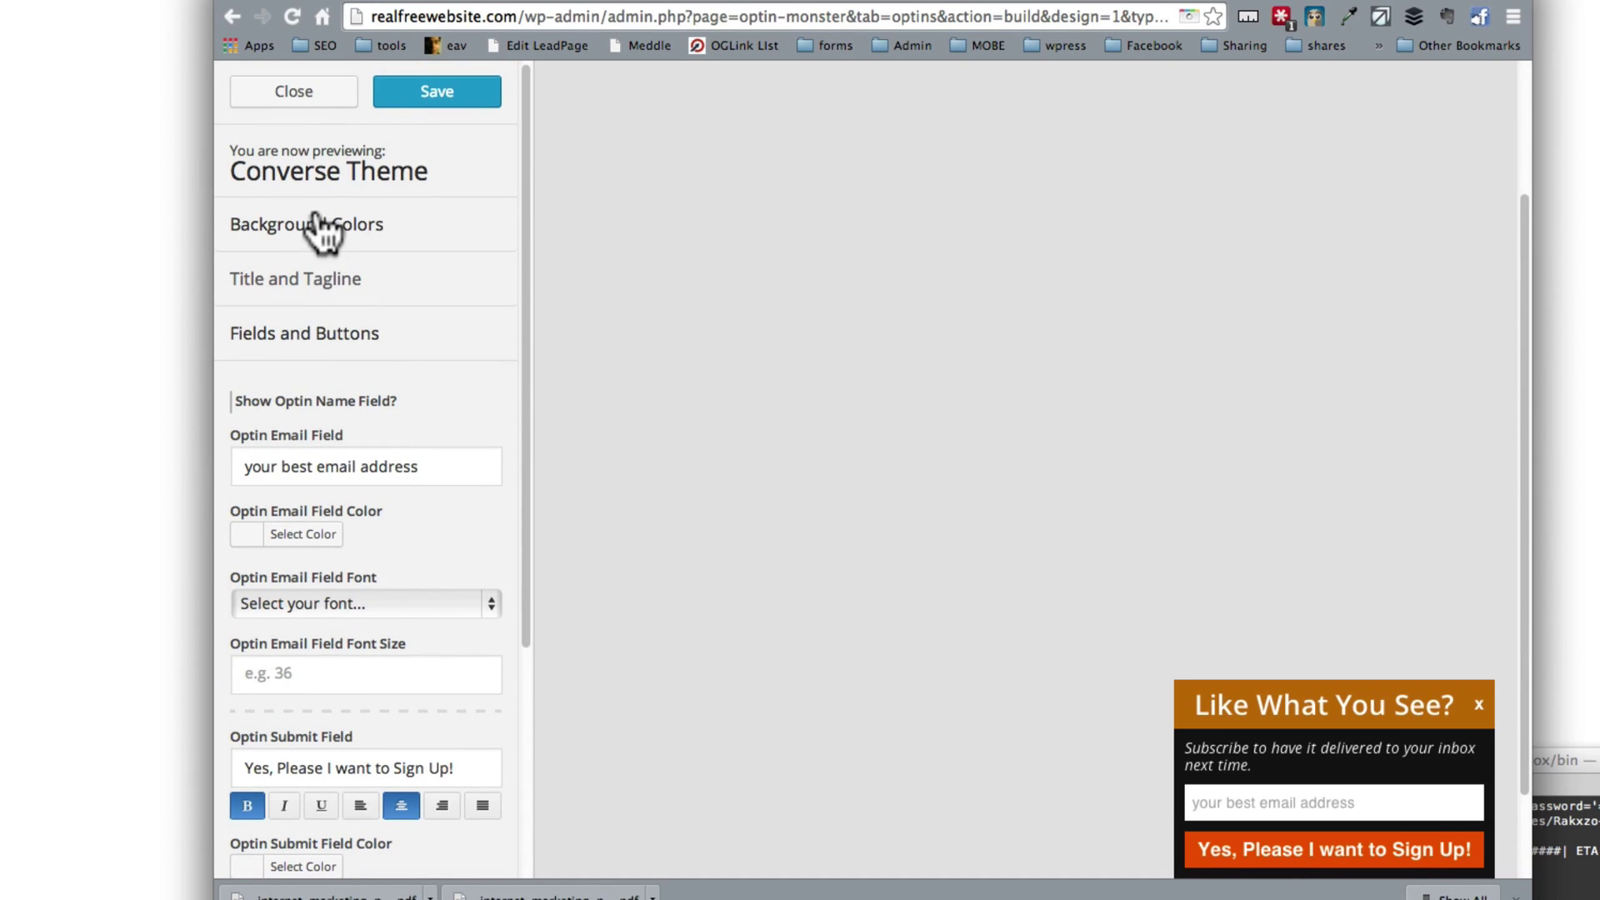
left_click(409, 100)
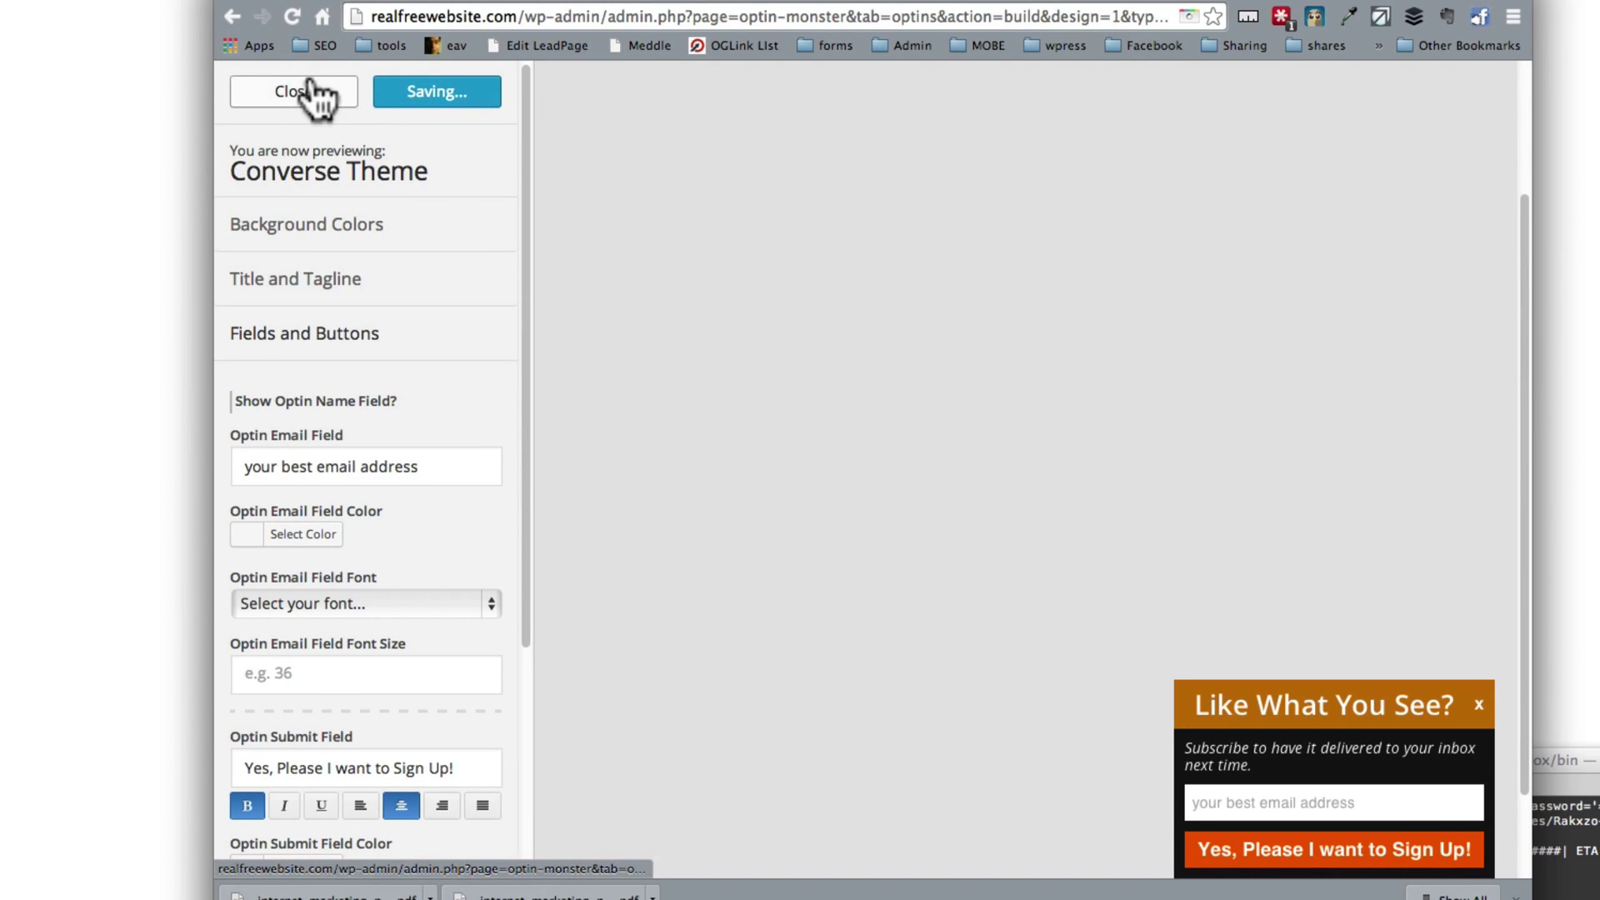
scroll(356, 332, "down", 6)
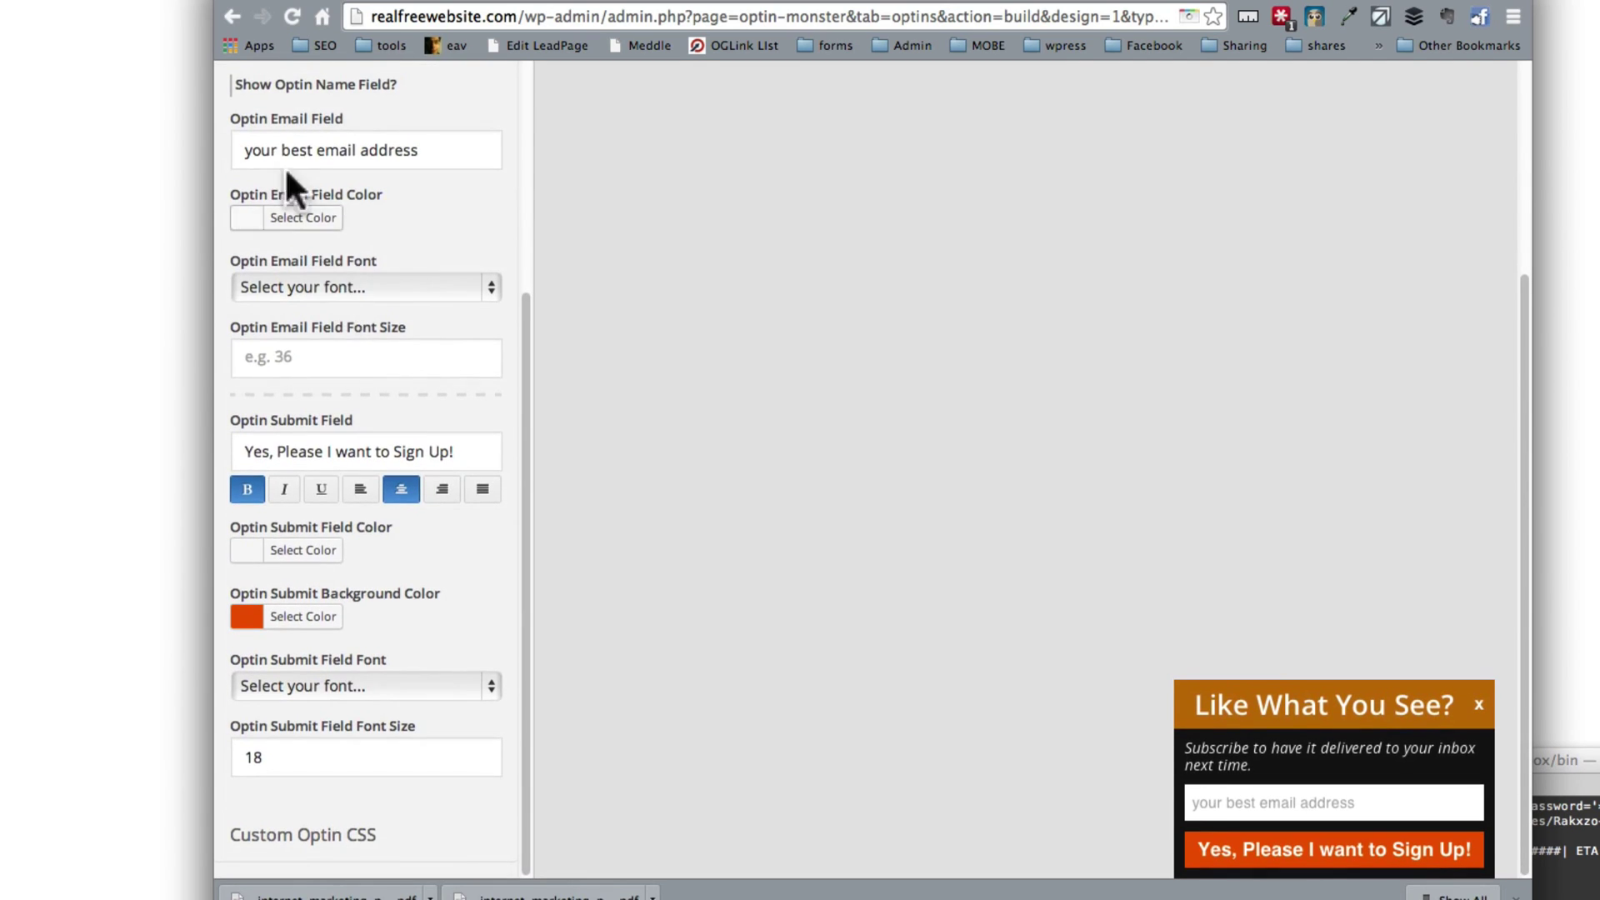
scroll(288, 133, "up", 3)
scroll(289, 117, "up", 3)
Step: Close the design customizer and return to the Configure step
left_click(312, 94)
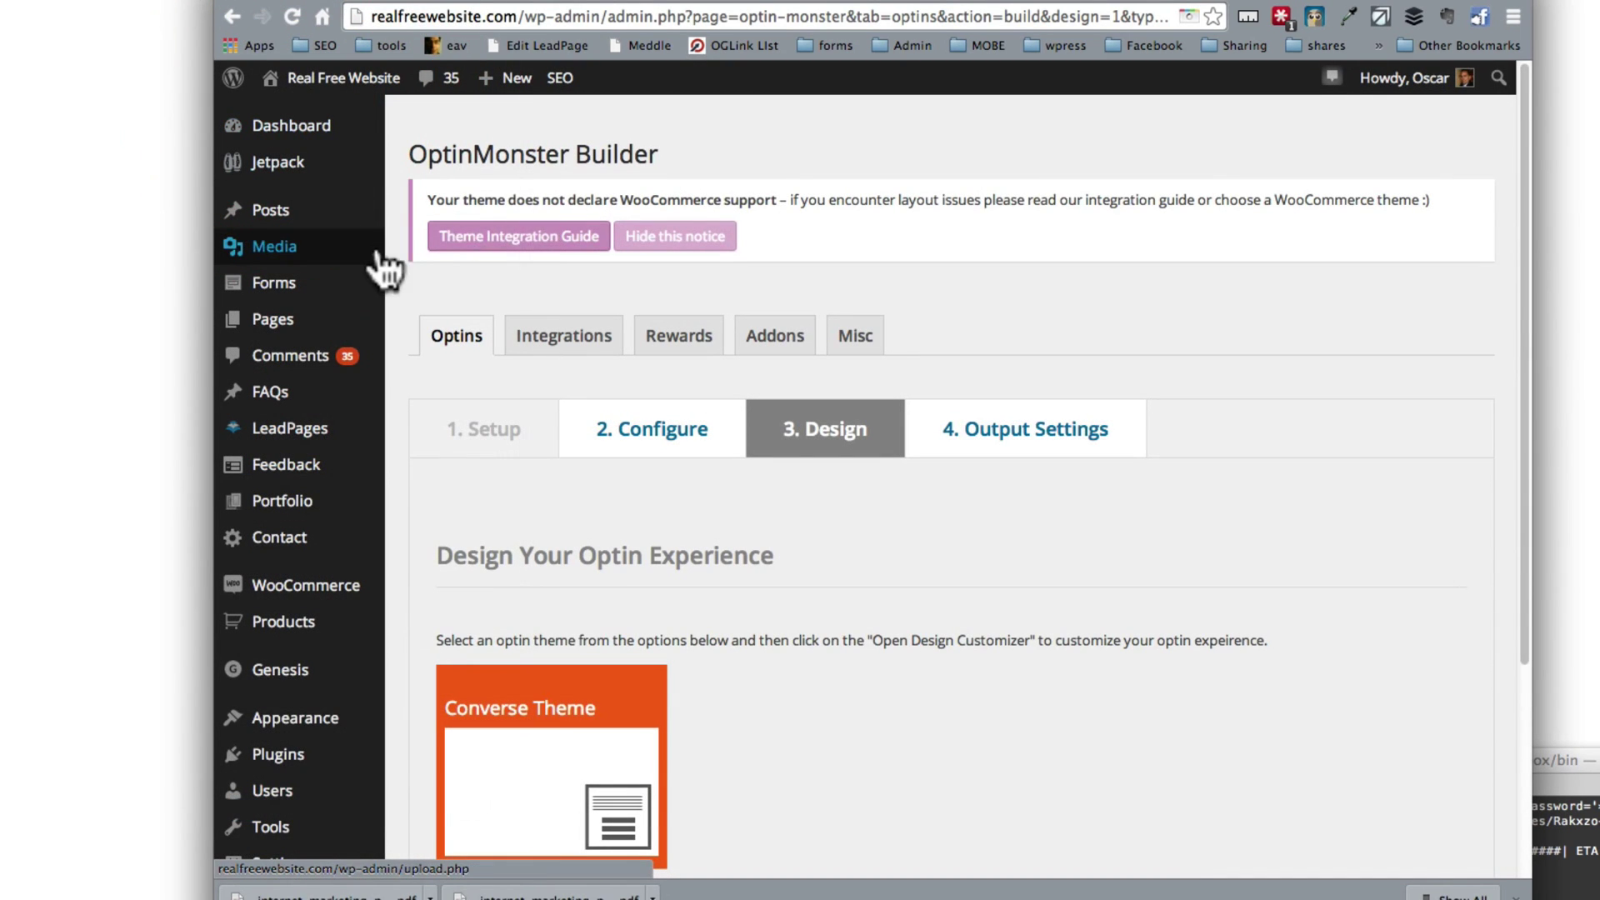
mouse_move(384, 265)
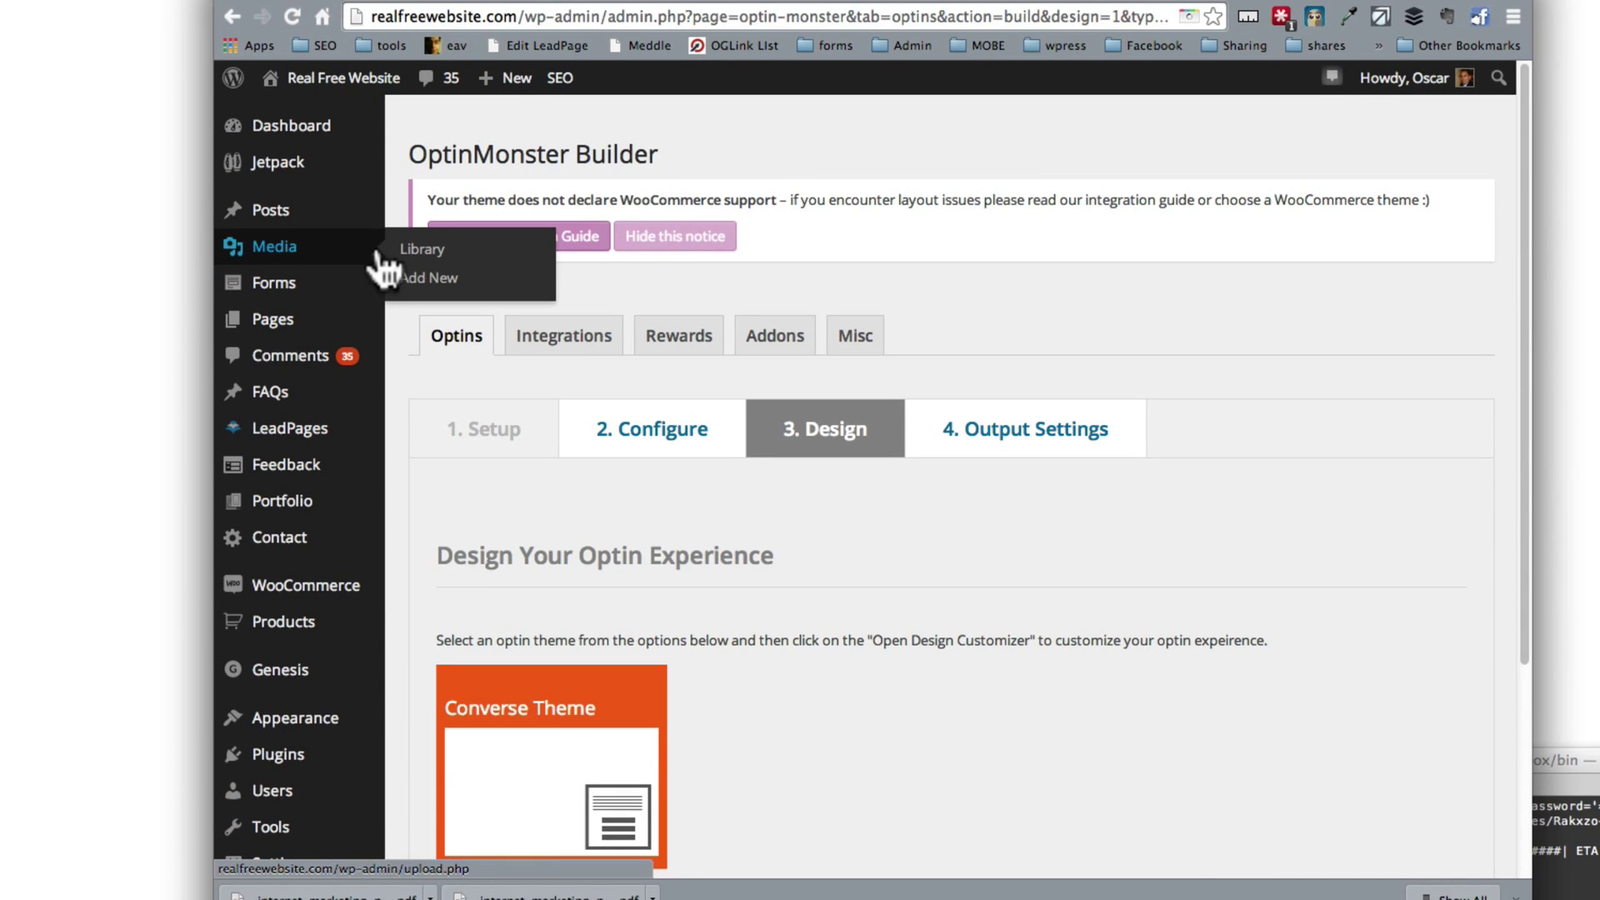
left_click(643, 430)
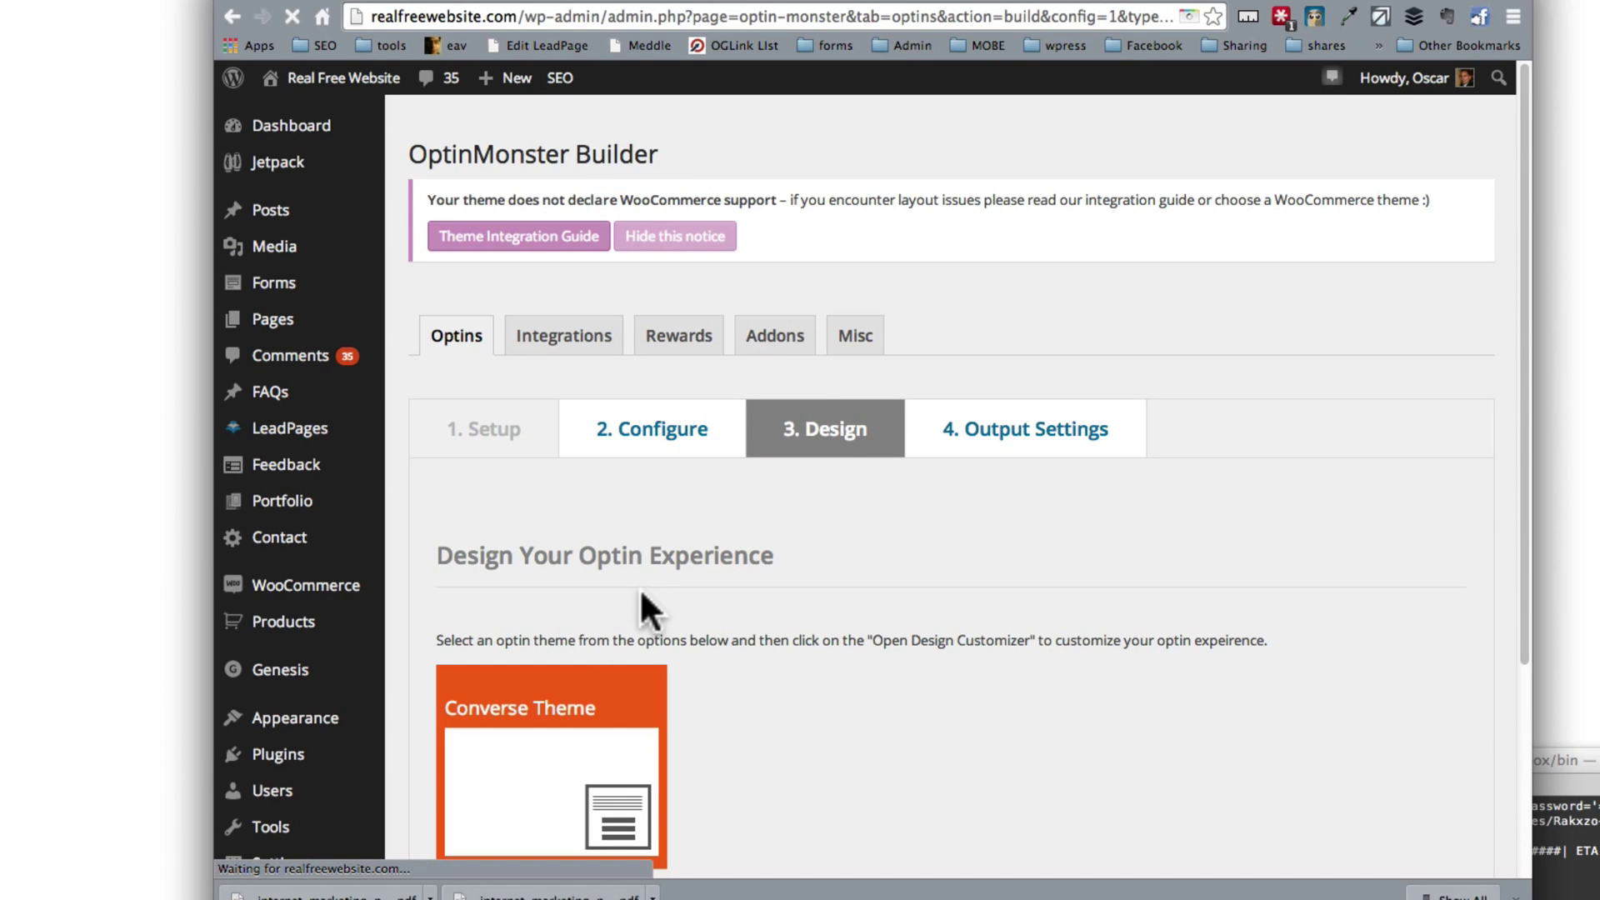
Step: Choose the realfreewebsite AWeber list and save the configuration
scroll(641, 596, "down", 8)
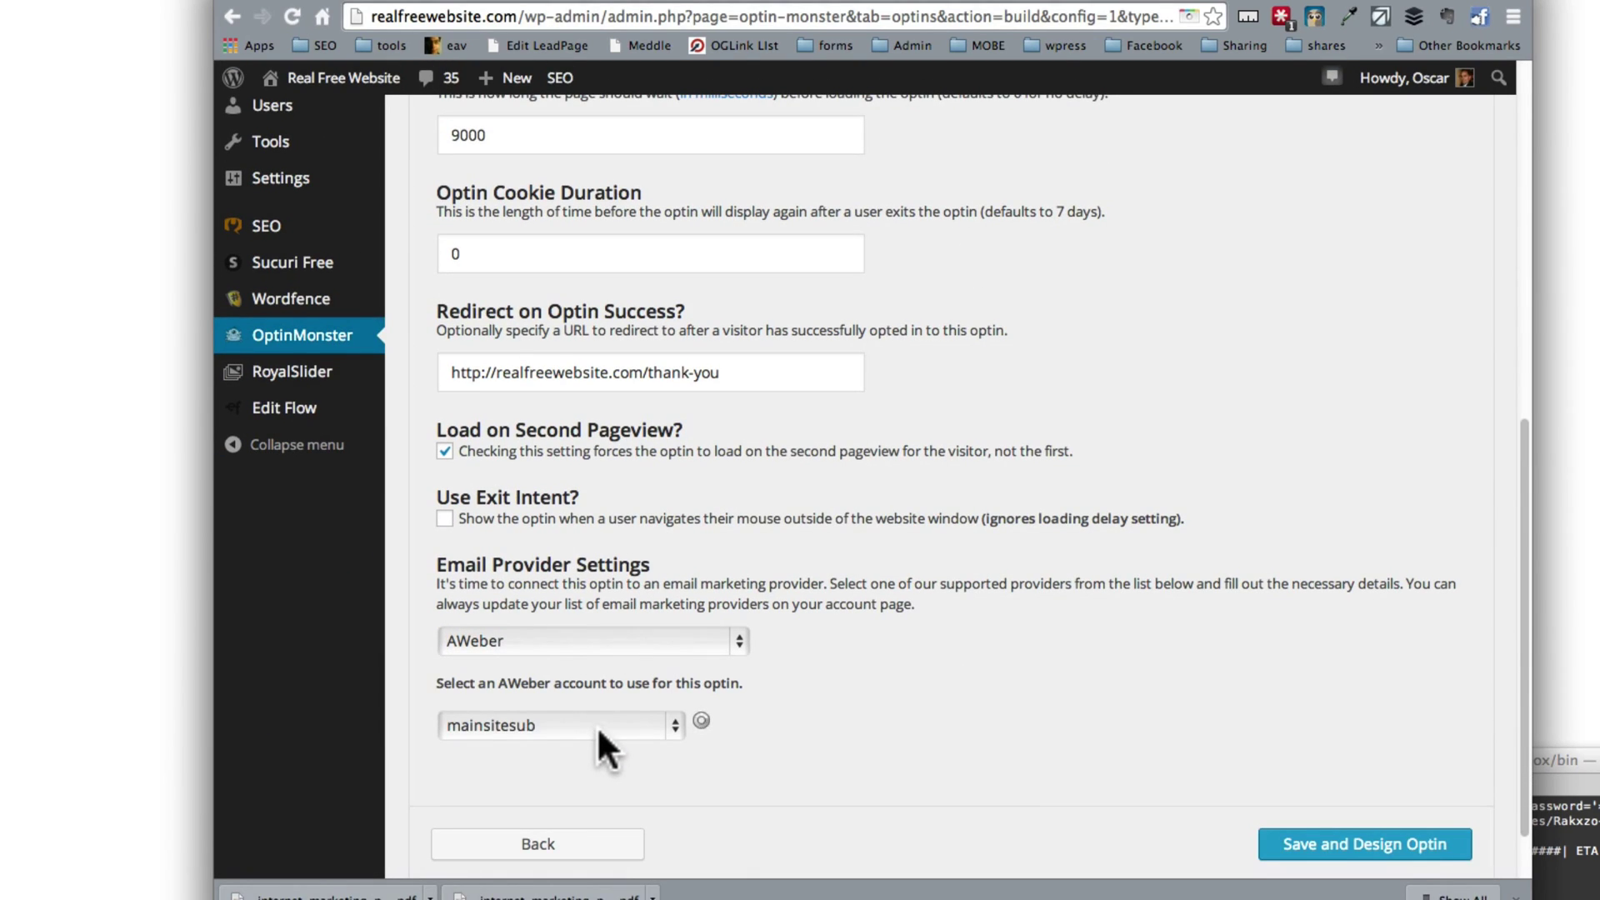
scroll(598, 725, "down", 2)
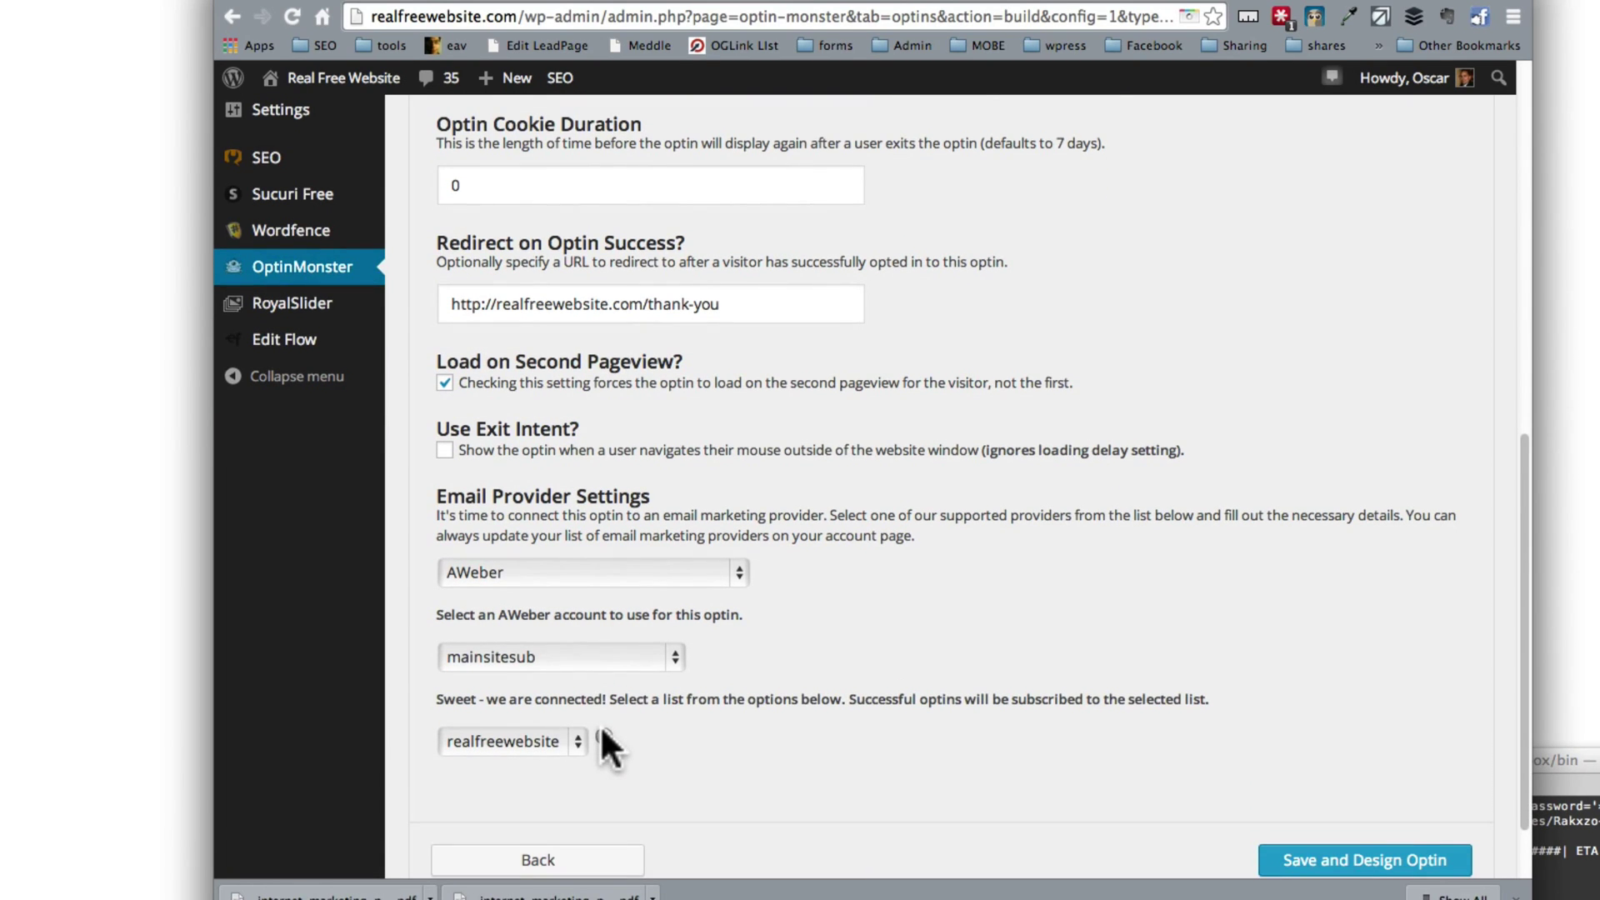
left_click(520, 738)
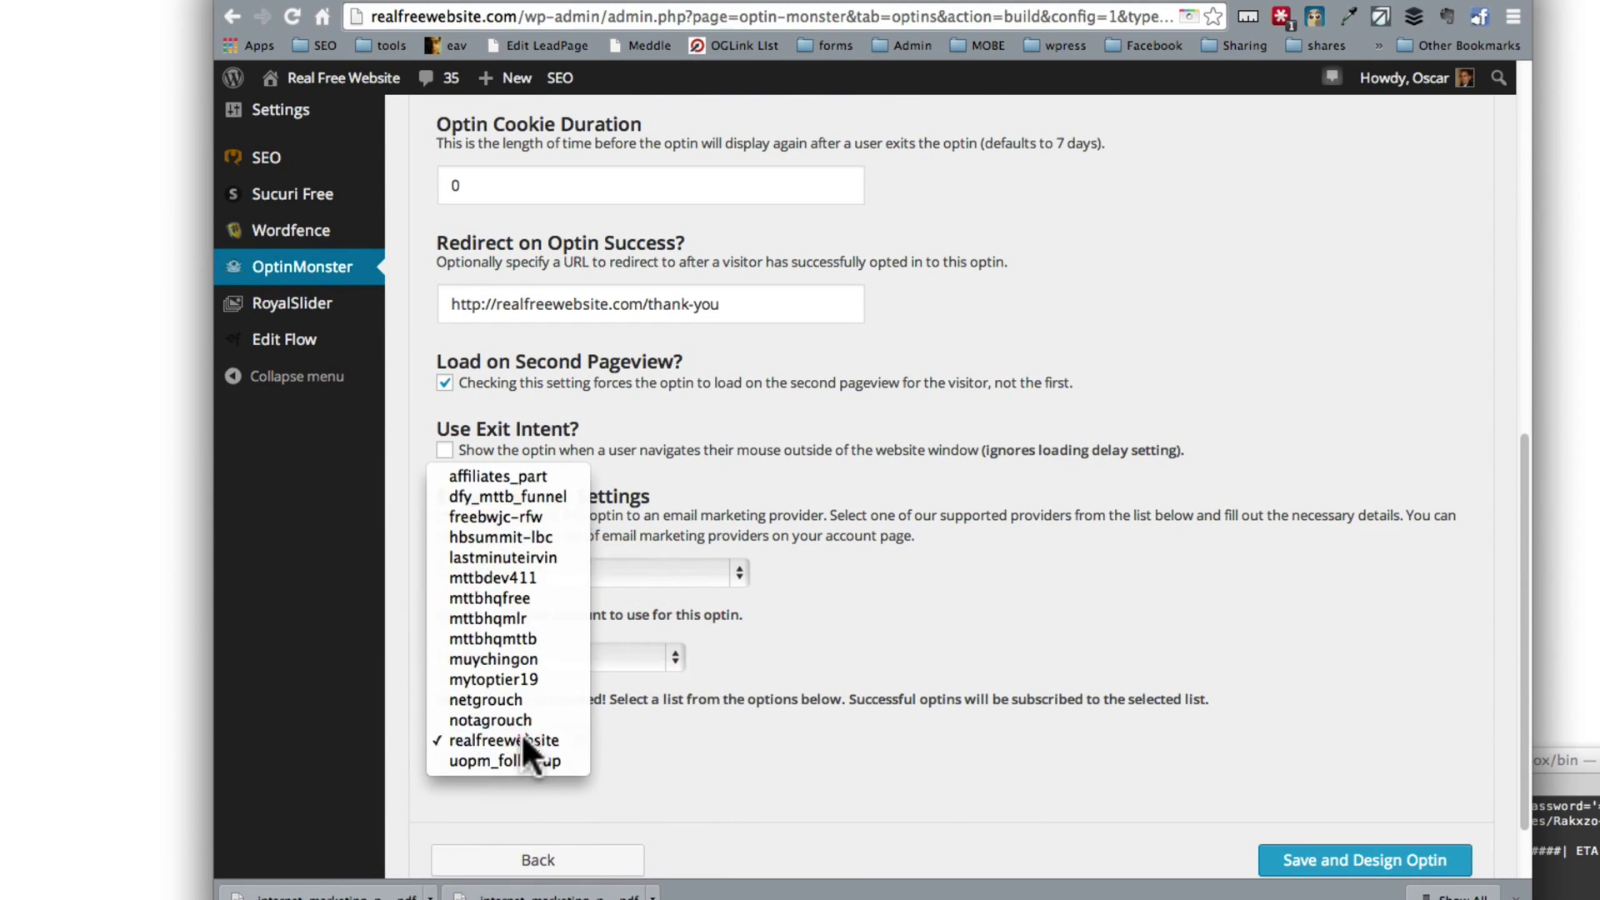
left_click(522, 739)
scroll(1033, 788, "down", 3)
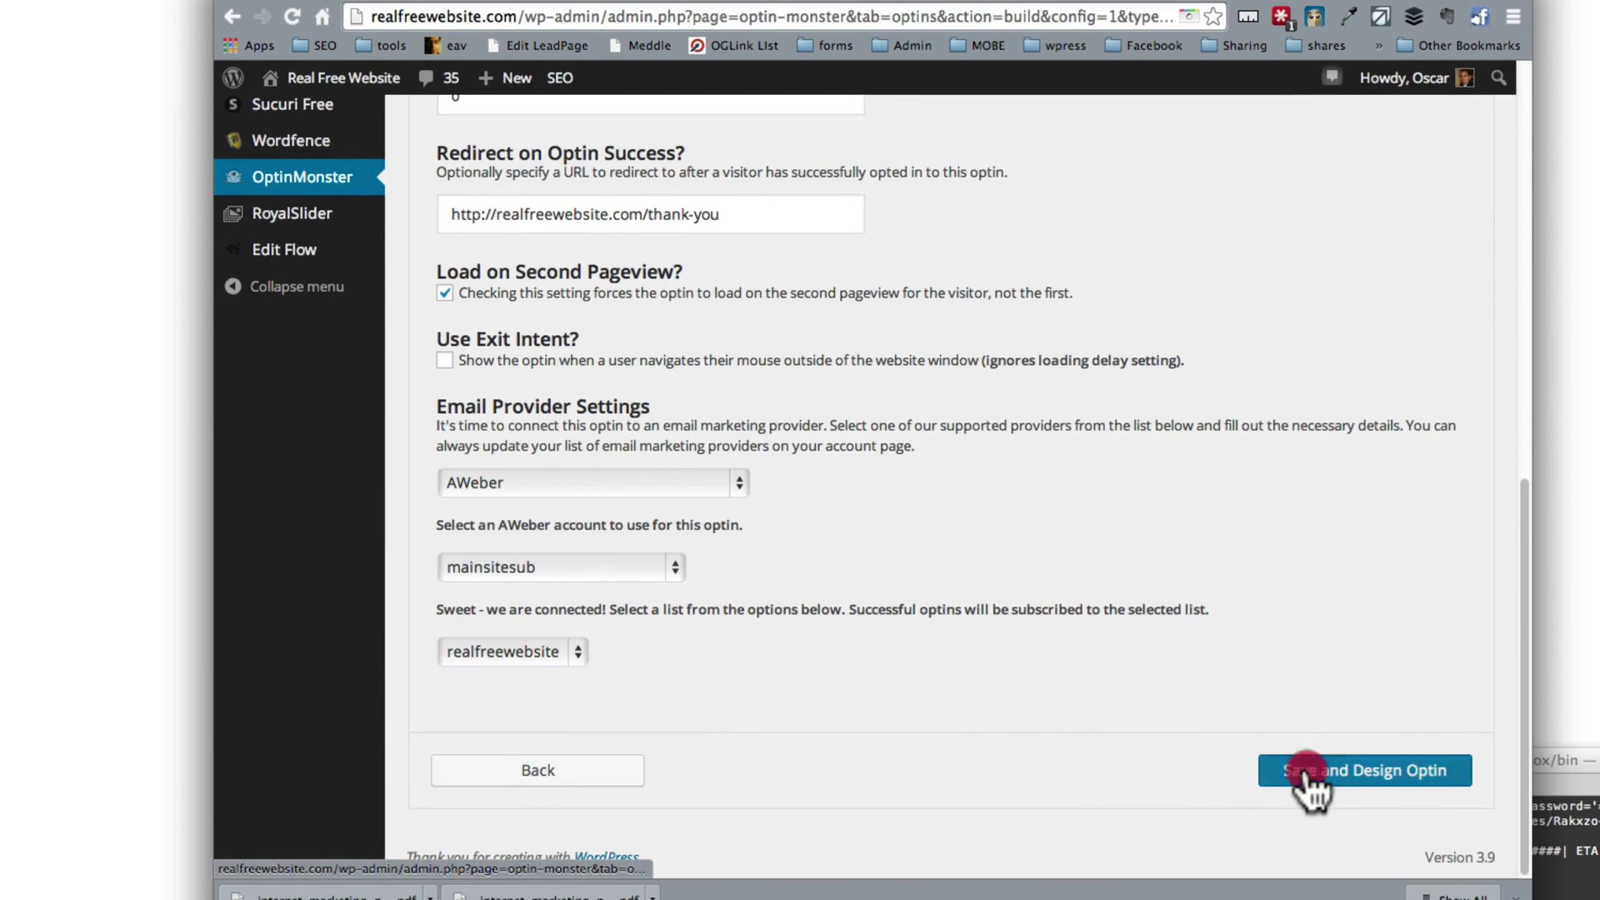
left_click(1304, 765)
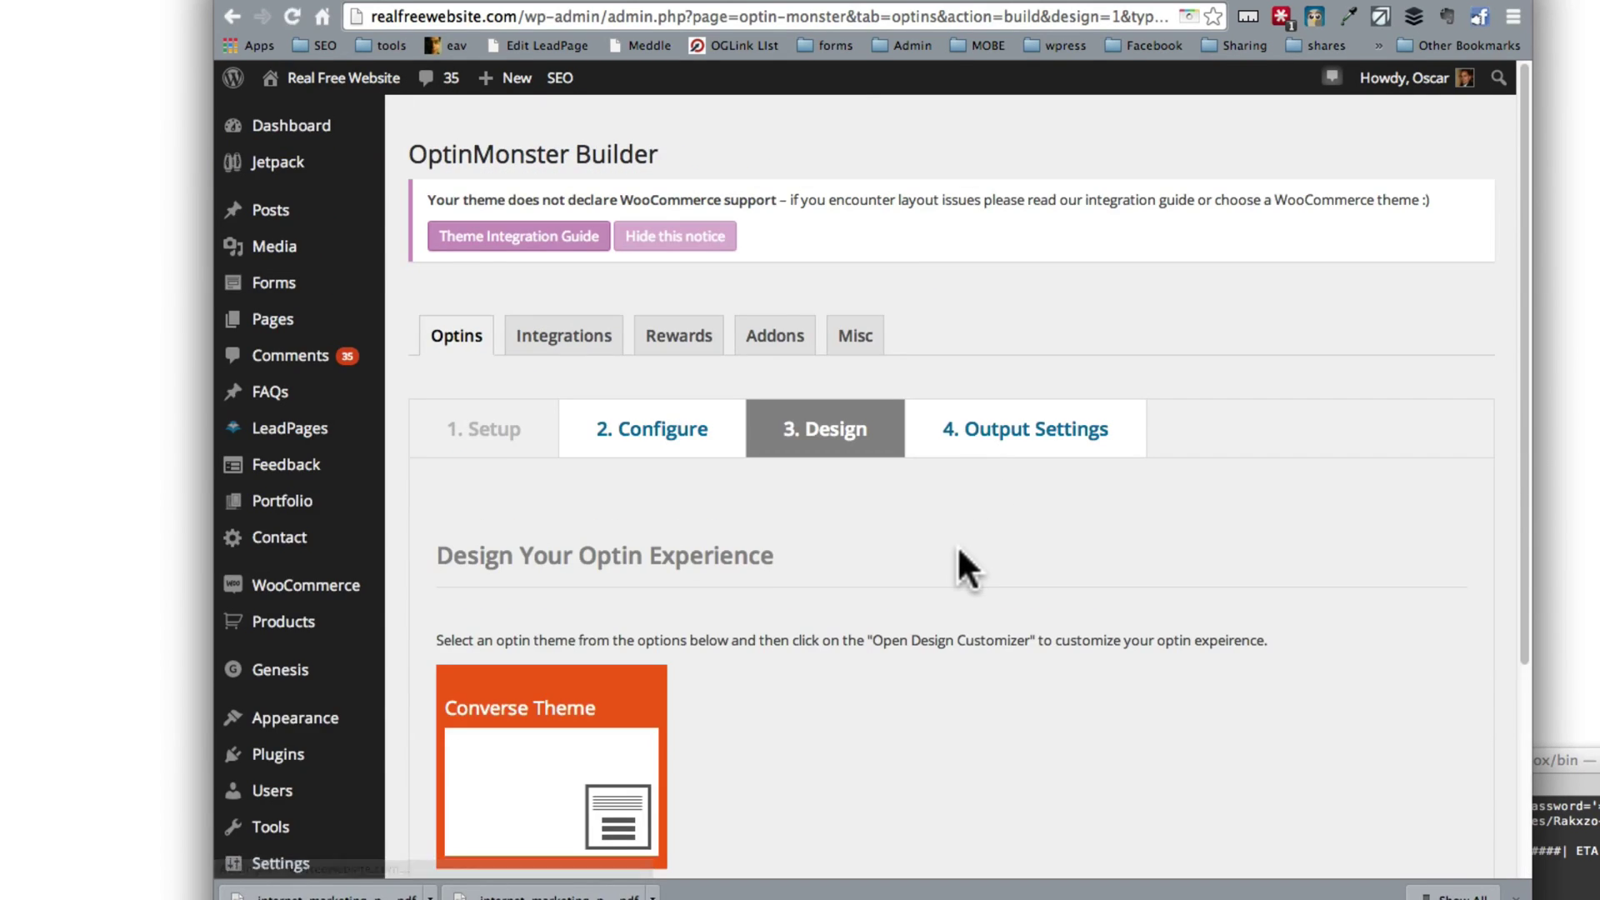
Step: Open the Converse Theme design customizer and expand the slide-in preview
scroll(957, 550, "down", 5)
left_click(945, 671)
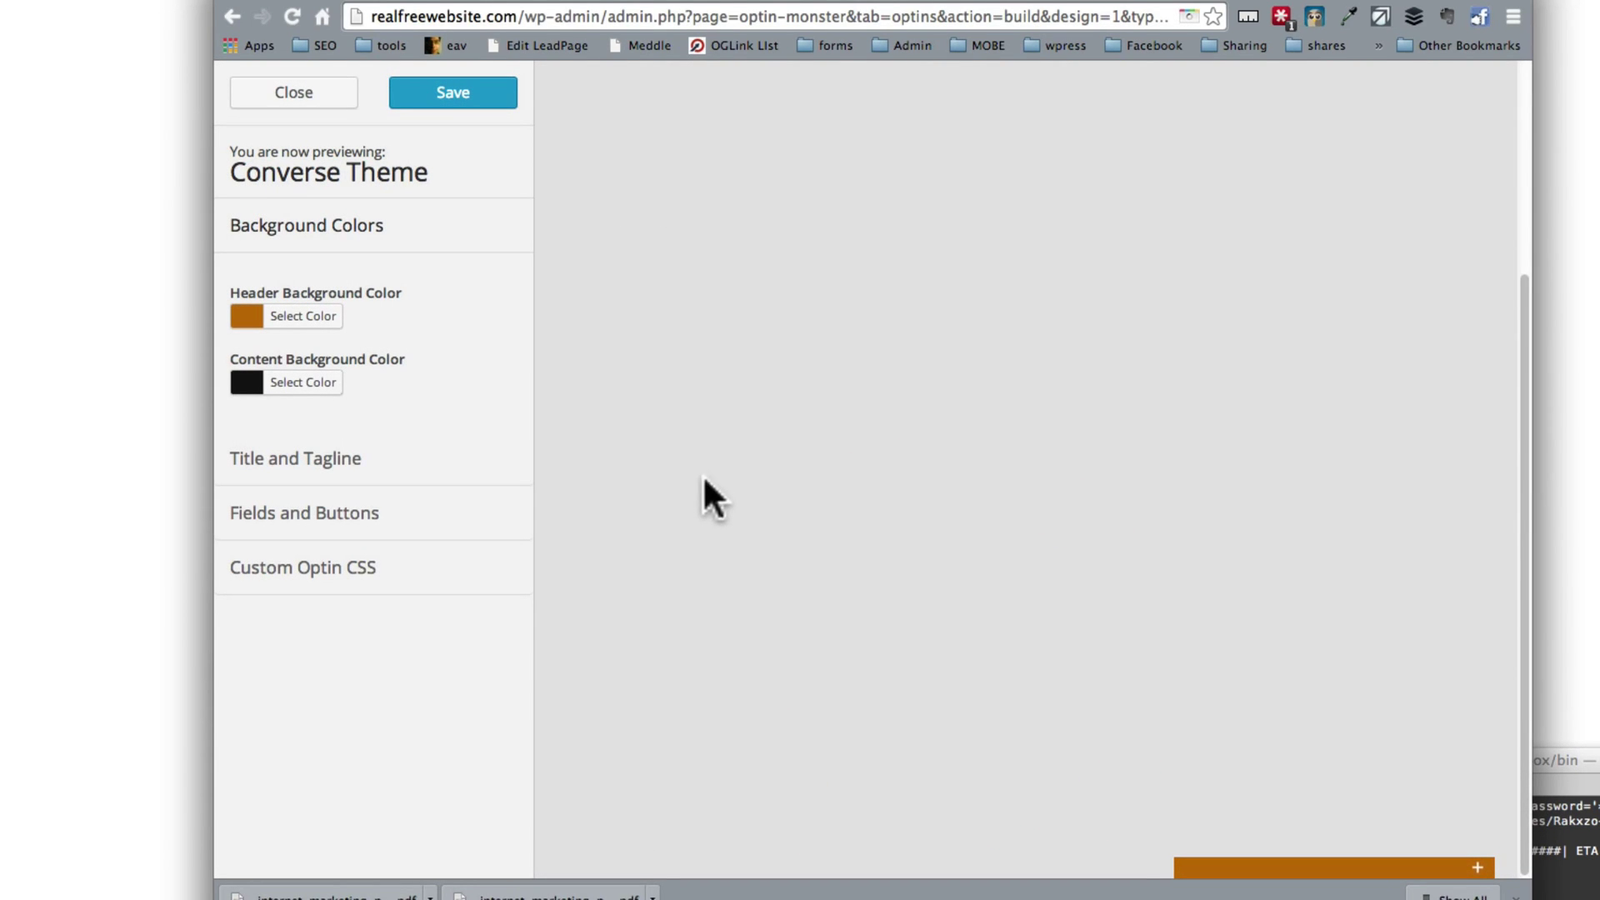
left_click(1292, 871)
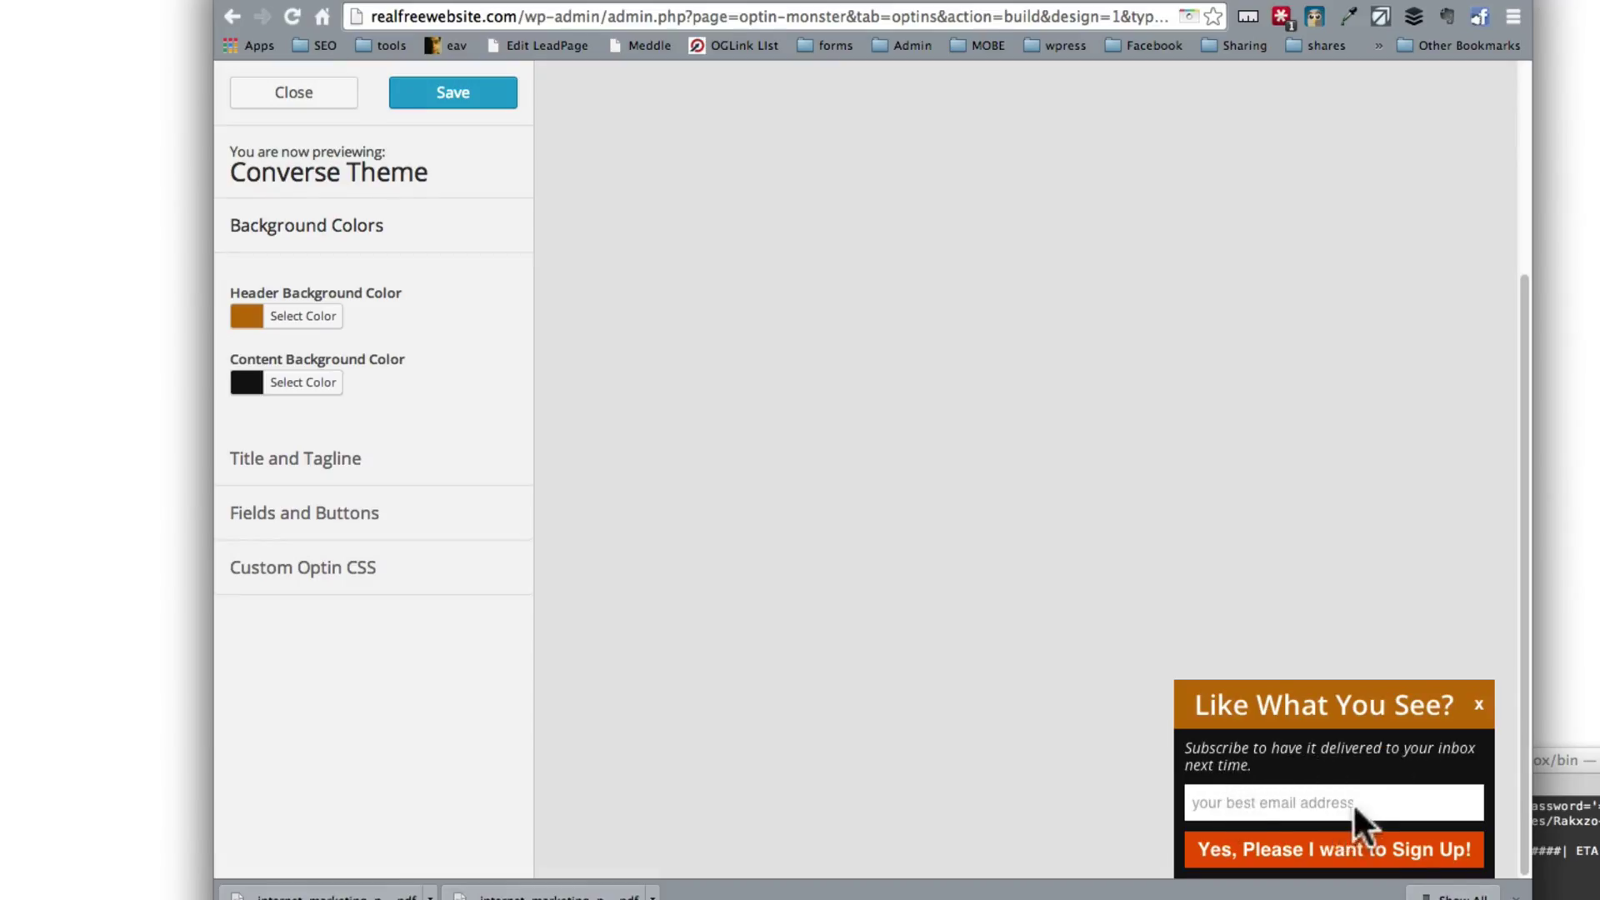
left_click(1275, 800)
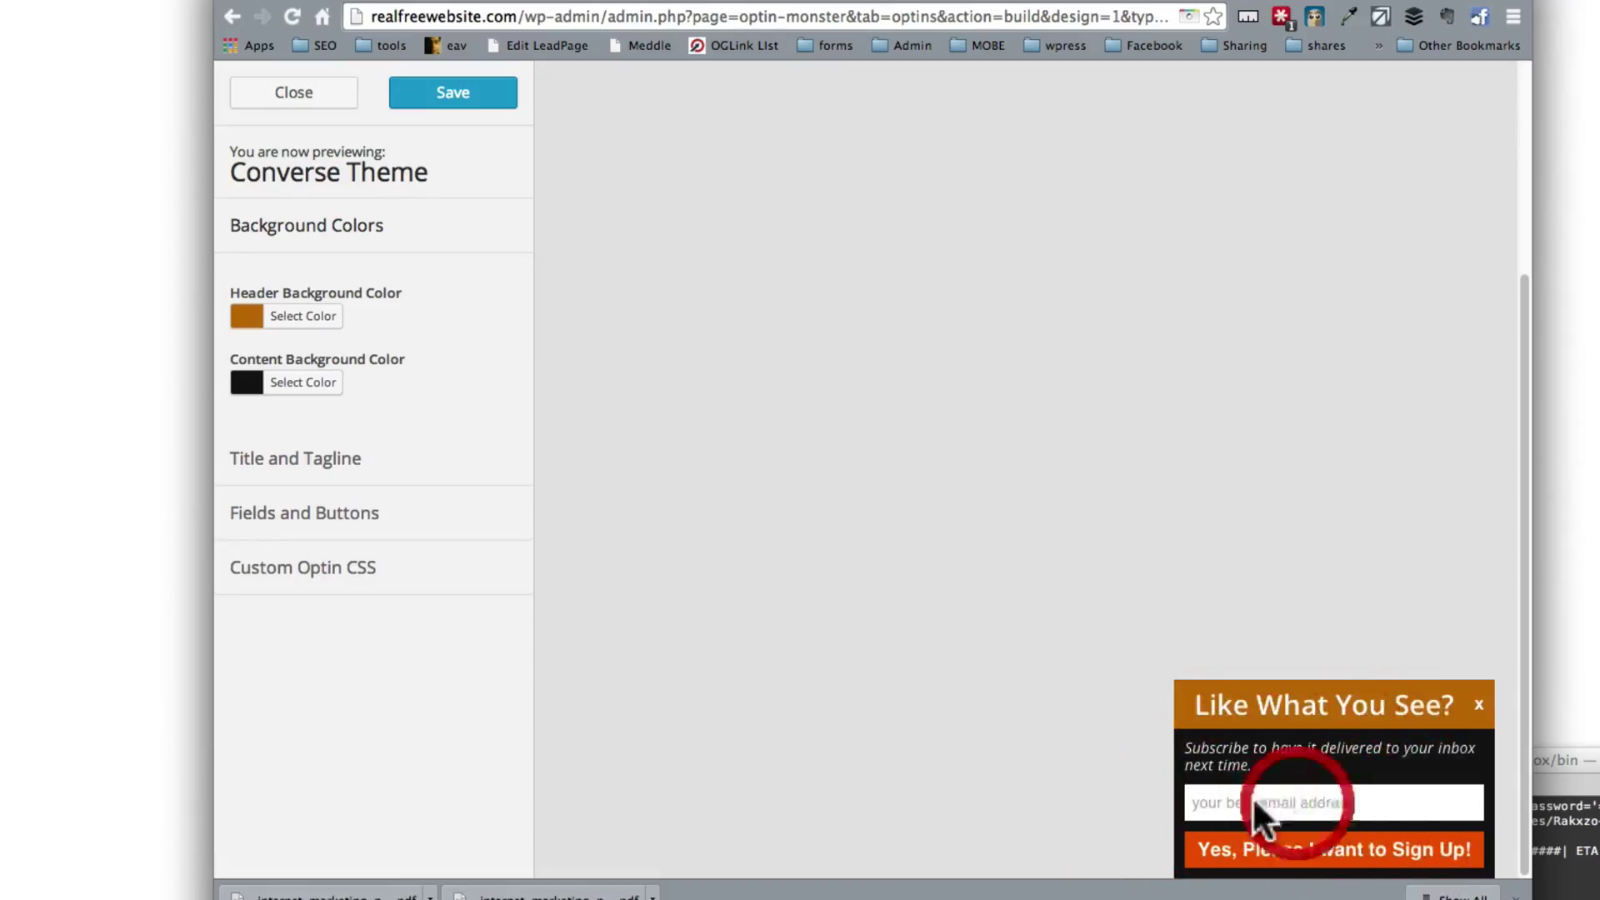
Step: Show the Fields and Buttons and Custom Optin CSS settings, save the design, and close the customizer
left_click(282, 525)
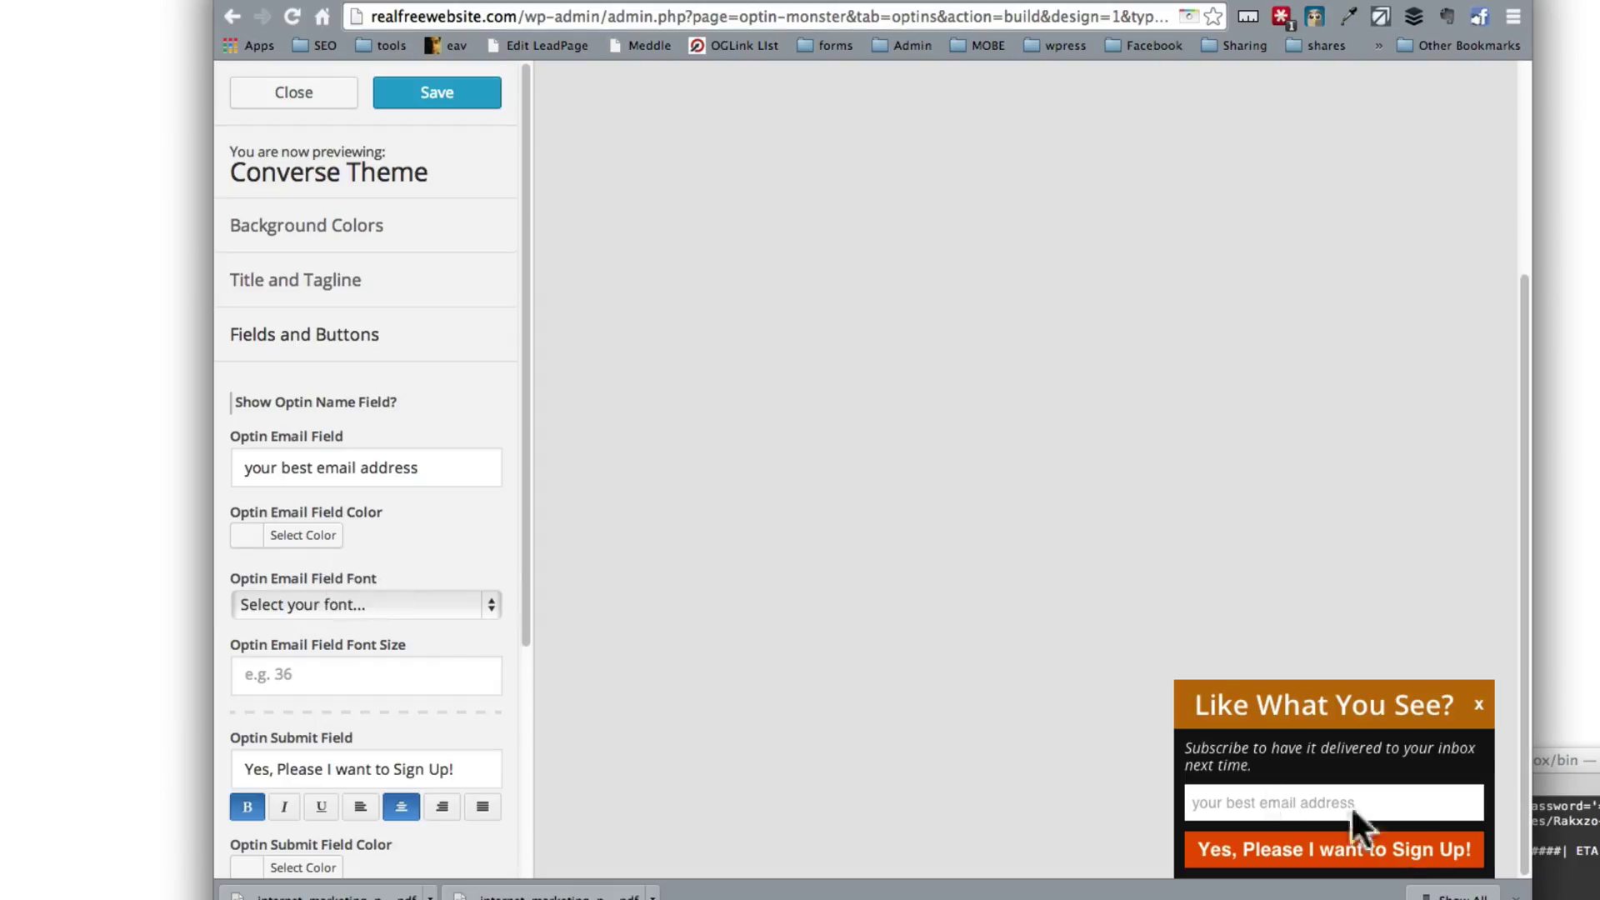
scroll(344, 717, "down", 3)
scroll(342, 713, "down", 1)
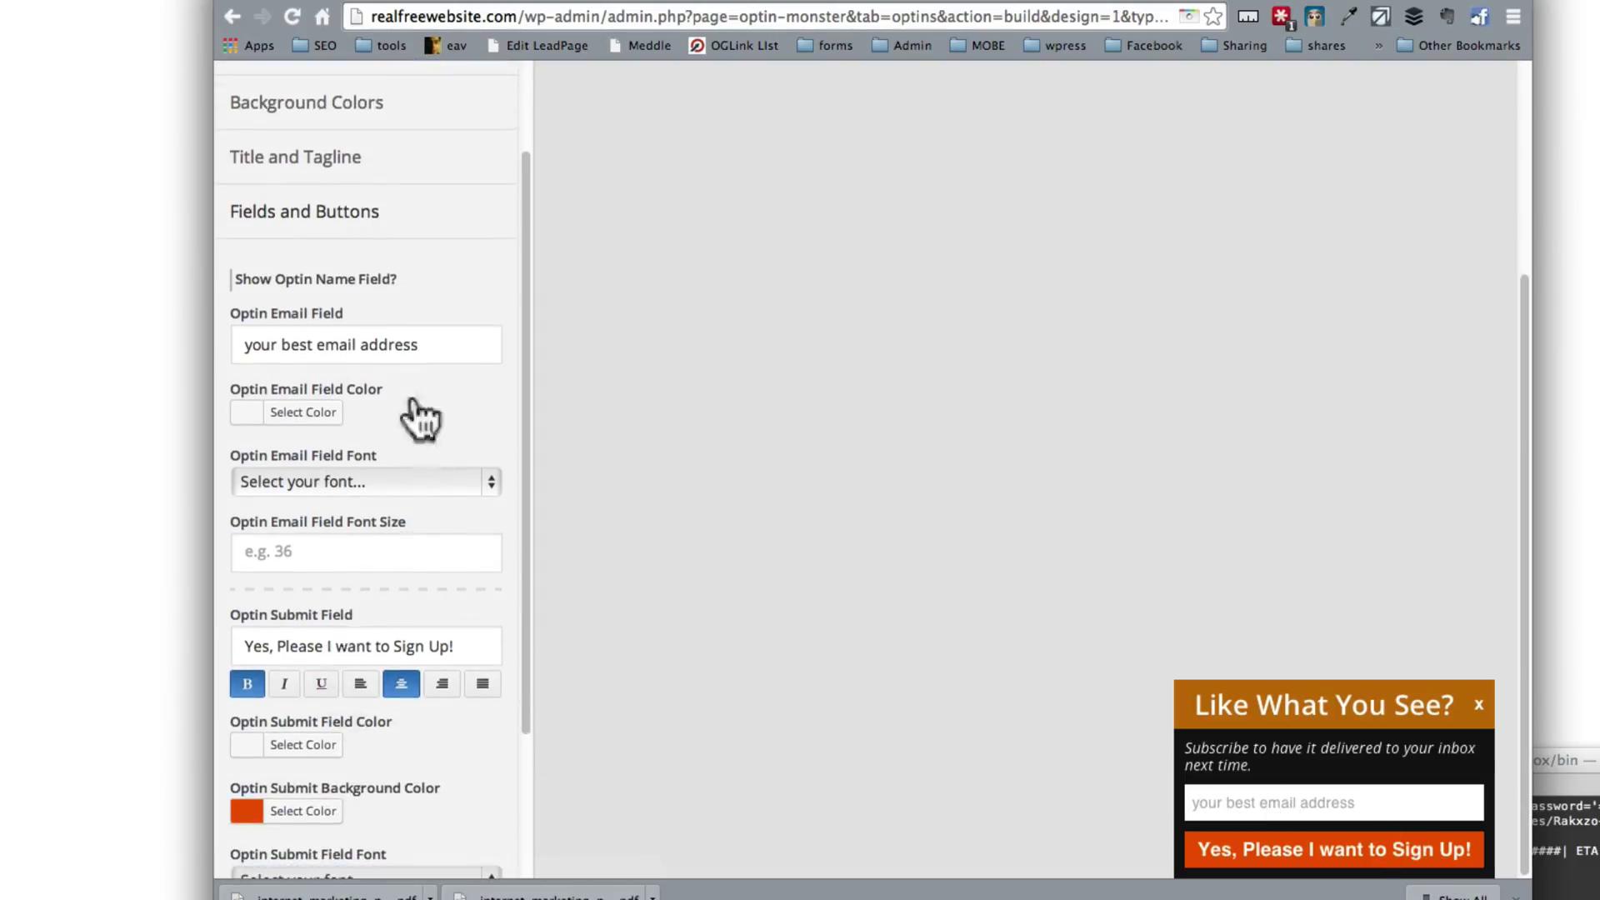
scroll(312, 392, "down", 3)
scroll(314, 408, "down", 3)
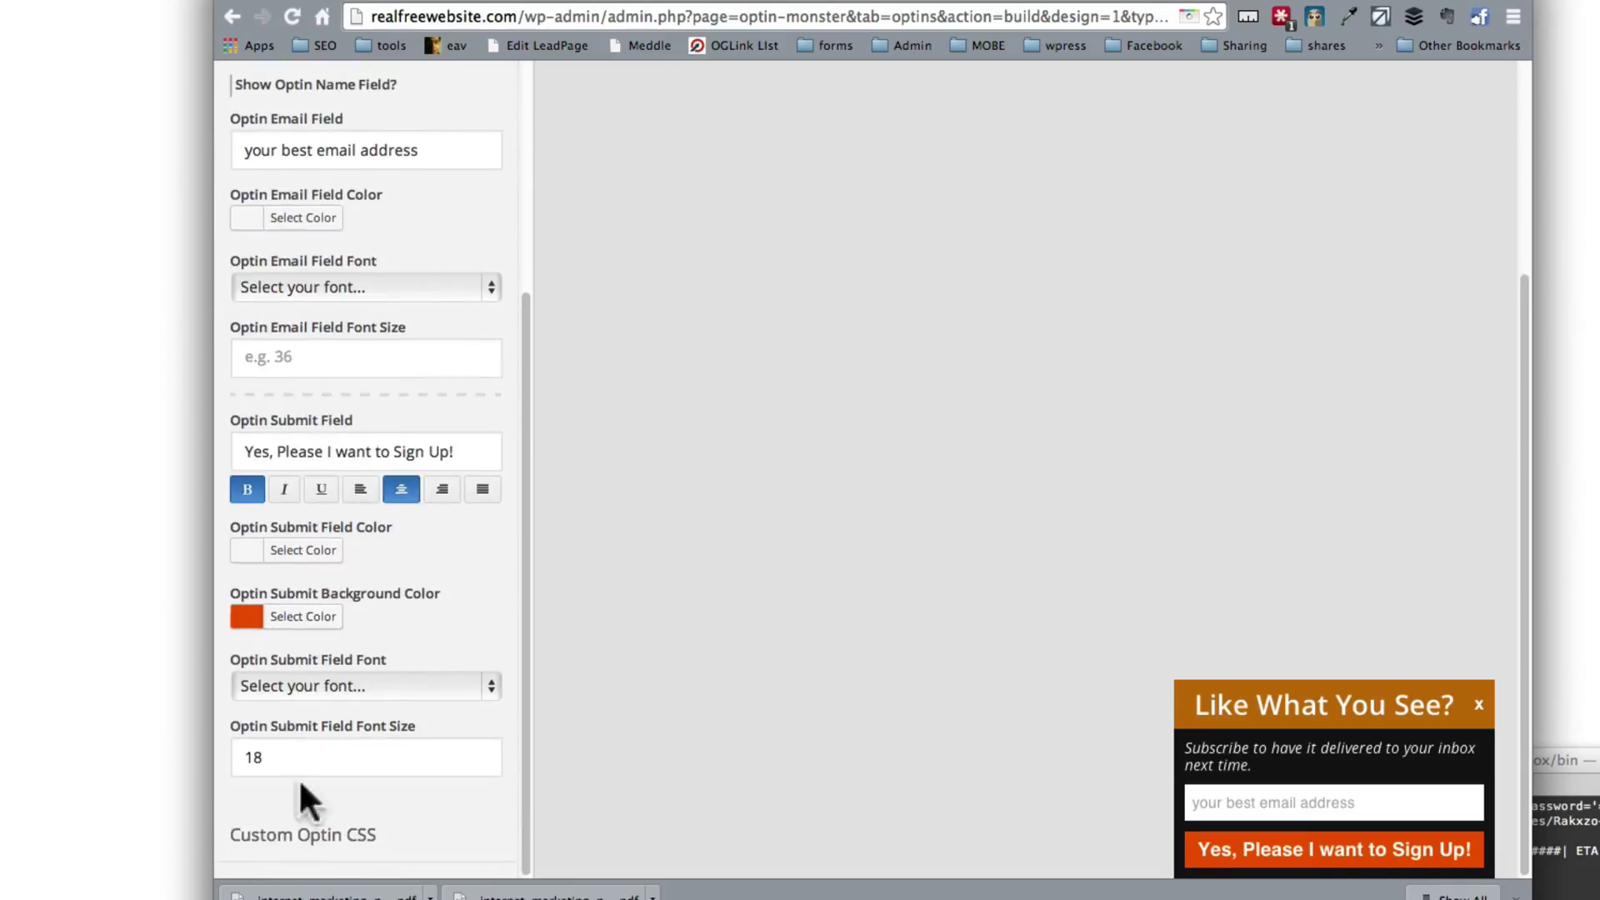
left_click(314, 825)
left_click(465, 100)
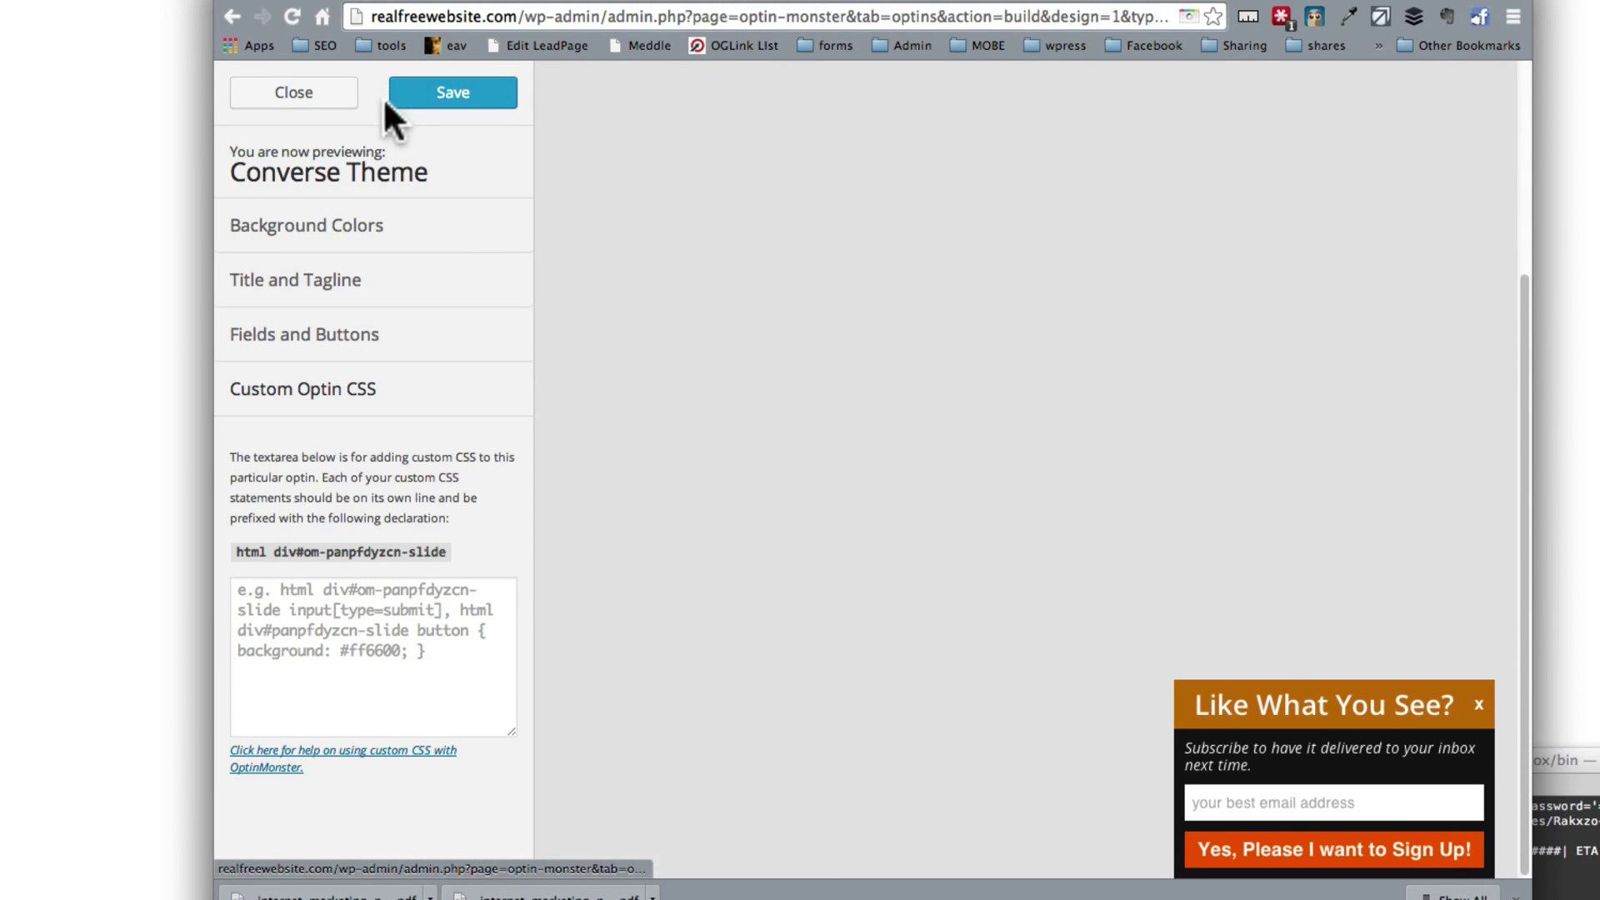
left_click(335, 97)
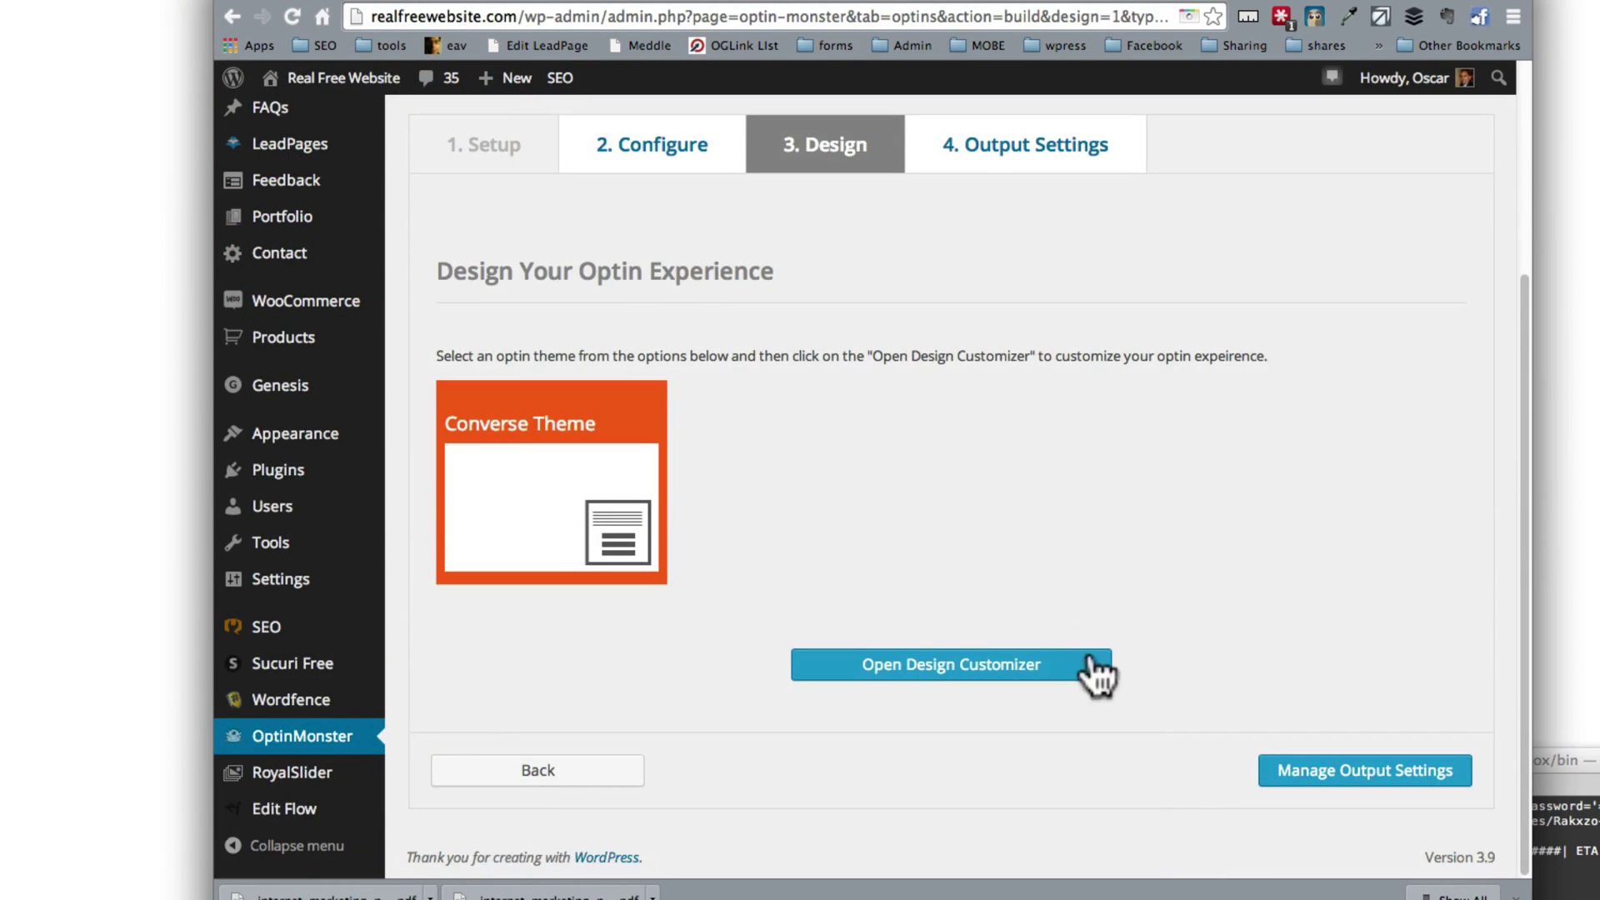
Step: In Output Settings, tick 'Enable optin on site?' and 'Load optin globally?', then select the 'Load optin exclusively on' field
left_click(1333, 773)
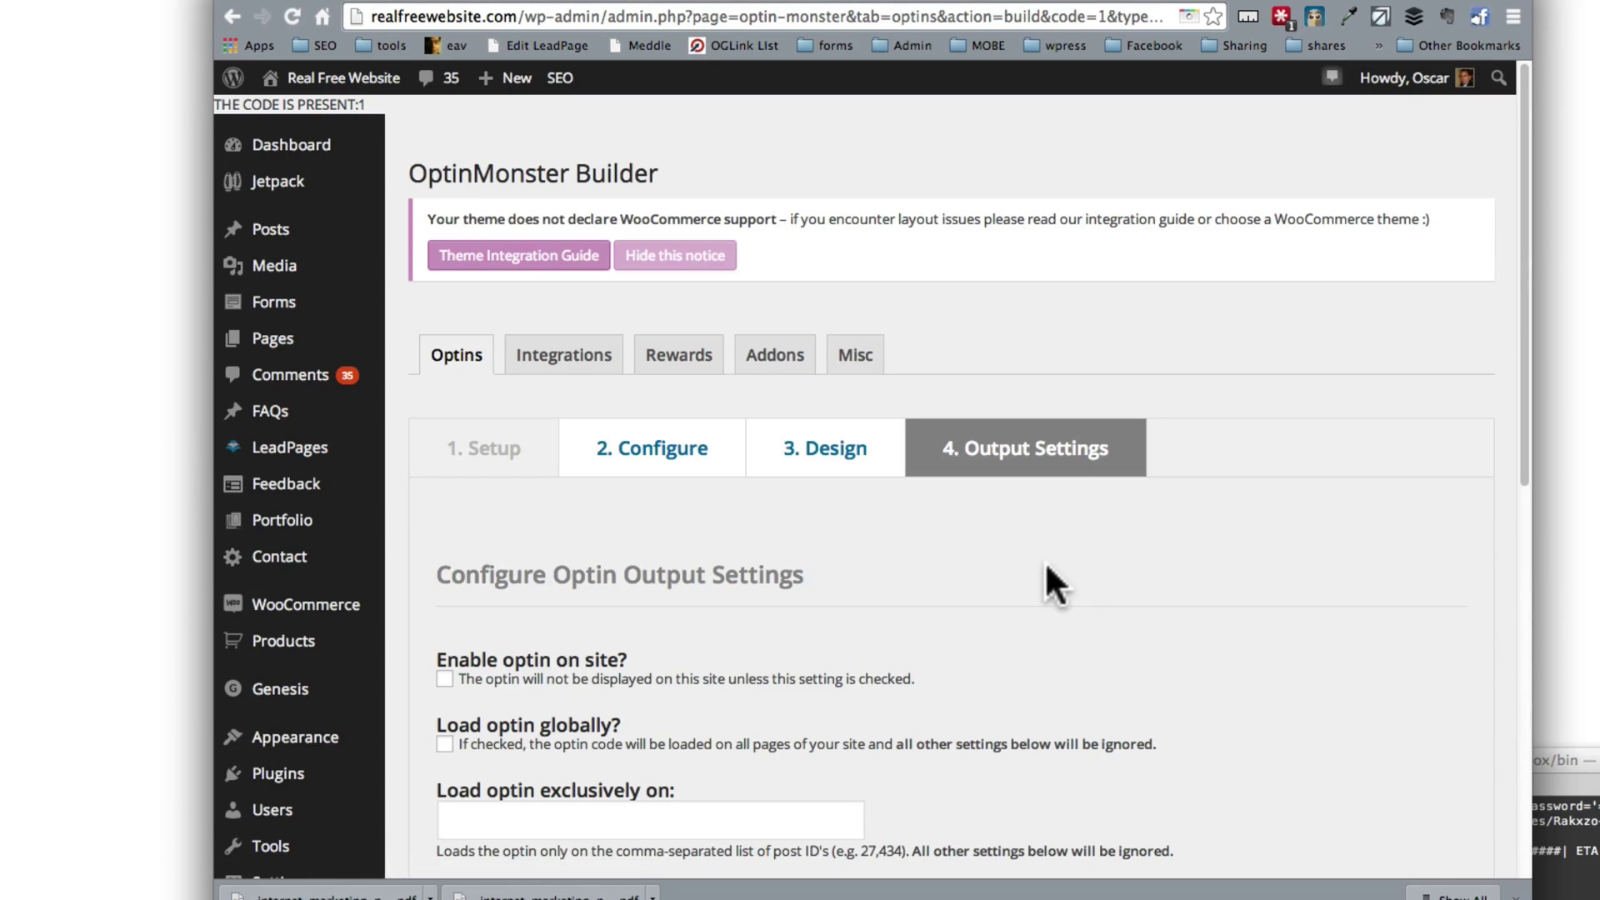
scroll(1030, 563, "down", 3)
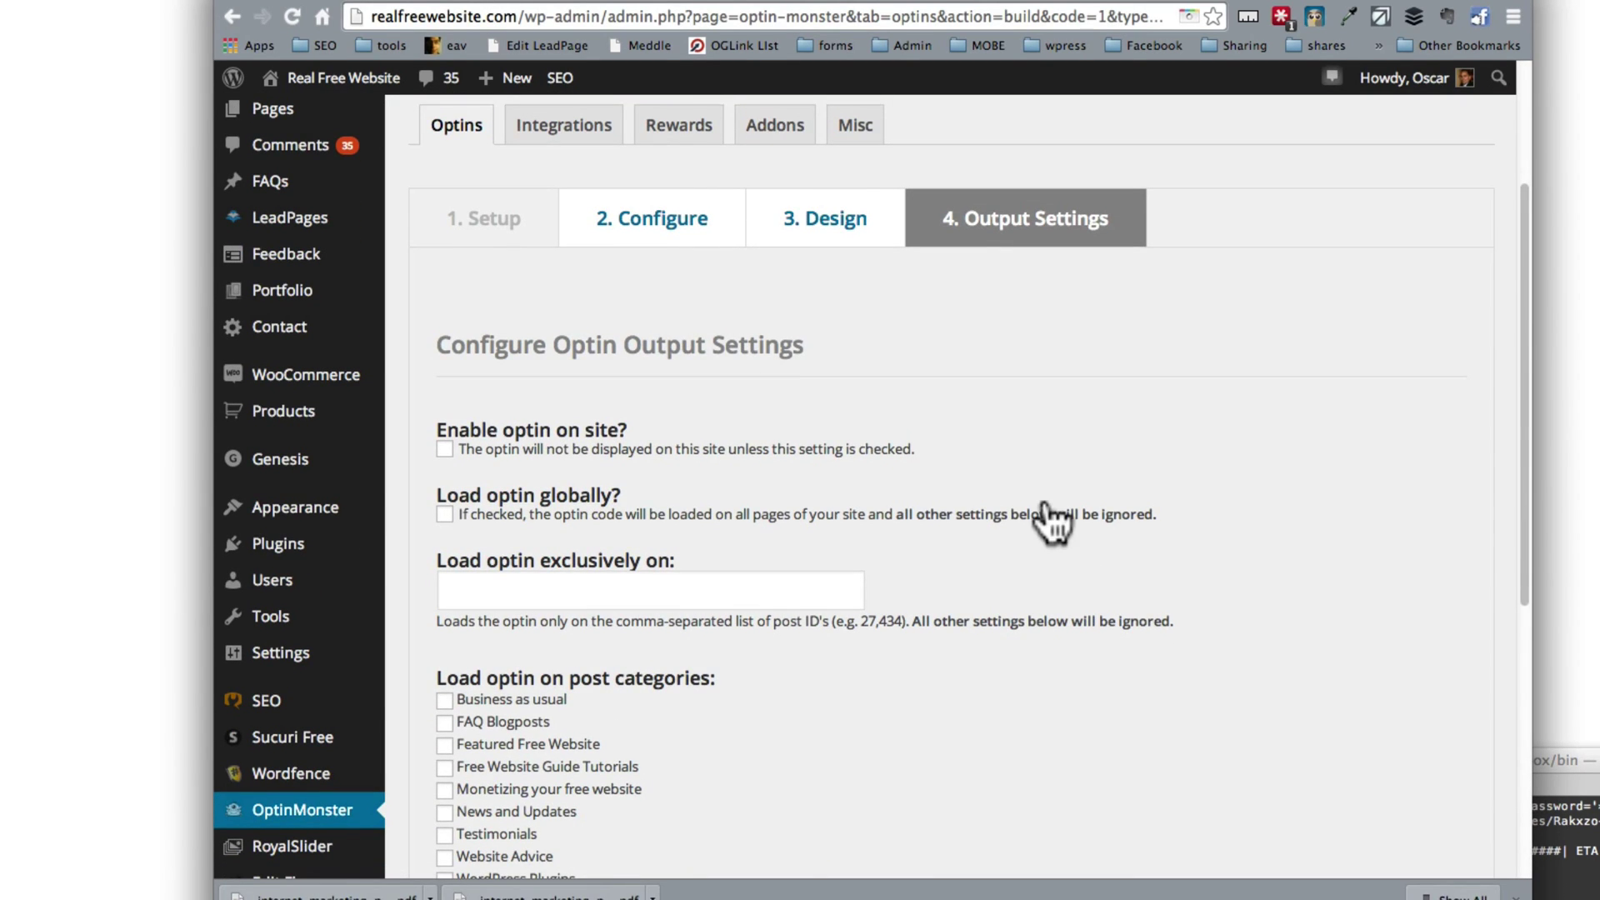
left_click(444, 450)
scroll(546, 520, "down", 3)
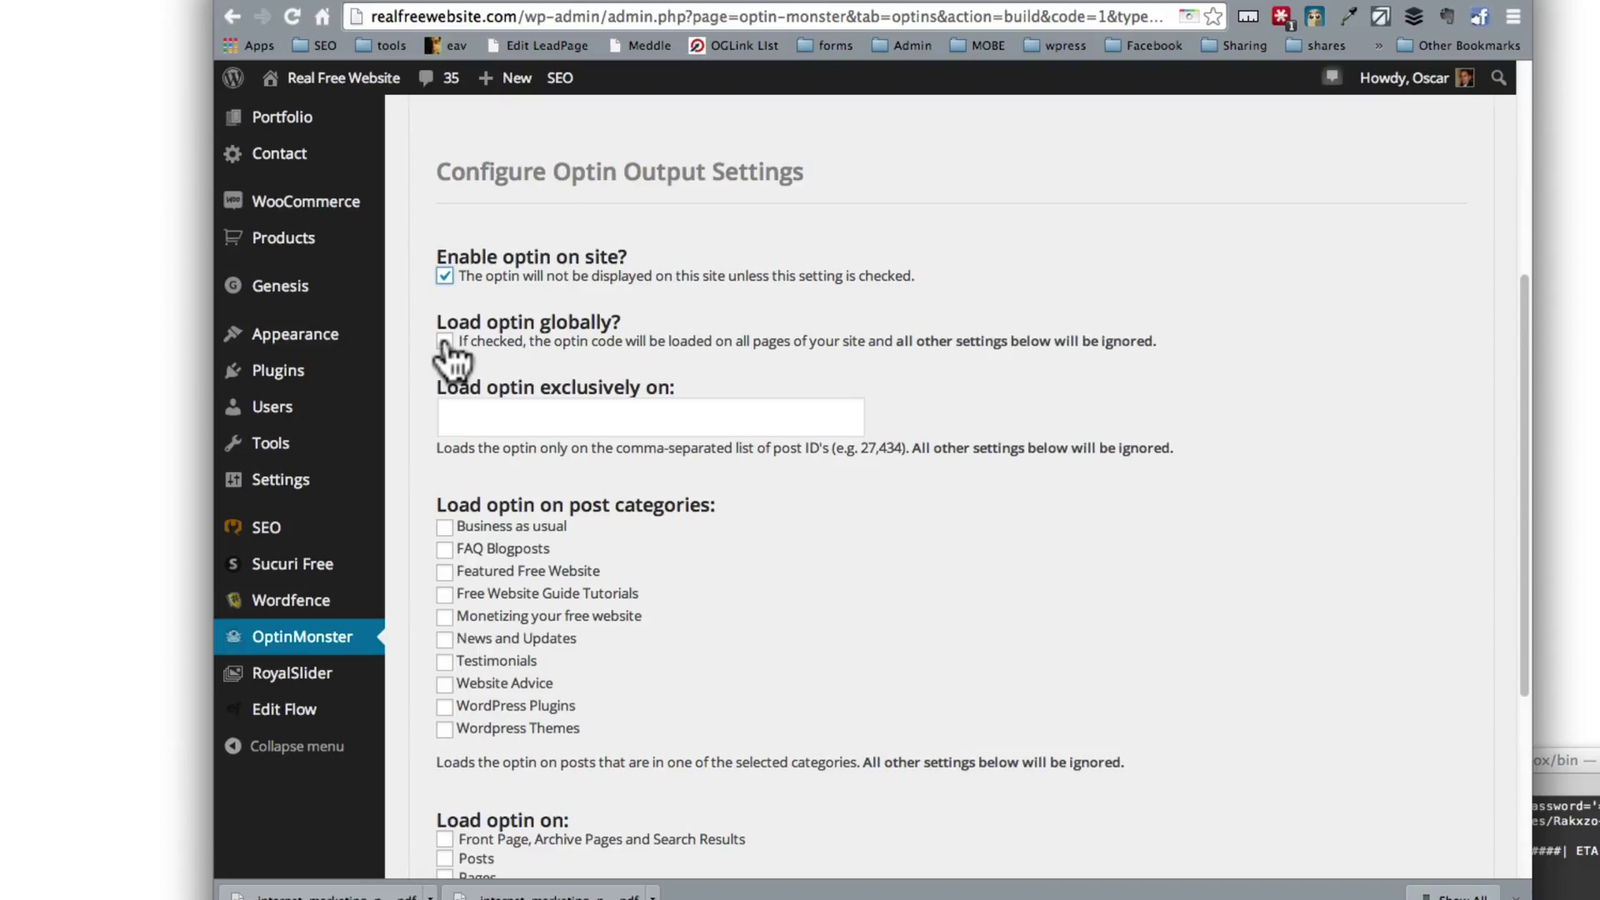
scroll(446, 354, "down", 1)
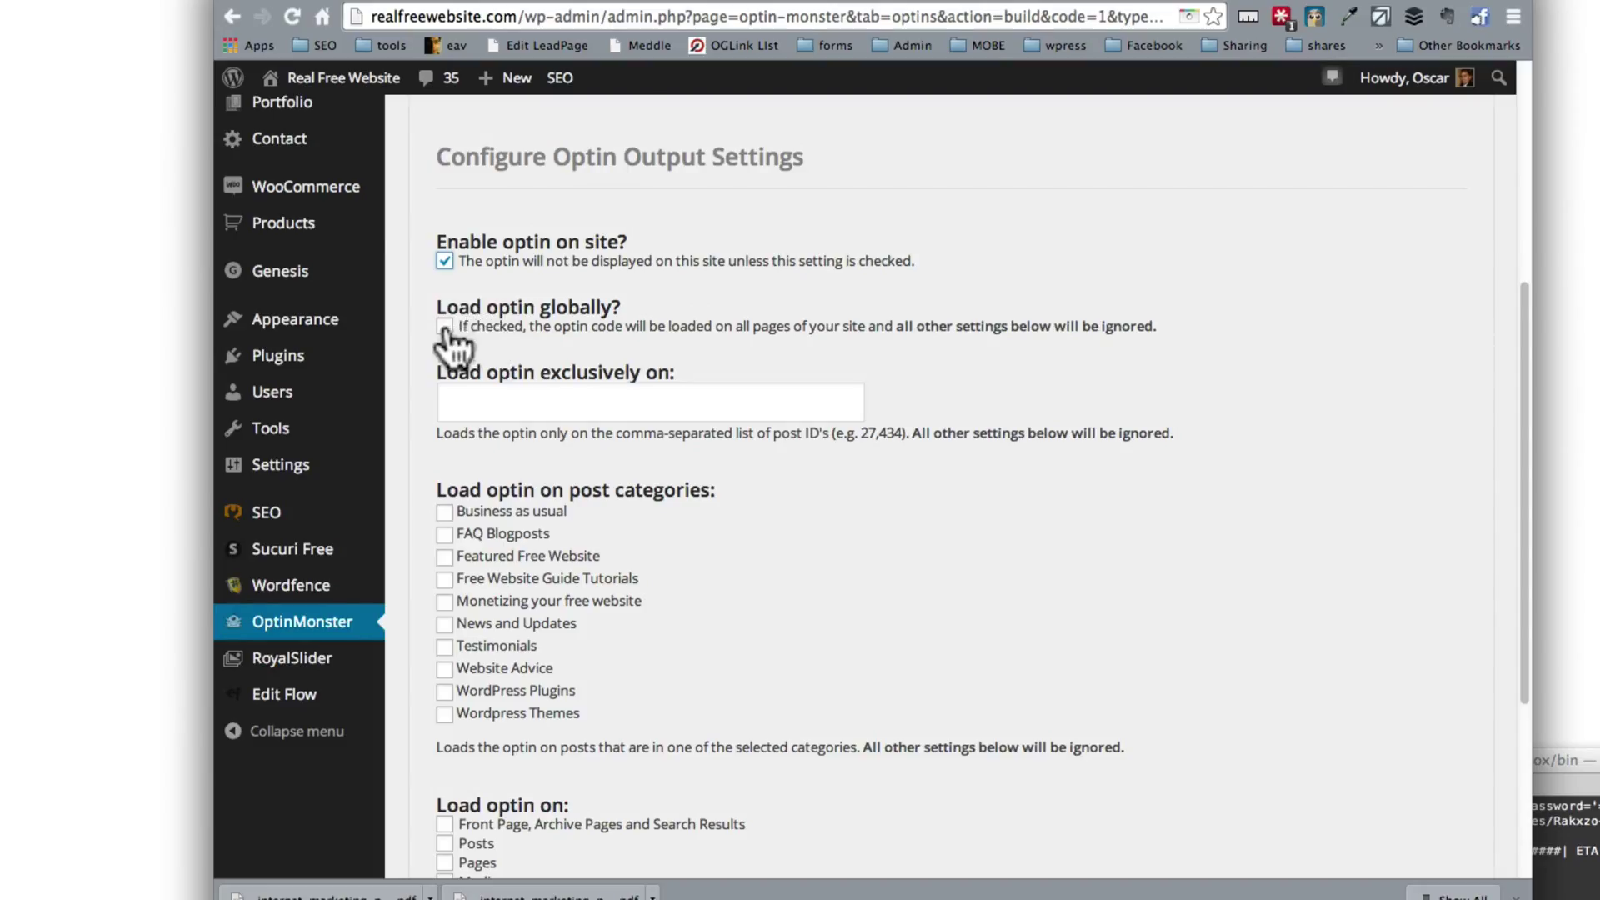
left_click(444, 326)
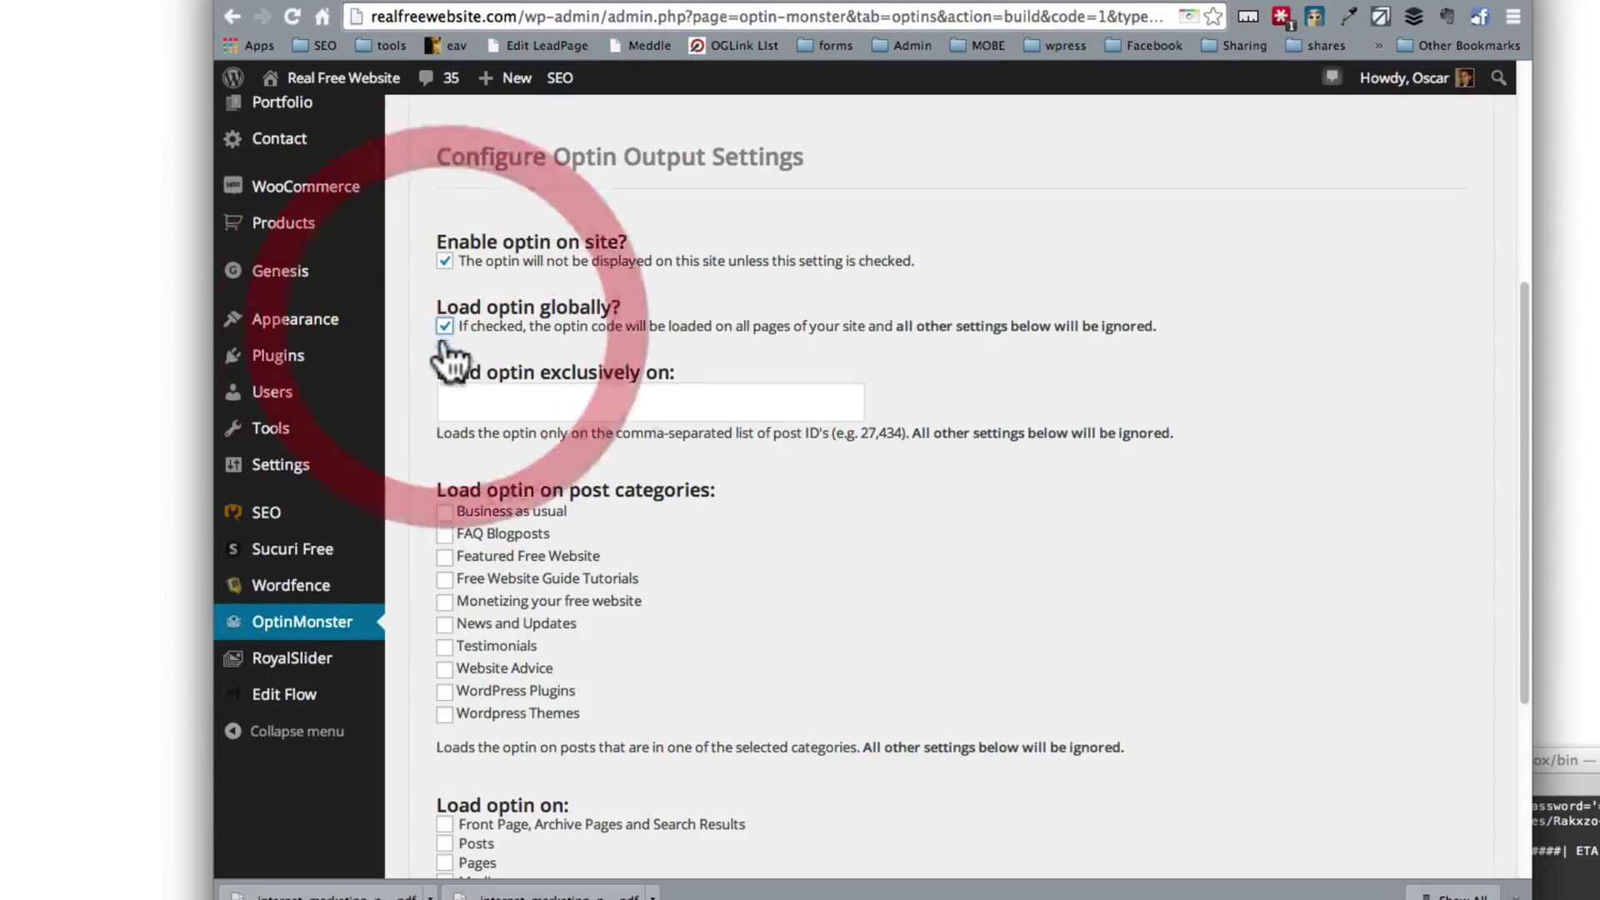
left_click(531, 400)
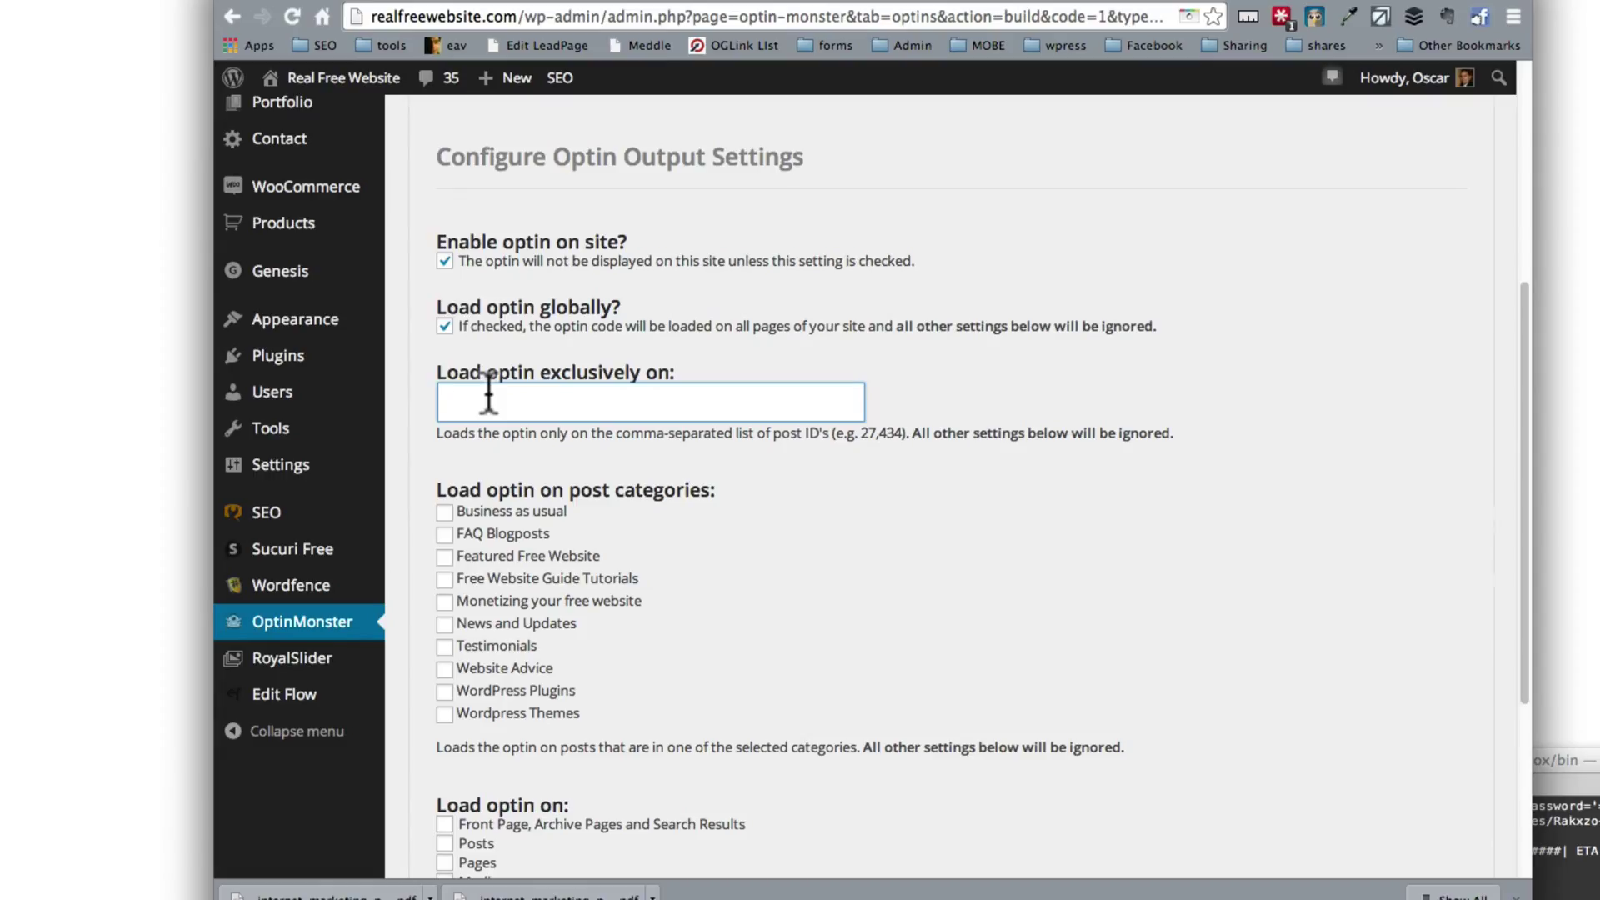
left_click(489, 392)
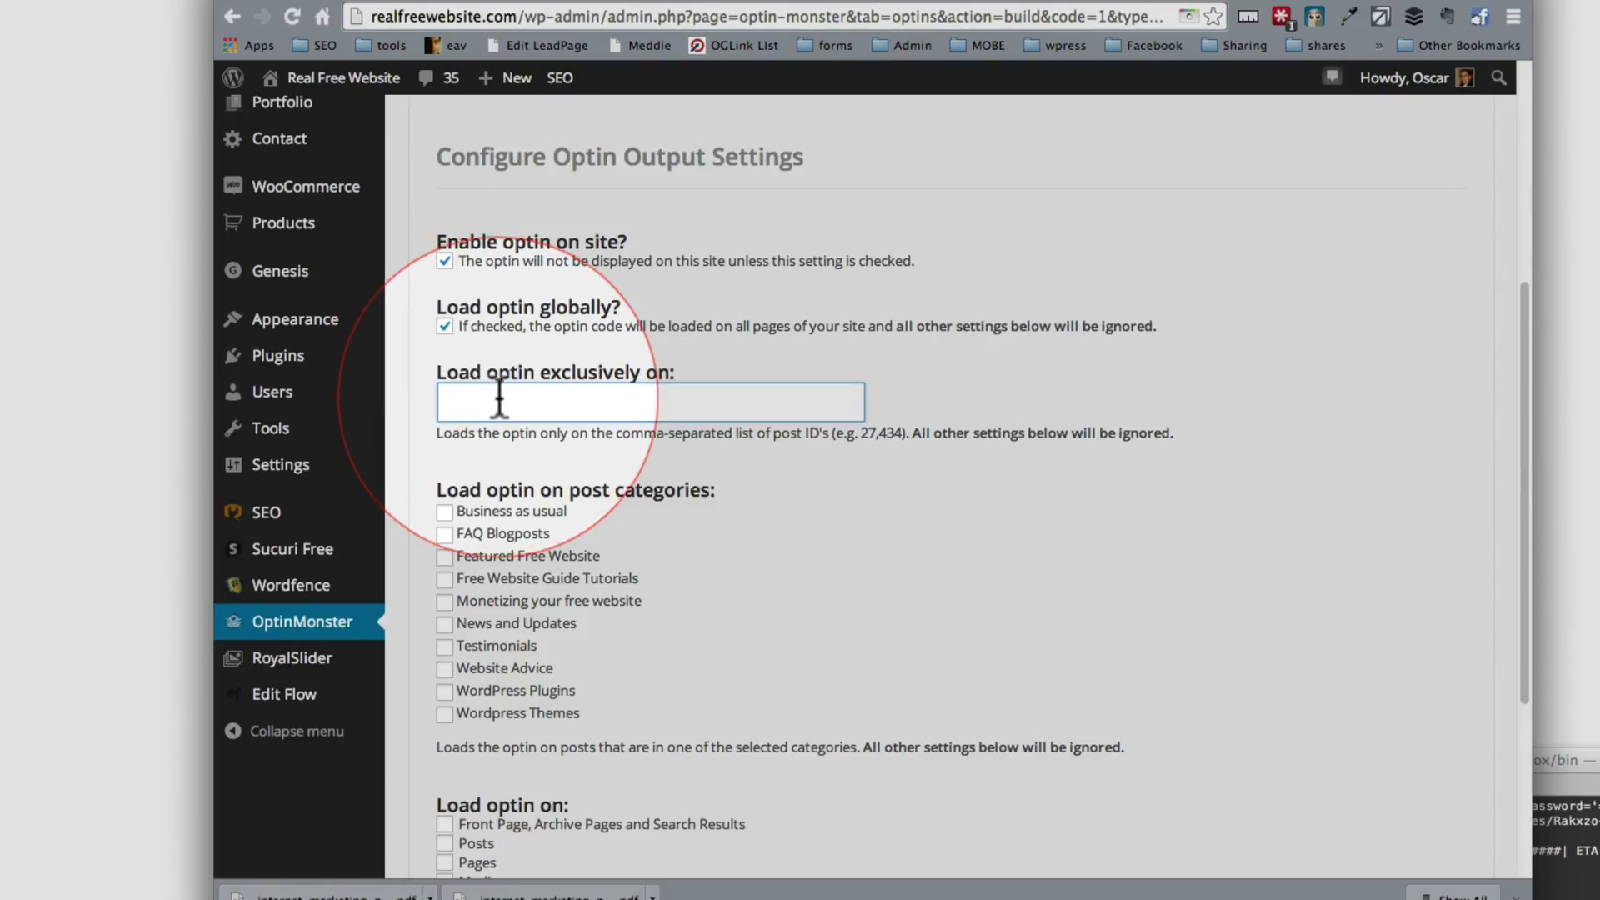
Step: Save the slide-in optin's output settings, keeping it enabled and loading globally
scroll(500, 484, "down", 5)
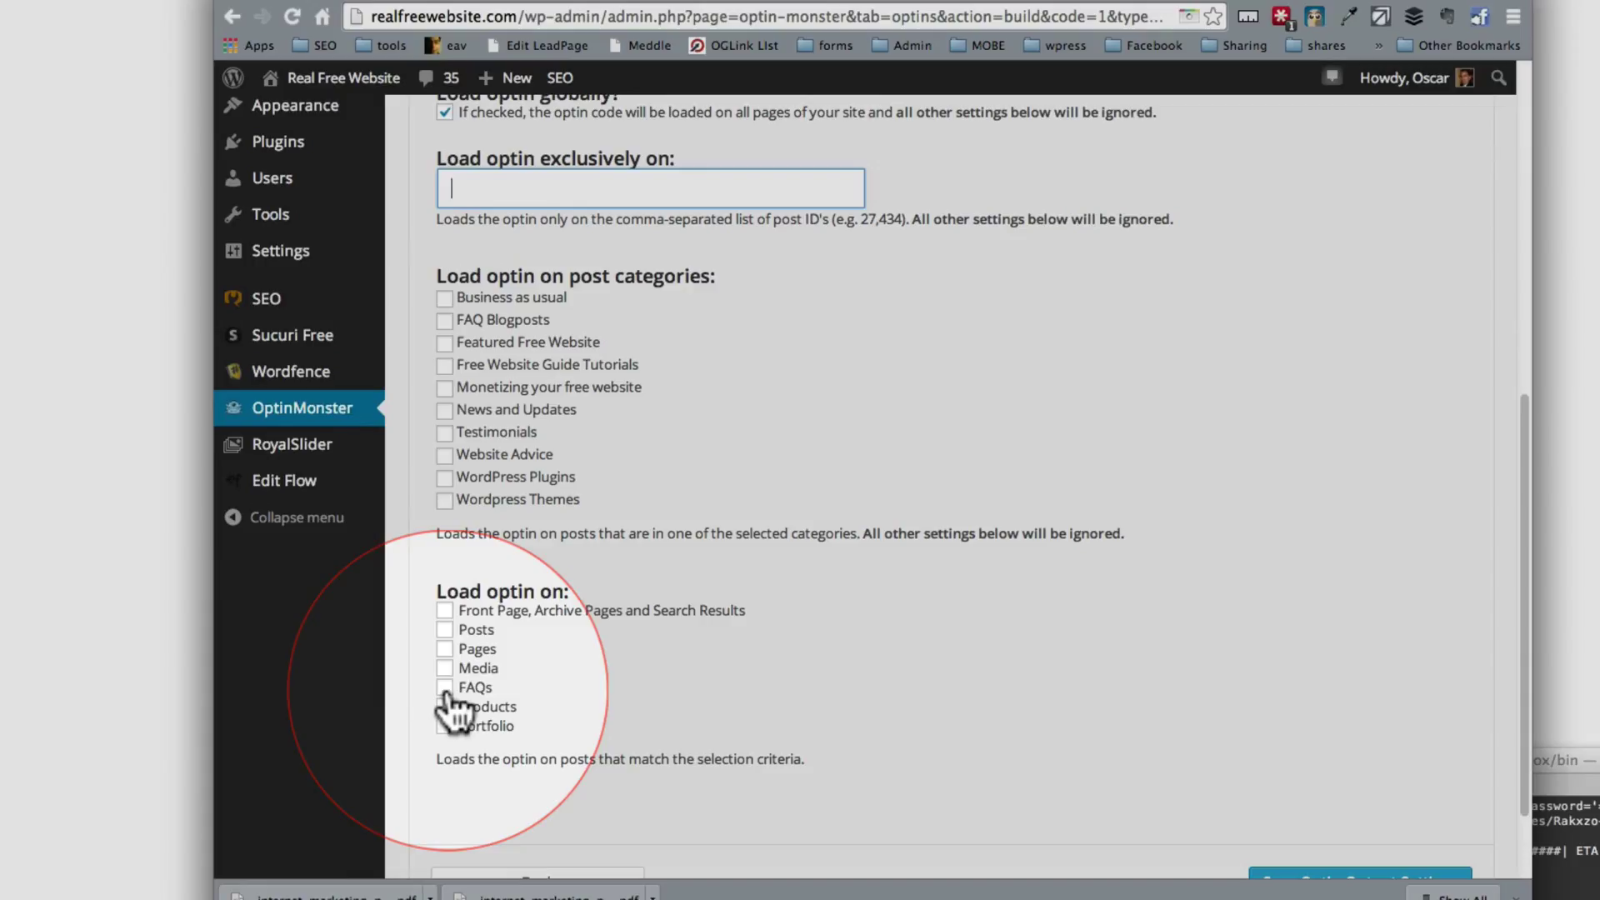
scroll(447, 695, "down", 3)
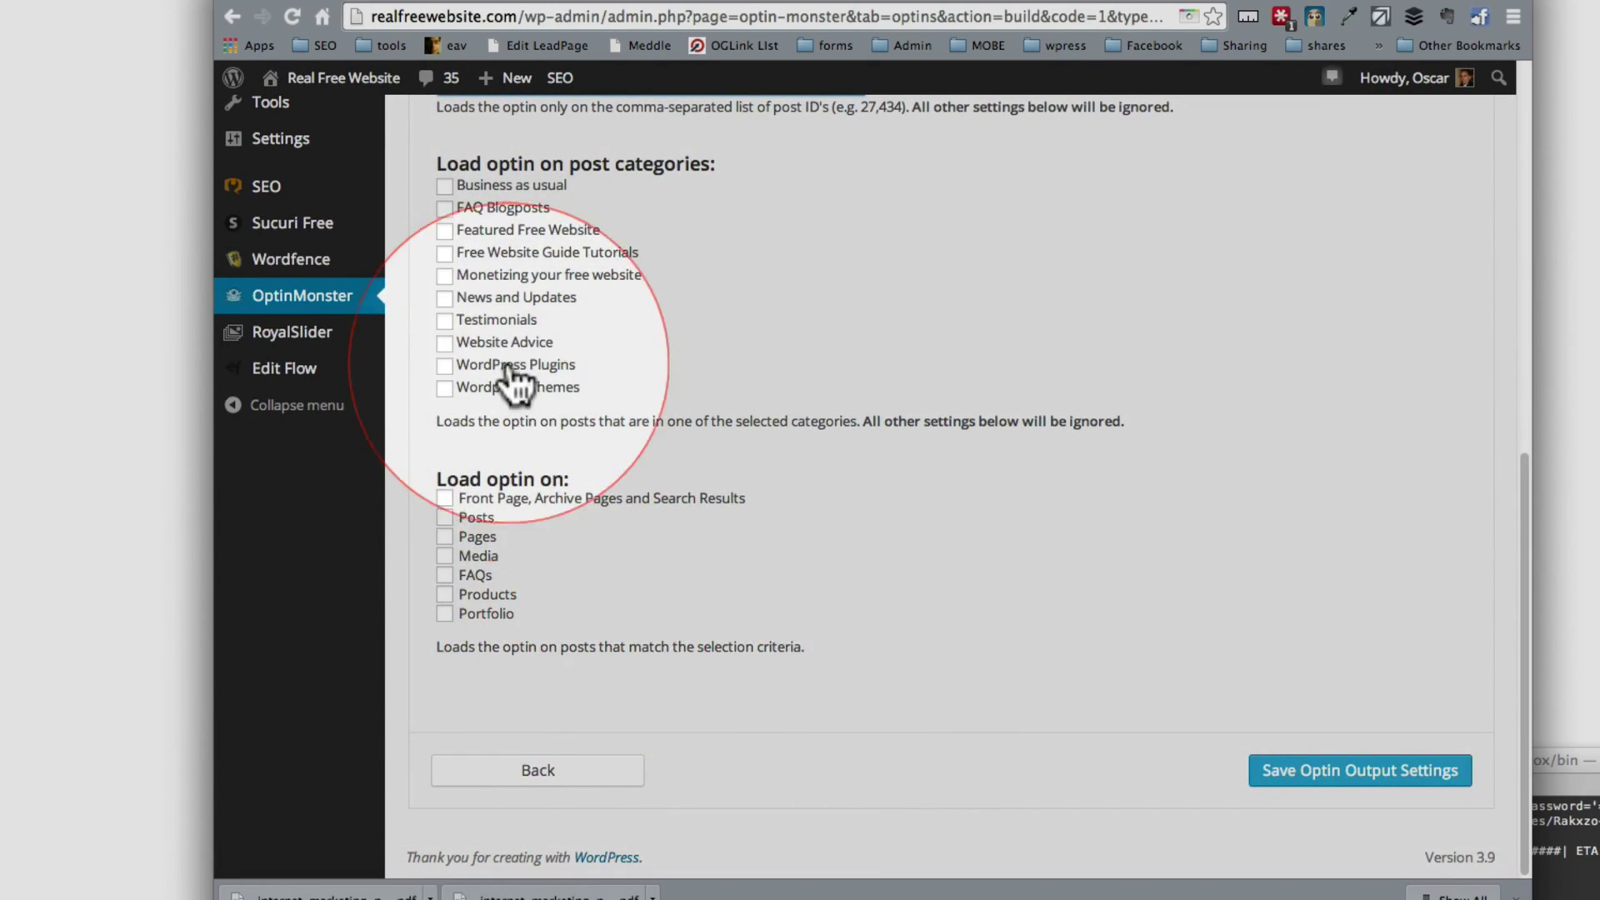
scroll(525, 411, "up", 10)
scroll(452, 634, "down", 3)
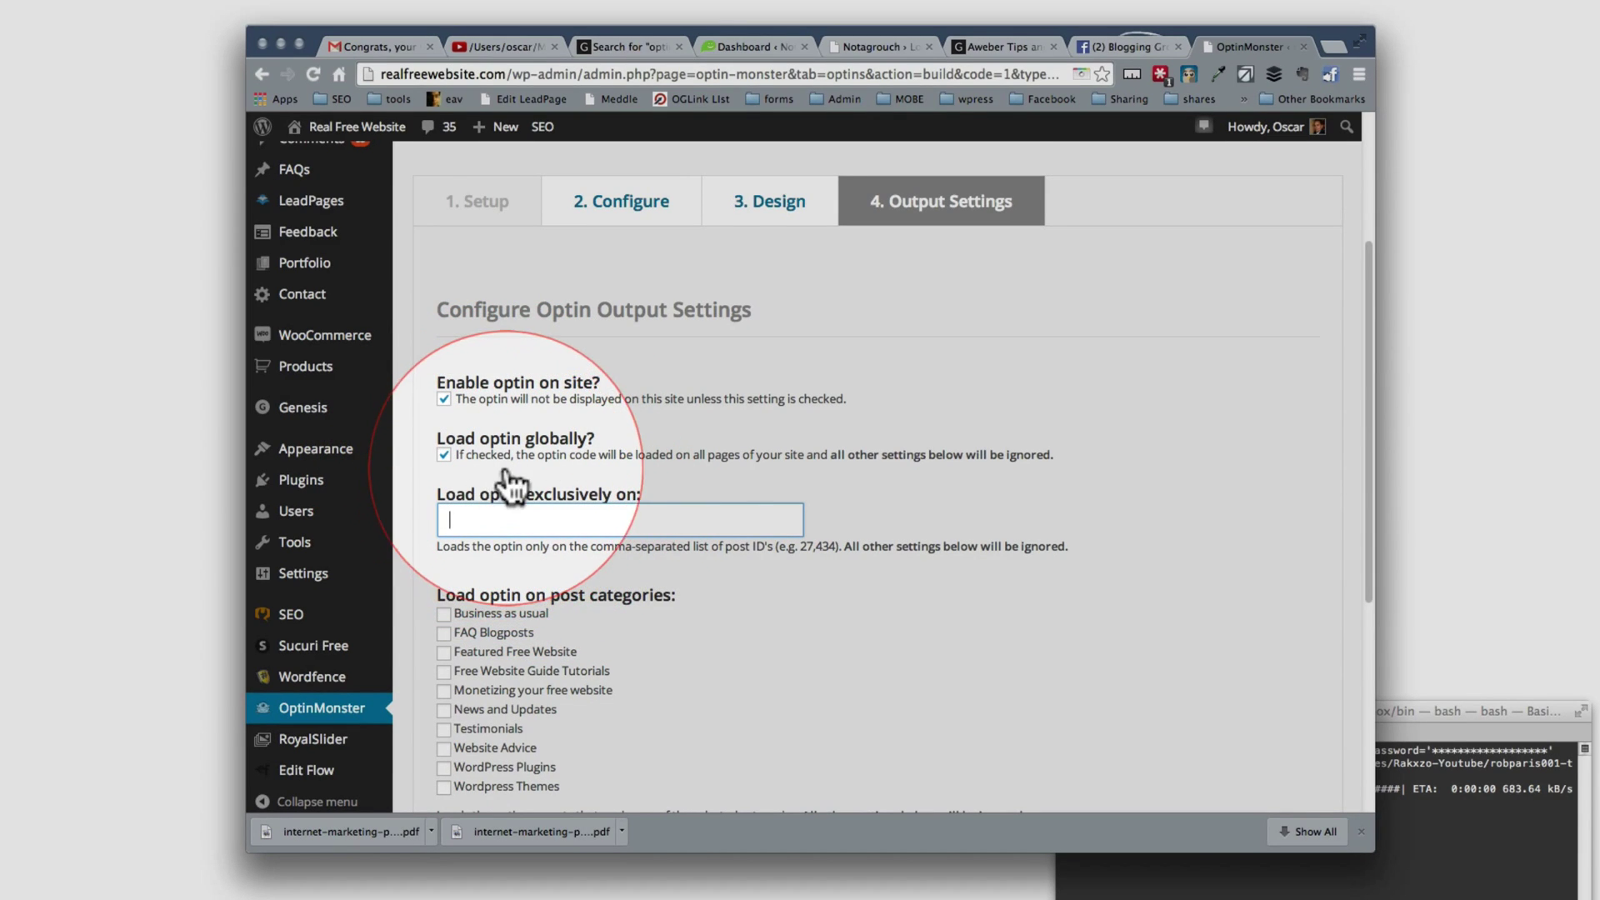
scroll(938, 583, "down", 3)
scroll(933, 568, "down", 2)
left_click(1220, 725)
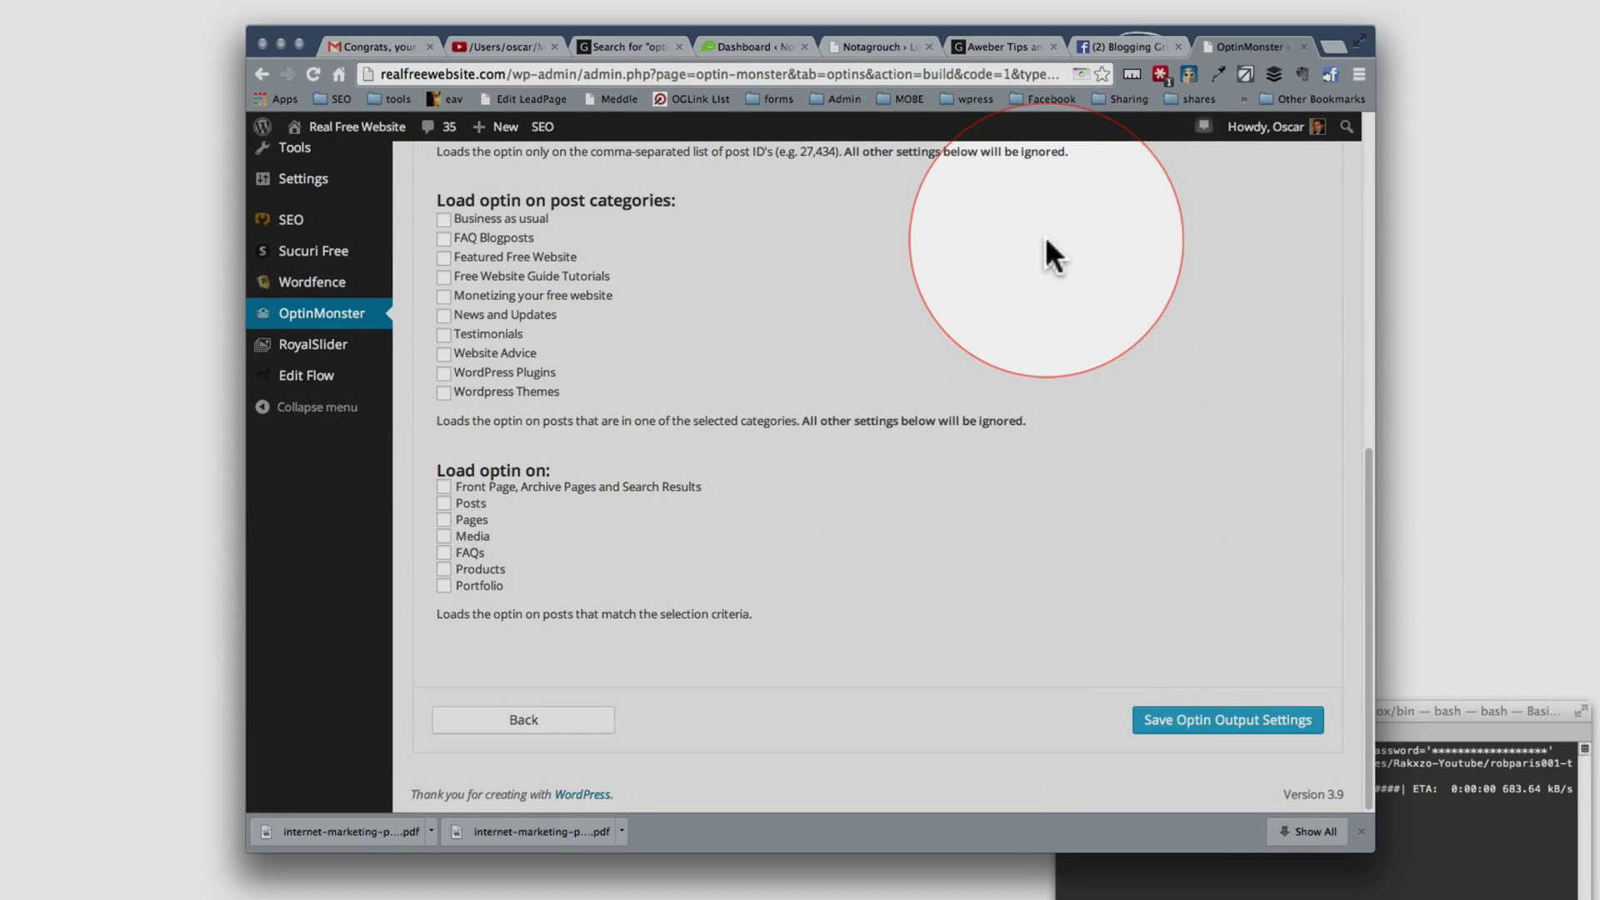
Step: Open a new Chrome incognito window and move it to the top of the screen
key("super+t")
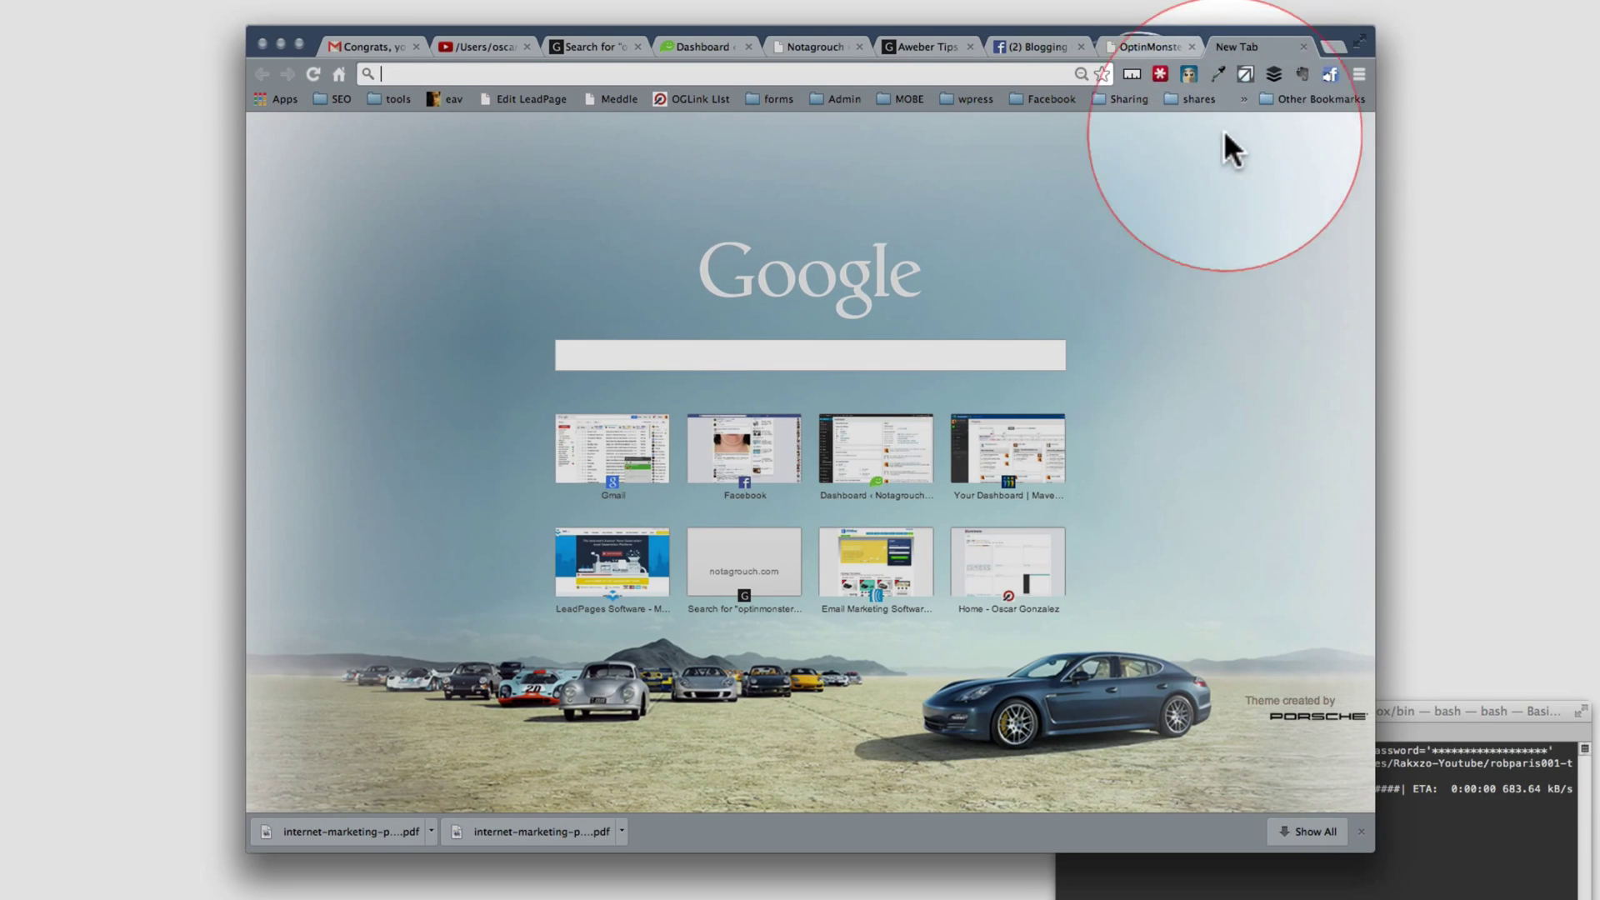
left_click(1358, 72)
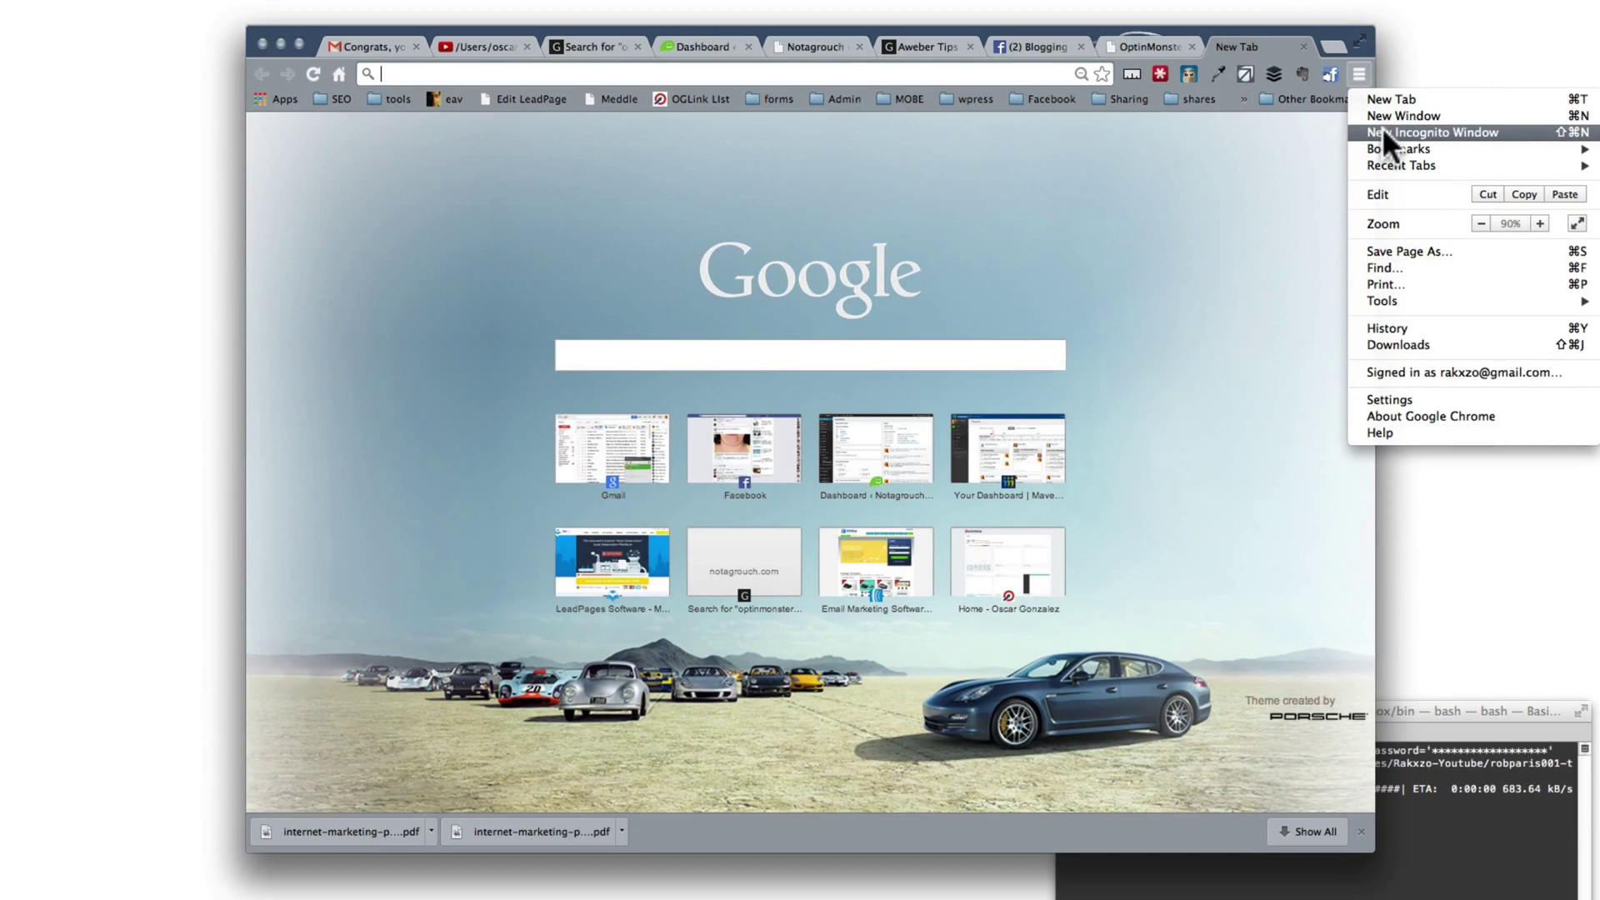
left_click(1384, 131)
left_click(909, 65)
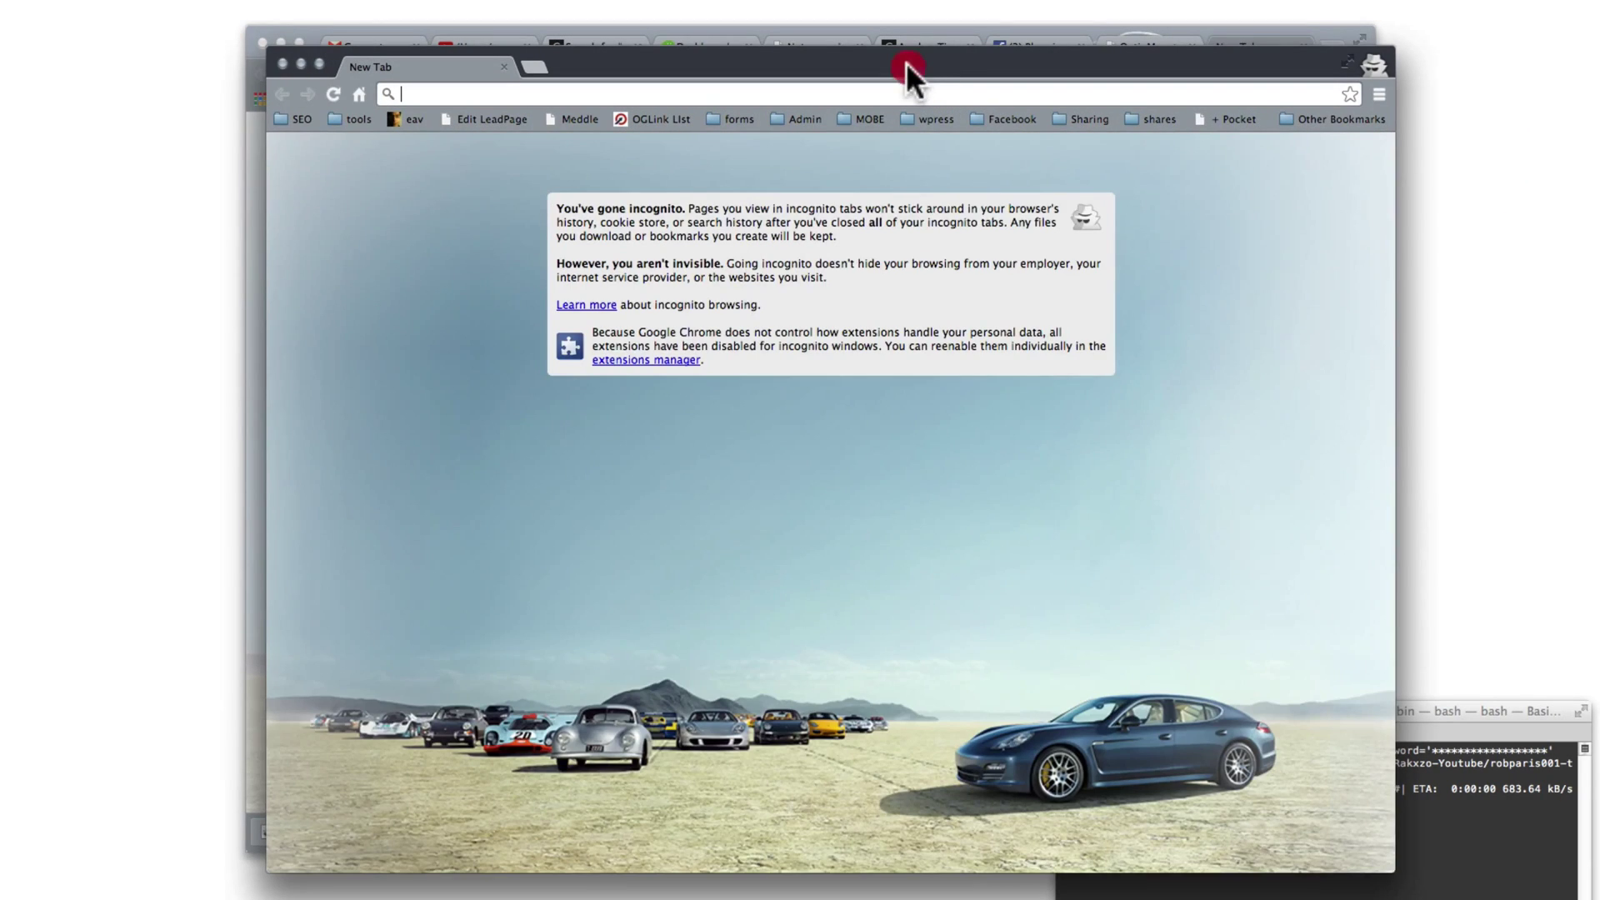
left_click_drag(907, 62, 887, 17)
Step: Load realfreewebsite.com and scroll its homepage as the 'It's FREE, join today' popup appears
left_click(721, 40)
type("realfreewebsite.com")
key("Return")
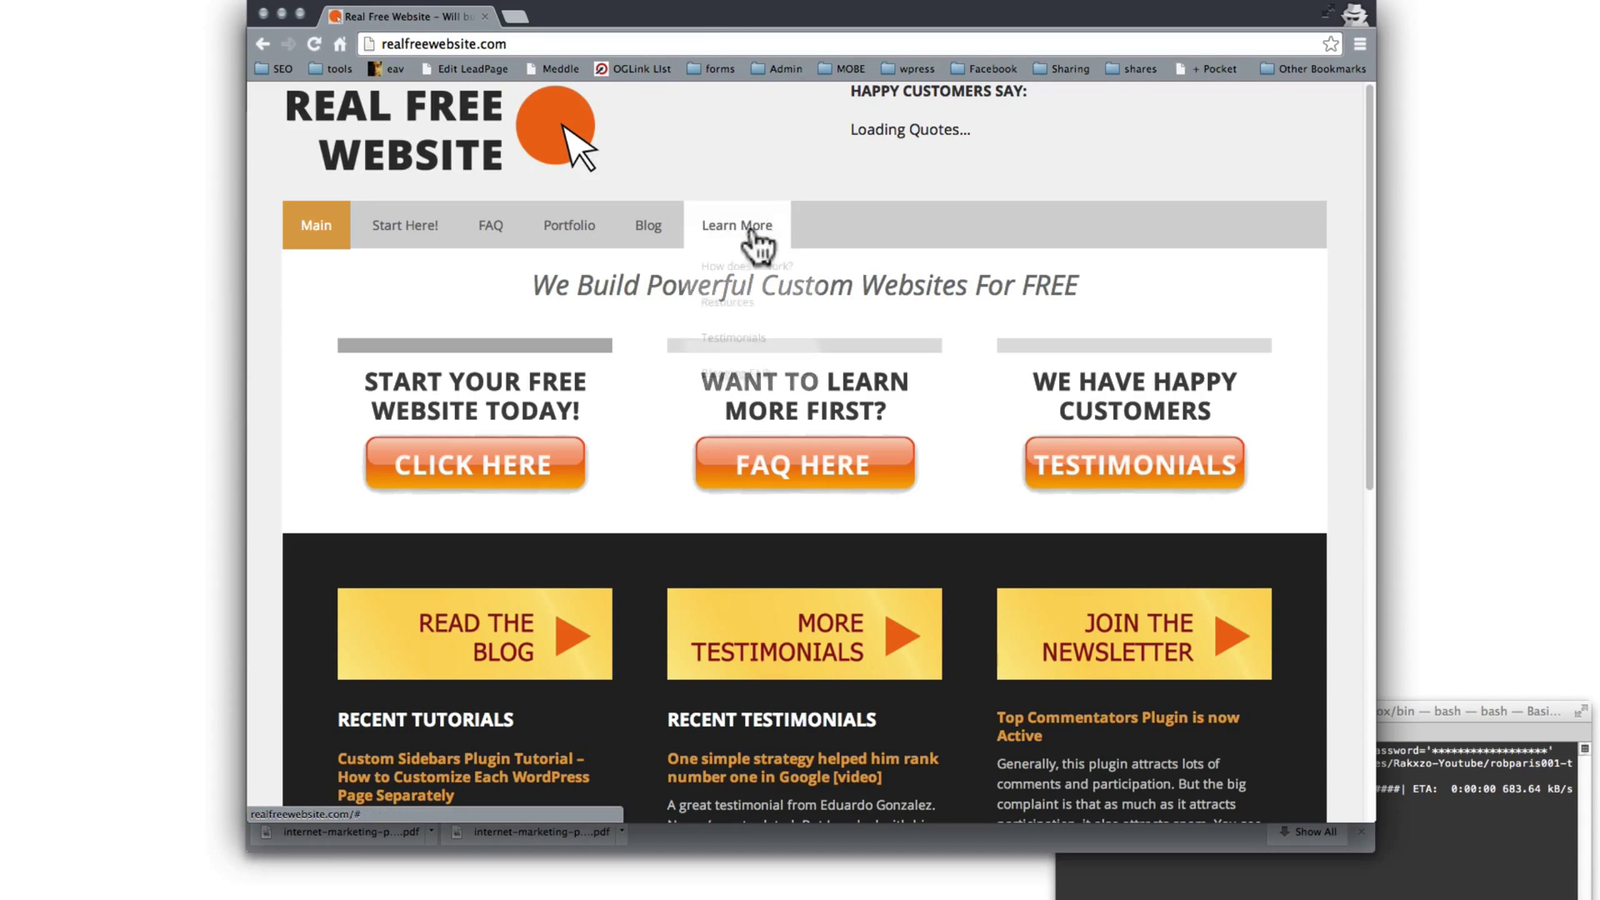
scroll(614, 346, "down", 3)
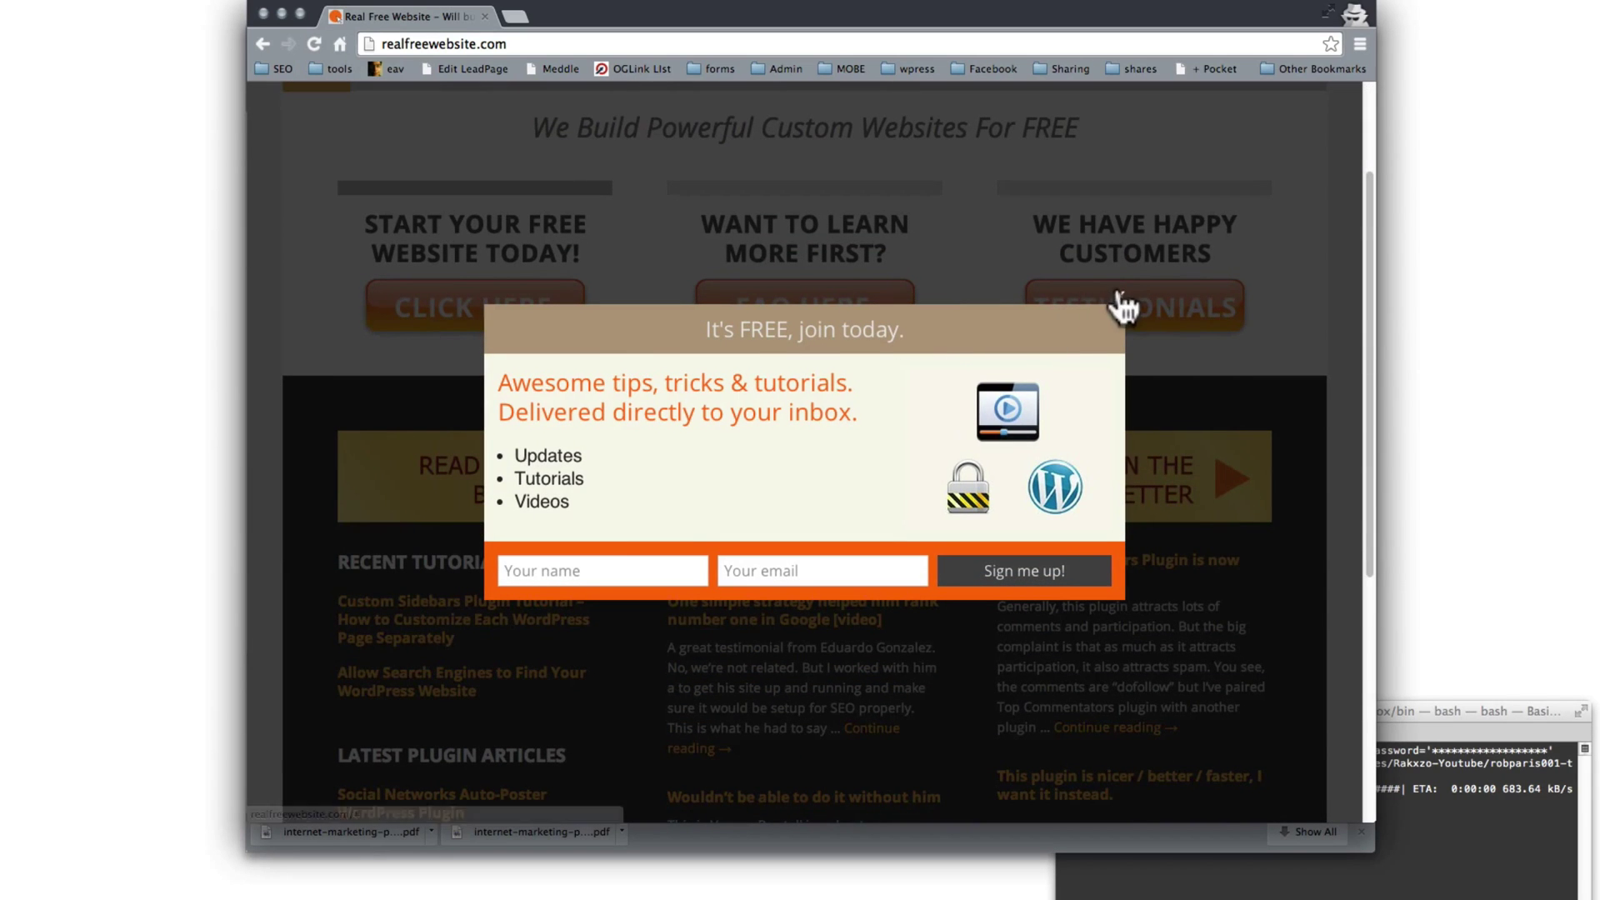
scroll(766, 392, "down", 7)
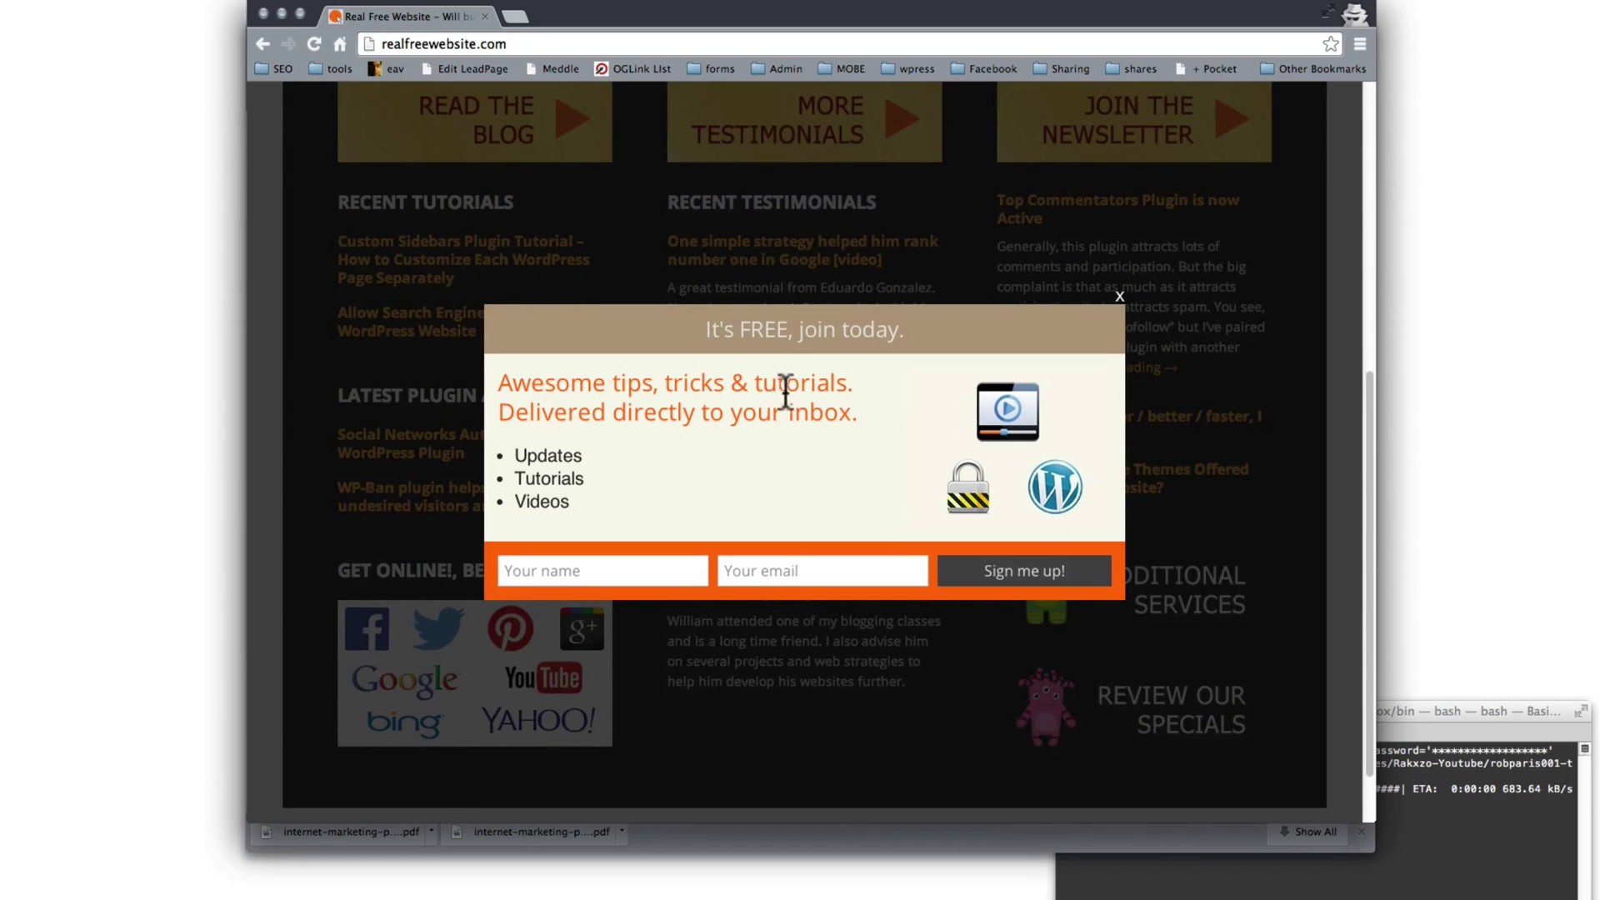
scroll(771, 398, "up", 8)
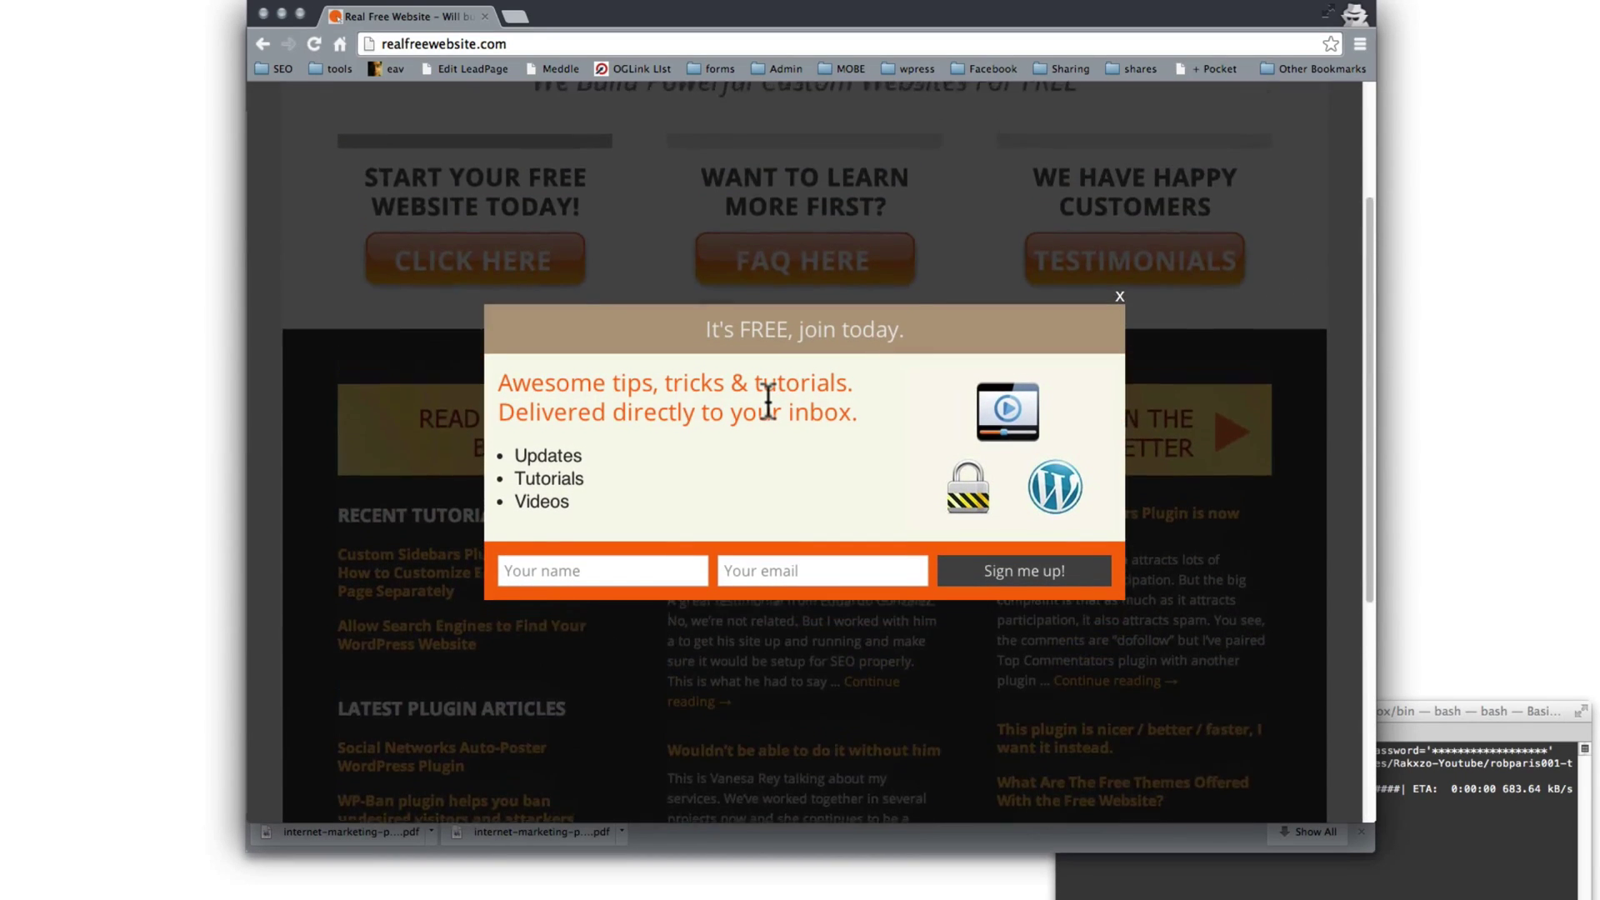
scroll(767, 400, "up", 3)
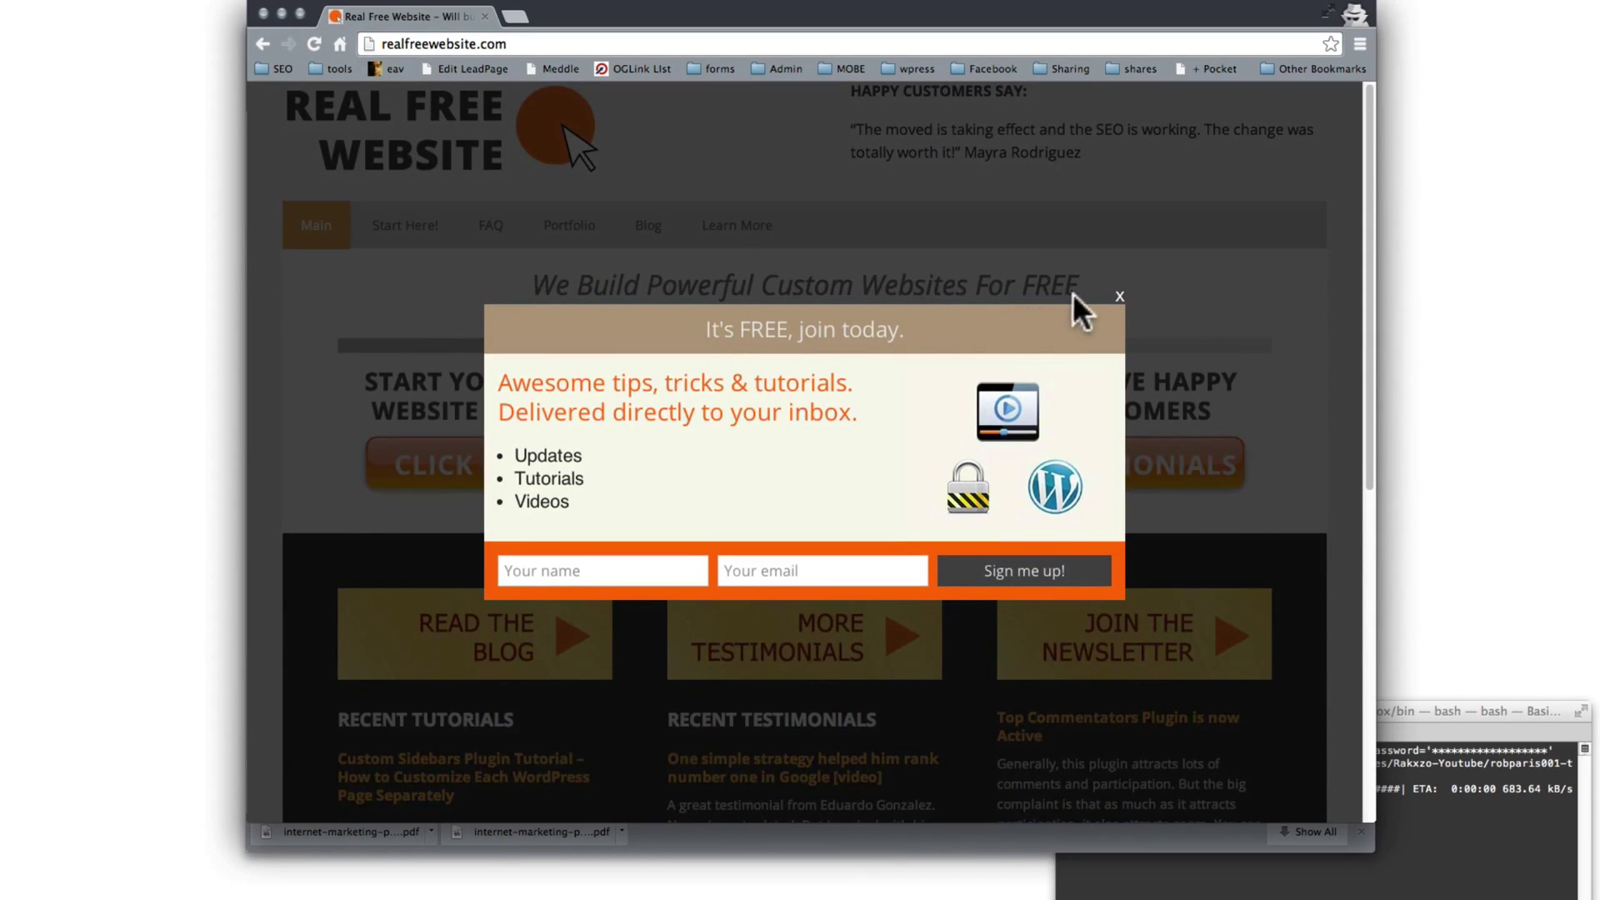
Step: Dismiss the join-today popup and scroll down the Start Here! page until the slide-in appears
left_click(1119, 297)
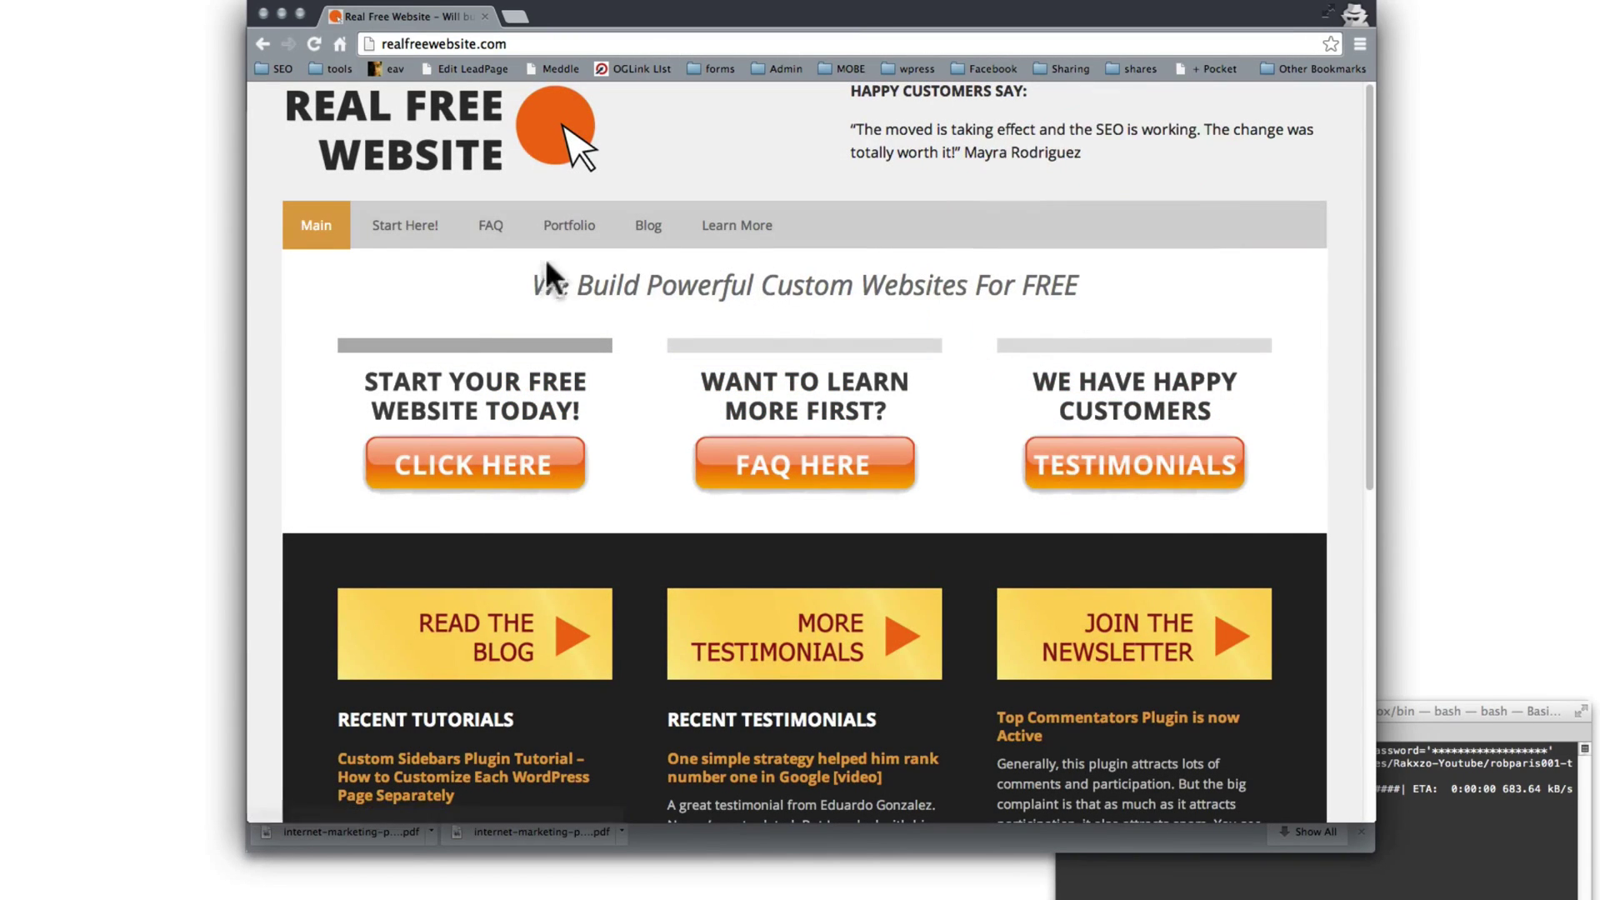
left_click(409, 237)
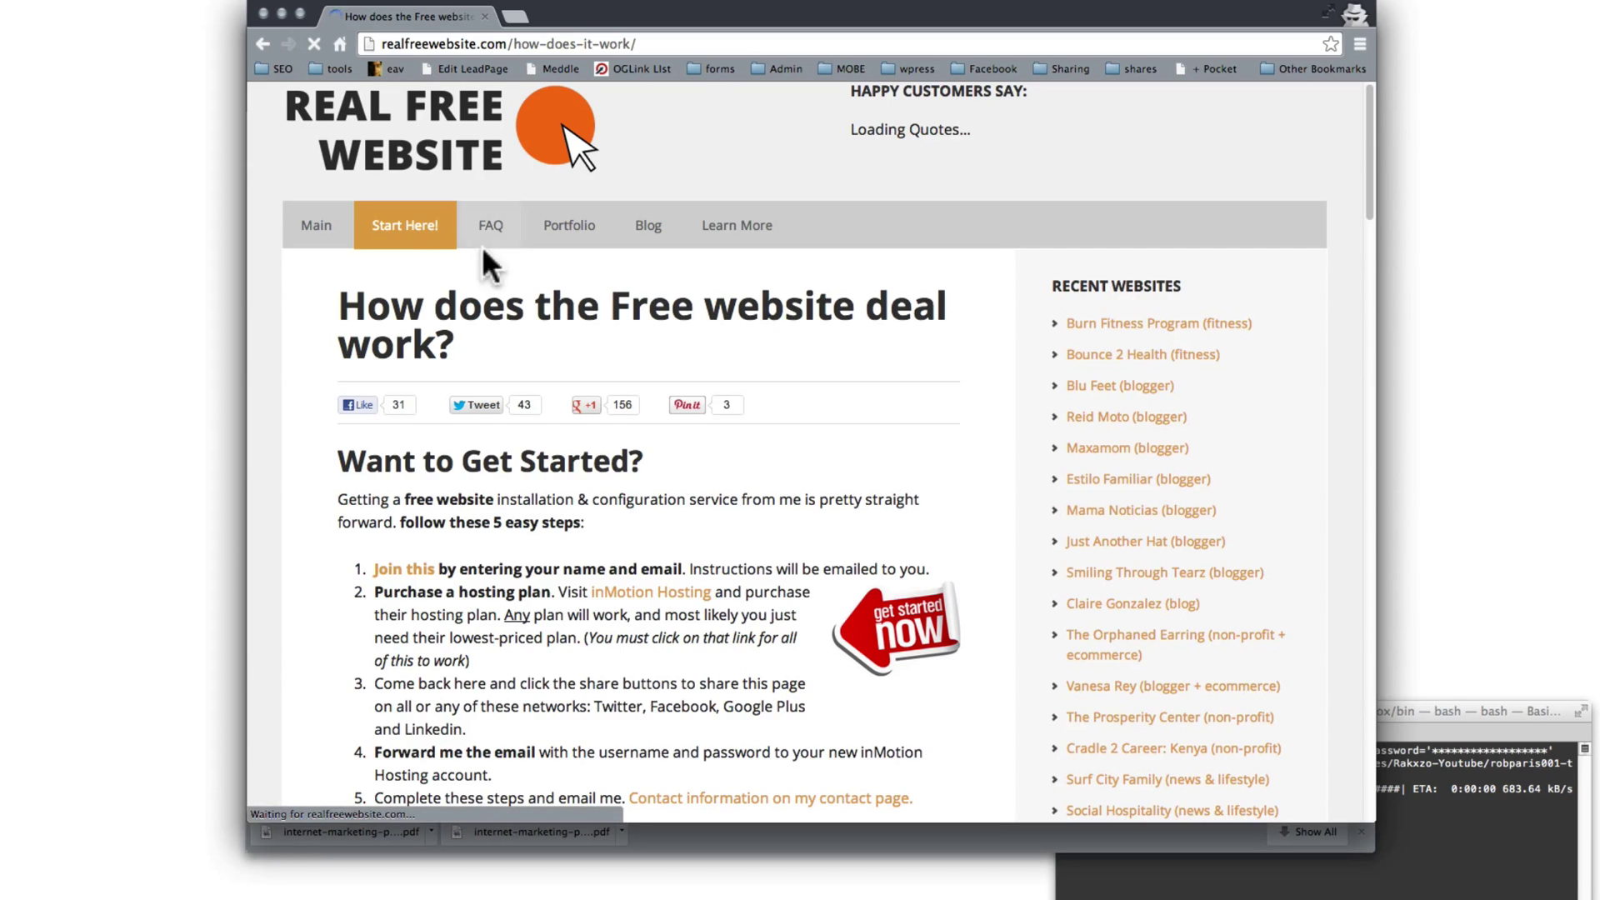
scroll(516, 292, "down", 4)
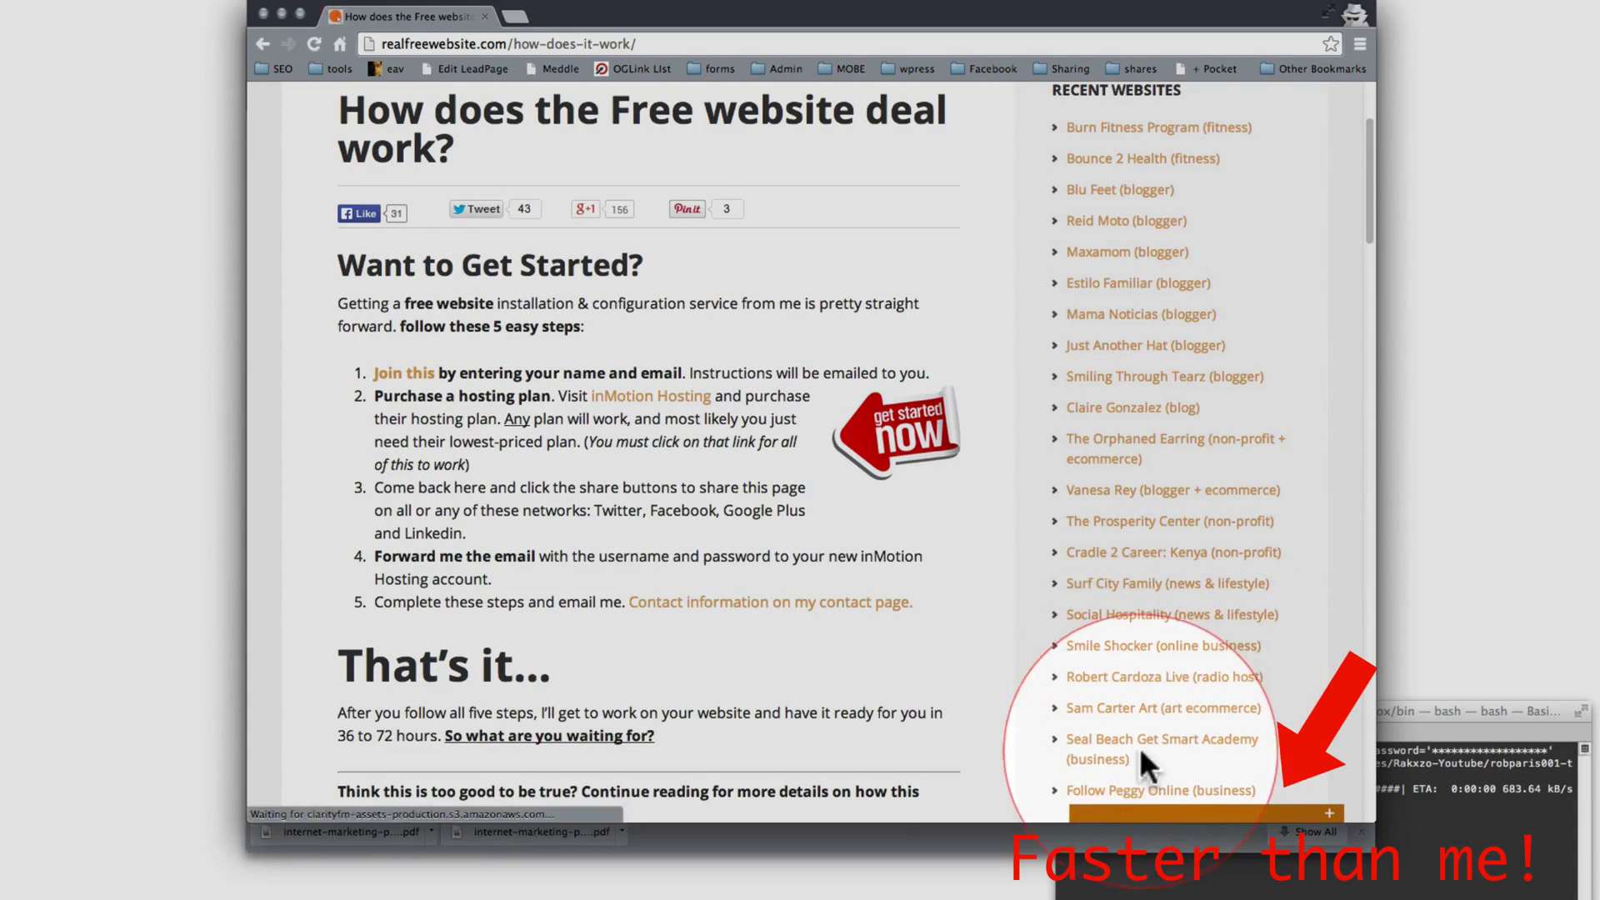
scroll(964, 747, "down", 5)
scroll(963, 747, "down", 2)
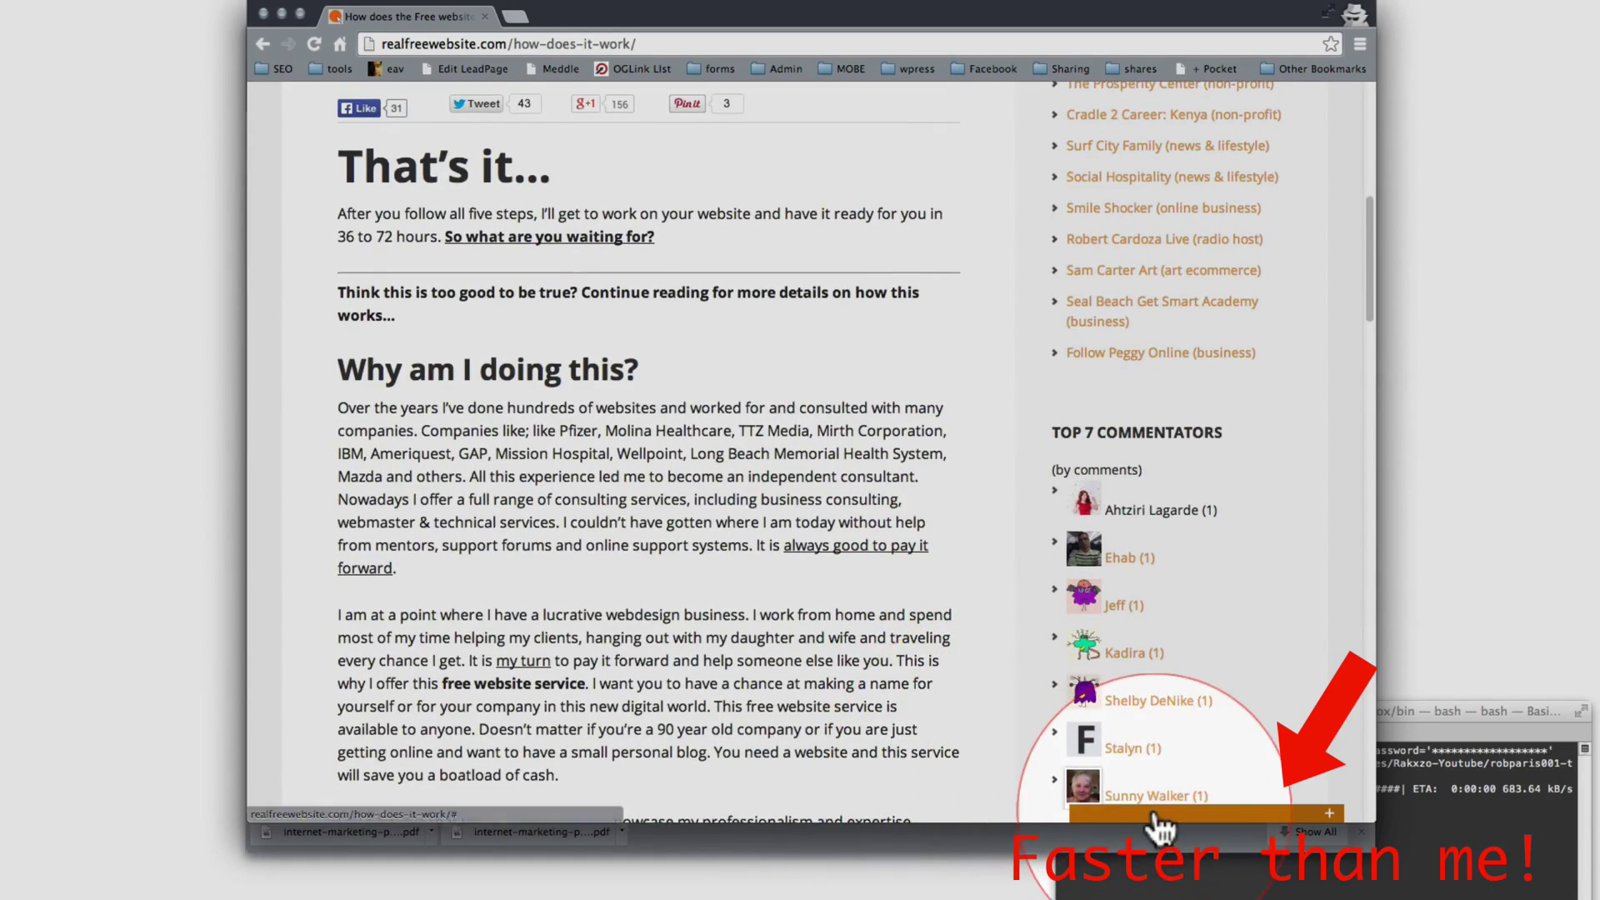
scroll(979, 776, "down", 6)
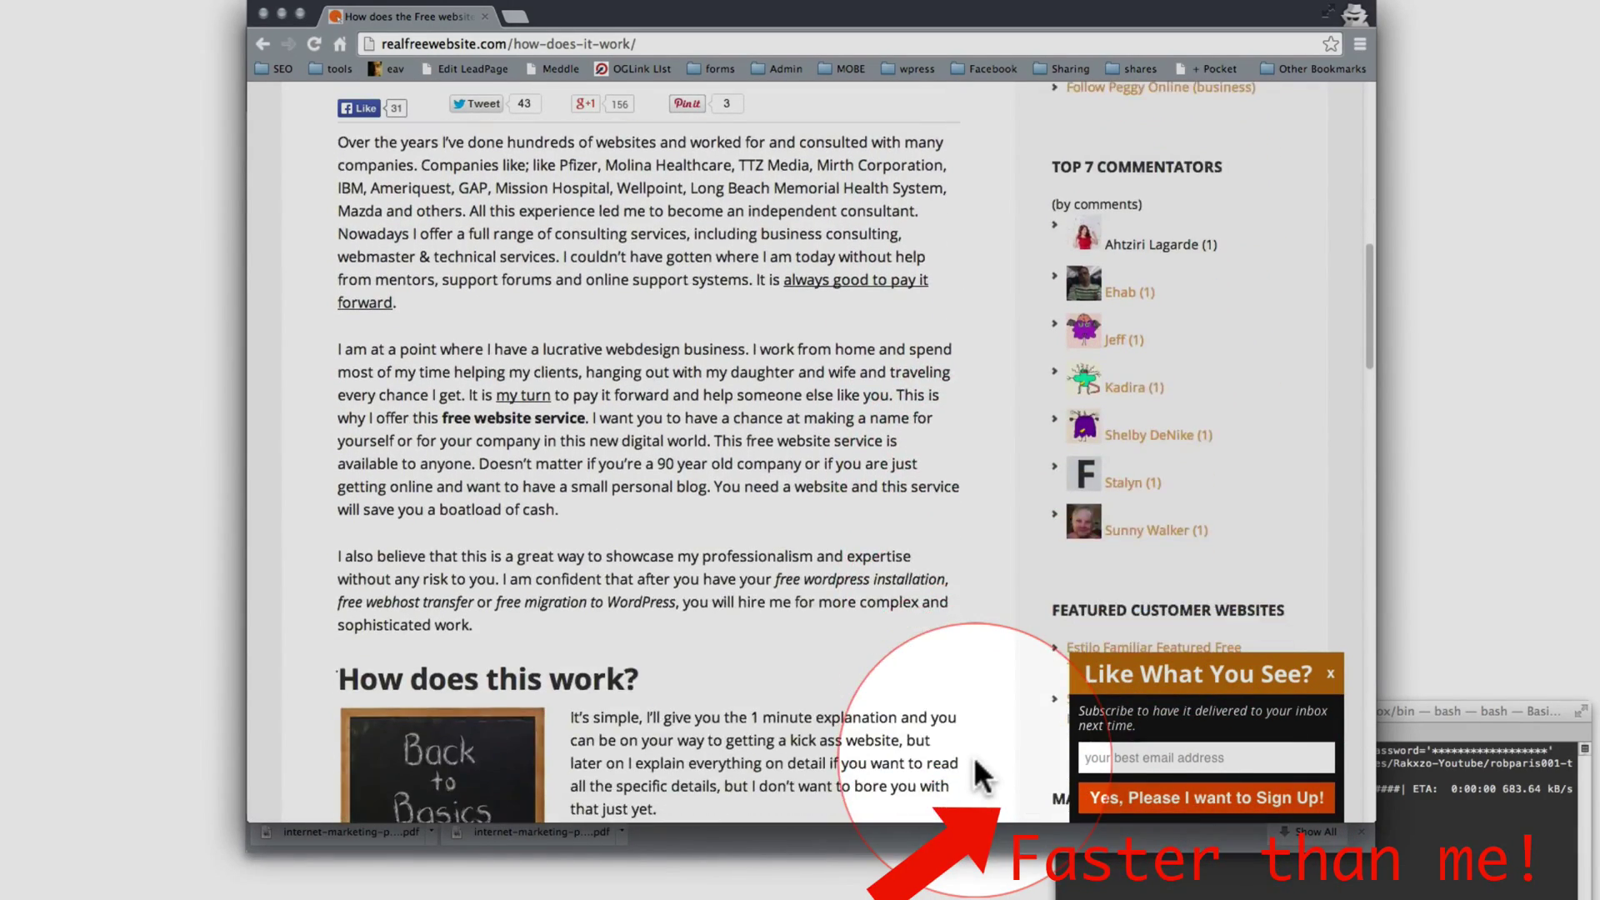
scroll(1153, 750, "down", 3)
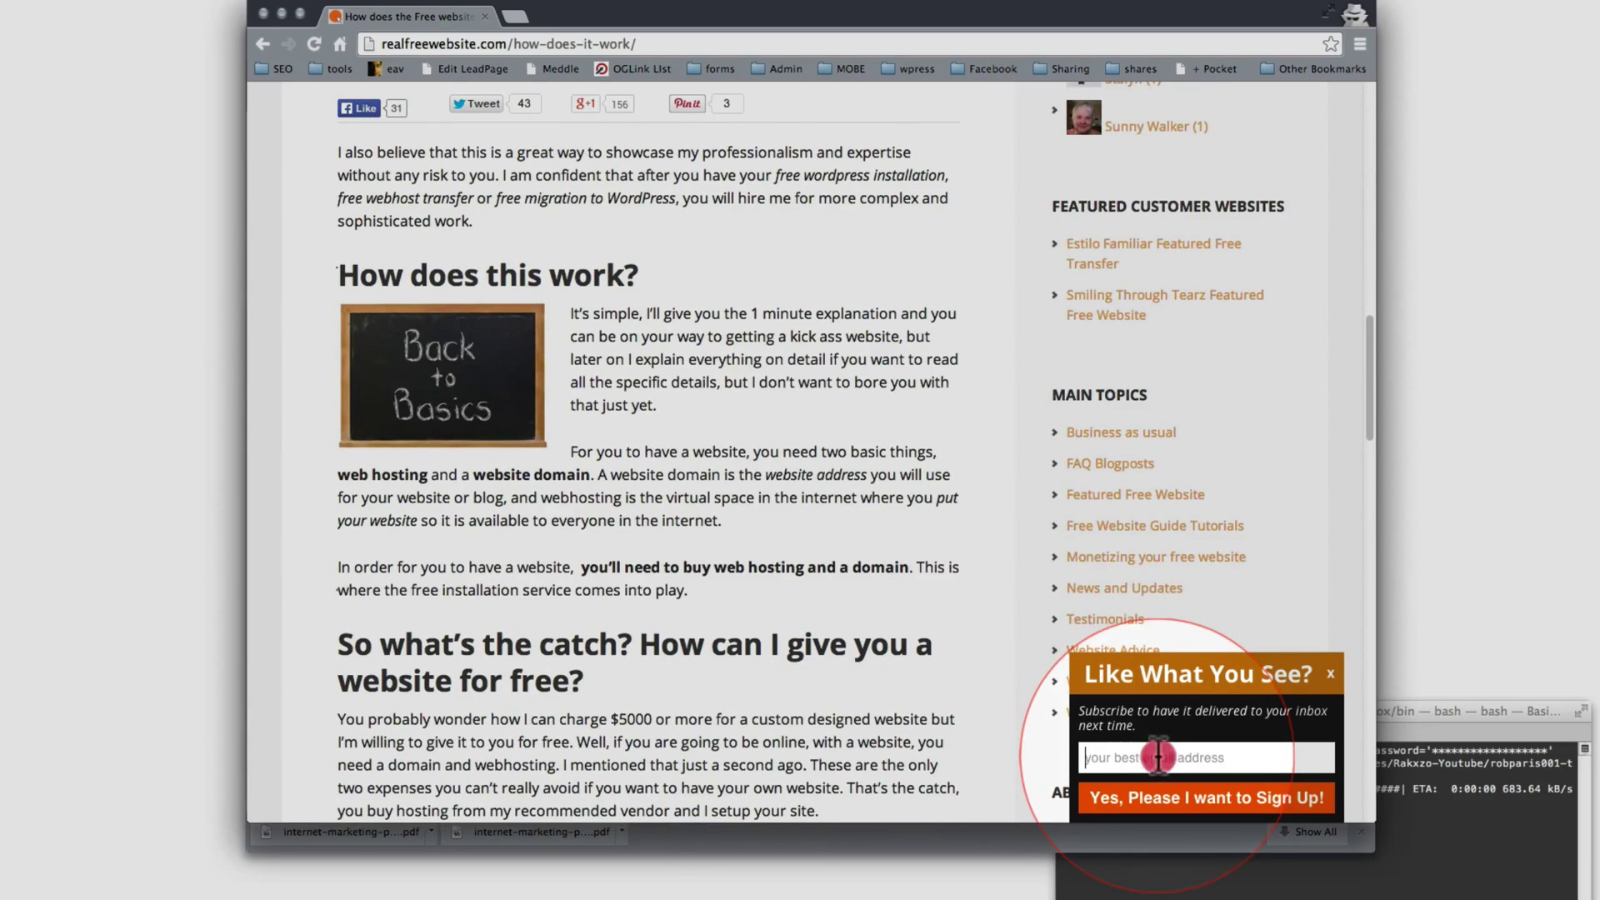
Step: Enter an email in the 'Like What You See?' slide-in, then correct the blocked address and resubmit
left_click(1158, 755)
type("yesplease@example.com")
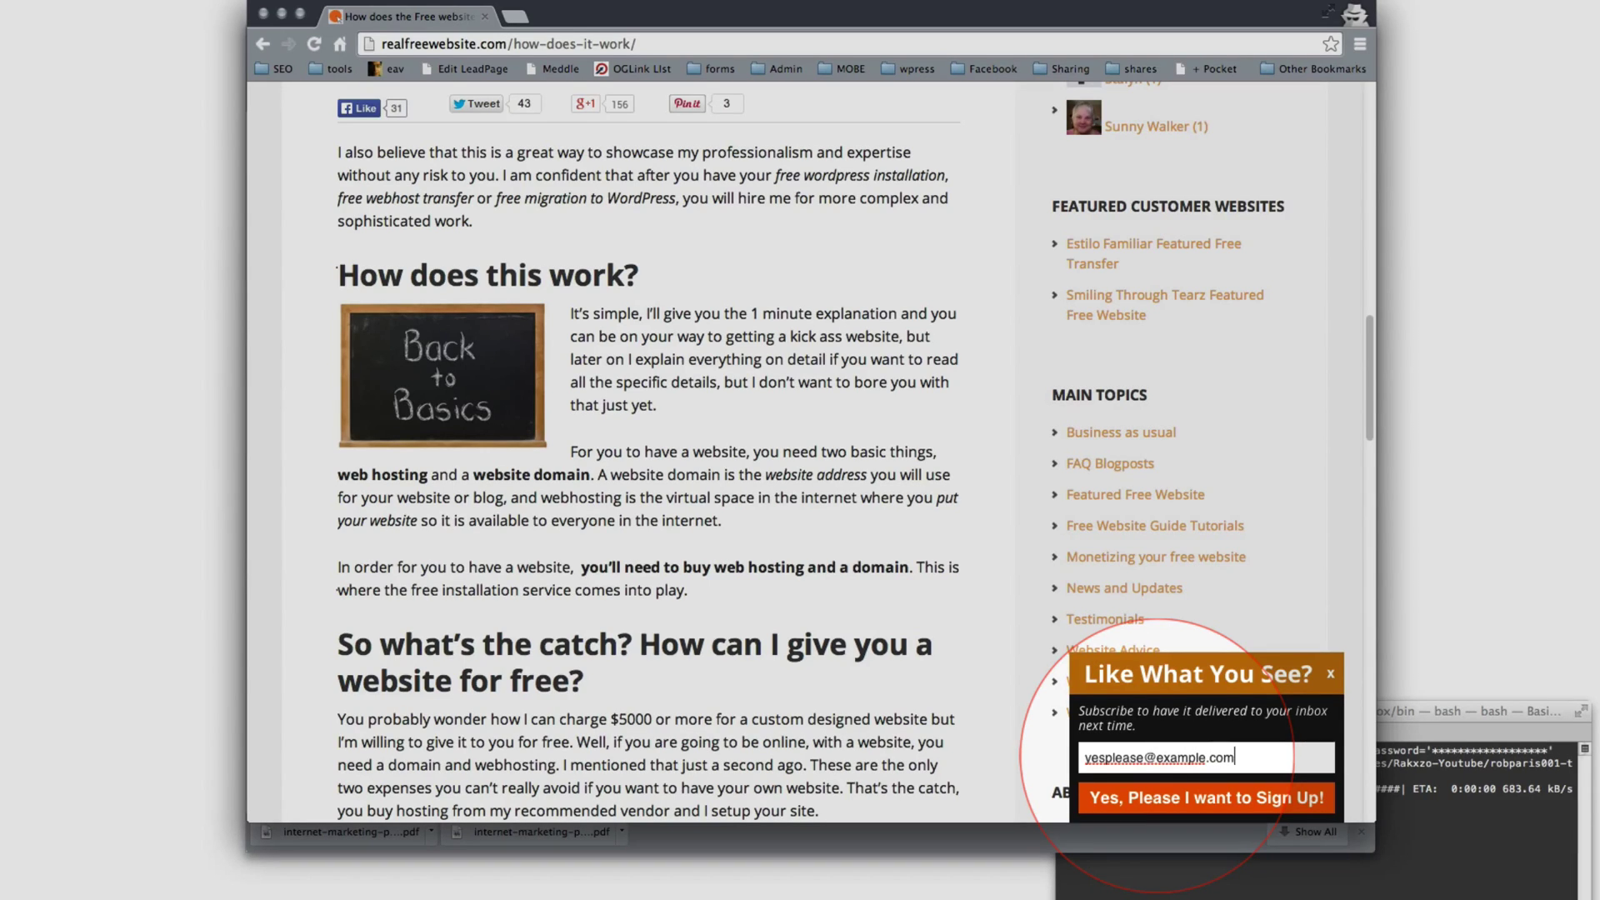
left_click(1148, 798)
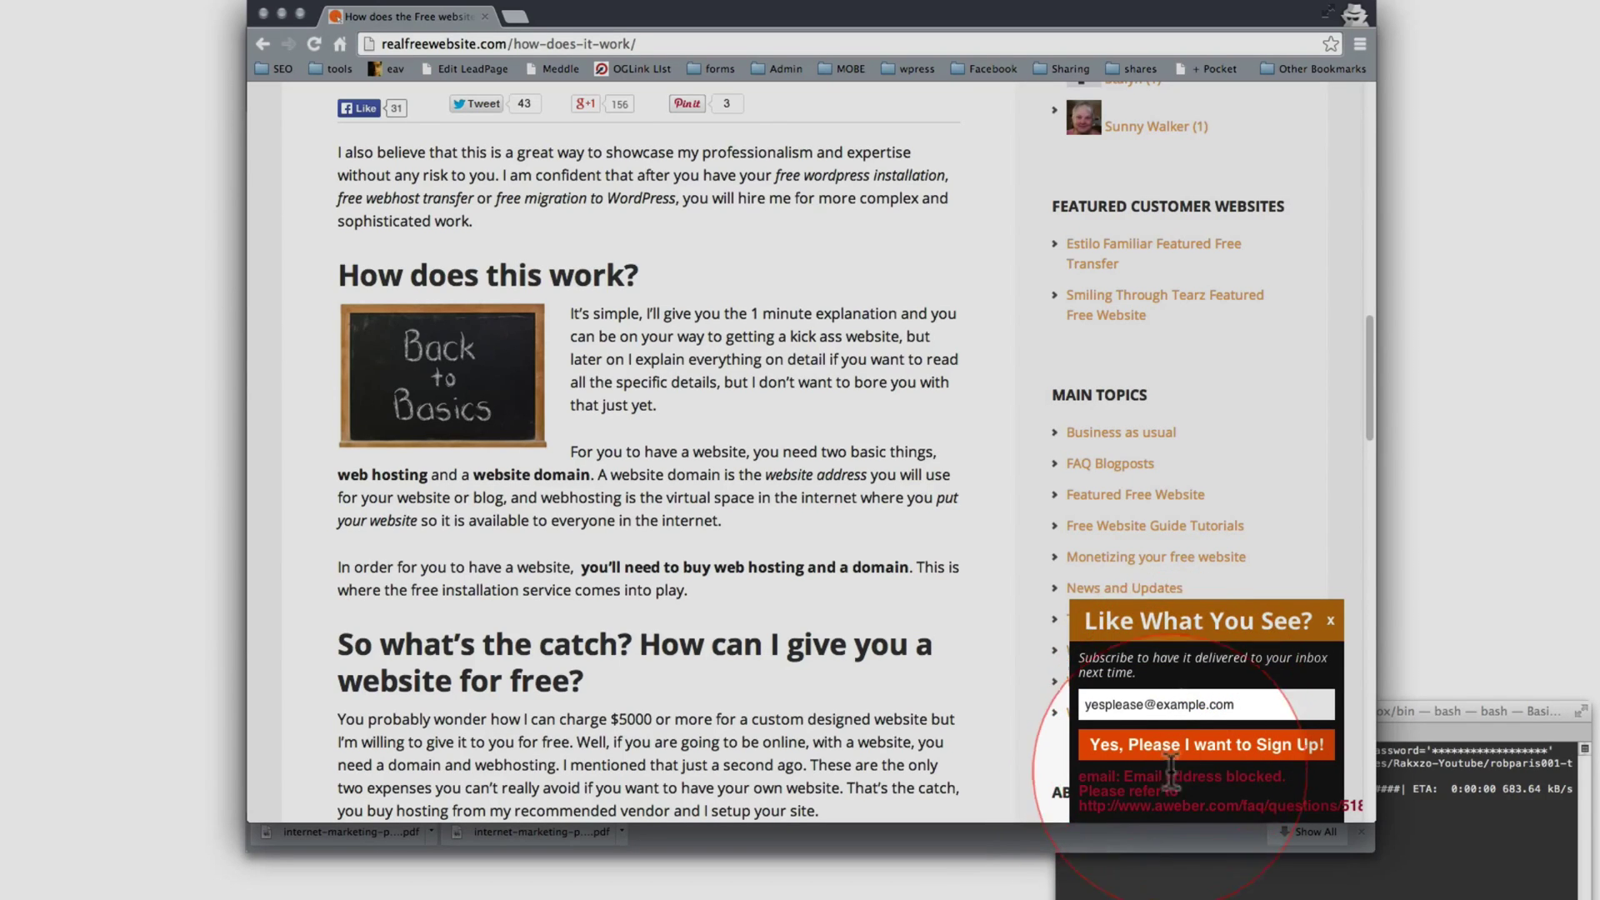
left_click_drag(1157, 704, 1192, 705)
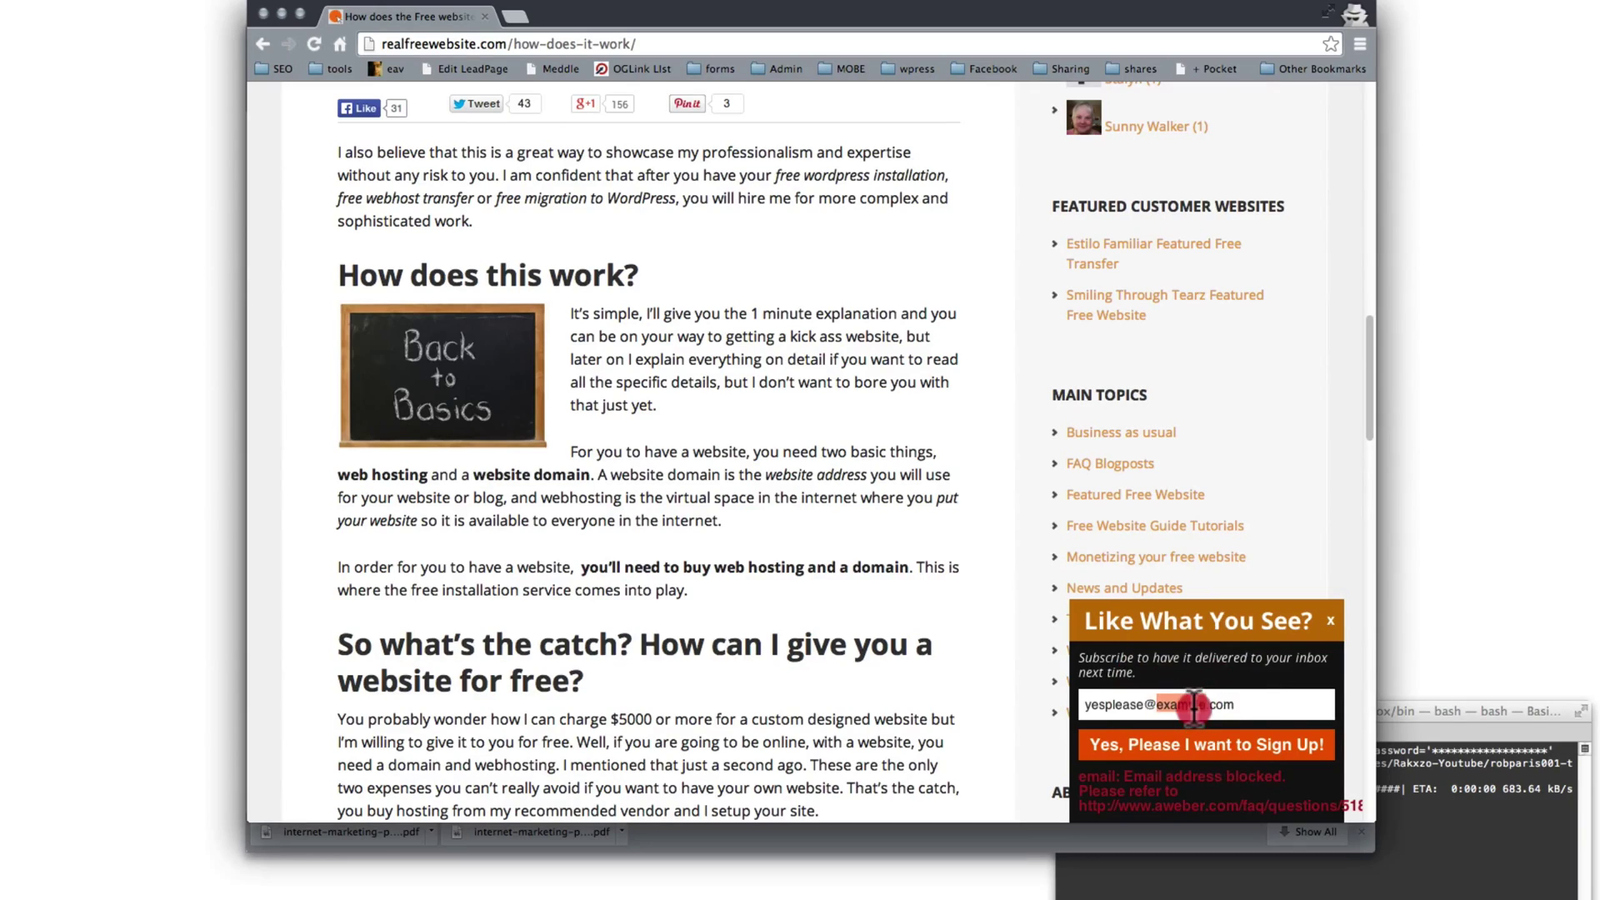
triple_click(1200, 705)
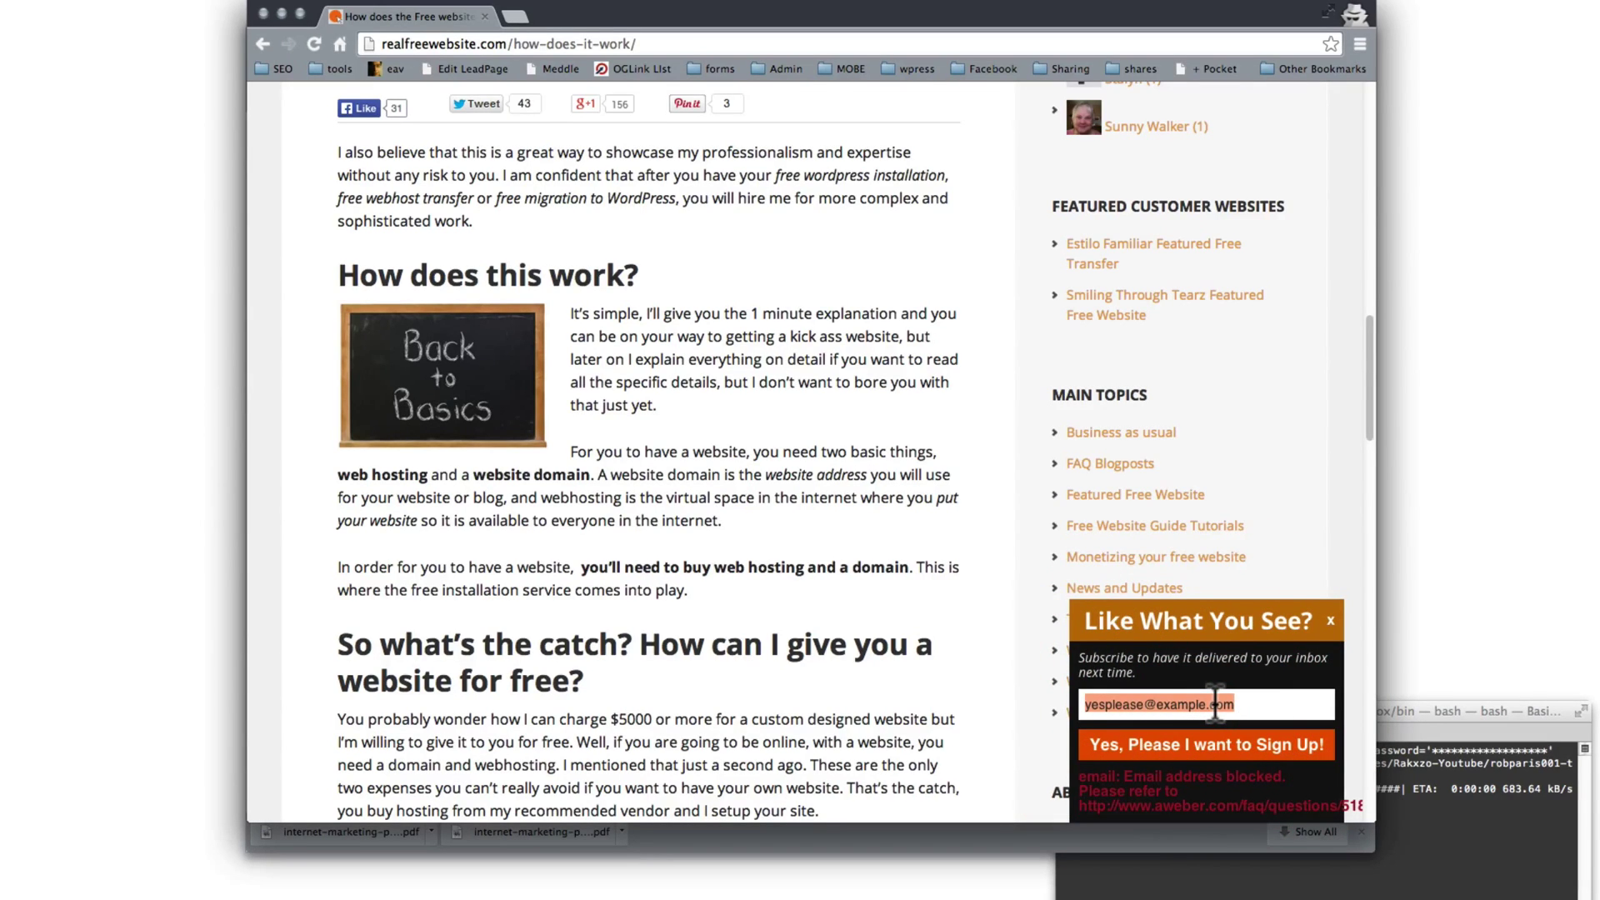
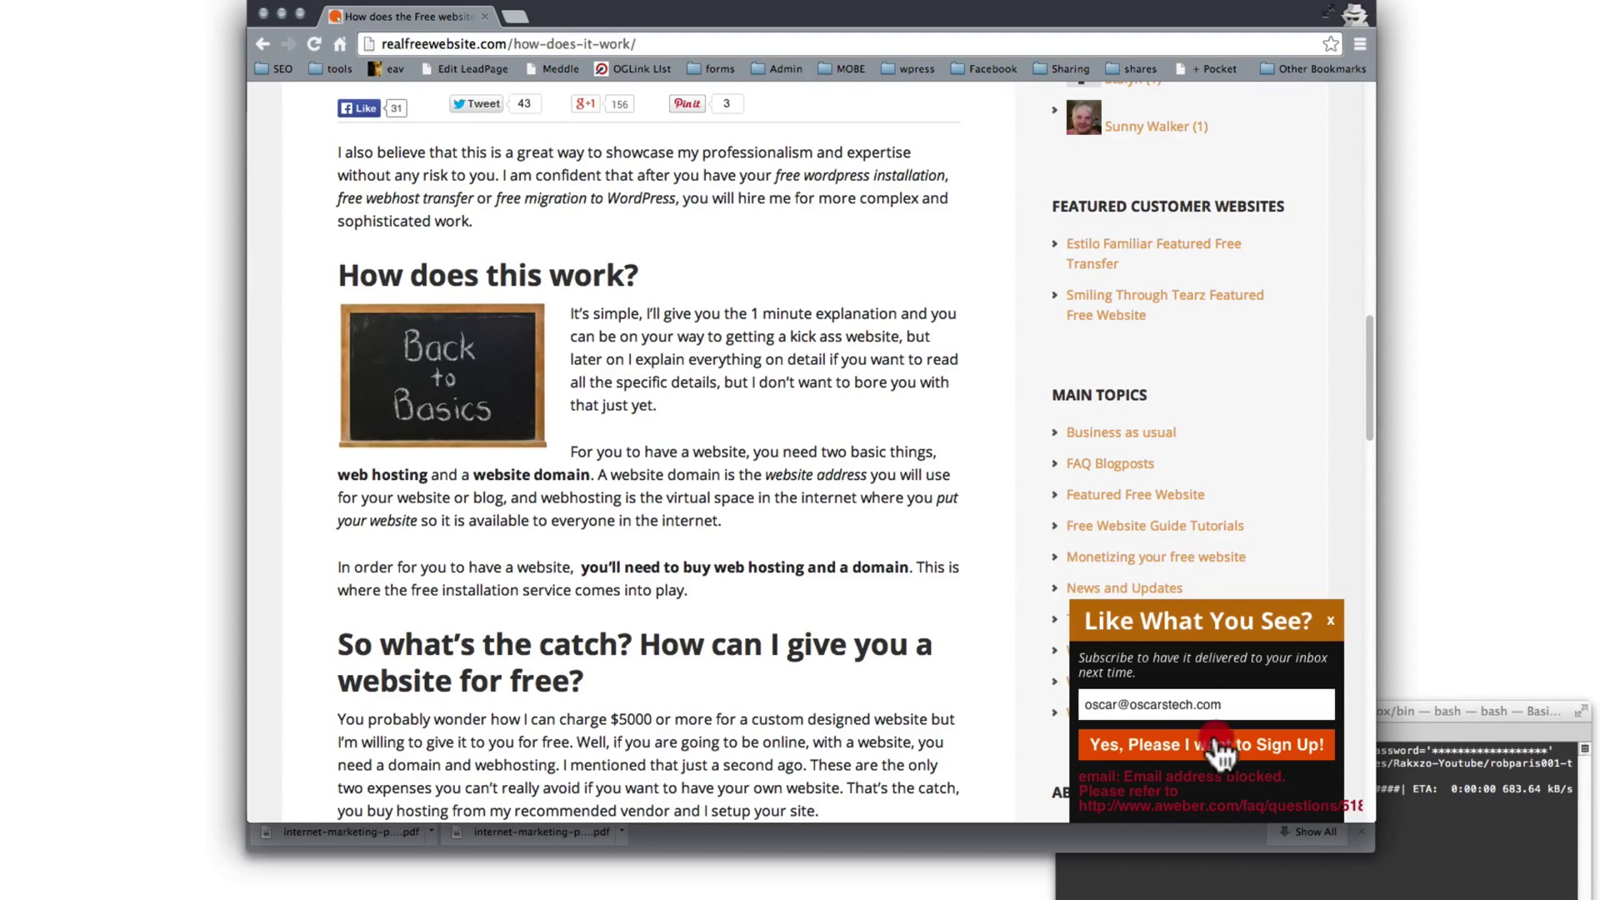
left_click(1214, 743)
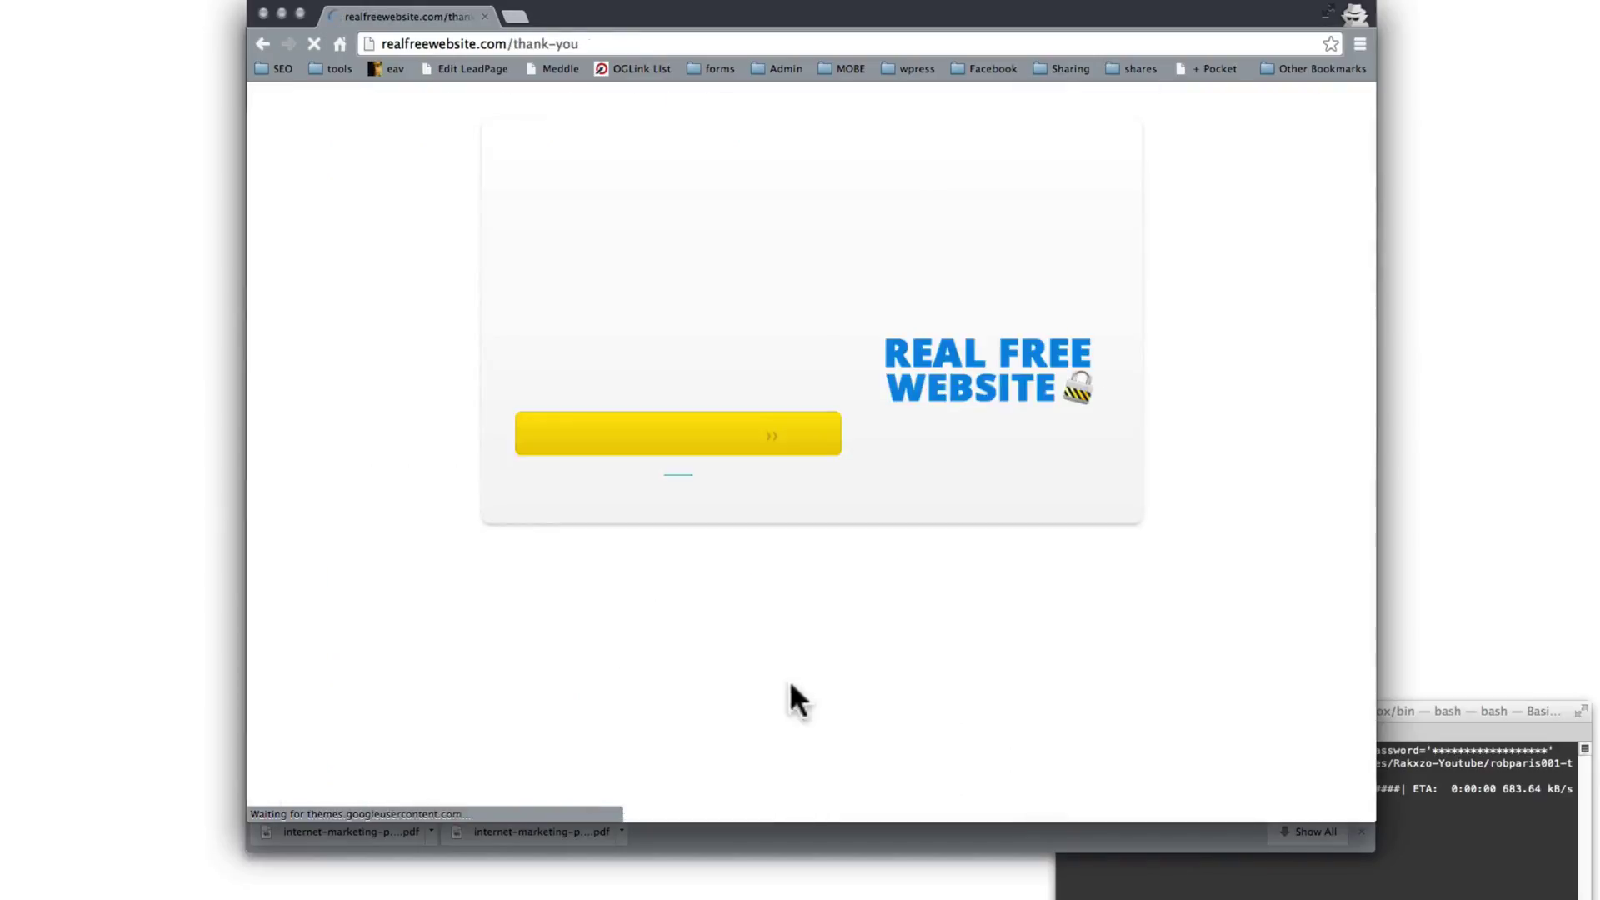
Step: Go from the thank-you page to the blog and expand the collapsed 'Like What You See?' slide-in
left_click(699, 408)
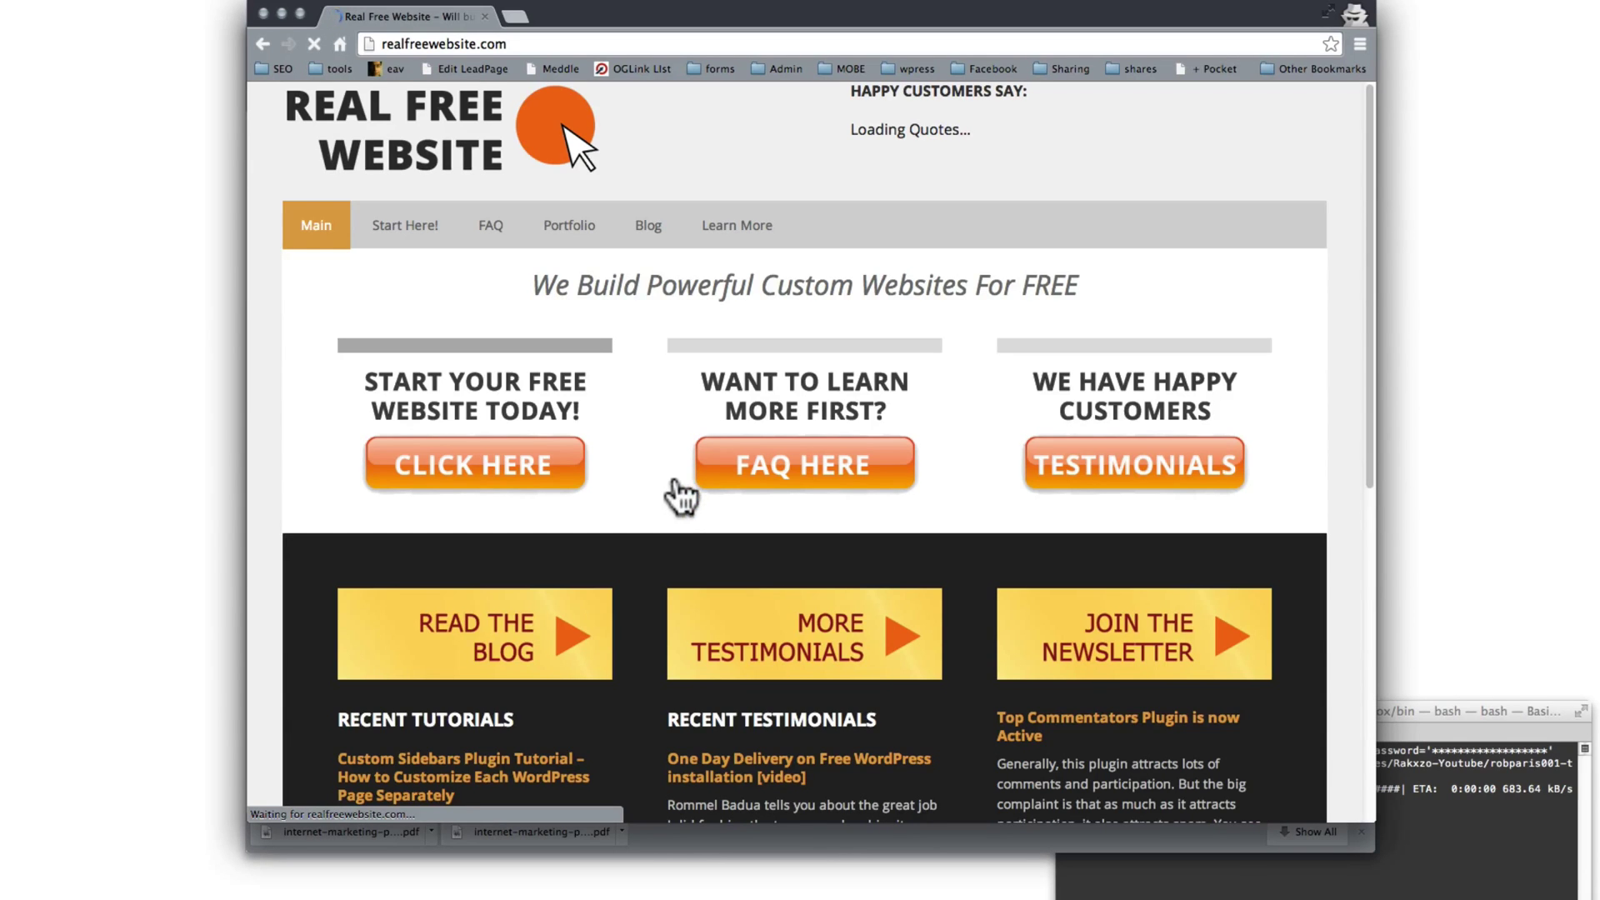
scroll(631, 533, "down", 3)
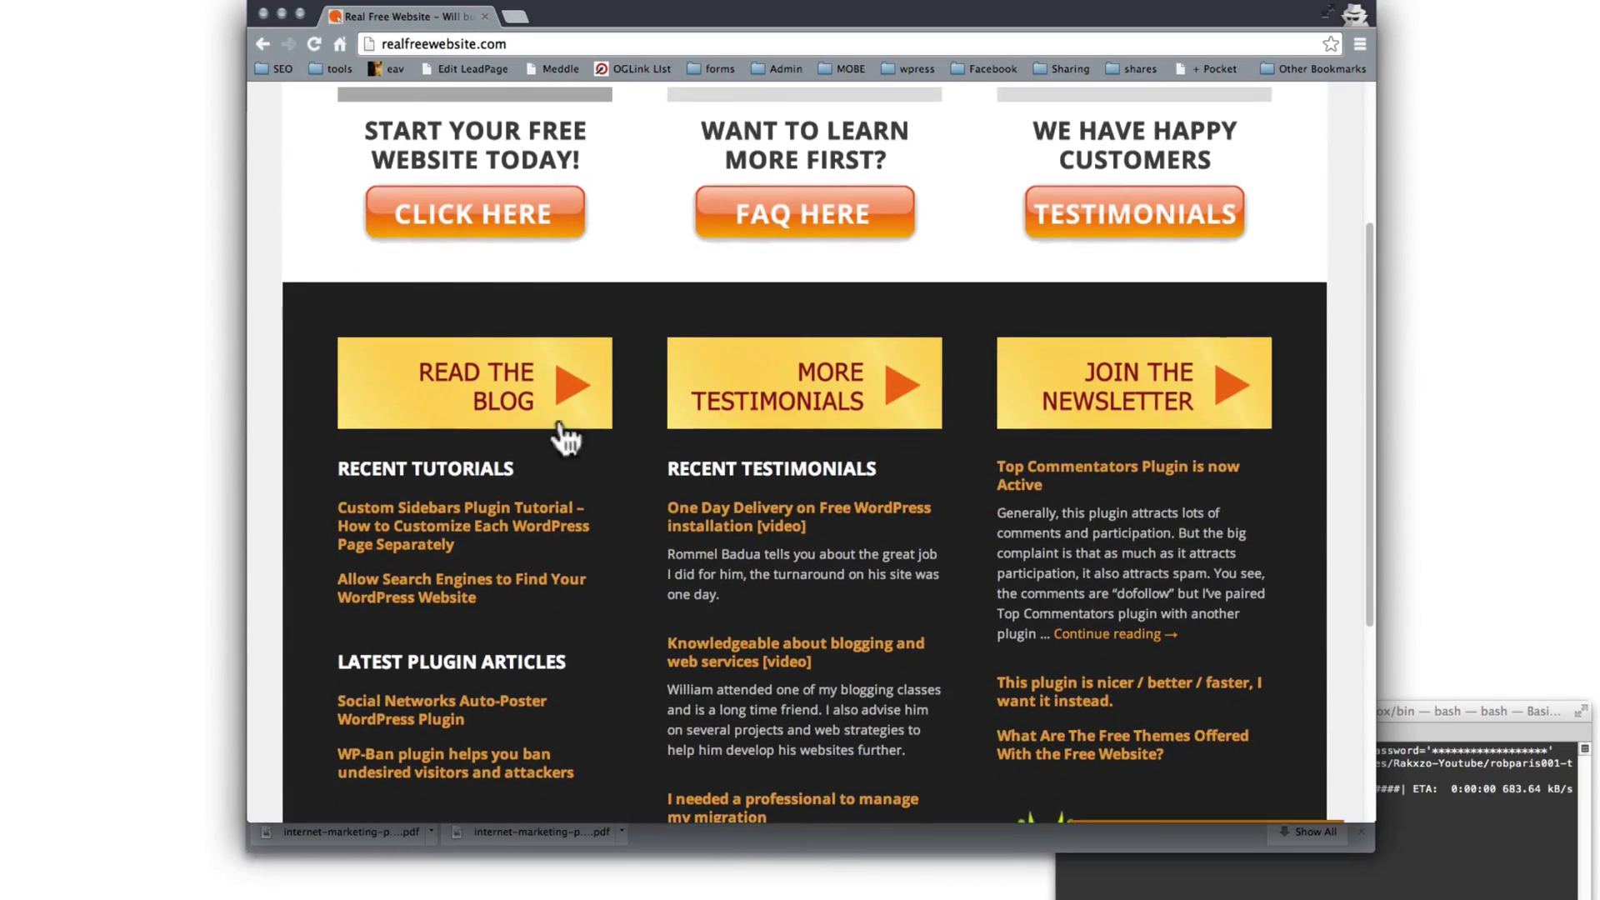
left_click(512, 401)
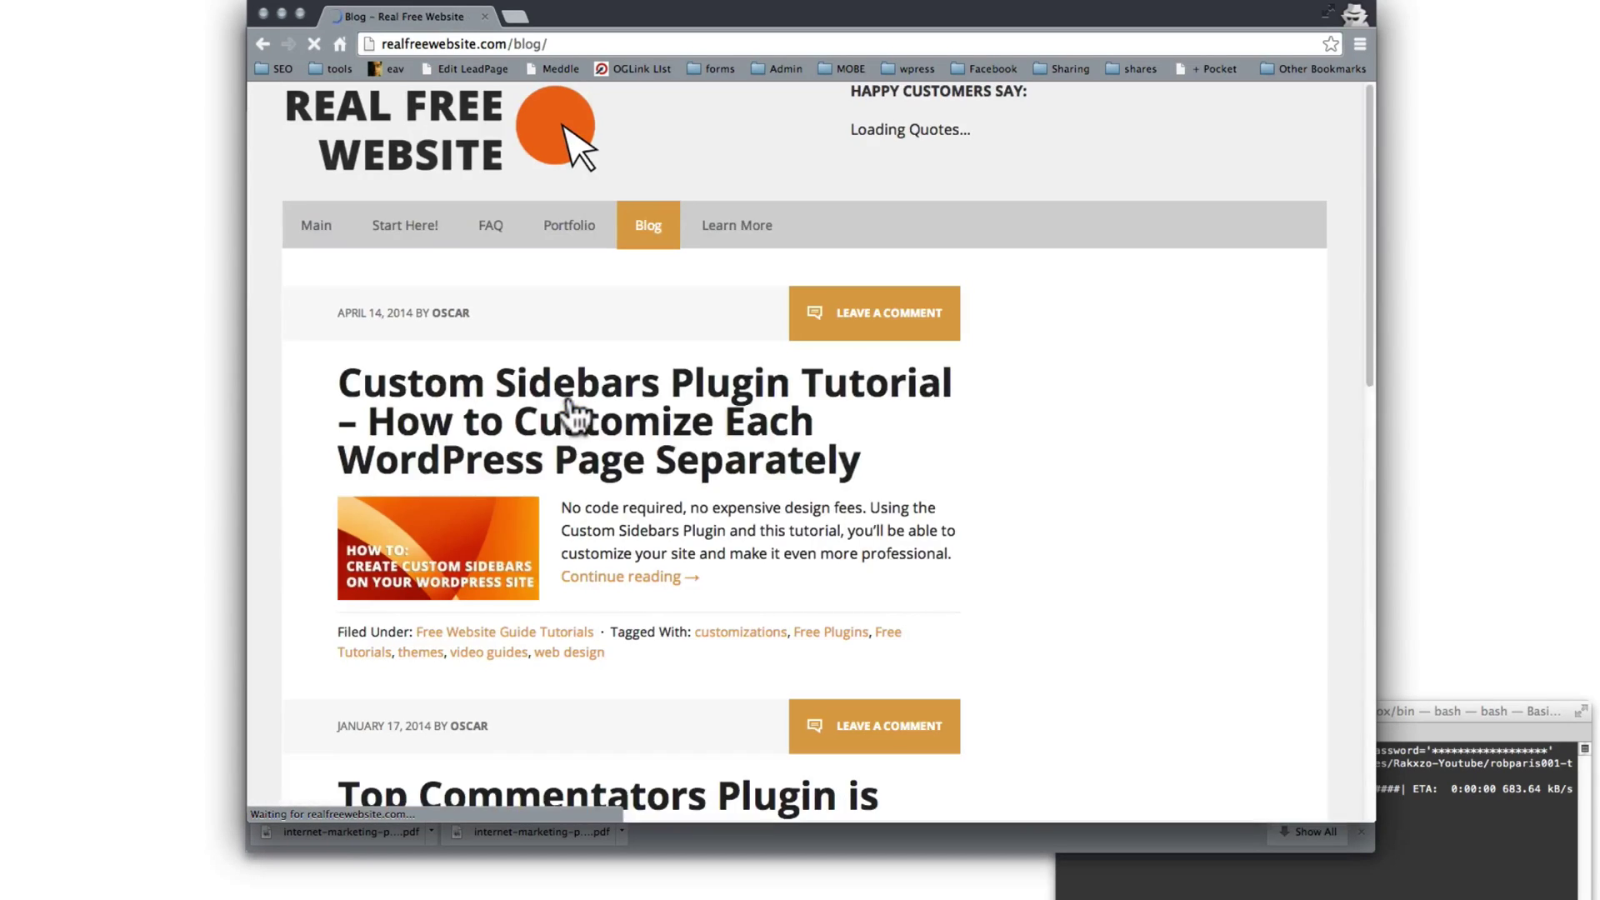
scroll(589, 488, "down", 3)
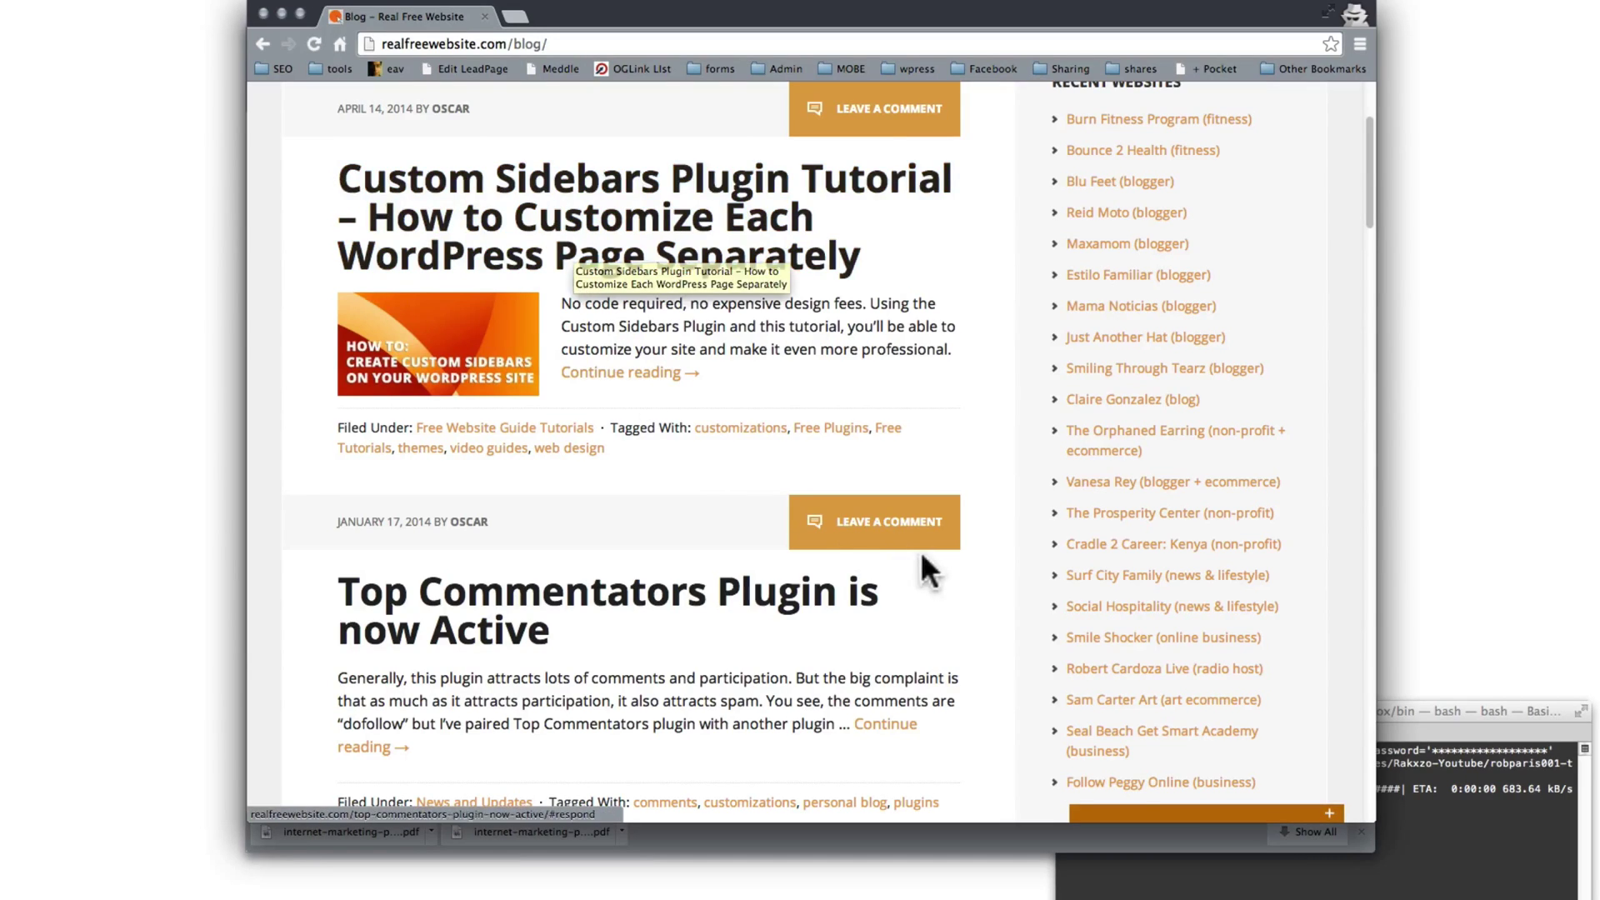
left_click(1170, 814)
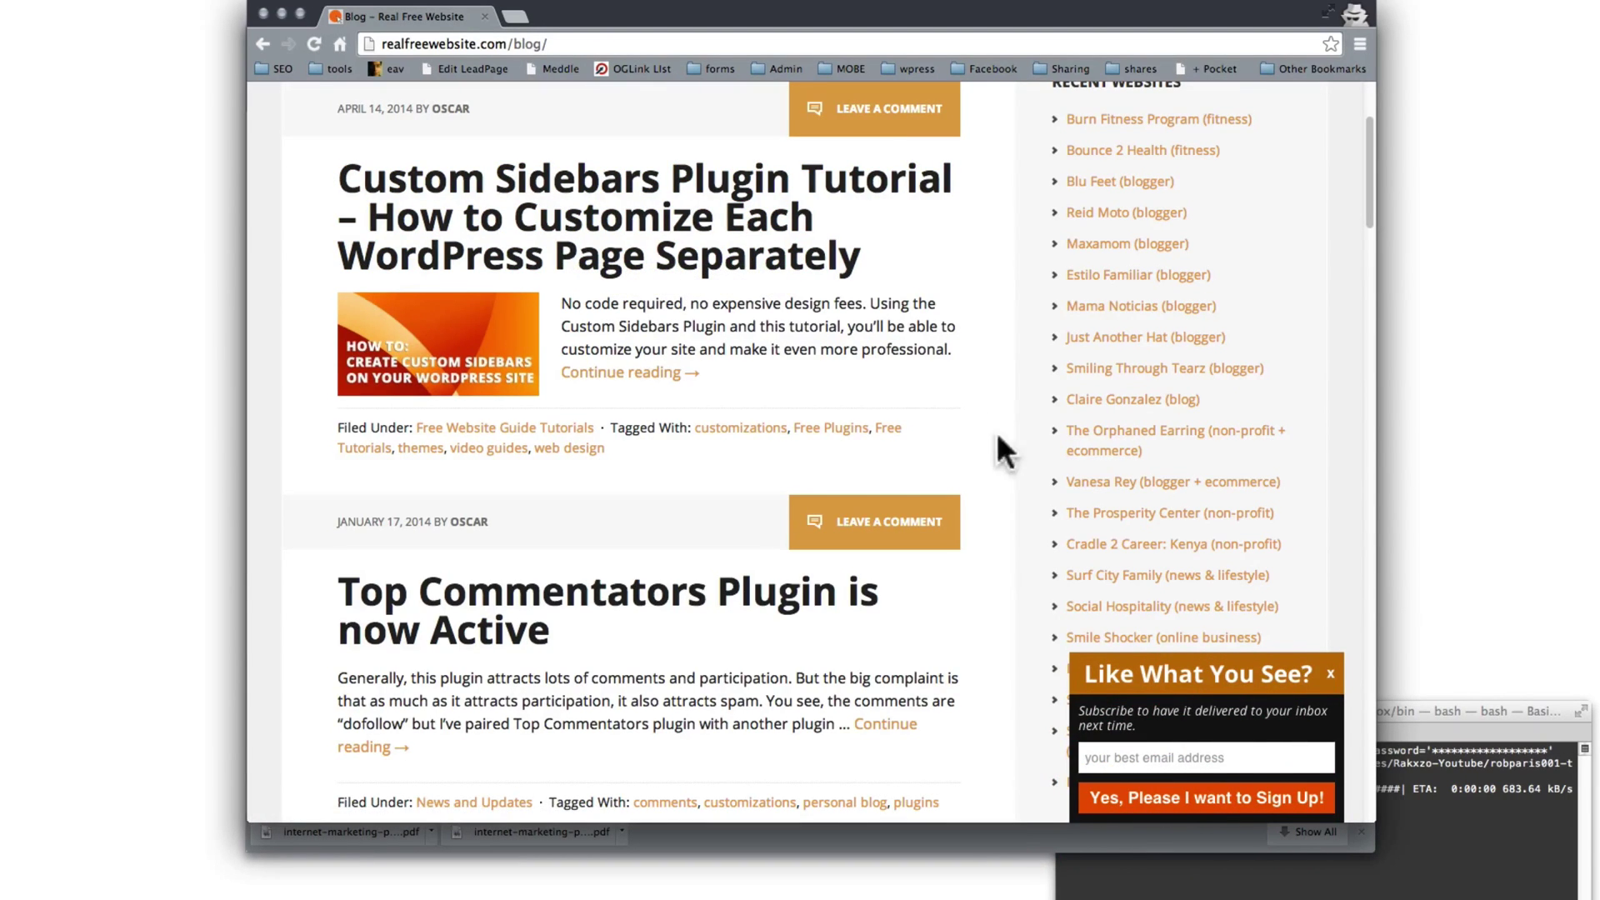
Step: Replace /blog/ in the address with /wp-admin/ to load the site's WordPress login page
left_click(550, 43)
key("super+Tab")
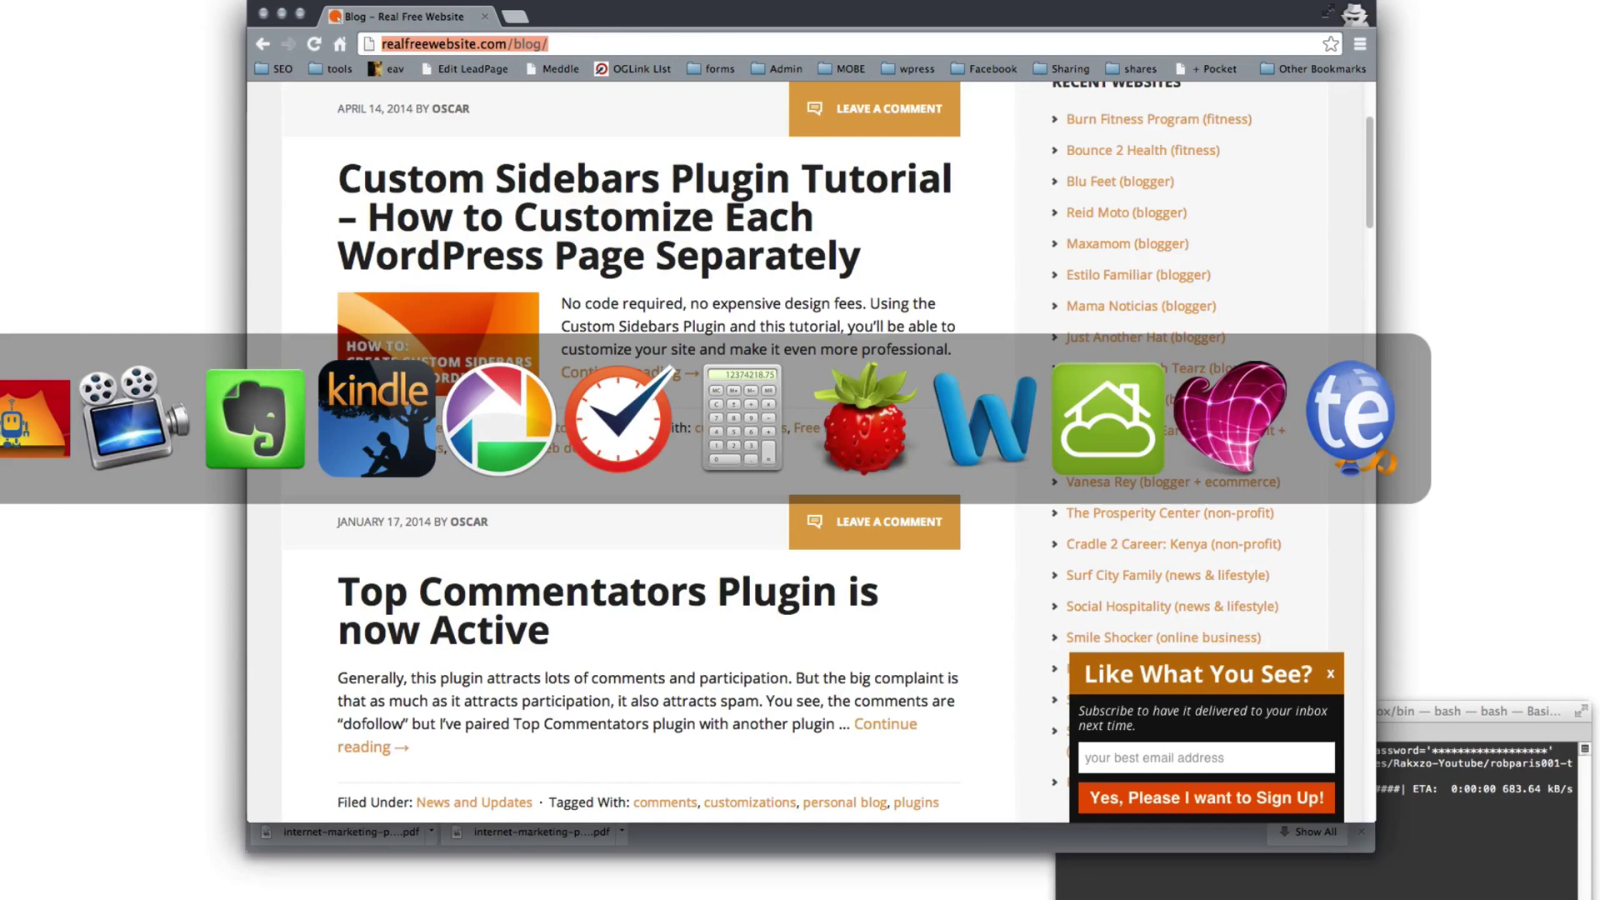
left_click(518, 44)
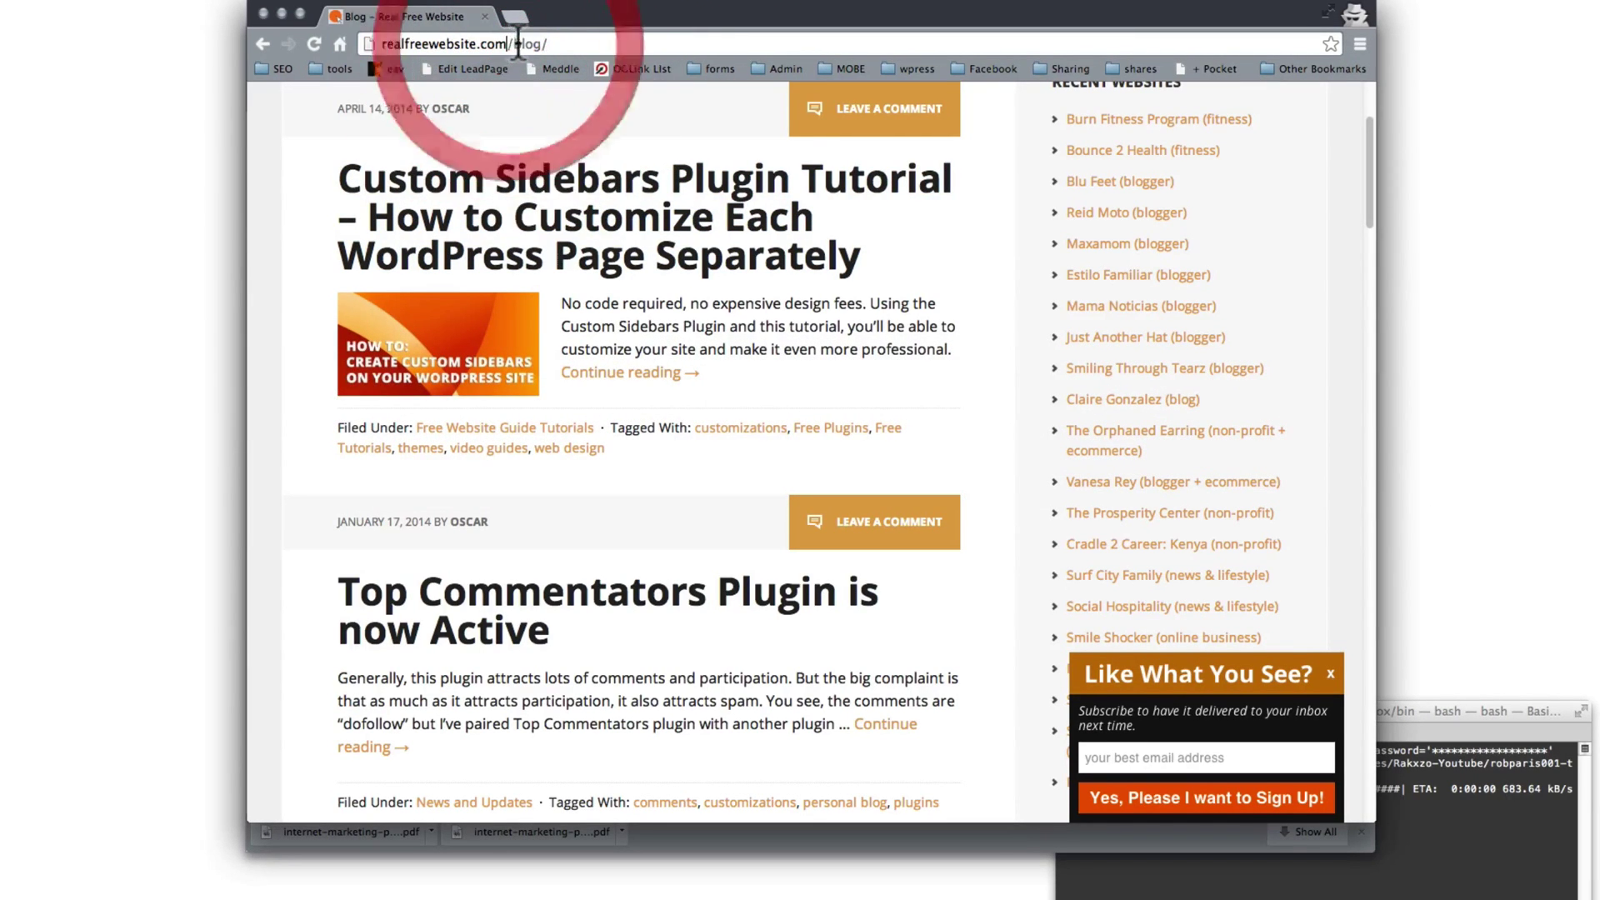
key("Delete")
key("Delete")
key("Delete")
key("Delete")
key("Delete")
key("Delete")
type("/w")
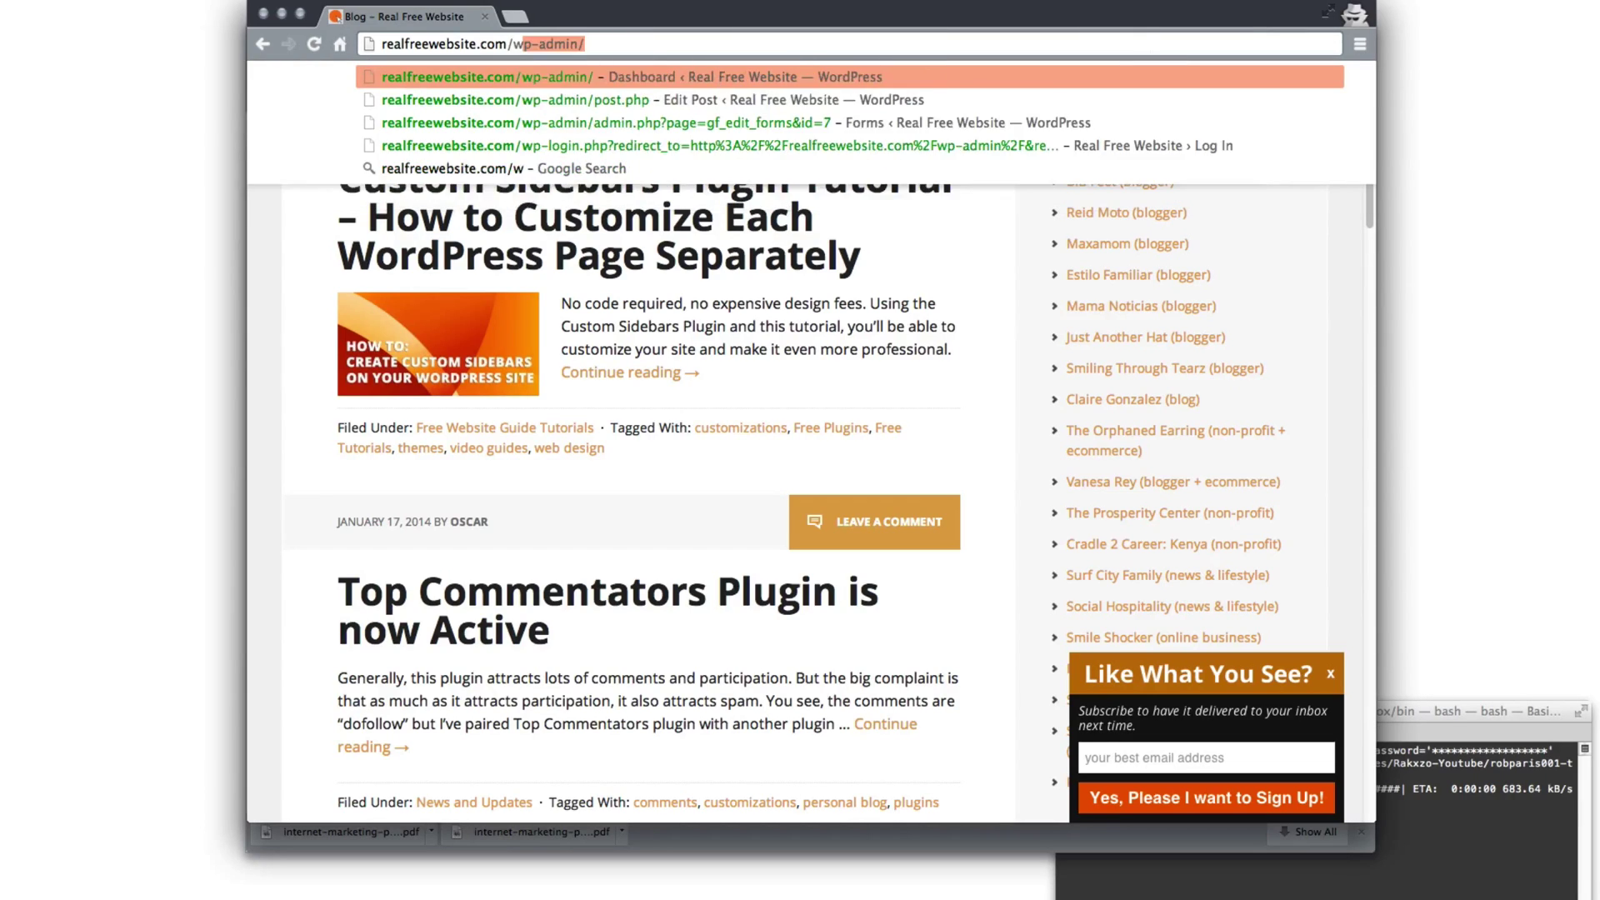
key("Return")
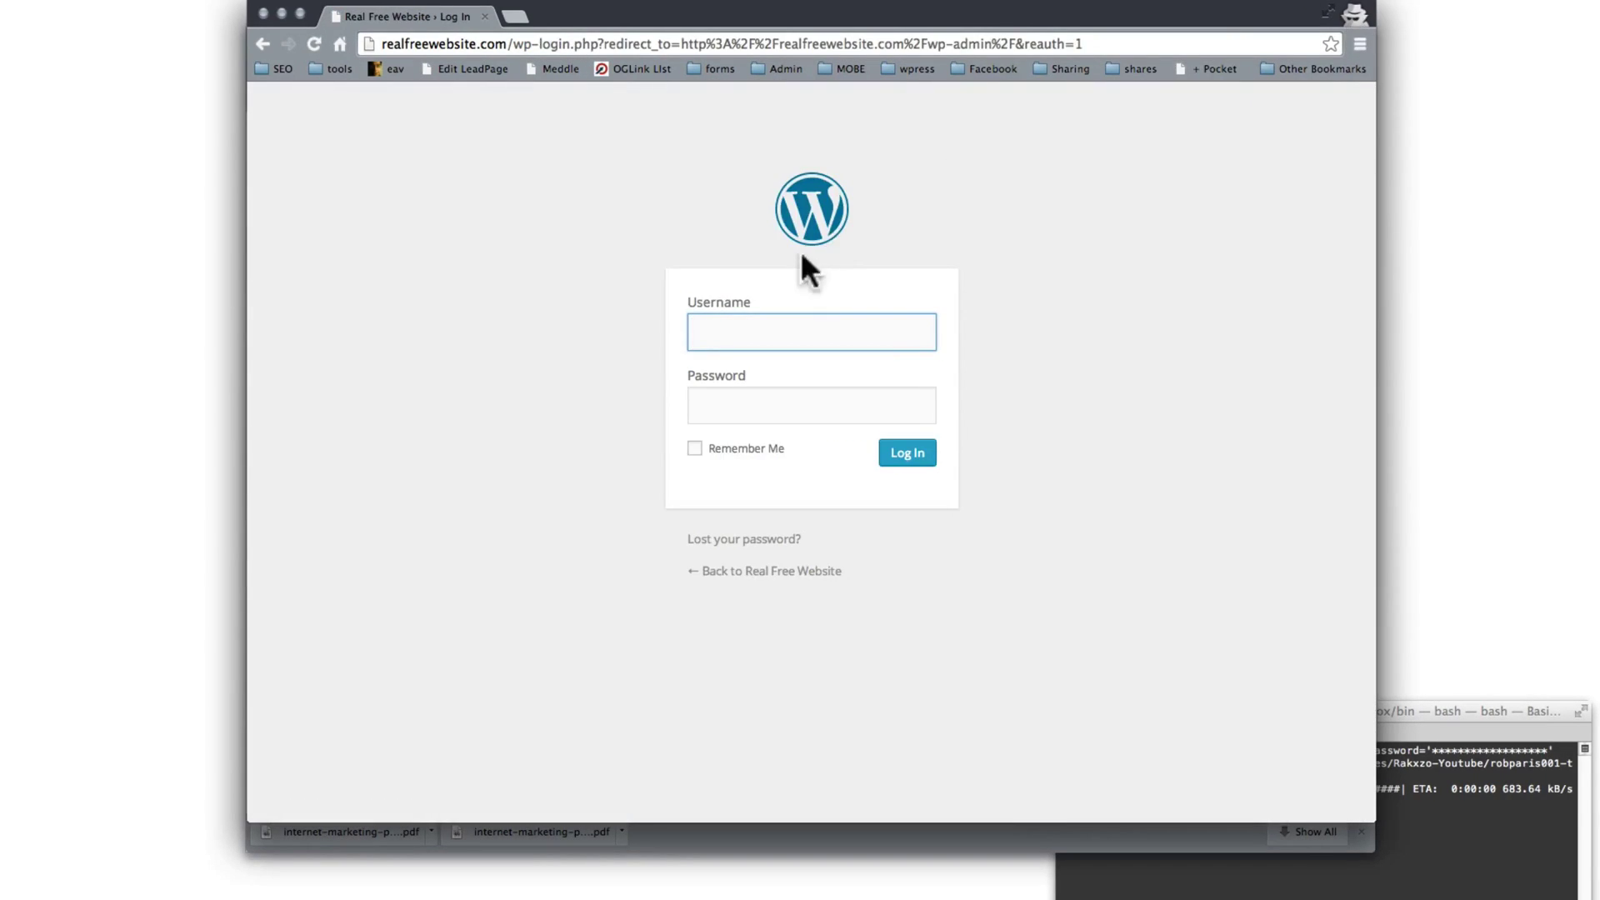
Step: Close the old incognito window and open a fresh incognito window from the Chrome menu
key("super+t")
key("super+shift+w")
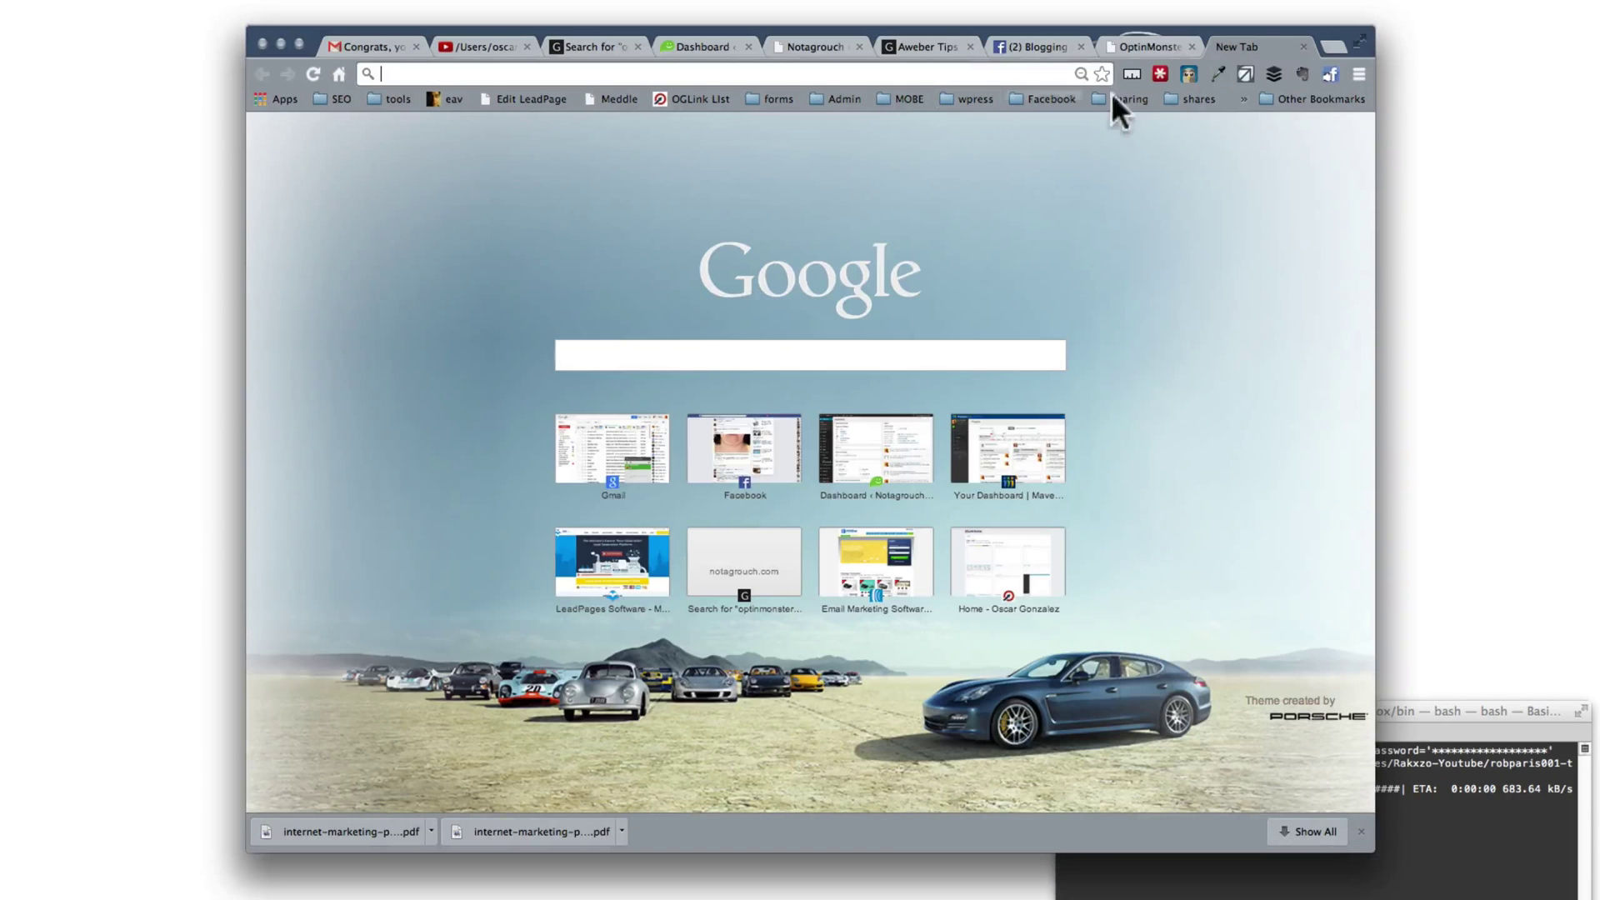
left_click(1358, 73)
left_click(1387, 140)
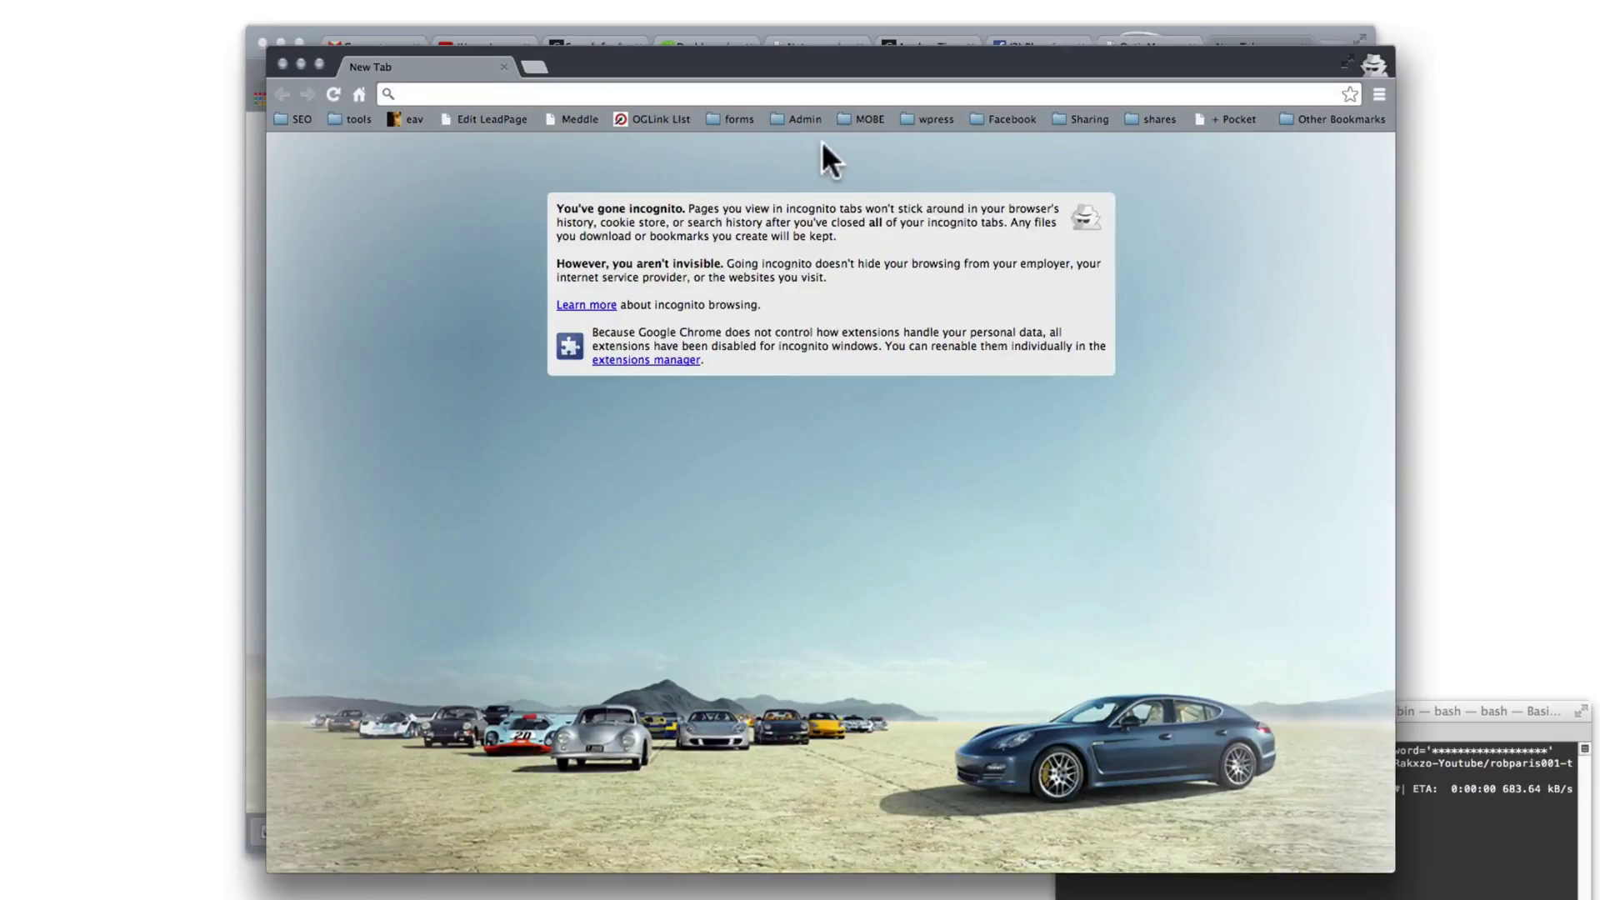
Step: Load notagrouch.com, open the Online Profits Guide, and trigger its exit-intent optin popup
type("notagrouch.com")
key("Return")
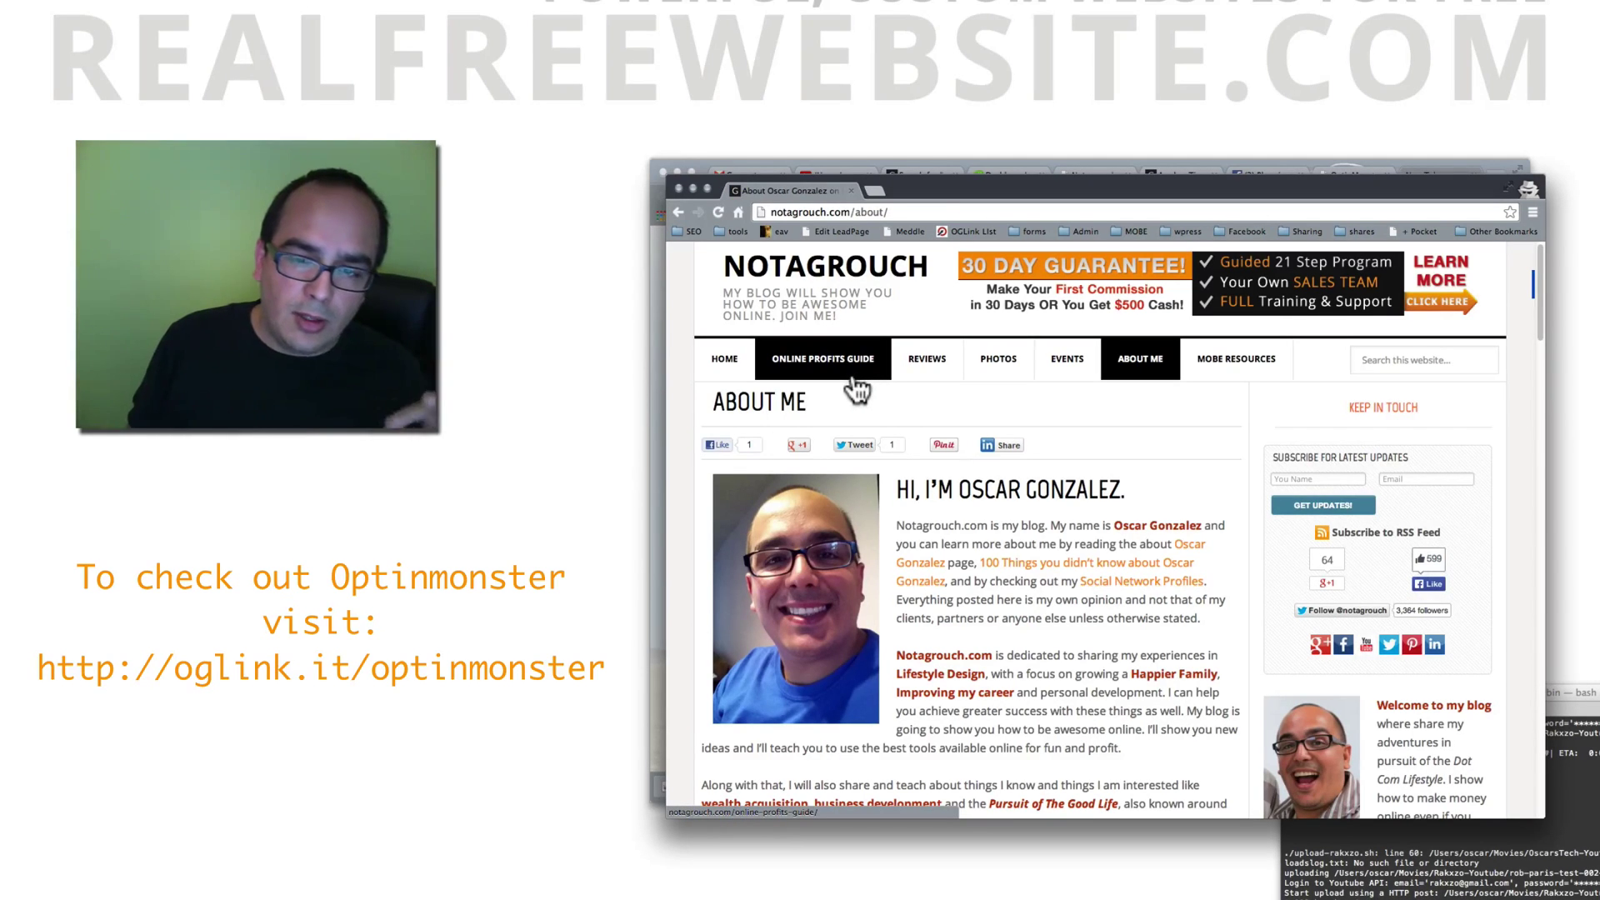
left_click(857, 386)
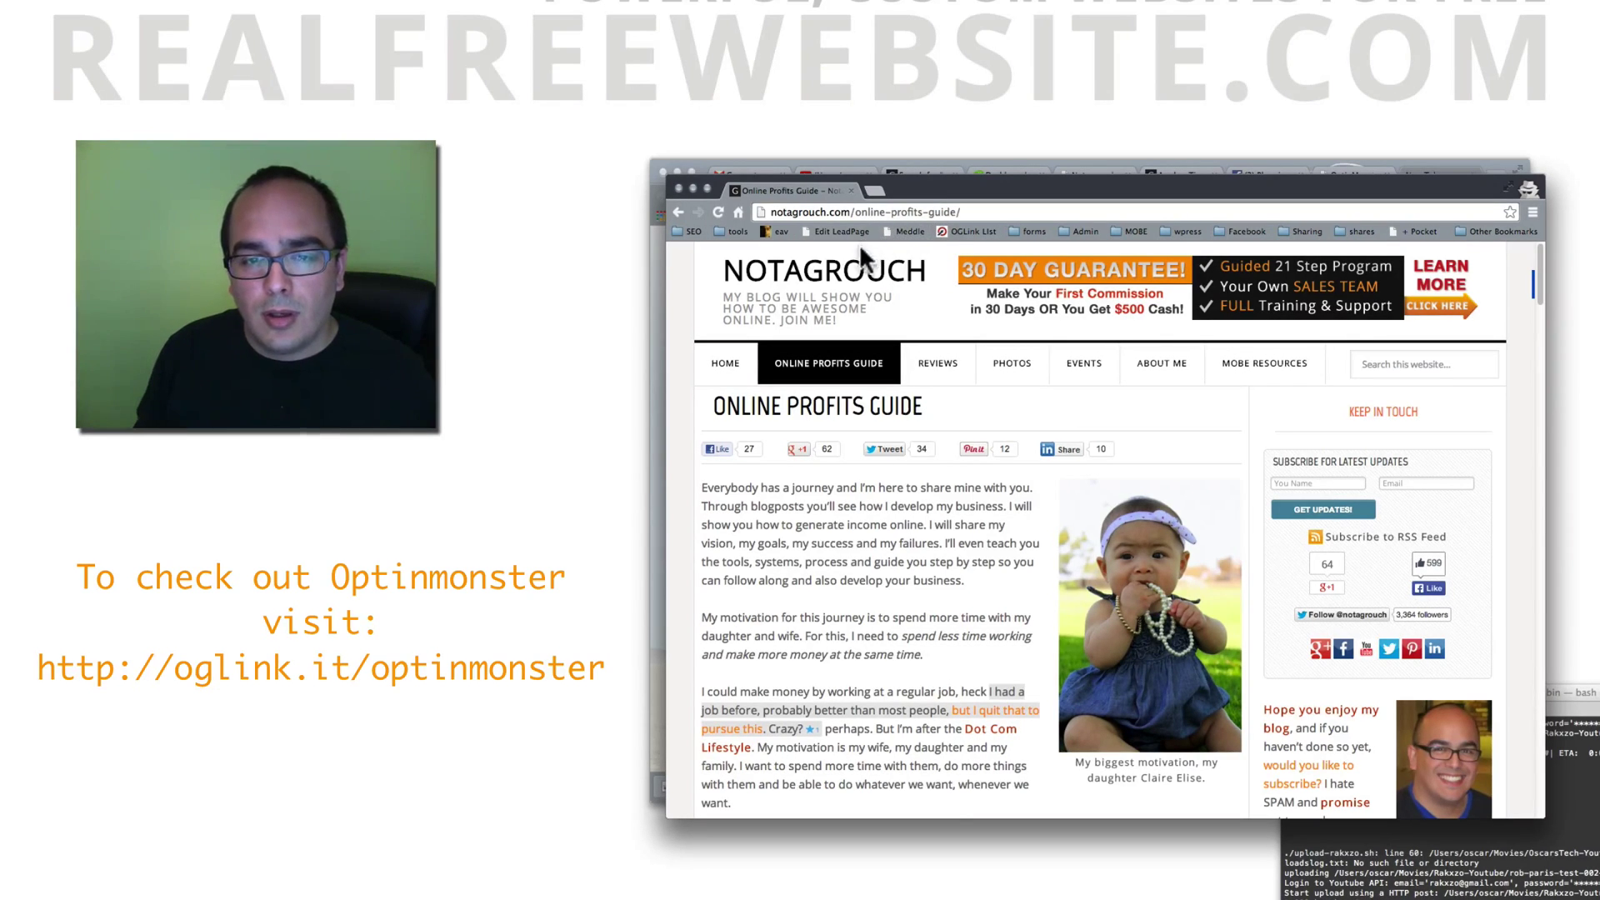
mouse_move(1033, 235)
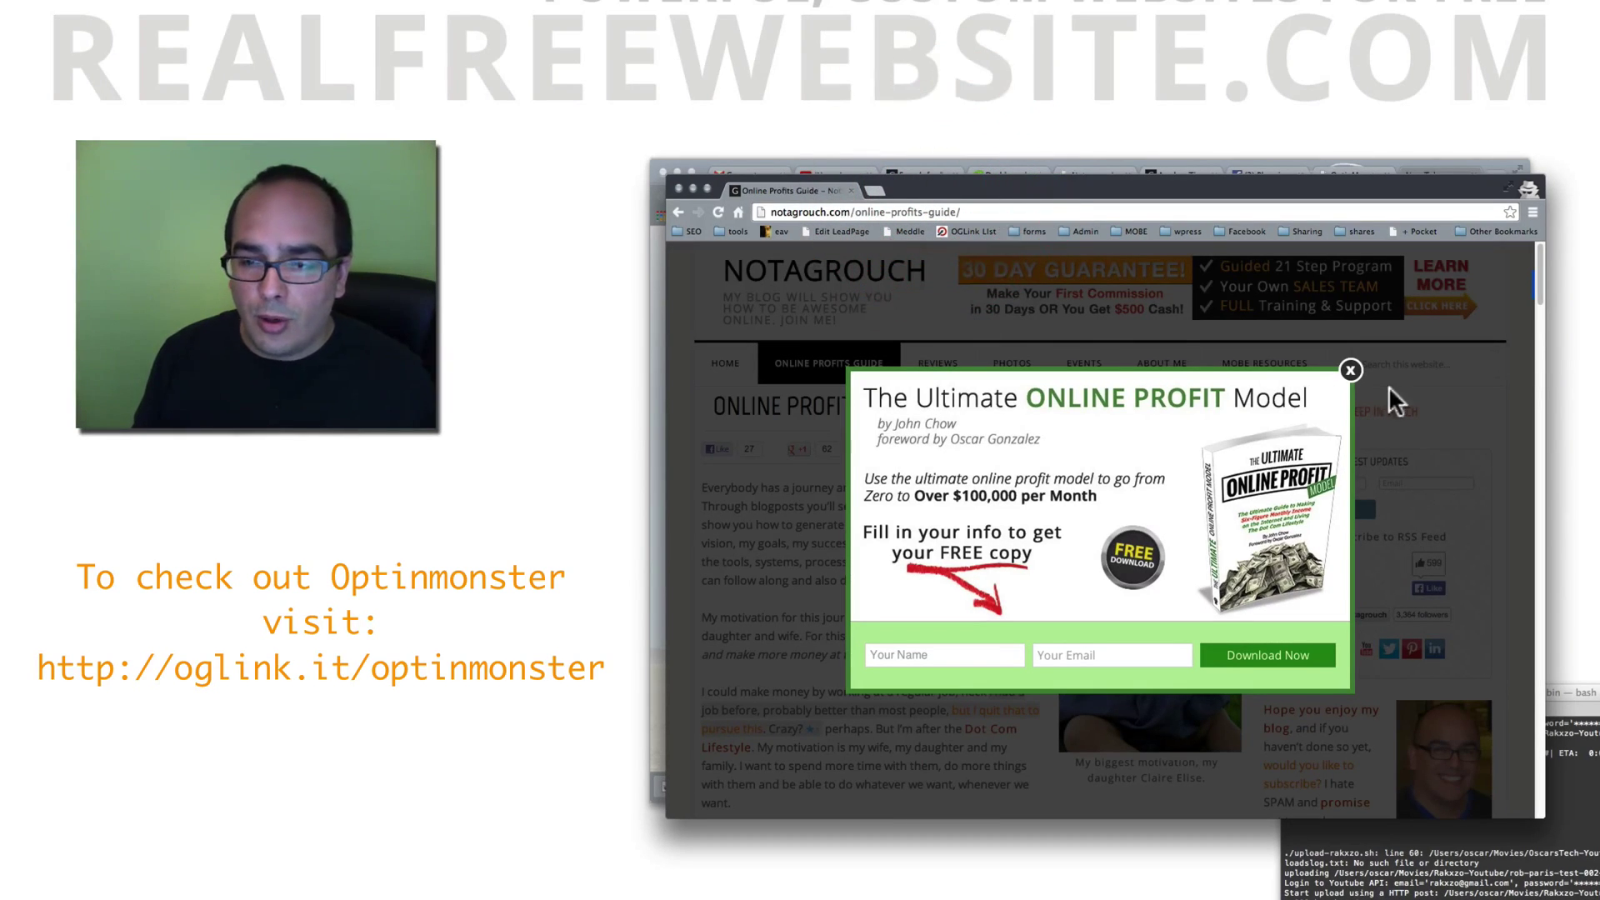
Step: Dismiss the exit-intent optin and open The Home Business Summit post from Events
left_click(1350, 369)
left_click(1104, 364)
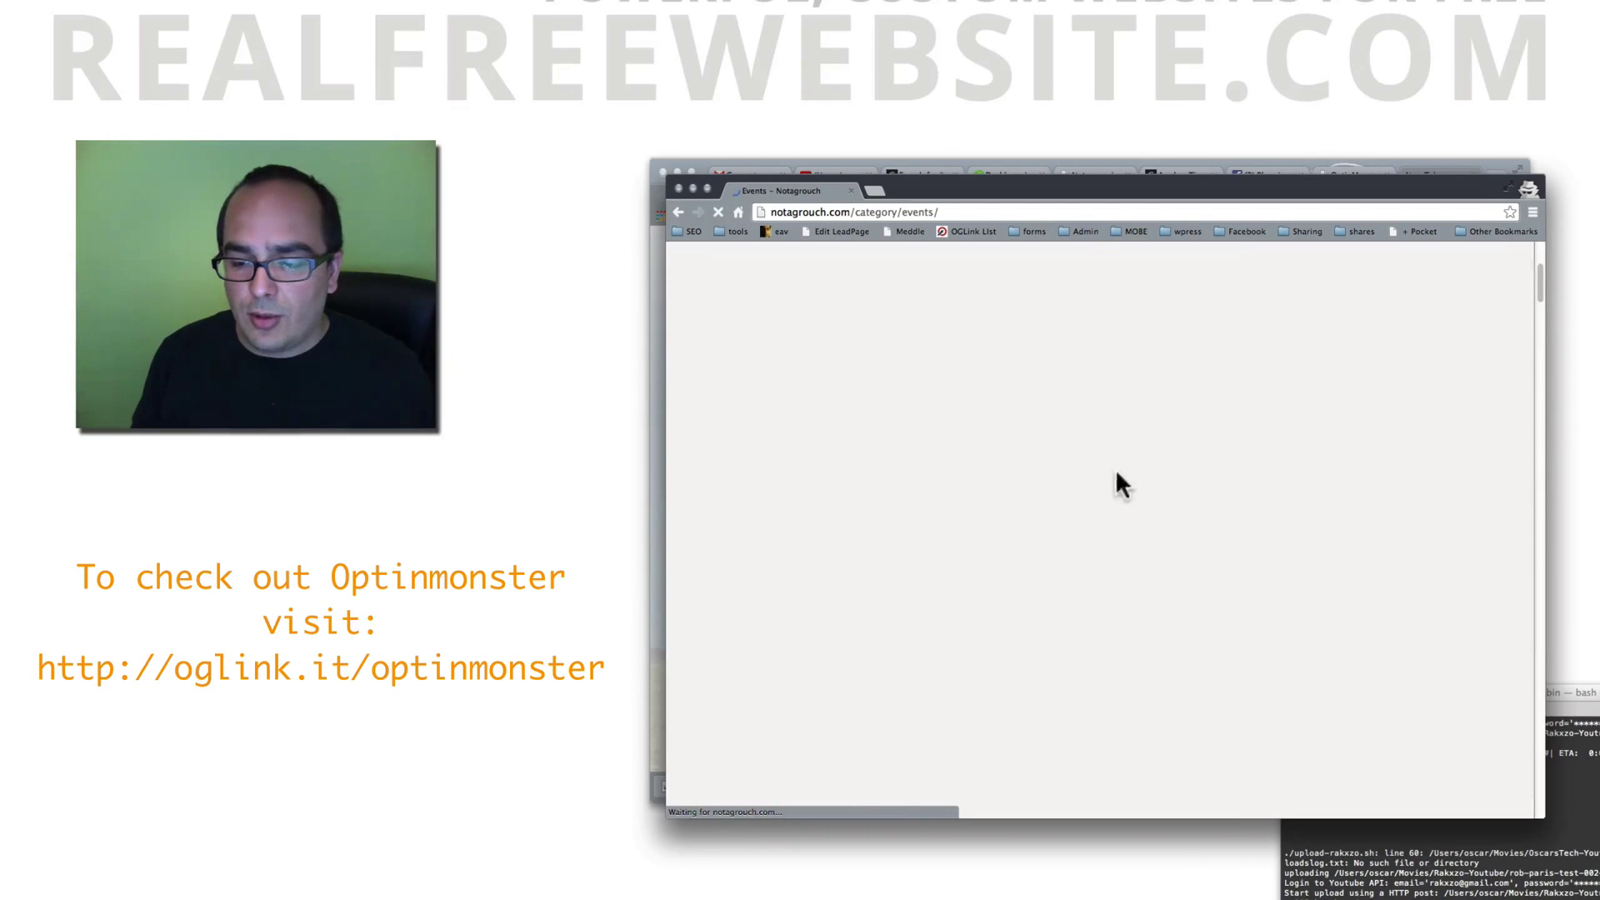
scroll(1097, 451, "down", 3)
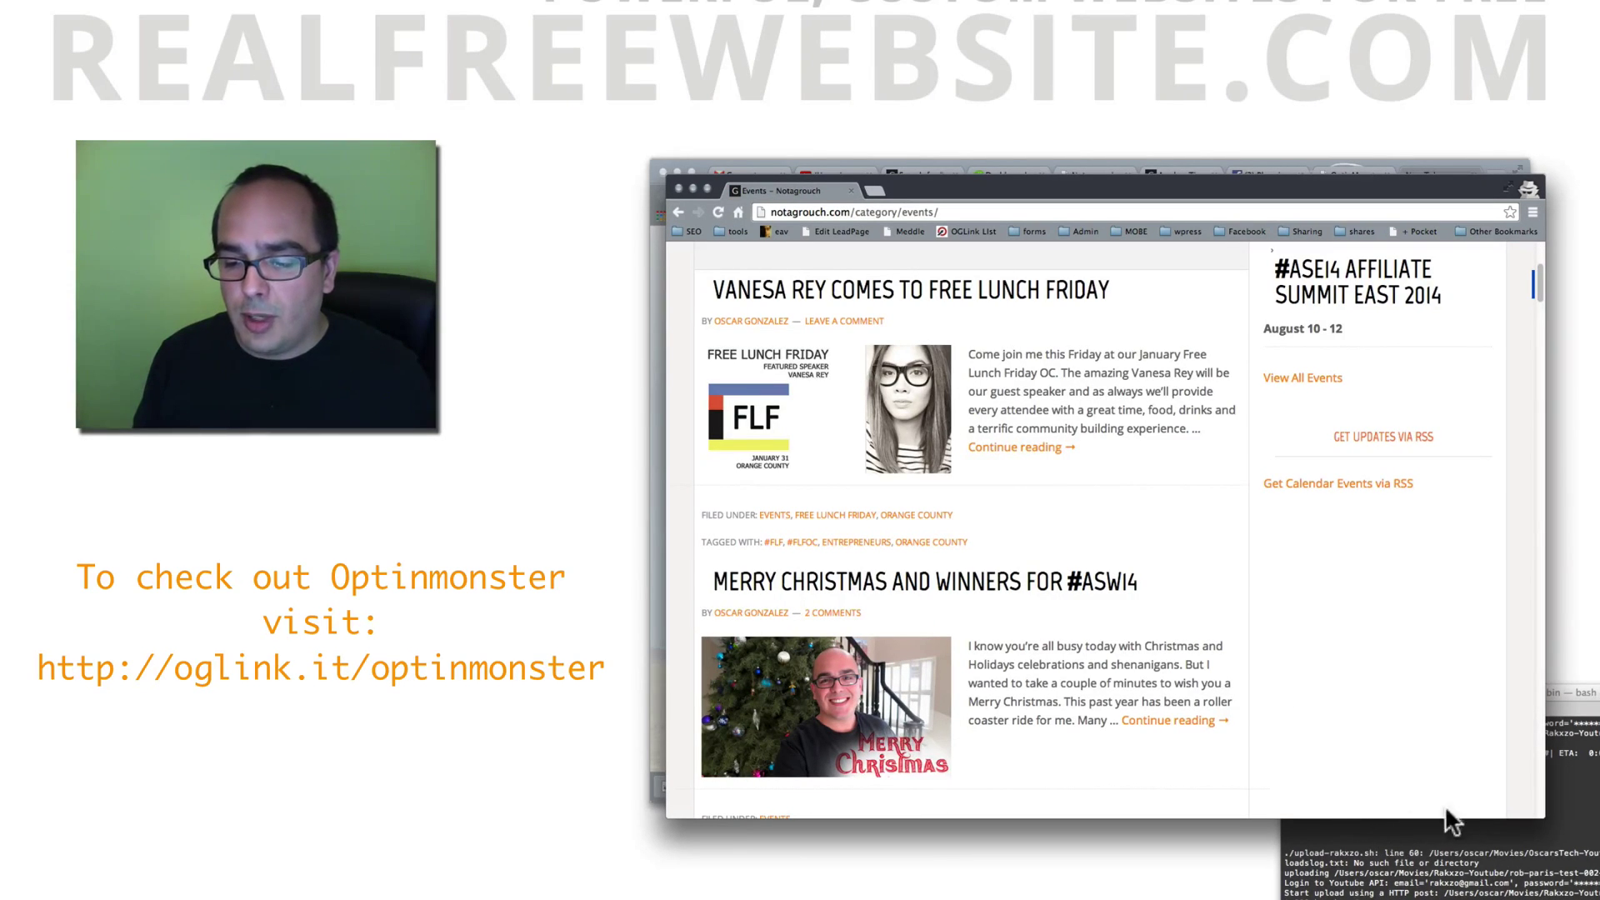
scroll(1121, 740, "down", 20)
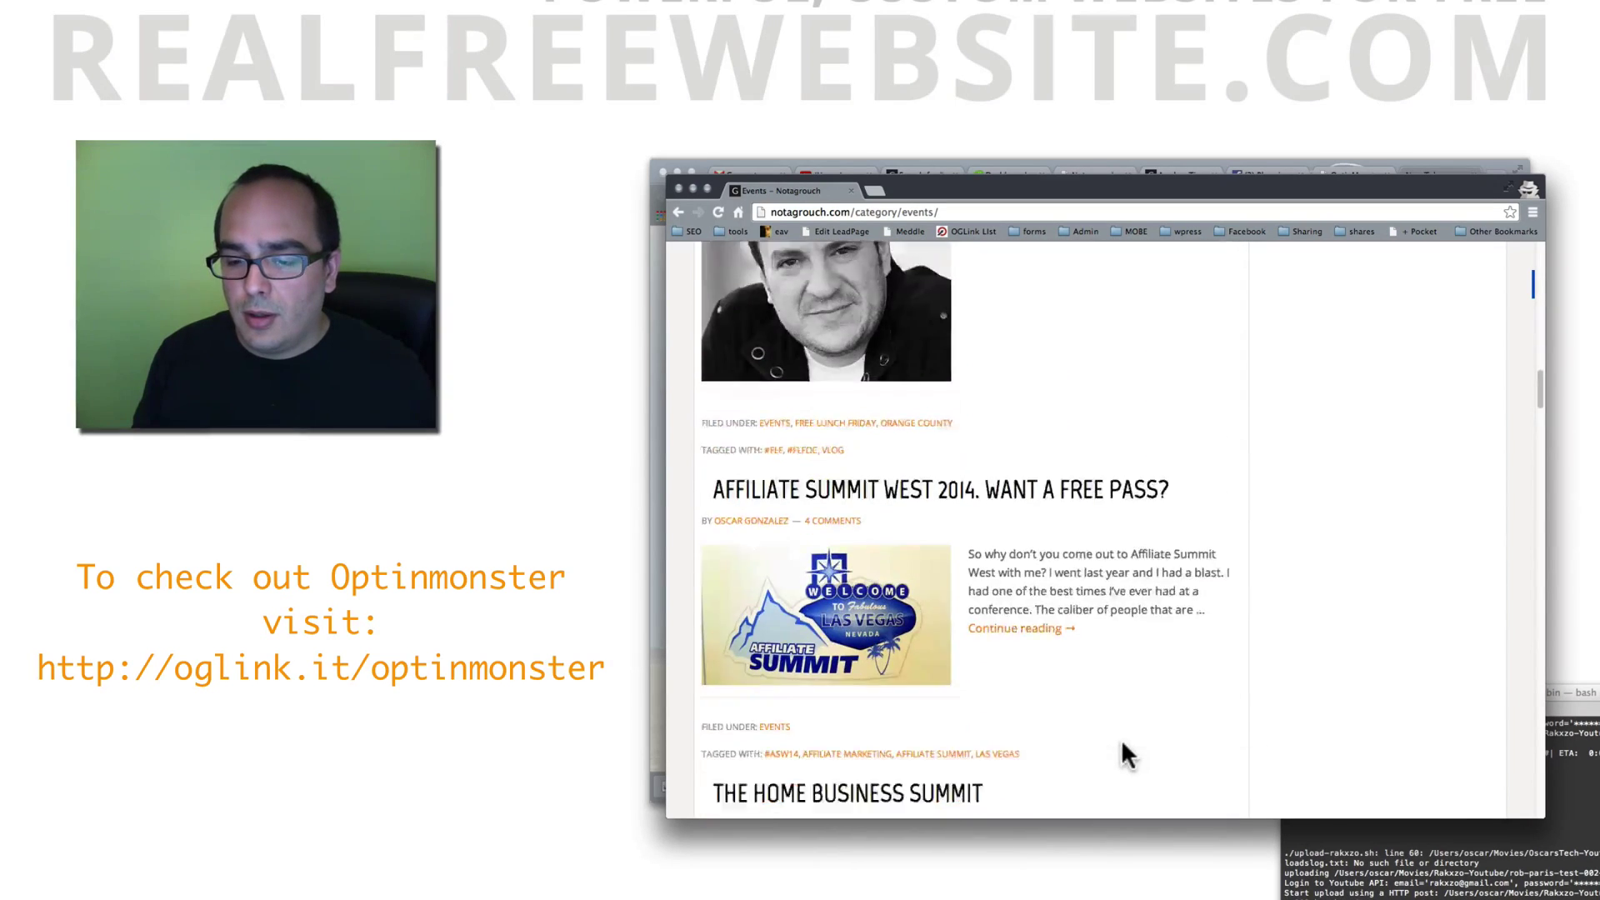
scroll(1115, 732, "down", 2)
left_click(917, 406)
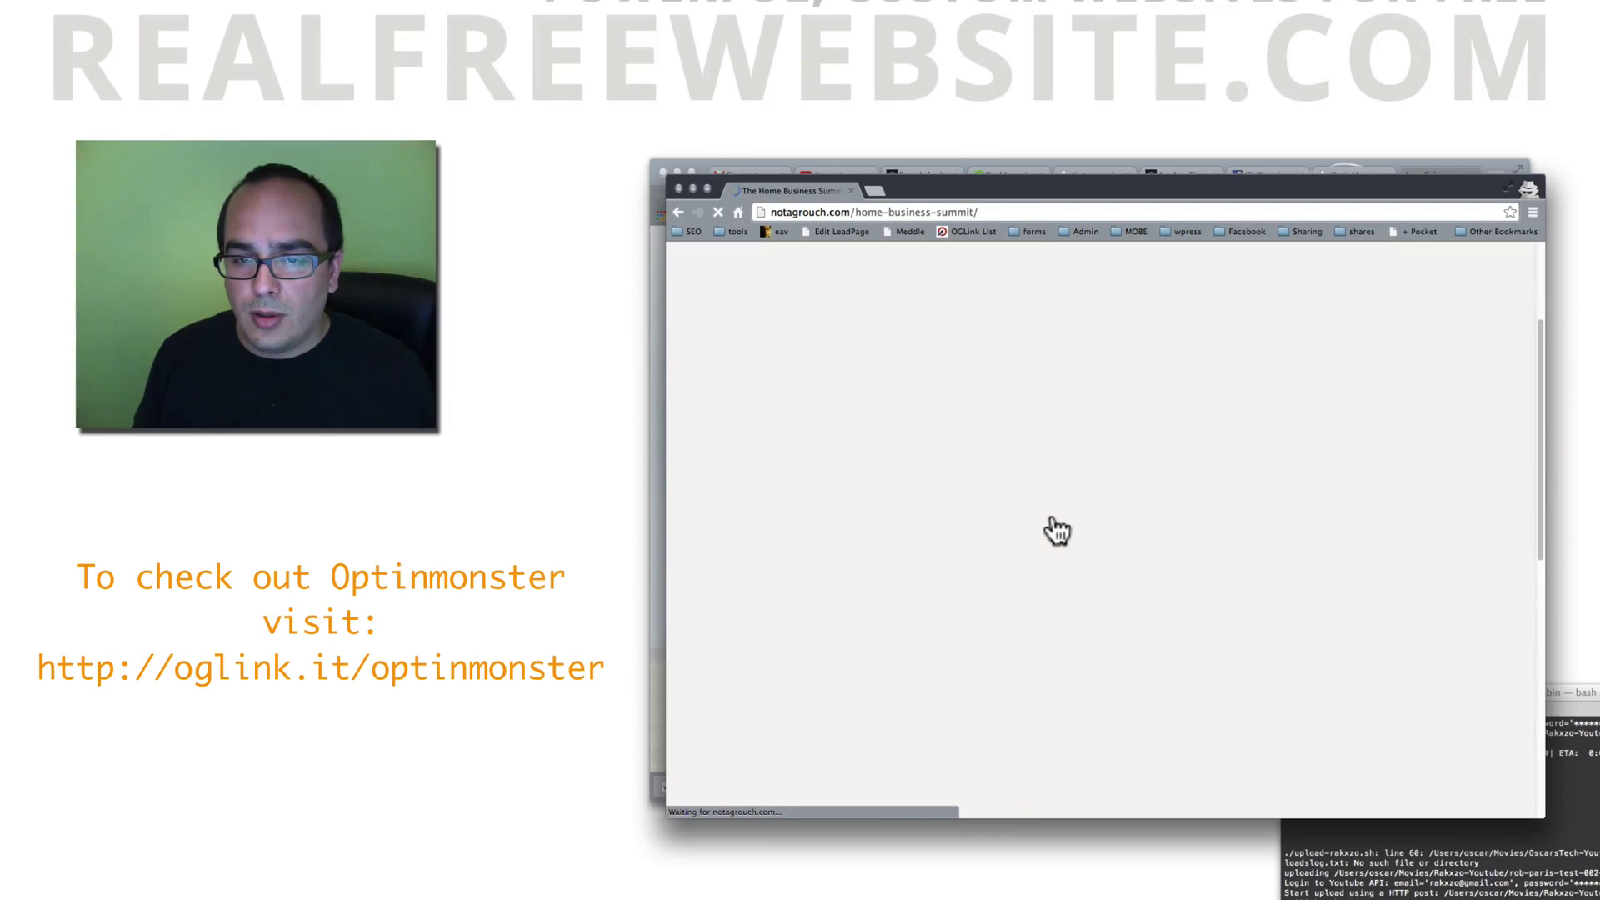
Step: Scroll to the footer and open the 'What Does MTTB Stand For?' post
scroll(1057, 530, "down", 3)
scroll(1057, 530, "down", 10)
scroll(1057, 530, "down", 3)
scroll(1057, 530, "down", 10)
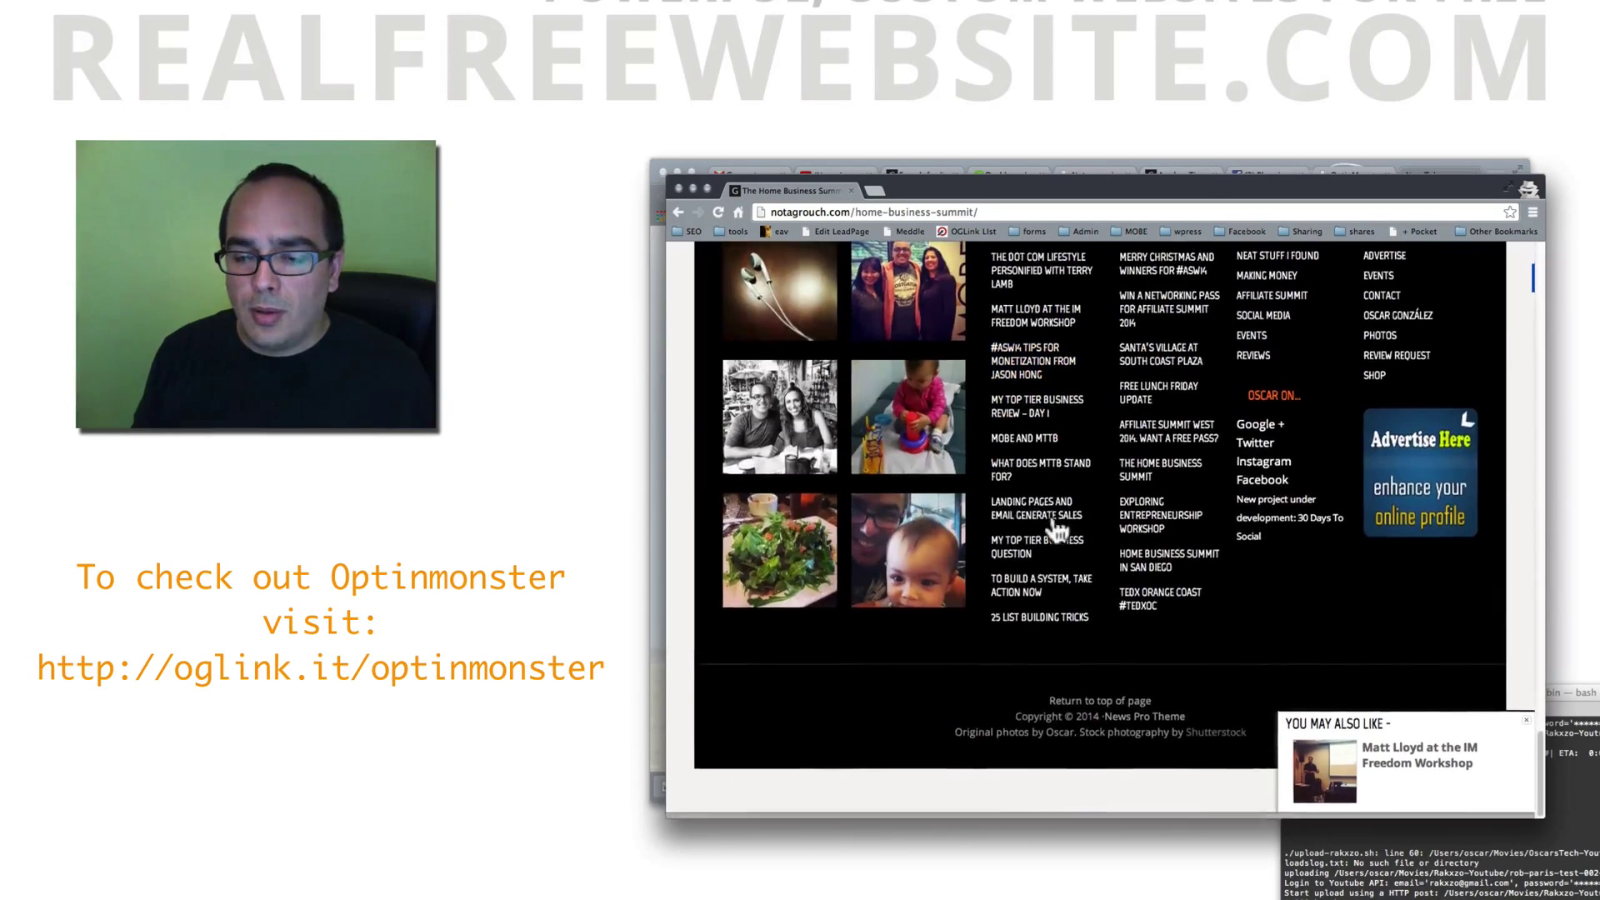
left_click(1042, 473)
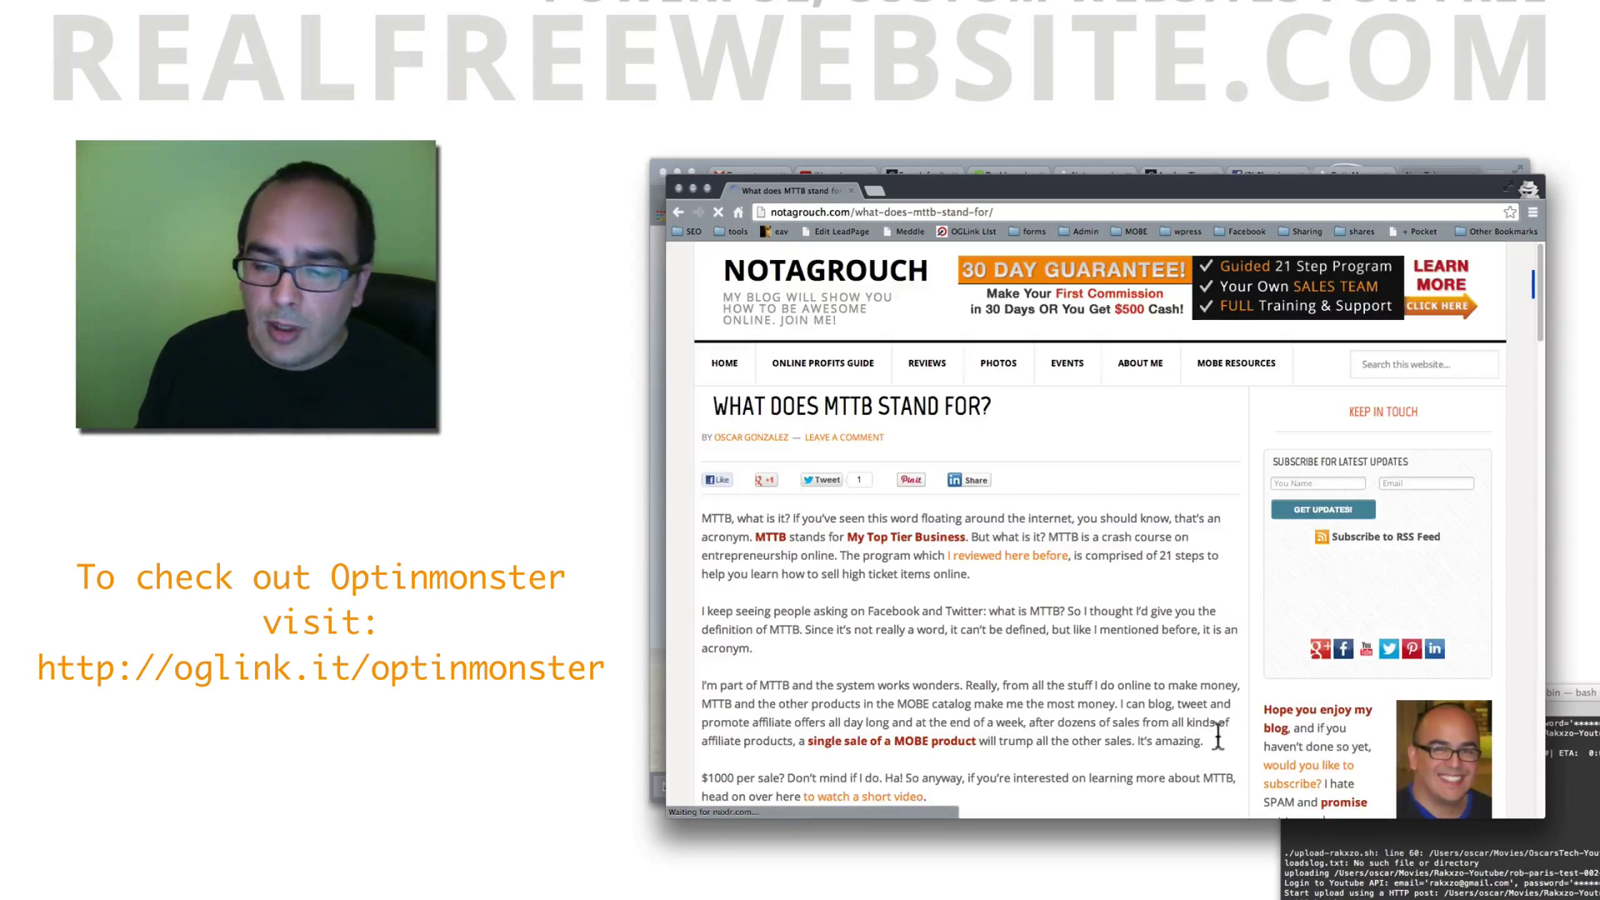
scroll(1273, 753, "down", 2)
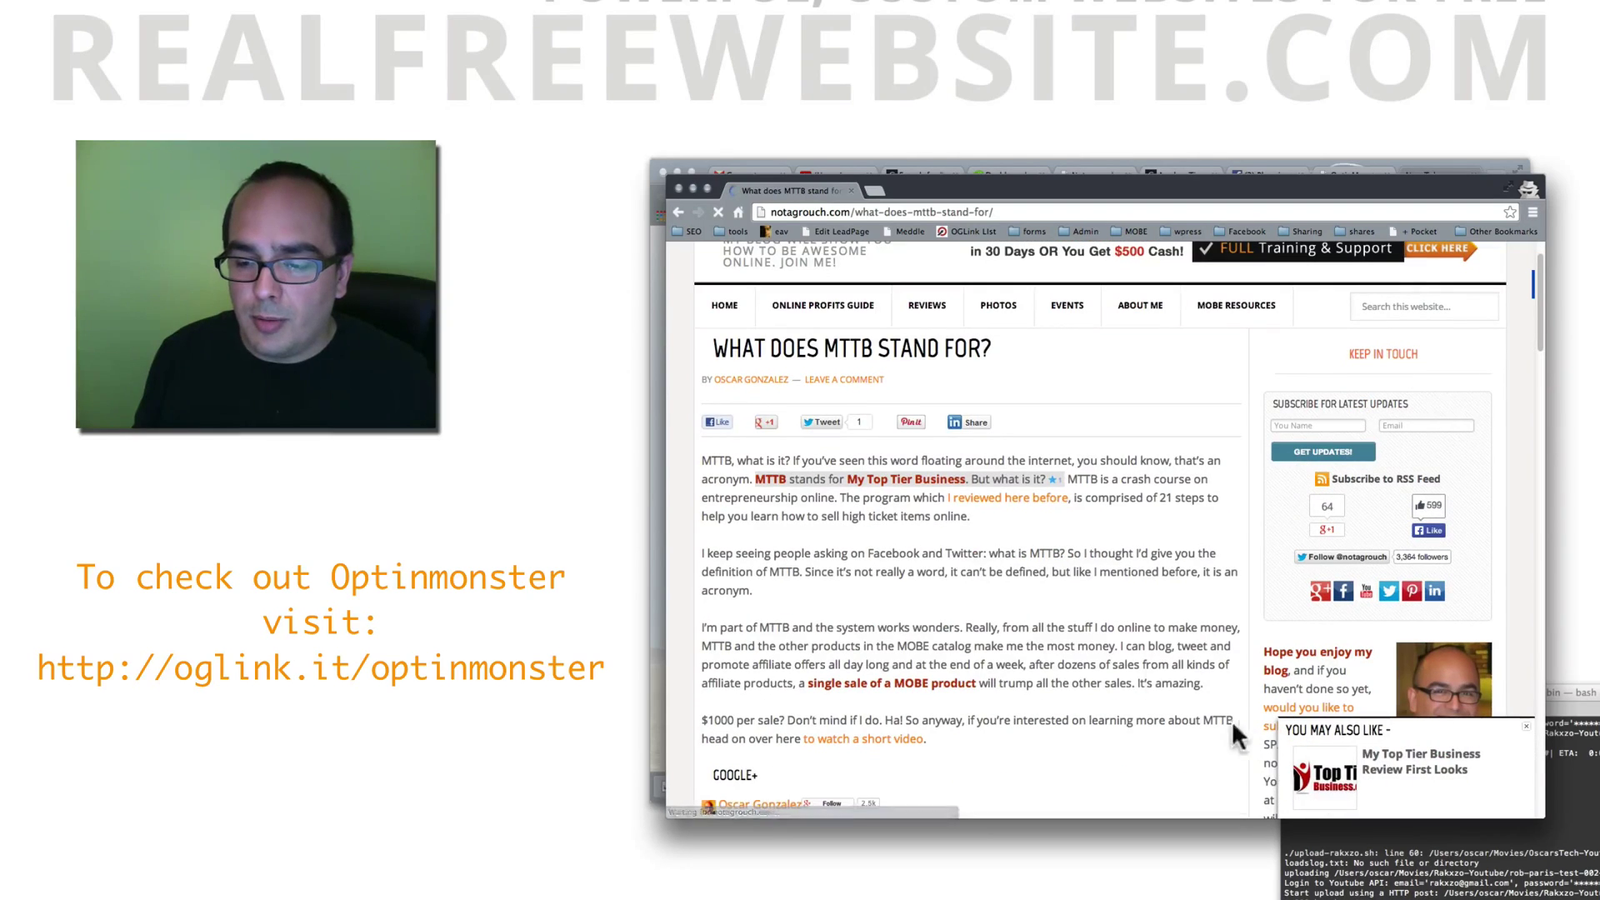
Step: Load realfreewebsite.com from the address bar
left_click(824, 213)
type("realfreewebsite.com")
key("Return")
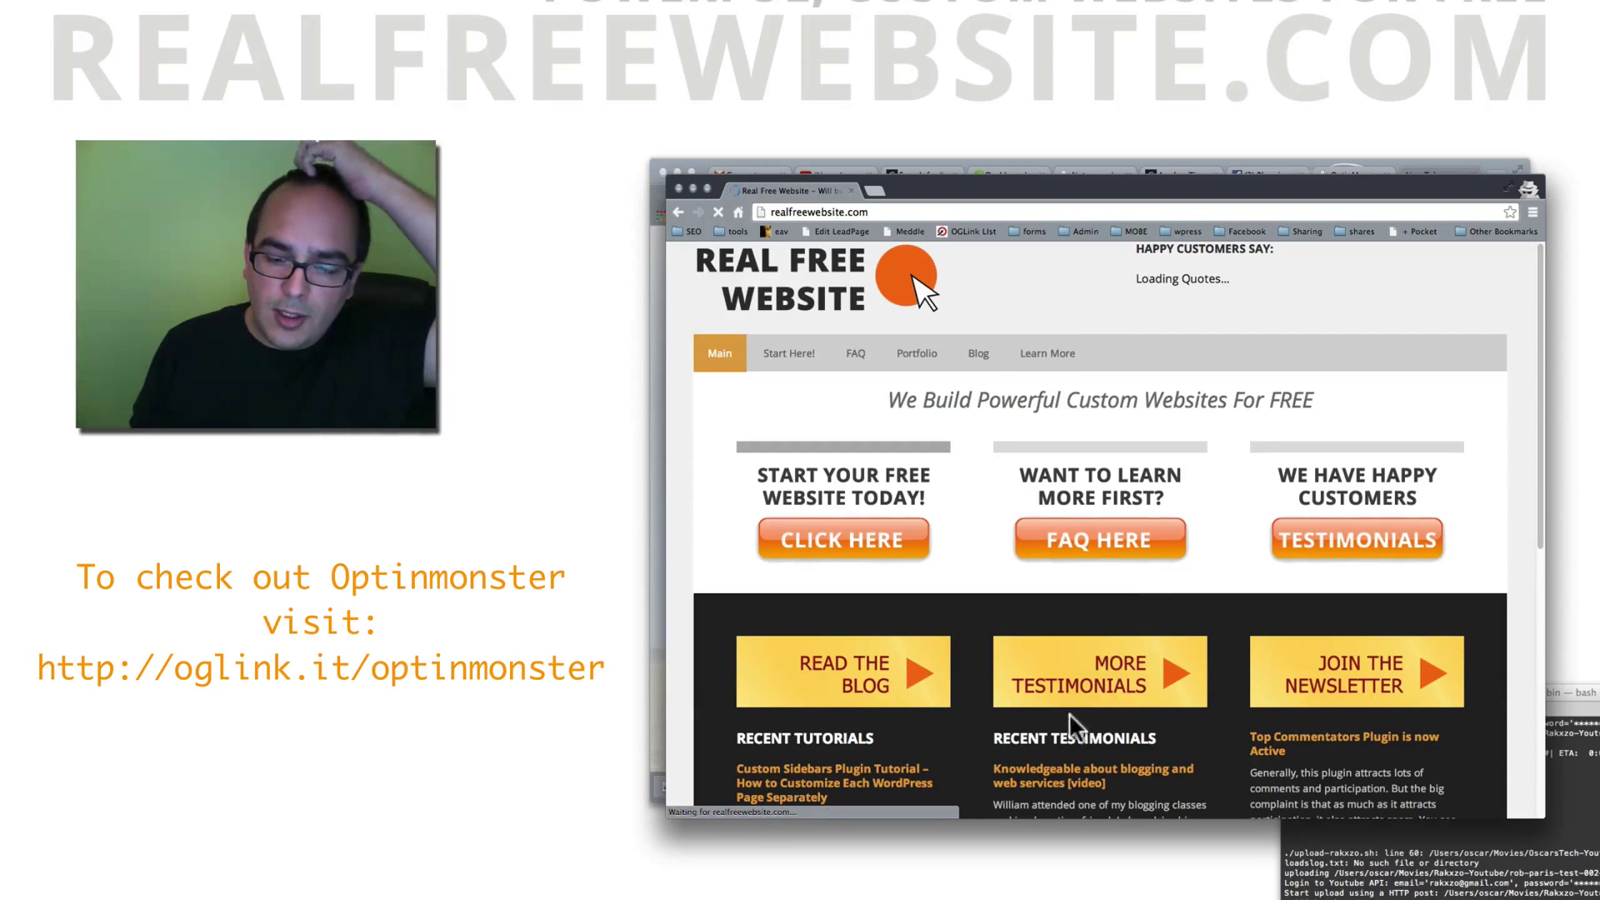
Step: Open the blogging and web services testimonial post and dismiss its exit-intent signup popup
left_click(1045, 793)
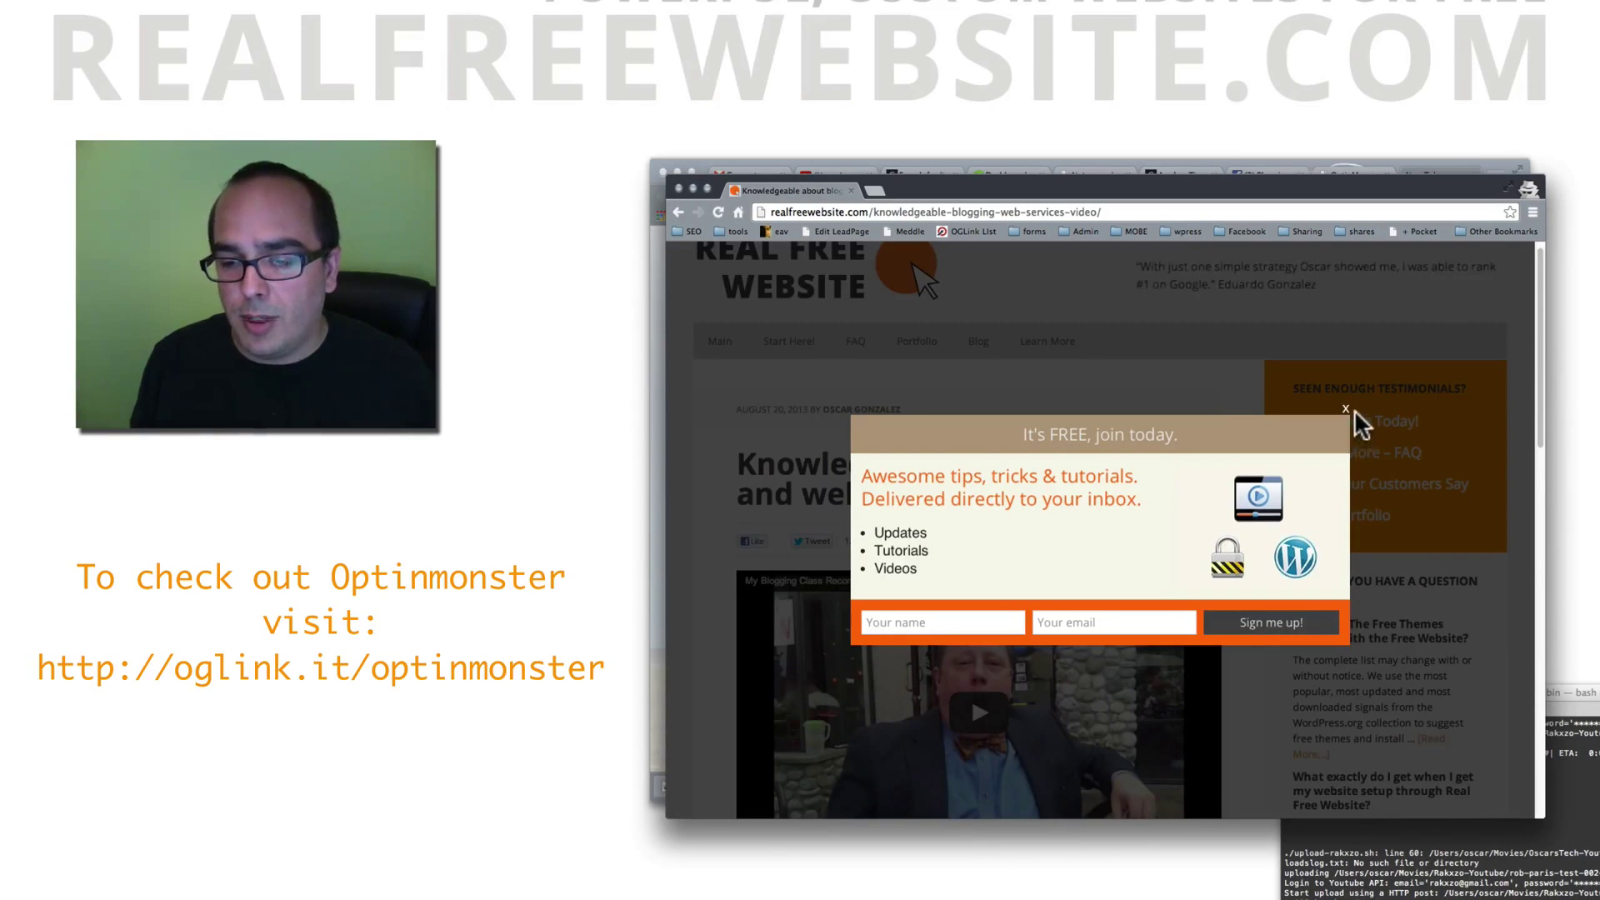
left_click(1347, 408)
scroll(1406, 768, "down", 5)
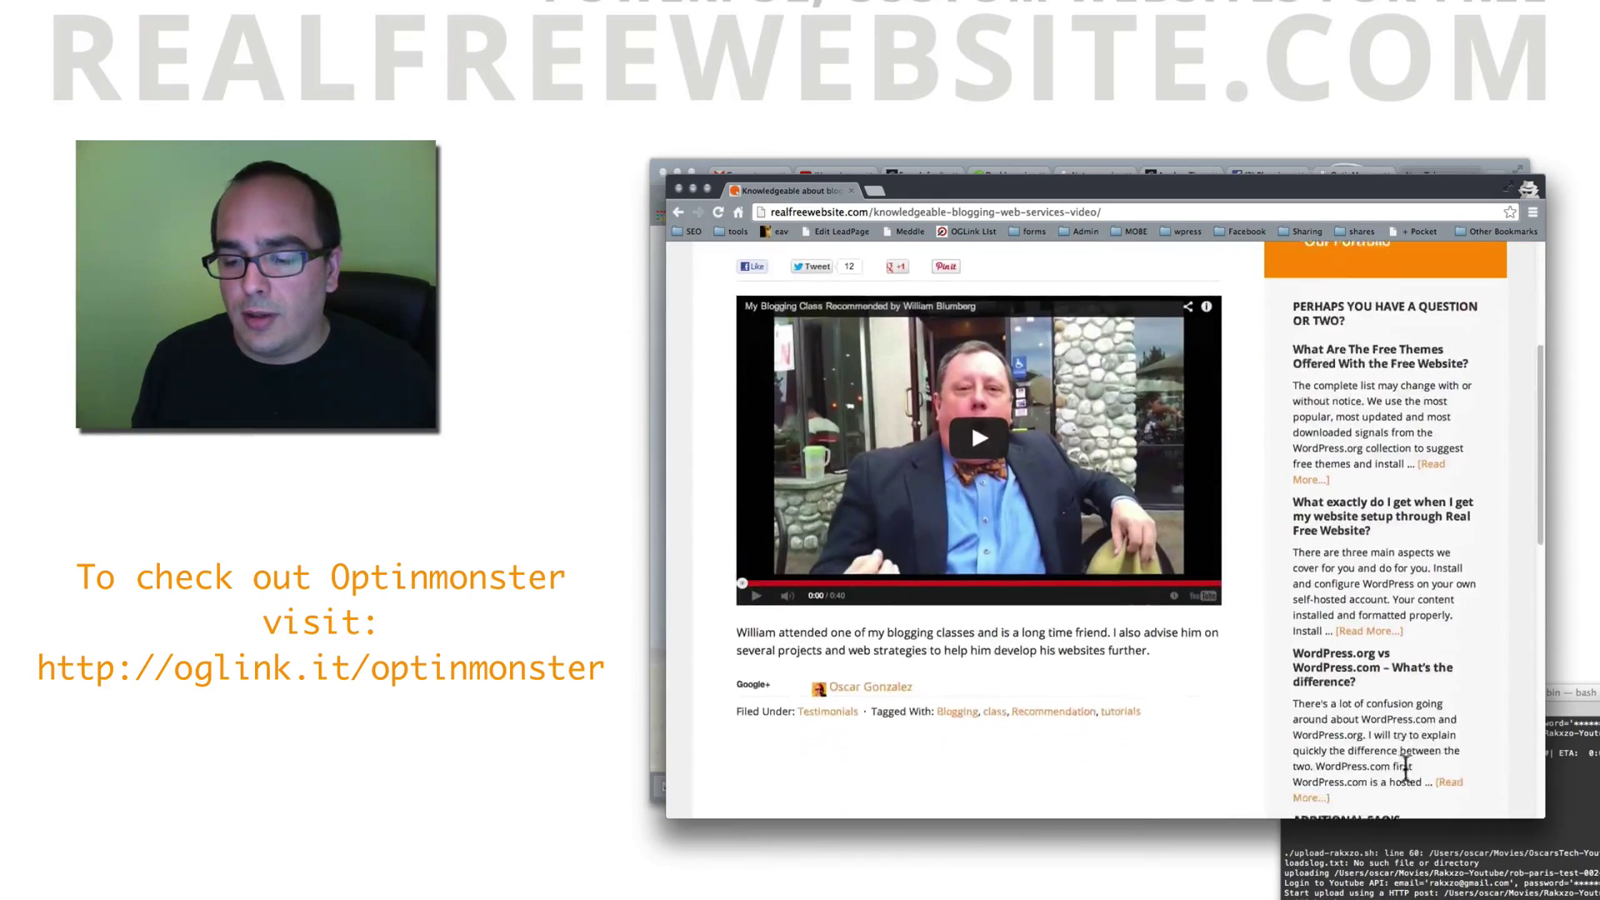
scroll(1404, 764, "down", 5)
scroll(875, 450, "up", 3)
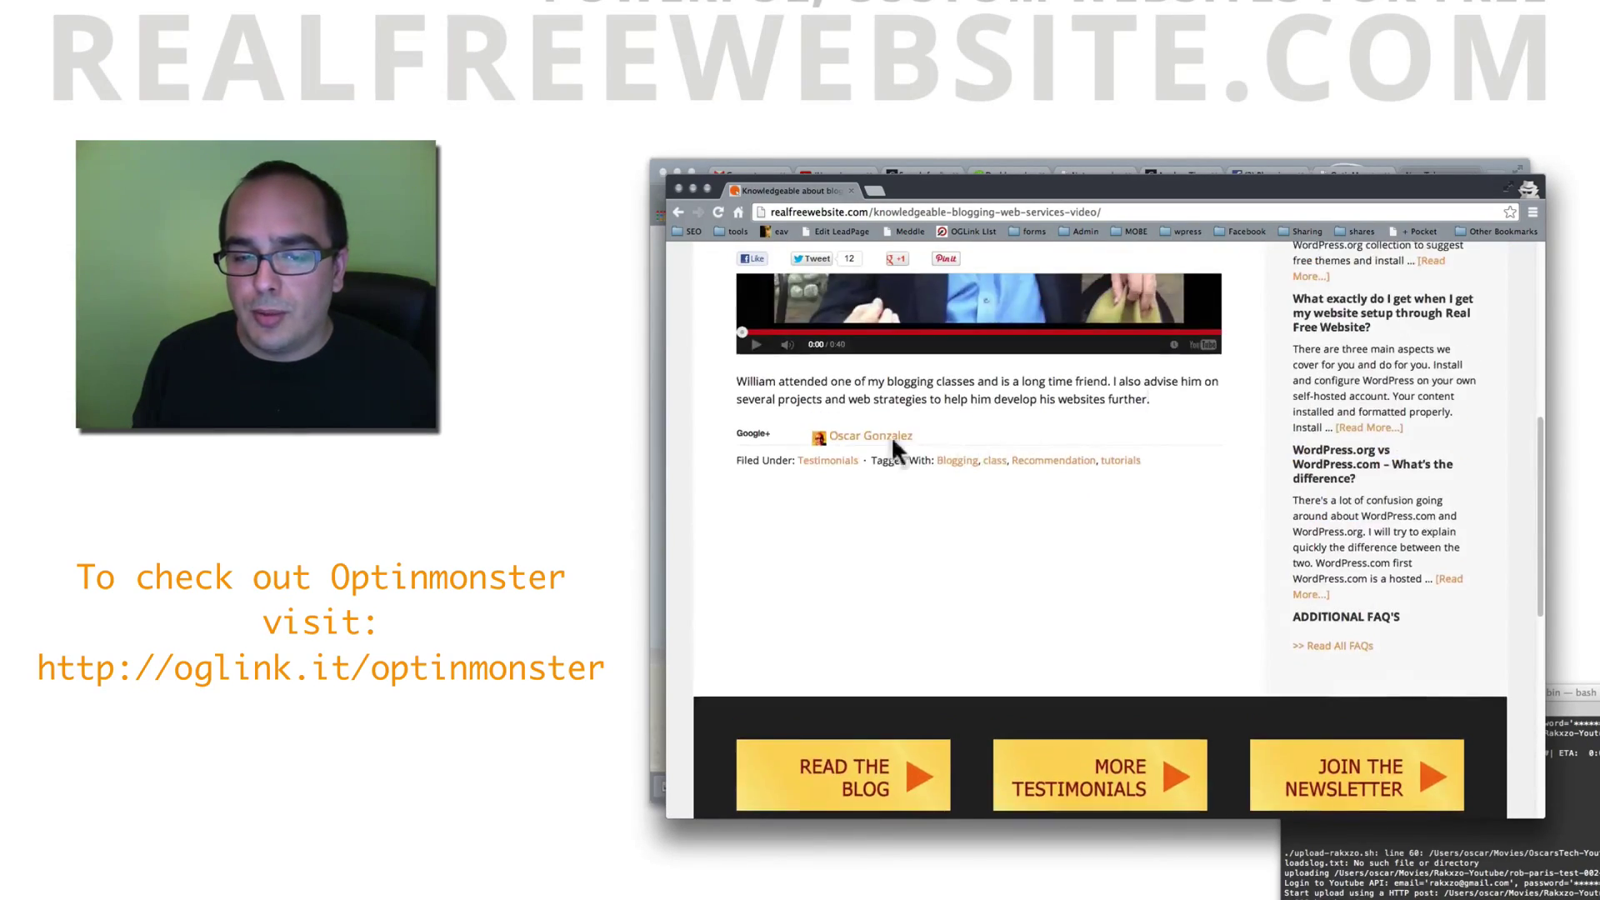
scroll(875, 450, "up", 5)
Step: Visit the Portfolio > Free Websites page and then the Bounce 2 Health portfolio
mouse_move(917, 337)
left_click(921, 395)
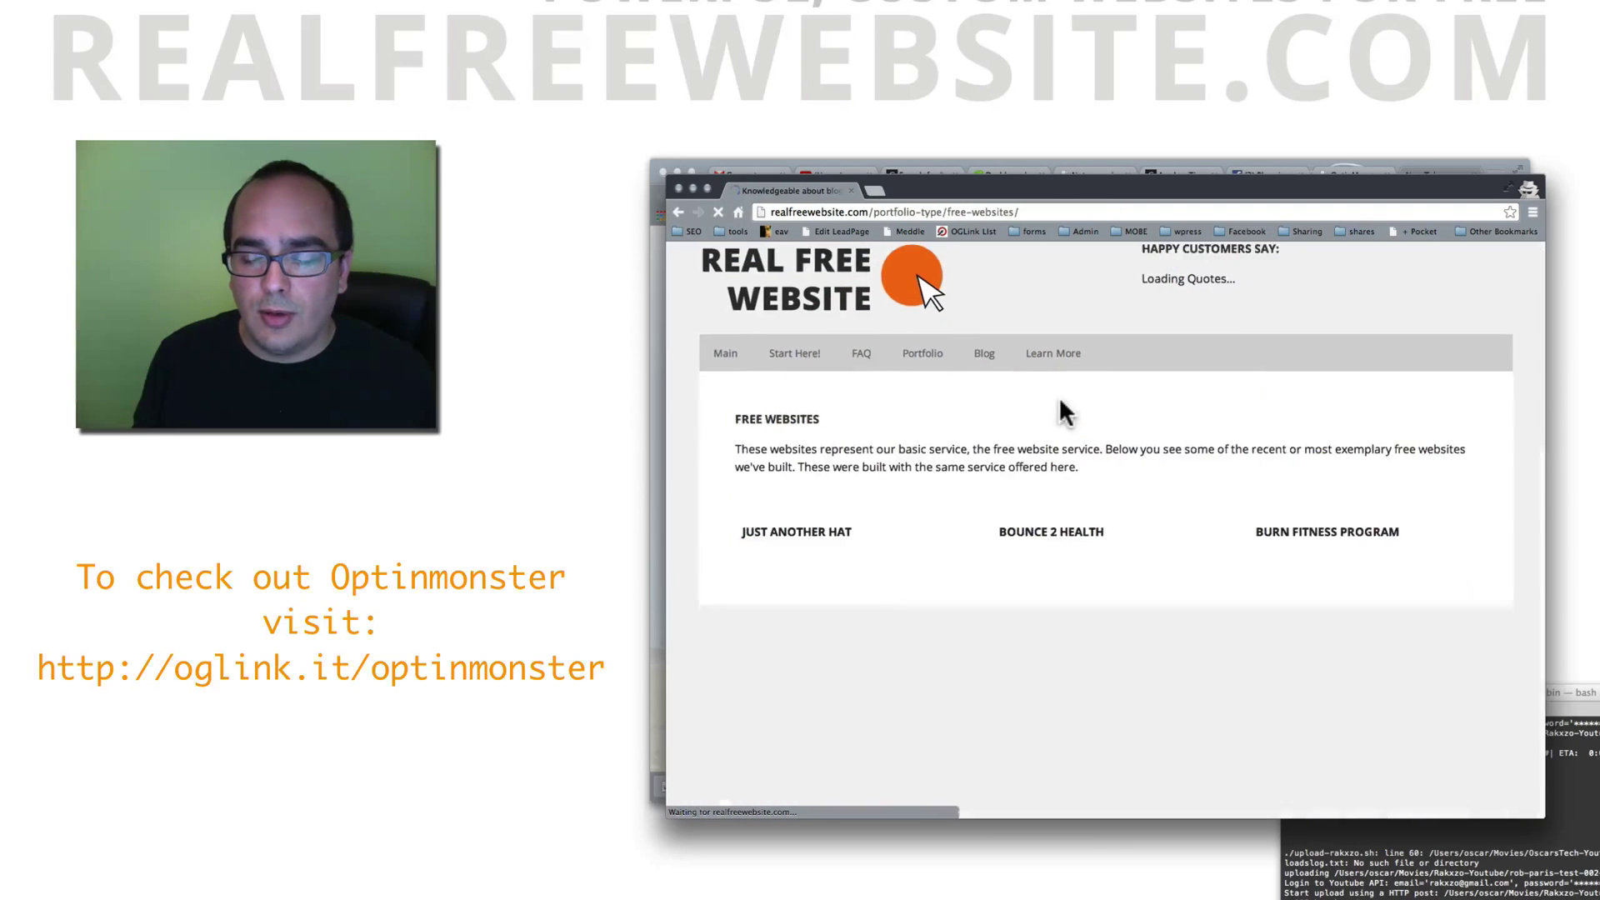
scroll(1175, 462, "down", 5)
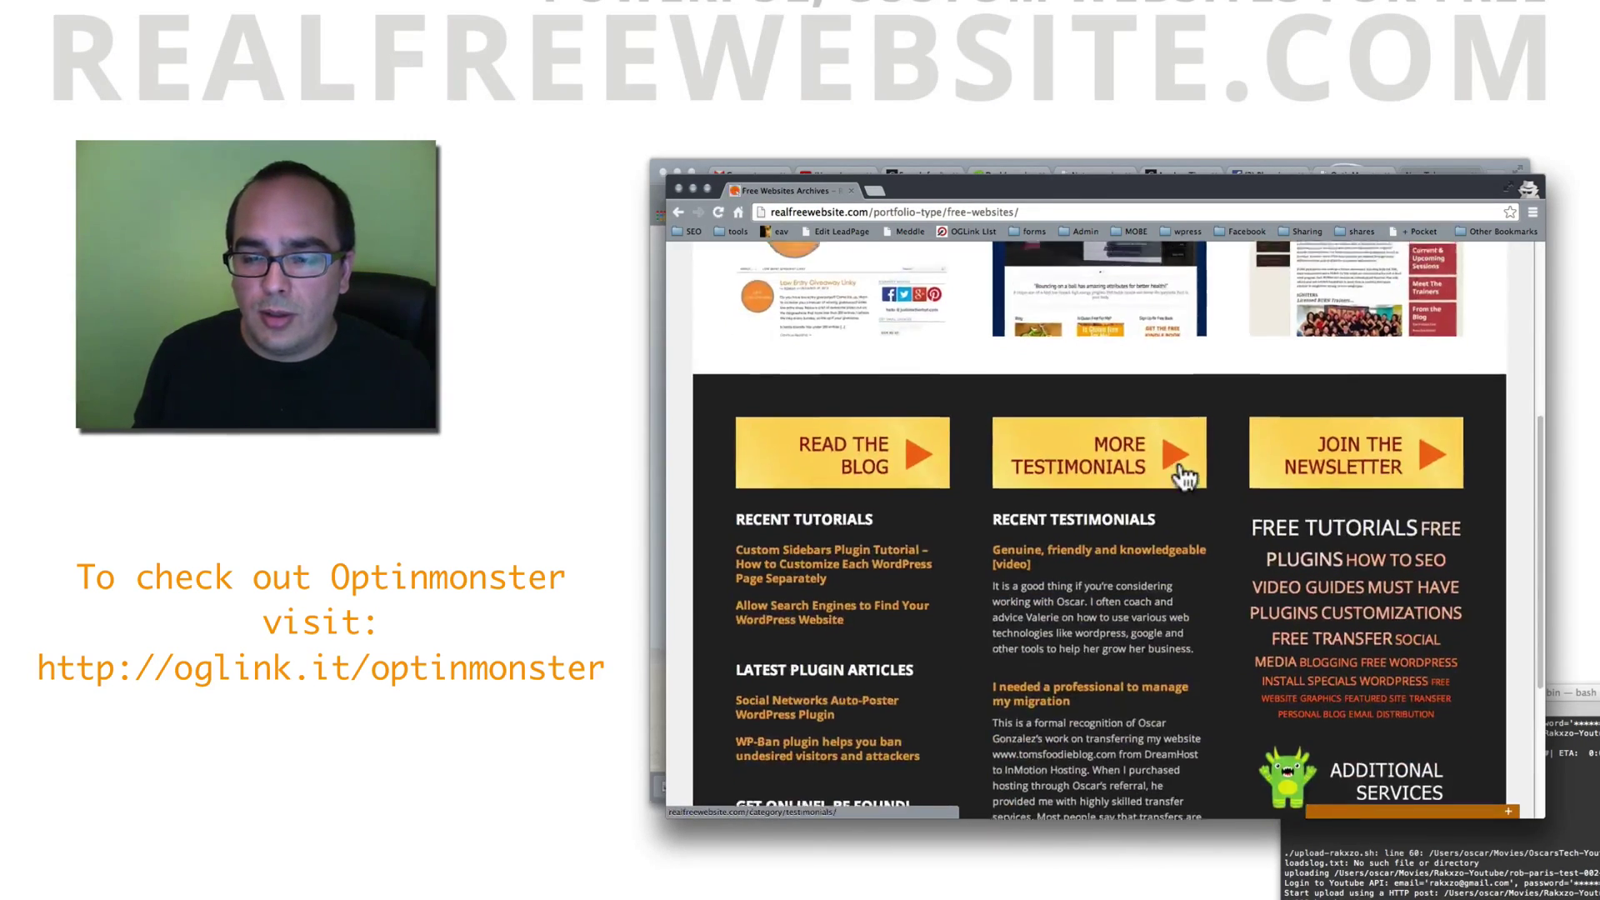
left_click(1183, 477)
scroll(1150, 496, "up", 3)
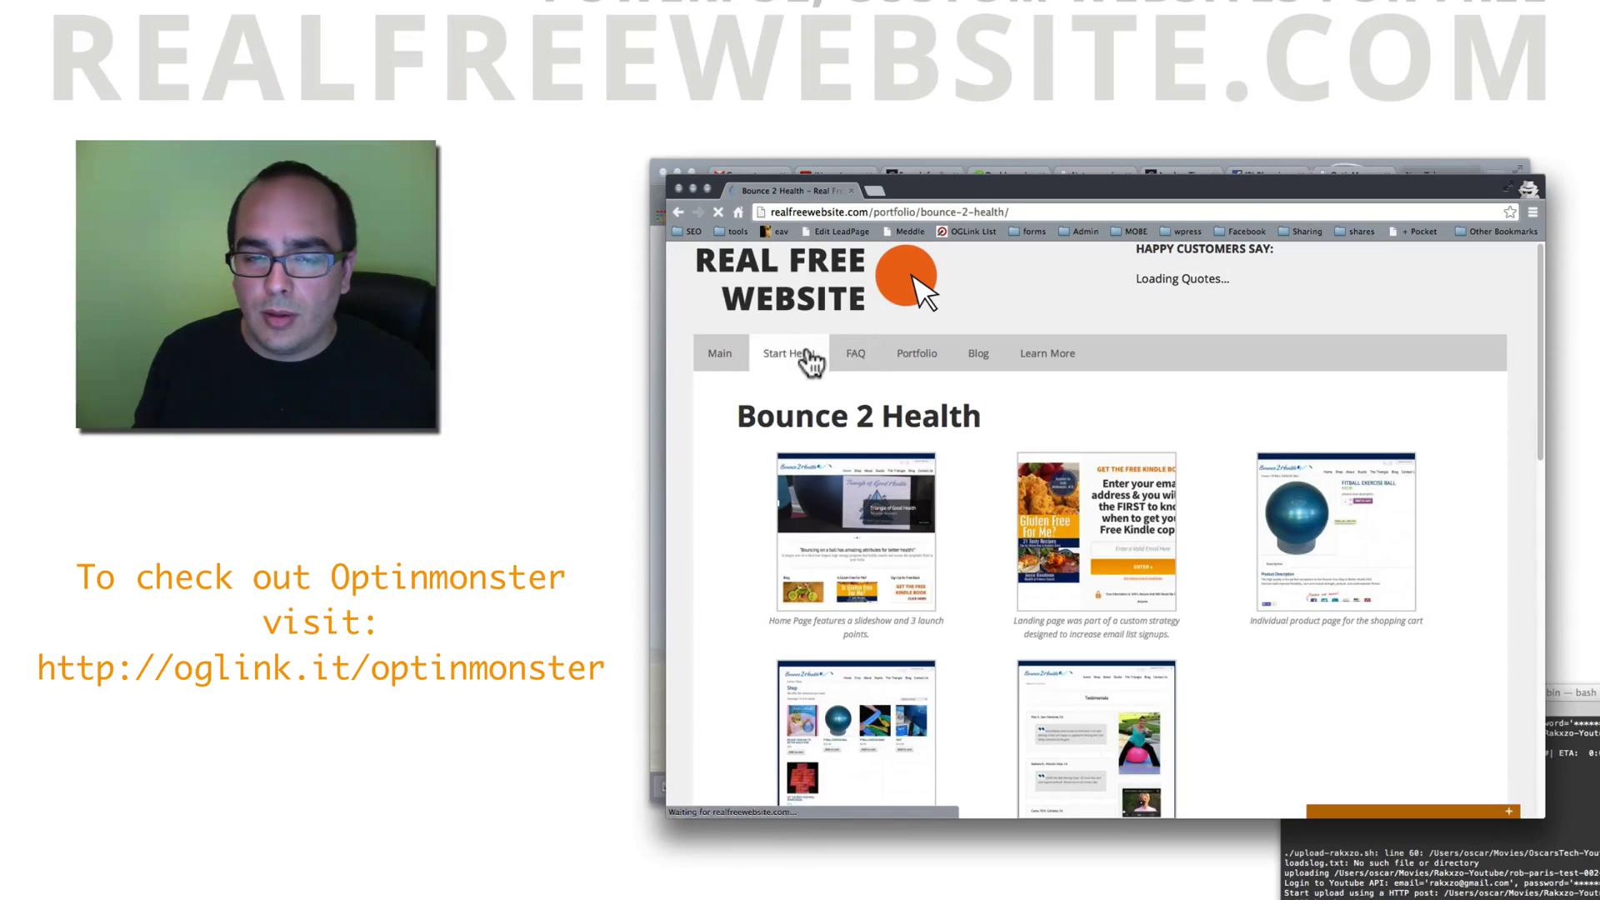
Step: On Start Here, expand and collapse the orange slide-in, ending on 'How does the Free website deal work?'
left_click(809, 358)
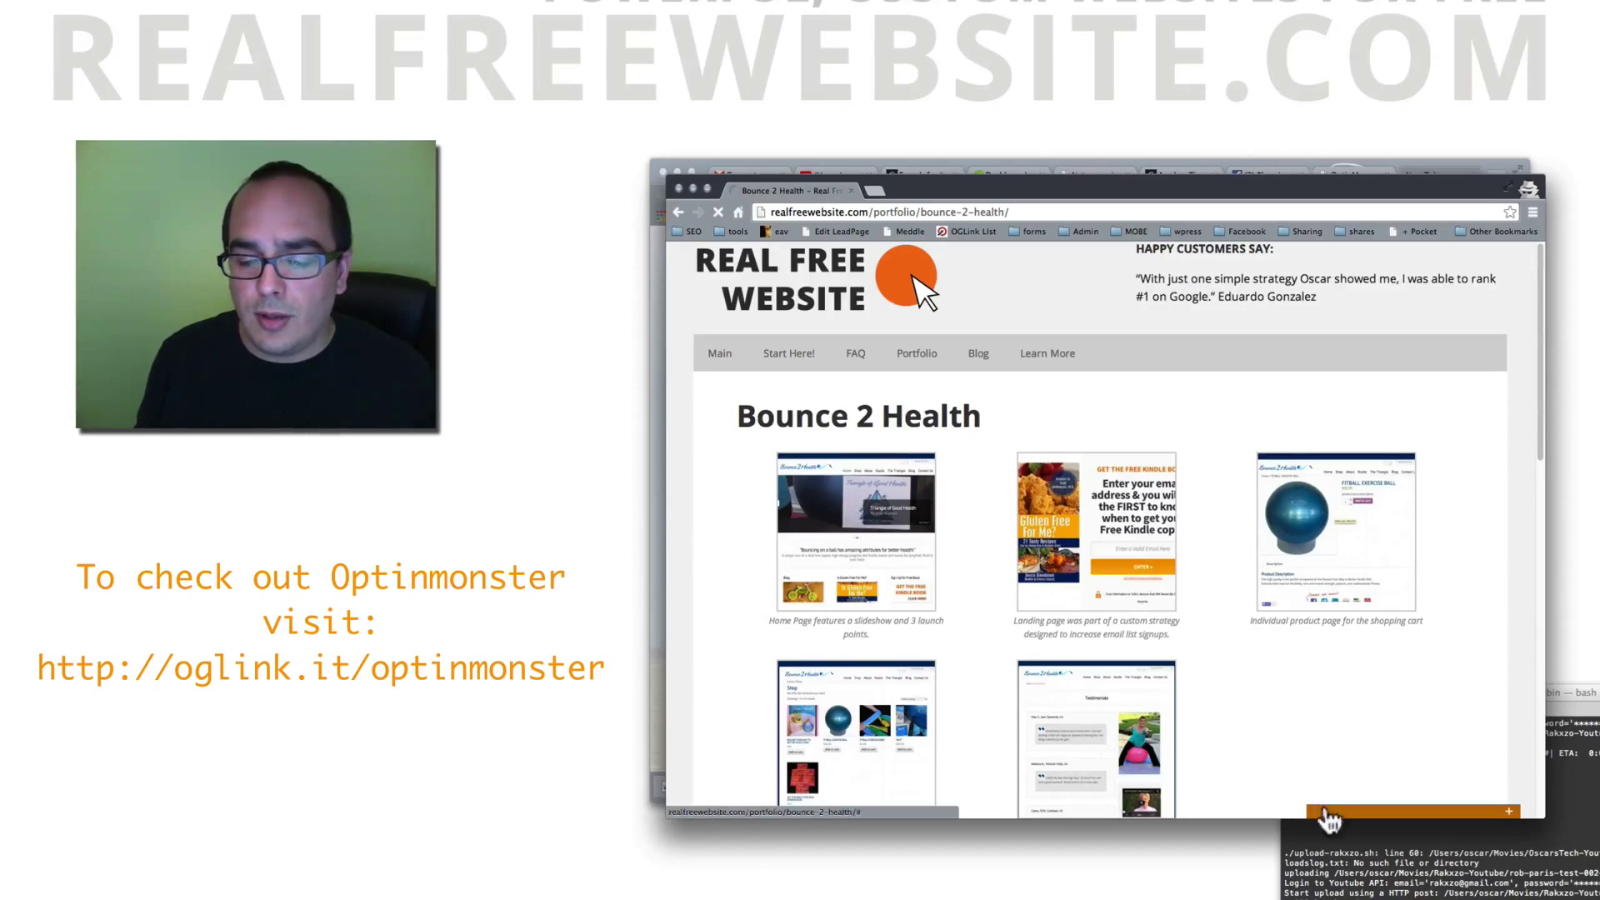
scroll(1155, 703, "down", 5)
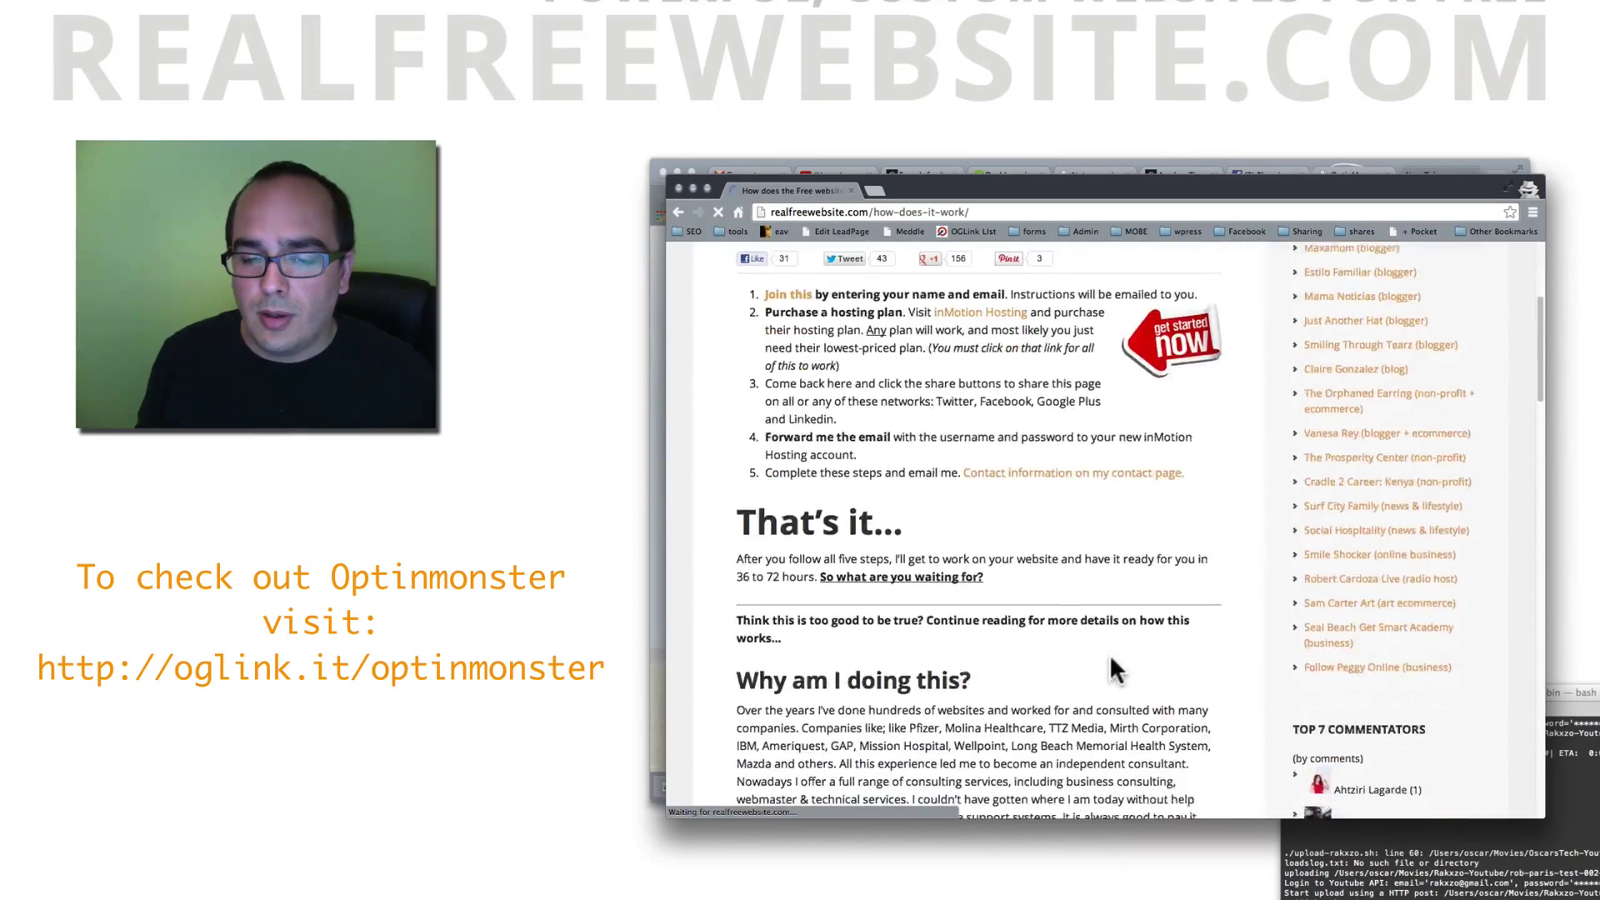
scroll(1115, 667, "down", 15)
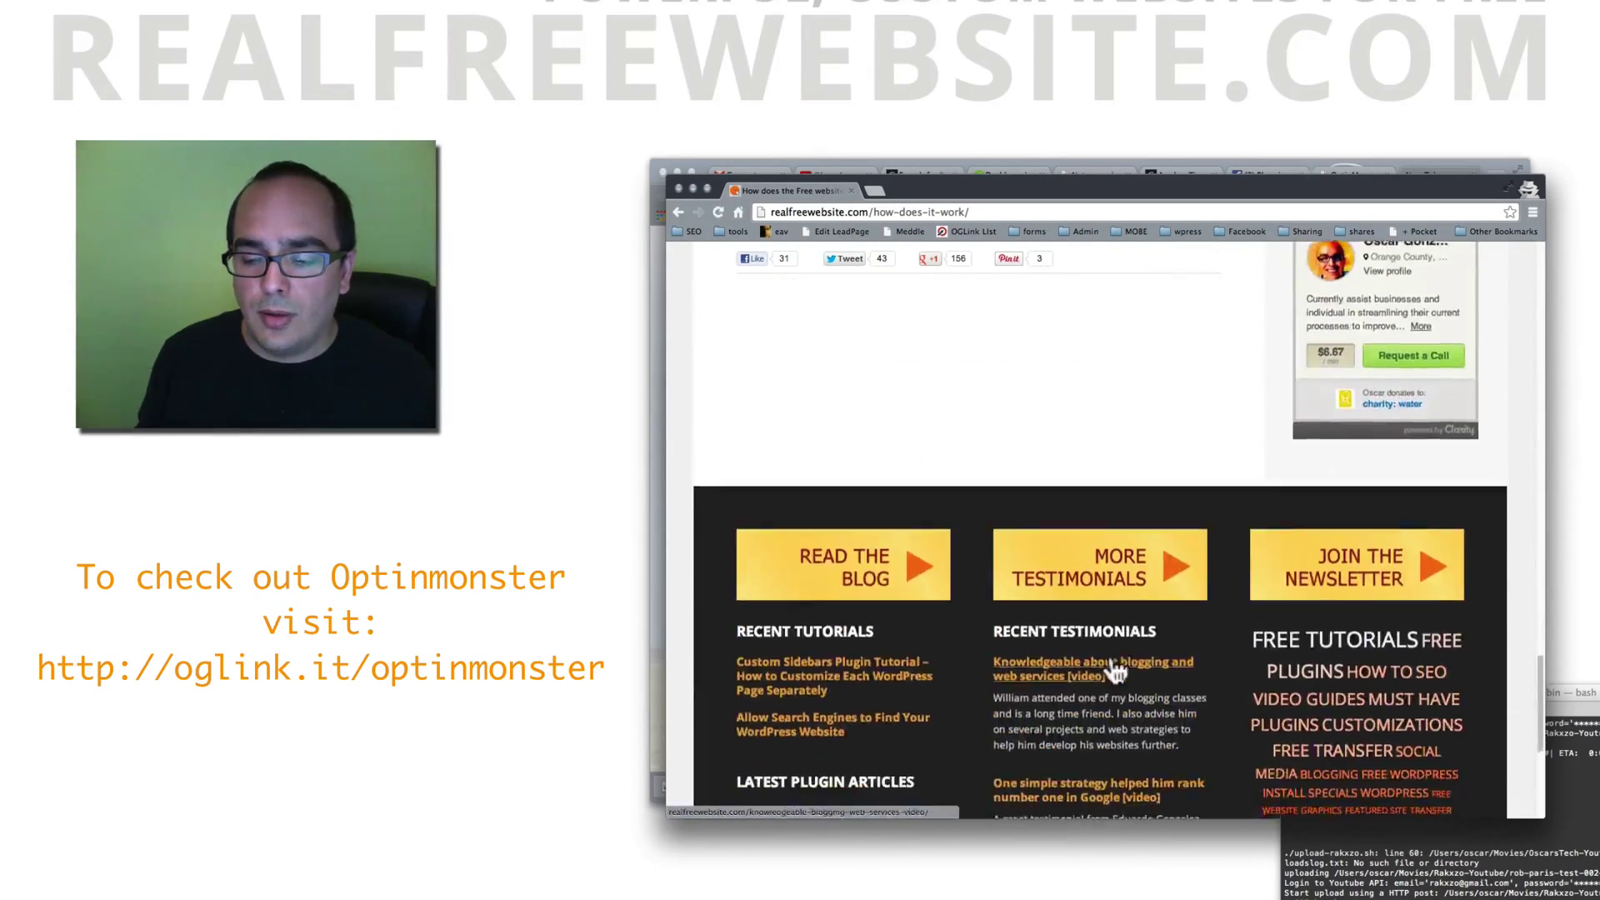
scroll(1113, 667, "up", 15)
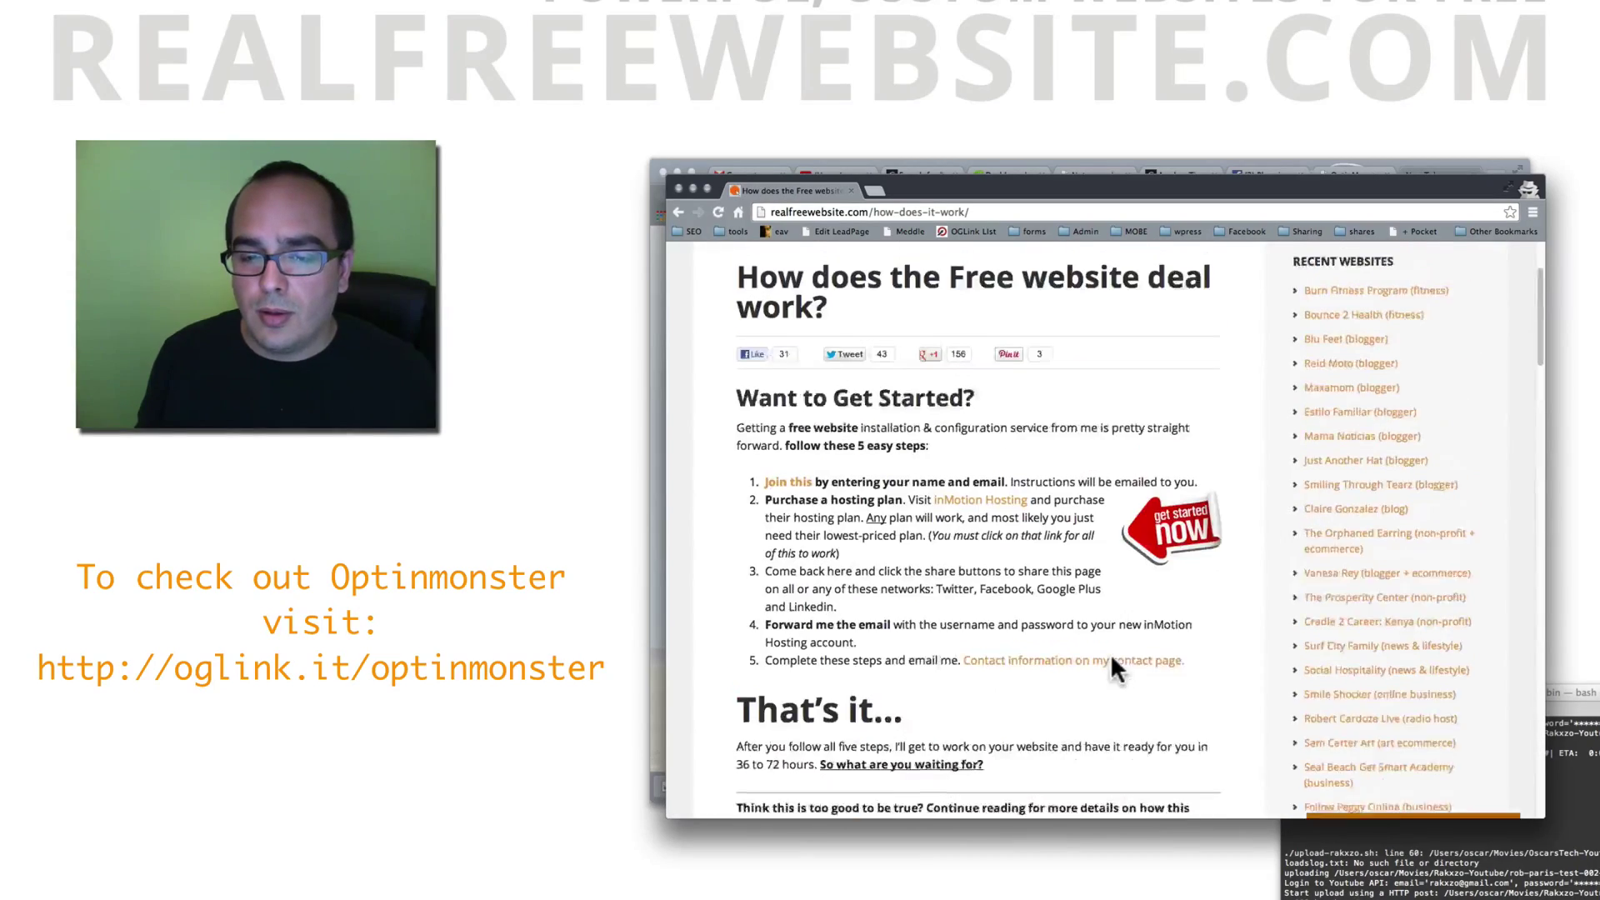
left_click(1391, 809)
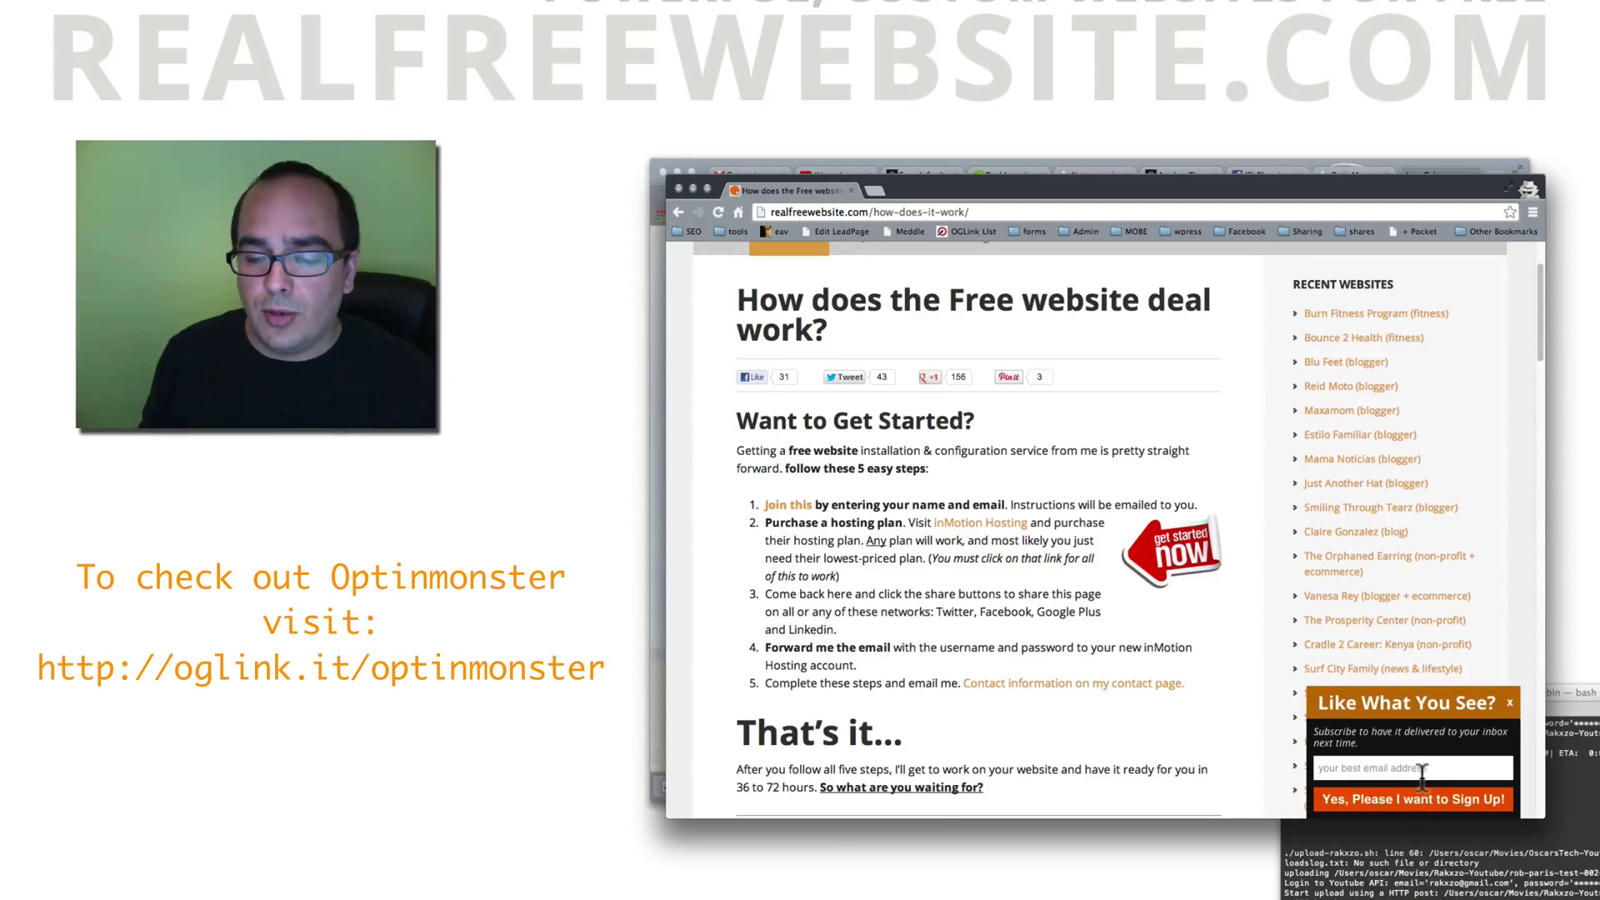
scroll(1417, 750, "down", 10)
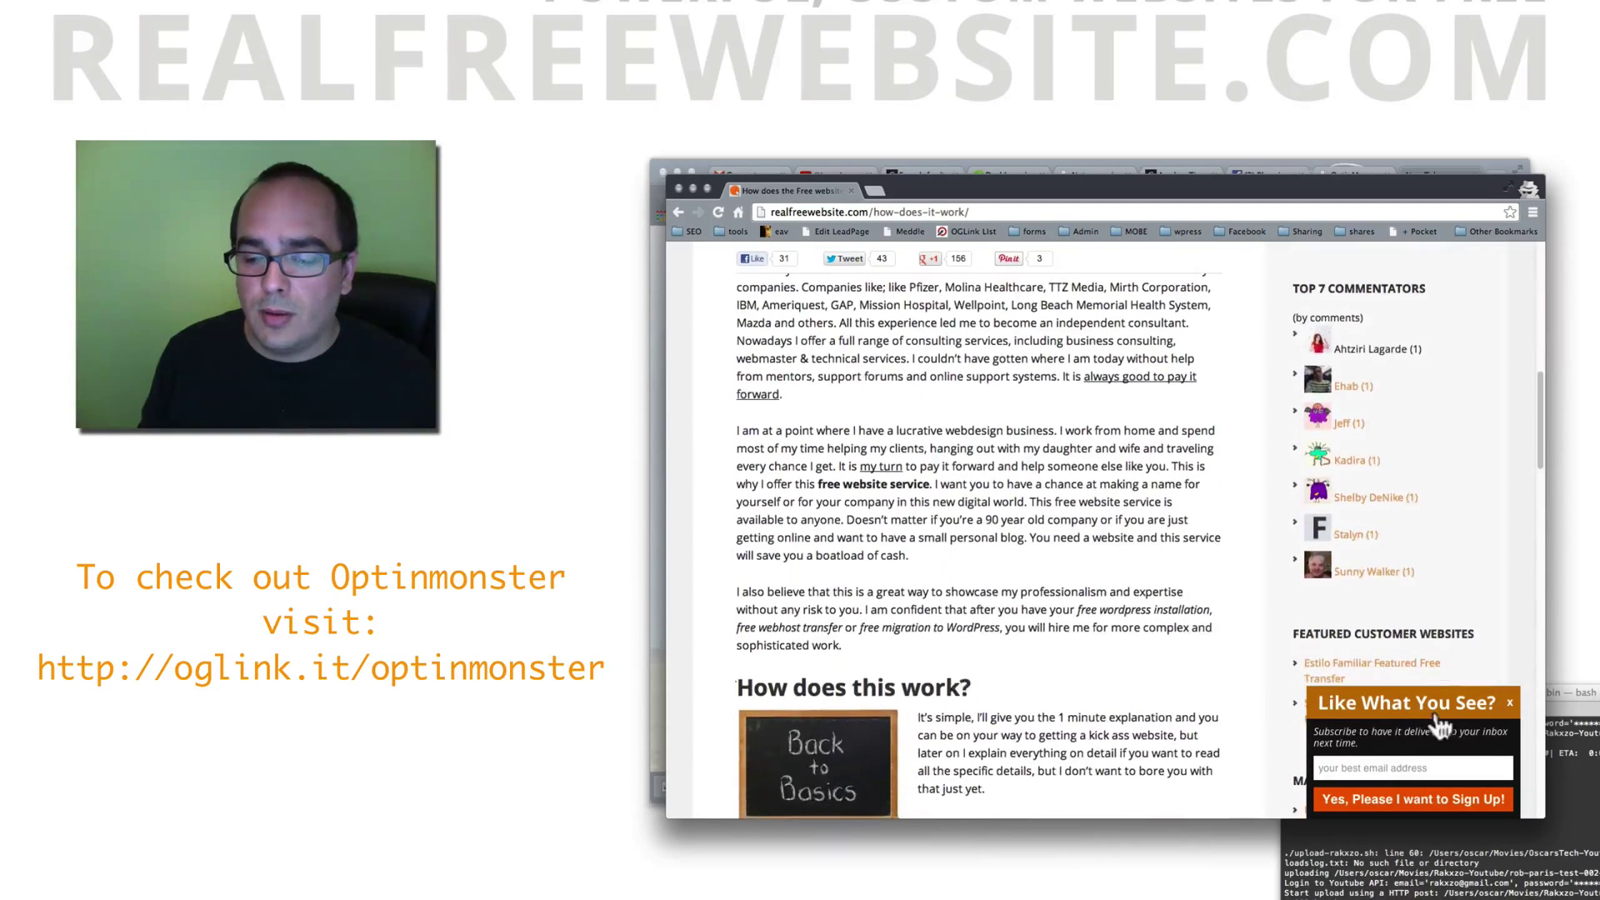
left_click(1509, 702)
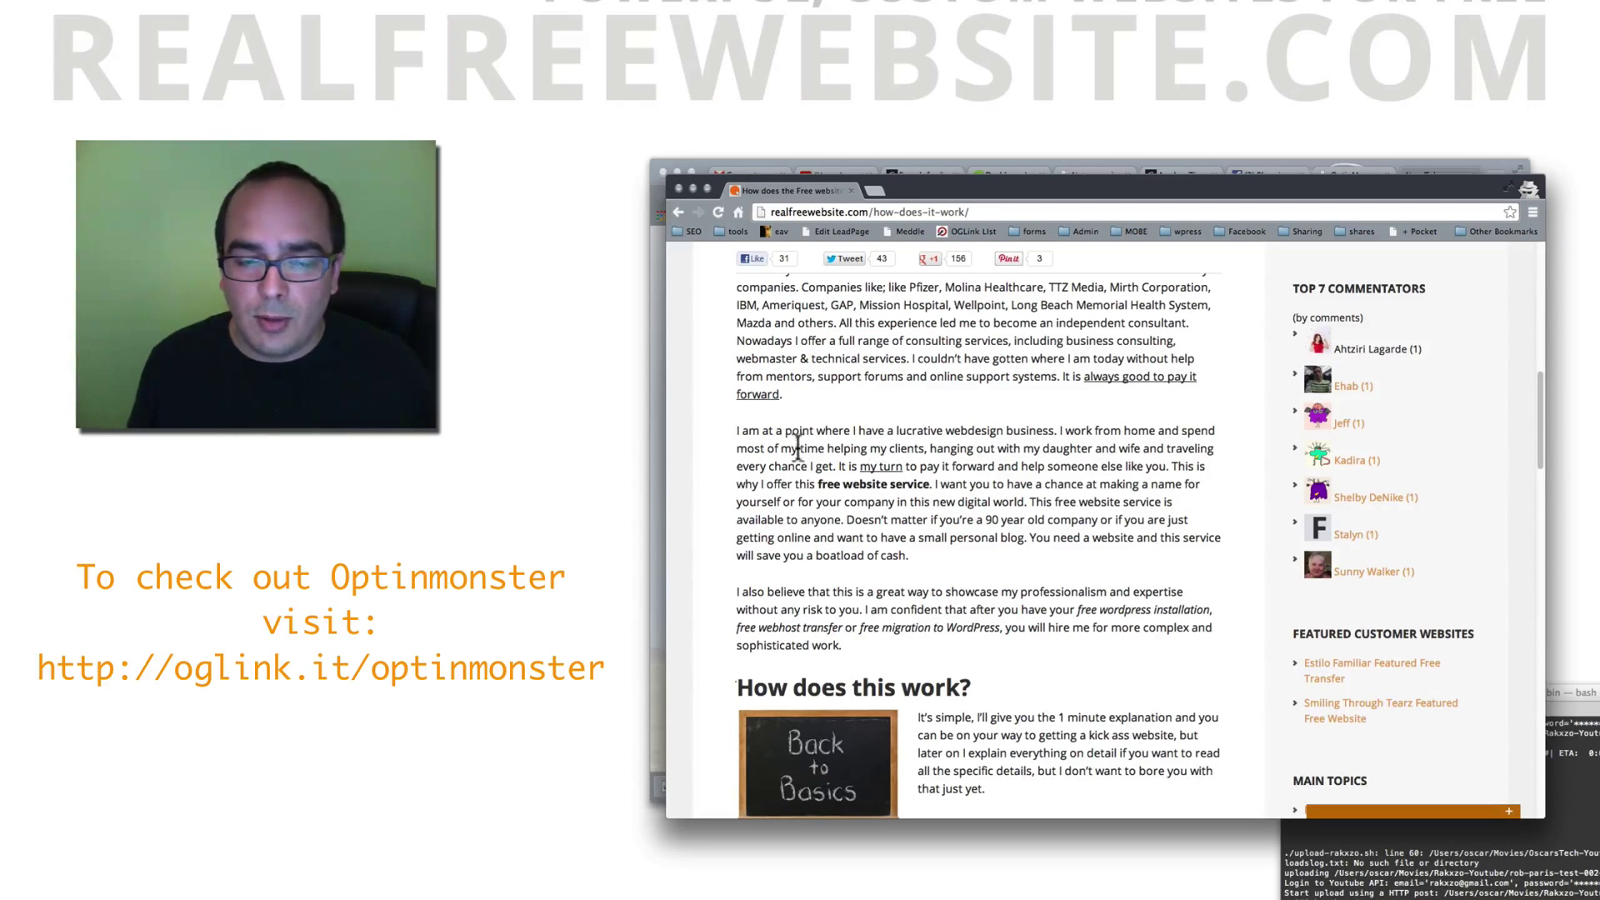
left_click(845, 393)
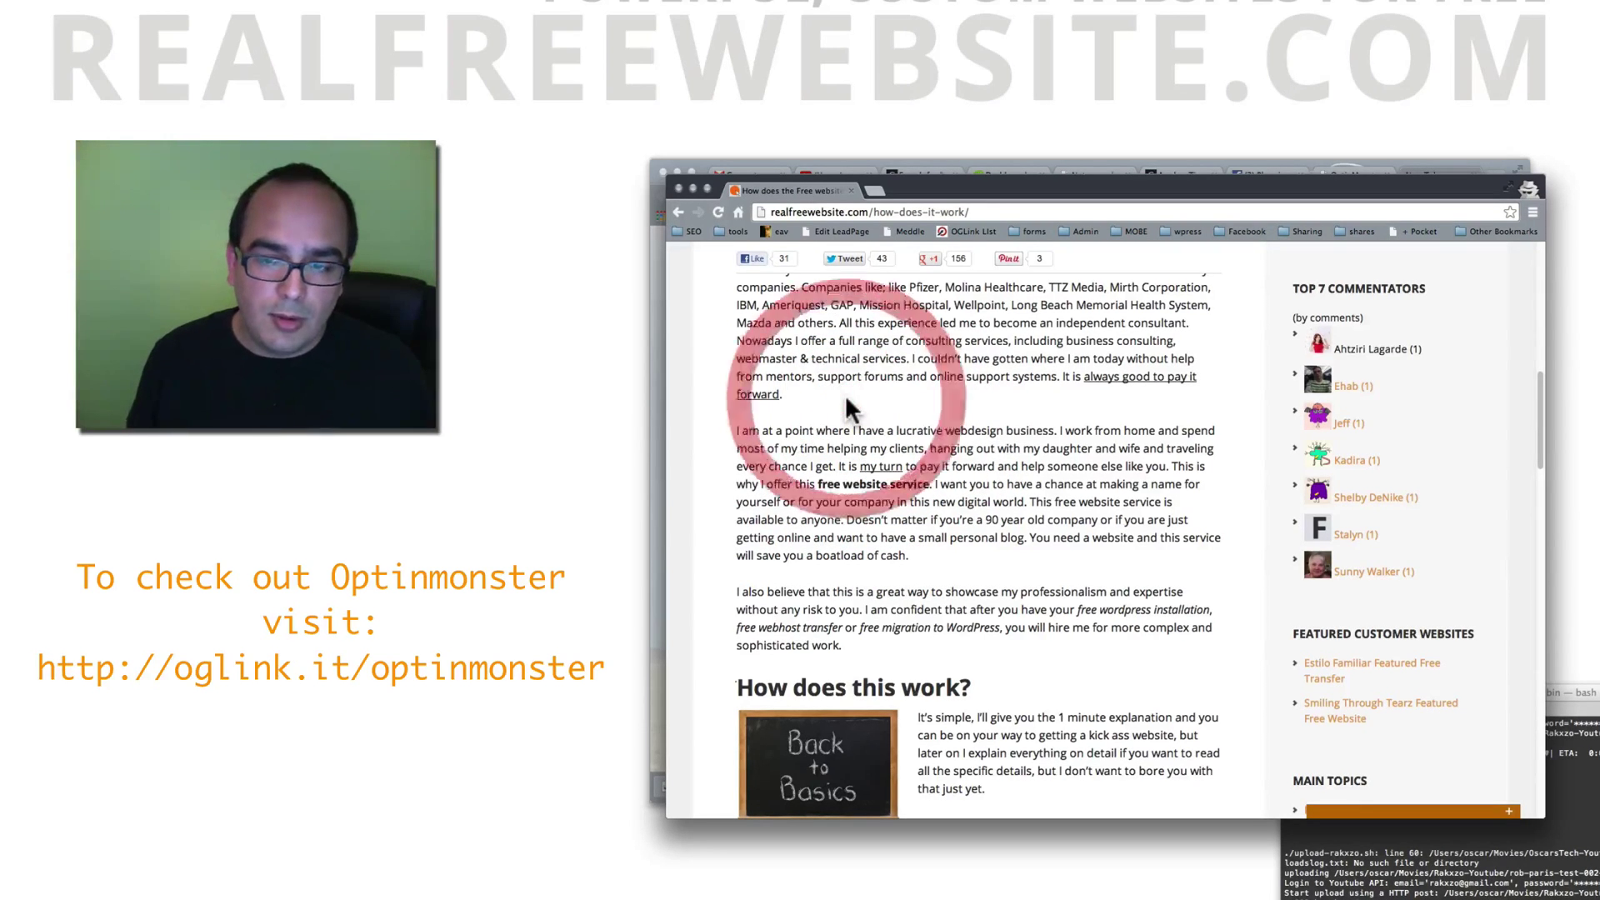
left_click(916, 327)
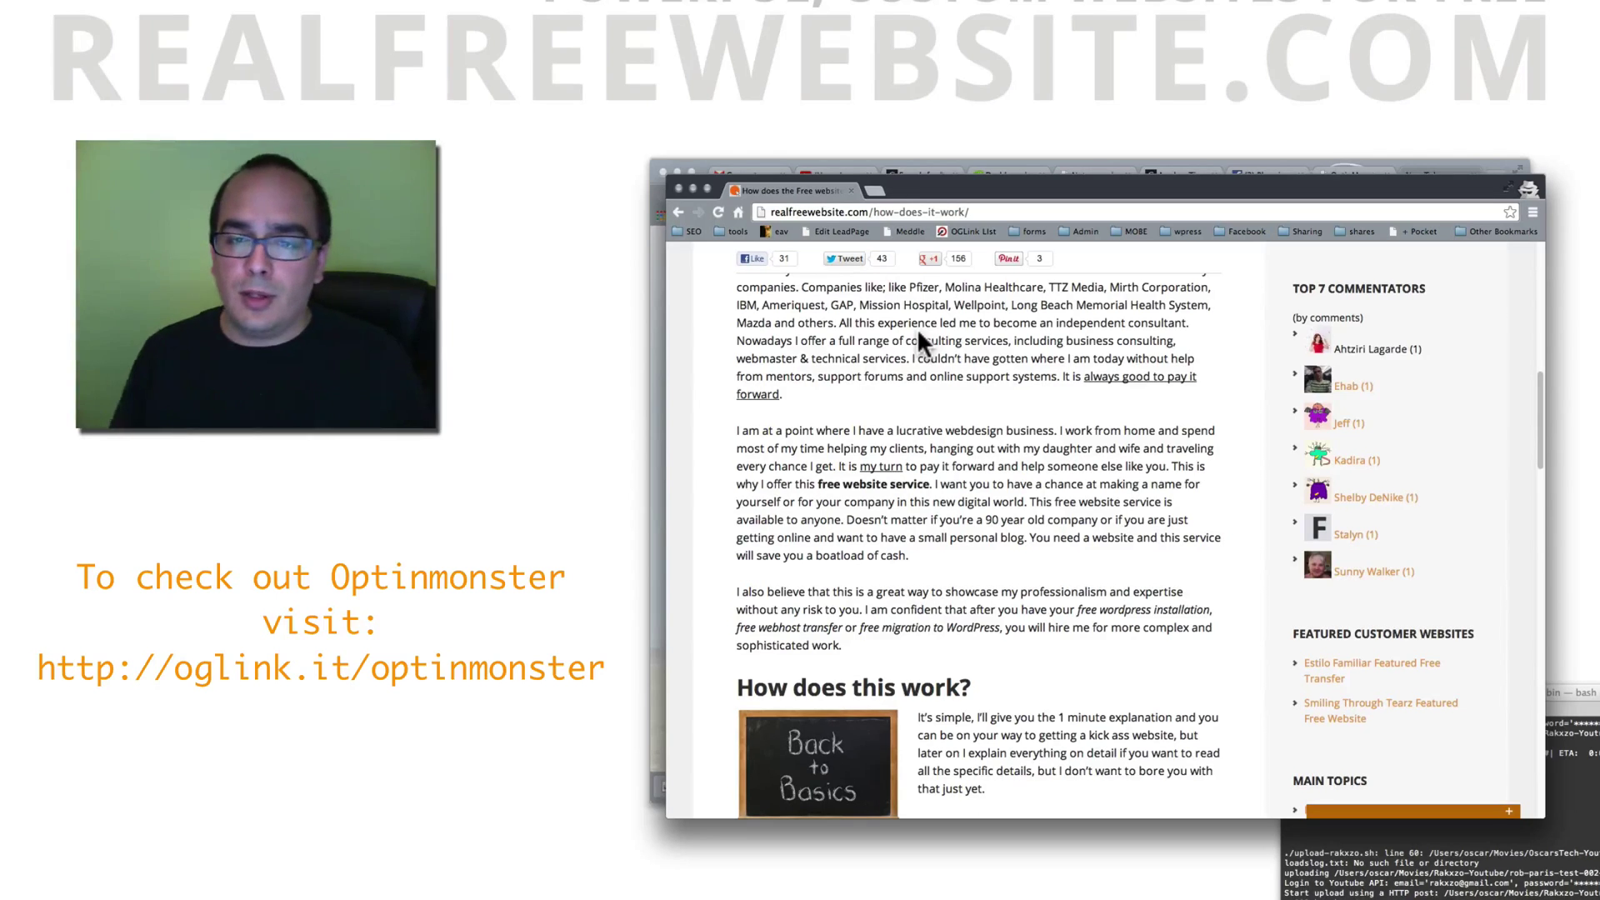
Step: Close the incognito window and the empty New Tab to return to OptinMonster's Output Settings
left_click(679, 188)
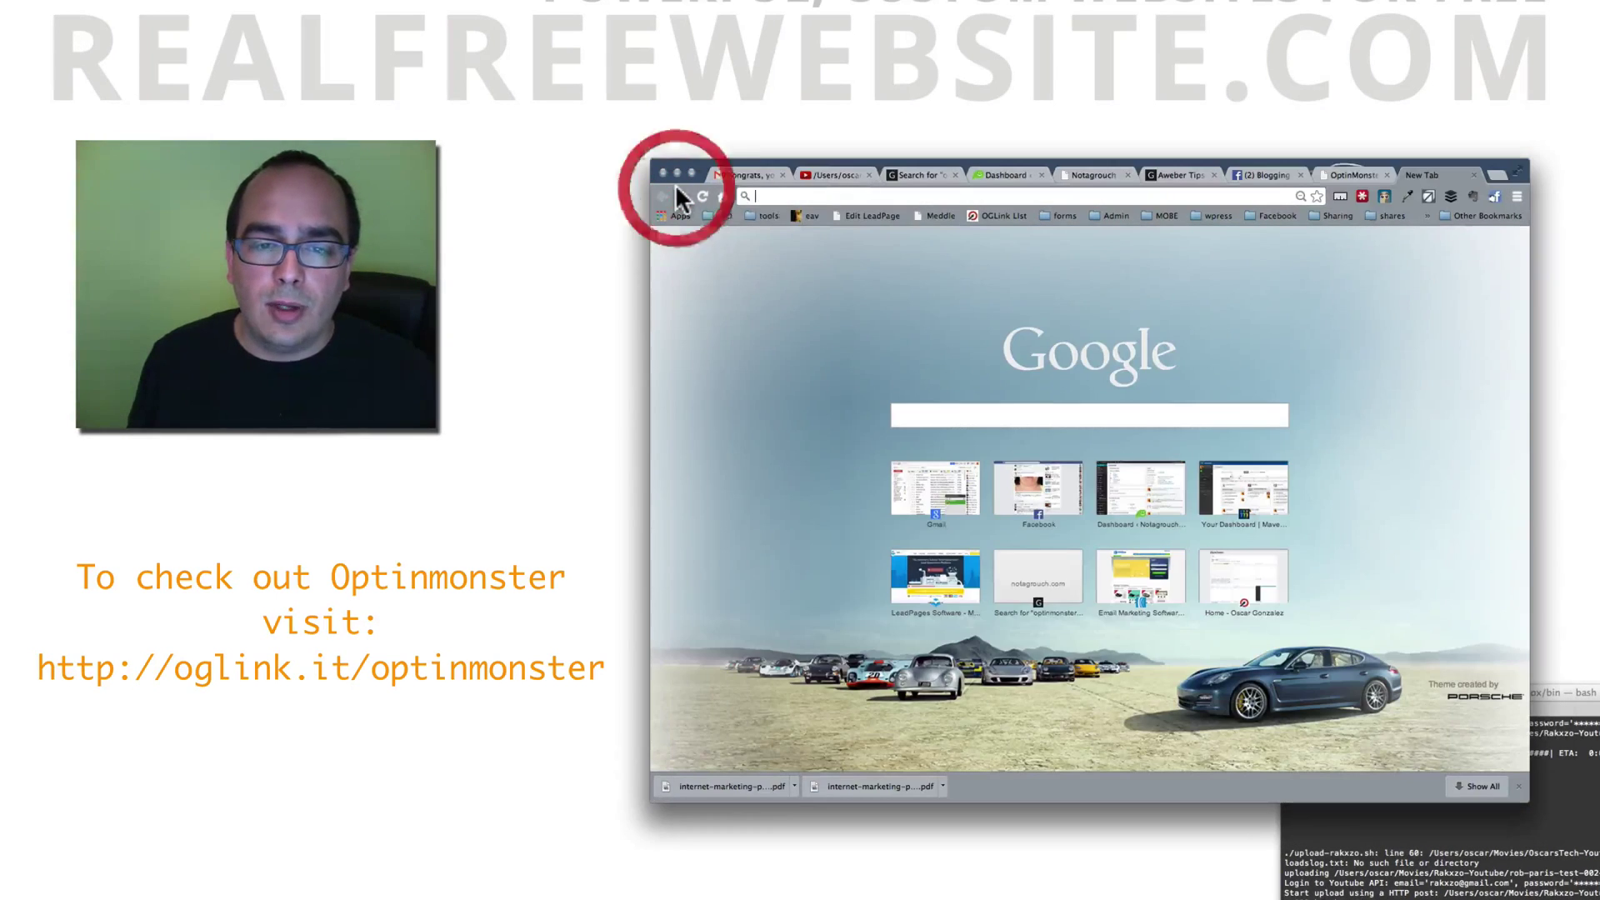
left_click(748, 280)
key("super+w")
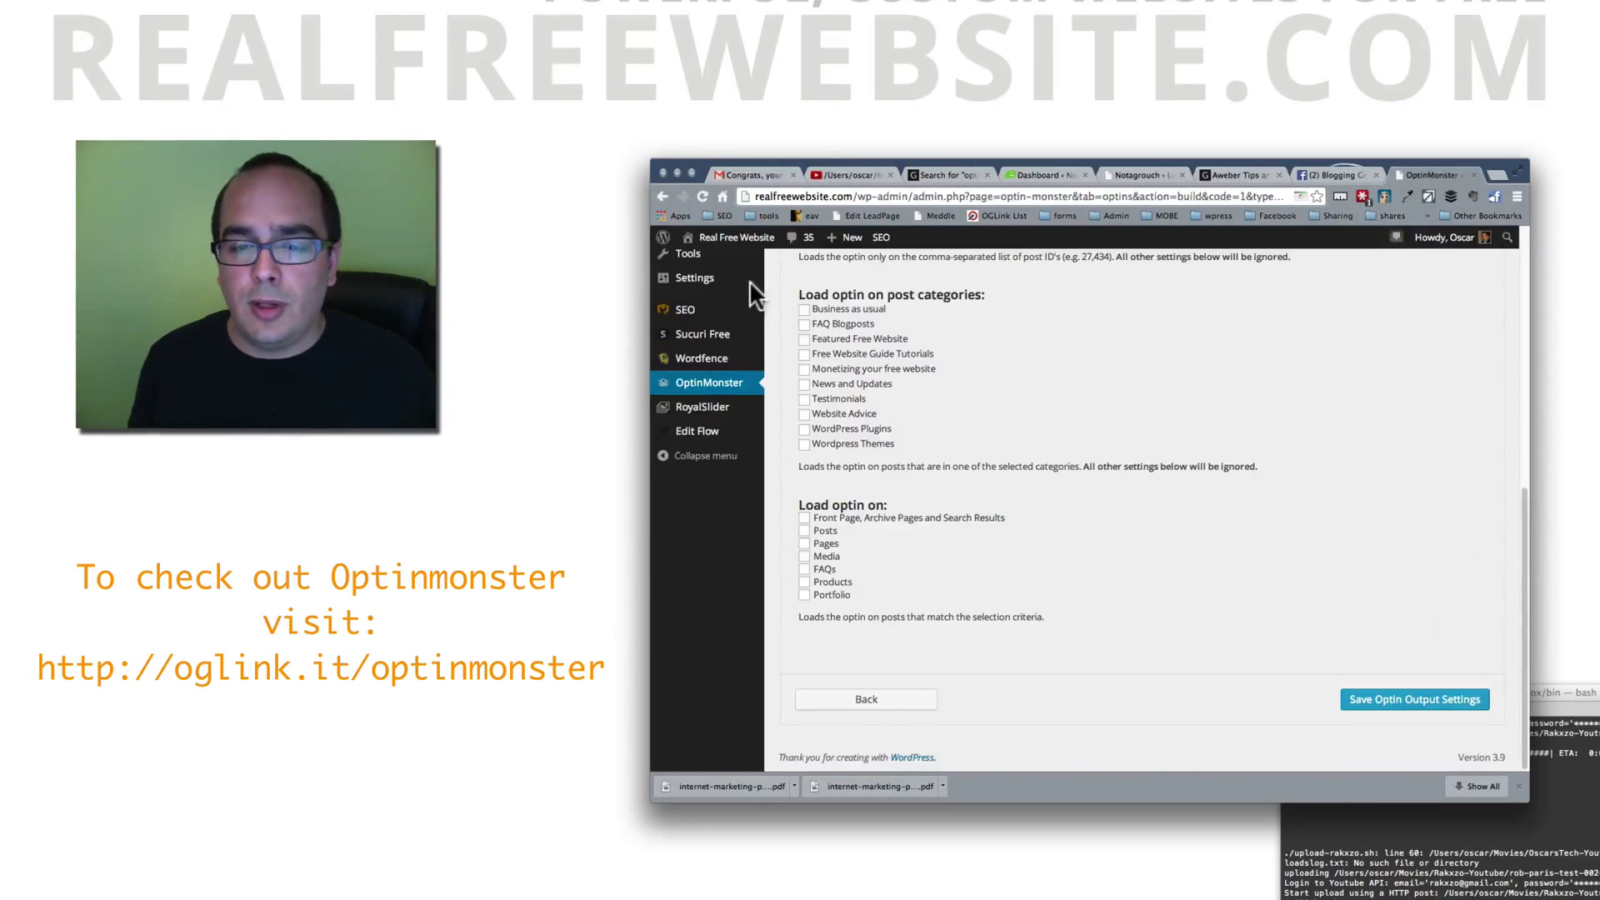